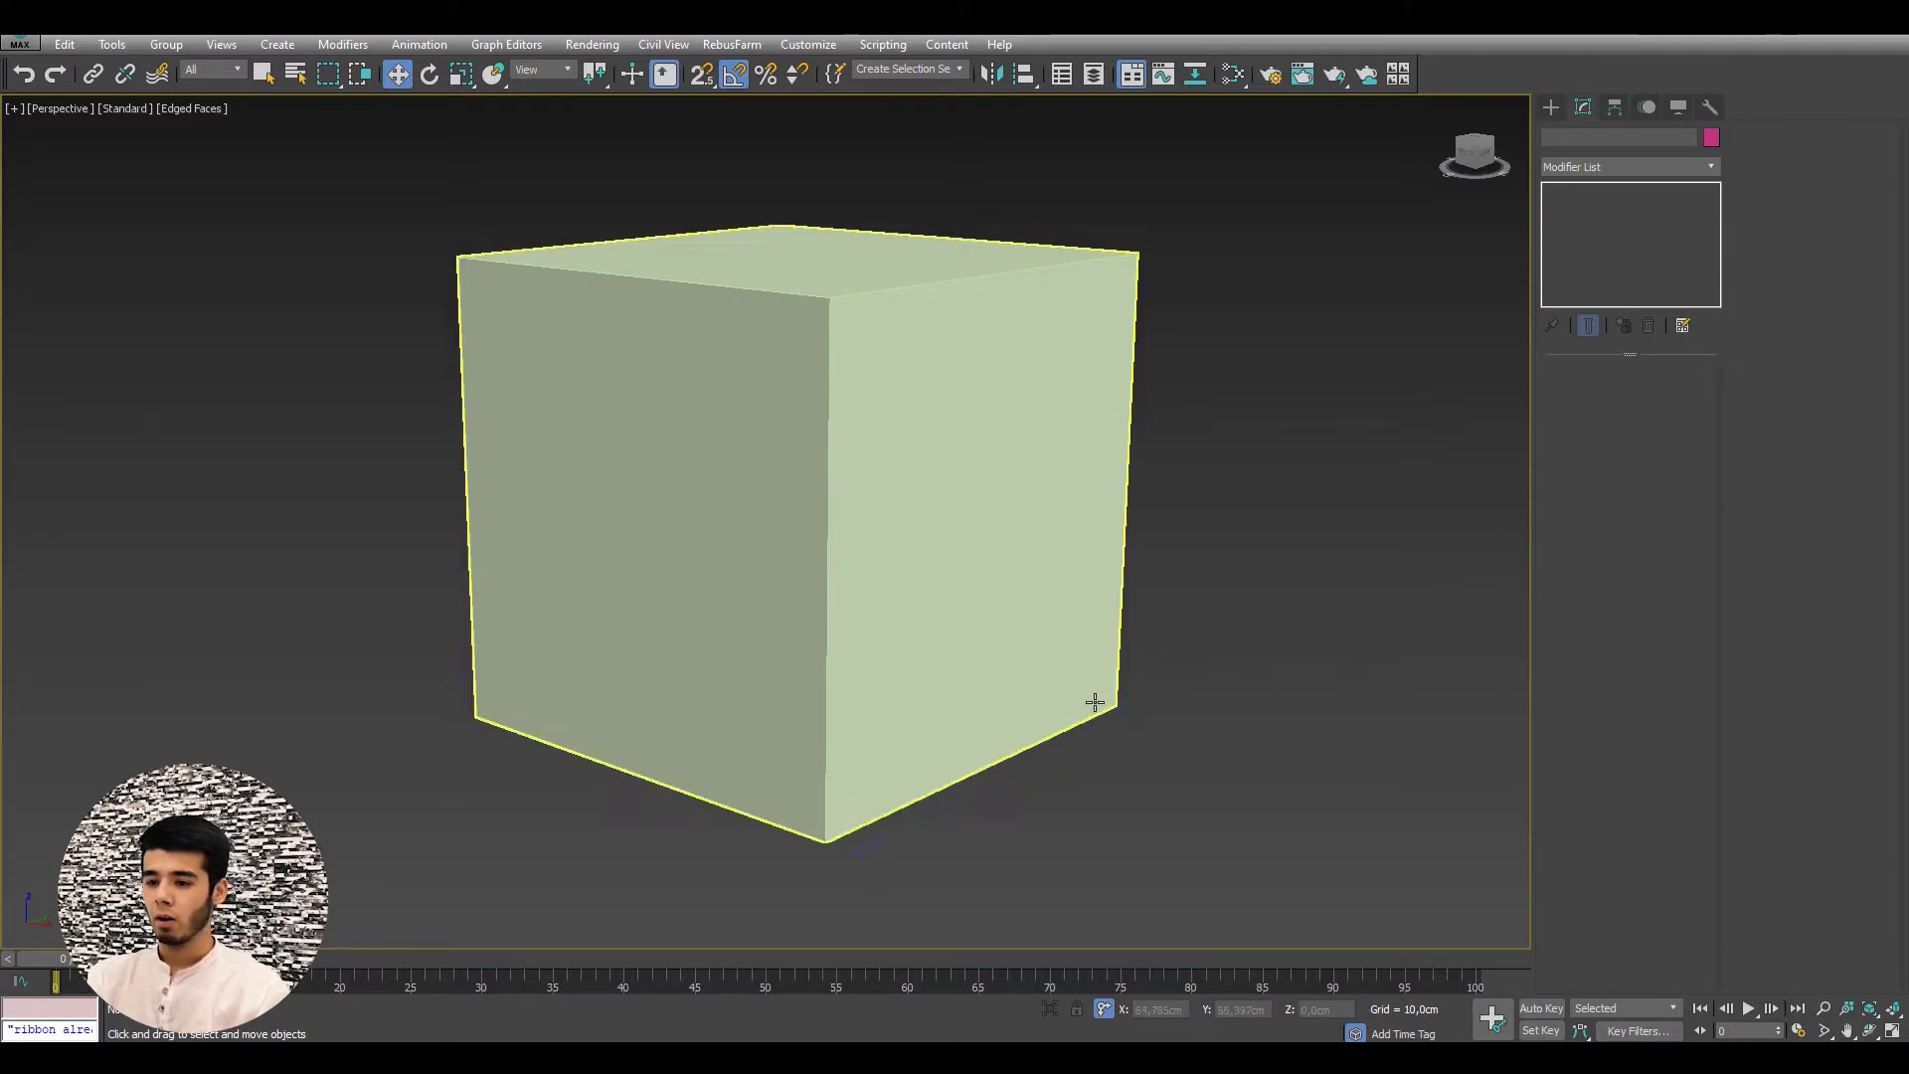
# - Inspect the cube and the small rectangle profile shape from several angles
pyautogui.keyDown('alt'); pyautogui.moveTo(1094, 694); pyautogui.dragTo(1078, 631, button='middle'); pyautogui.keyUp('alt')
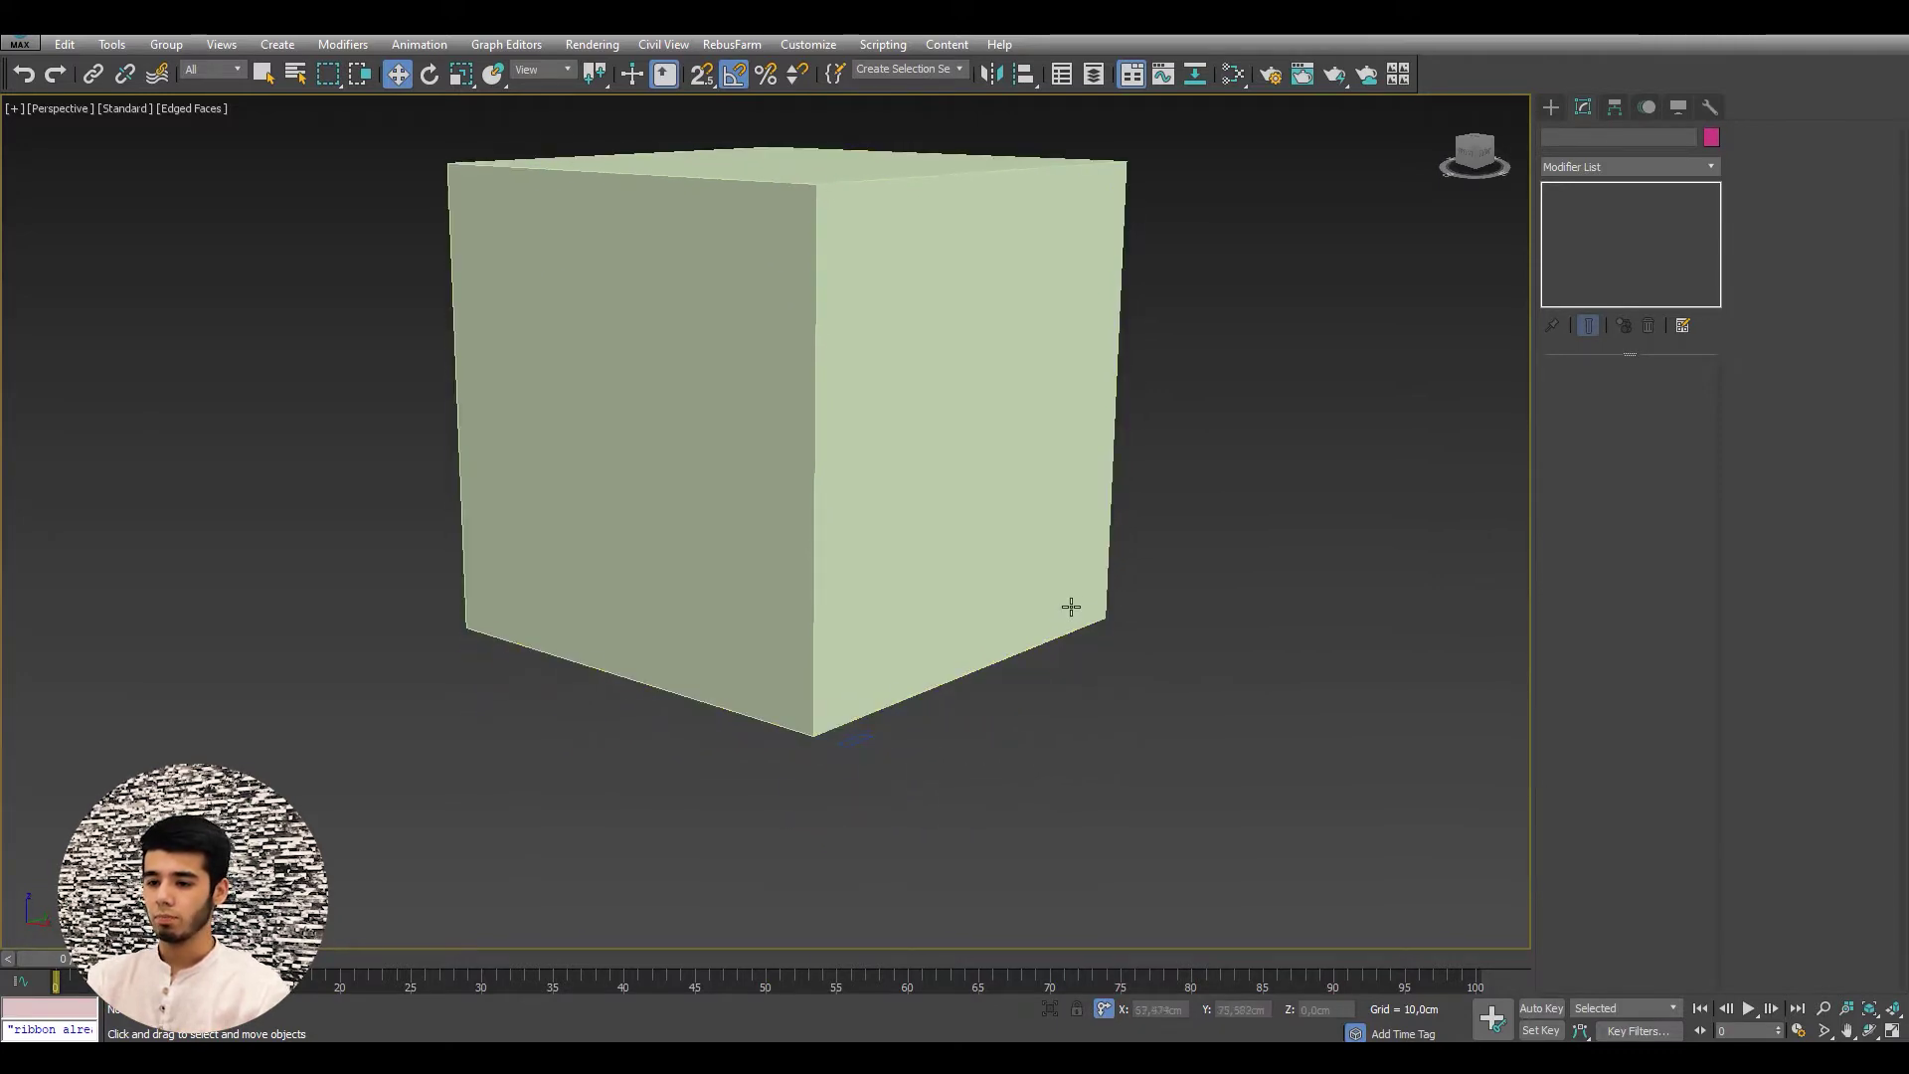
pyautogui.click(1043, 502)
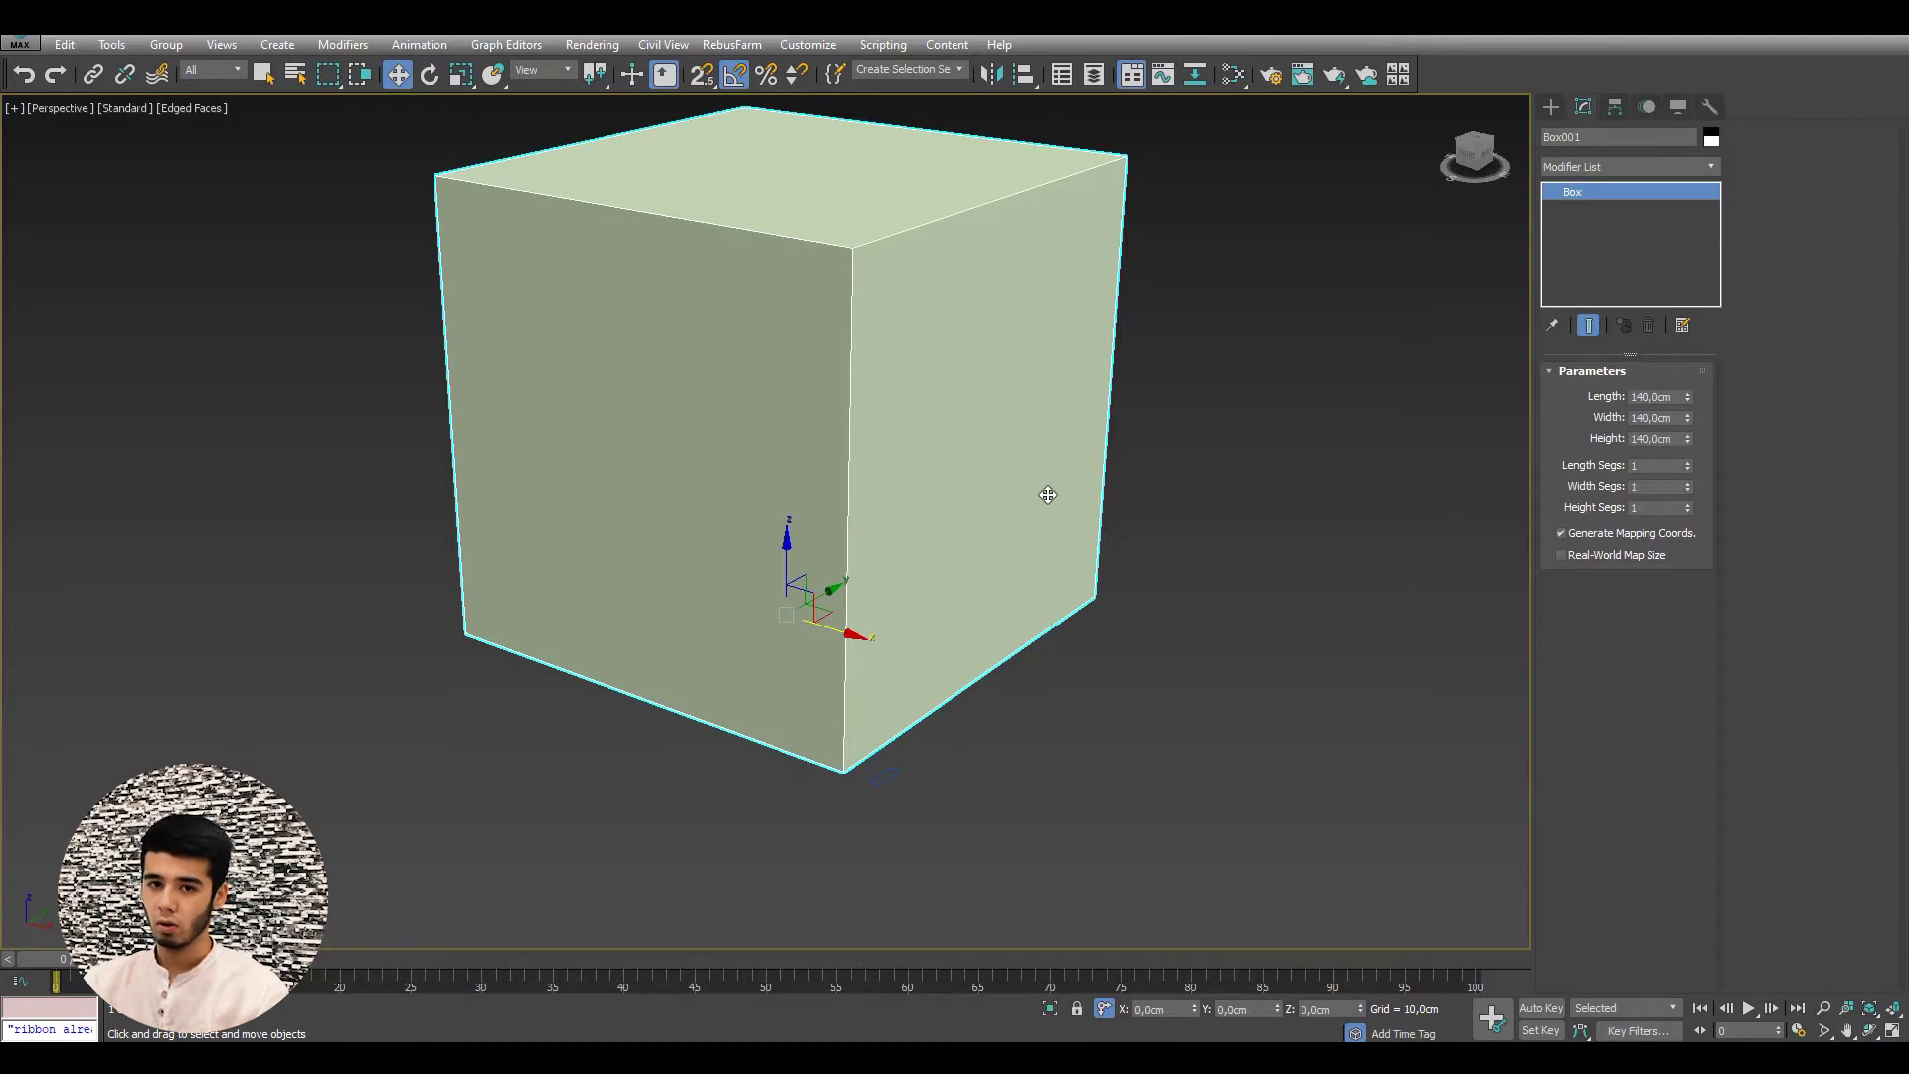
pyautogui.scroll(1, 881, 789)
pyautogui.scroll(3, 844, 786)
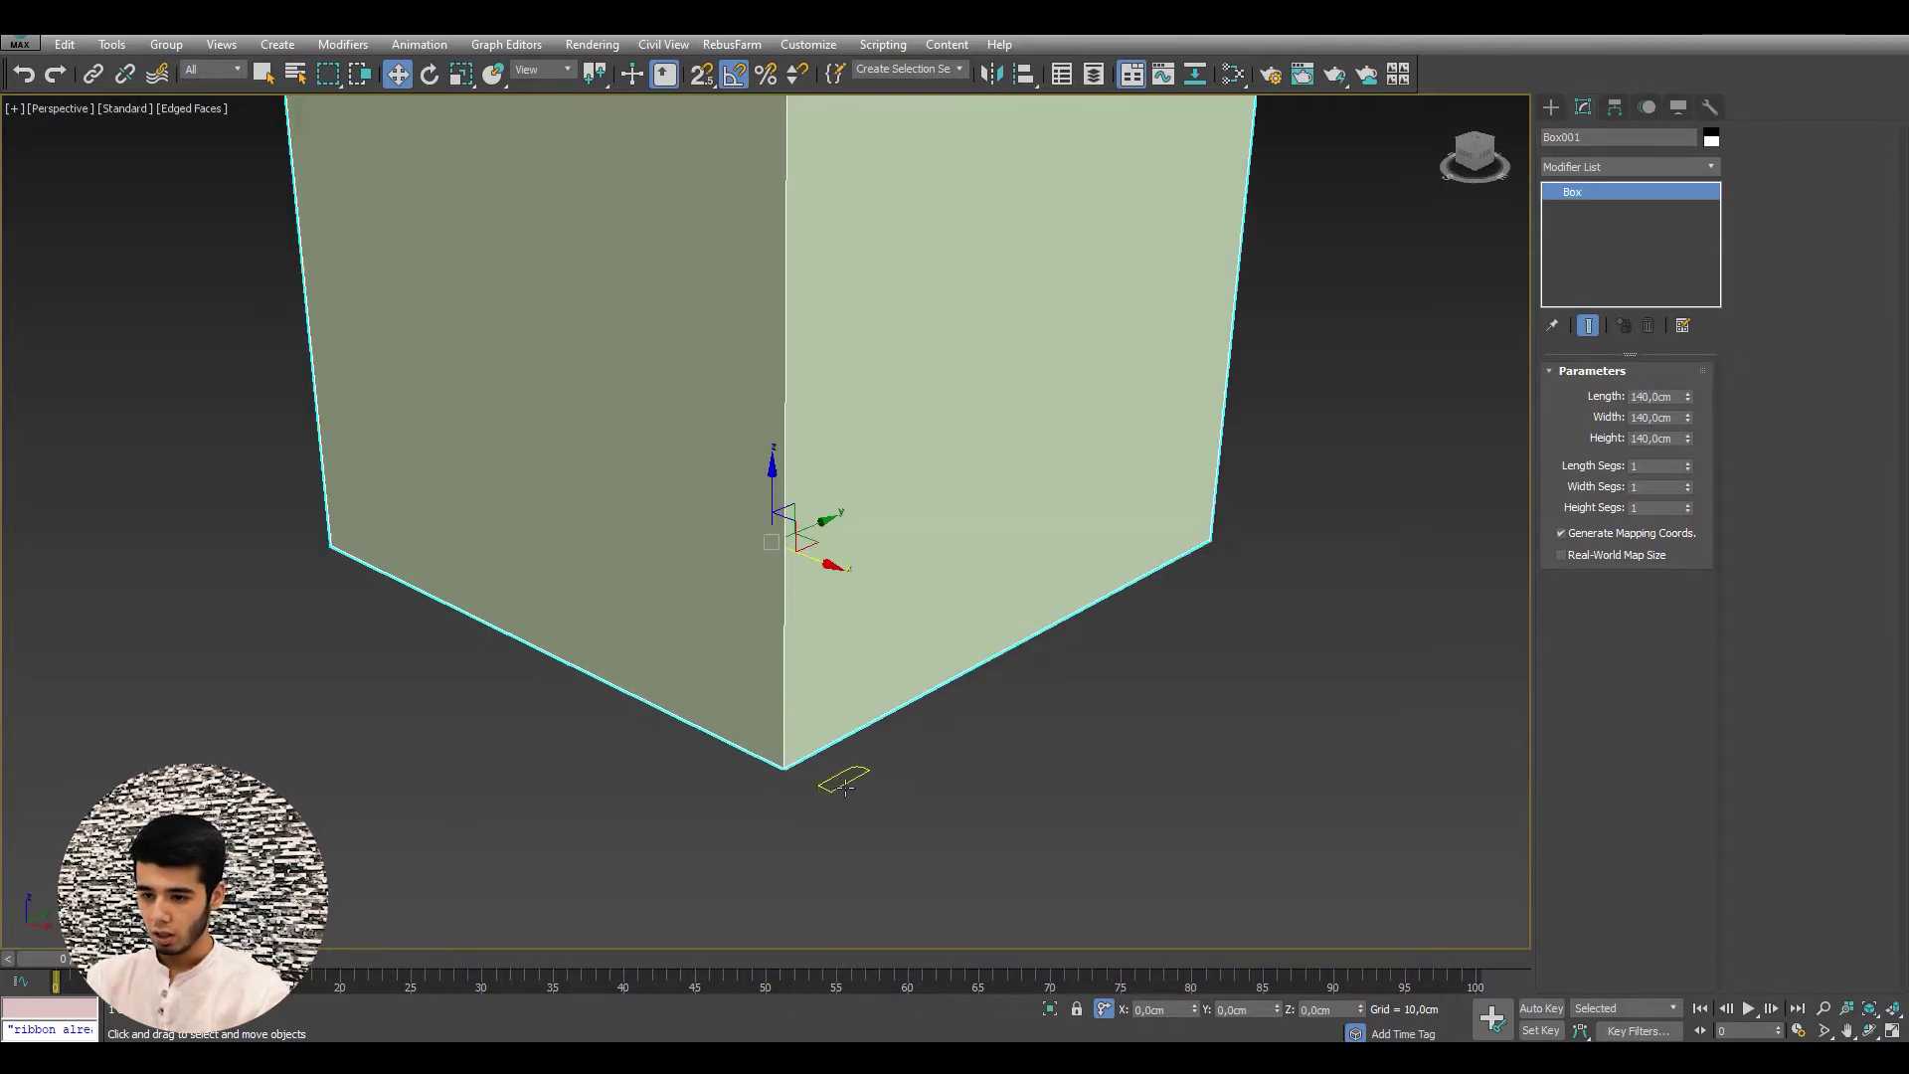
pyautogui.scroll(2, 846, 785)
pyautogui.click(845, 785)
pyautogui.scroll(2, 1007, 837)
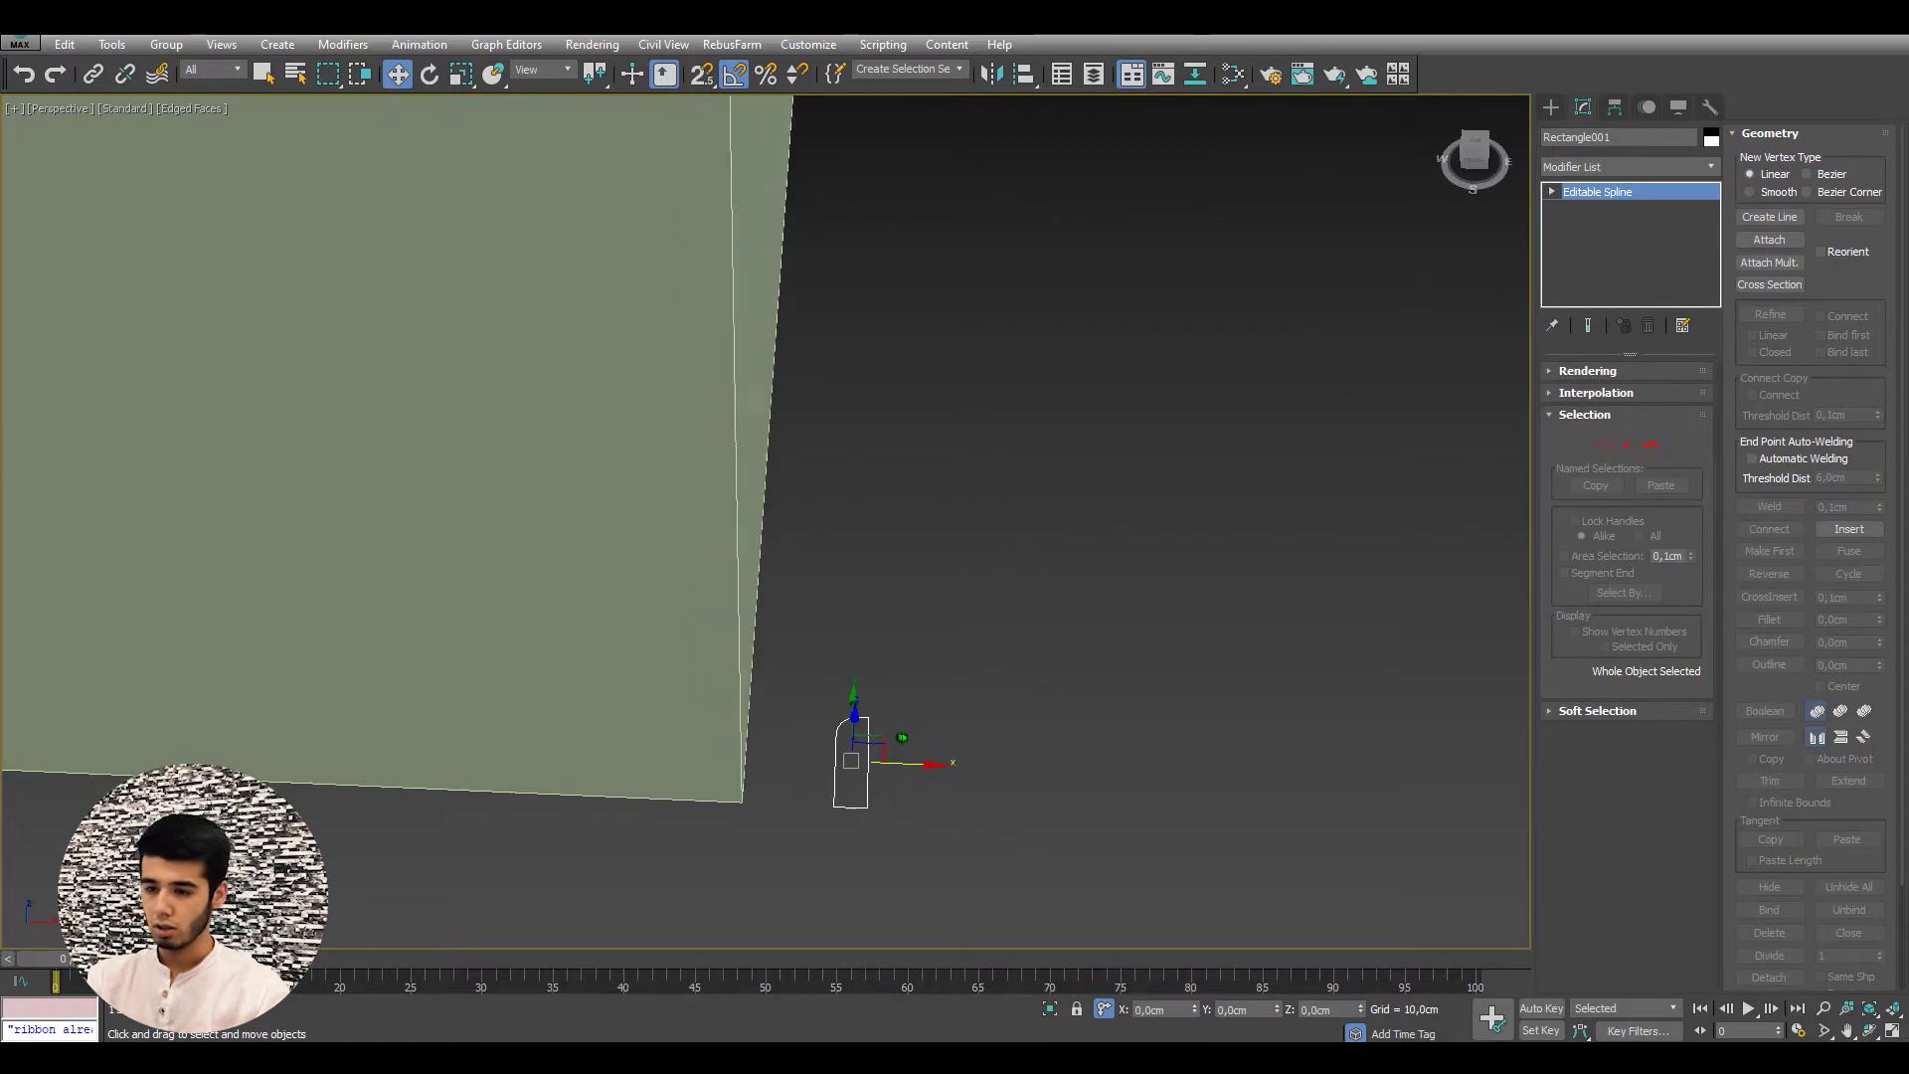
pyautogui.moveTo(883, 708)
pyautogui.keyDown('alt'); pyautogui.mouseDown(button='middle')
pyautogui.moveTo(863, 753)
pyautogui.moveTo(1051, 625)
pyautogui.mouseUp(button='middle'); pyautogui.keyUp('alt')
pyautogui.scroll(-5, 863, 752)
pyautogui.click(1054, 627)
# - Trace a snapped Line along the cube's bottom corners, around its front-bottom corner
pyautogui.click(1553, 109)
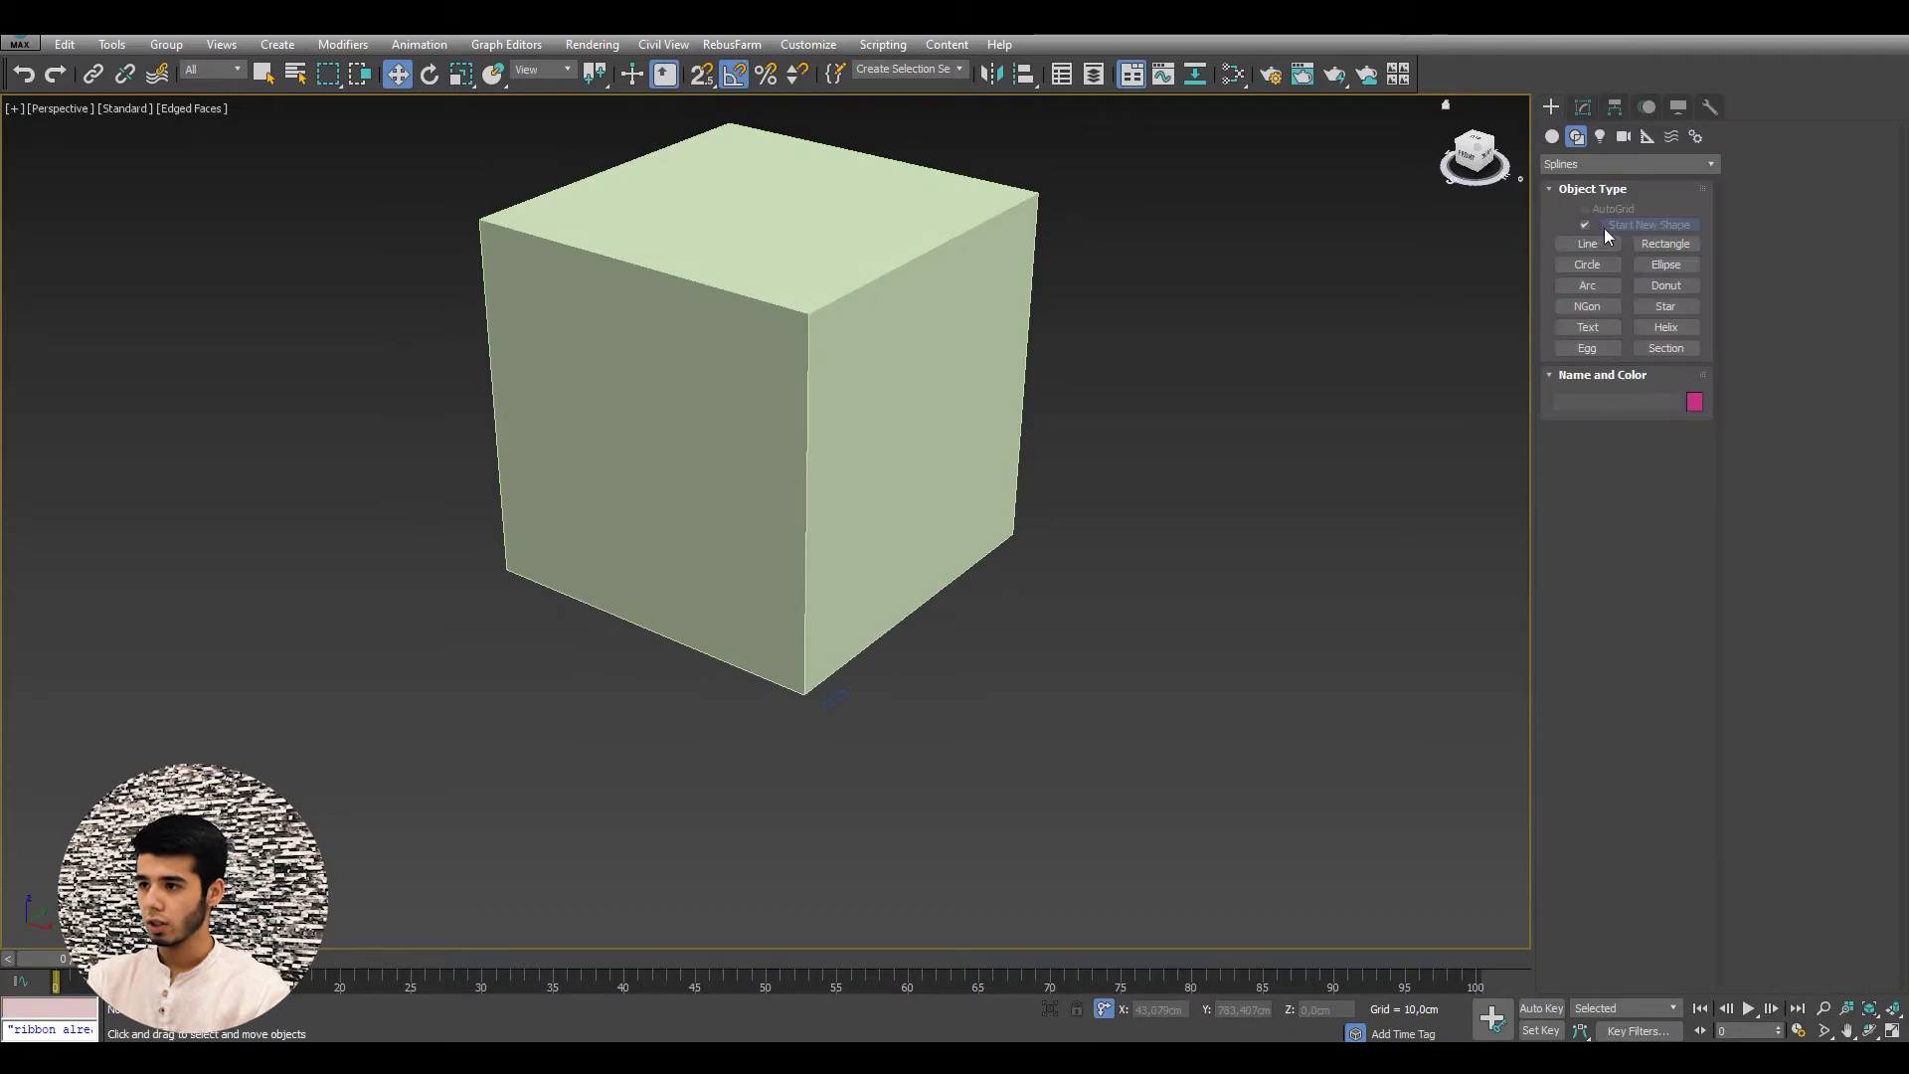
pyautogui.click(1596, 243)
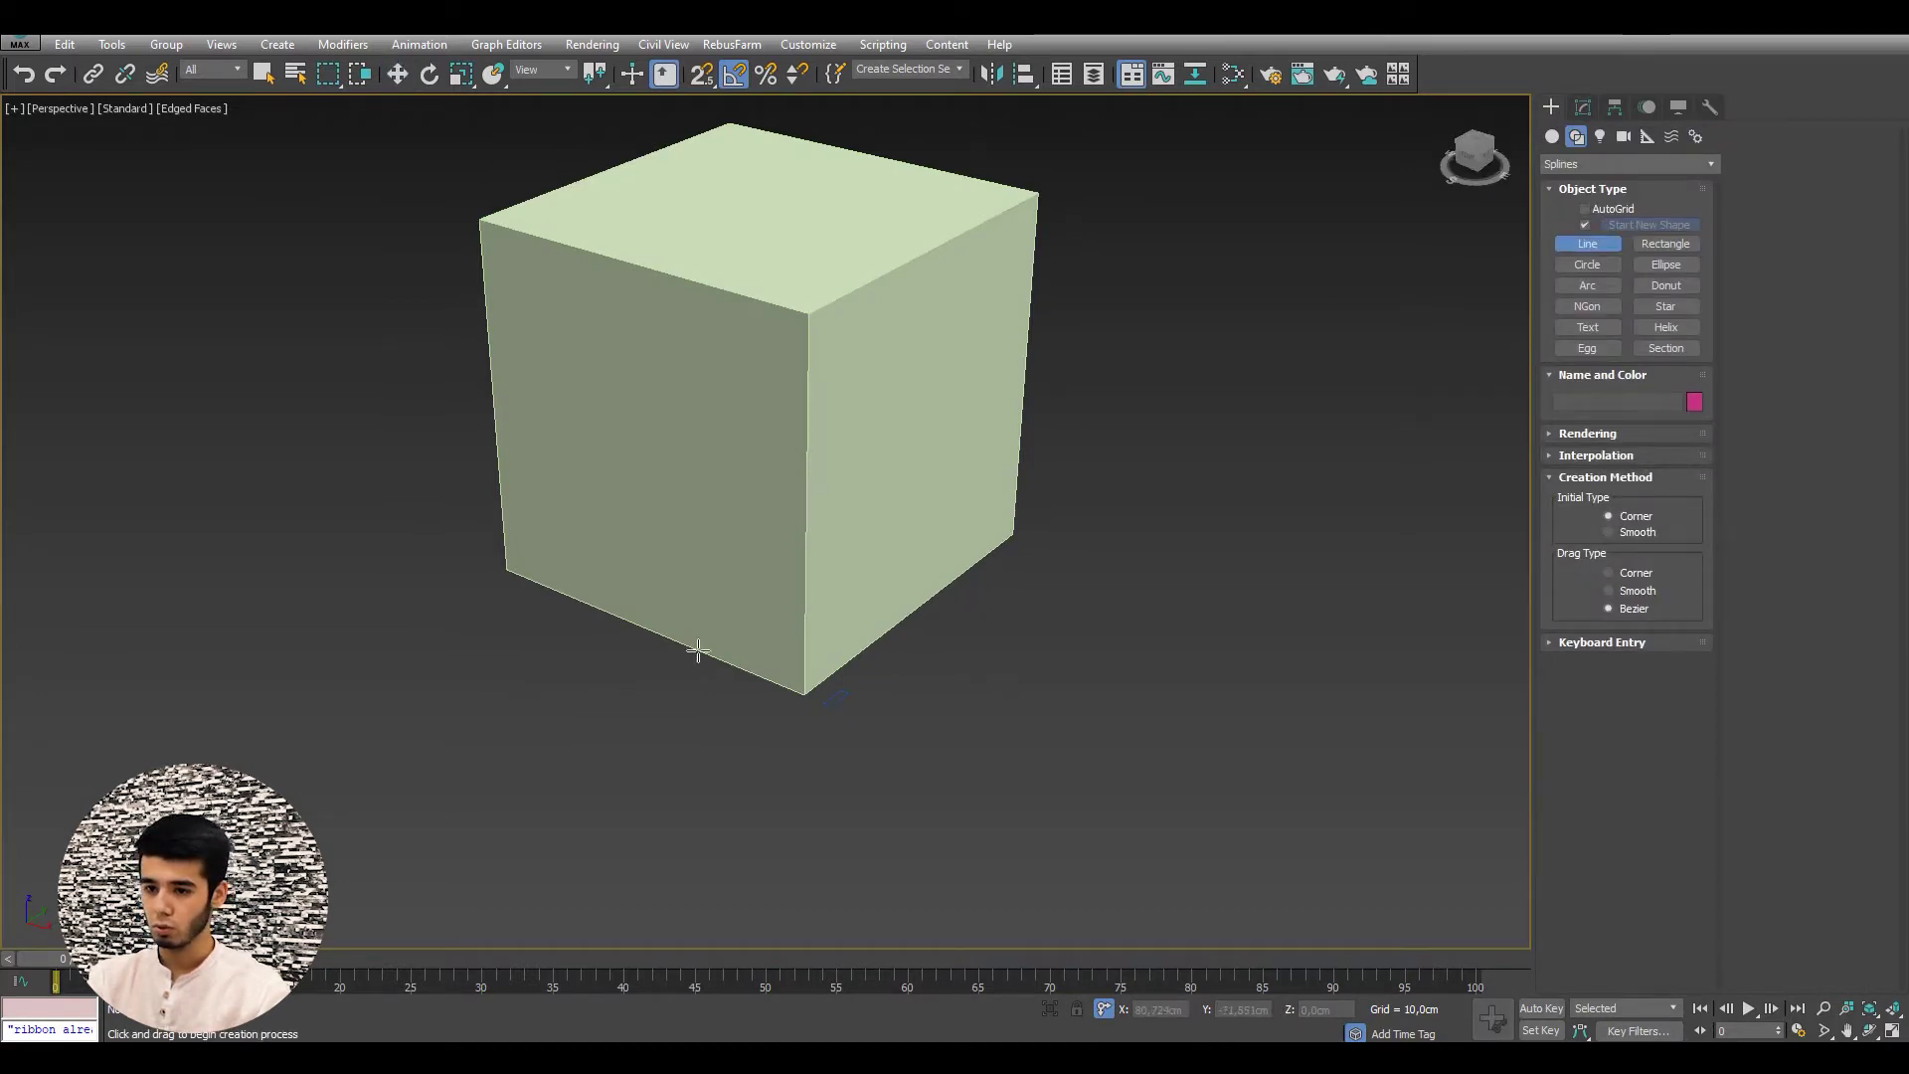
pyautogui.press('s')
pyautogui.click(506, 570)
pyautogui.click(809, 691)
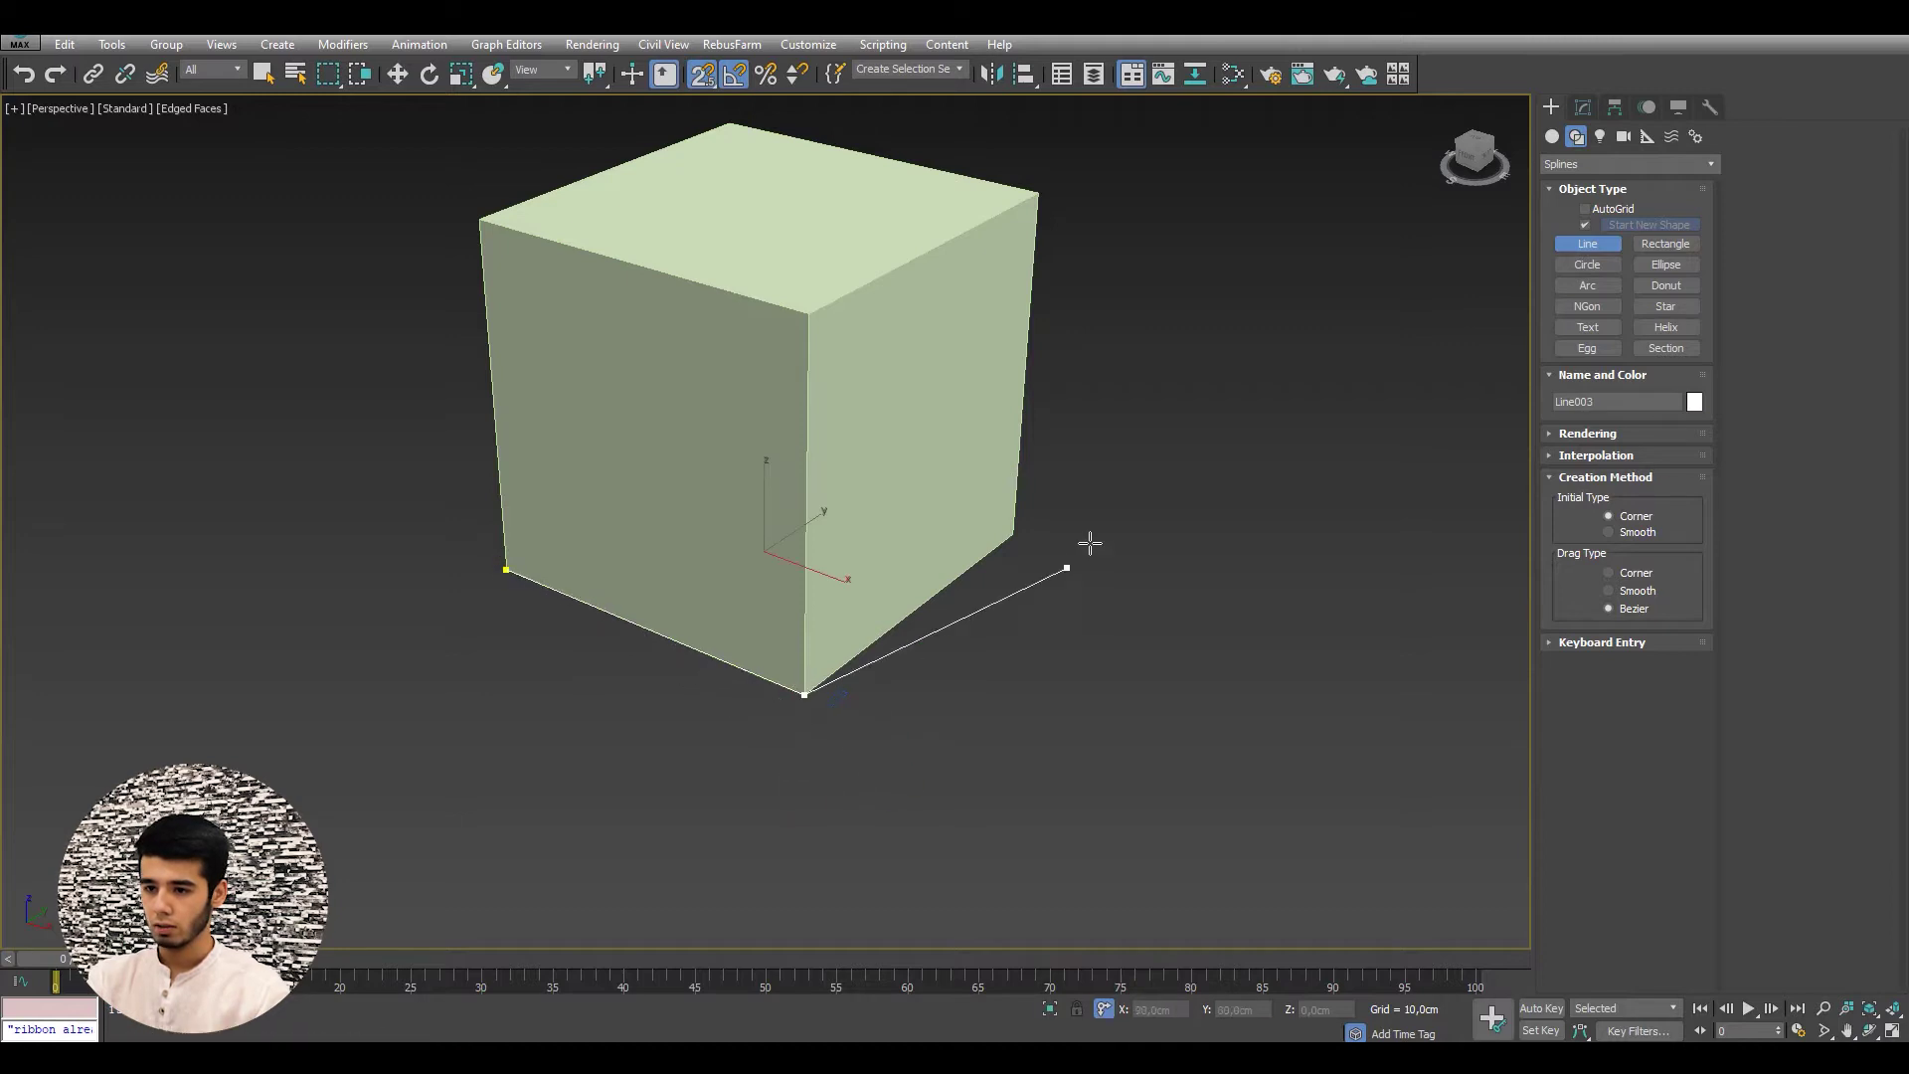
pyautogui.keyDown('alt'); pyautogui.moveTo(1090, 541); pyautogui.dragTo(927, 540, button='middle'); pyautogui.keyUp('alt')
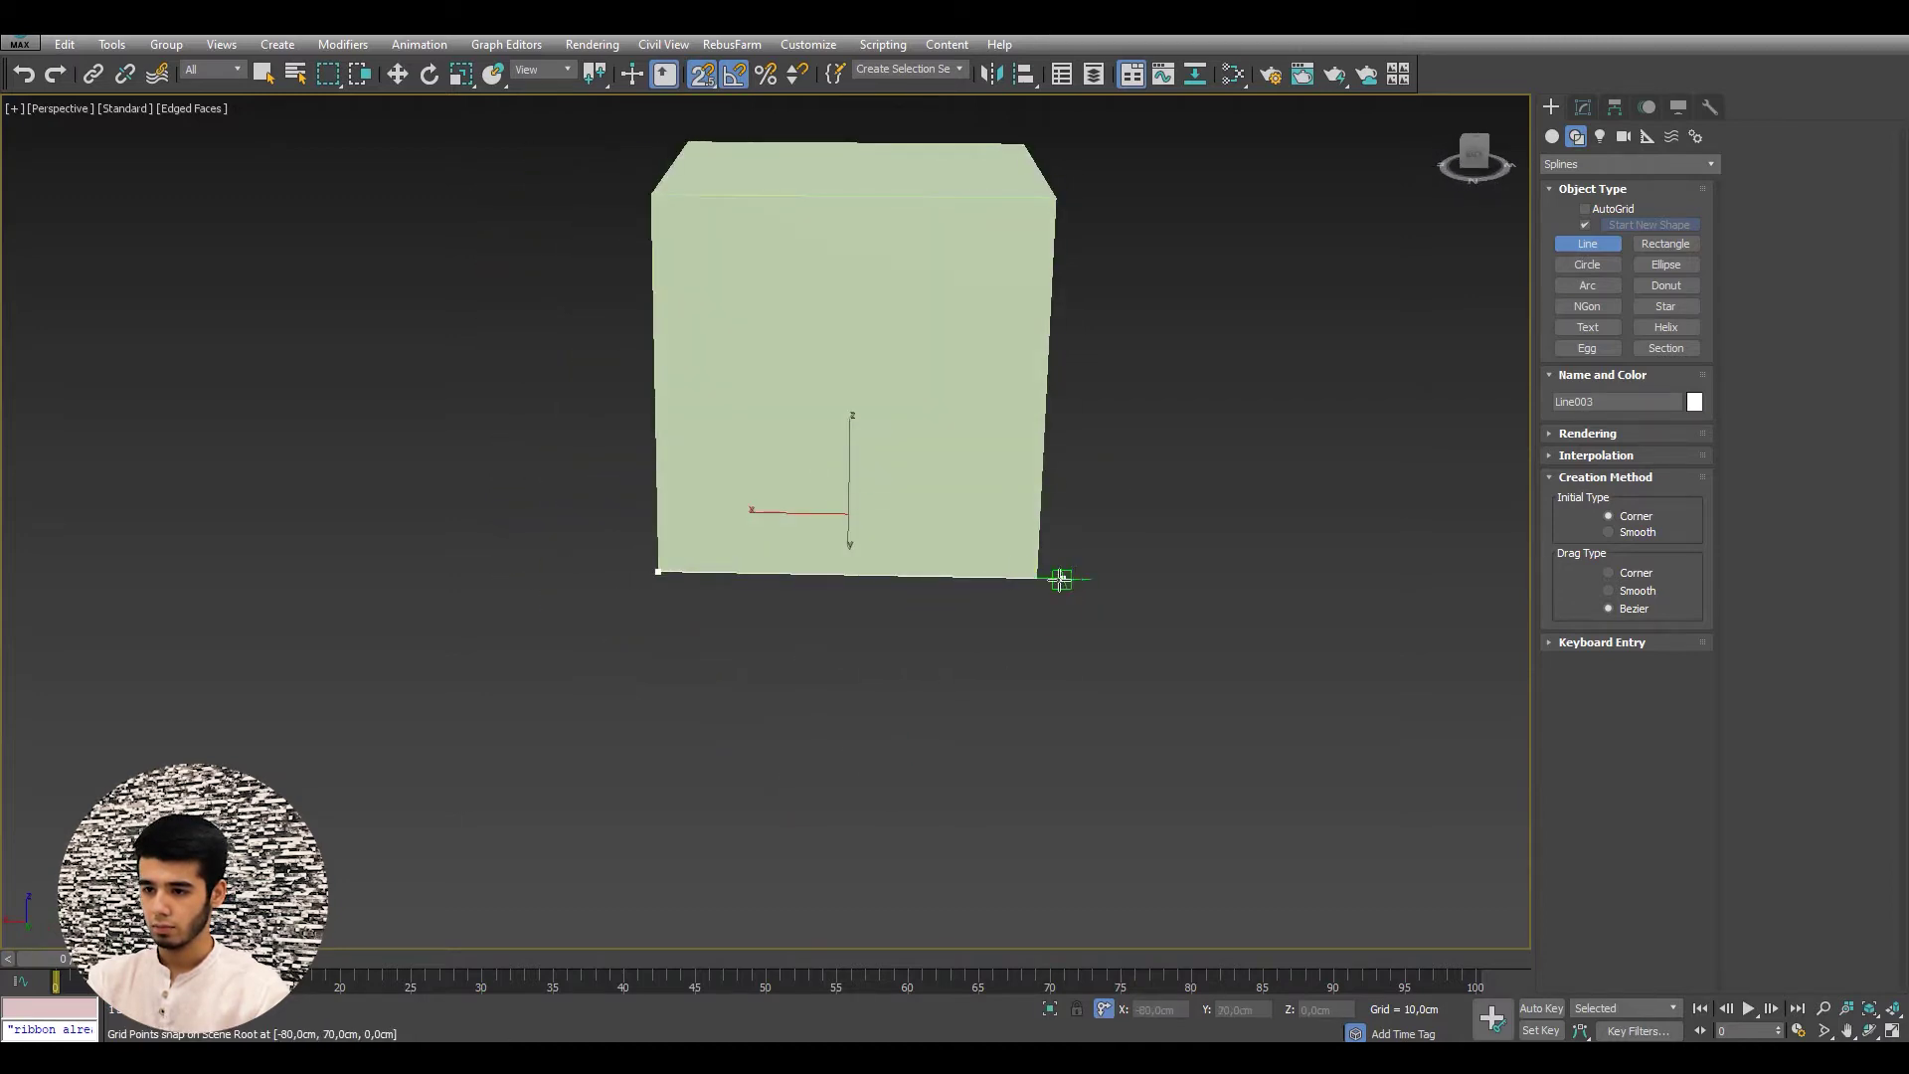
pyautogui.click(1044, 573)
pyautogui.keyDown('alt'); pyautogui.moveTo(1044, 573); pyautogui.dragTo(1059, 532, button='middle'); pyautogui.keyUp('alt')
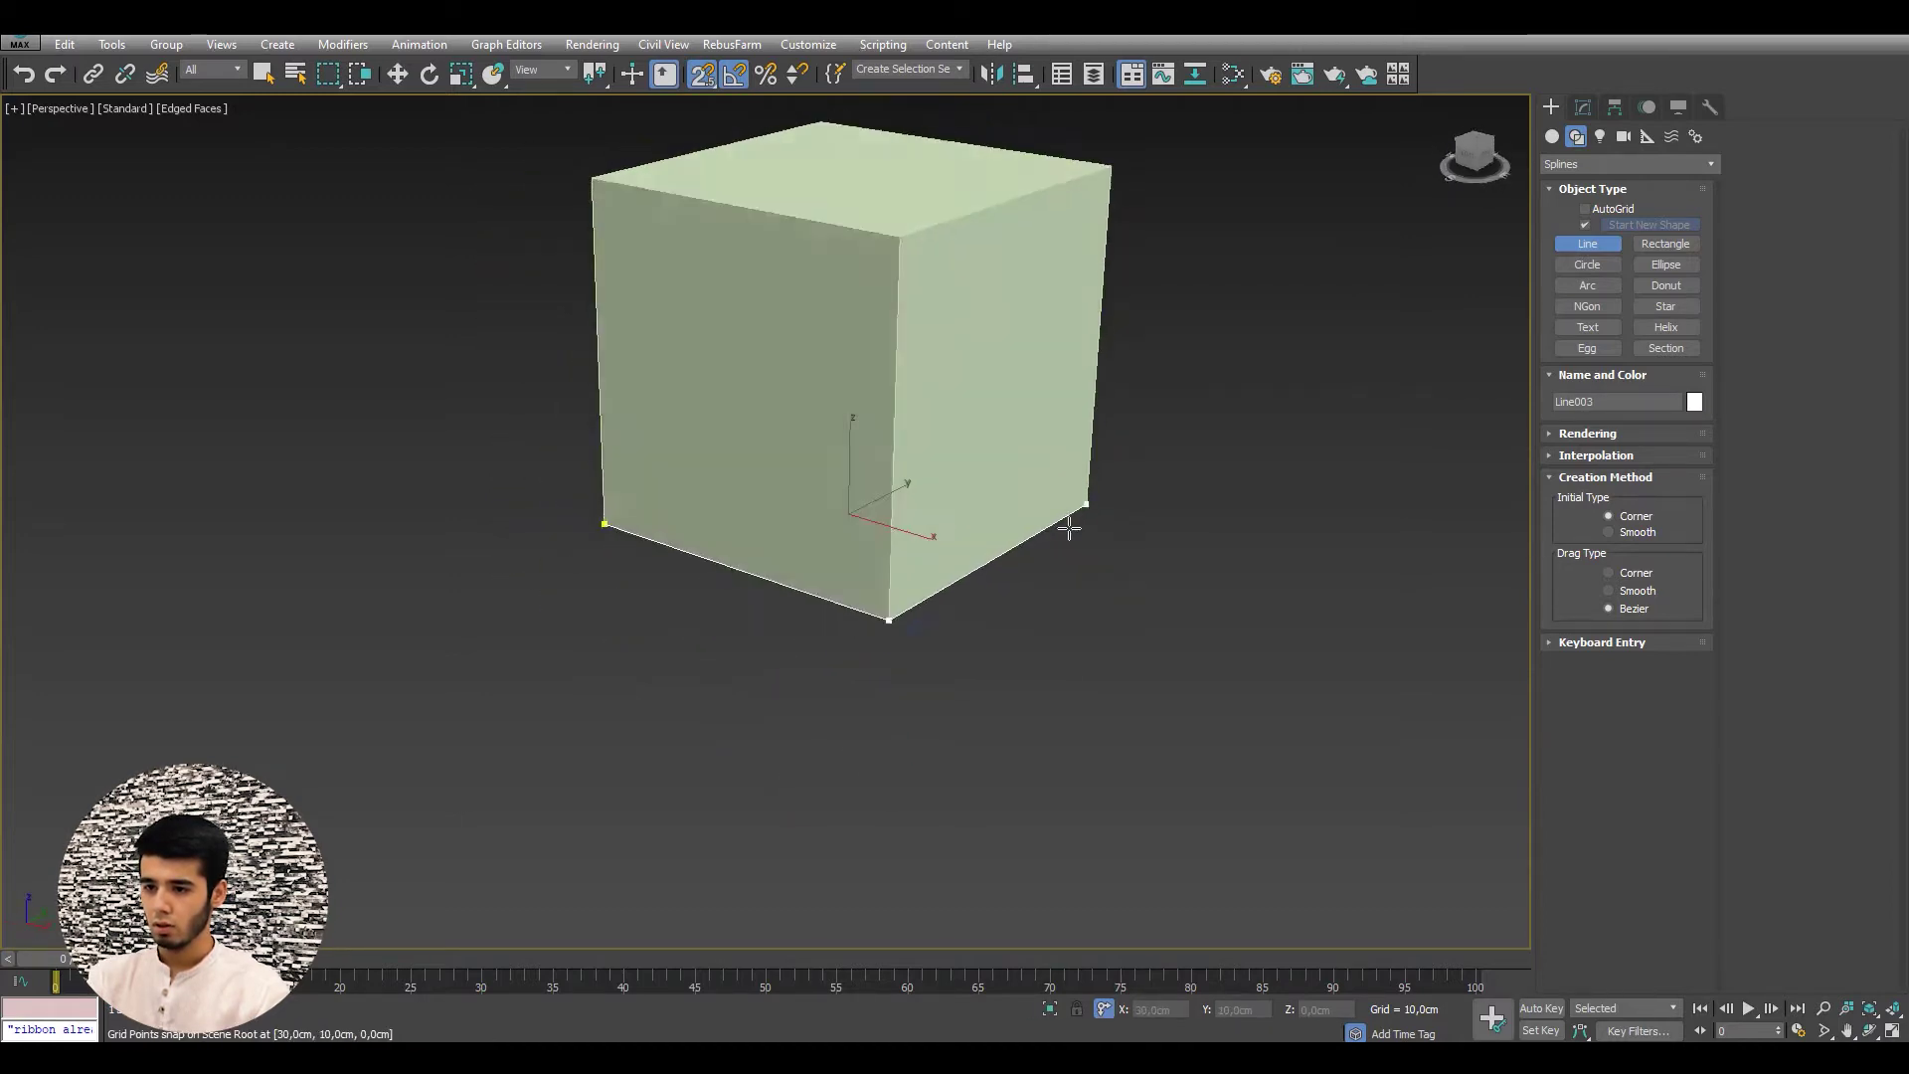
pyautogui.keyDown('alt'); pyautogui.moveTo(638, 552); pyautogui.dragTo(563, 417, button='middle'); pyautogui.keyUp('alt')
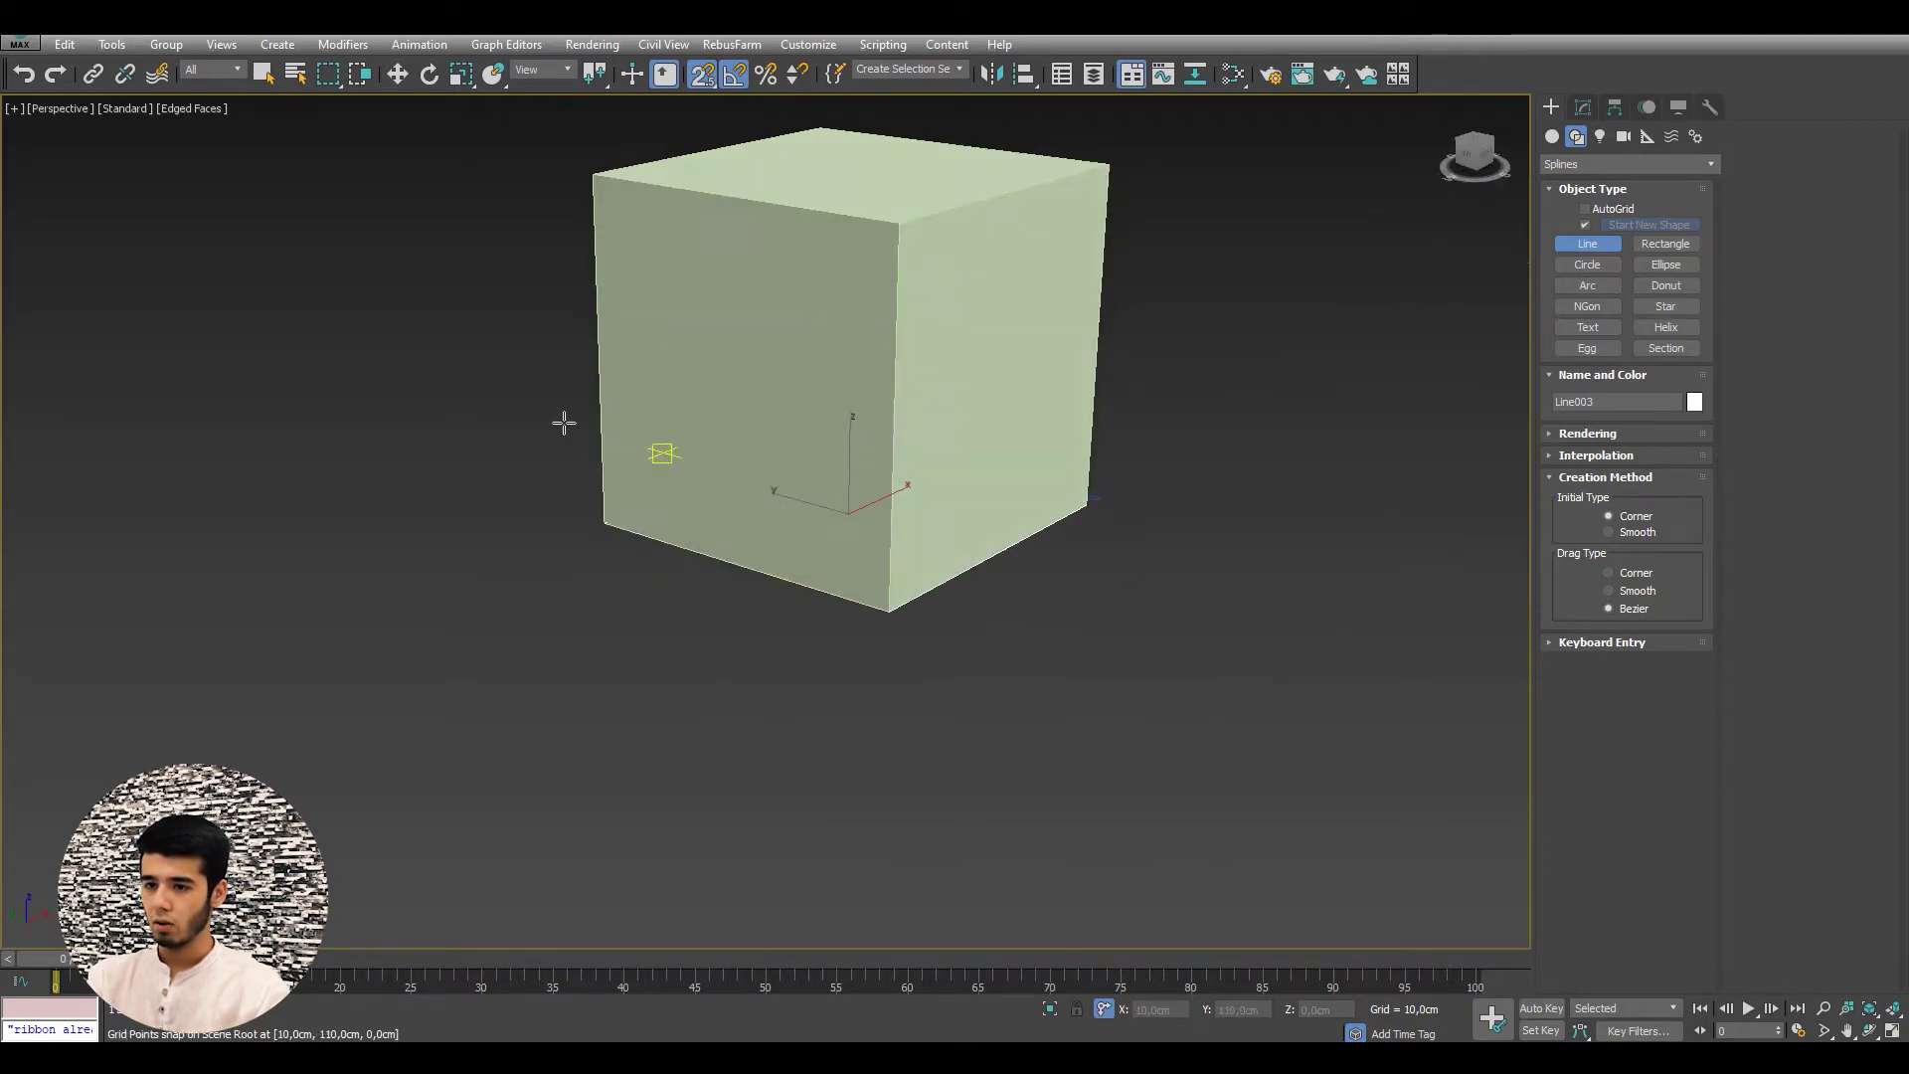
pyautogui.moveTo(733, 558)
pyautogui.keyDown('alt'); pyautogui.mouseDown(button='middle')
pyautogui.moveTo(848, 596)
pyautogui.moveTo(871, 686)
pyautogui.mouseUp(button='middle'); pyautogui.keyUp('alt')
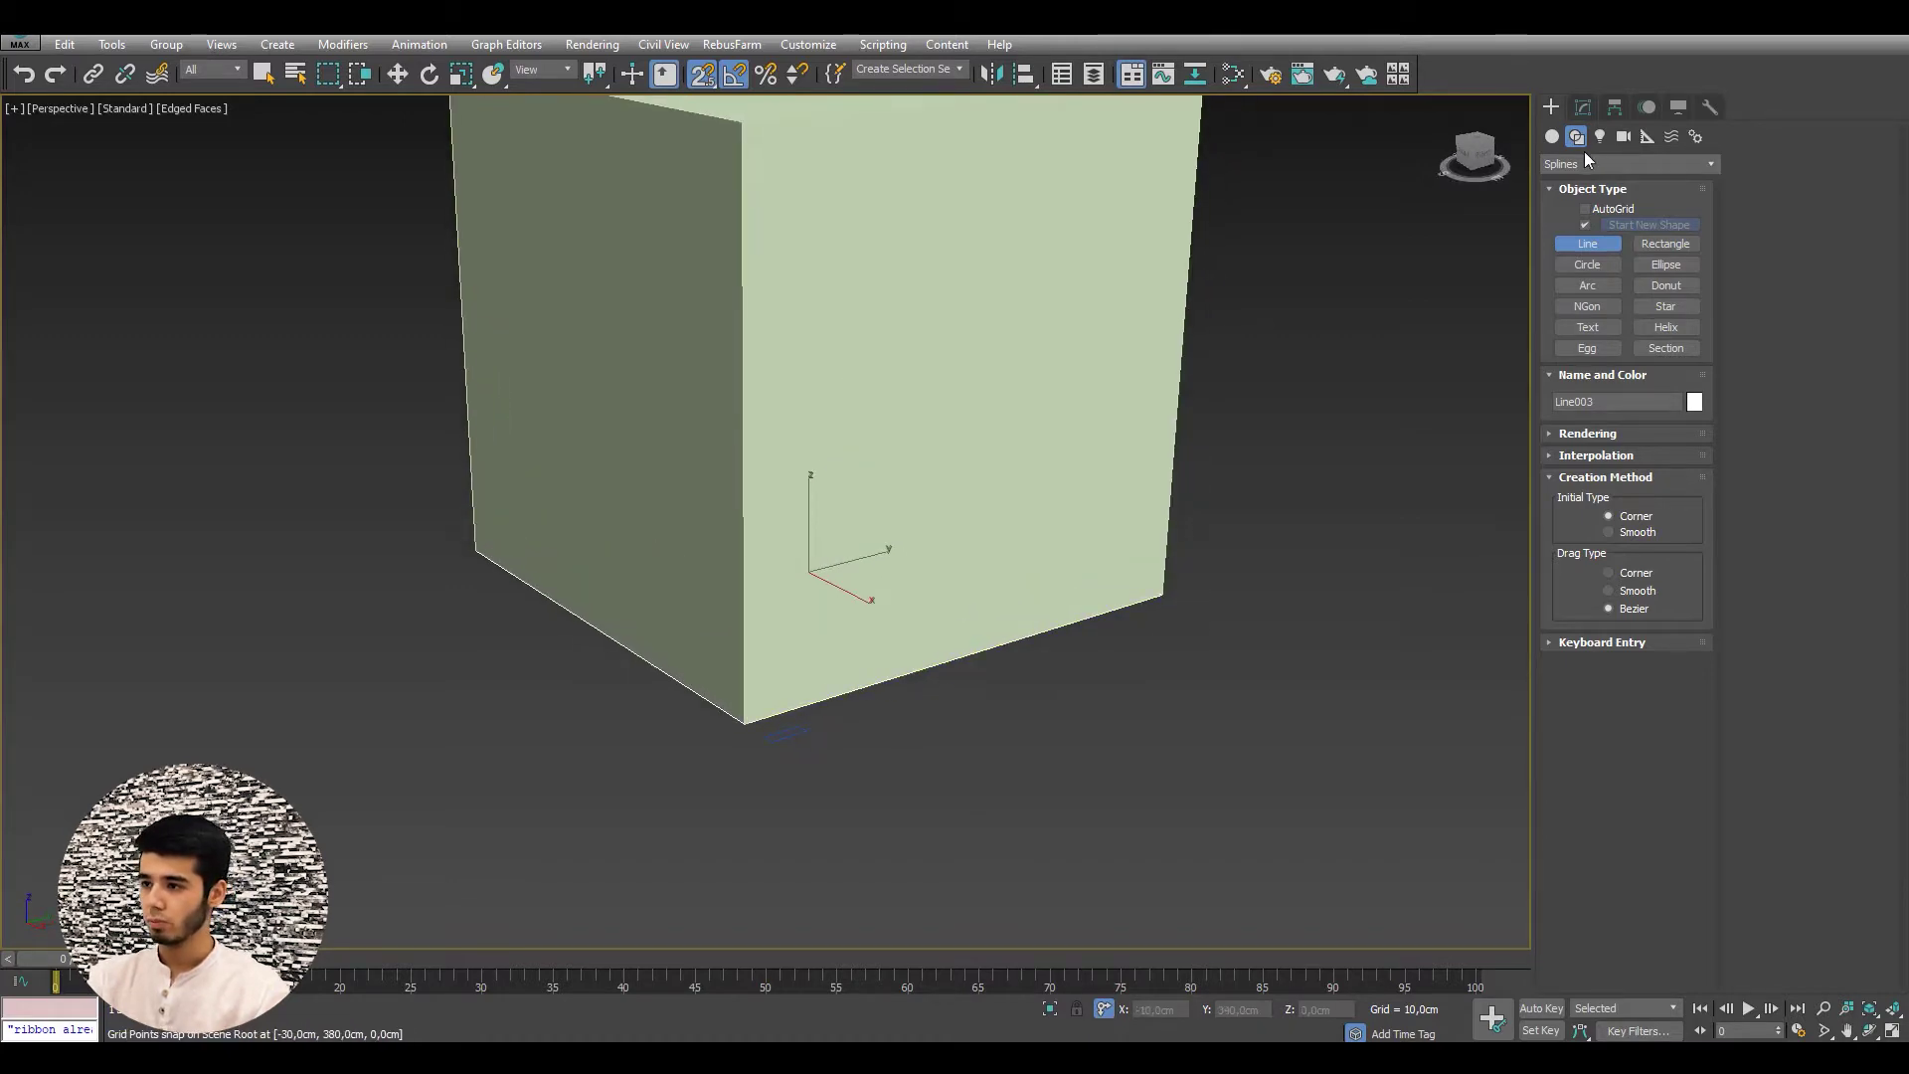
# - Give the line a Classic Bevel Profile modifier using Rectangle001 as the profile
pyautogui.click(1588, 108)
pyautogui.click(1613, 169)
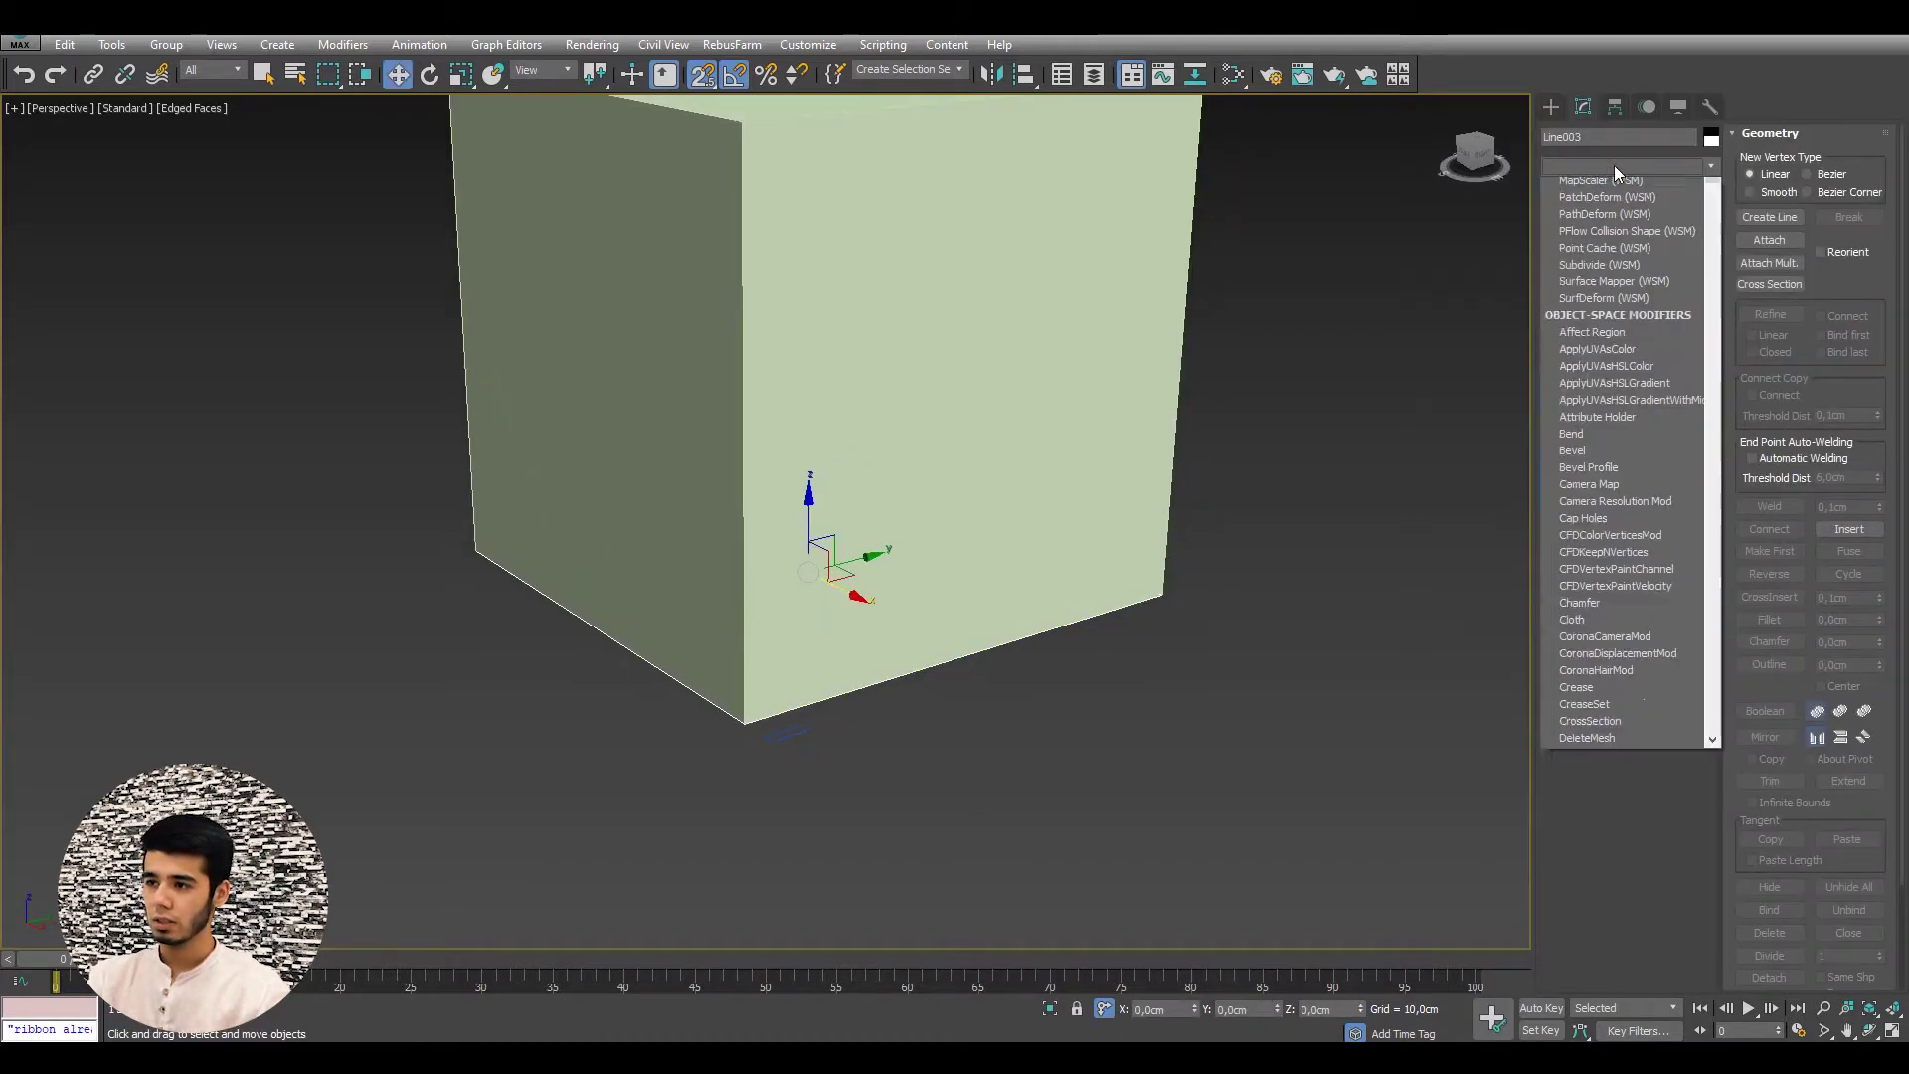
pyautogui.scroll(-5, 1614, 165)
pyautogui.scroll(-5, 1614, 165)
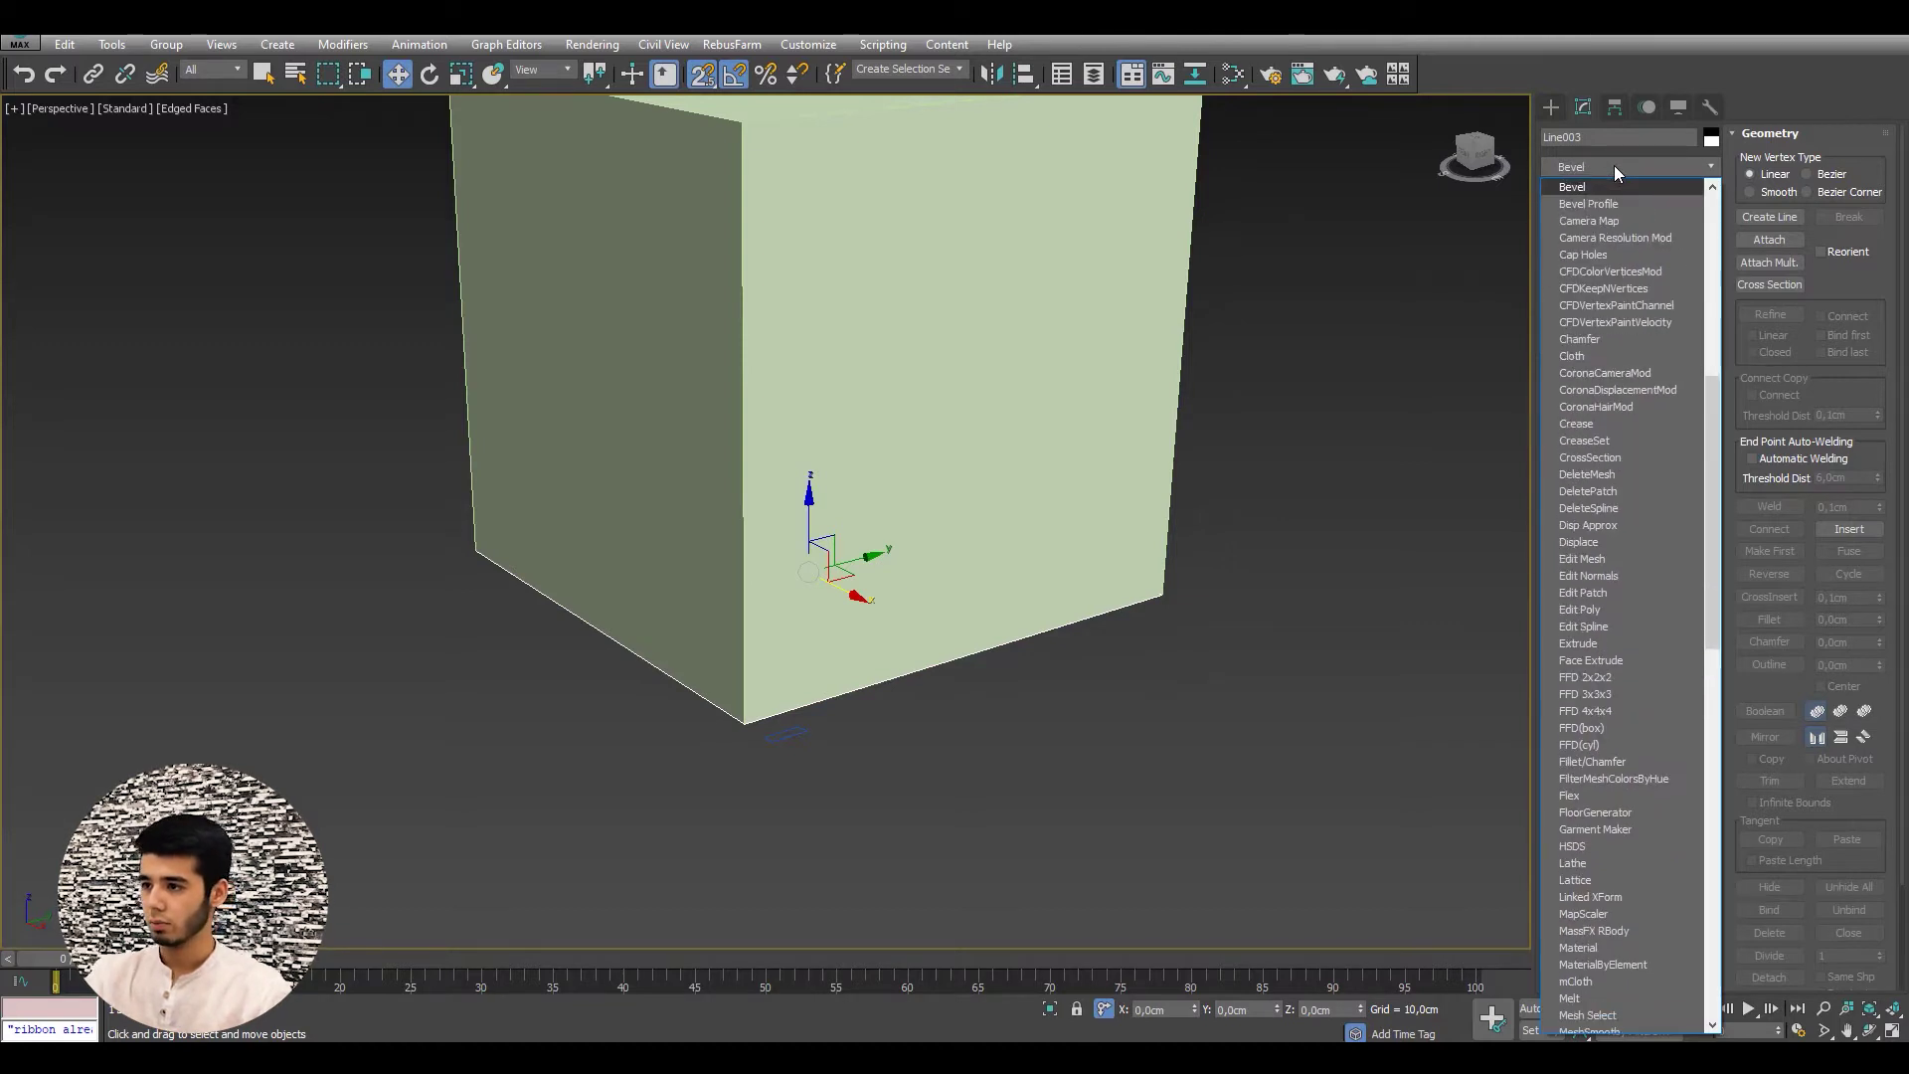
pyautogui.press('Down')
pyautogui.press('Return')
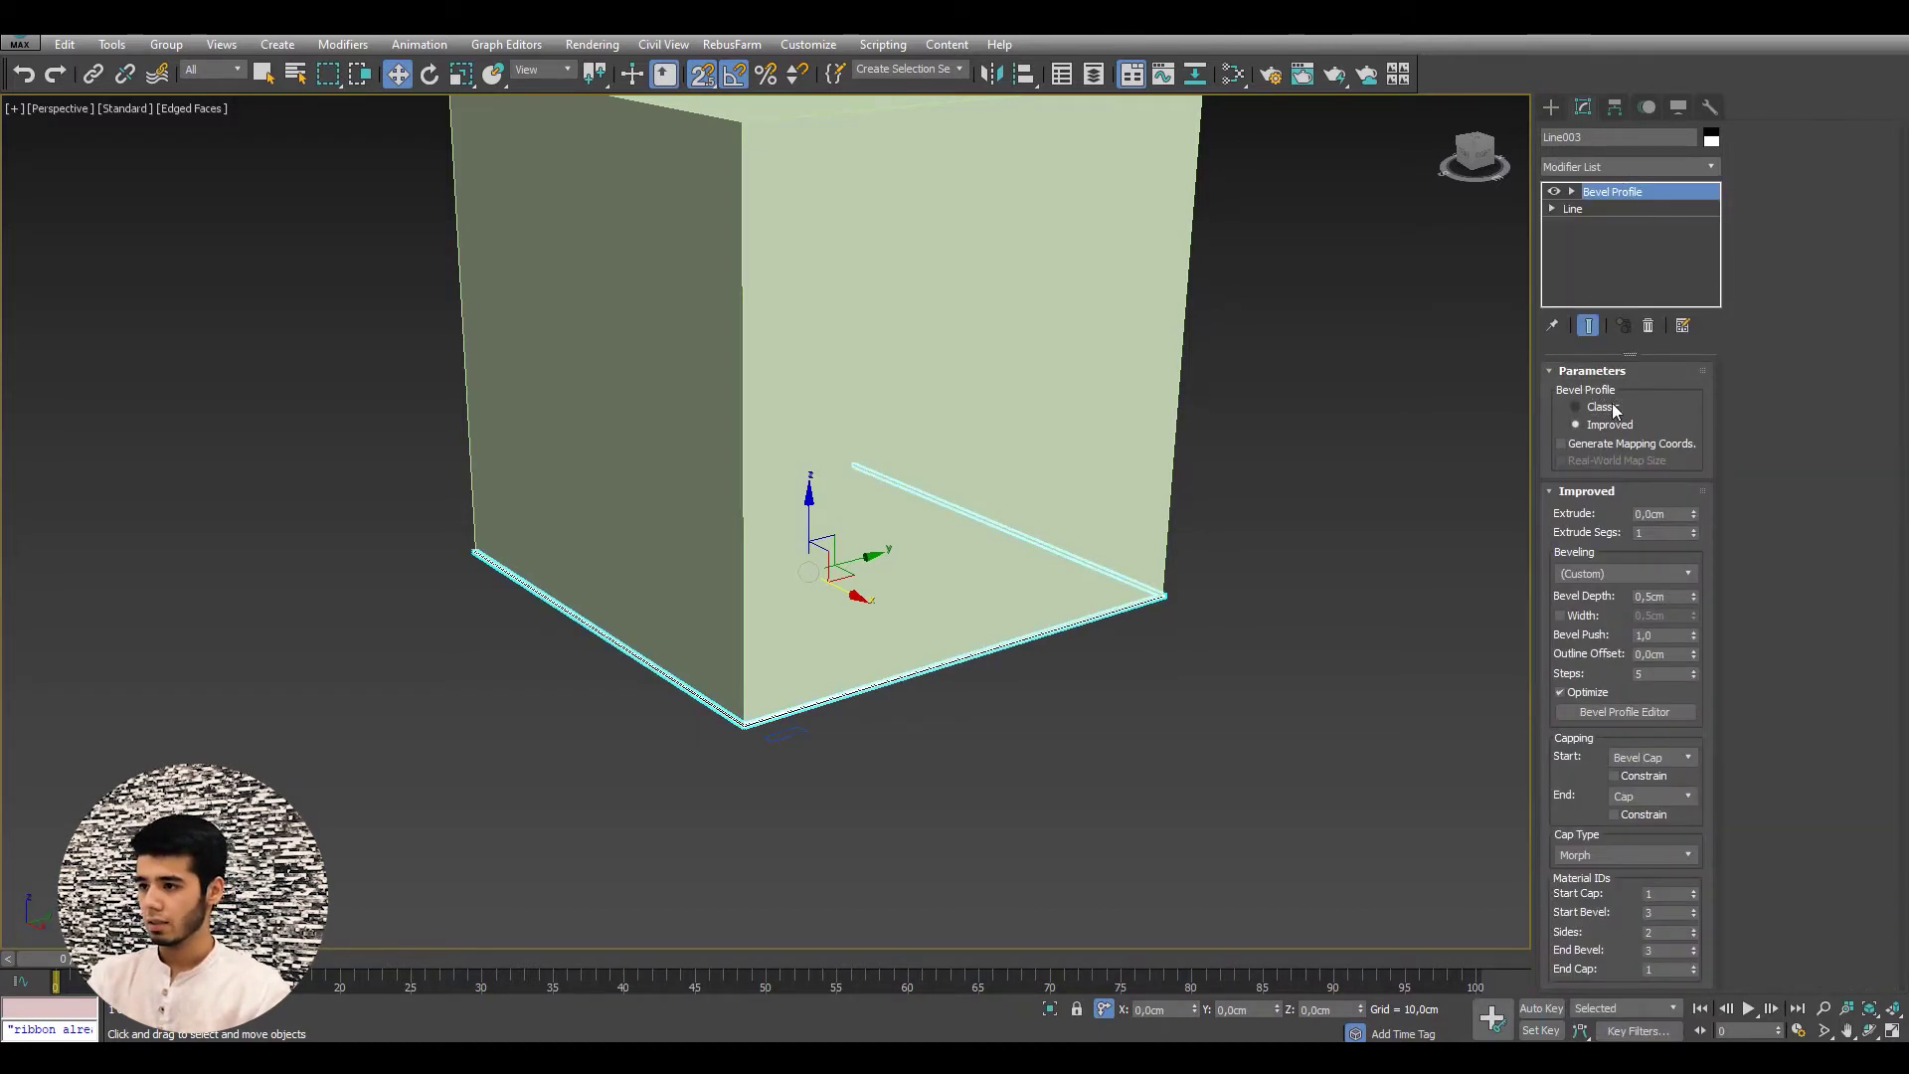
pyautogui.click(1603, 407)
pyautogui.click(1630, 547)
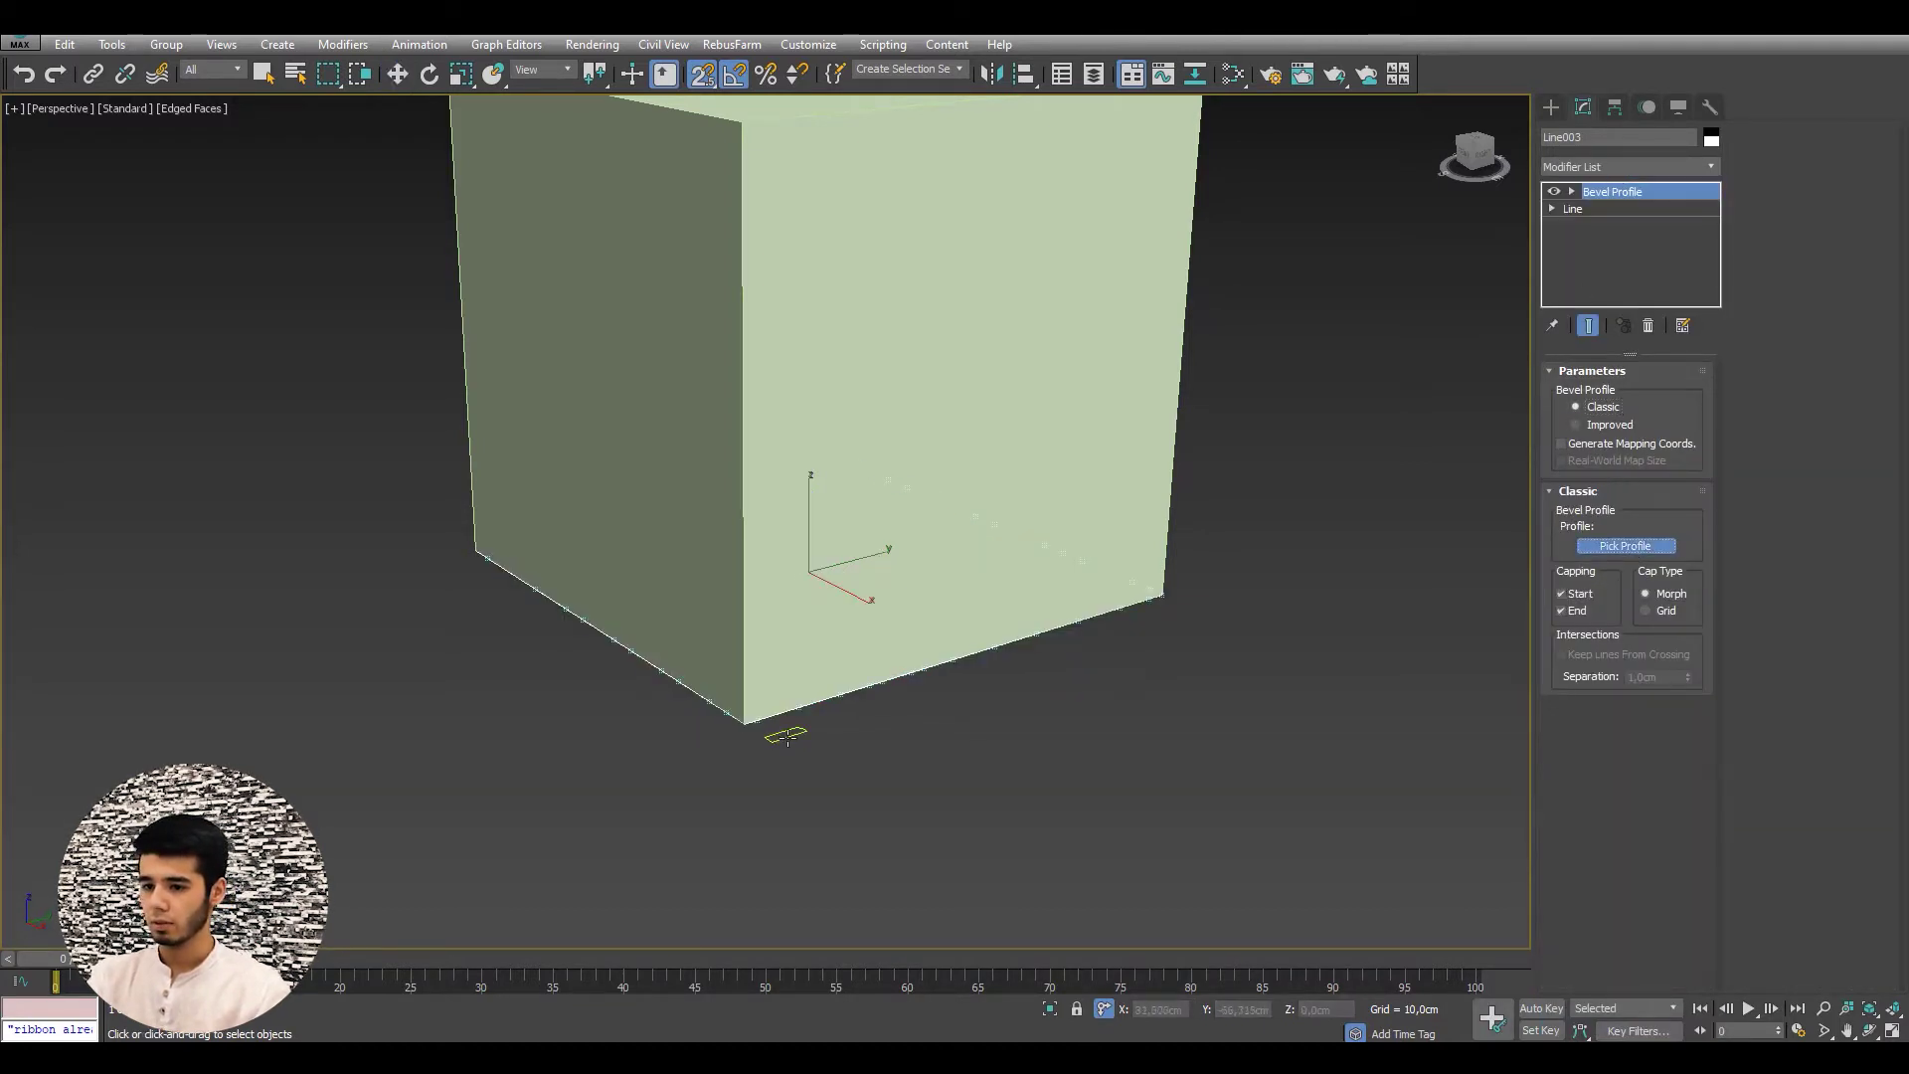
pyautogui.click(788, 735)
# - Inspect the new molding, then frame both its ends in the Front view
pyautogui.keyDown('alt'); pyautogui.moveTo(788, 736); pyautogui.dragTo(833, 672, button='middle'); pyautogui.keyUp('alt')
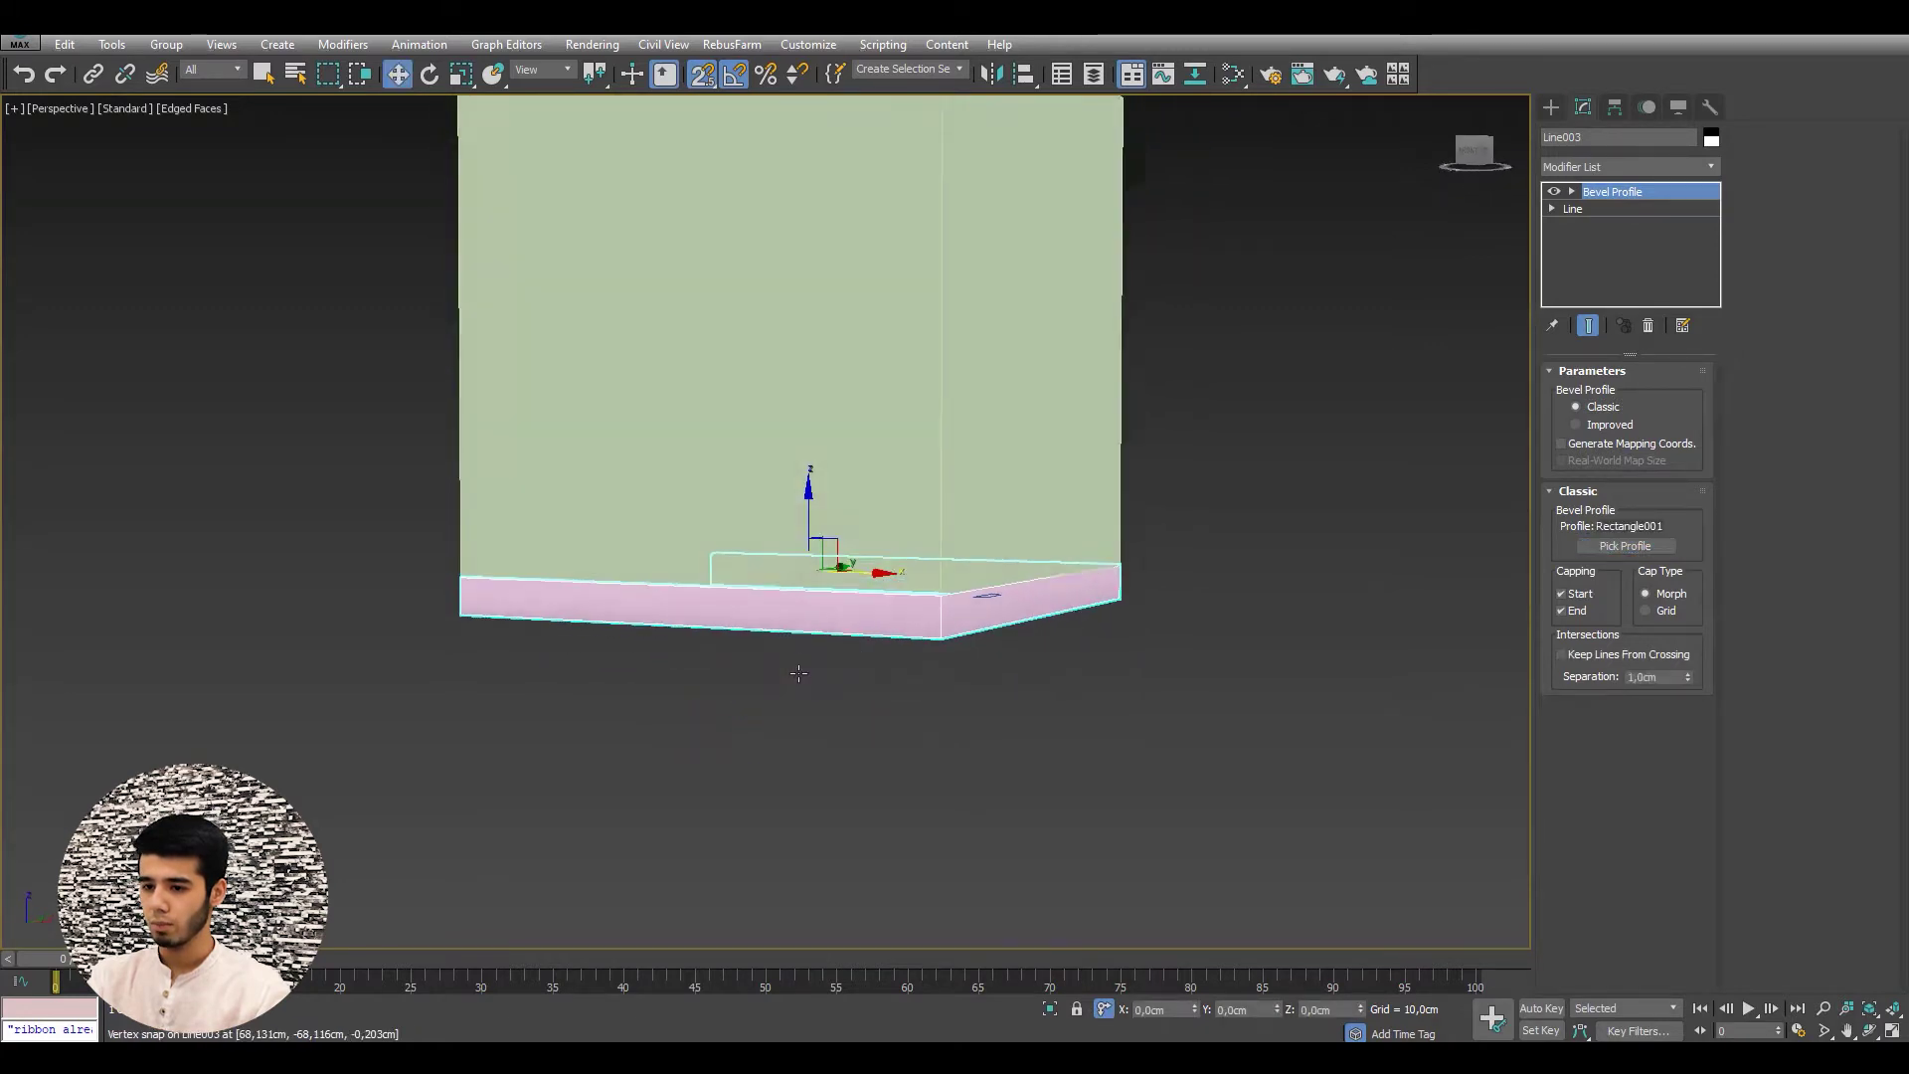
pyautogui.scroll(2, 845, 678)
pyautogui.scroll(2, 865, 674)
pyautogui.scroll(1, 885, 671)
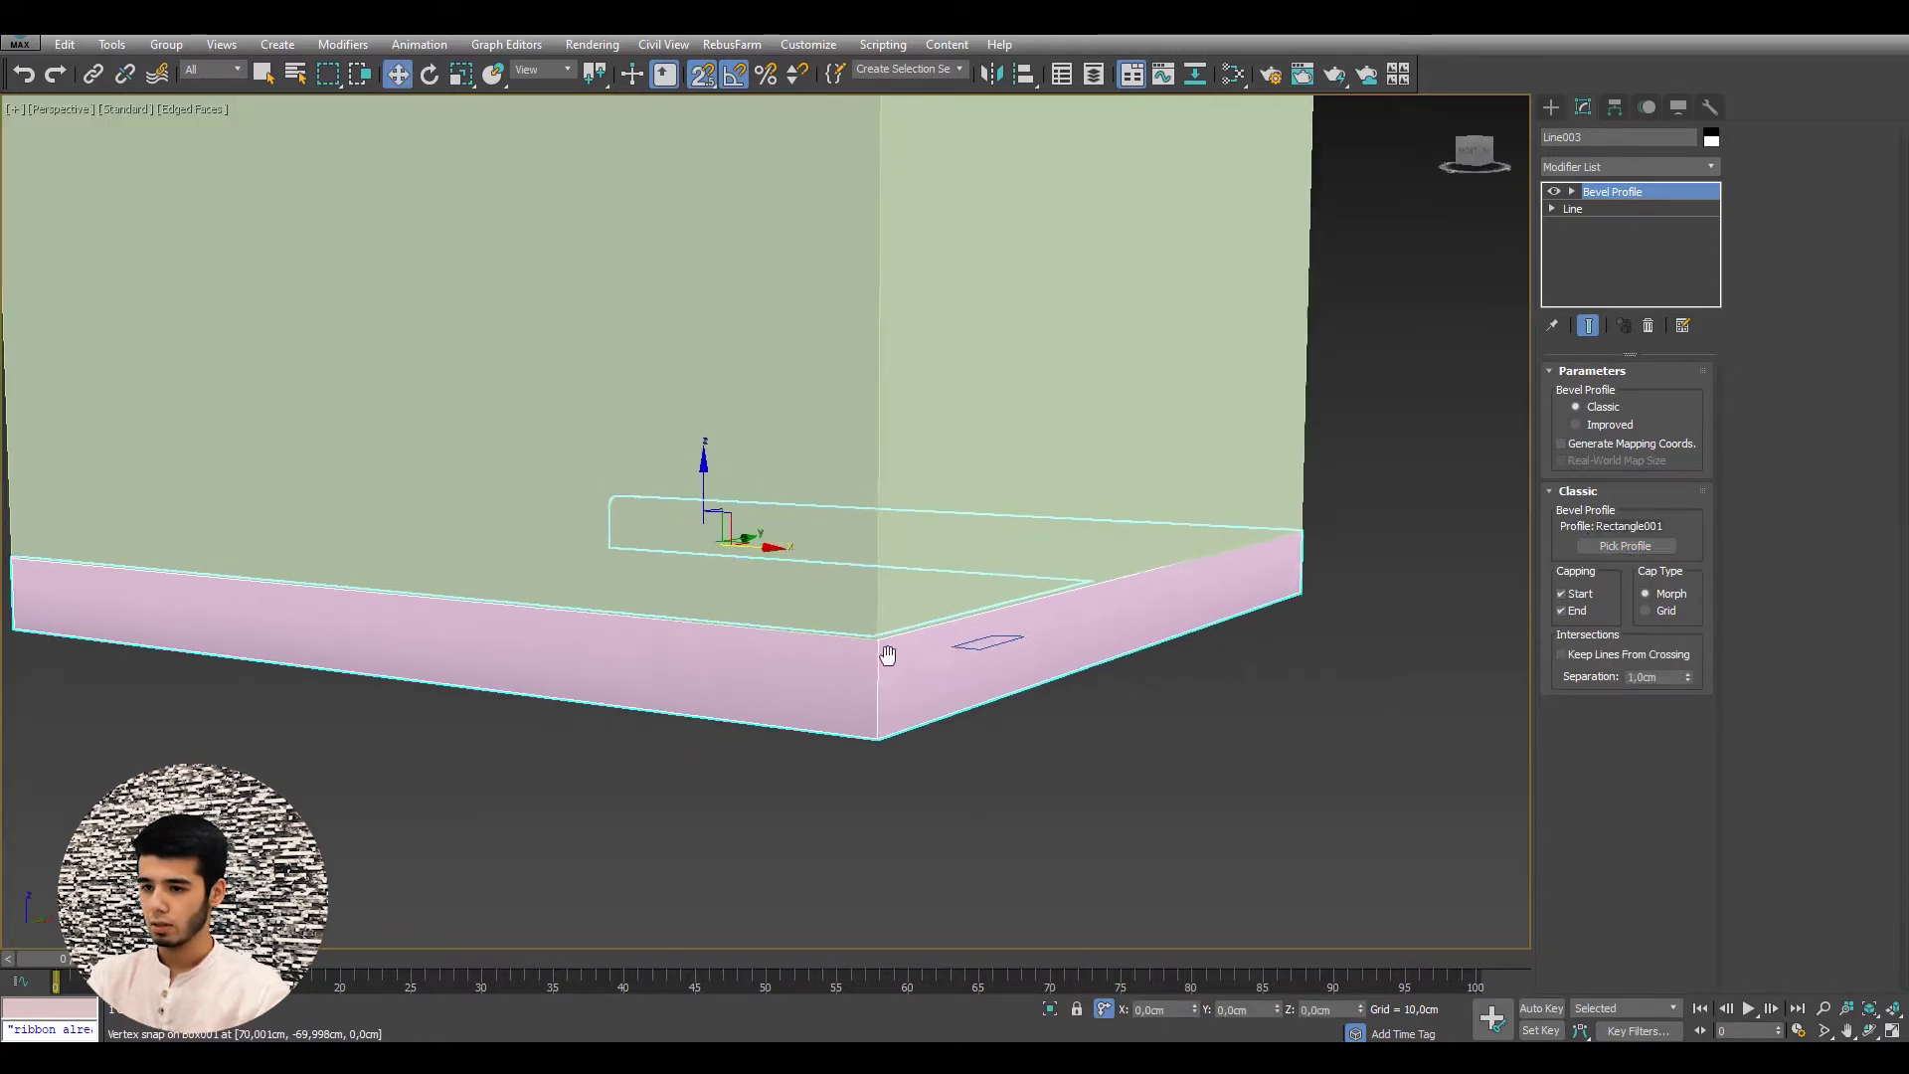
pyautogui.scroll(2, 900, 666)
pyautogui.moveTo(912, 661); pyautogui.dragTo(909, 675, button='middle')
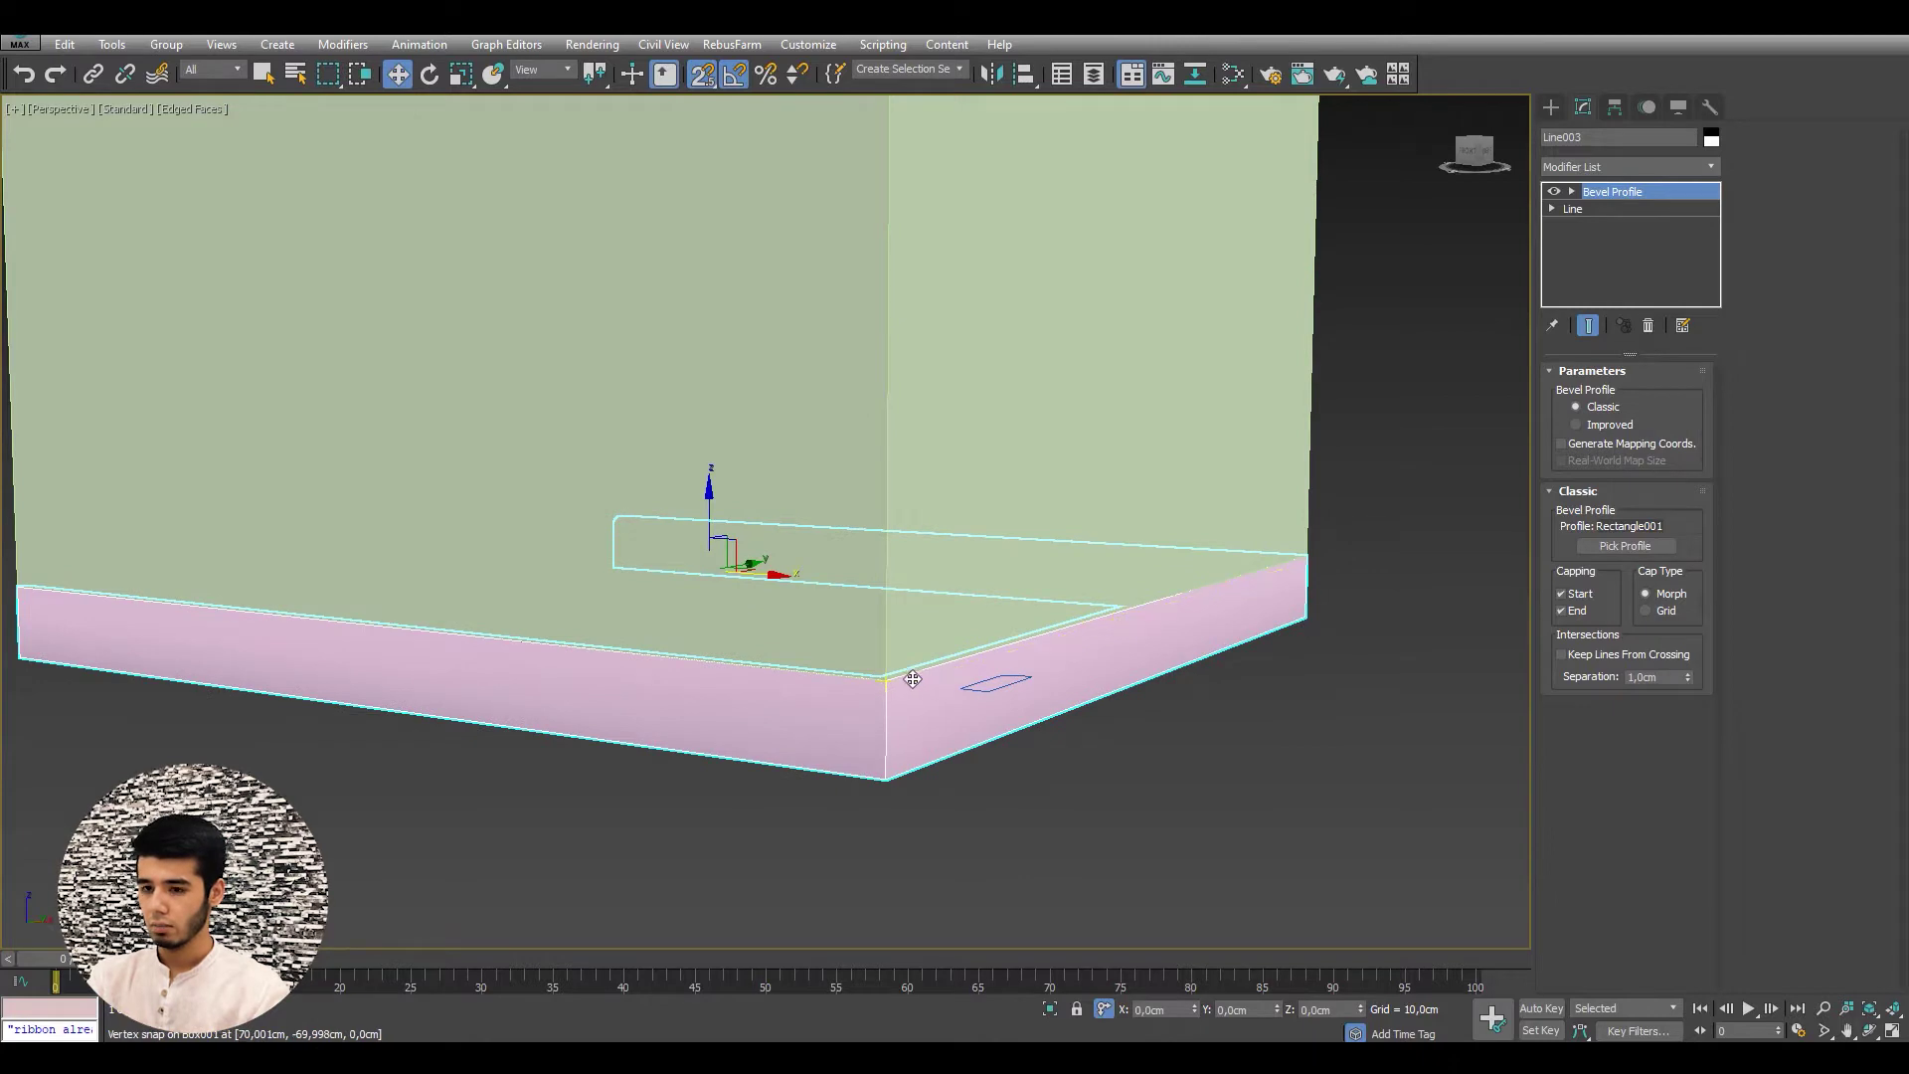
pyautogui.press('f')
pyautogui.press('z')
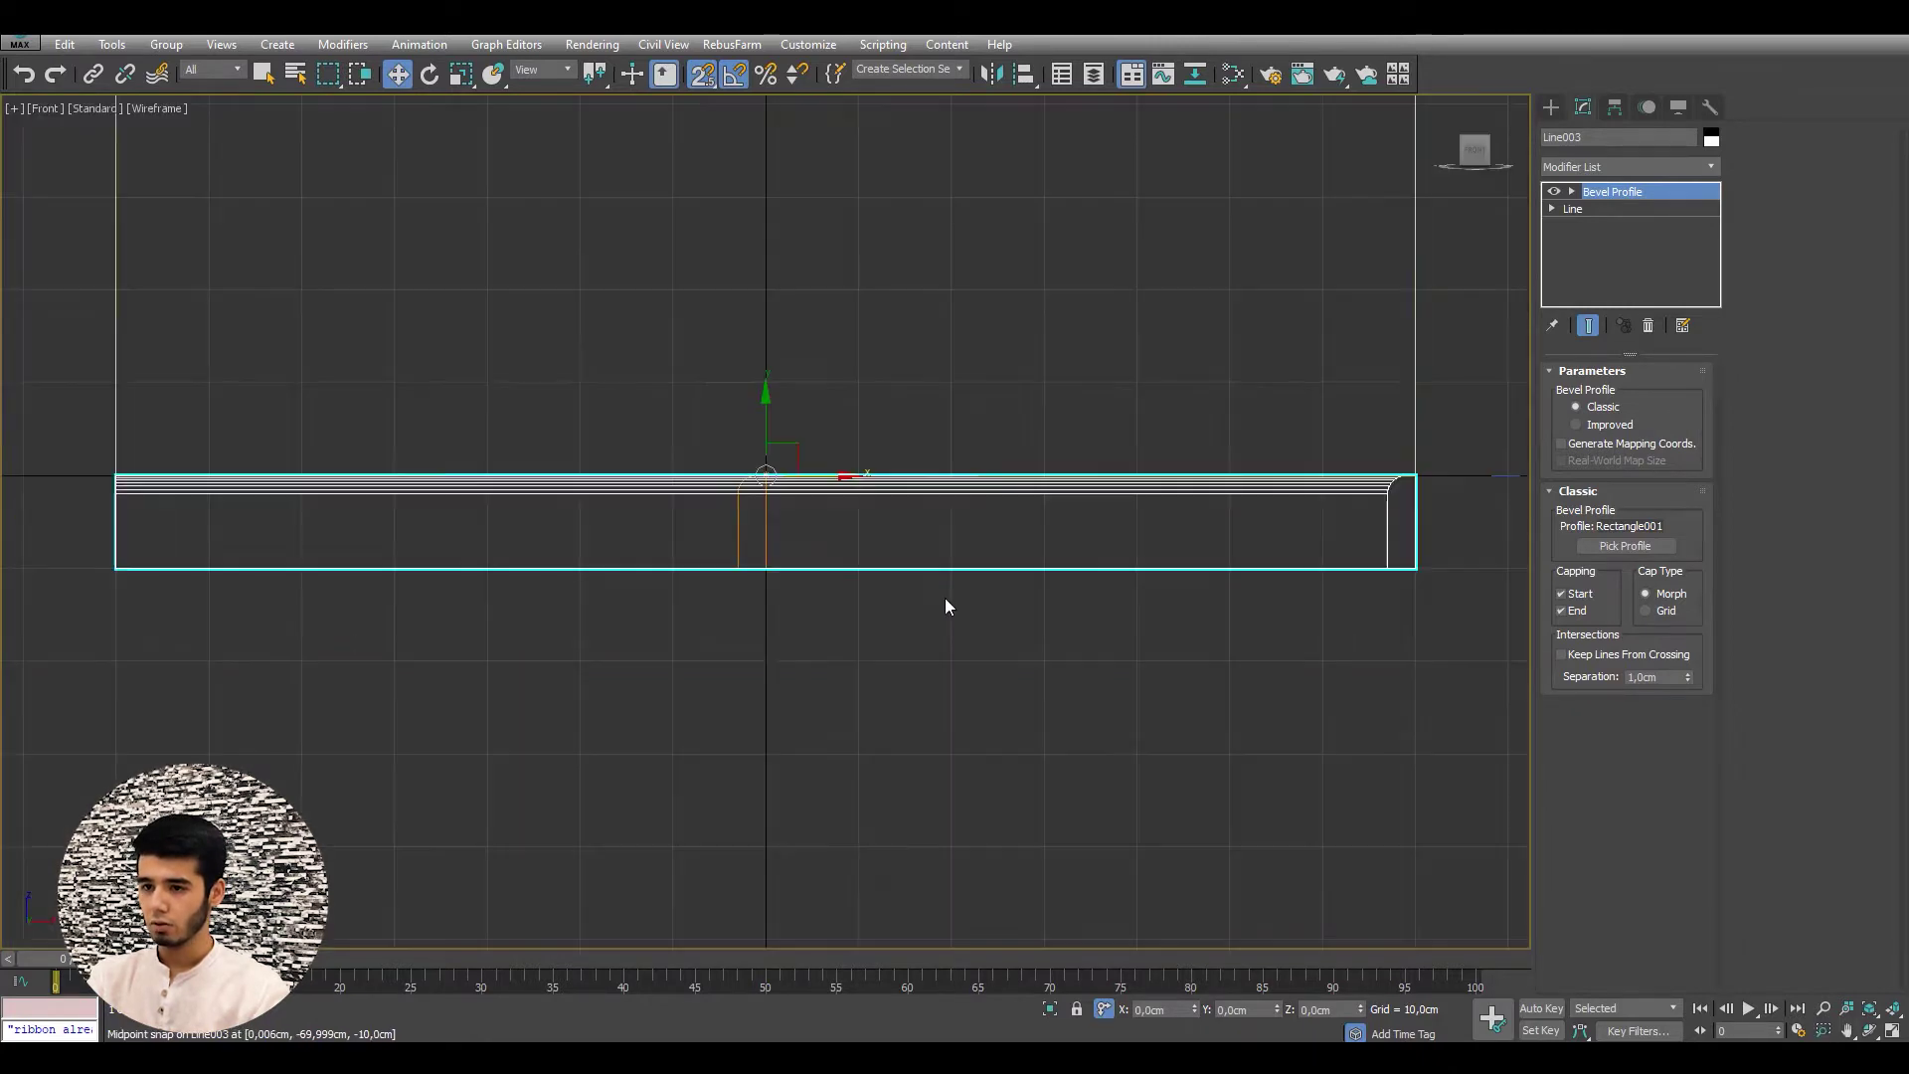
pyautogui.moveTo(1368, 516); pyautogui.dragTo(981, 525, button='middle')
pyautogui.scroll(3, 944, 512)
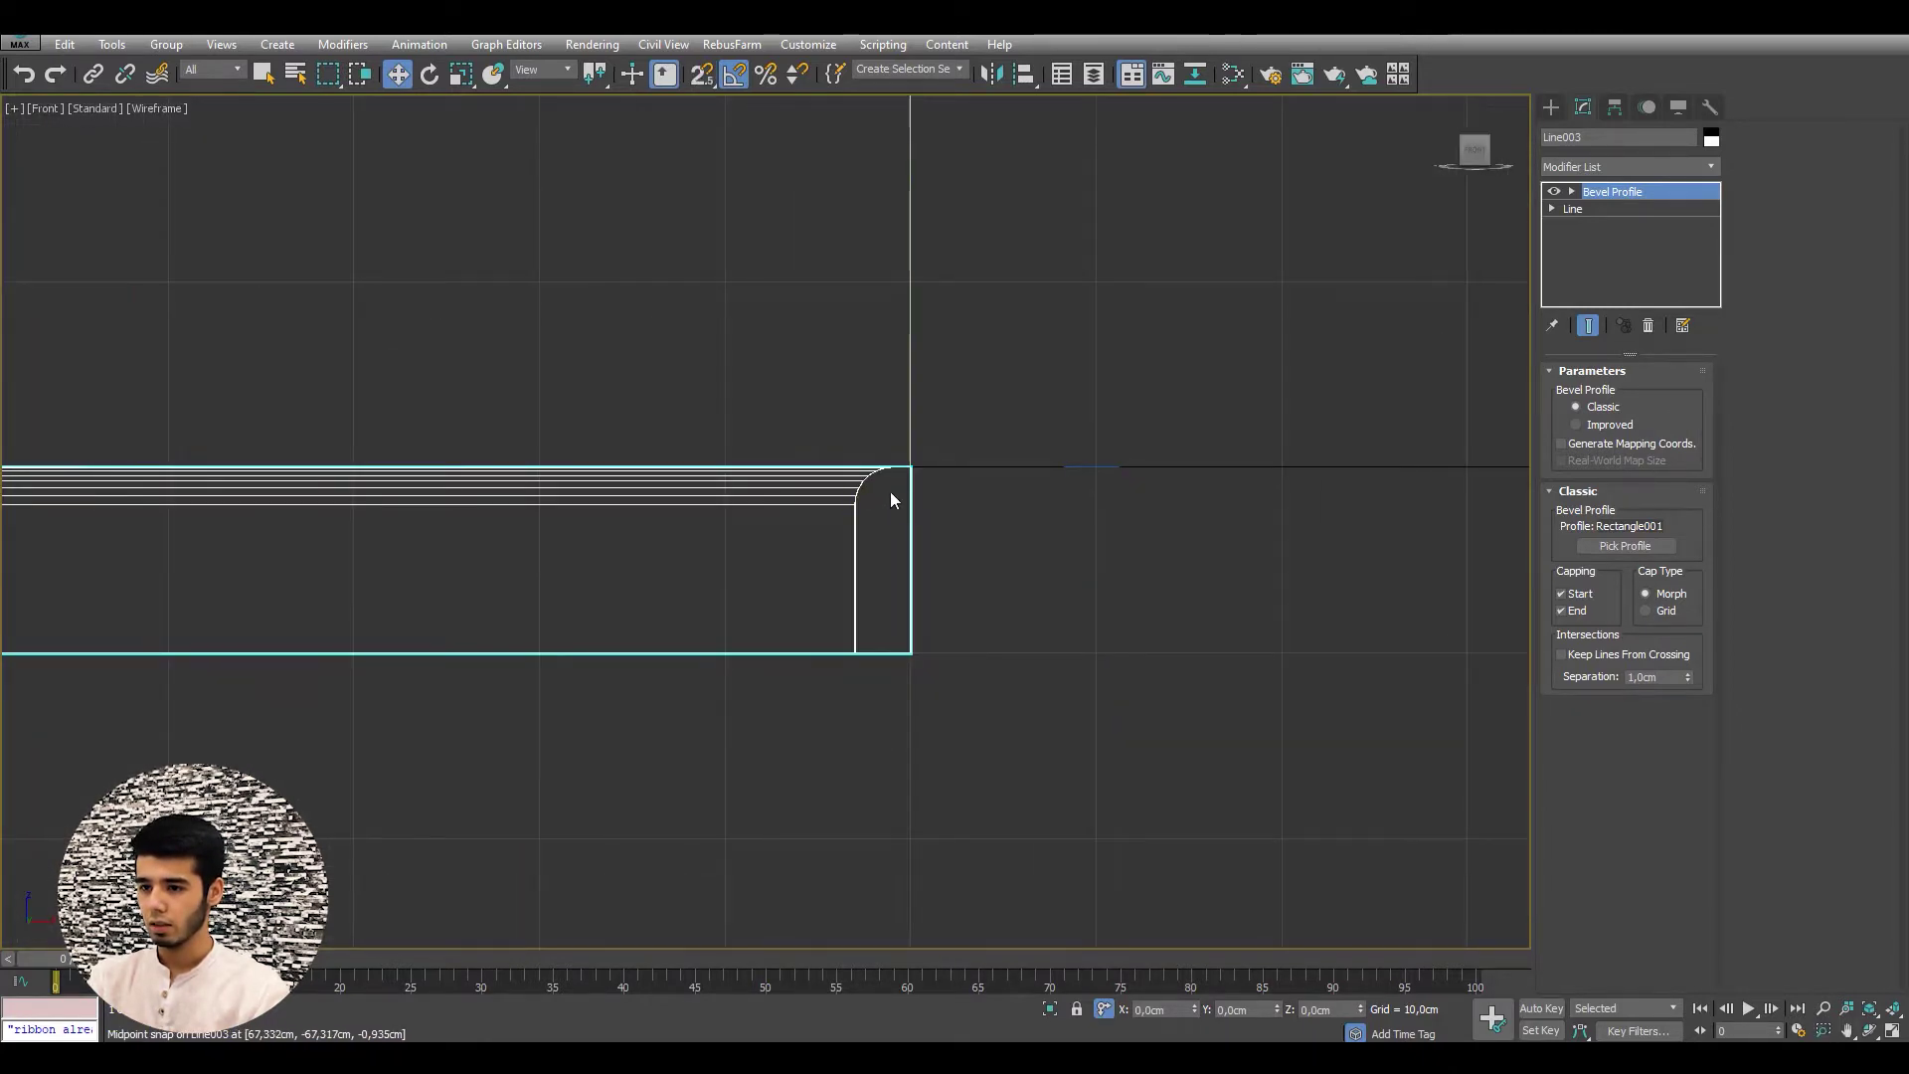
pyautogui.moveTo(932, 446); pyautogui.dragTo(953, 452, button='middle')
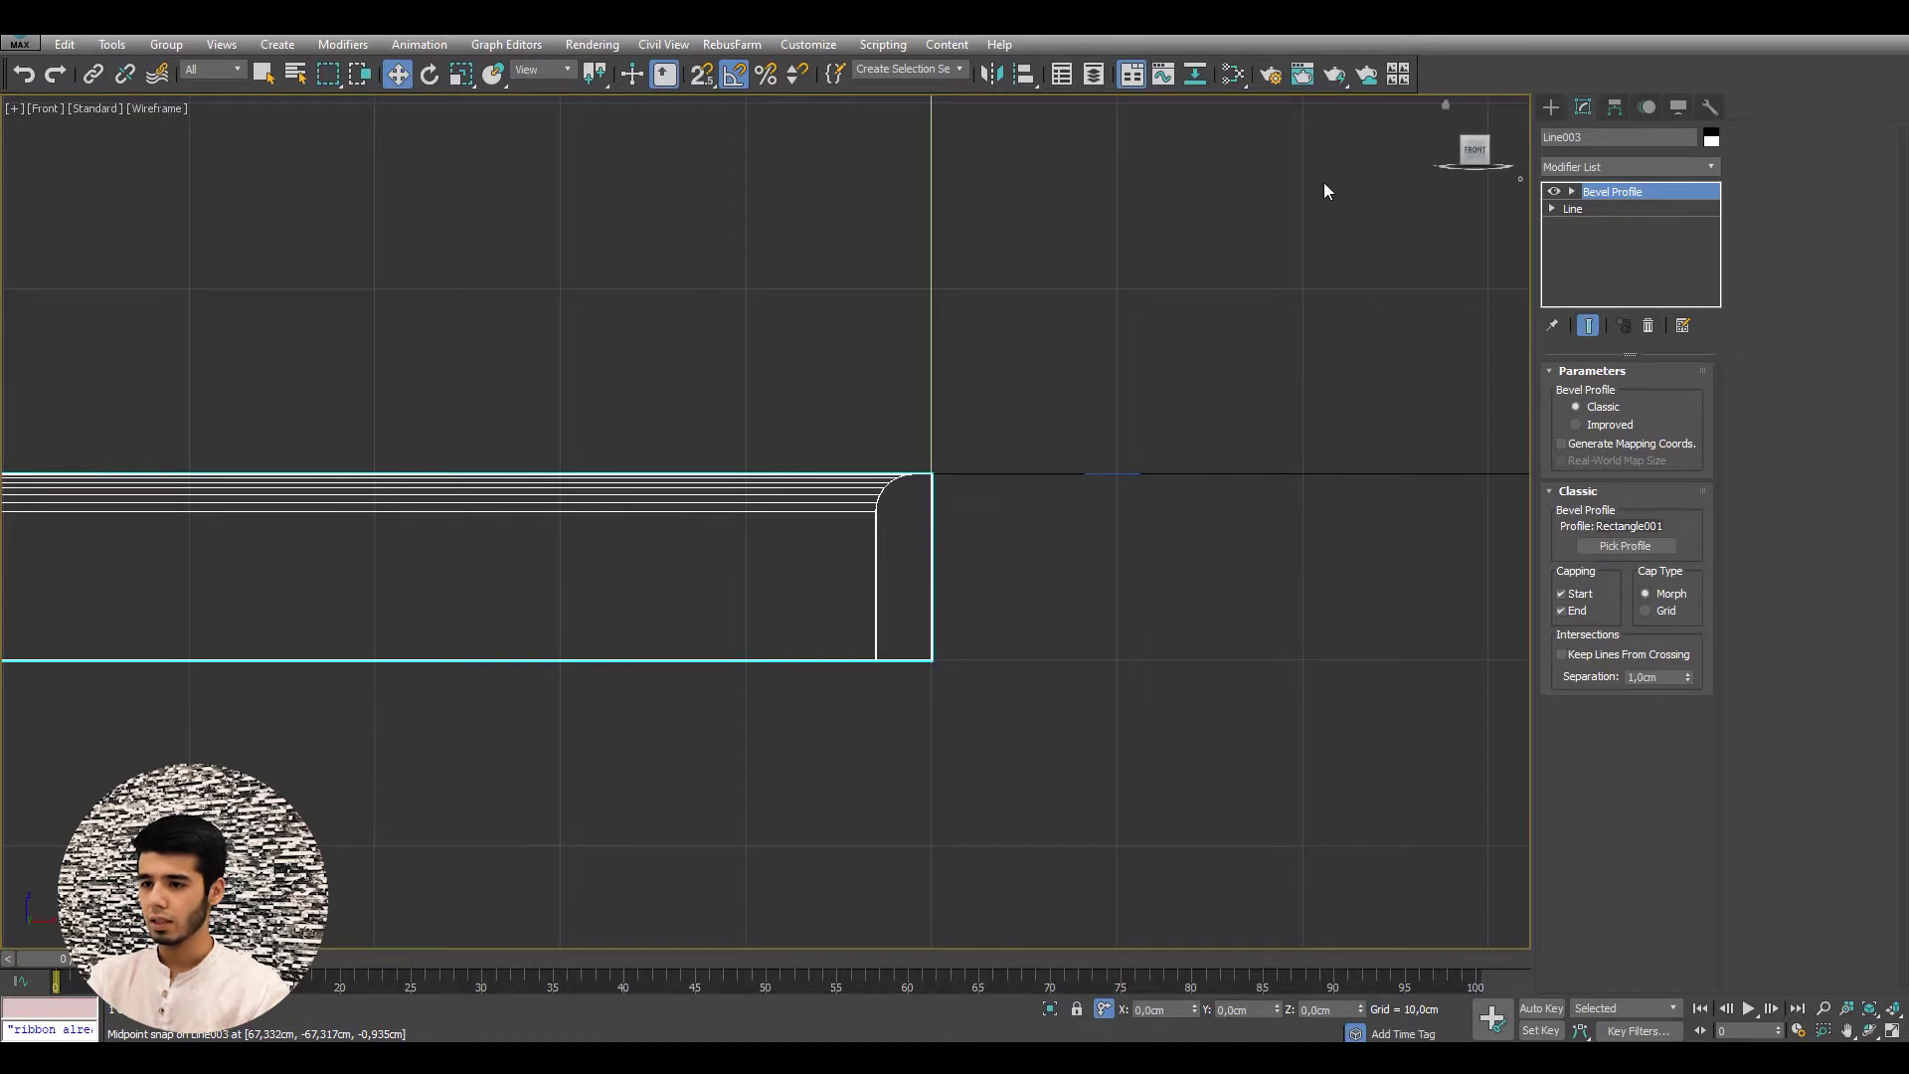
pyautogui.scroll(-4, 1332, 477)
pyautogui.scroll(2, 478, 467)
pyautogui.scroll(7, 594, 394)
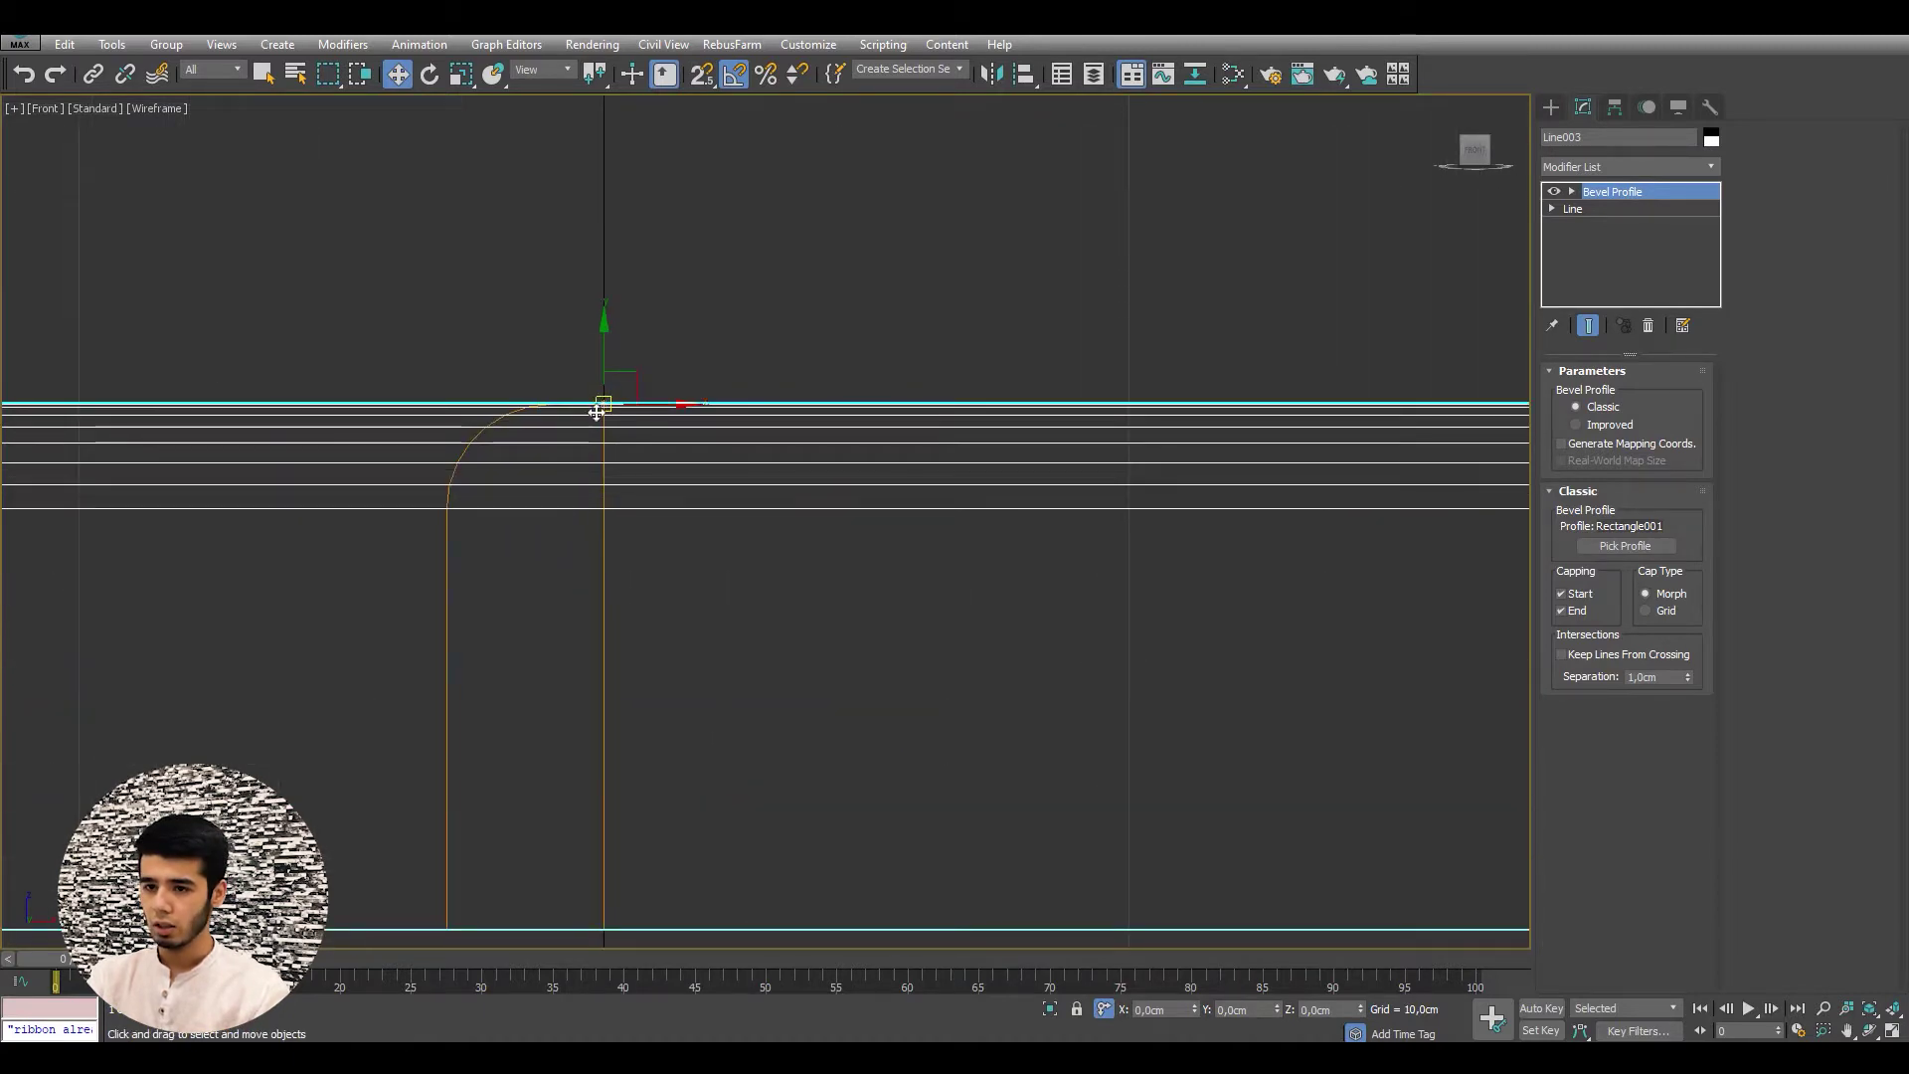
pyautogui.moveTo(629, 412)
pyautogui.mouseDown(button='middle')
pyautogui.moveTo(793, 422)
pyautogui.moveTo(799, 384)
pyautogui.moveTo(843, 415)
pyautogui.moveTo(944, 409)
pyautogui.mouseUp(button='middle')
# - Move Line003 up until the molding's bottom aligns with the ground line
pyautogui.click(1566, 192)
pyautogui.scroll(-2, 824, 398)
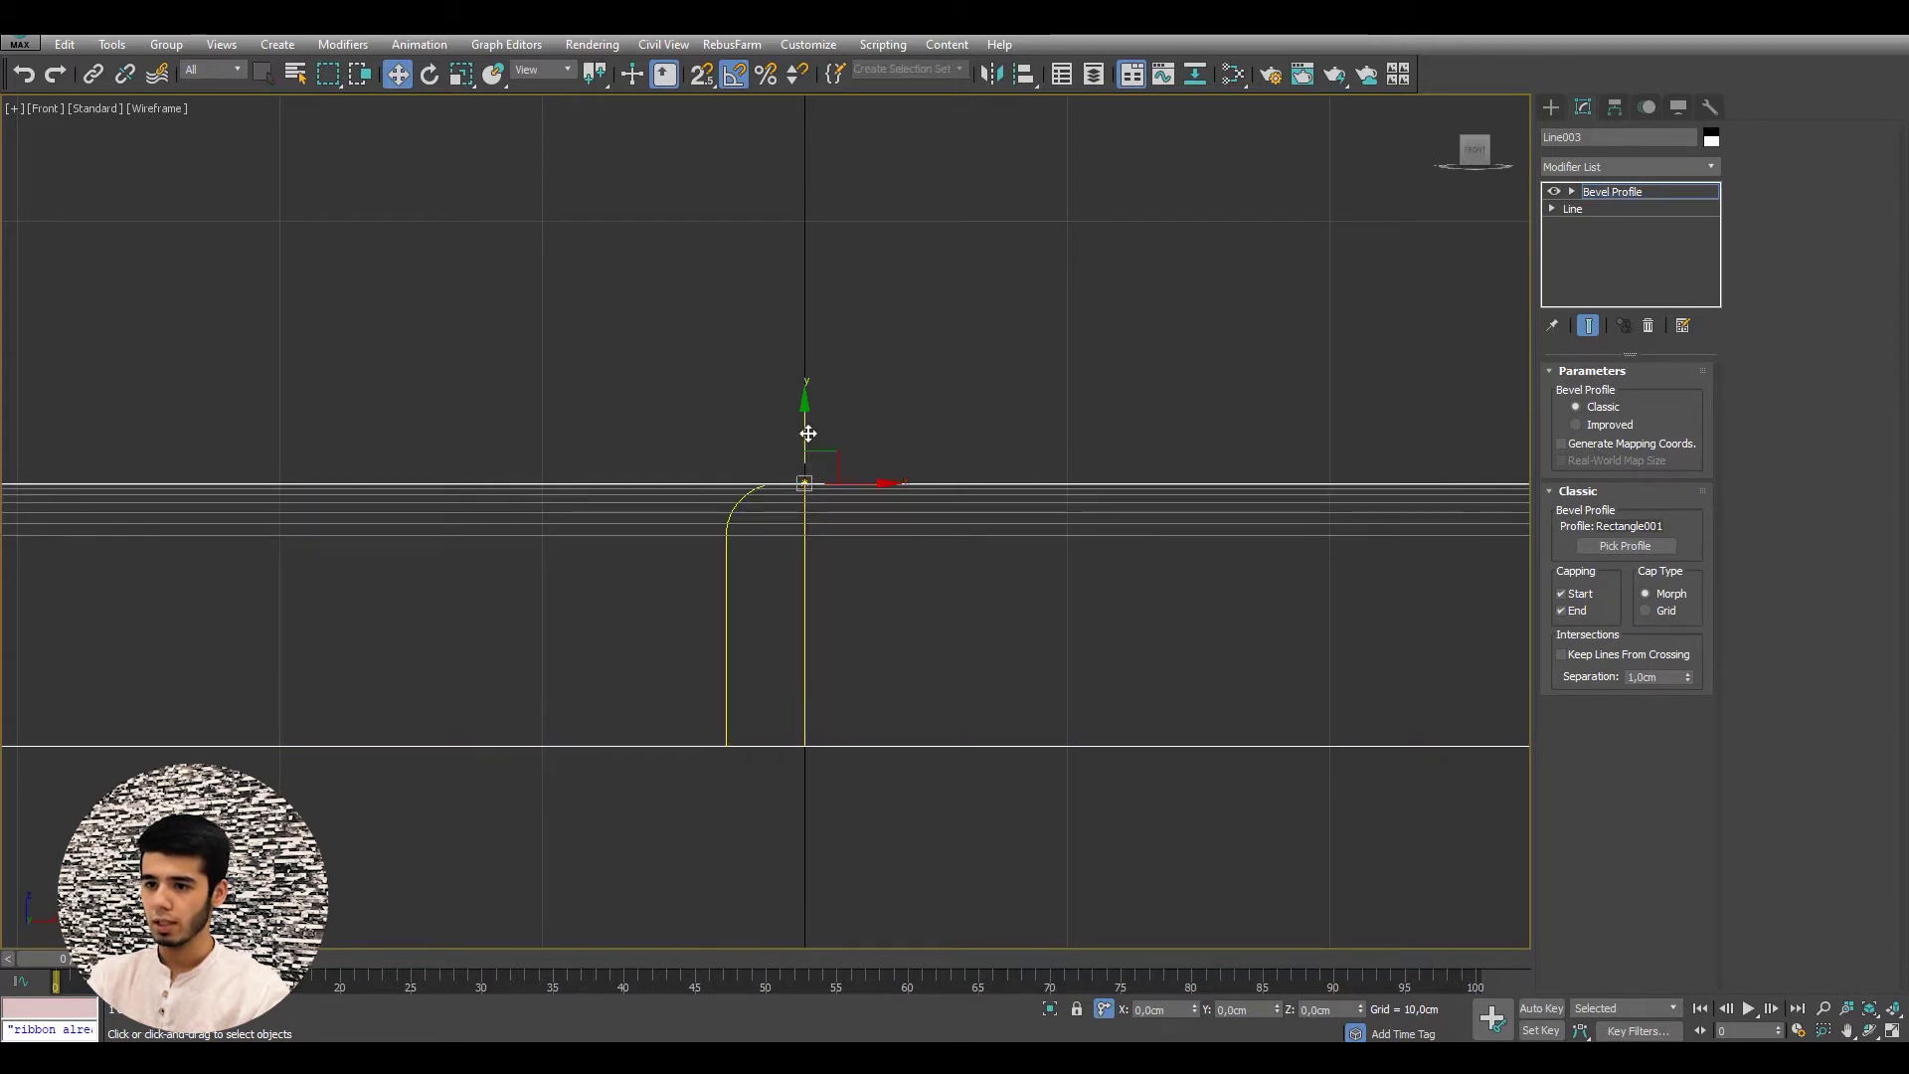
pyautogui.moveTo(807, 433)
pyautogui.mouseDown()
pyautogui.moveTo(814, 300)
pyautogui.moveTo(852, 177)
pyautogui.mouseUp()
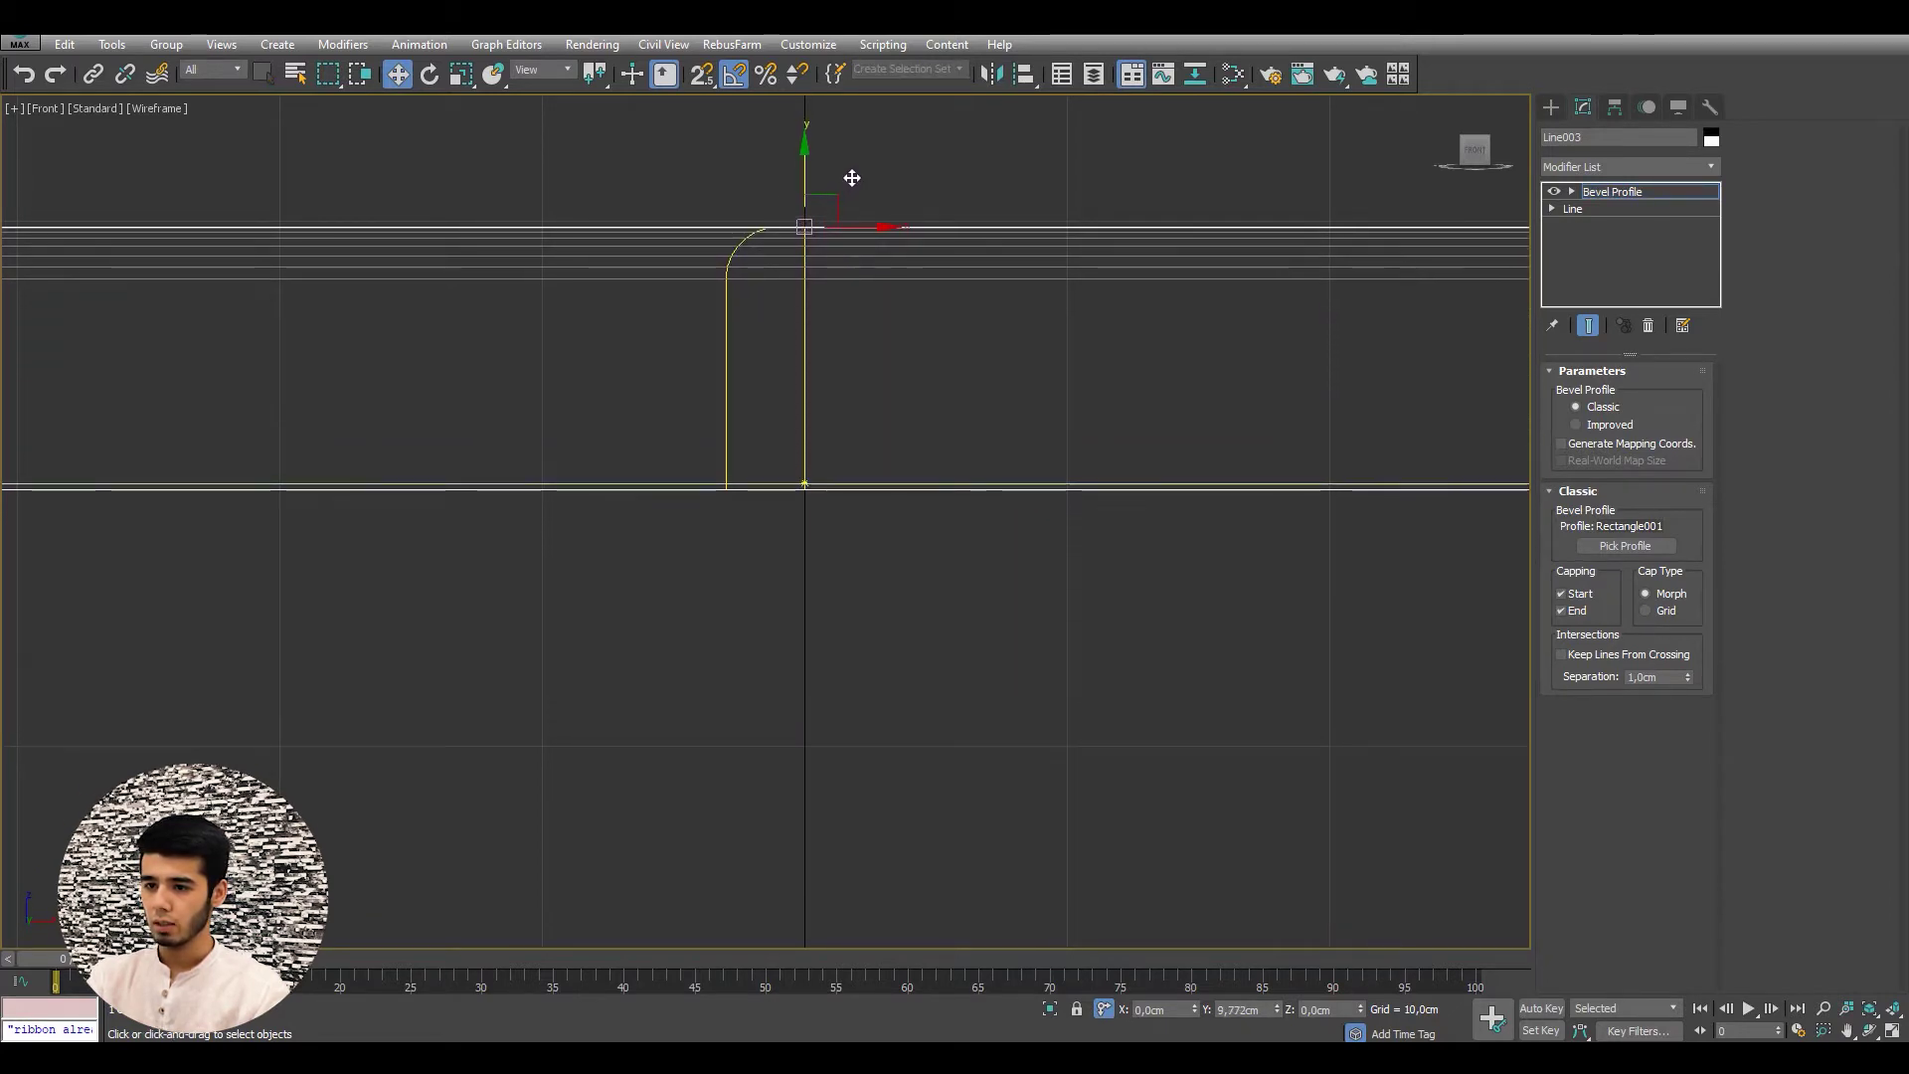
pyautogui.scroll(5, 805, 486)
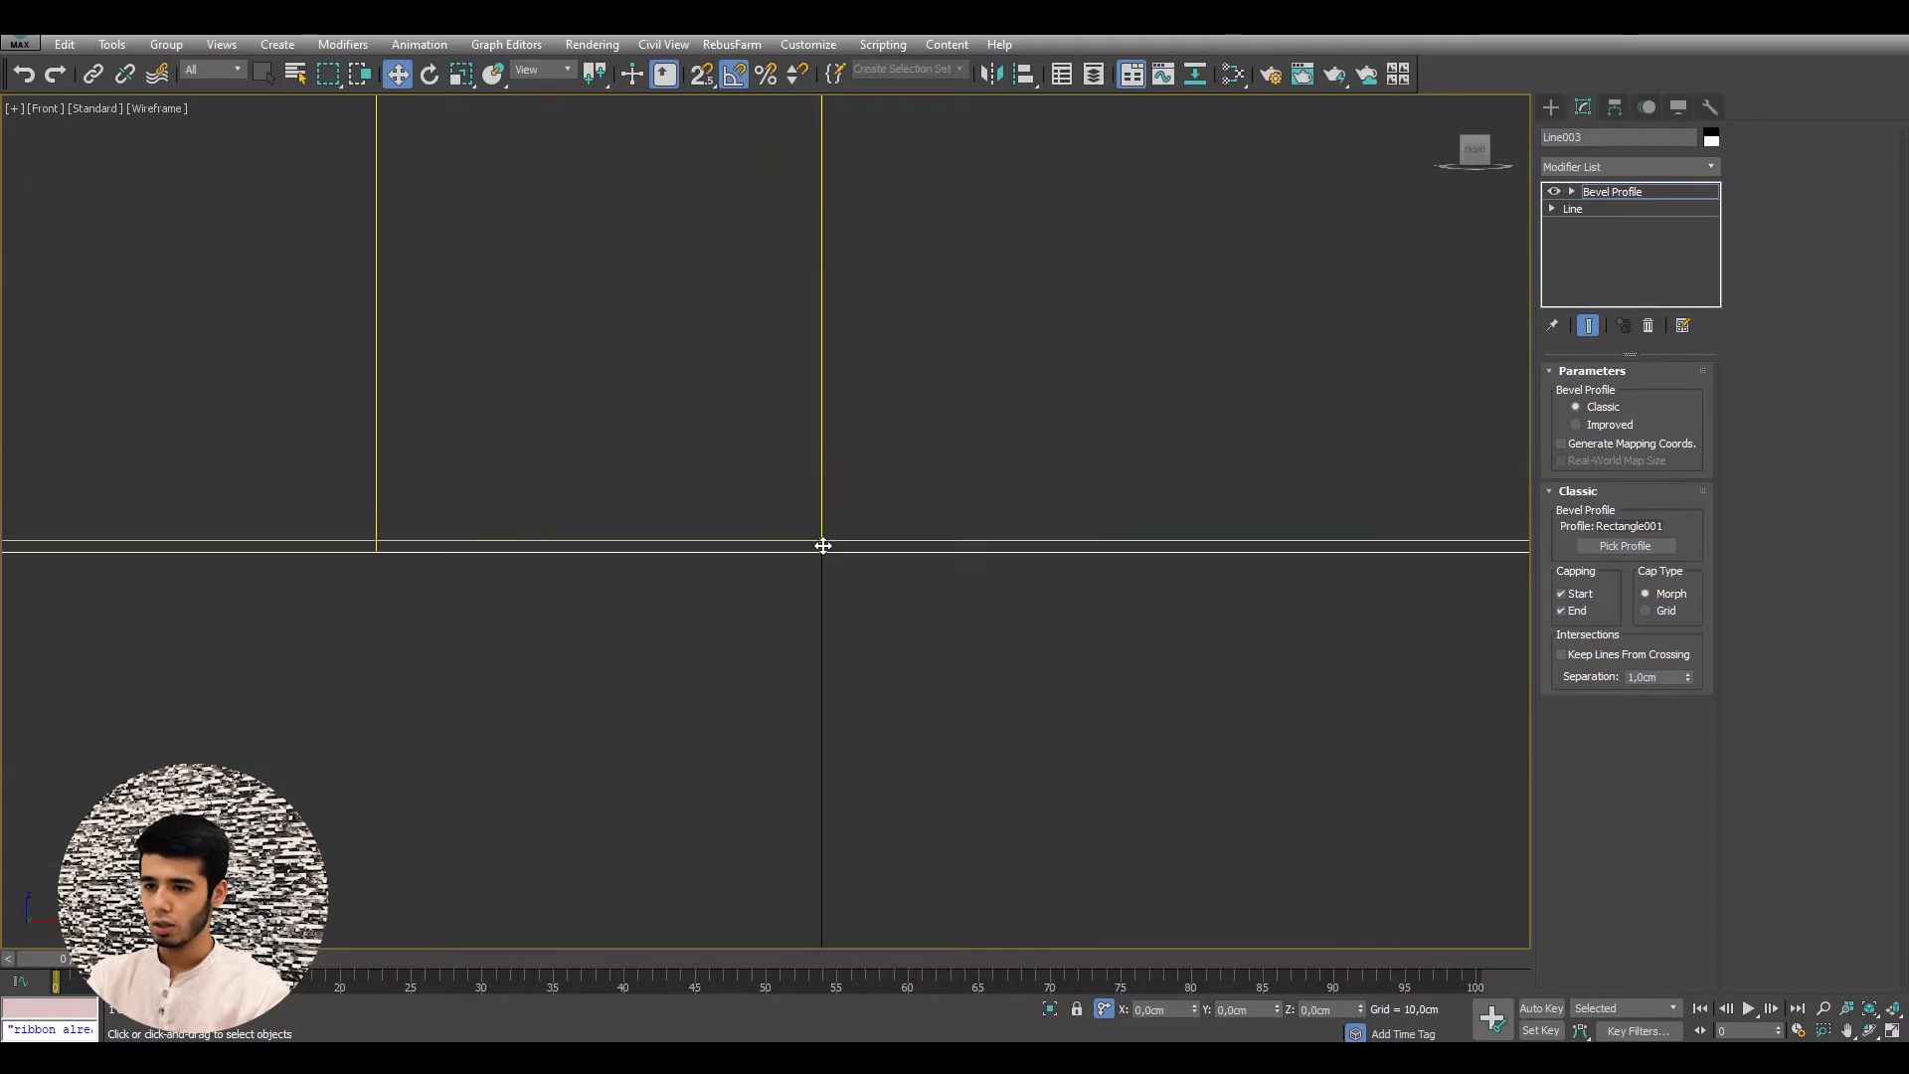
pyautogui.moveTo(814, 548); pyautogui.dragTo(815, 545)
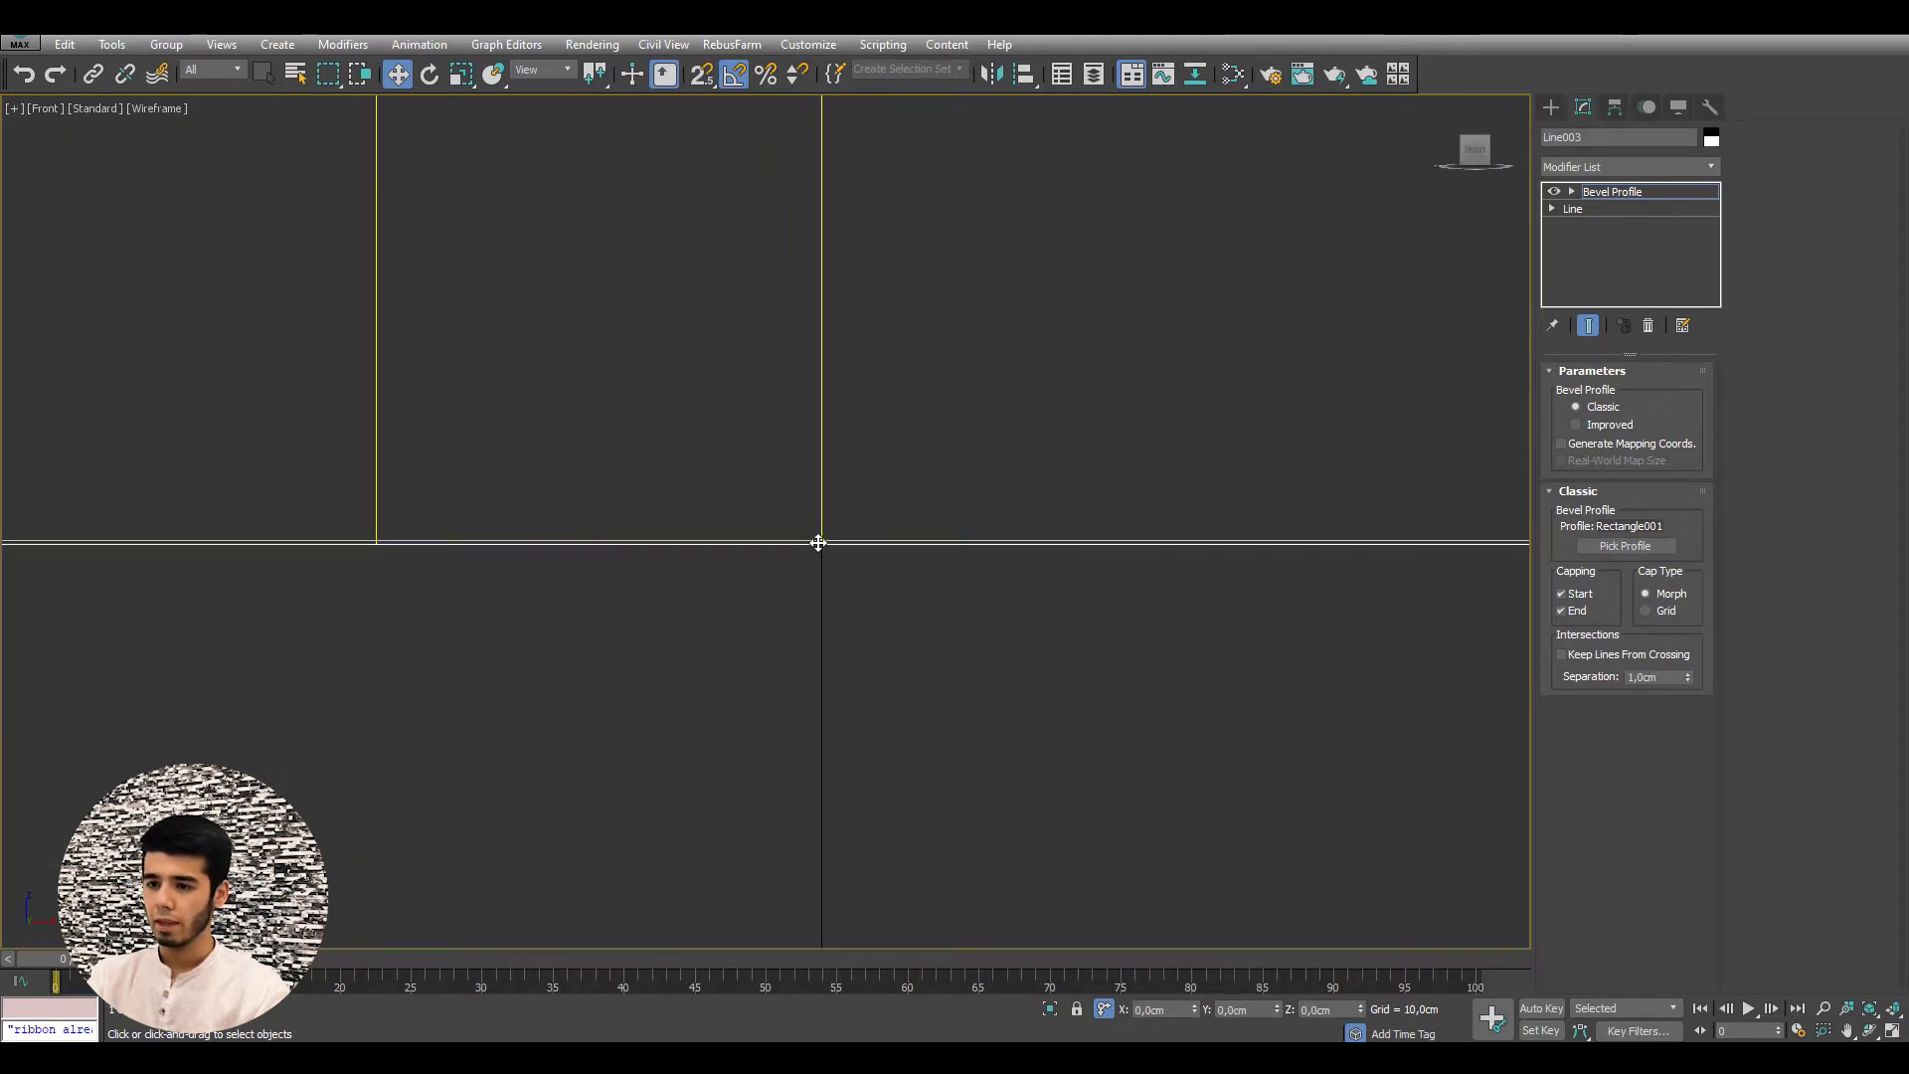
pyautogui.scroll(-2, 817, 542)
pyautogui.scroll(-2, 824, 546)
pyautogui.scroll(-2, 710, 547)
pyautogui.moveTo(710, 546)
pyautogui.mouseDown(button='middle')
pyautogui.moveTo(700, 585)
pyautogui.moveTo(766, 746)
pyautogui.mouseUp(button='middle')
# - Rotate the Bevel Profile object 180° around Y in the Front view
pyautogui.press('p')
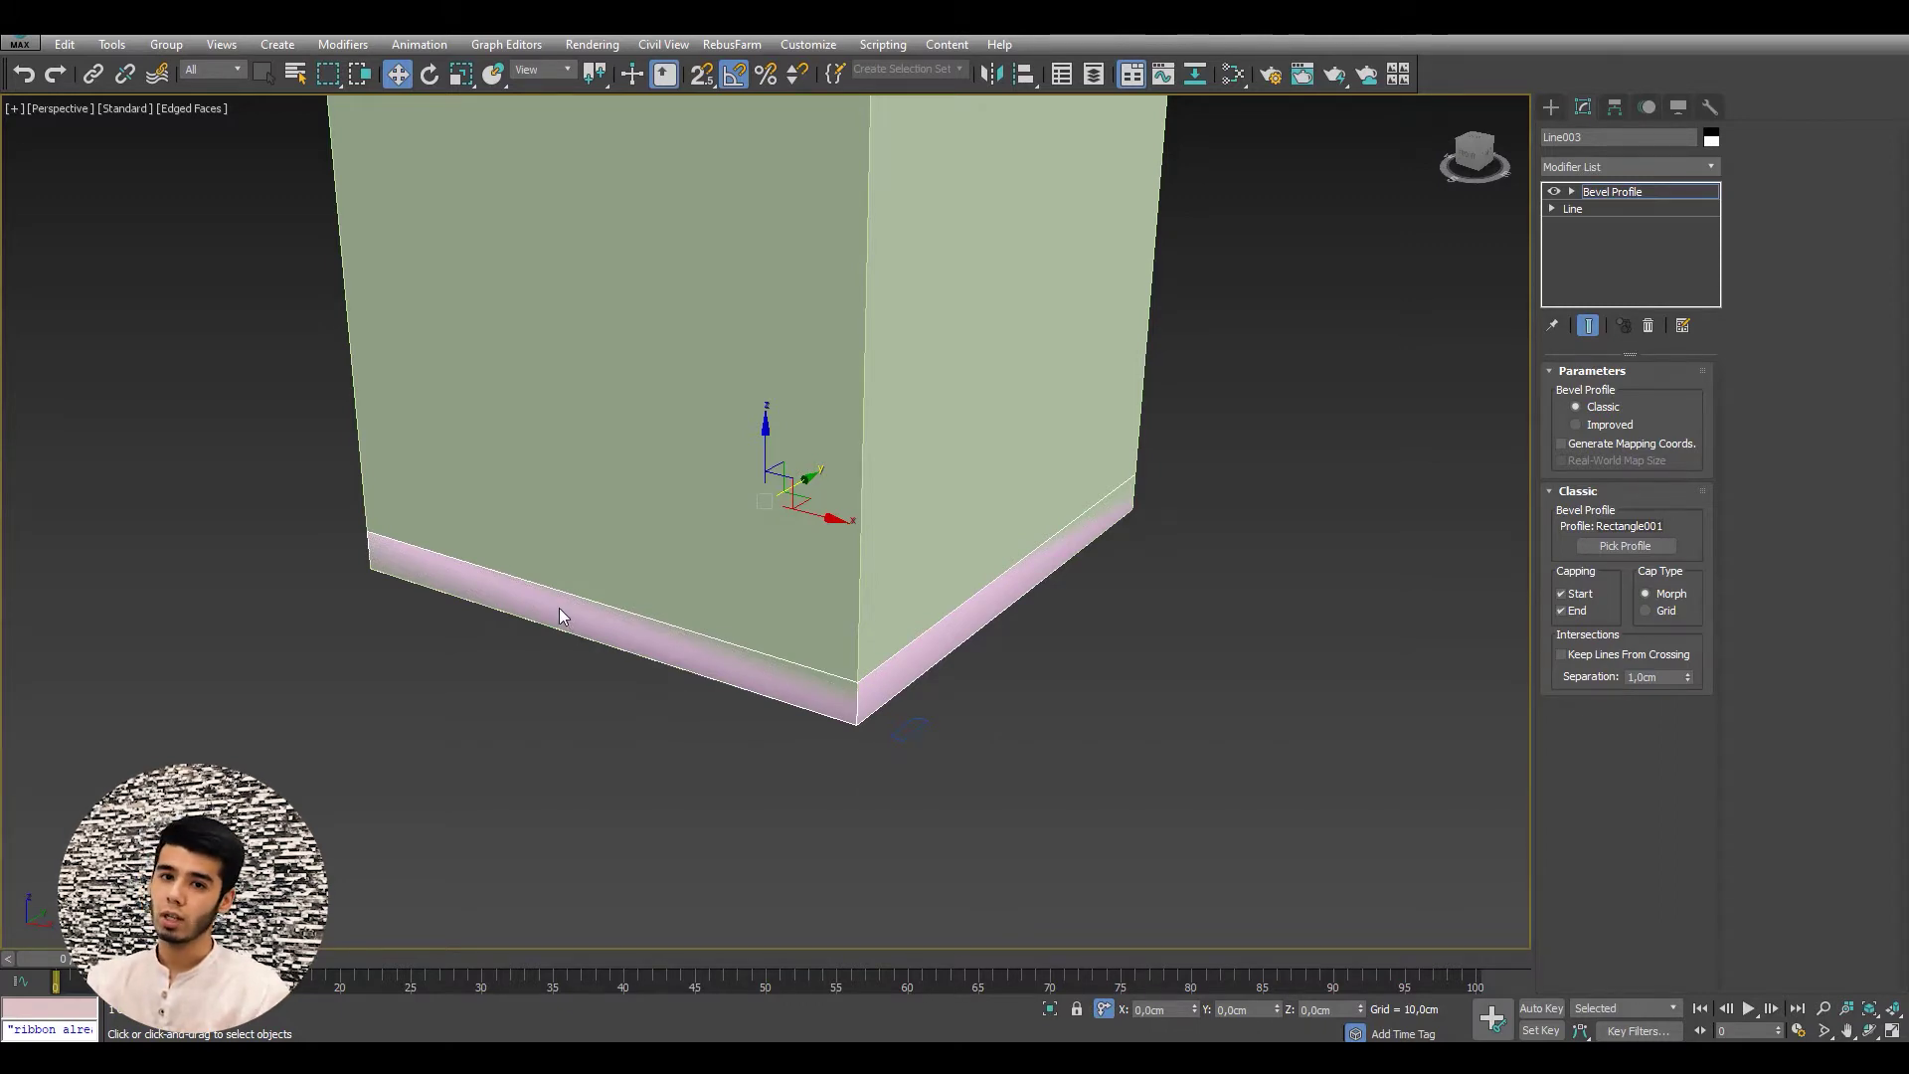
pyautogui.press('f')
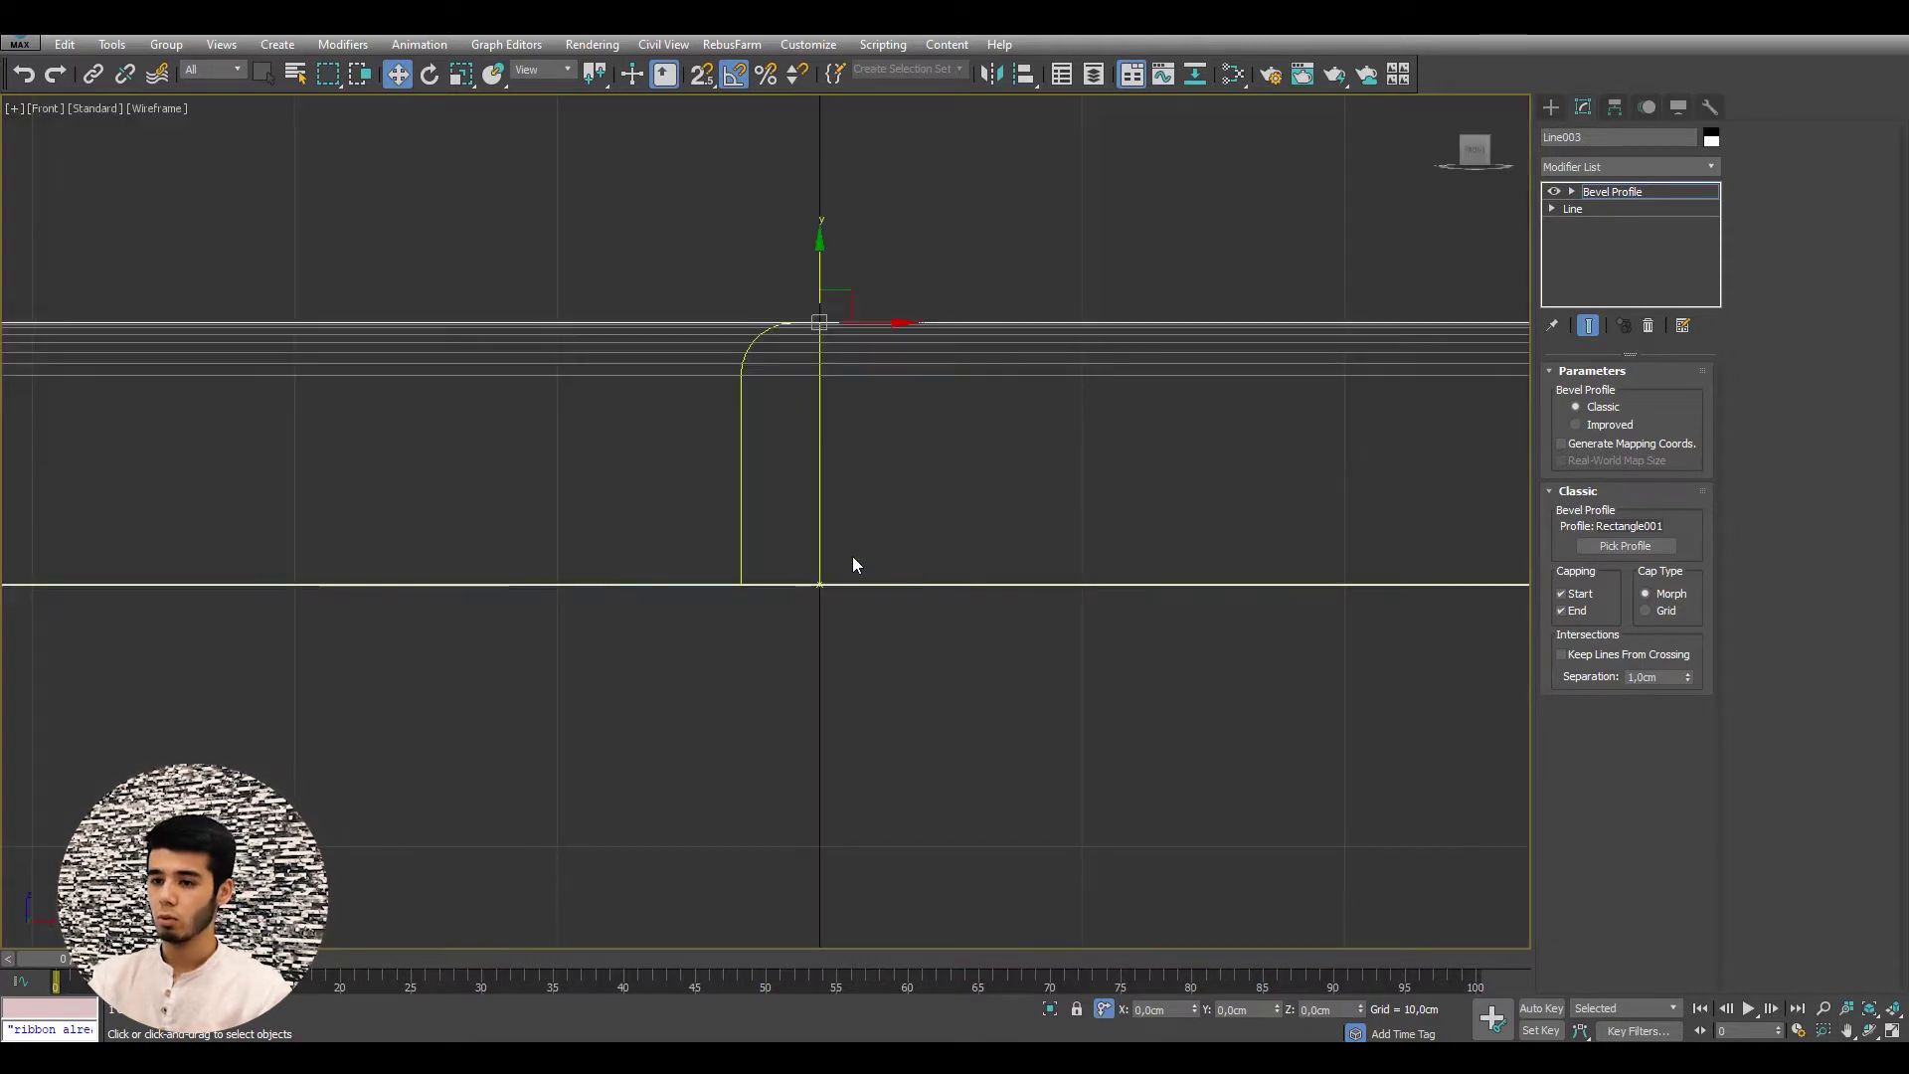
pyautogui.scroll(5, 815, 599)
pyautogui.scroll(-3, 856, 490)
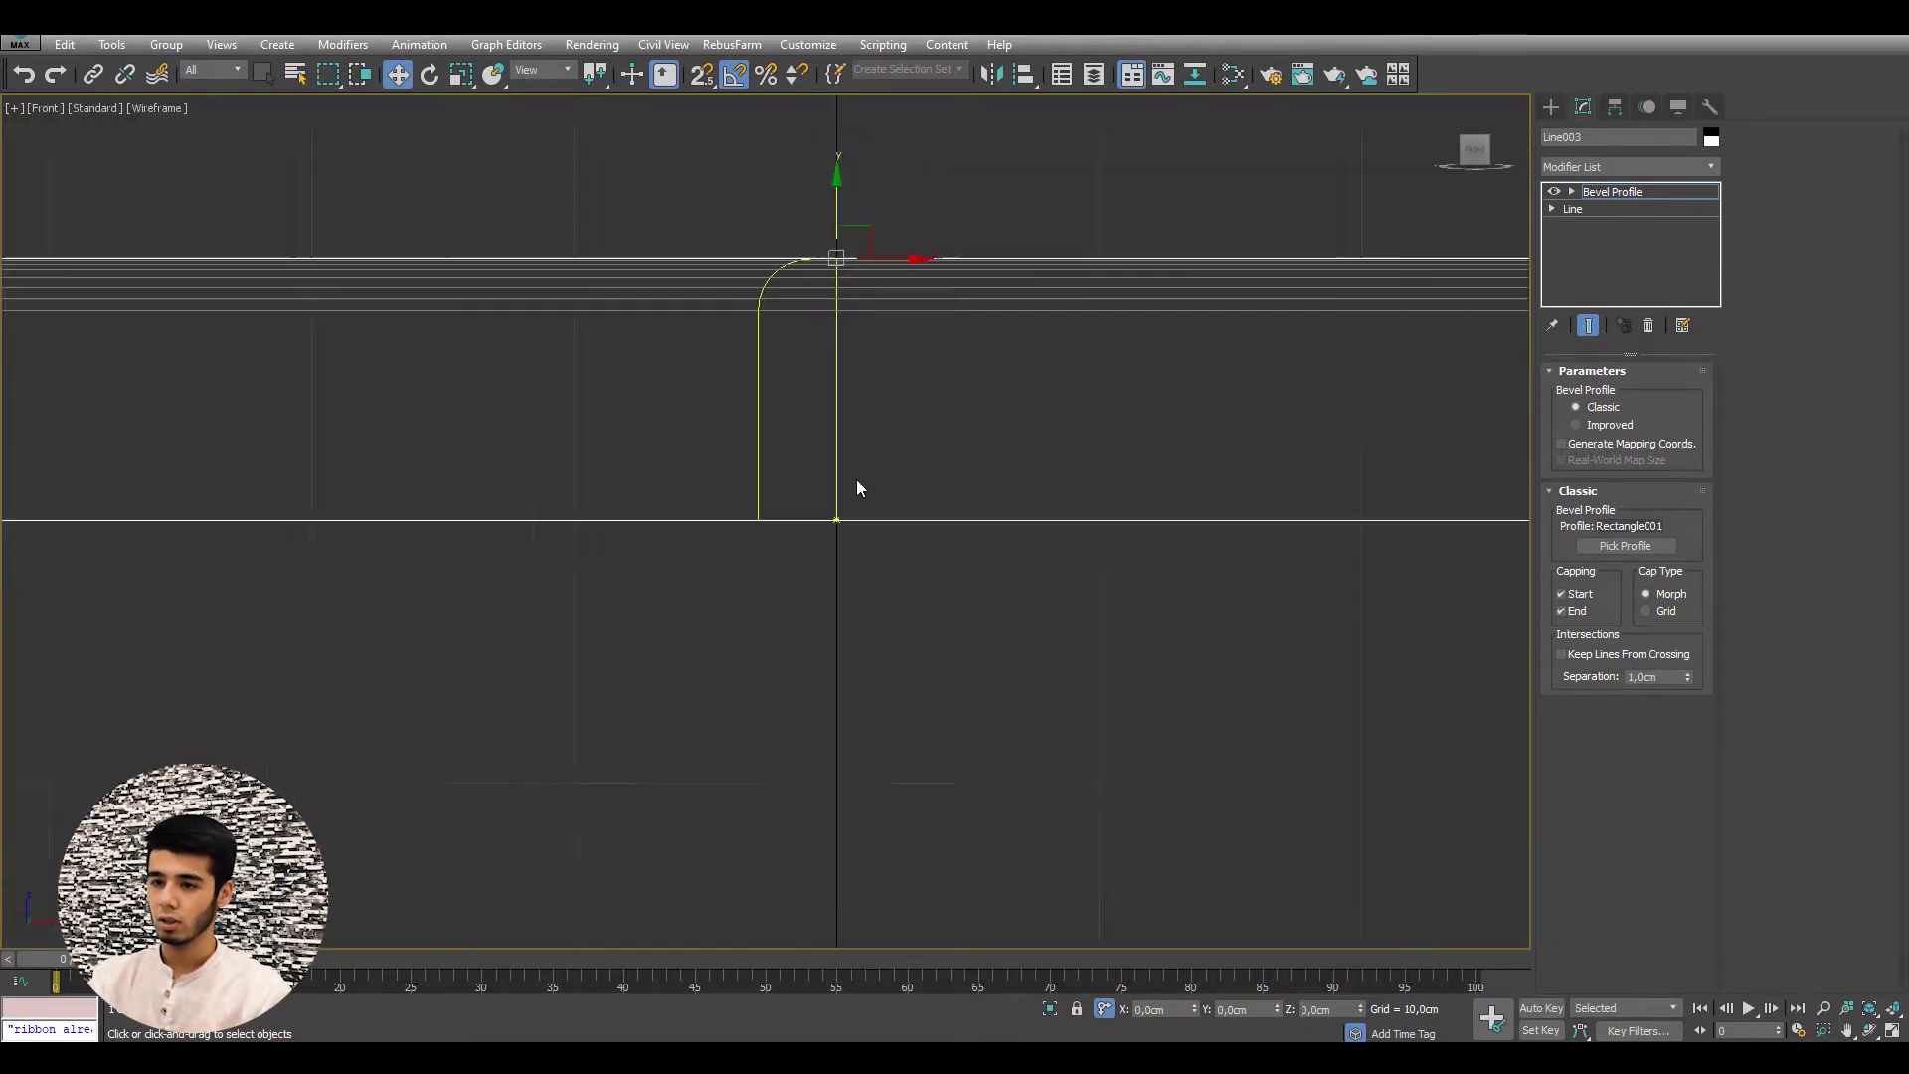
pyautogui.scroll(-2, 809, 478)
pyautogui.scroll(-2, 826, 468)
pyautogui.moveTo(826, 469); pyautogui.dragTo(774, 485, button='middle')
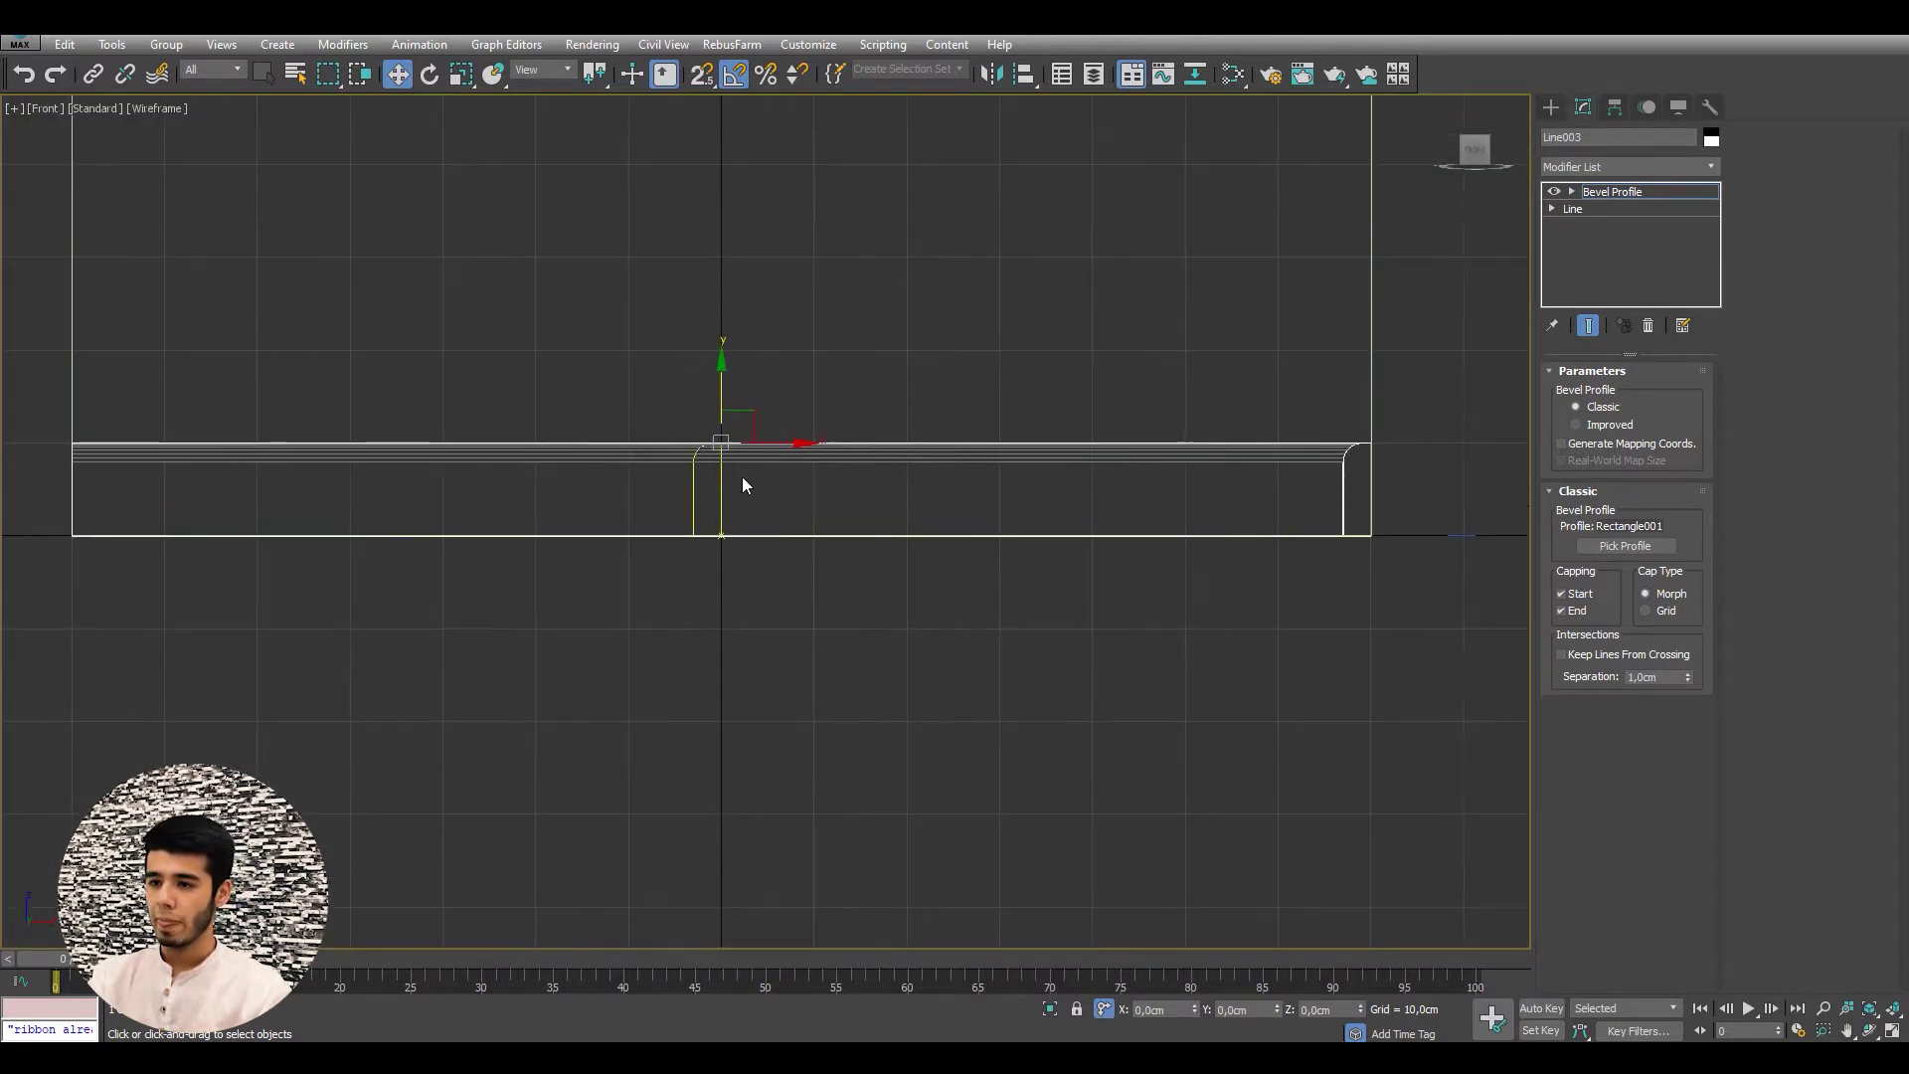
pyautogui.scroll(3, 726, 457)
pyautogui.scroll(2, 716, 437)
pyautogui.scroll(-5, 661, 438)
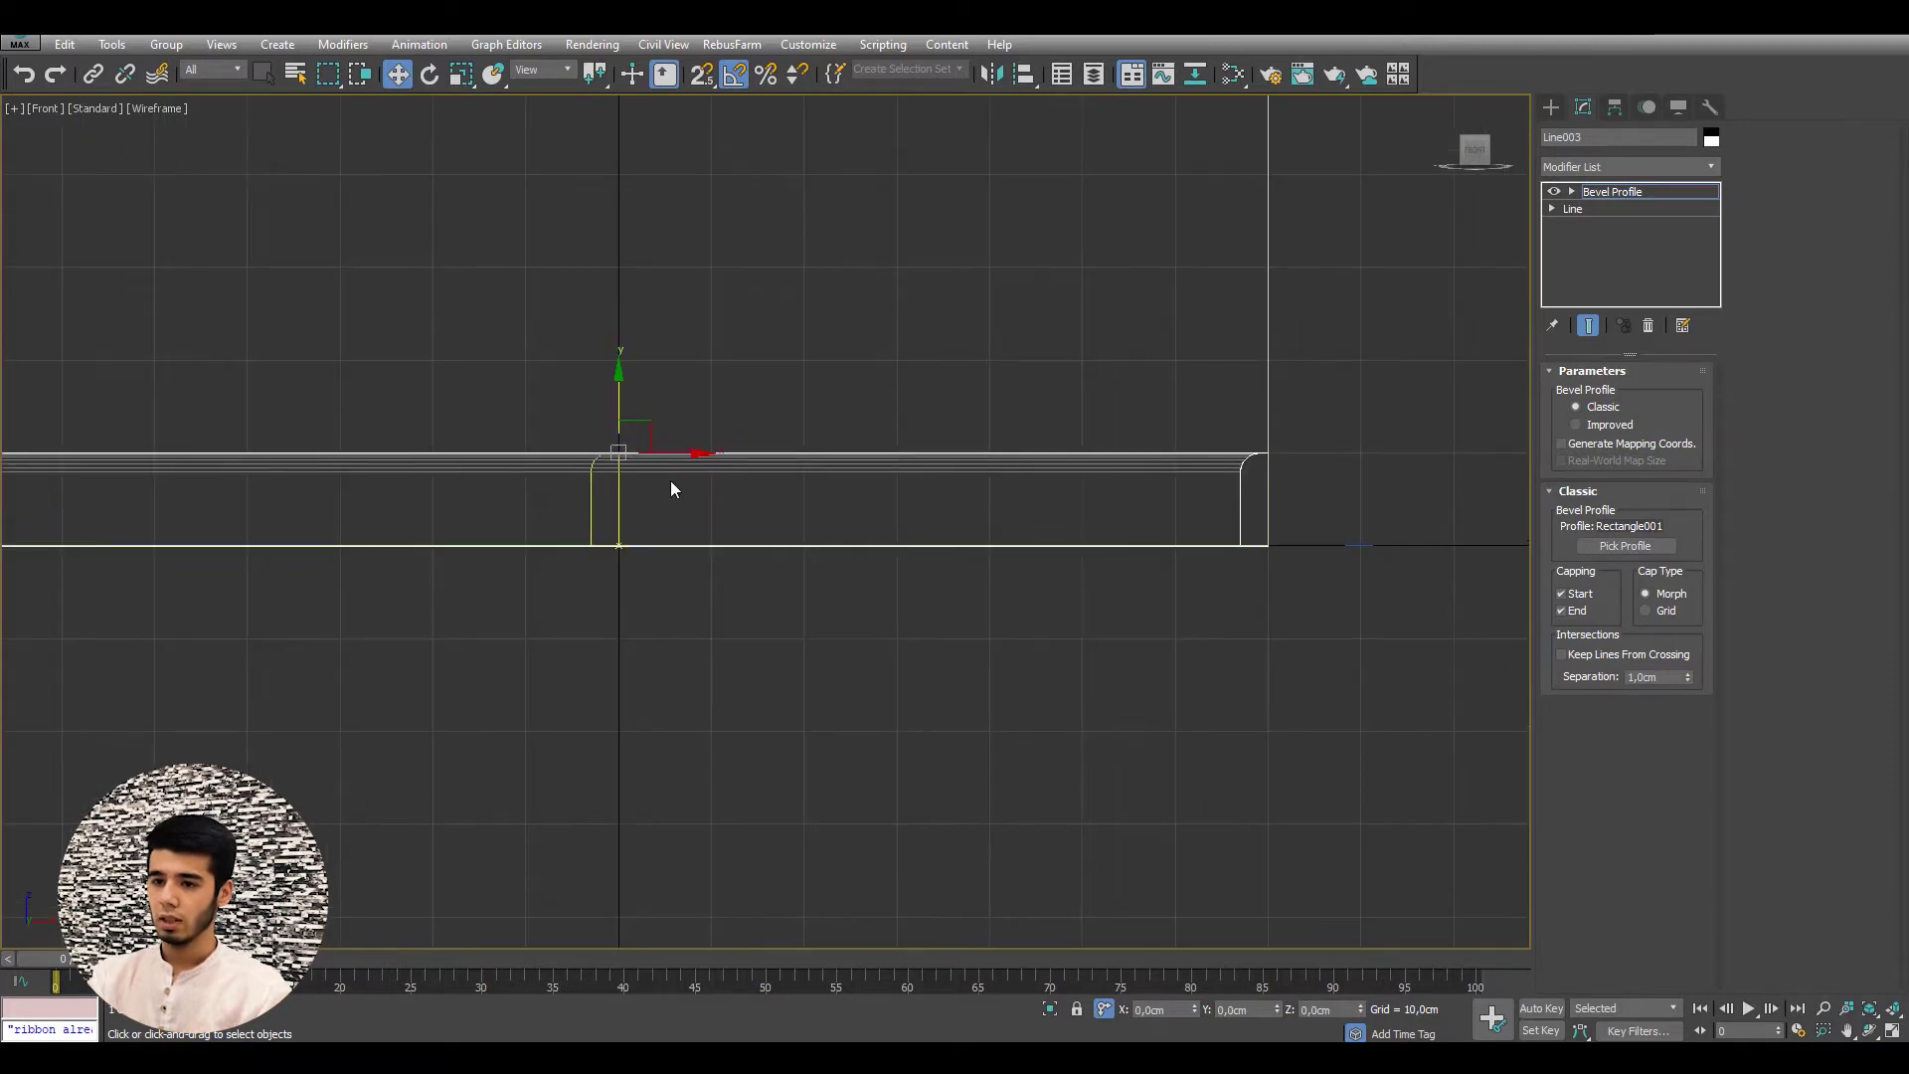
pyautogui.press('e')
pyautogui.moveTo(641, 455); pyautogui.dragTo(1066, 485)
# - Inspect the flipped baseboard at the wall corner in Perspective and Front views
pyautogui.press('p')
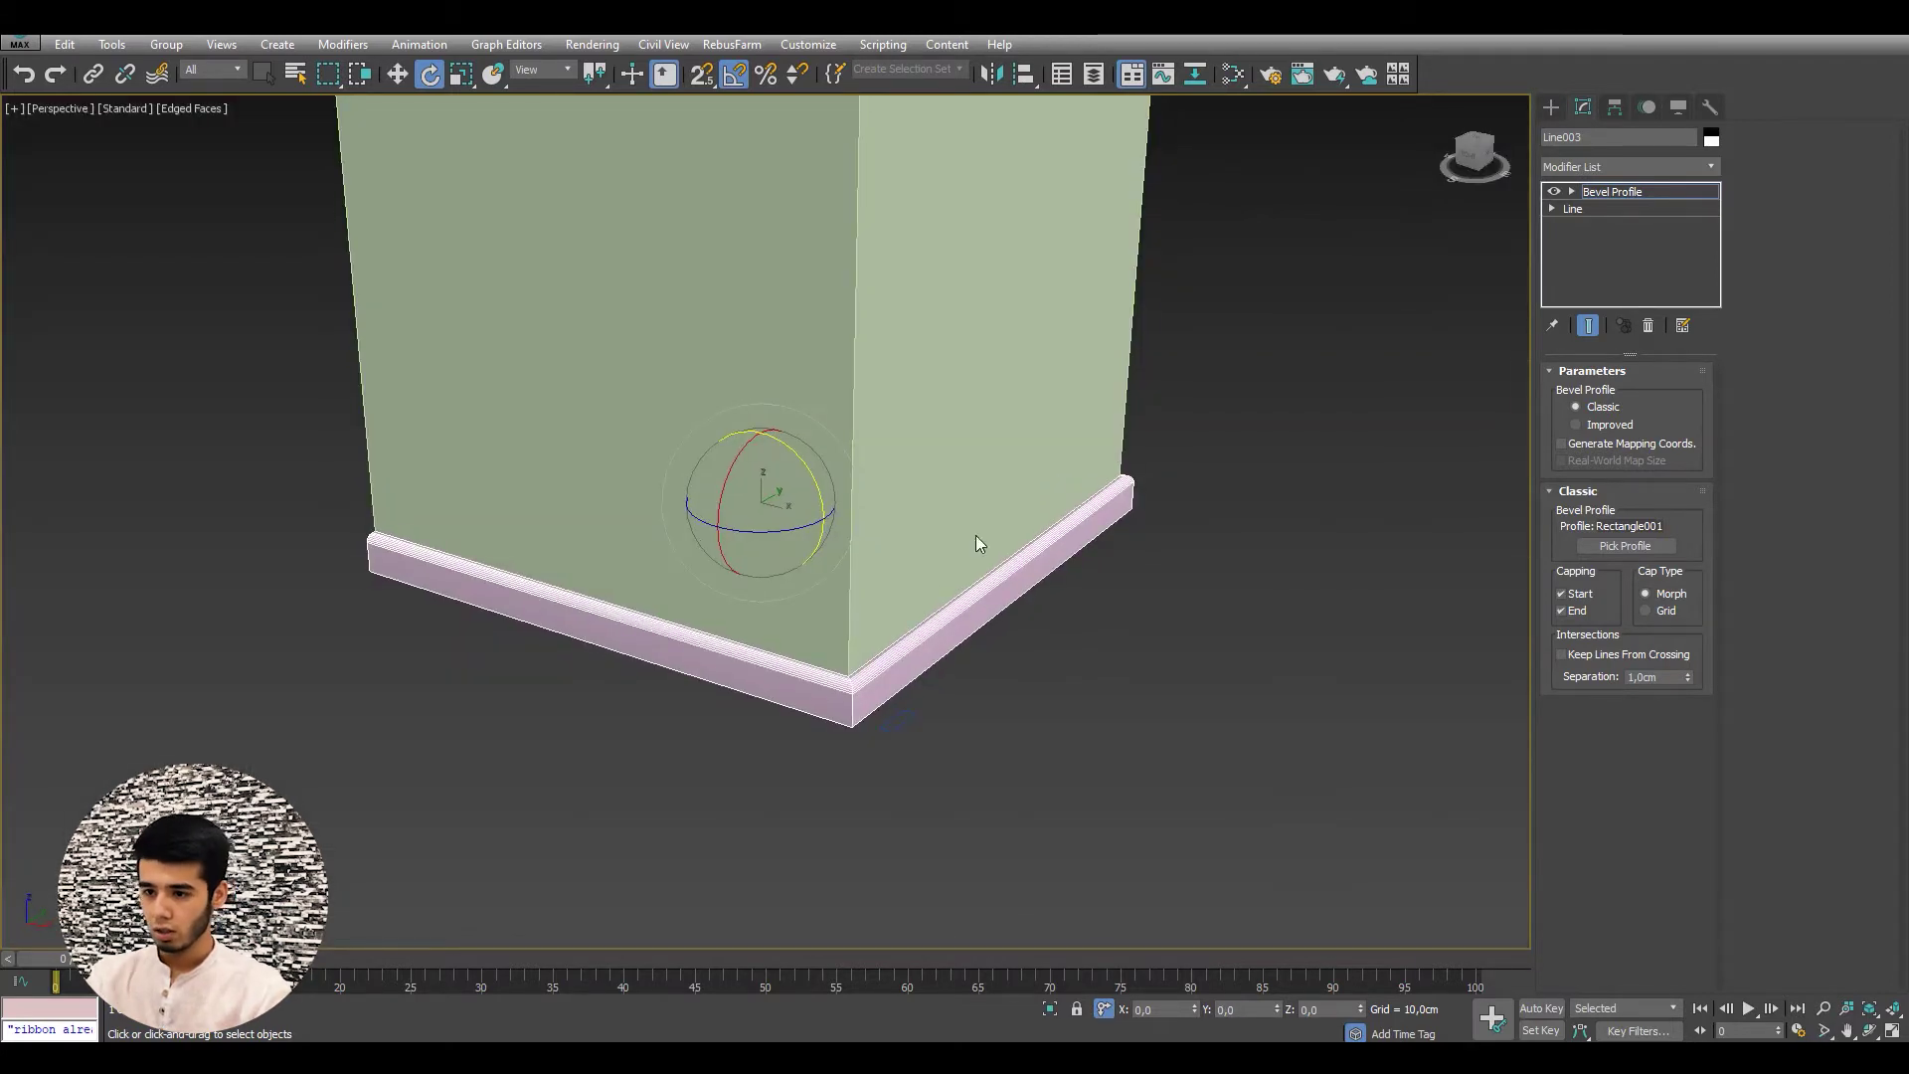
pyautogui.keyDown('alt'); pyautogui.moveTo(873, 614); pyautogui.dragTo(862, 605, button='middle'); pyautogui.keyUp('alt')
pyautogui.scroll(2, 753, 635)
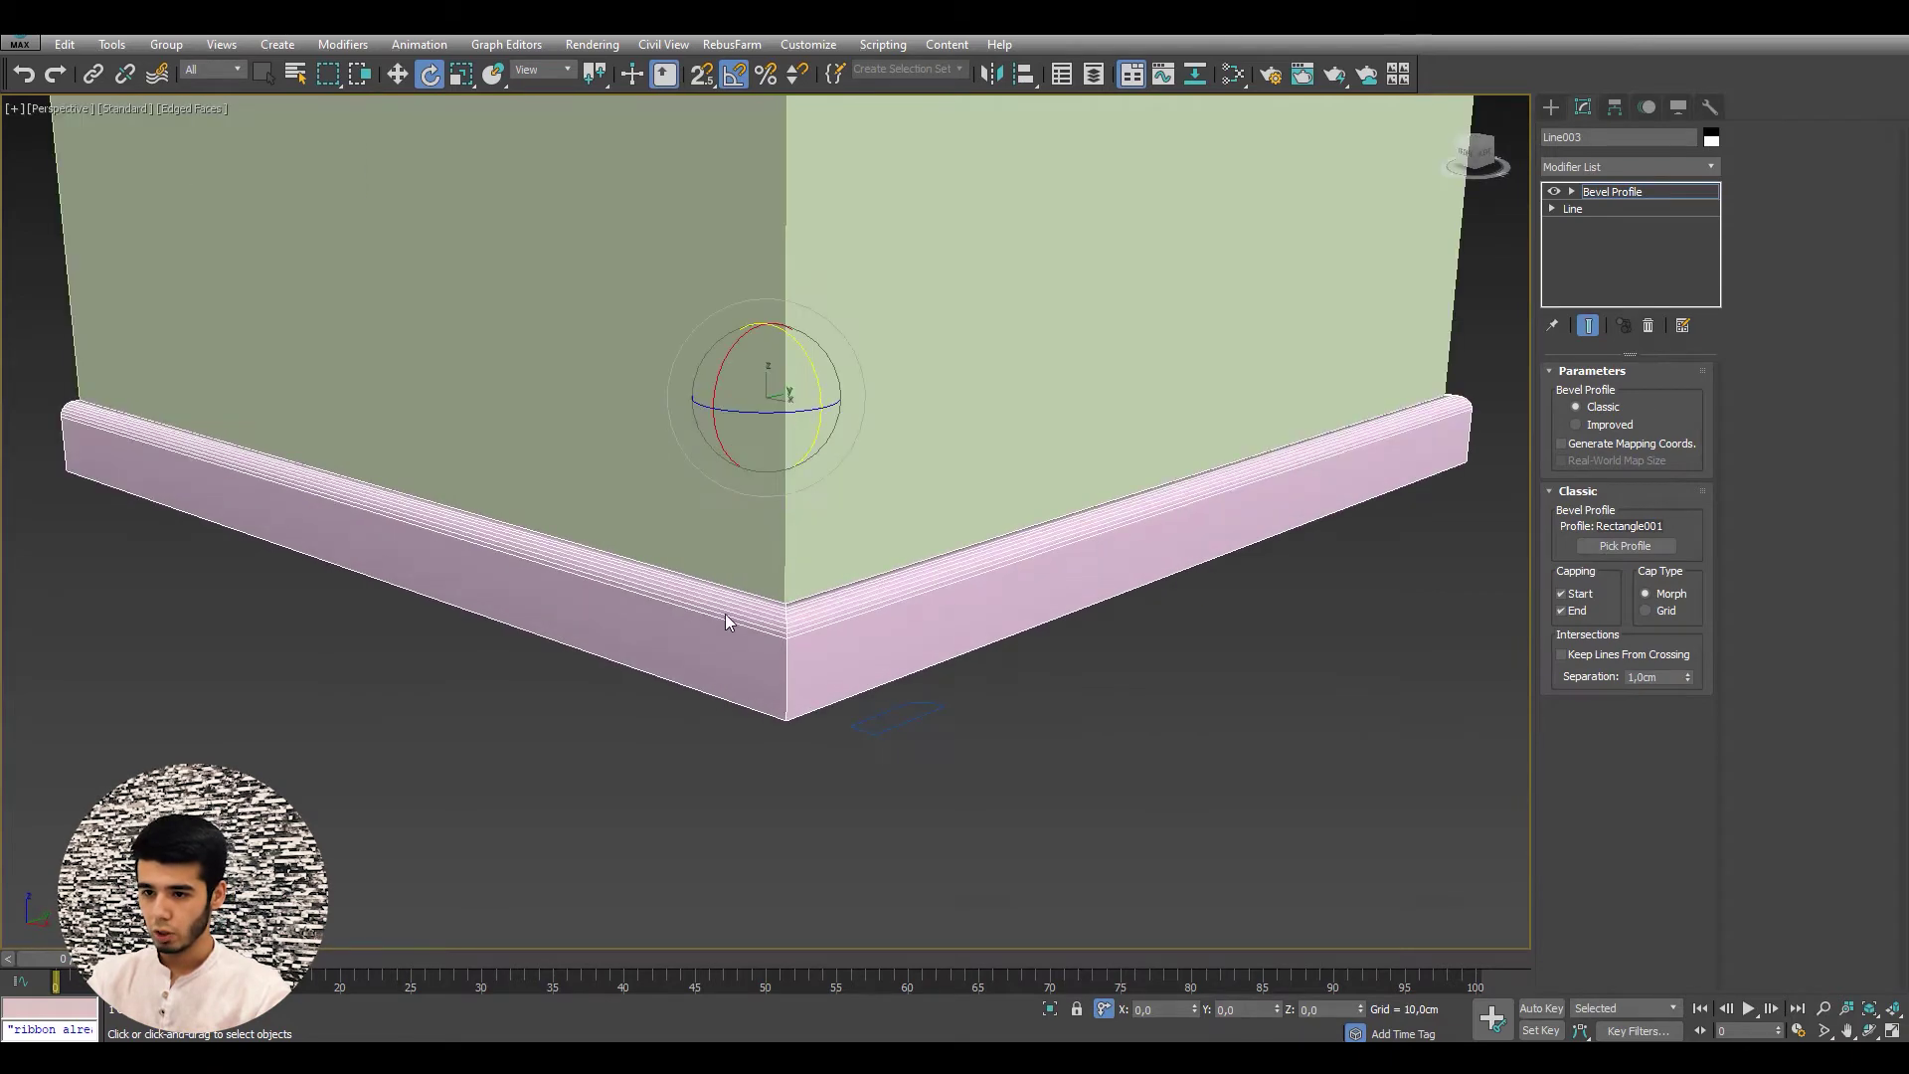
pyautogui.moveTo(725, 612)
pyautogui.keyDown('alt'); pyautogui.mouseDown(button='middle')
pyautogui.moveTo(695, 584)
pyautogui.moveTo(809, 605)
pyautogui.moveTo(833, 589)
pyautogui.mouseUp(button='middle'); pyautogui.keyUp('alt')
pyautogui.press('f')
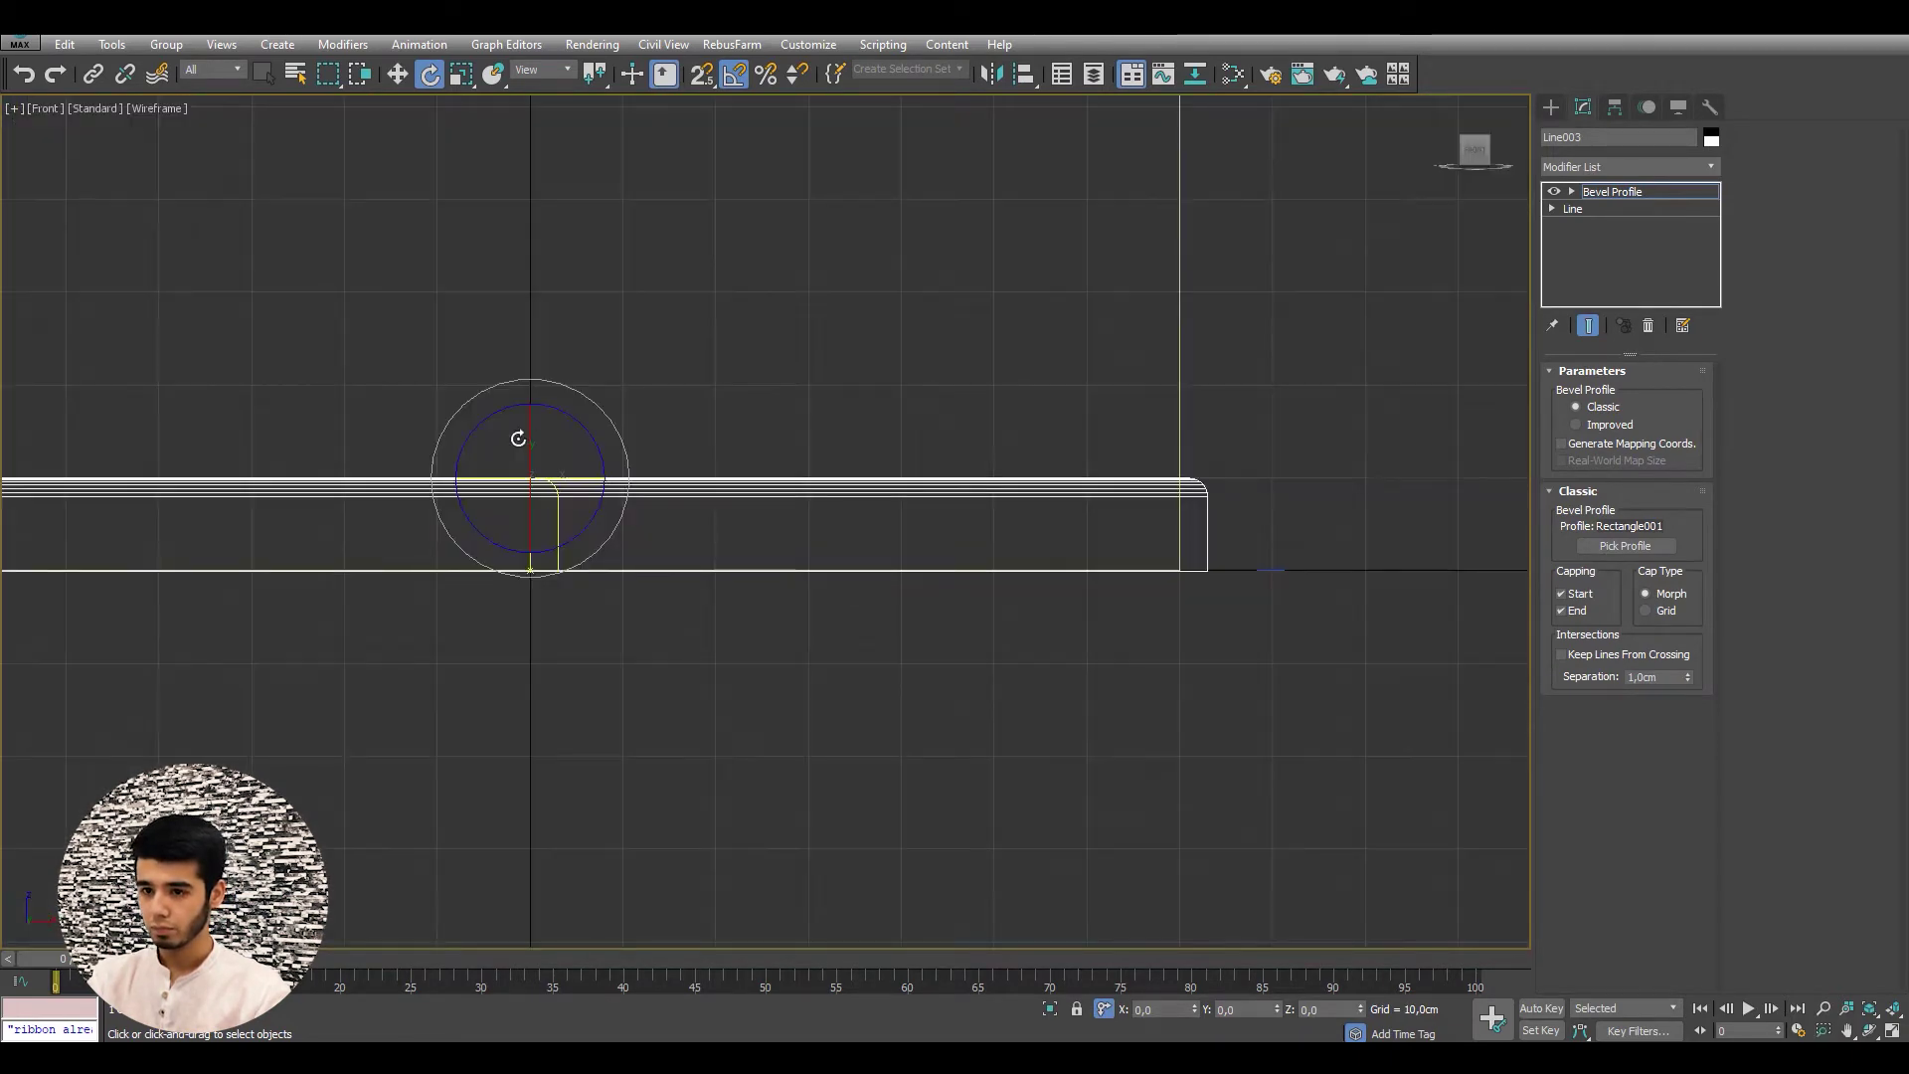
pyautogui.scroll(2, 563, 509)
pyautogui.moveTo(563, 509); pyautogui.dragTo(567, 434)
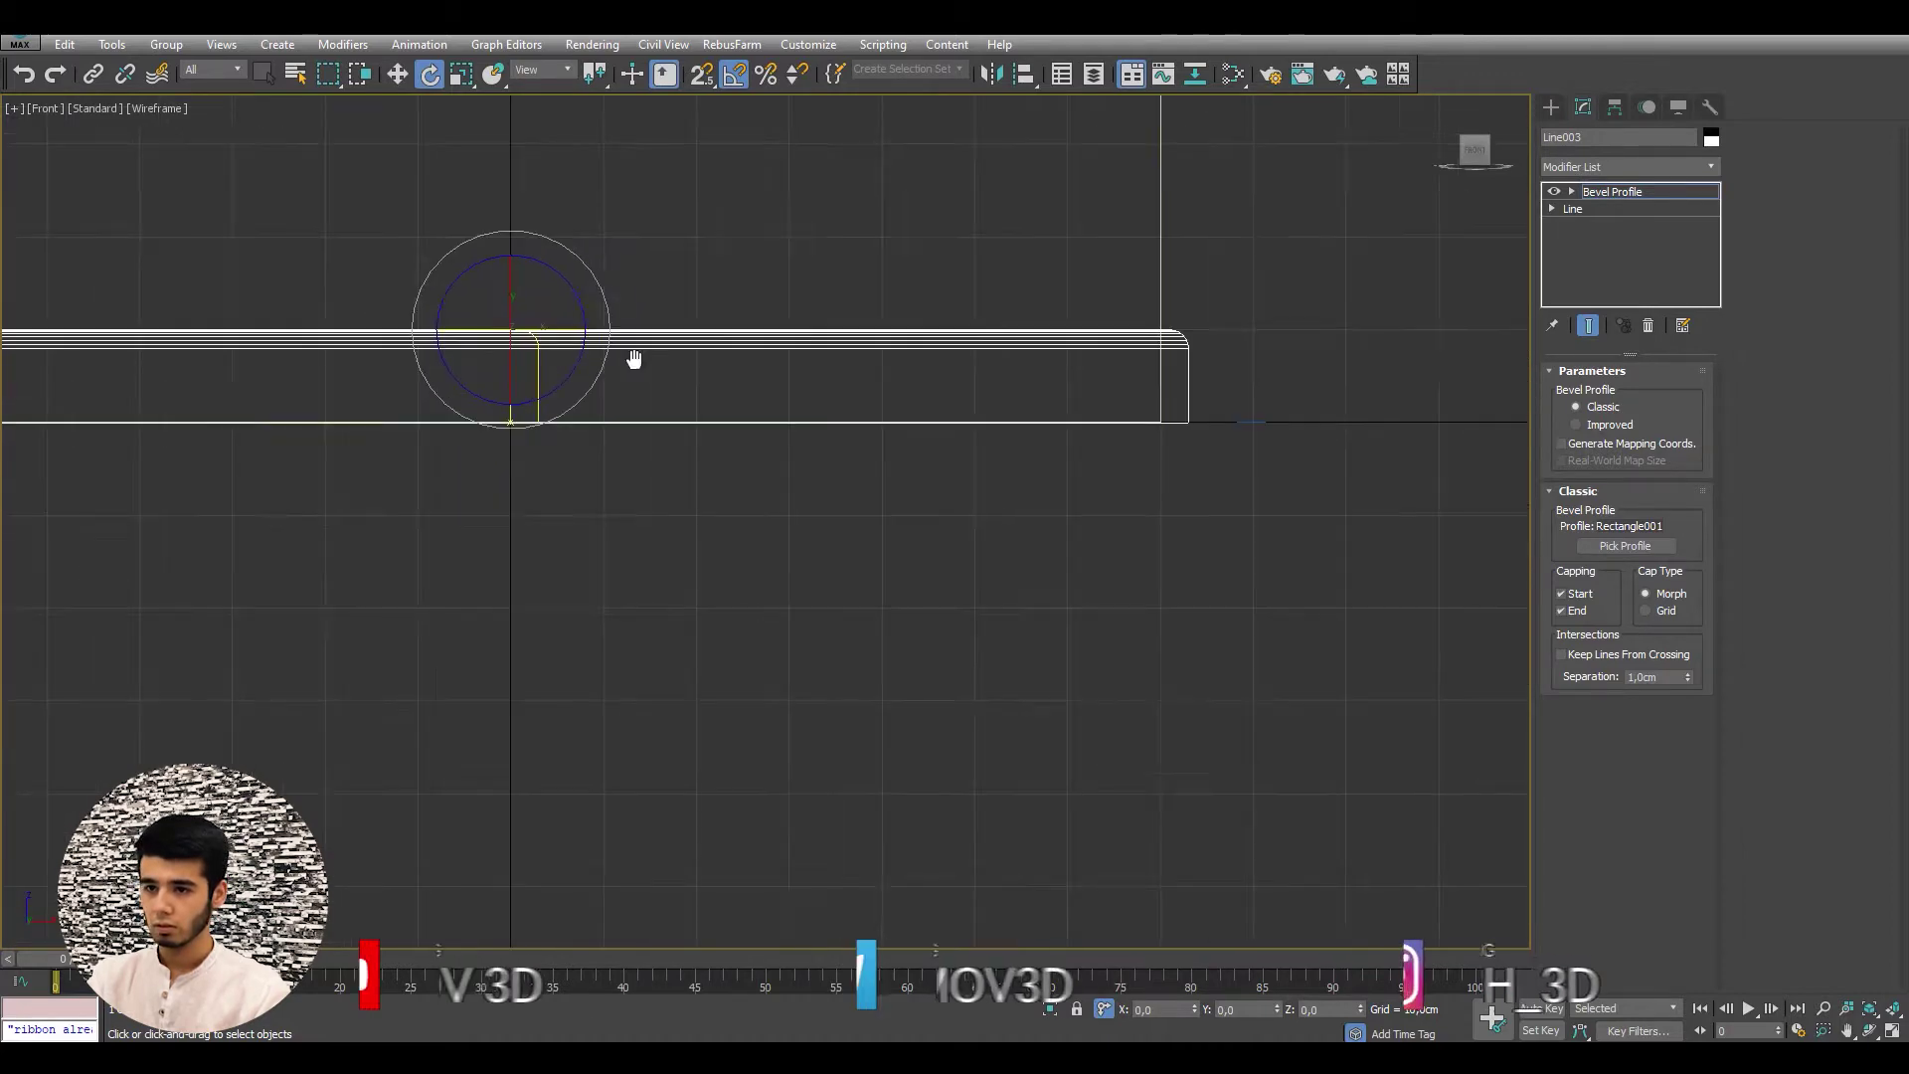
pyautogui.press('p')
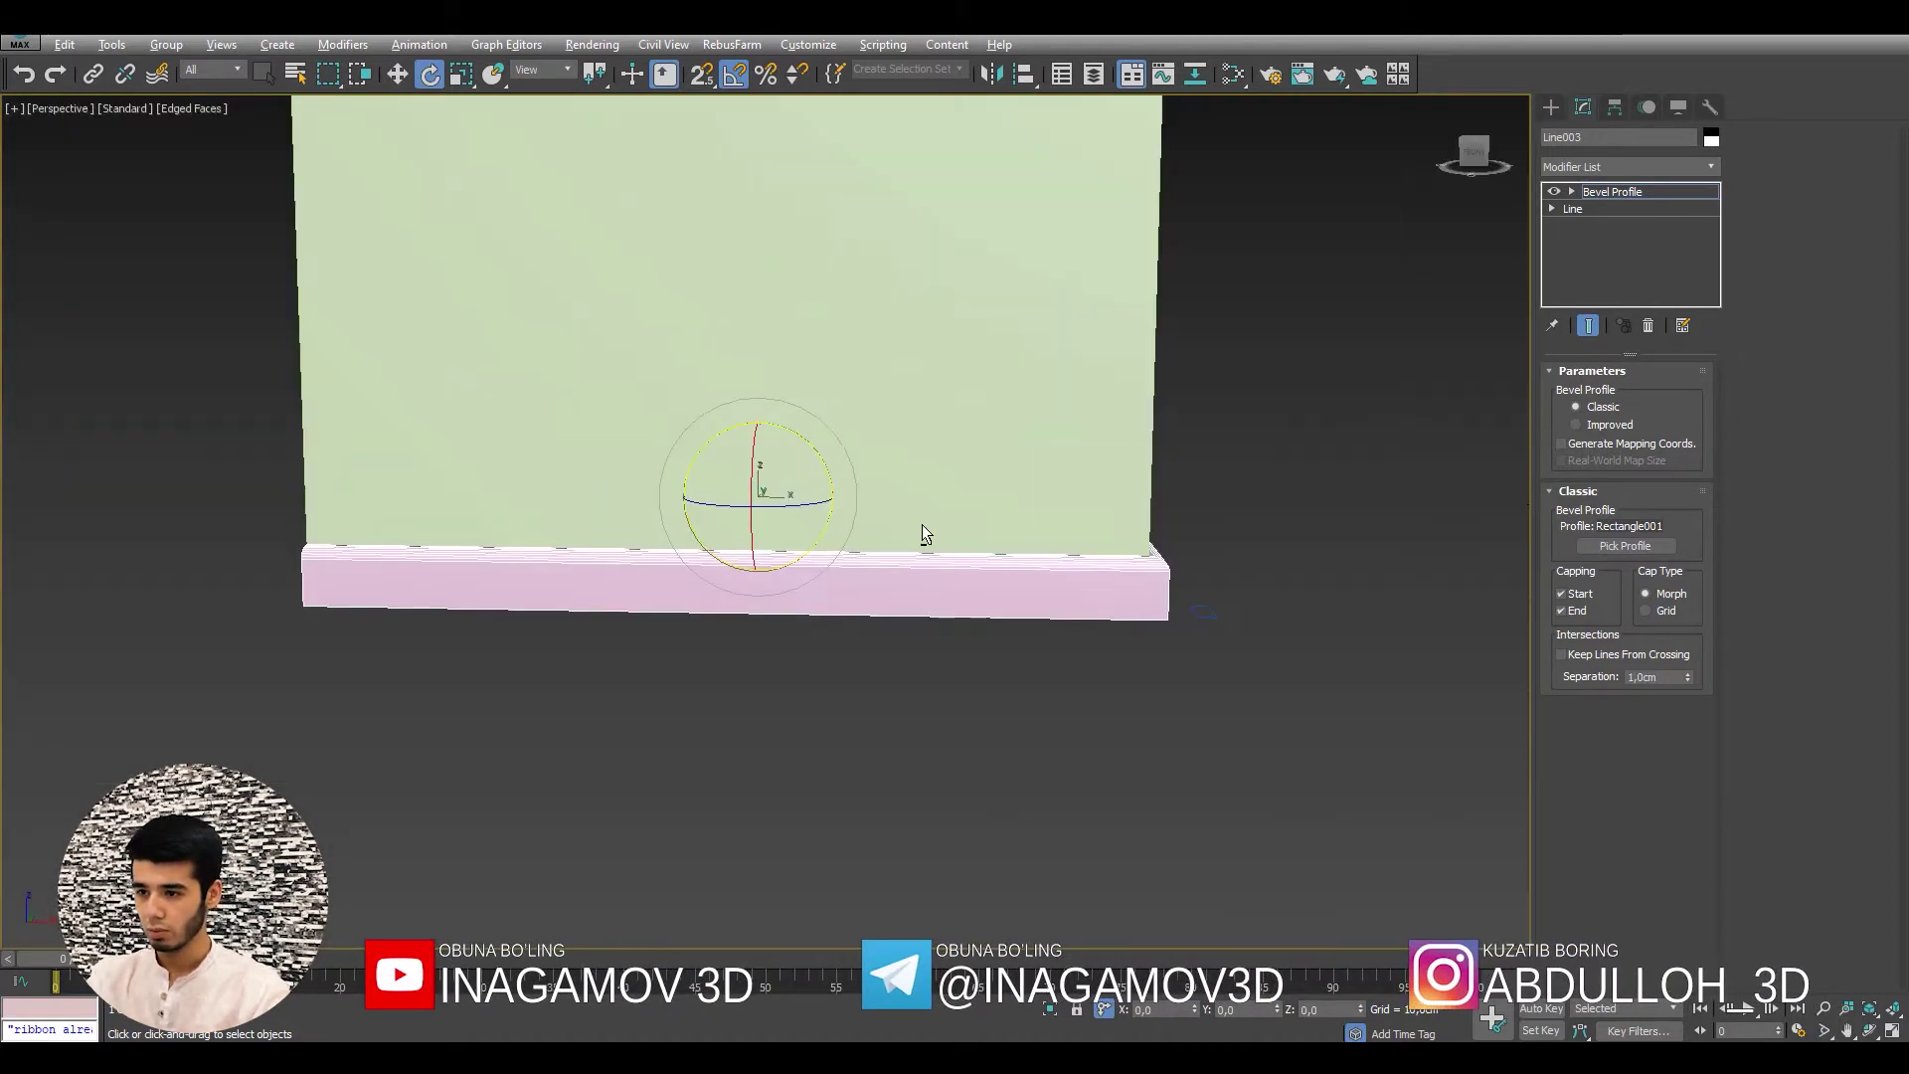
pyautogui.keyDown('alt'); pyautogui.moveTo(713, 540); pyautogui.dragTo(893, 527, button='middle'); pyautogui.keyUp('alt')
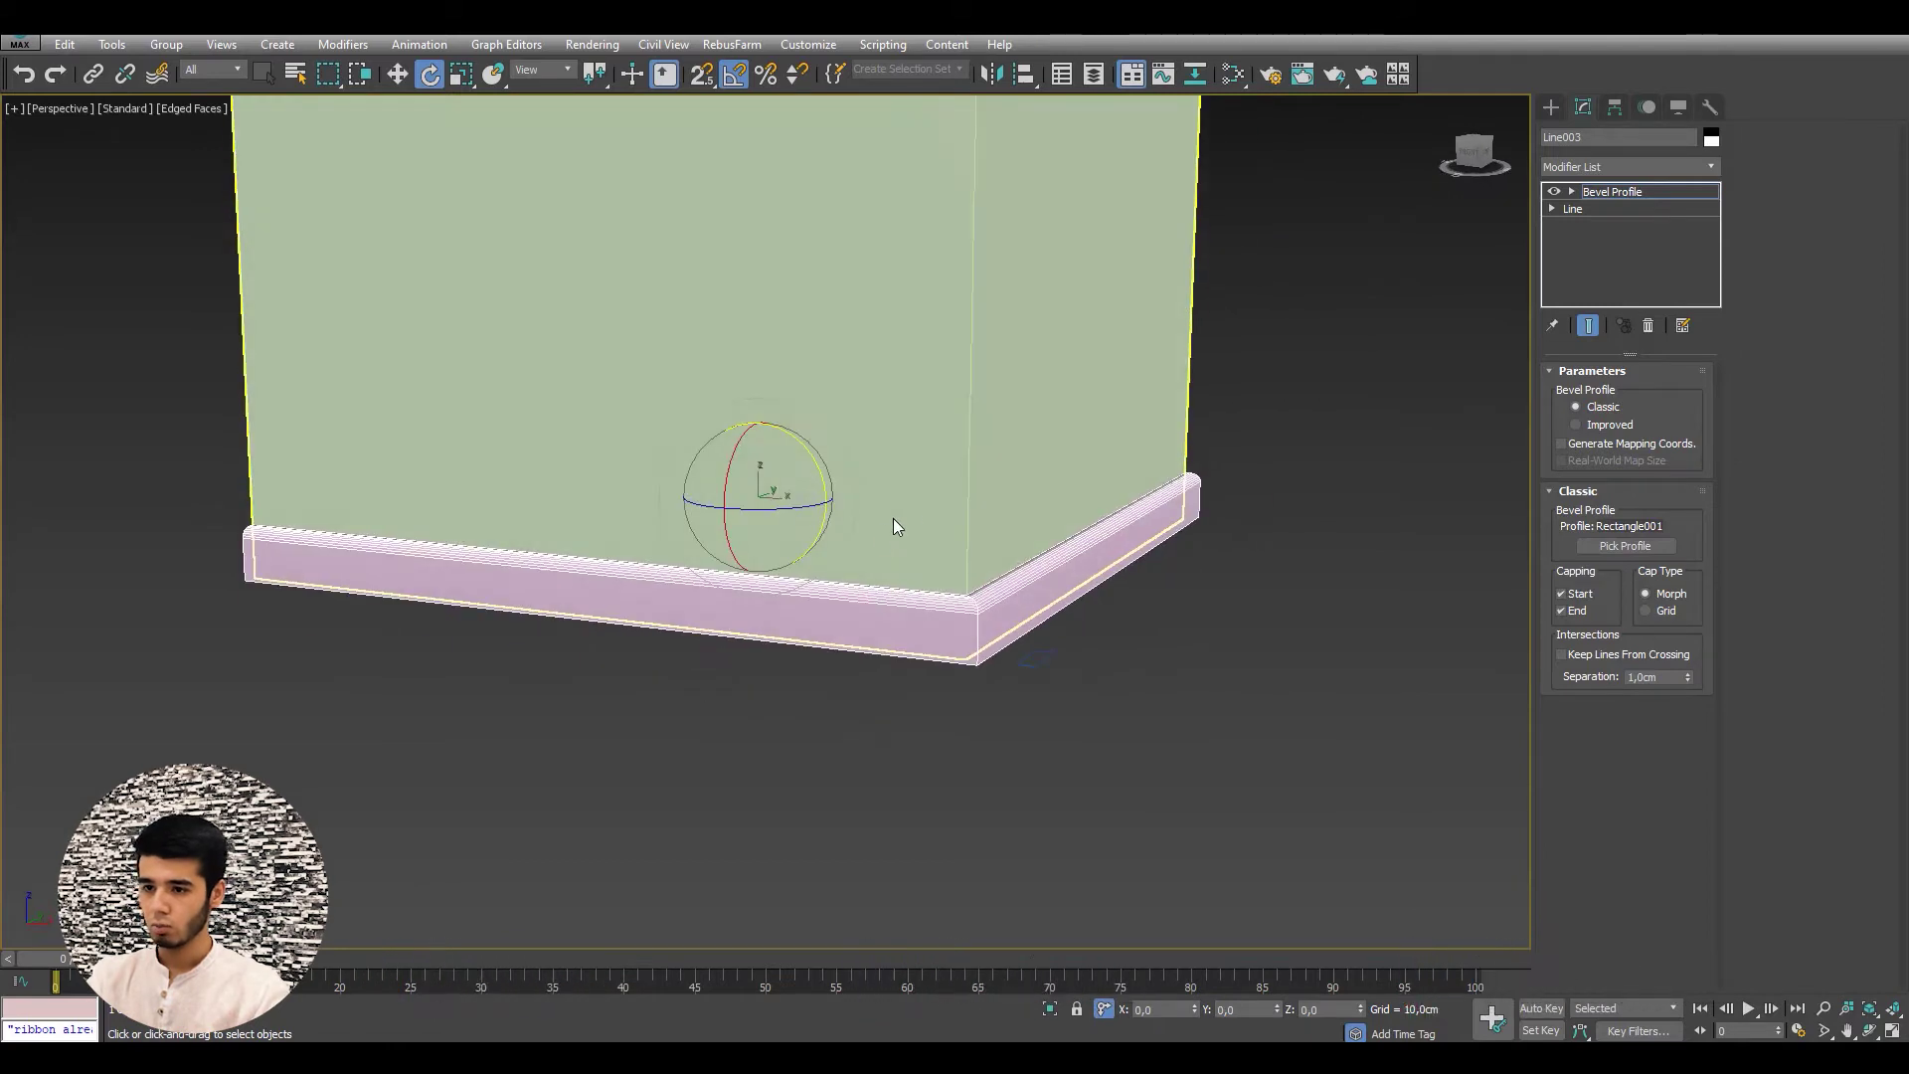
pyautogui.keyDown('alt'); pyautogui.moveTo(571, 395); pyautogui.dragTo(668, 587, button='middle'); pyautogui.keyUp('alt')
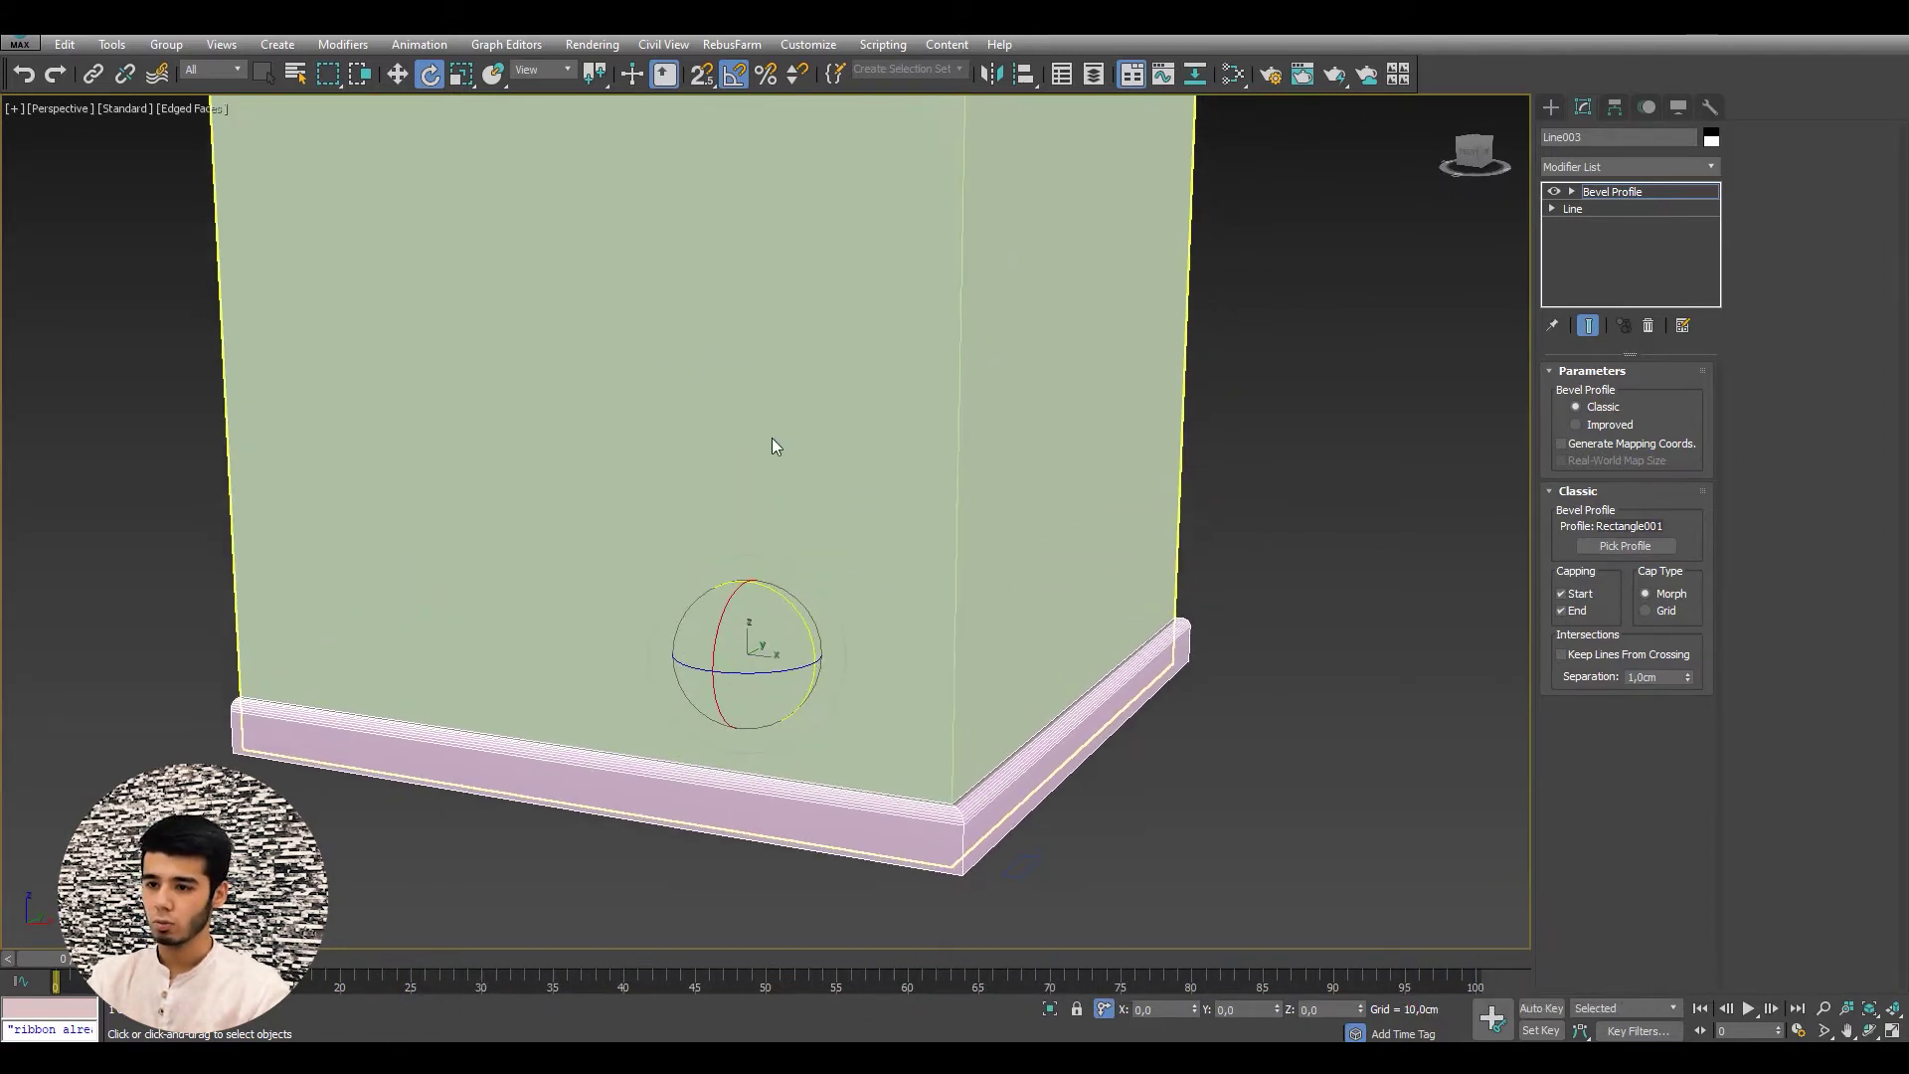
pyautogui.moveTo(777, 446); pyautogui.dragTo(842, 480, button='middle')
pyautogui.scroll(-5, 841, 480)
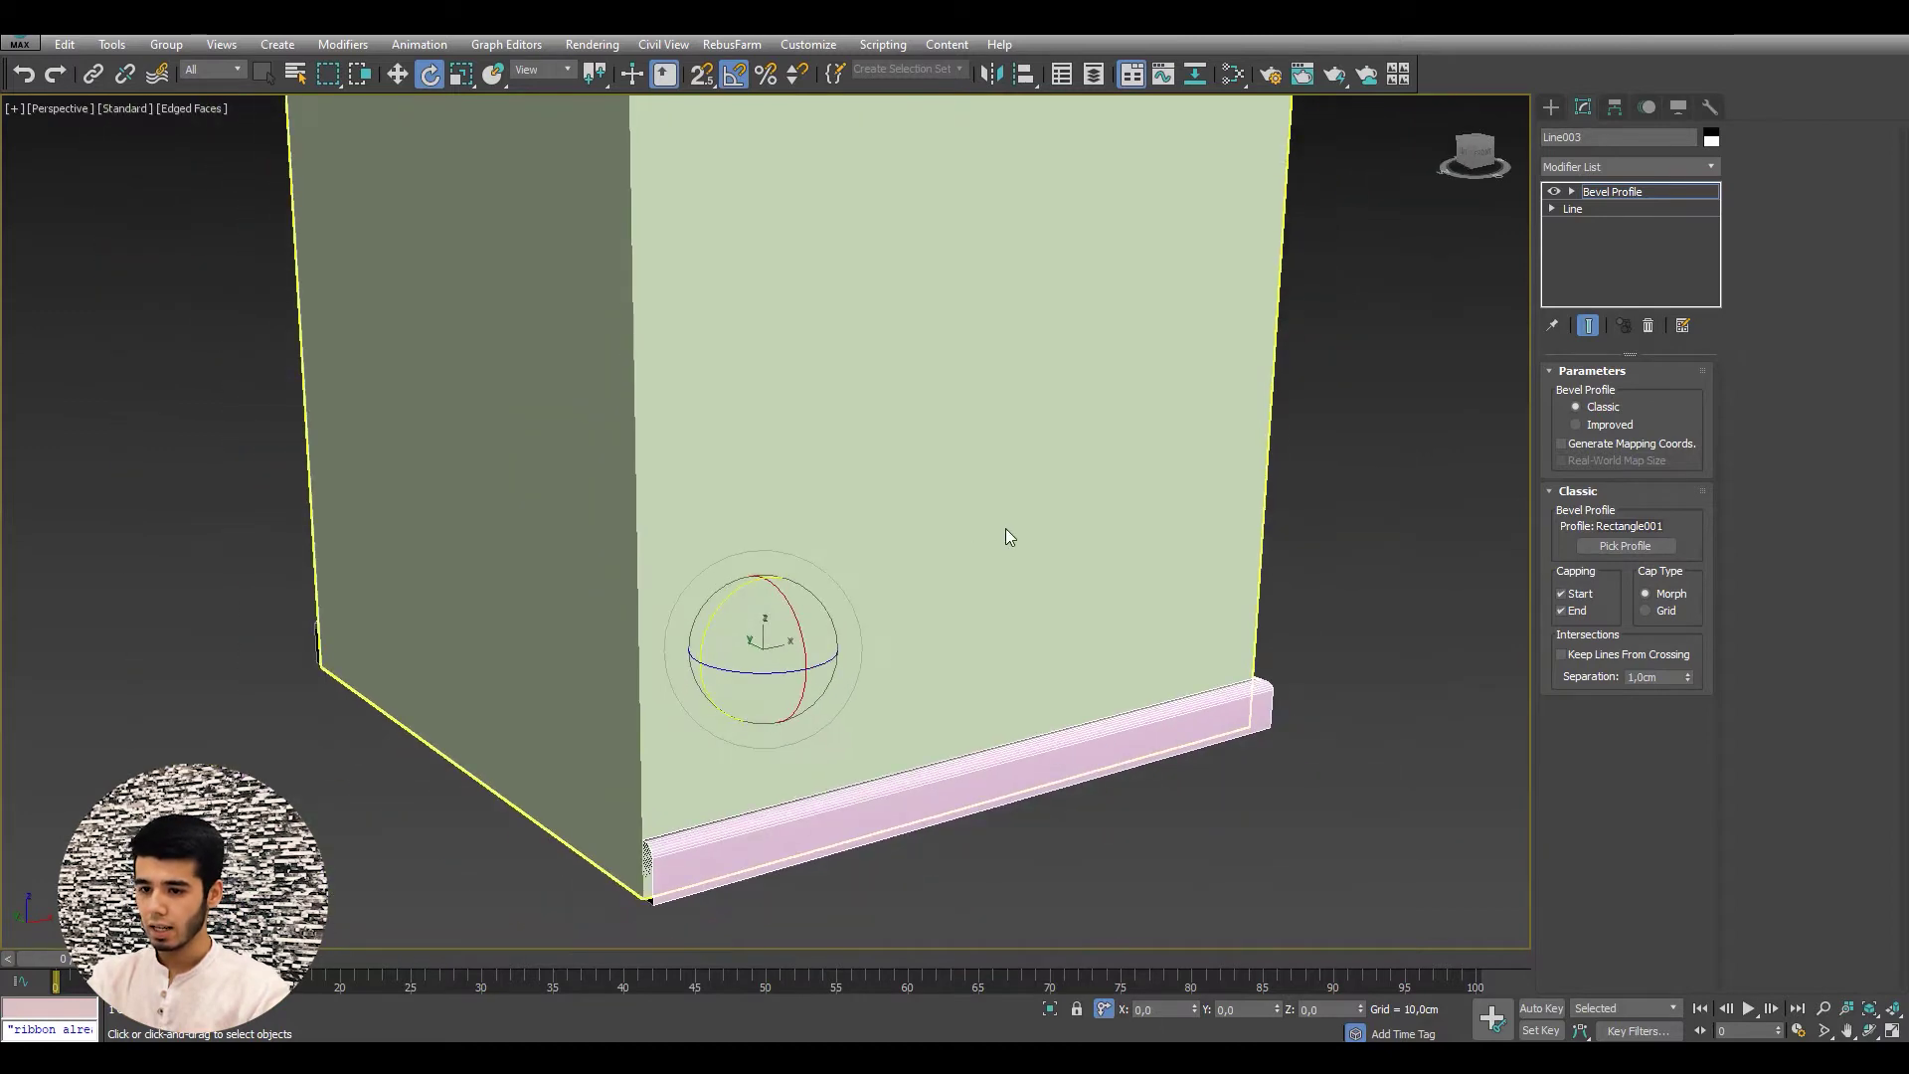
pyautogui.keyDown('alt'); pyautogui.moveTo(1005, 528); pyautogui.dragTo(874, 509, button='middle'); pyautogui.keyUp('alt')
# - Try a further -180° flip, compare with undo/redo, and undo it
pyautogui.press('f')
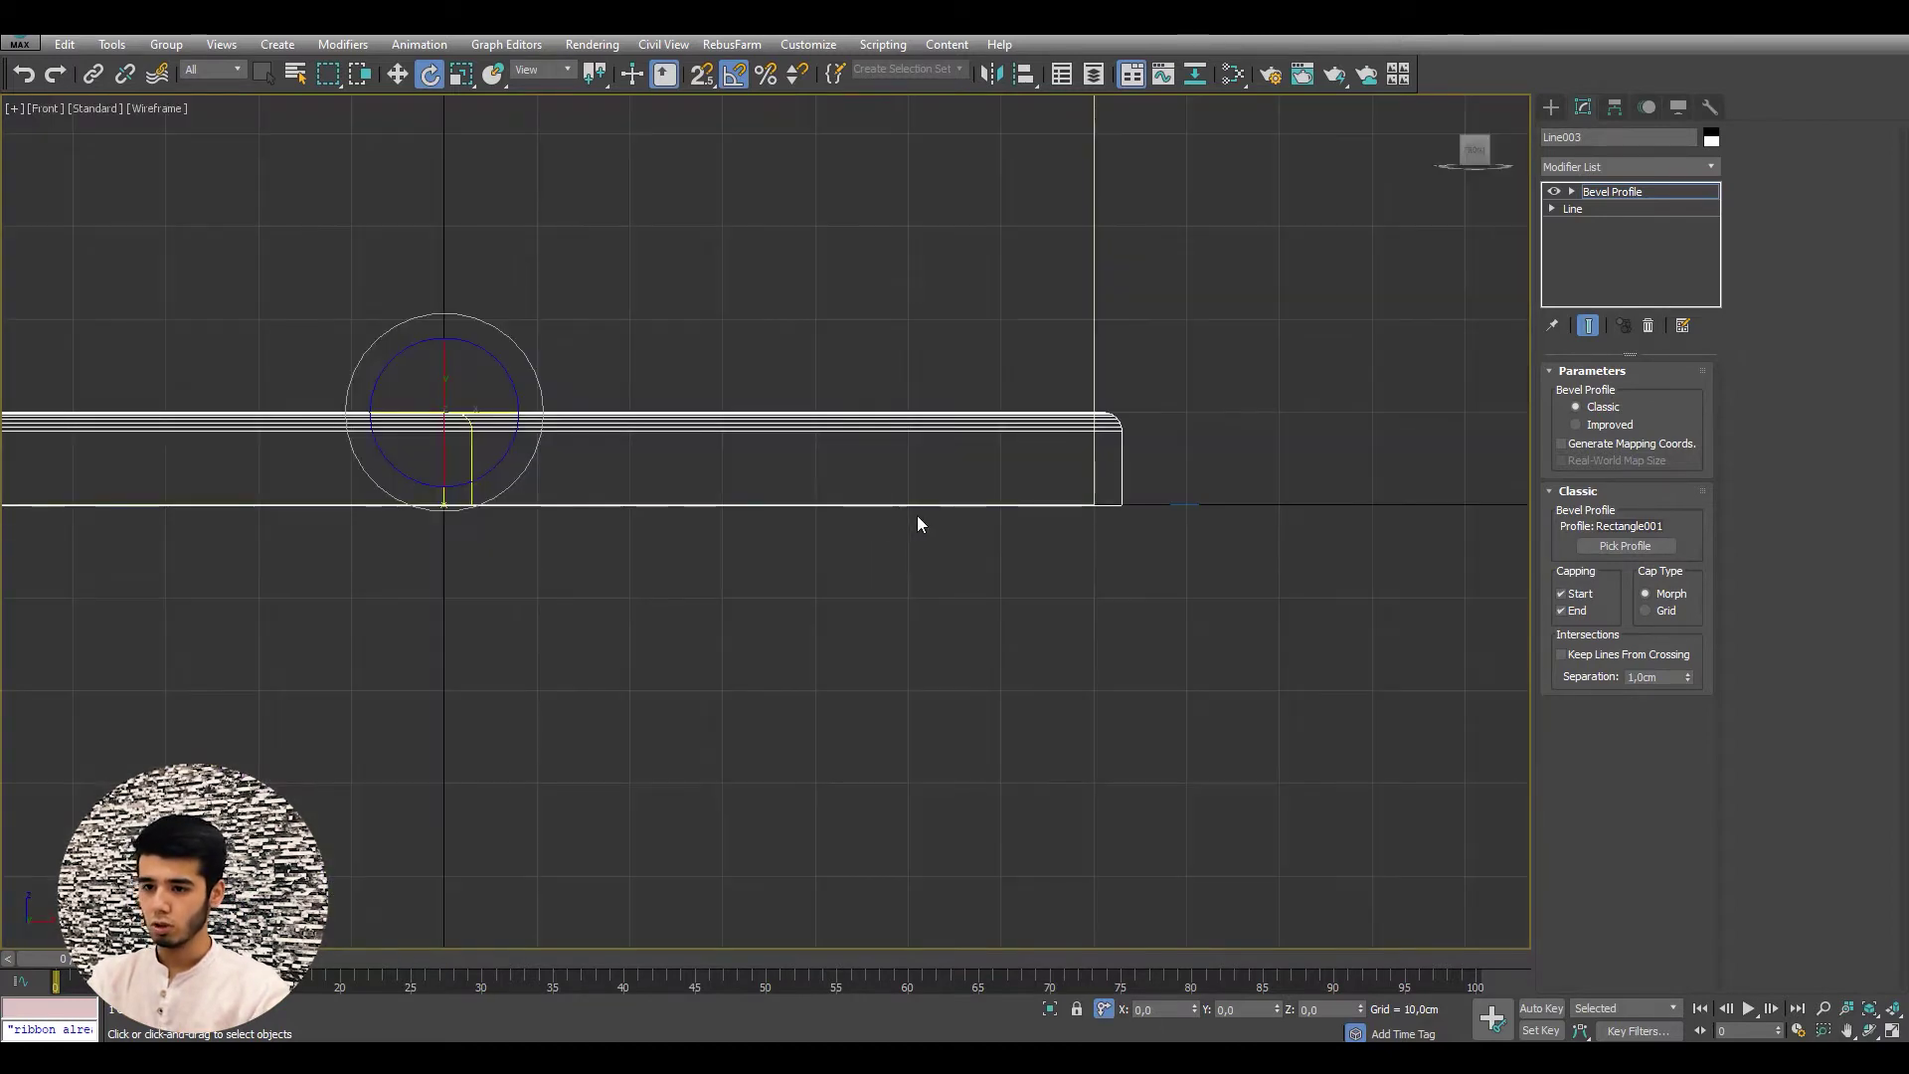
pyautogui.moveTo(877, 478); pyautogui.dragTo(708, 477)
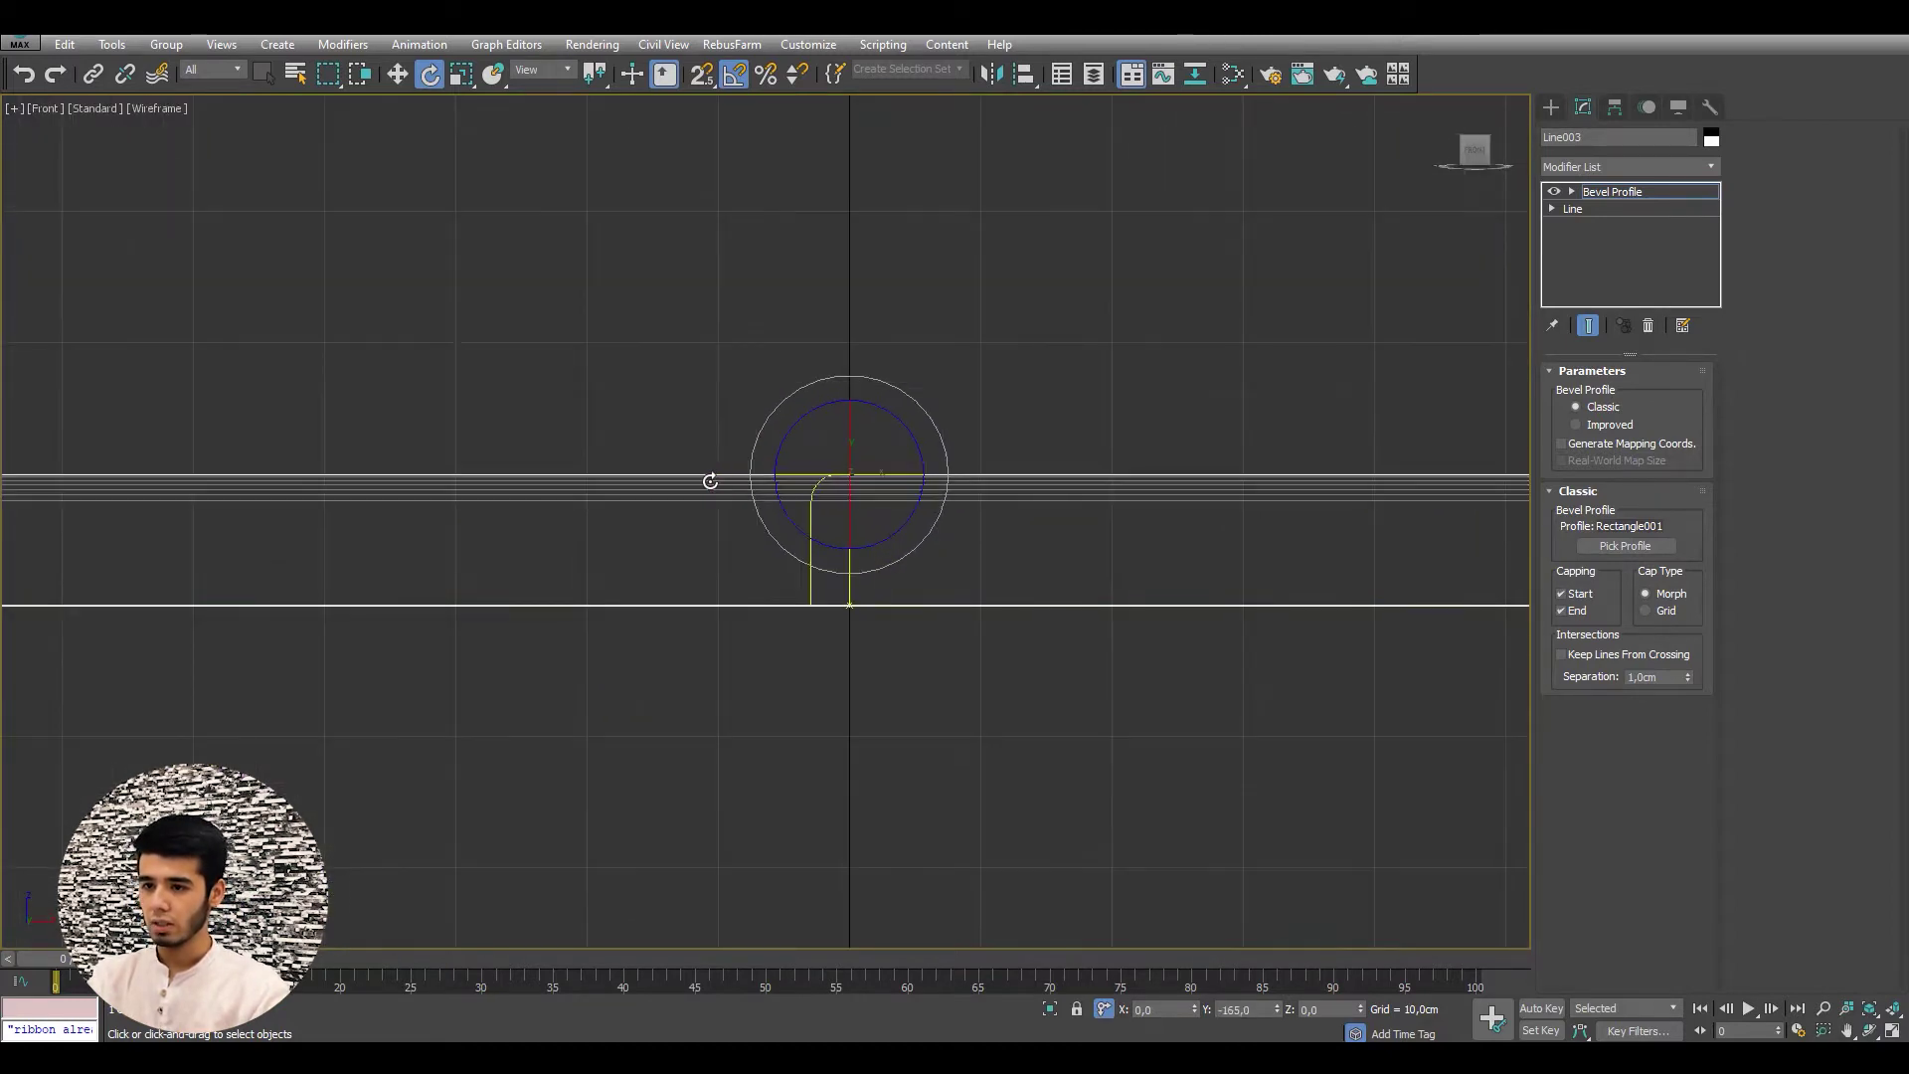
pyautogui.moveTo(908, 507); pyautogui.dragTo(695, 537, button='middle')
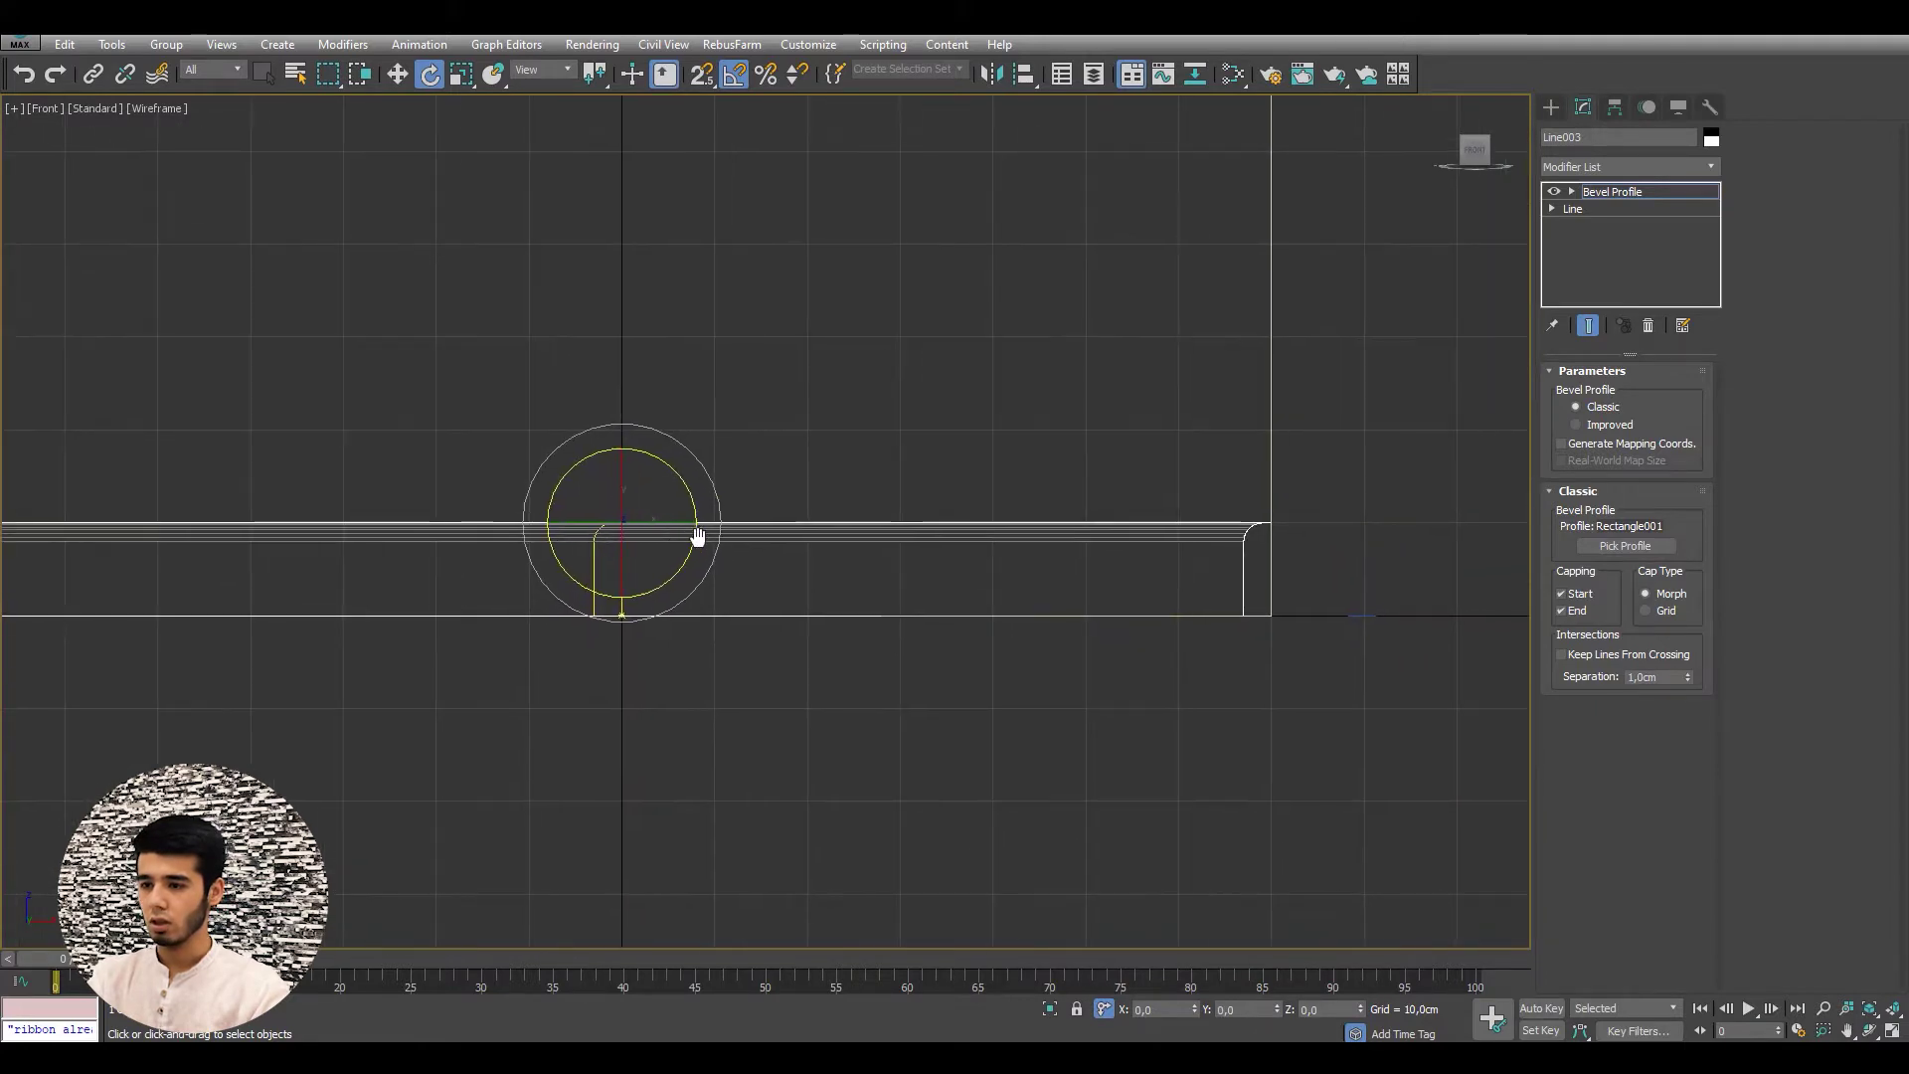
pyautogui.hotkey('ctrl', 'z')
pyautogui.hotkey('ctrl', 'y')
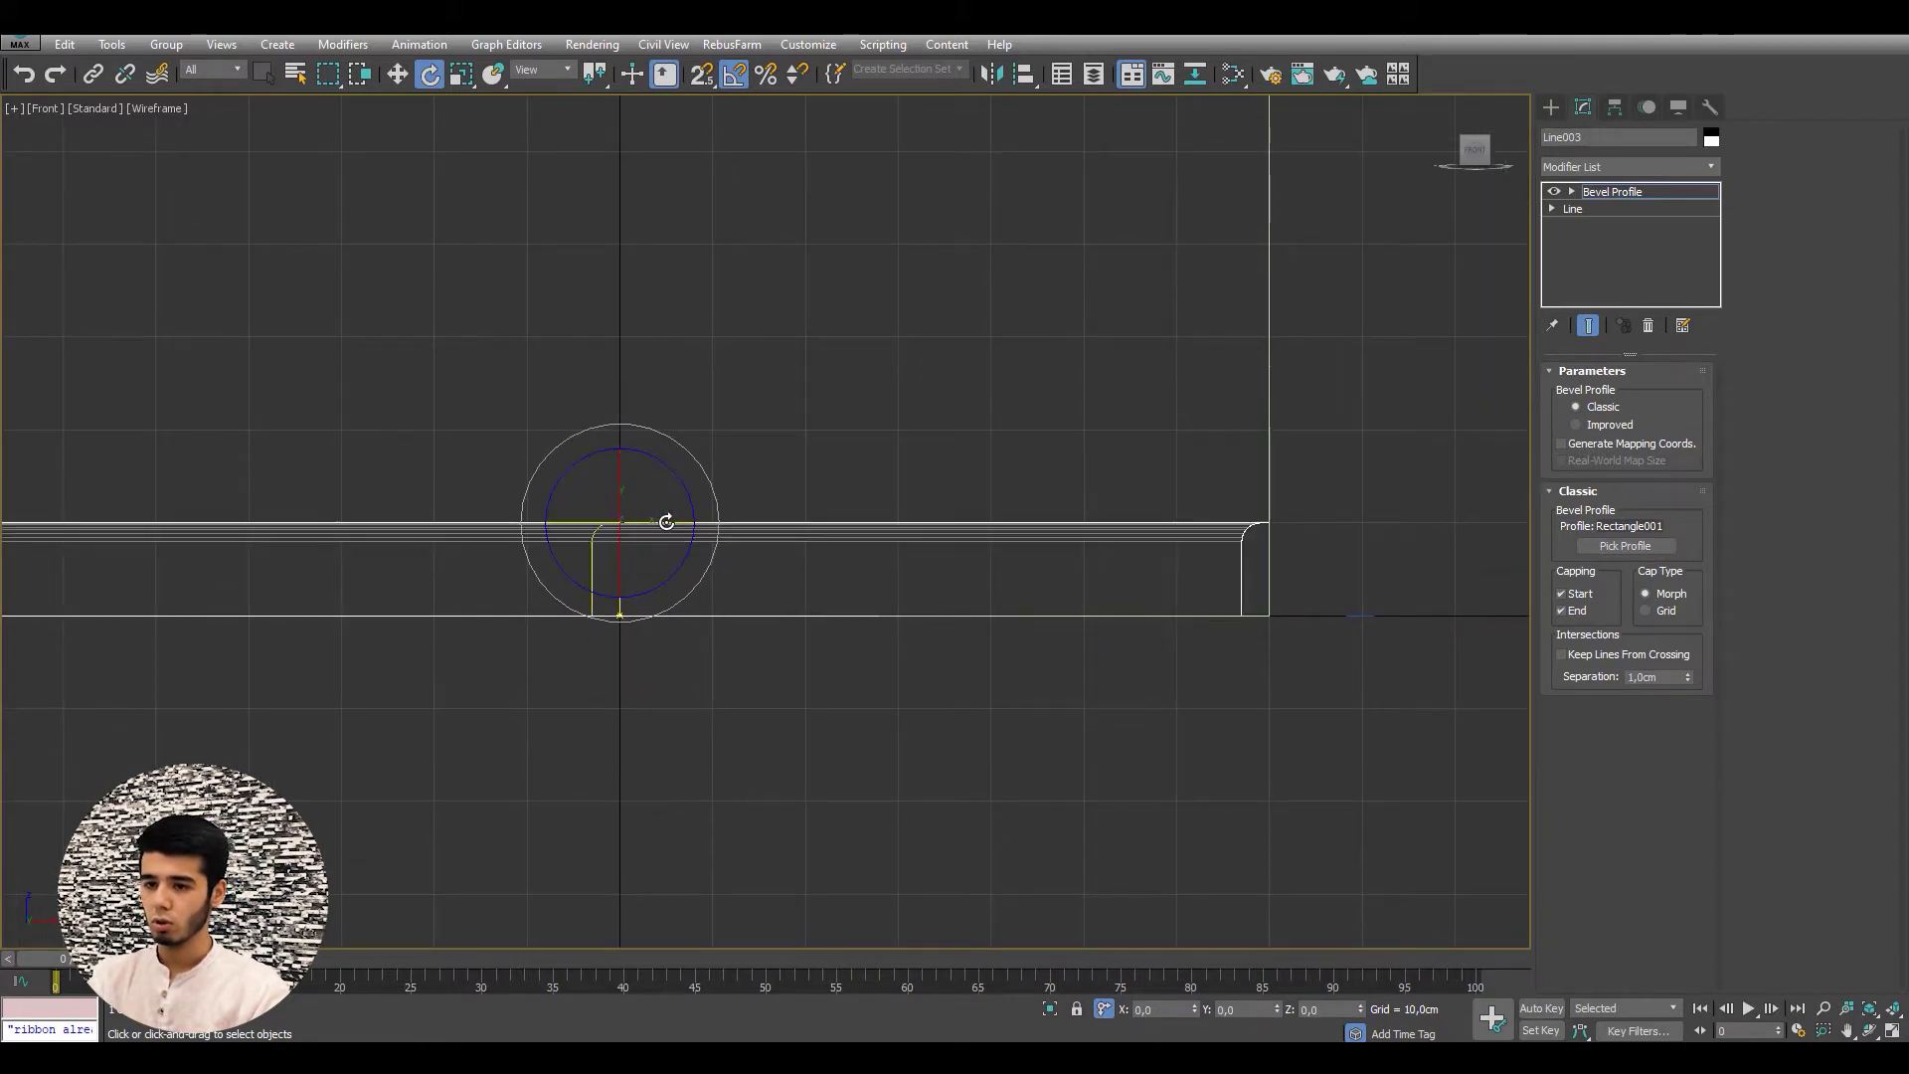
pyautogui.moveTo(799, 528); pyautogui.dragTo(804, 527, button='middle')
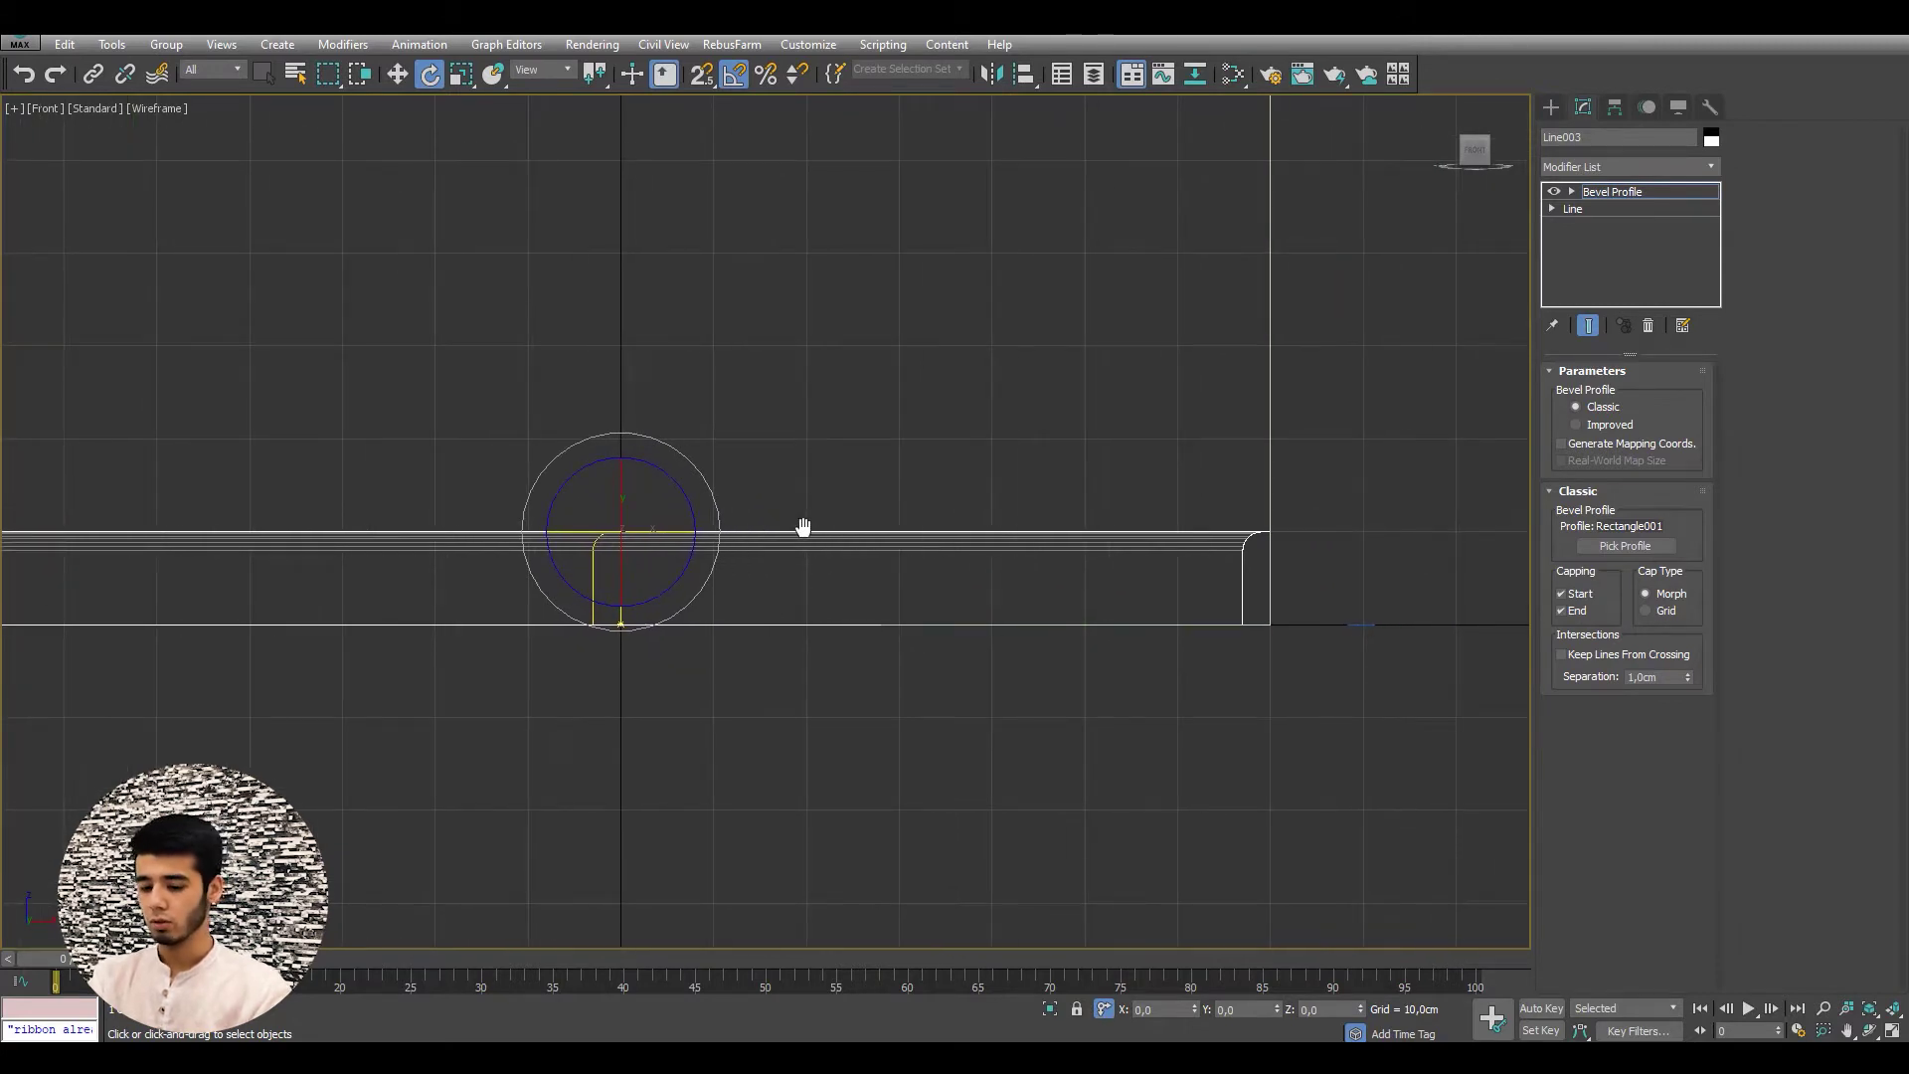
pyautogui.hotkey('ctrl', 'z')
pyautogui.moveTo(801, 529)
pyautogui.mouseDown(button='middle')
pyautogui.moveTo(760, 545)
pyautogui.moveTo(598, 510)
pyautogui.mouseUp(button='middle')
# - Orbit along the box's front face to inspect the trim's open end close-up
pyautogui.press('p')
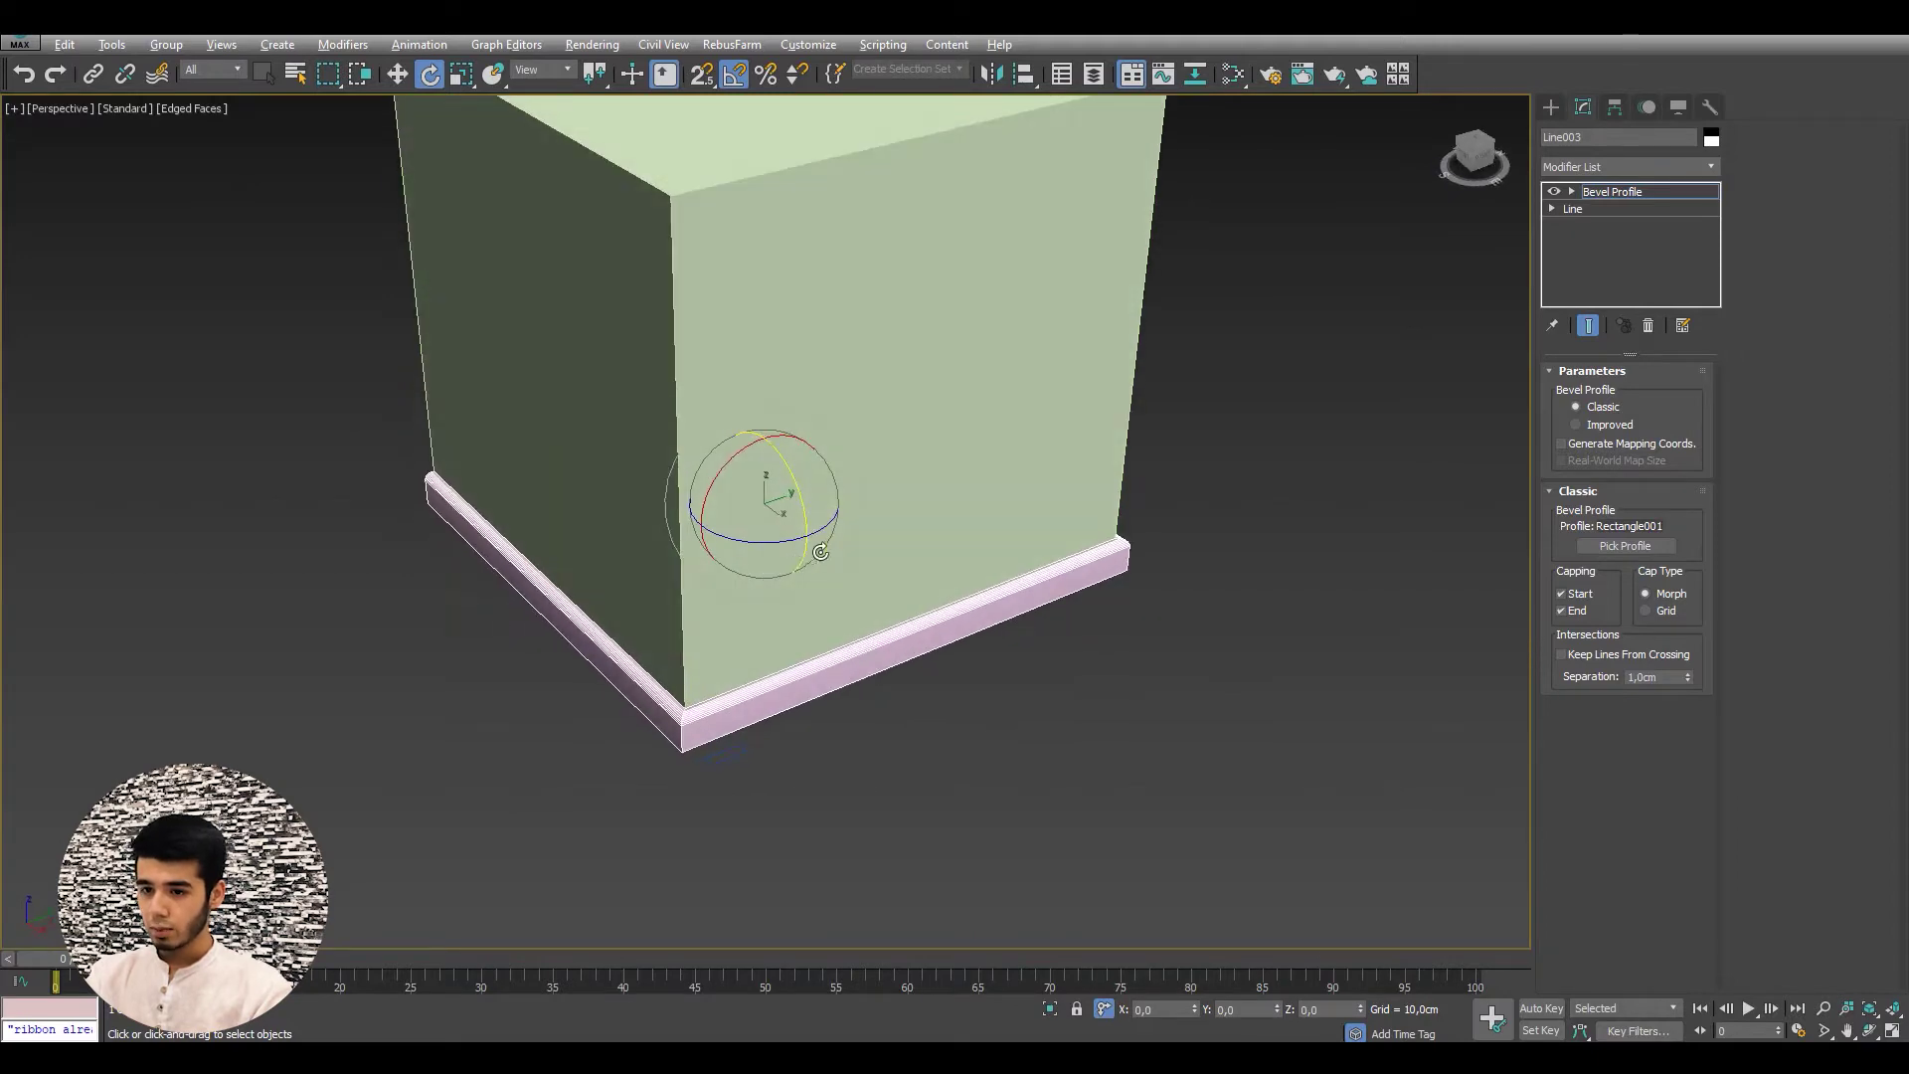
pyautogui.keyDown('alt'); pyautogui.moveTo(820, 552); pyautogui.dragTo(1014, 567, button='middle'); pyautogui.keyUp('alt')
pyautogui.moveTo(825, 659)
pyautogui.keyDown('alt'); pyautogui.mouseDown(button='middle')
pyautogui.moveTo(871, 648)
pyautogui.moveTo(624, 644)
pyautogui.moveTo(694, 625)
pyautogui.mouseUp(button='middle'); pyautogui.keyUp('alt')
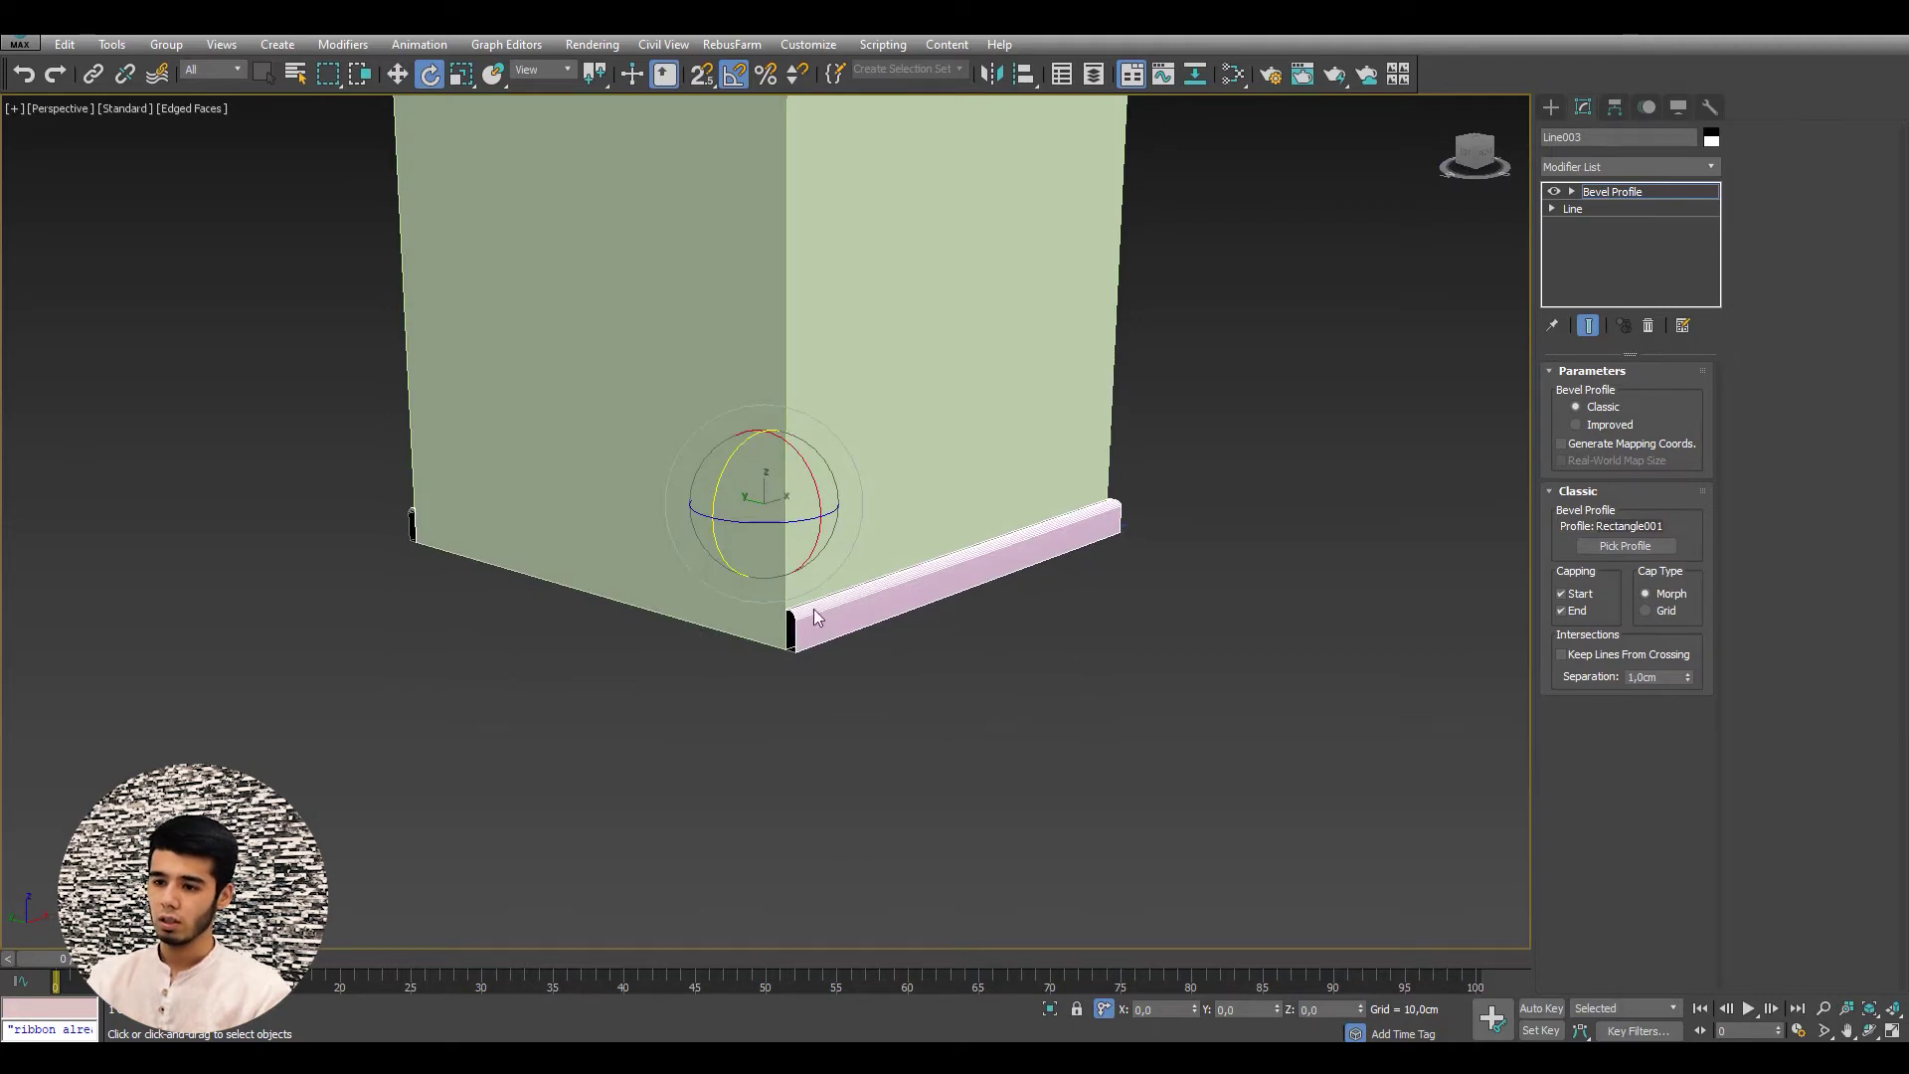
pyautogui.scroll(2, 781, 649)
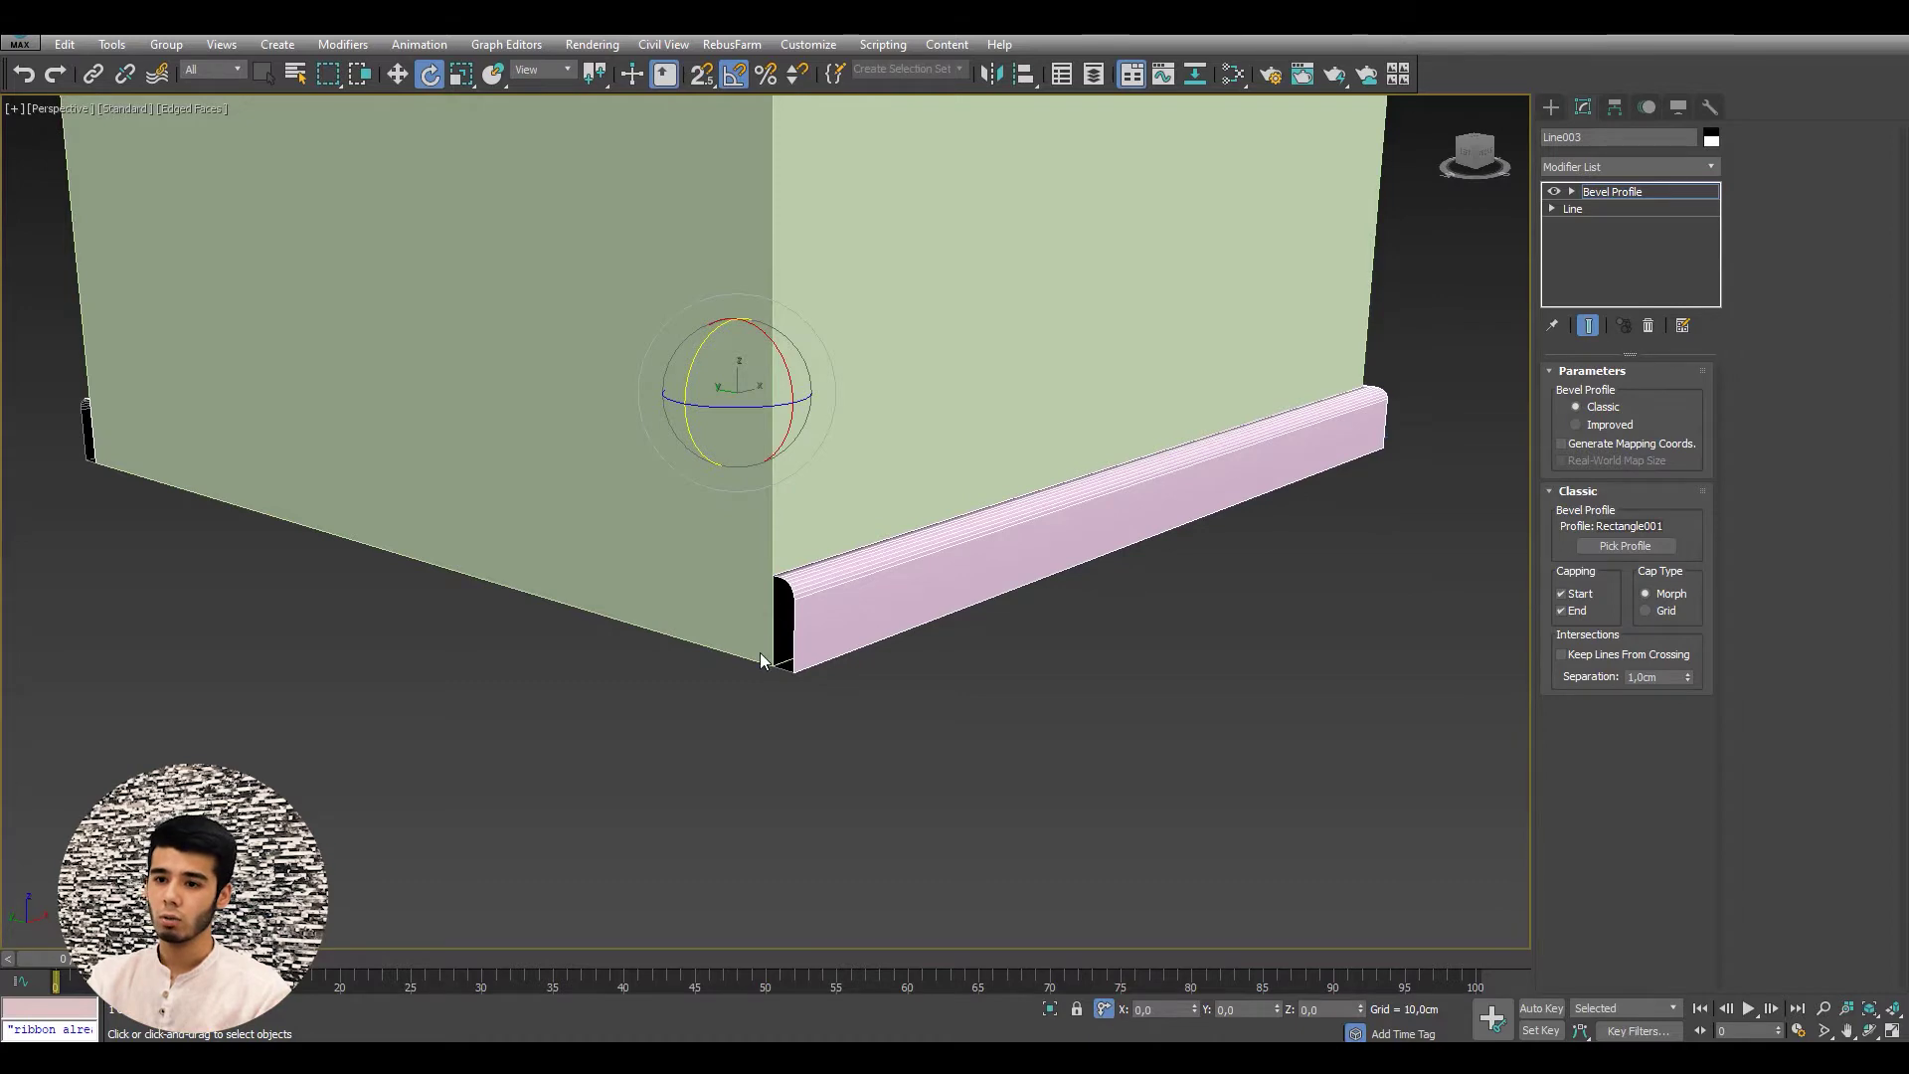
pyautogui.keyDown('alt'); pyautogui.moveTo(760, 652); pyautogui.dragTo(814, 651, button='middle'); pyautogui.keyUp('alt')
pyautogui.scroll(3, 1078, 570)
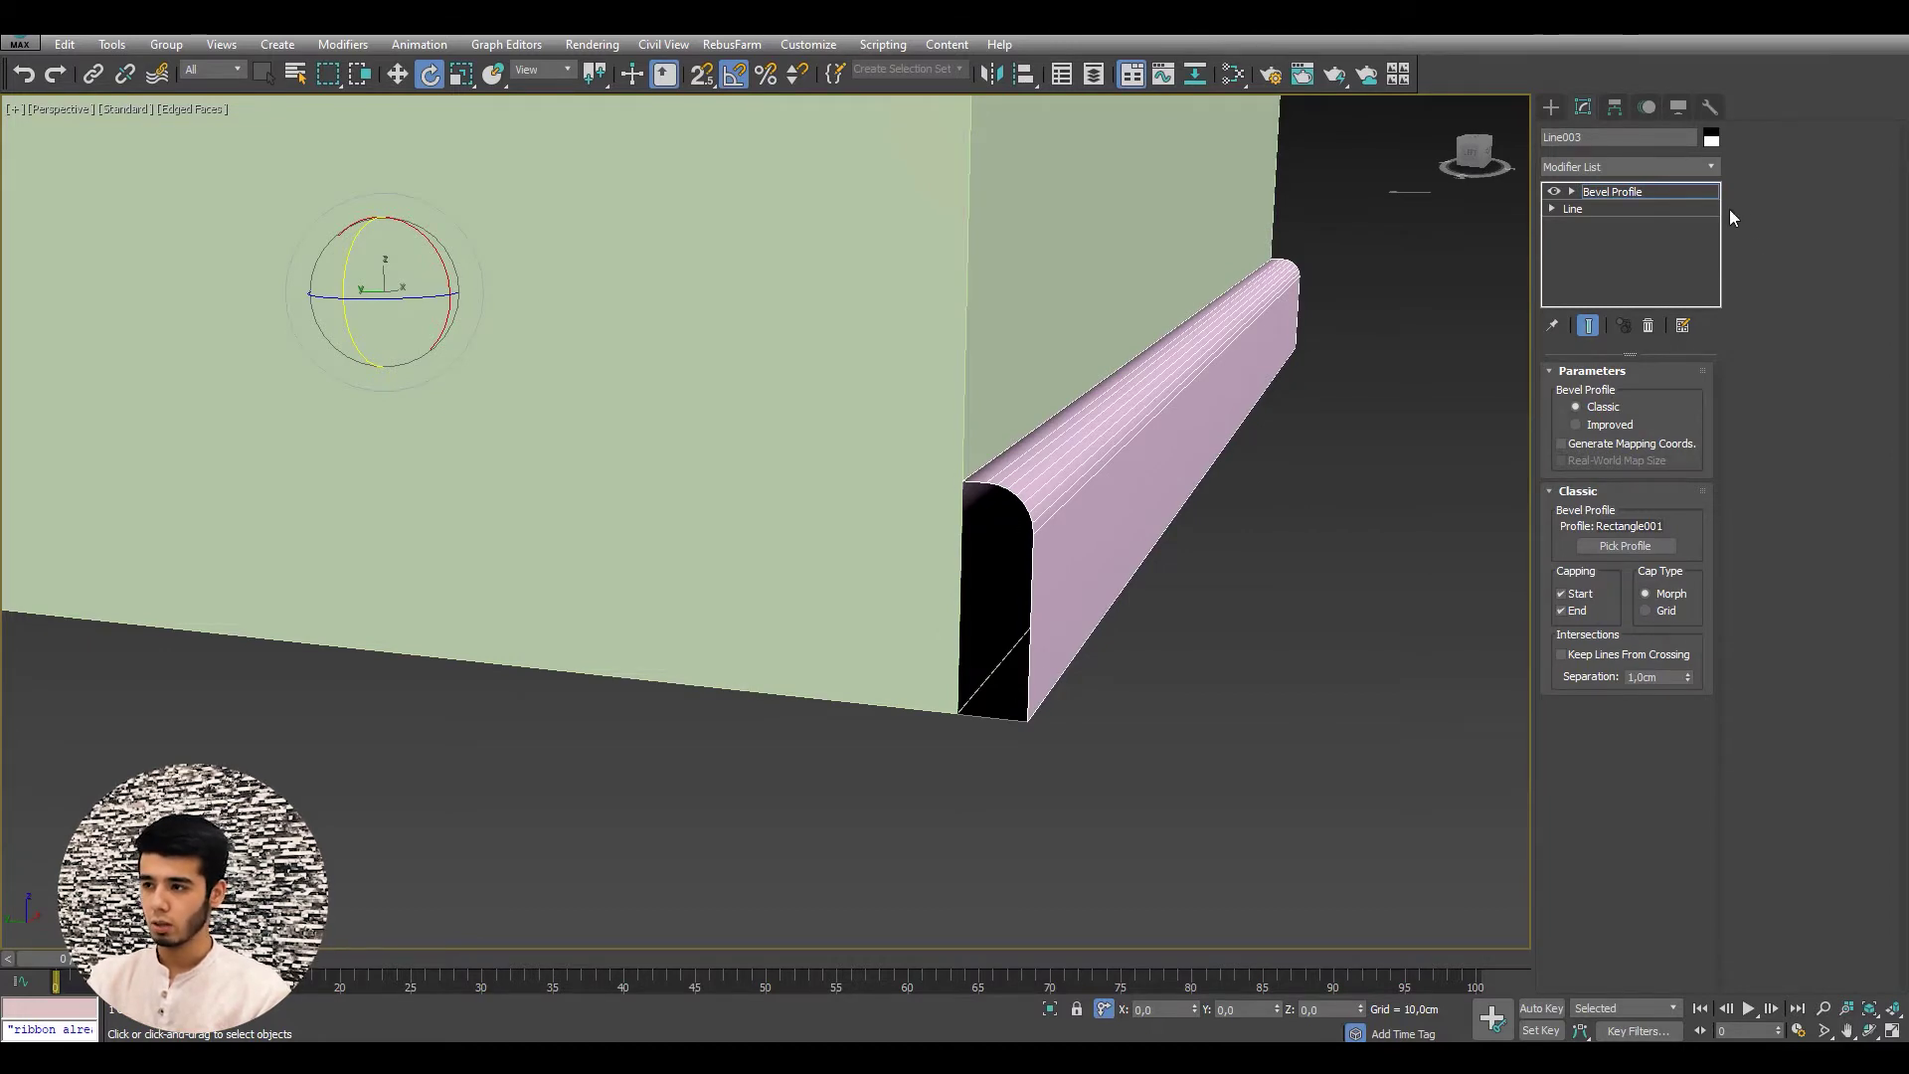
# - Add a Cap Holes modifier to Line003 and inspect the closed trim ends
pyautogui.click(1651, 192)
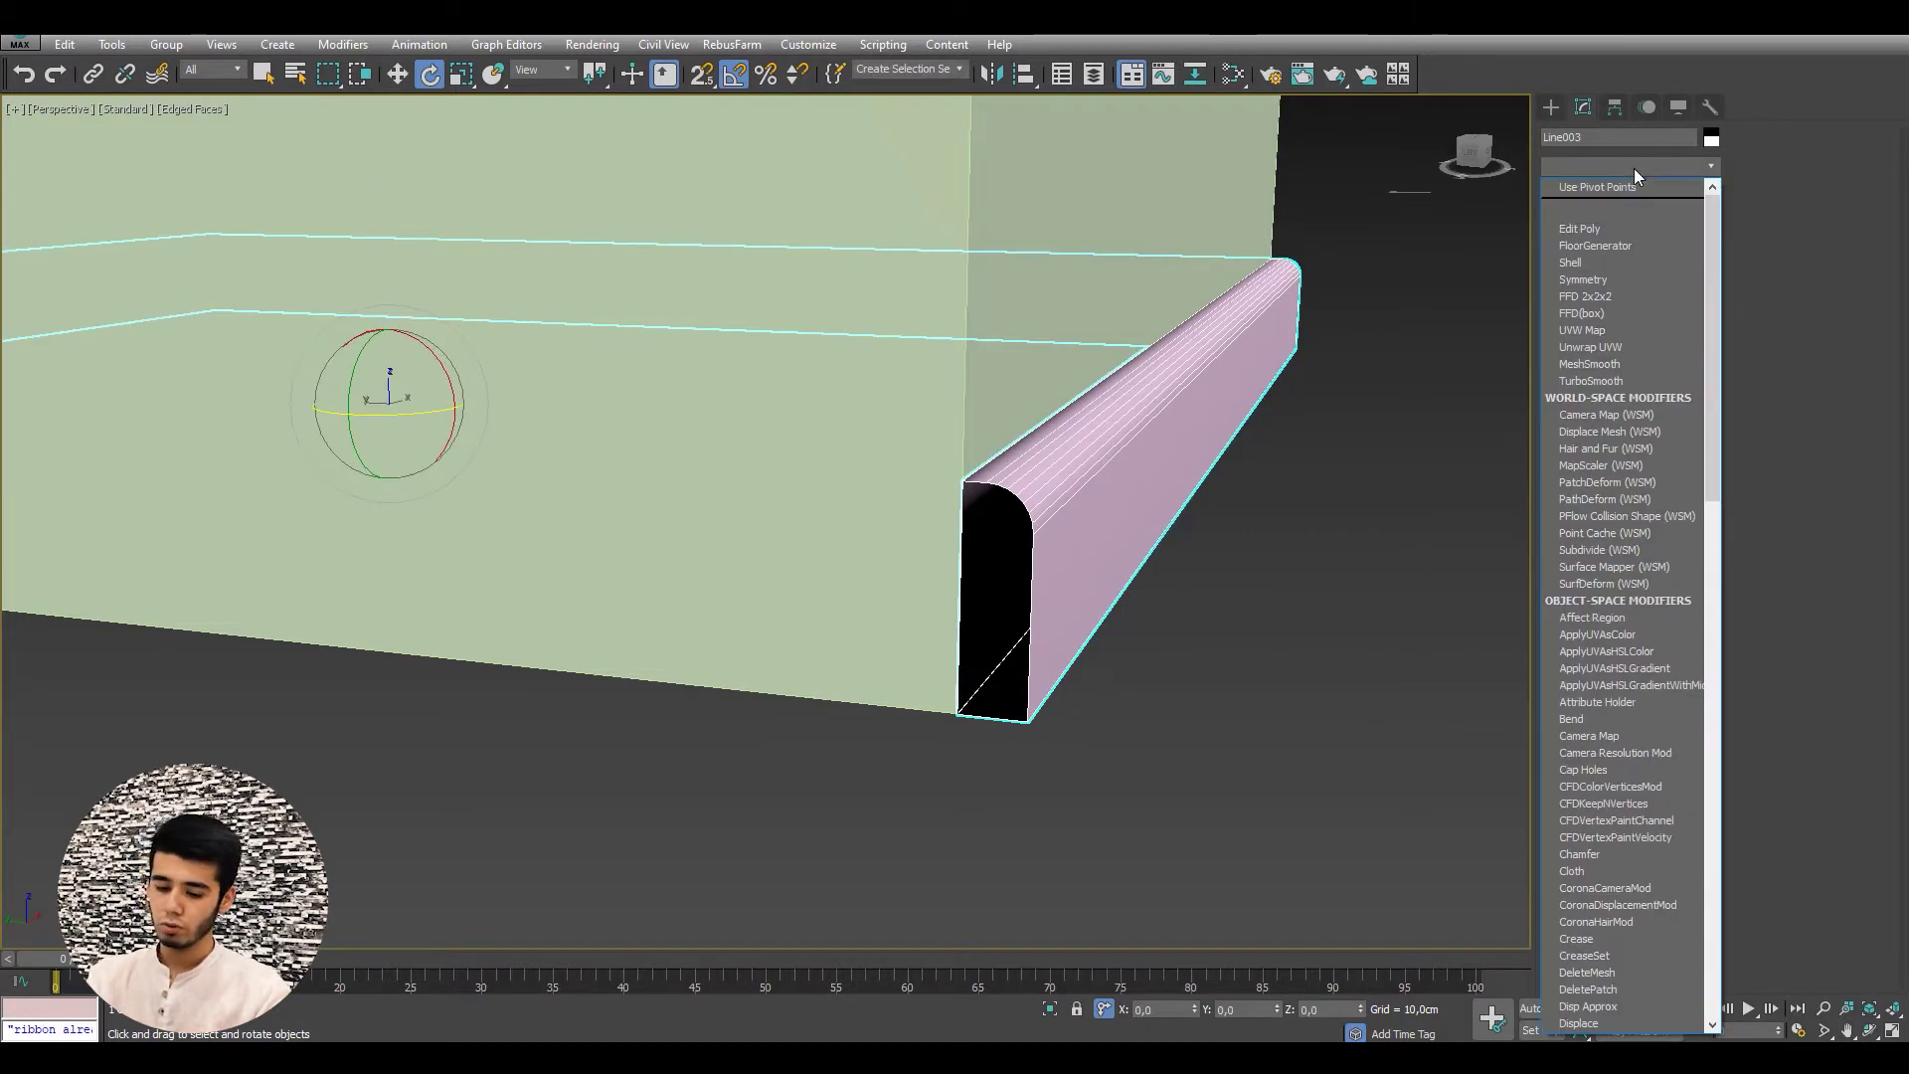
pyautogui.write('cap Holes')
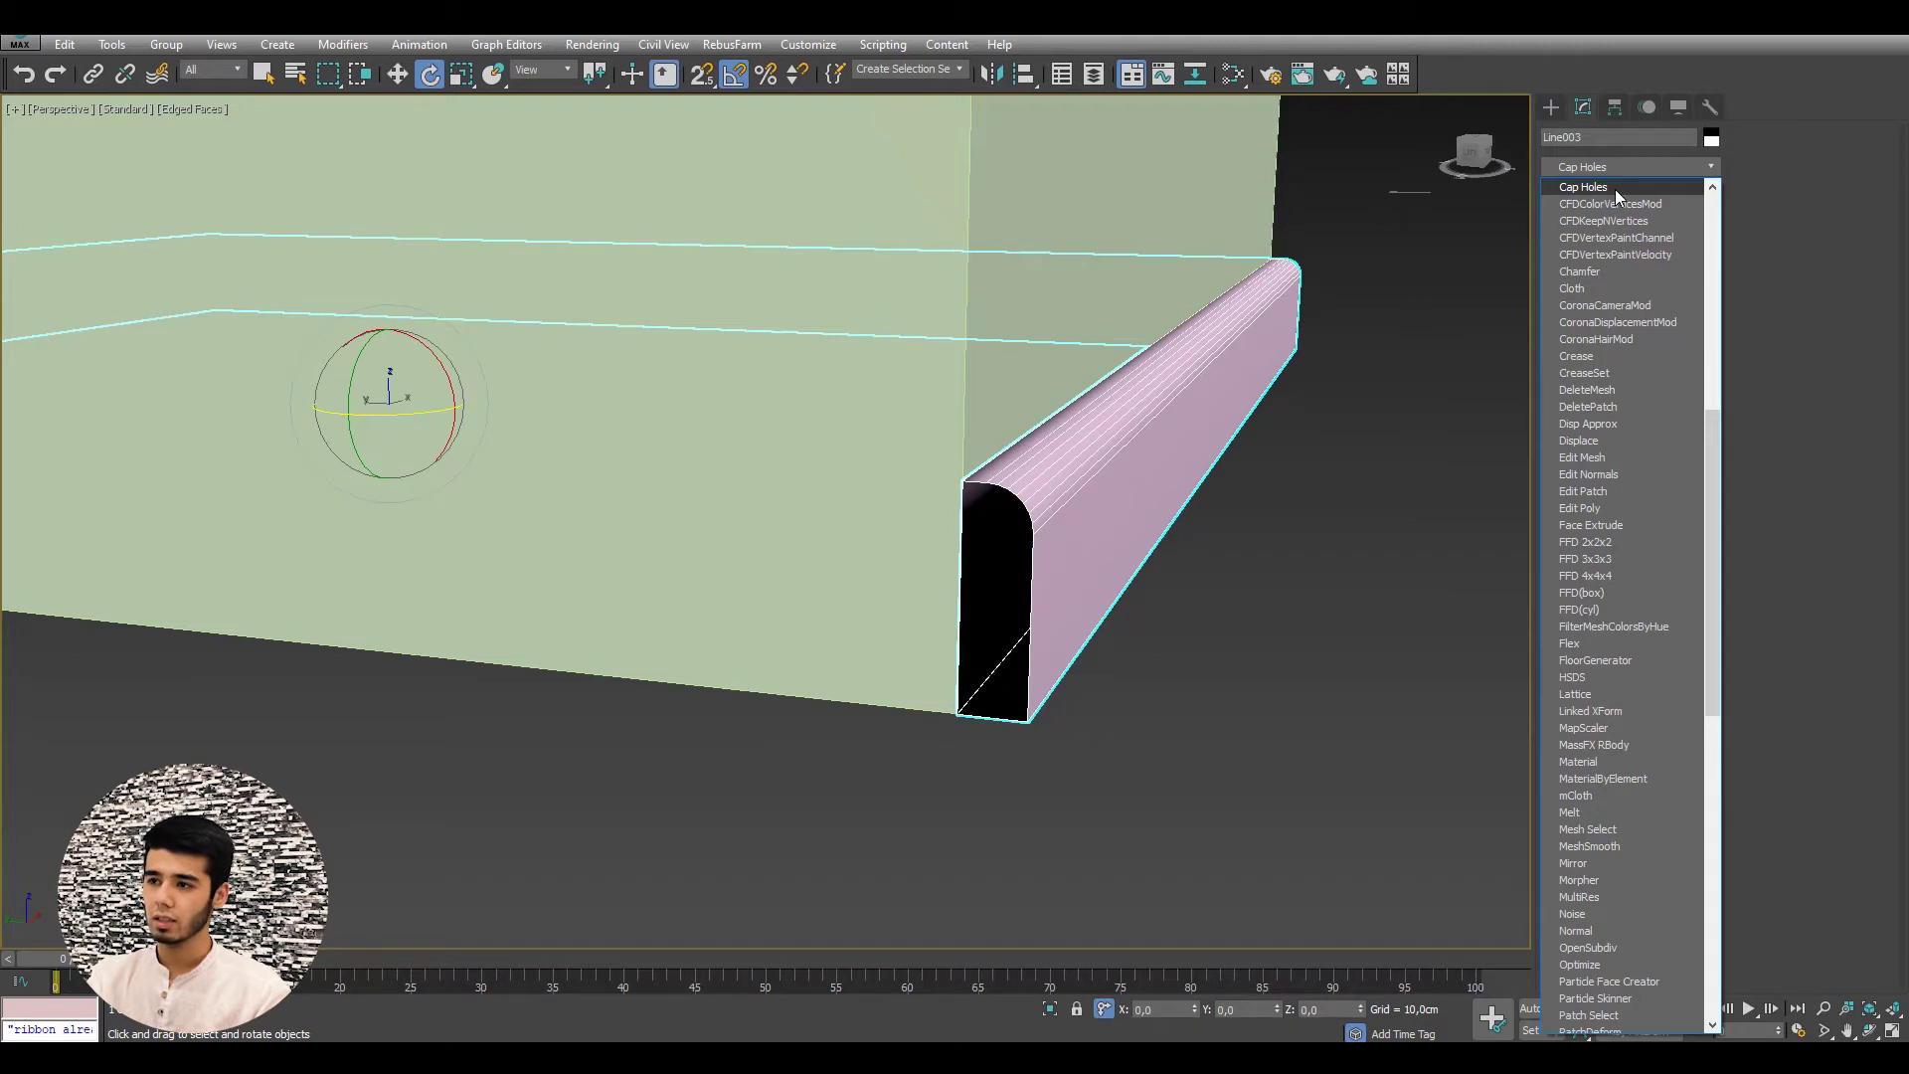
pyautogui.click(1615, 189)
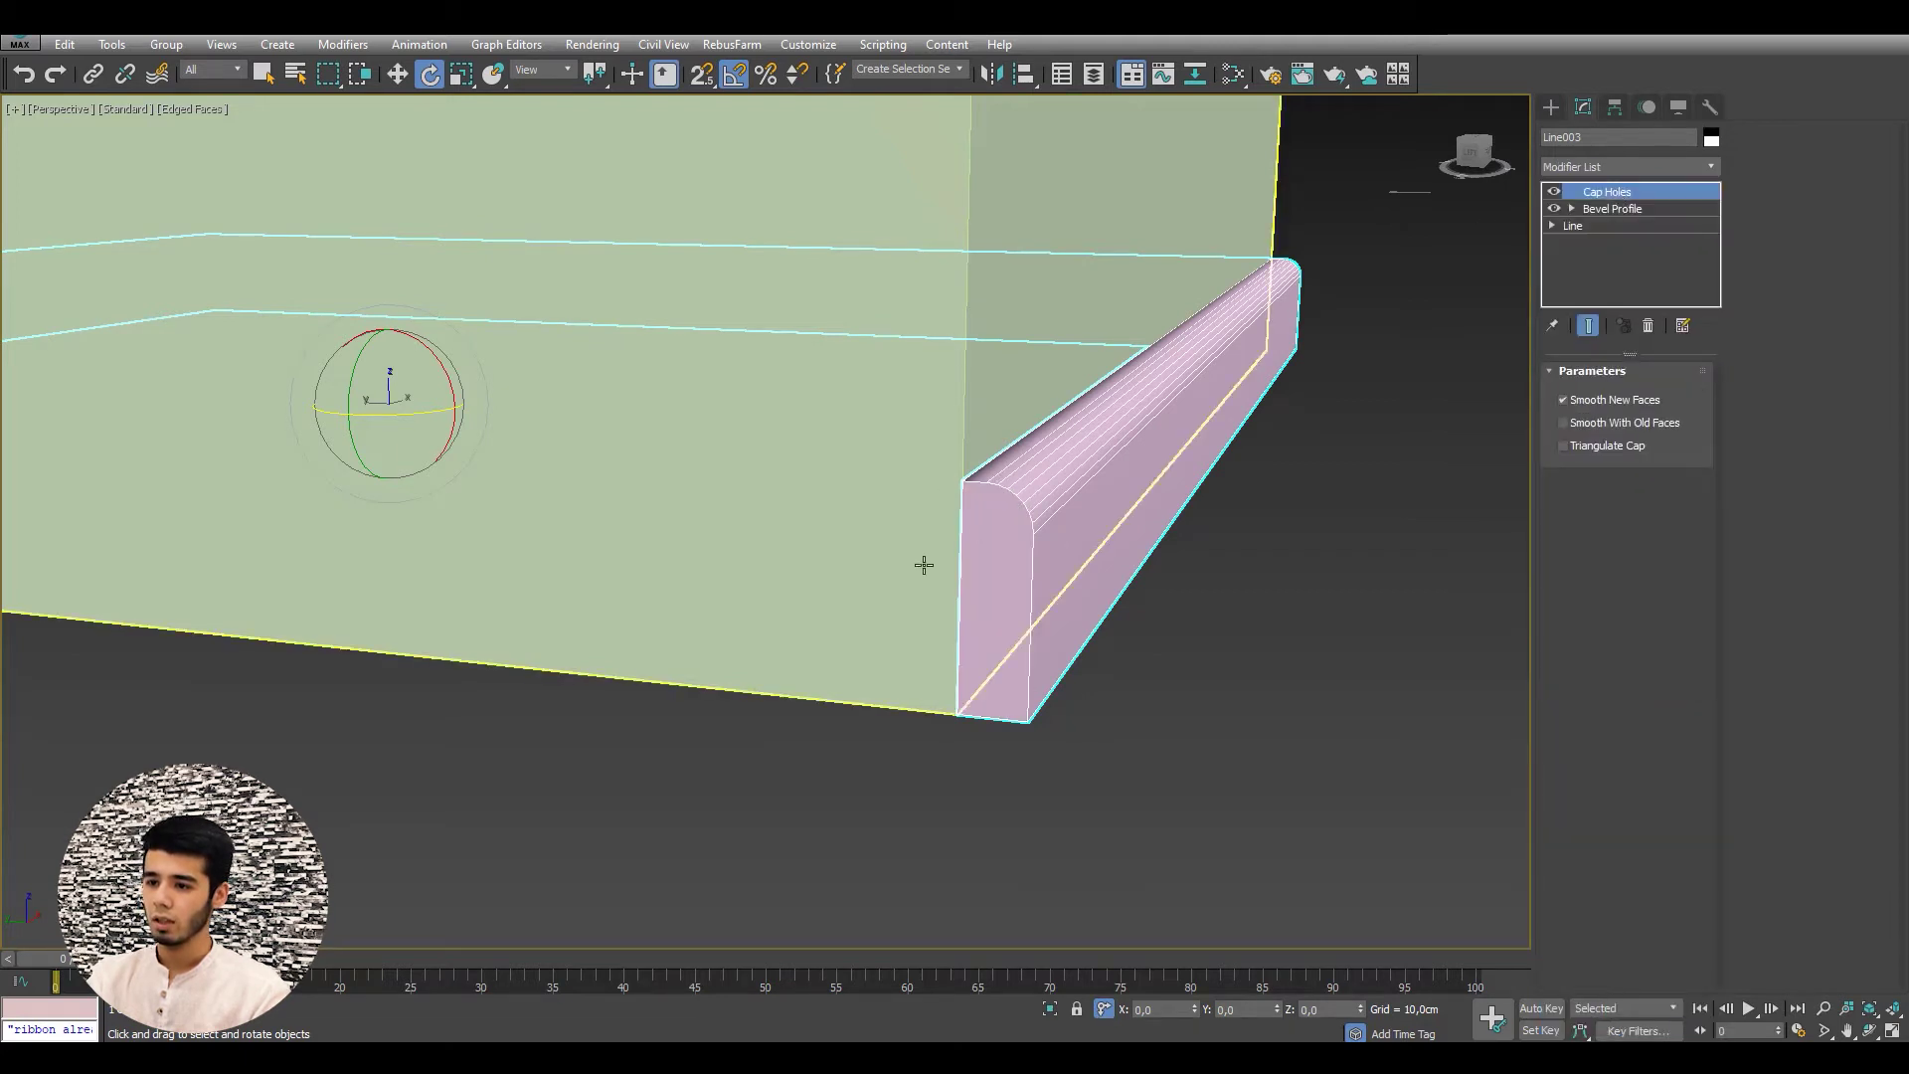
pyautogui.moveTo(924, 564)
pyautogui.keyDown('alt'); pyautogui.mouseDown(button='middle')
pyautogui.moveTo(798, 503)
pyautogui.moveTo(914, 521)
pyautogui.mouseUp(button='middle'); pyautogui.keyUp('alt')
pyautogui.scroll(3, 560, 594)
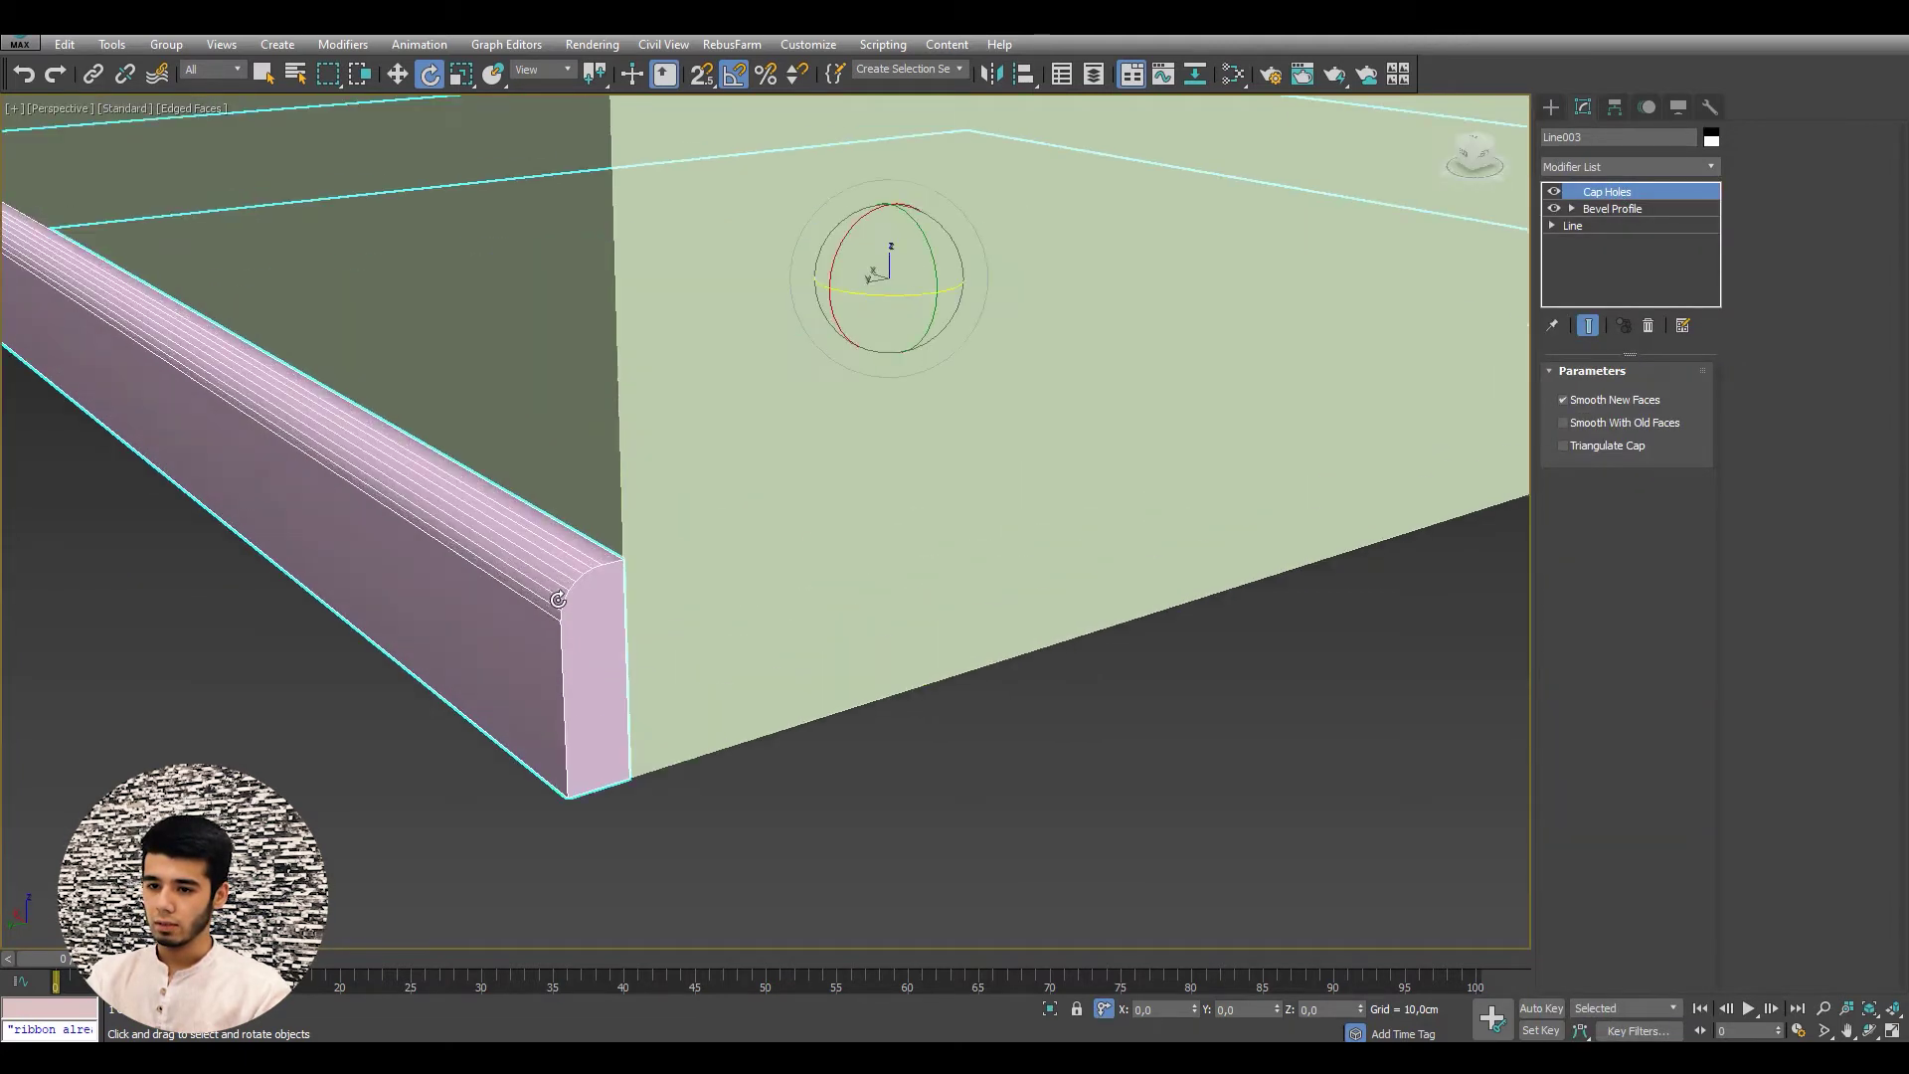
pyautogui.scroll(-5, 805, 625)
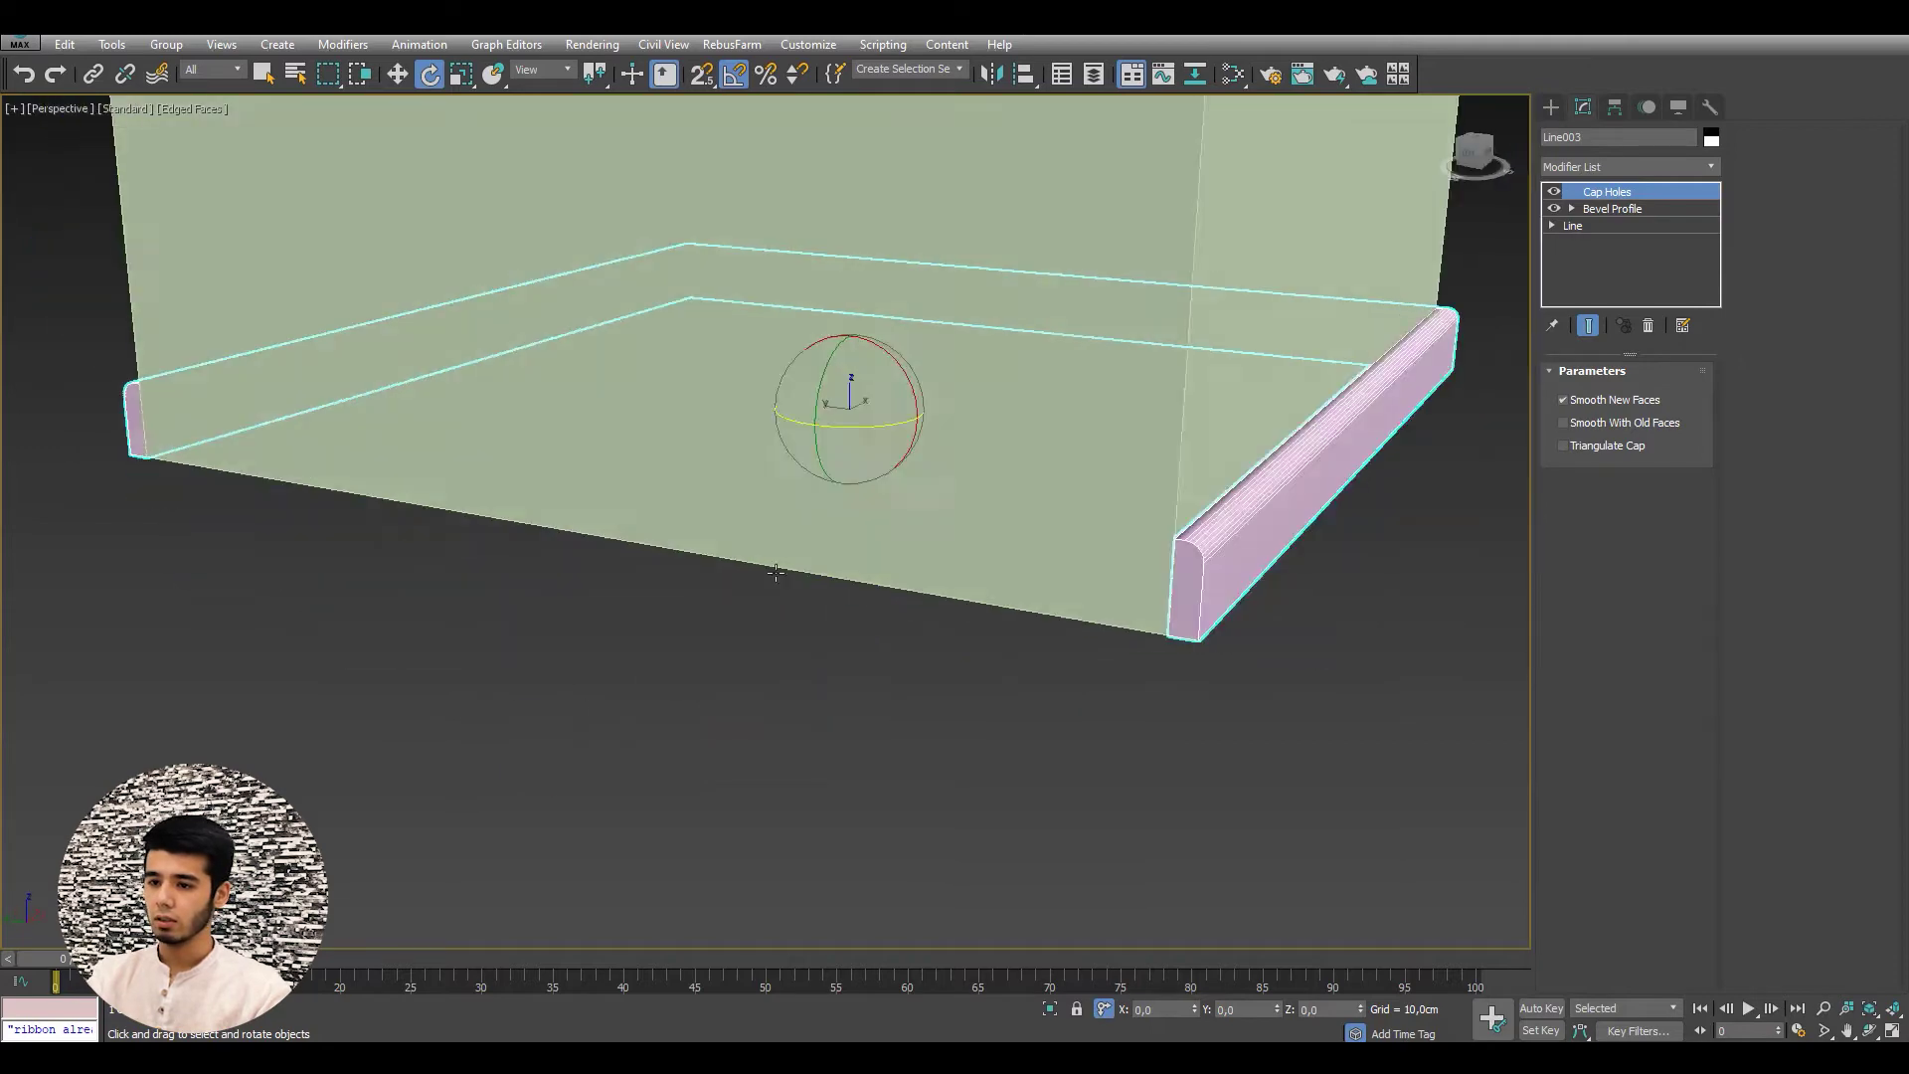
pyautogui.keyDown('alt'); pyautogui.moveTo(804, 626); pyautogui.dragTo(938, 487, button='middle'); pyautogui.keyUp('alt')
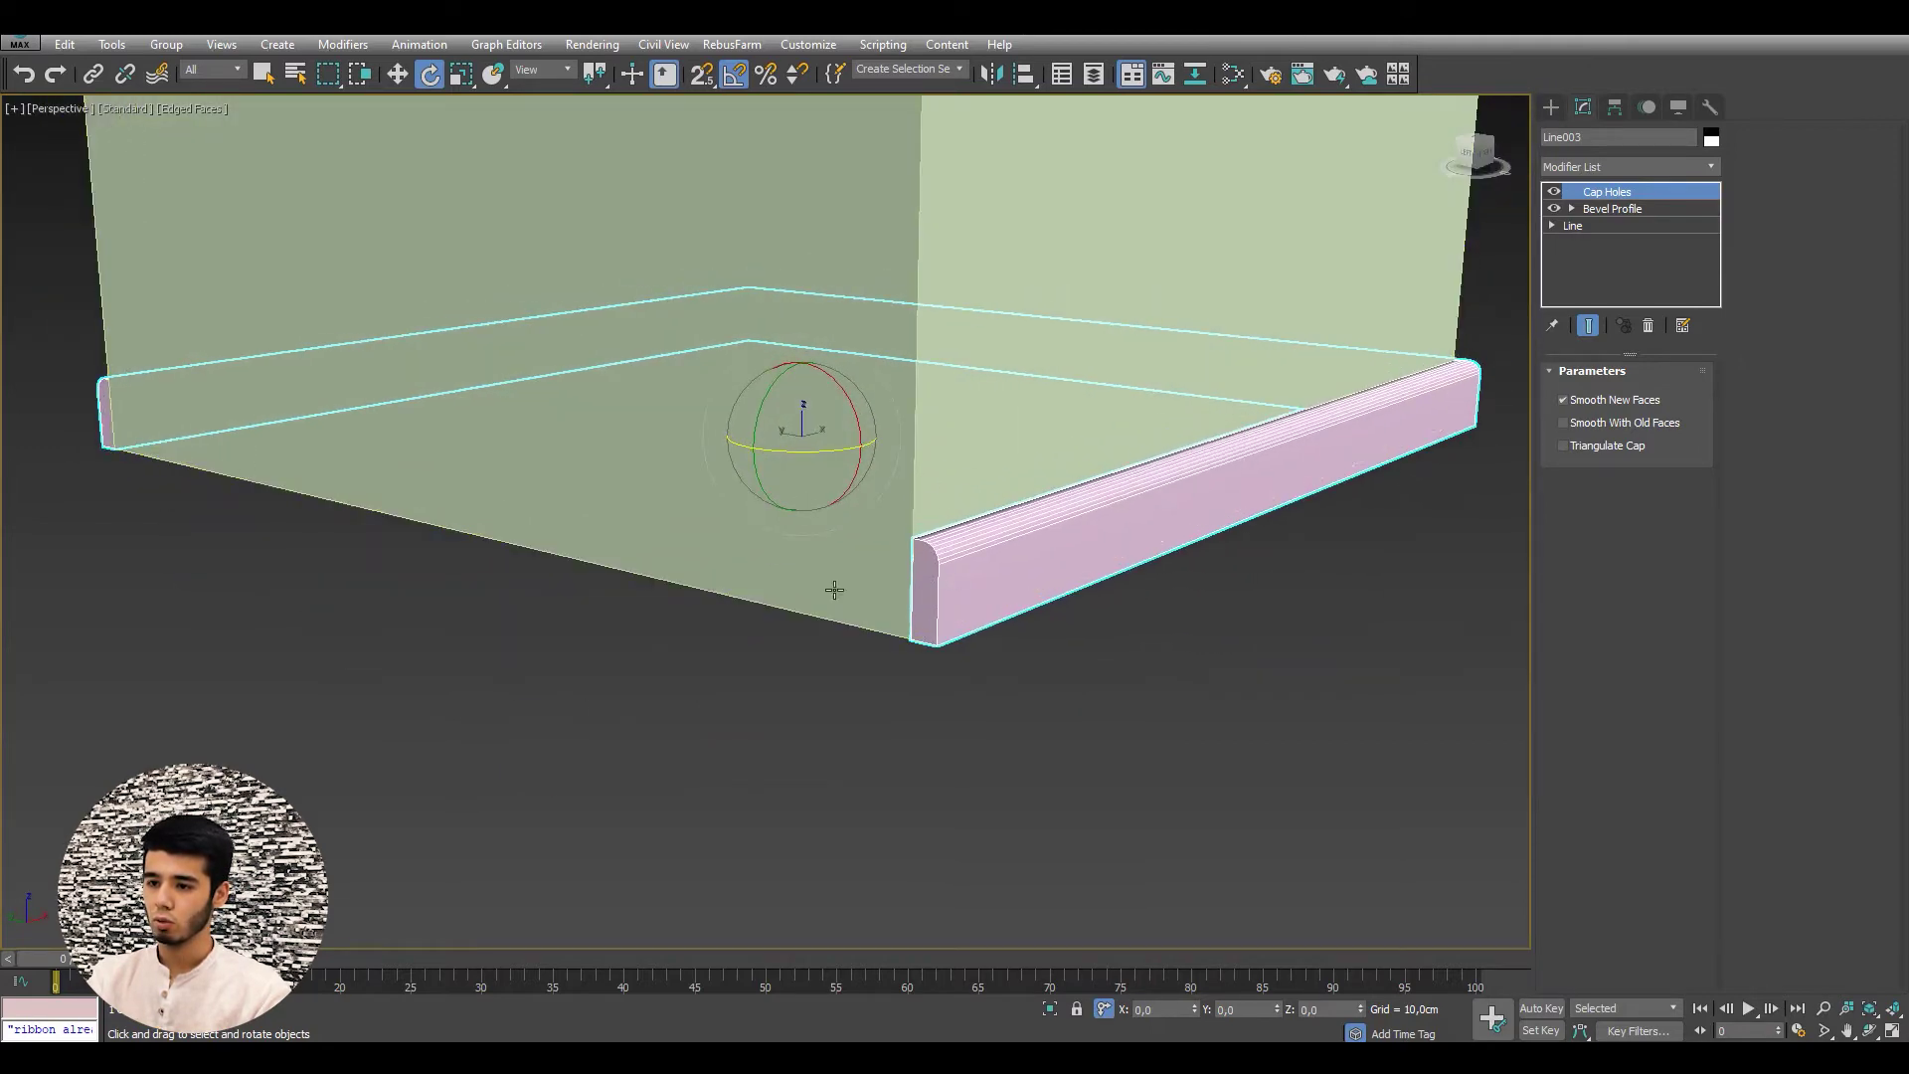
pyautogui.scroll(3, 1048, 507)
pyautogui.moveTo(895, 418); pyautogui.dragTo(973, 326, button='middle')
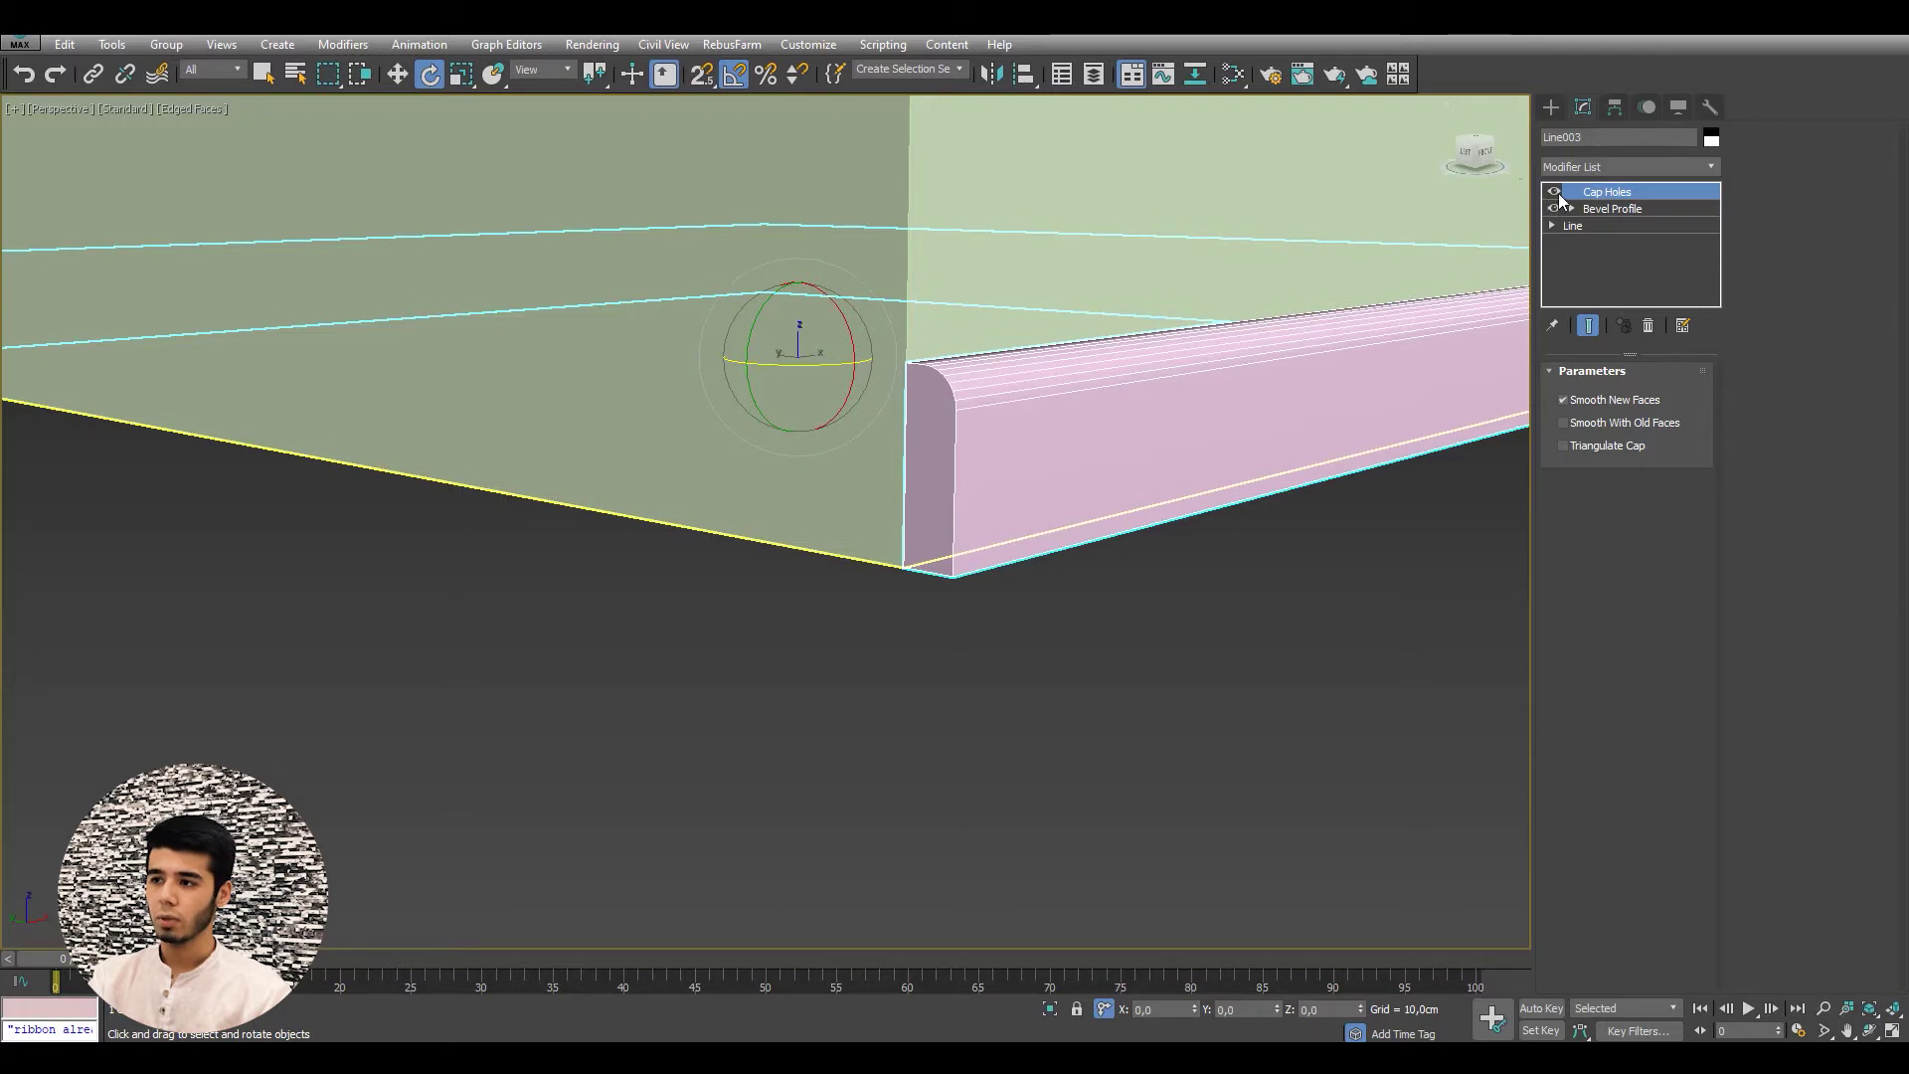
# - Toggle Cap Holes off and on to compare capped and open ends
pyautogui.click(1556, 195)
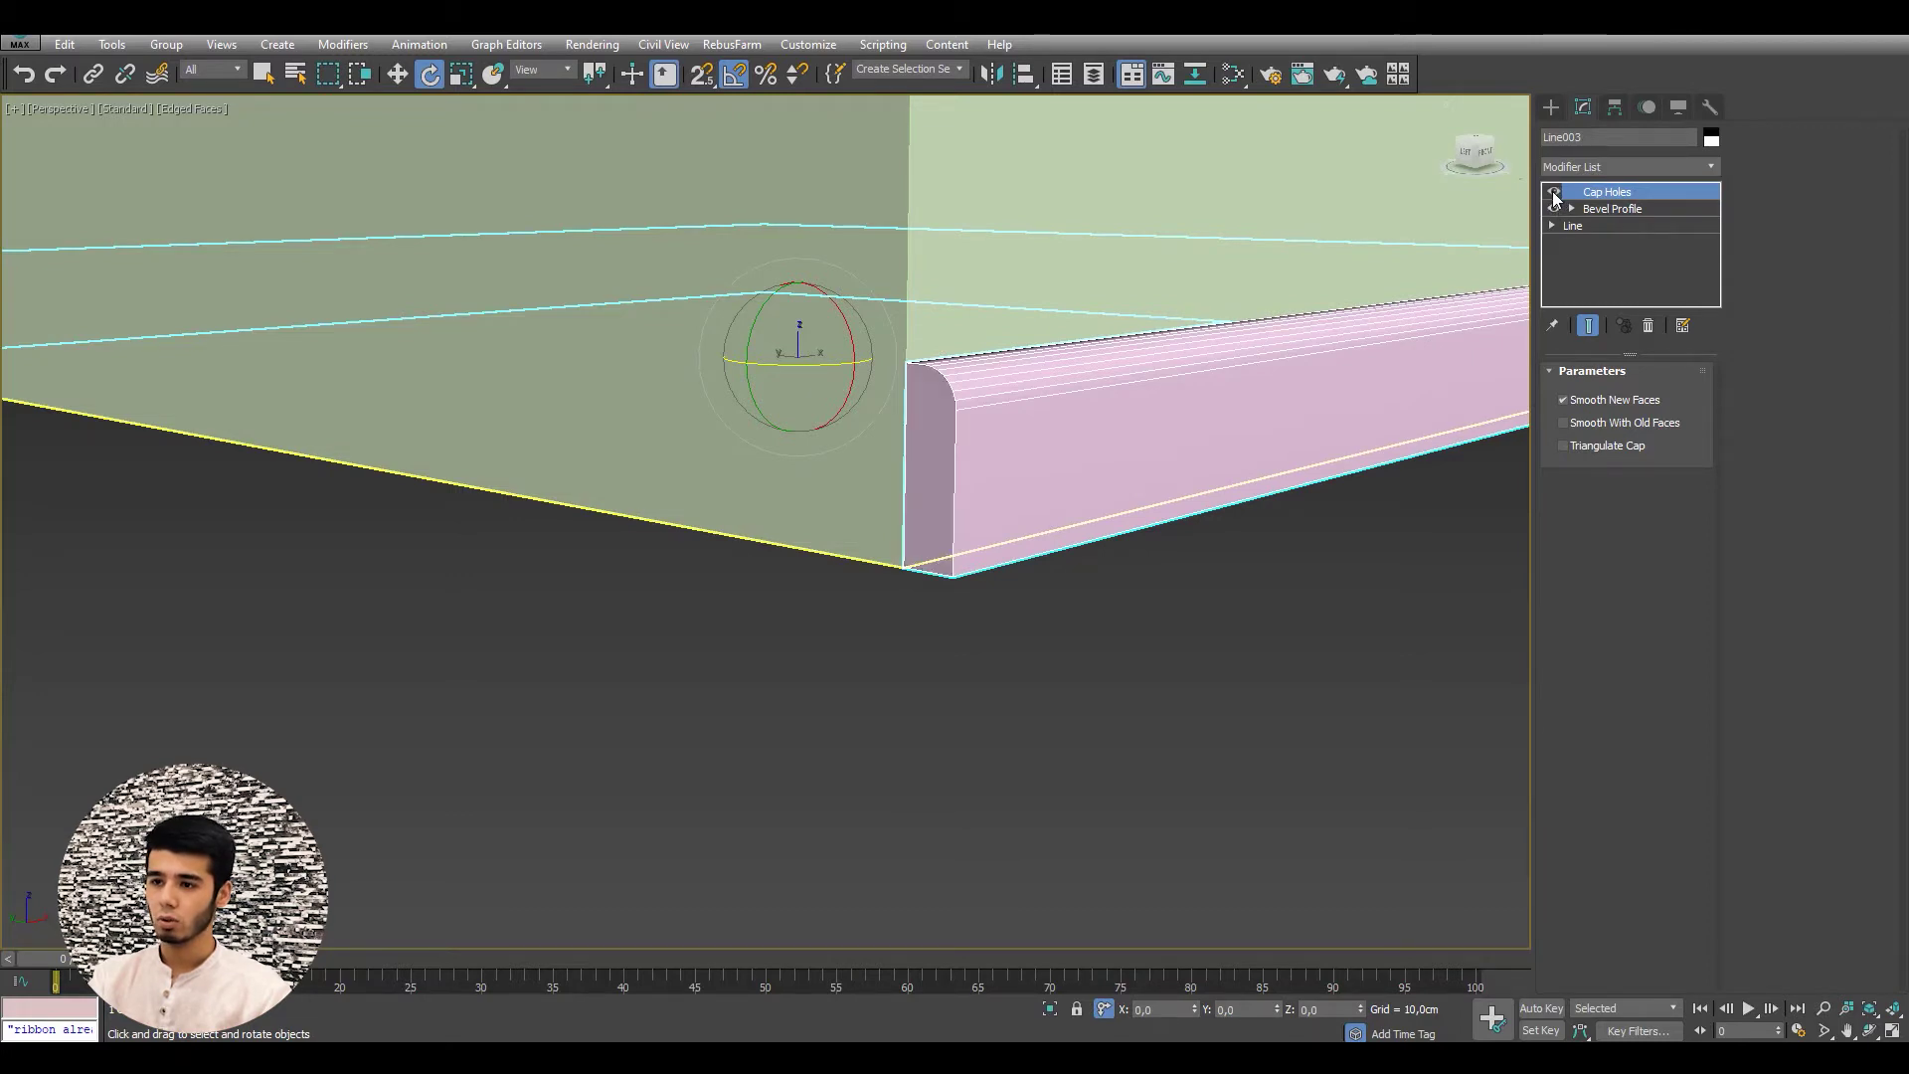
pyautogui.click(1556, 195)
pyautogui.click(1556, 195)
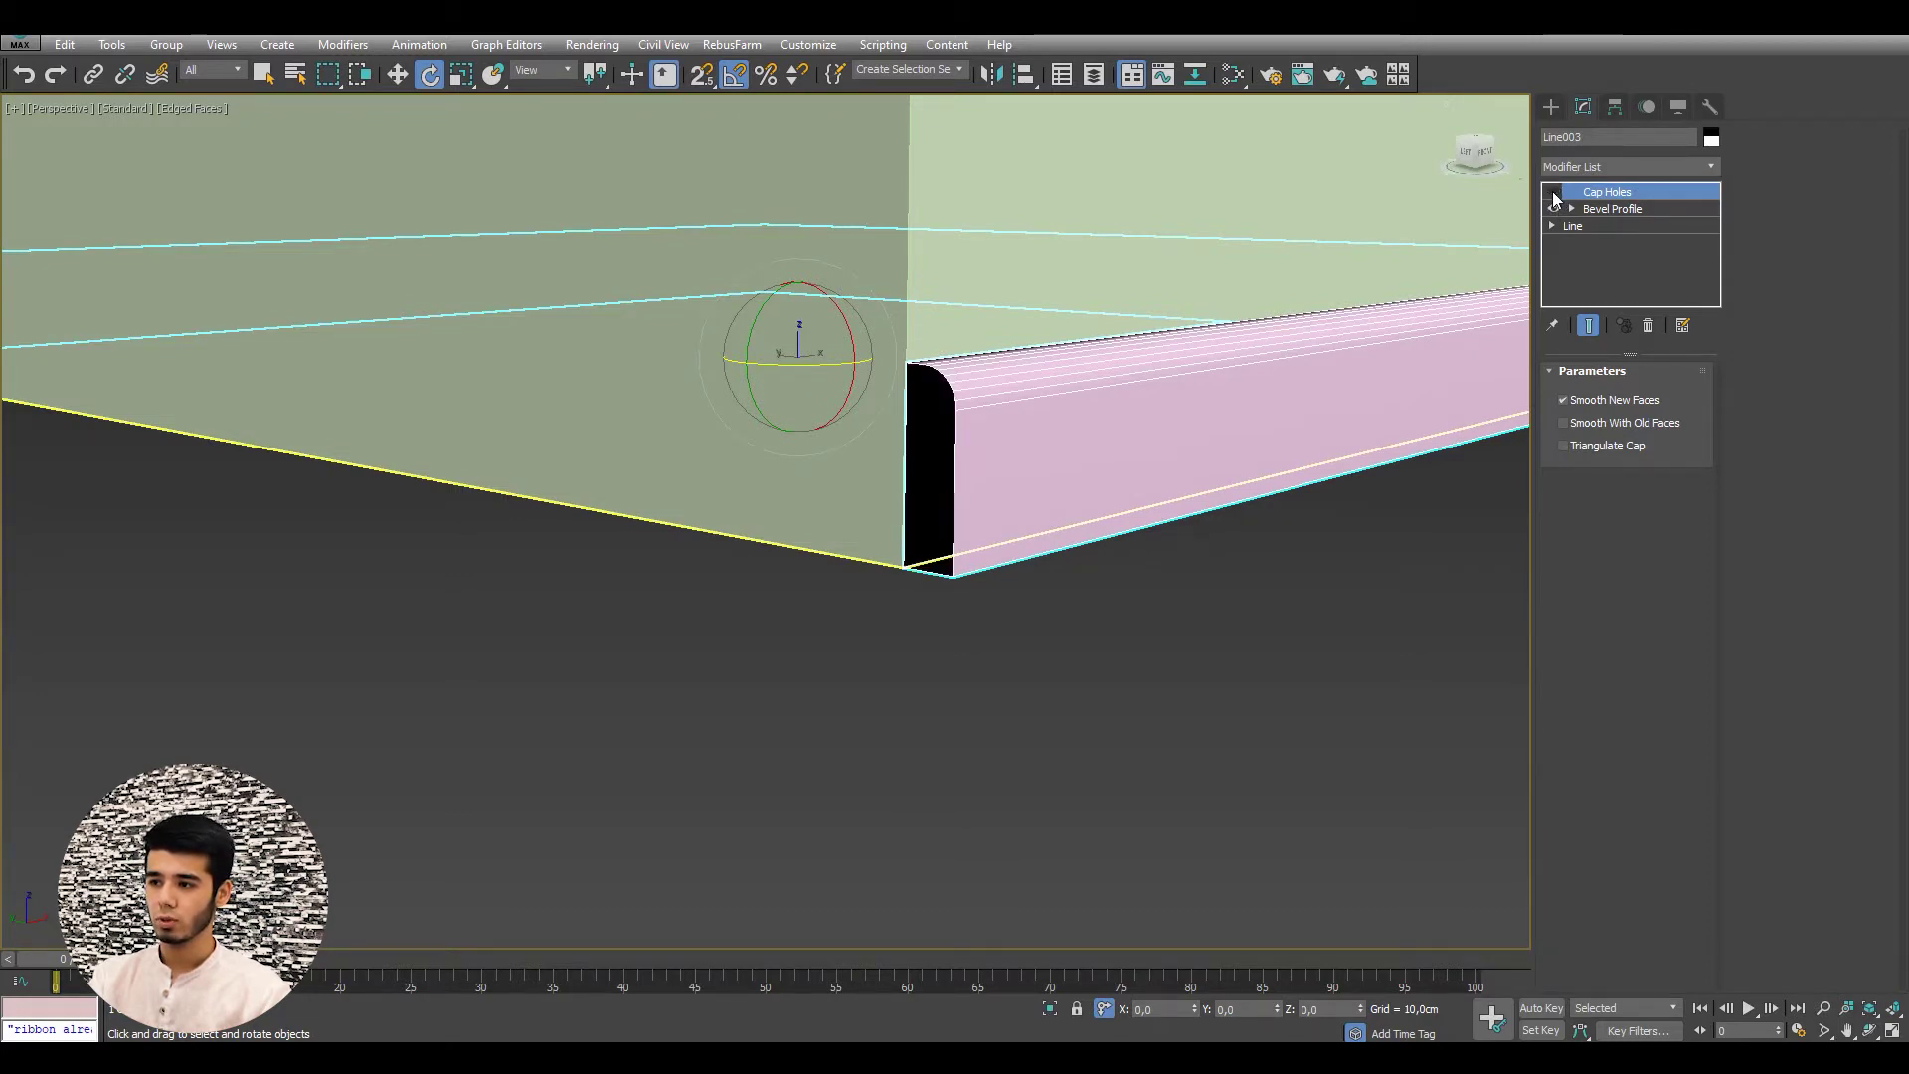
pyautogui.moveTo(1058, 431)
pyautogui.keyDown('alt'); pyautogui.mouseDown(button='middle')
pyautogui.moveTo(609, 569)
pyautogui.moveTo(862, 569)
pyautogui.mouseUp(button='middle'); pyautogui.keyUp('alt')
pyautogui.click(386, 722)
pyautogui.press('alt')
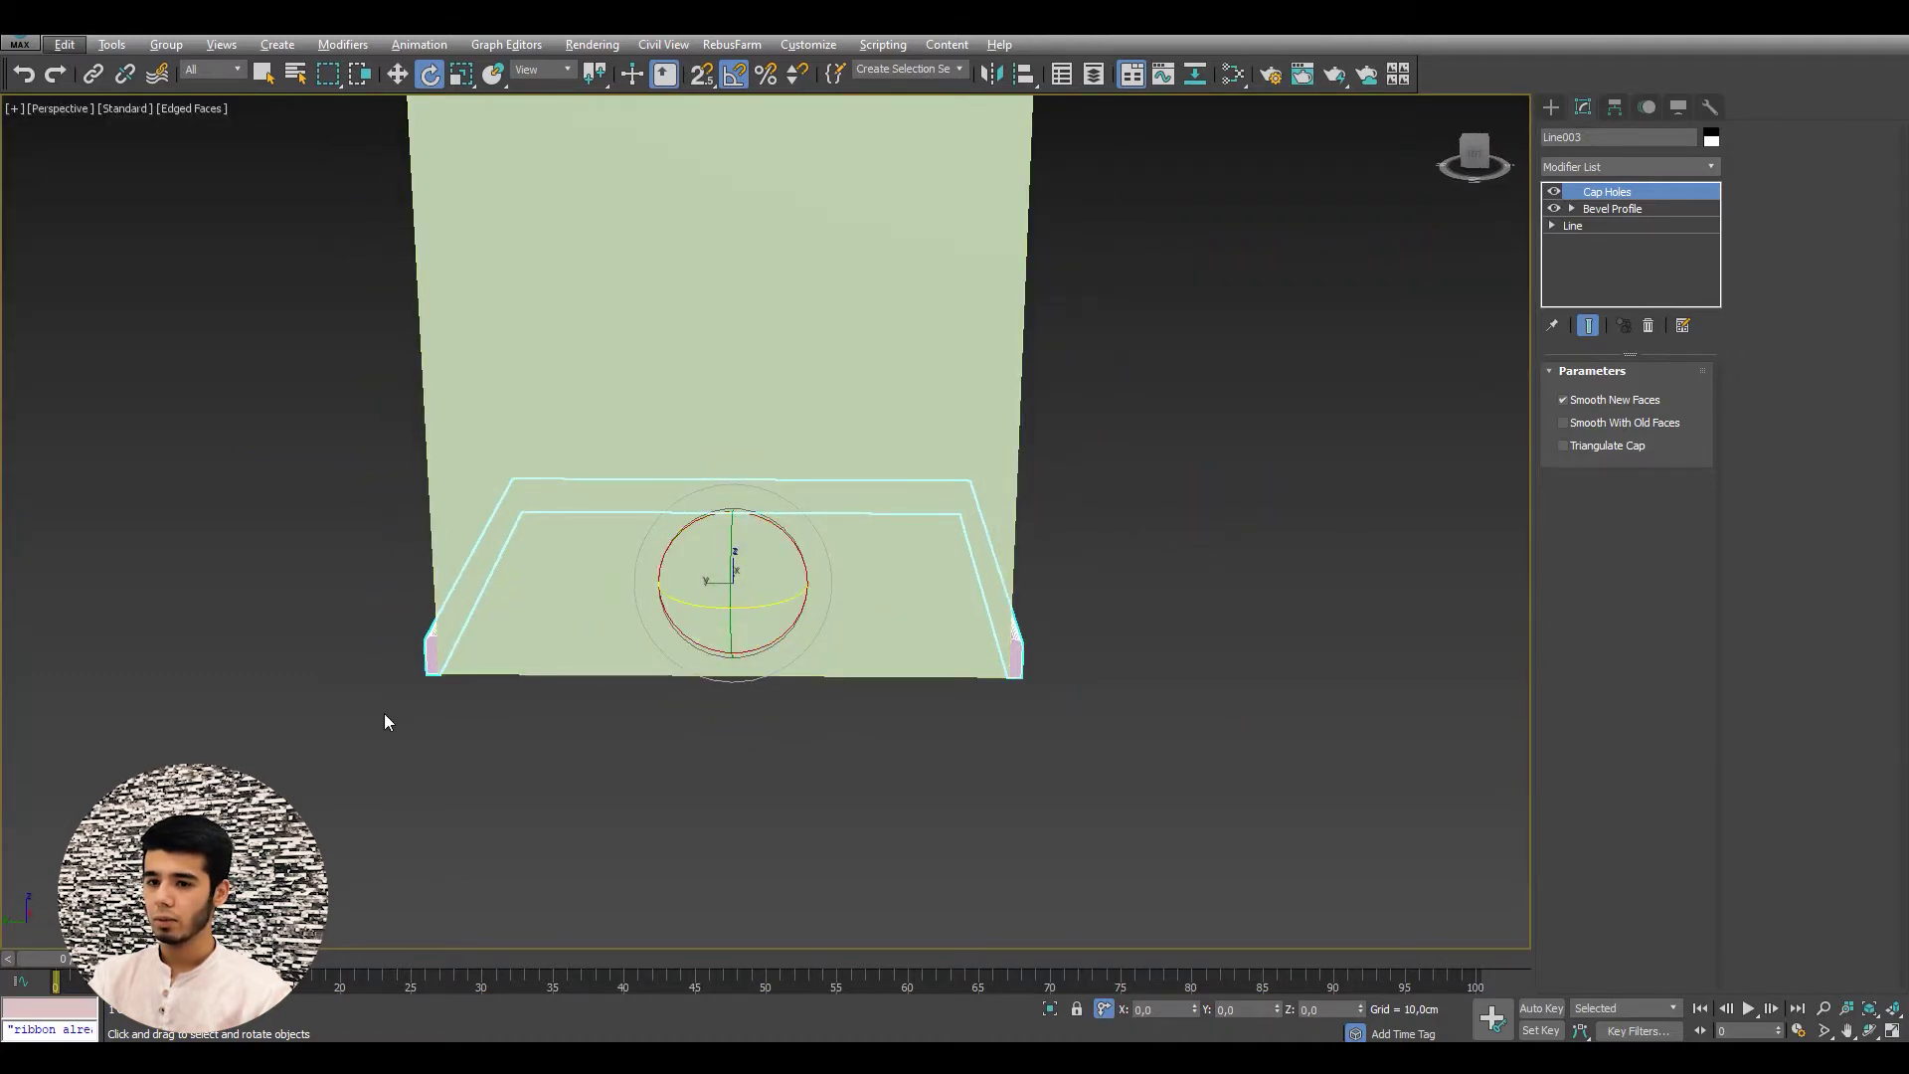
pyautogui.click(1606, 225)
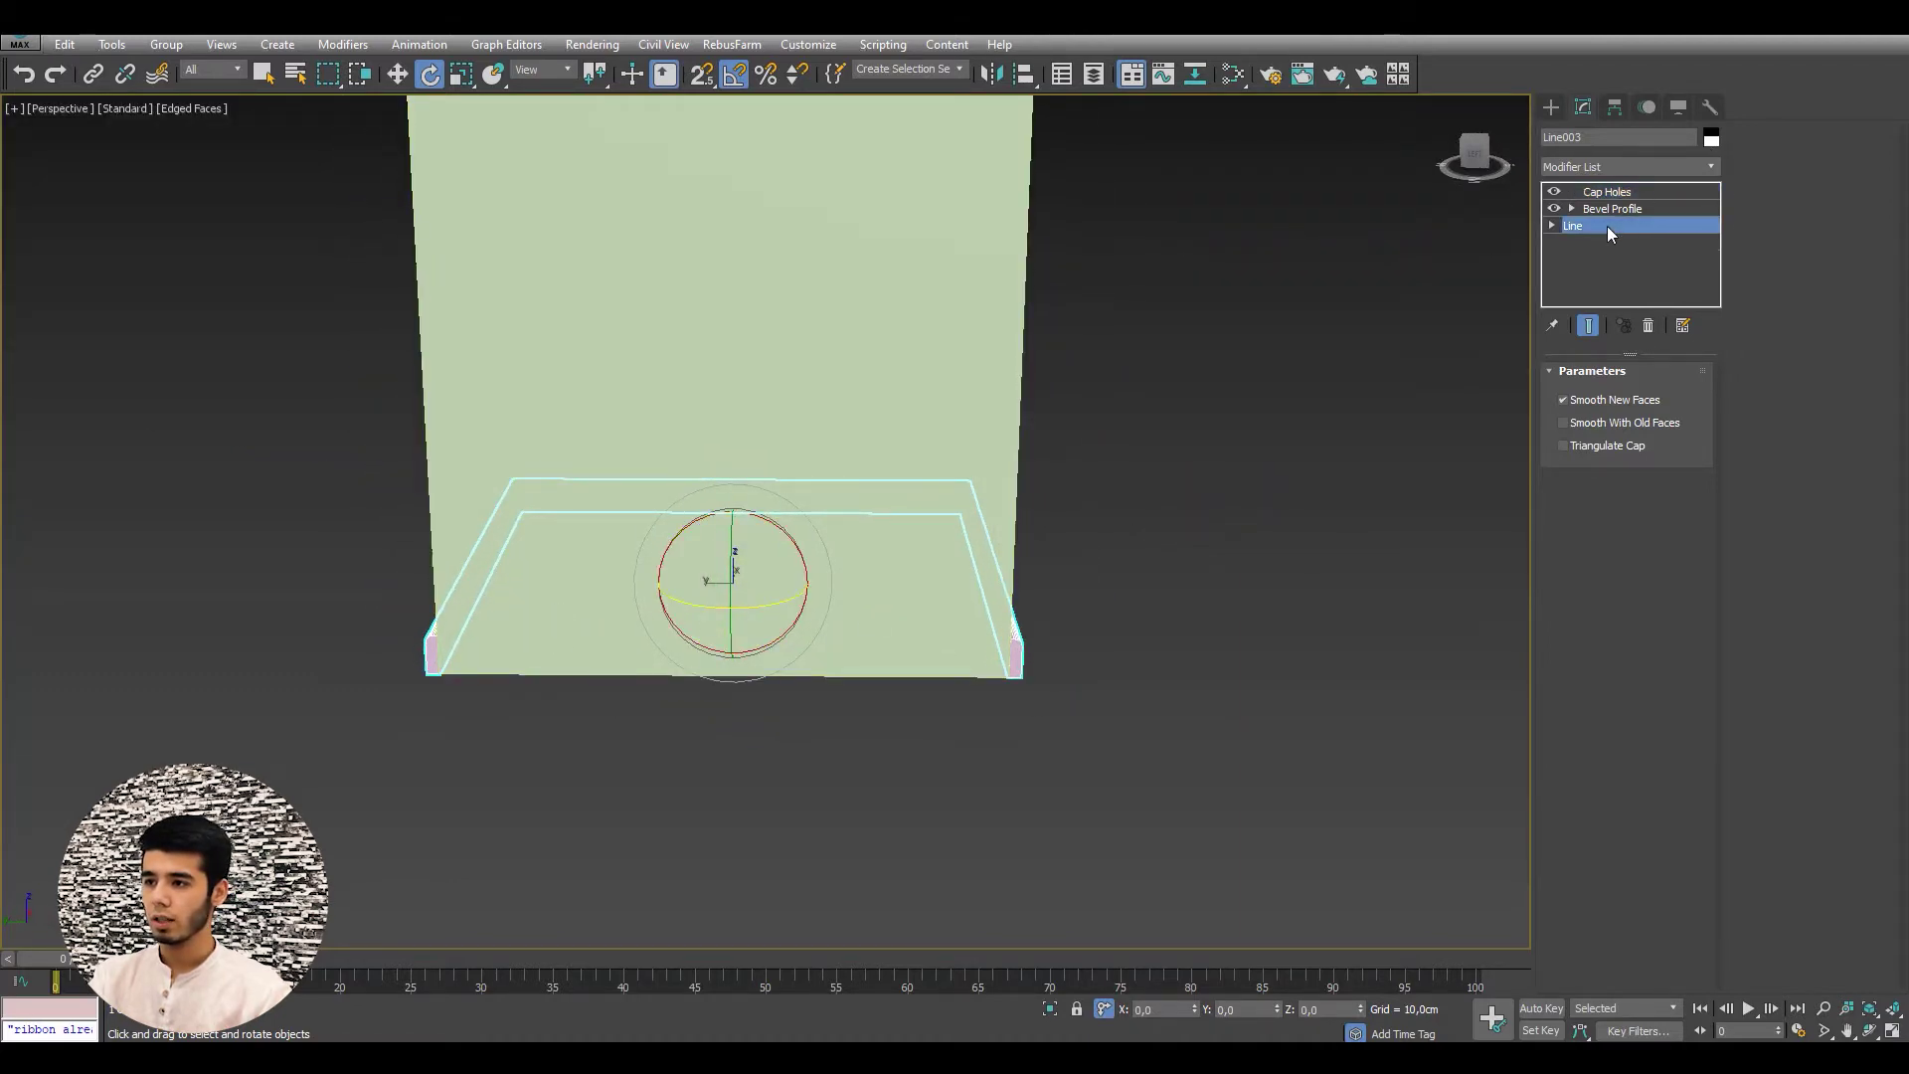
pyautogui.click(1600, 195)
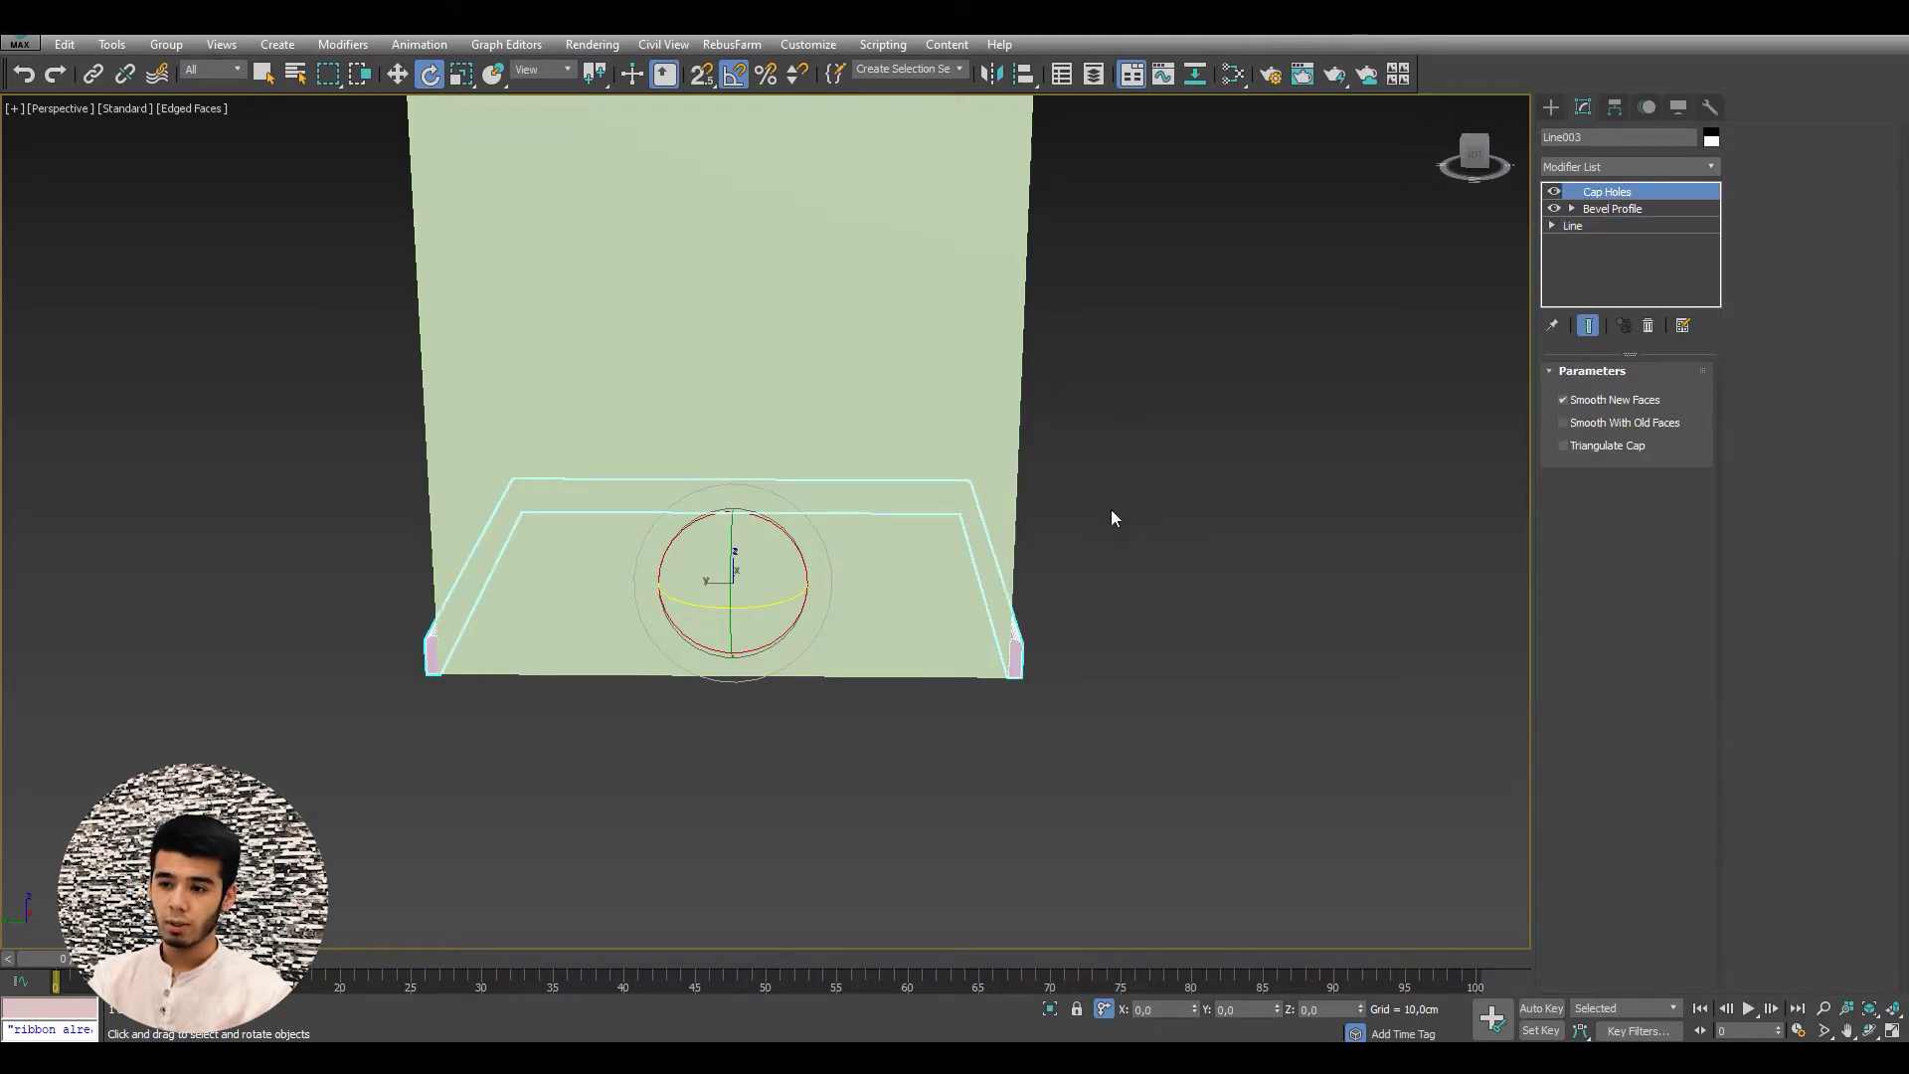
pyautogui.keyDown('alt'); pyautogui.moveTo(1077, 527); pyautogui.dragTo(879, 541, button='middle'); pyautogui.keyUp('alt')
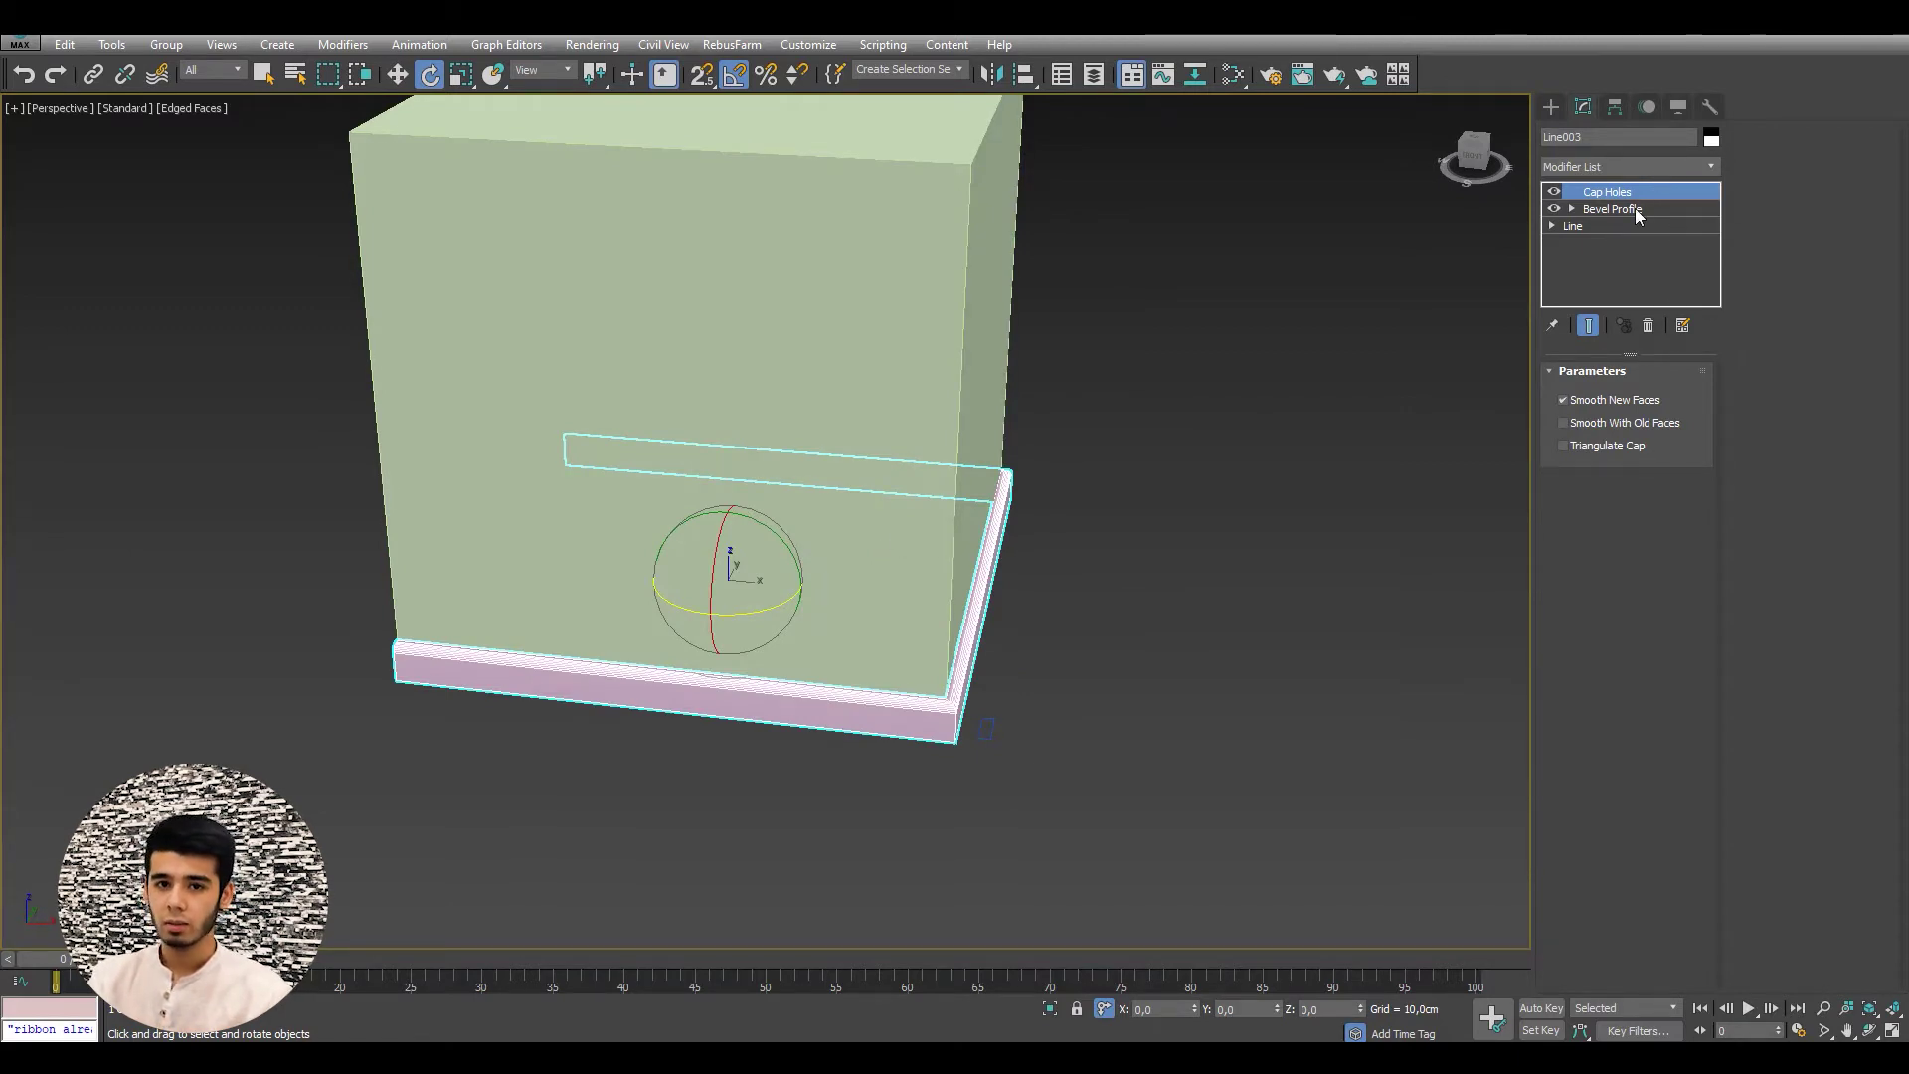
pyautogui.rightClick(879, 733)
pyautogui.moveTo(955, 946)
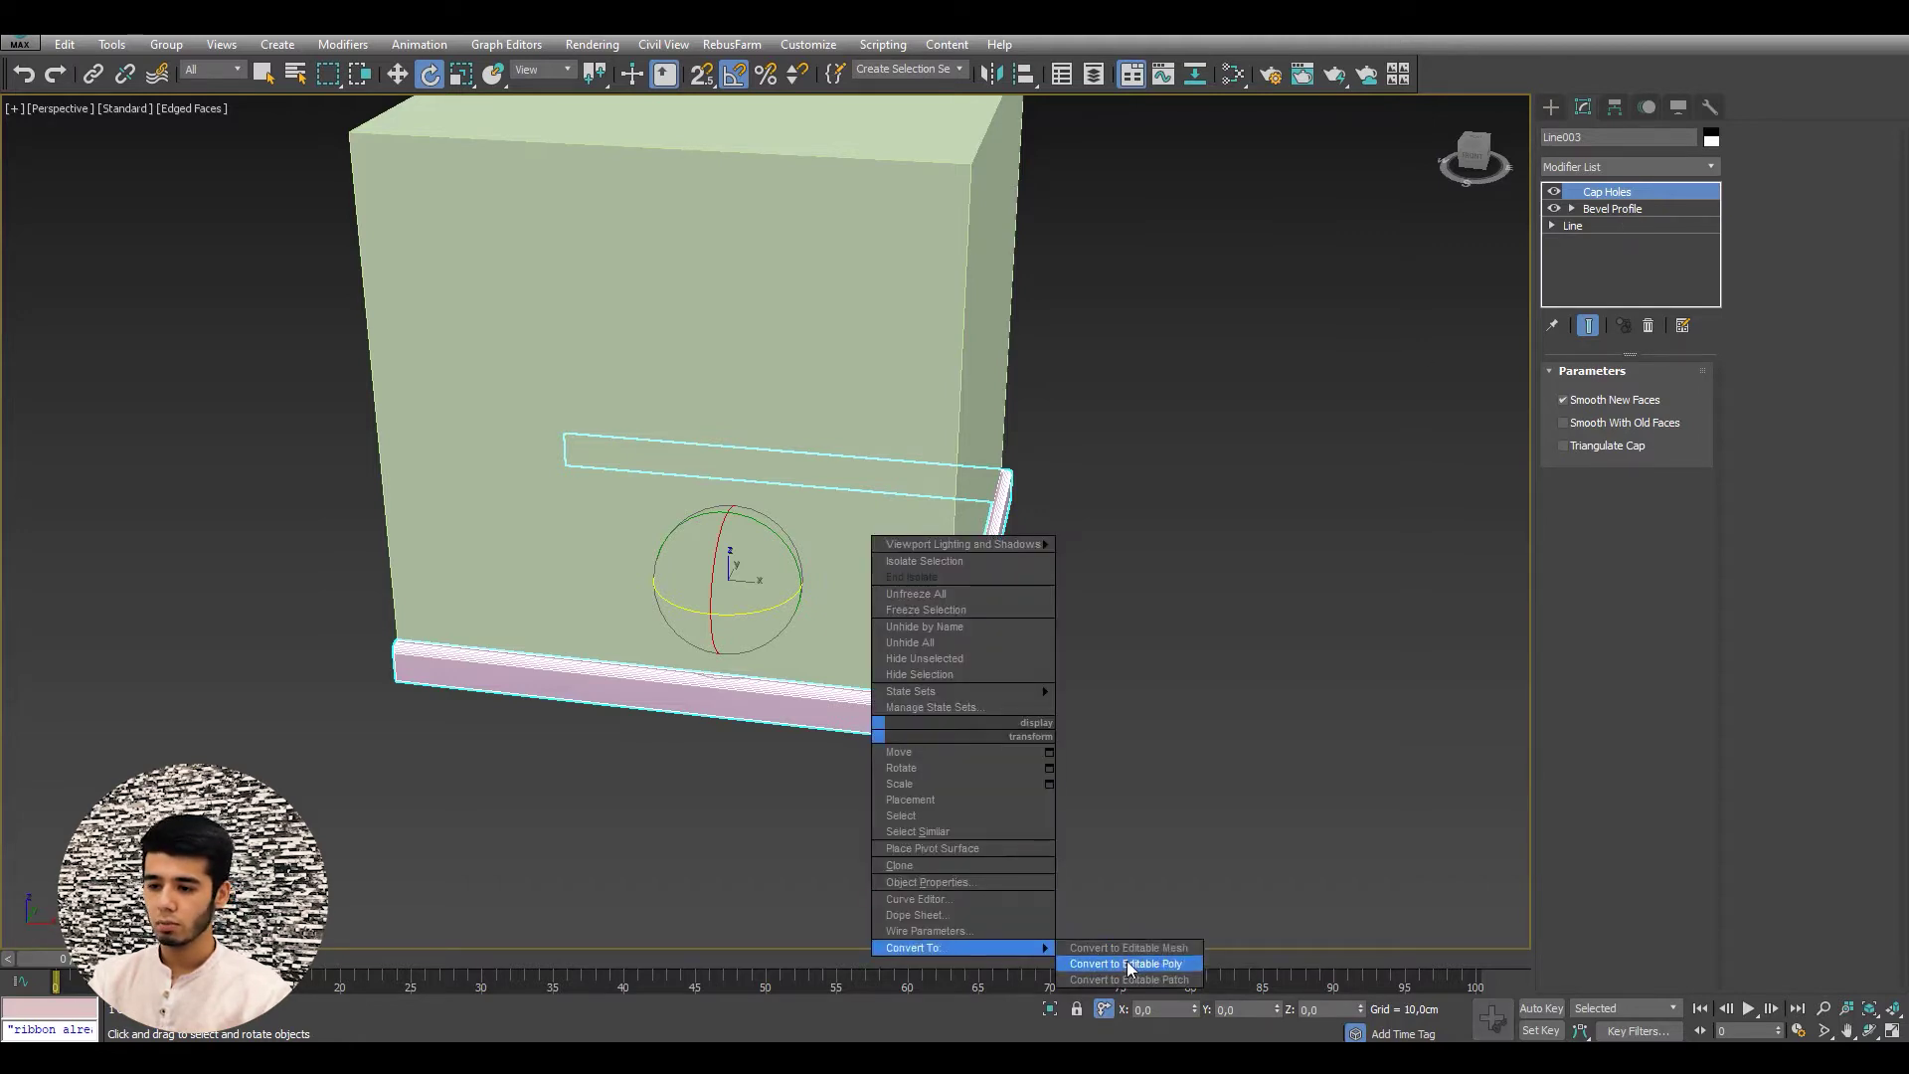
pyautogui.click(1129, 963)
pyautogui.keyDown('alt'); pyautogui.moveTo(980, 843); pyautogui.dragTo(1012, 674, button='middle'); pyautogui.keyUp('alt')
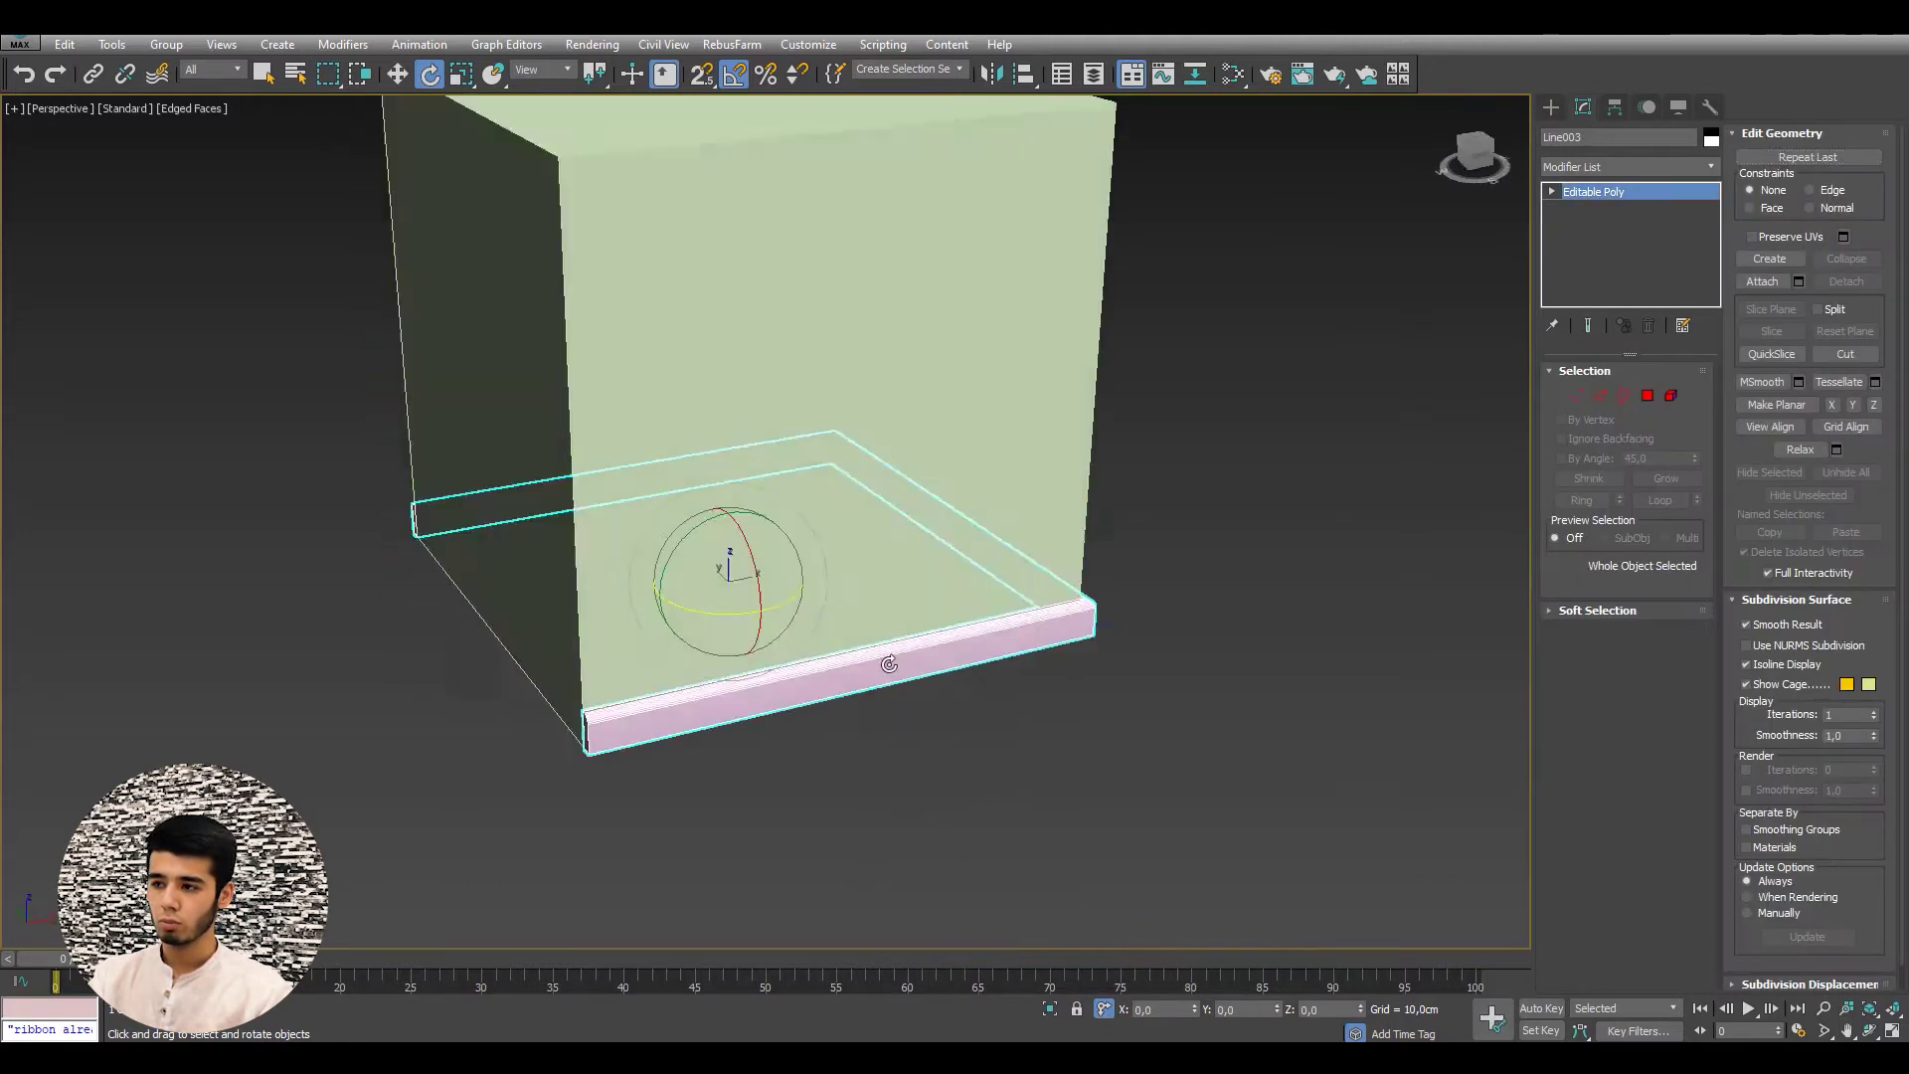
pyautogui.hotkey('shift', 'z')
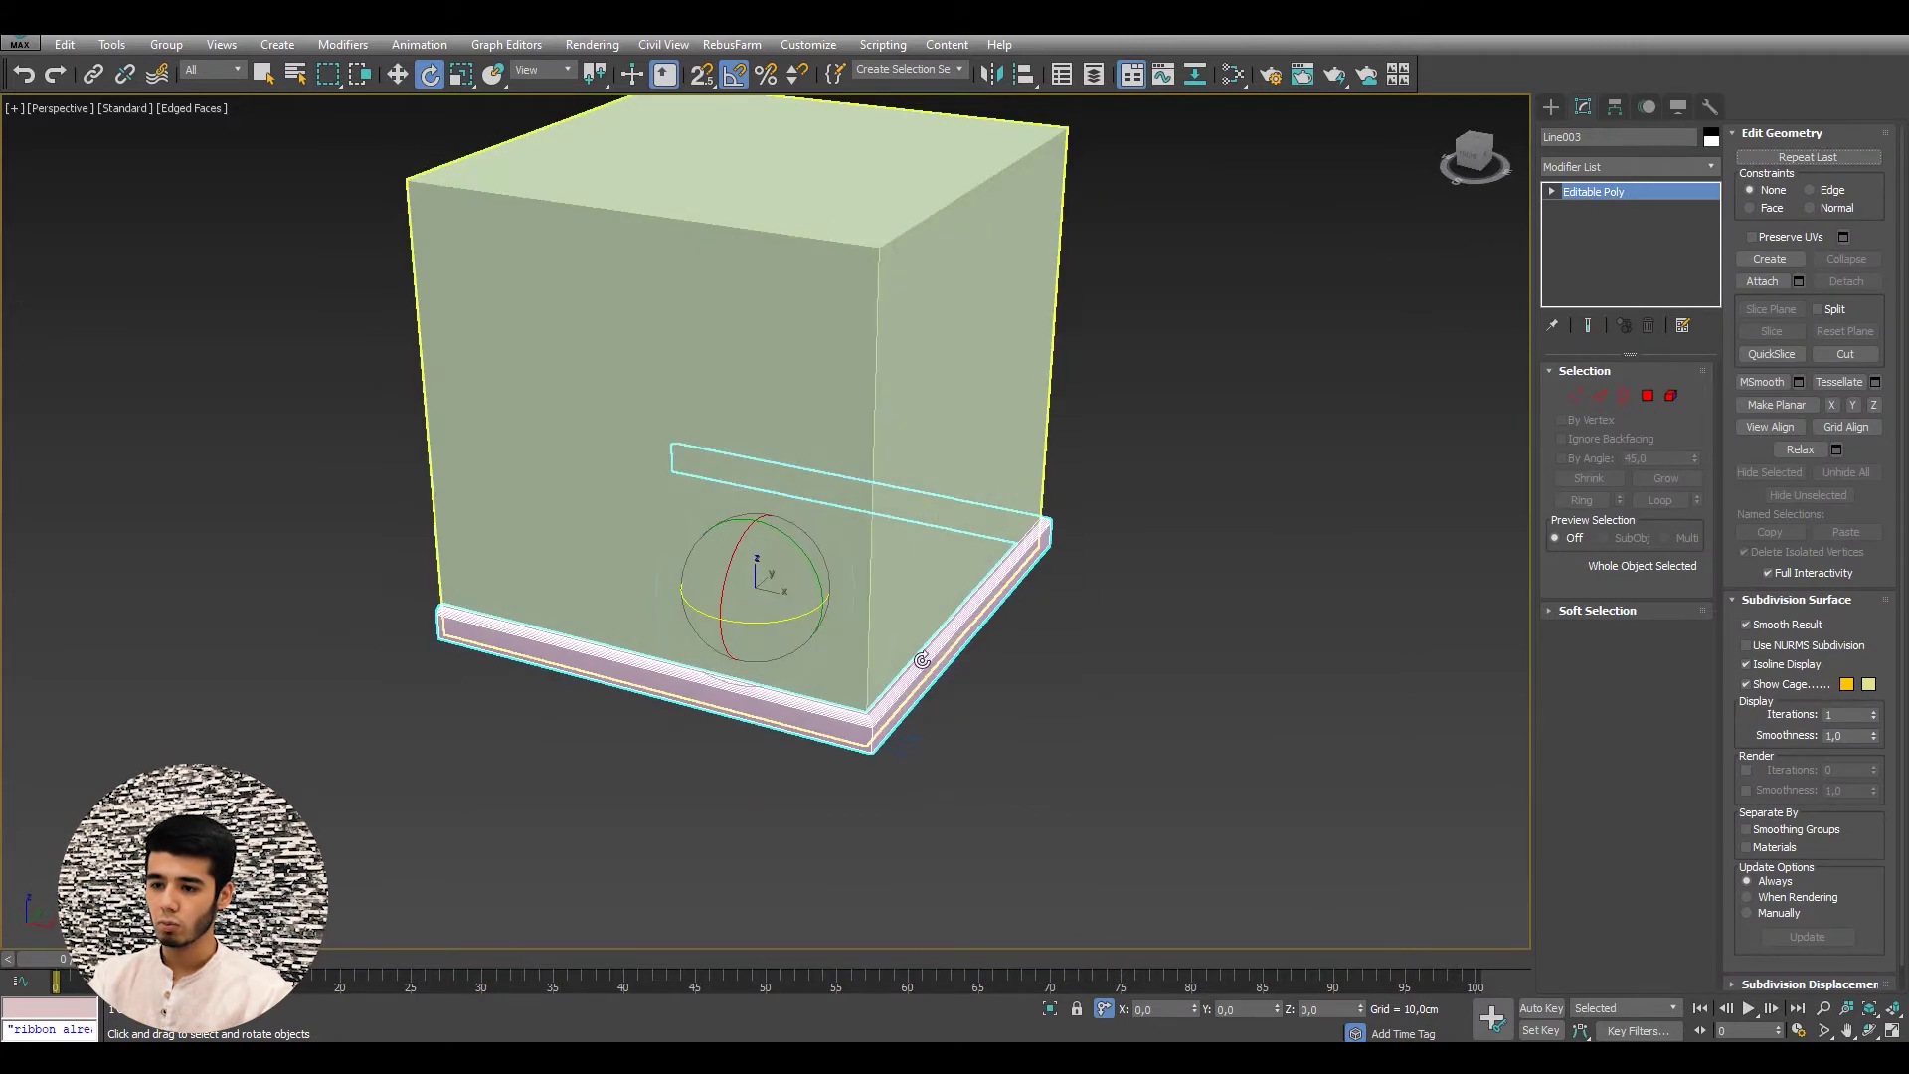
pyautogui.hotkey('ctrl', 'z')
# - Enter Vertex sub-object level on the base Line and check its corner vertices
pyautogui.click(1599, 225)
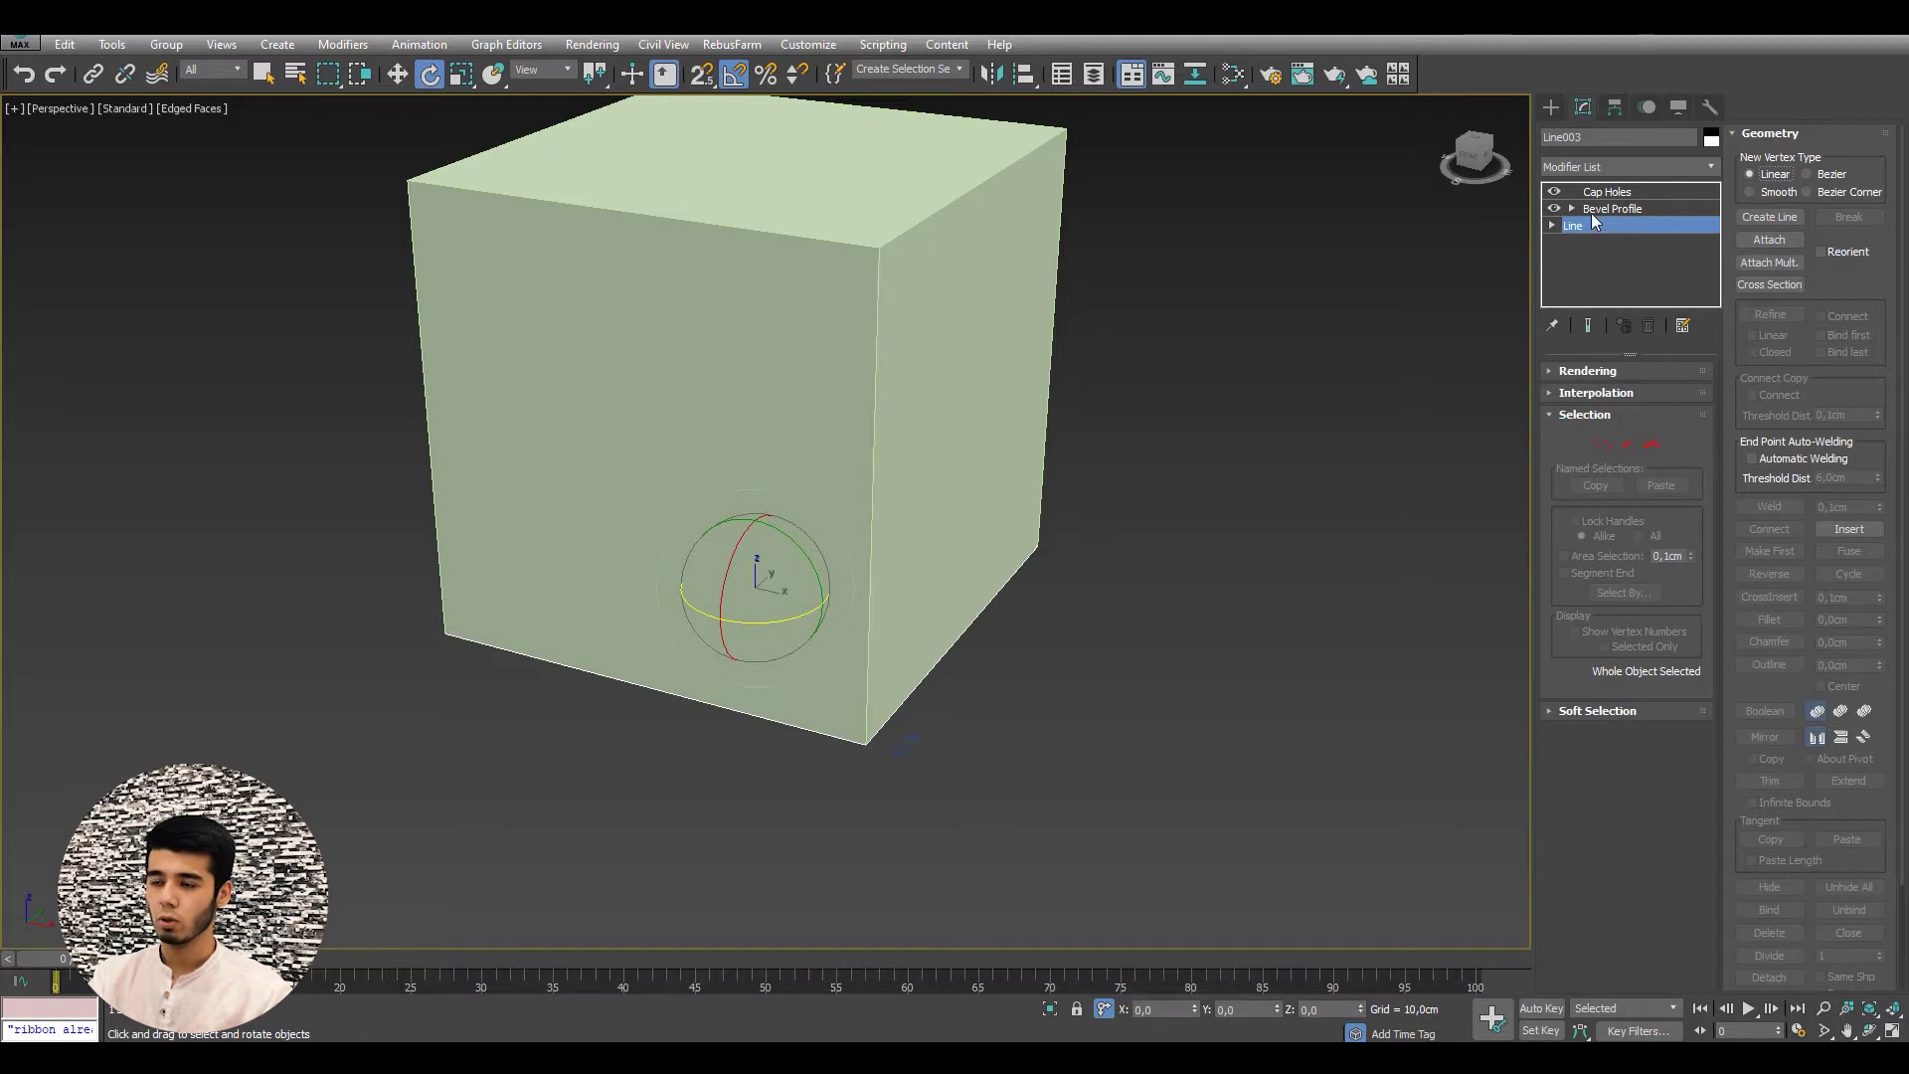
pyautogui.click(1604, 445)
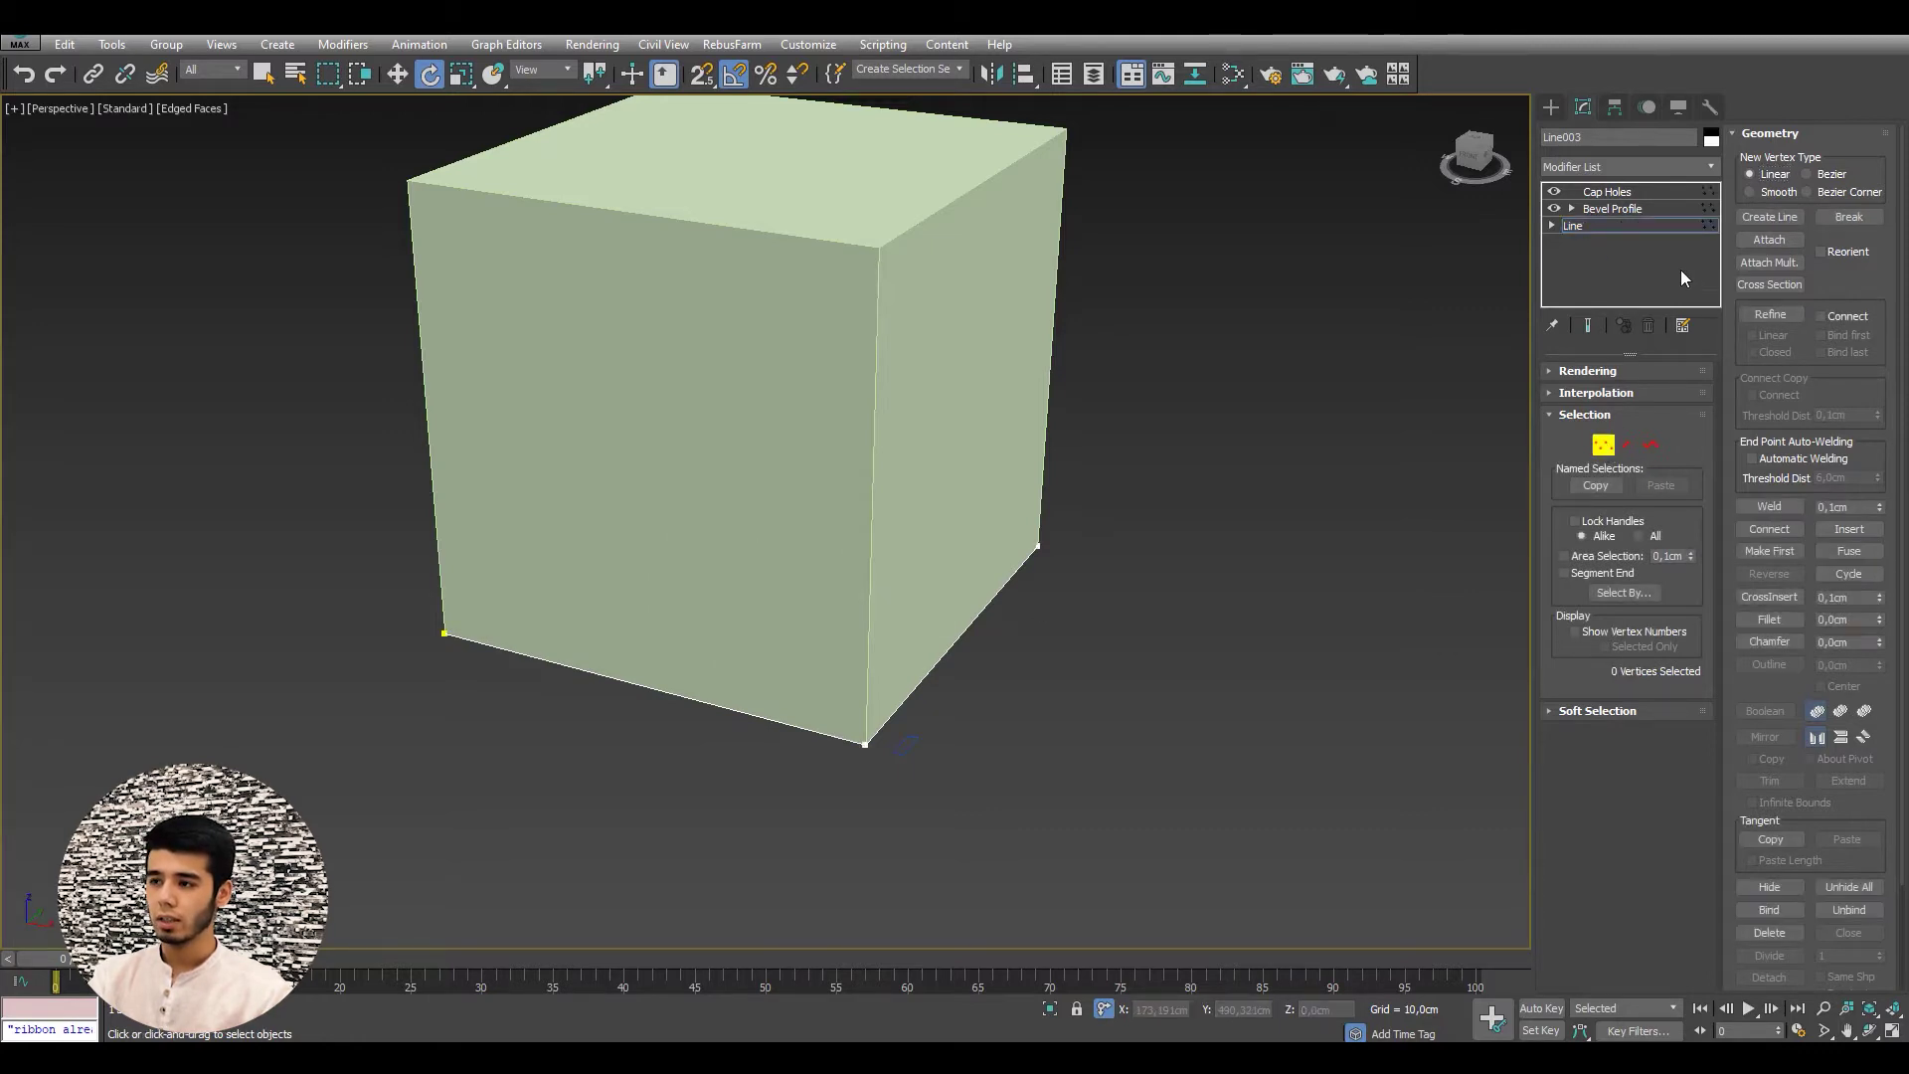
pyautogui.keyDown('alt'); pyautogui.moveTo(737, 537); pyautogui.dragTo(964, 536, button='middle'); pyautogui.keyUp('alt')
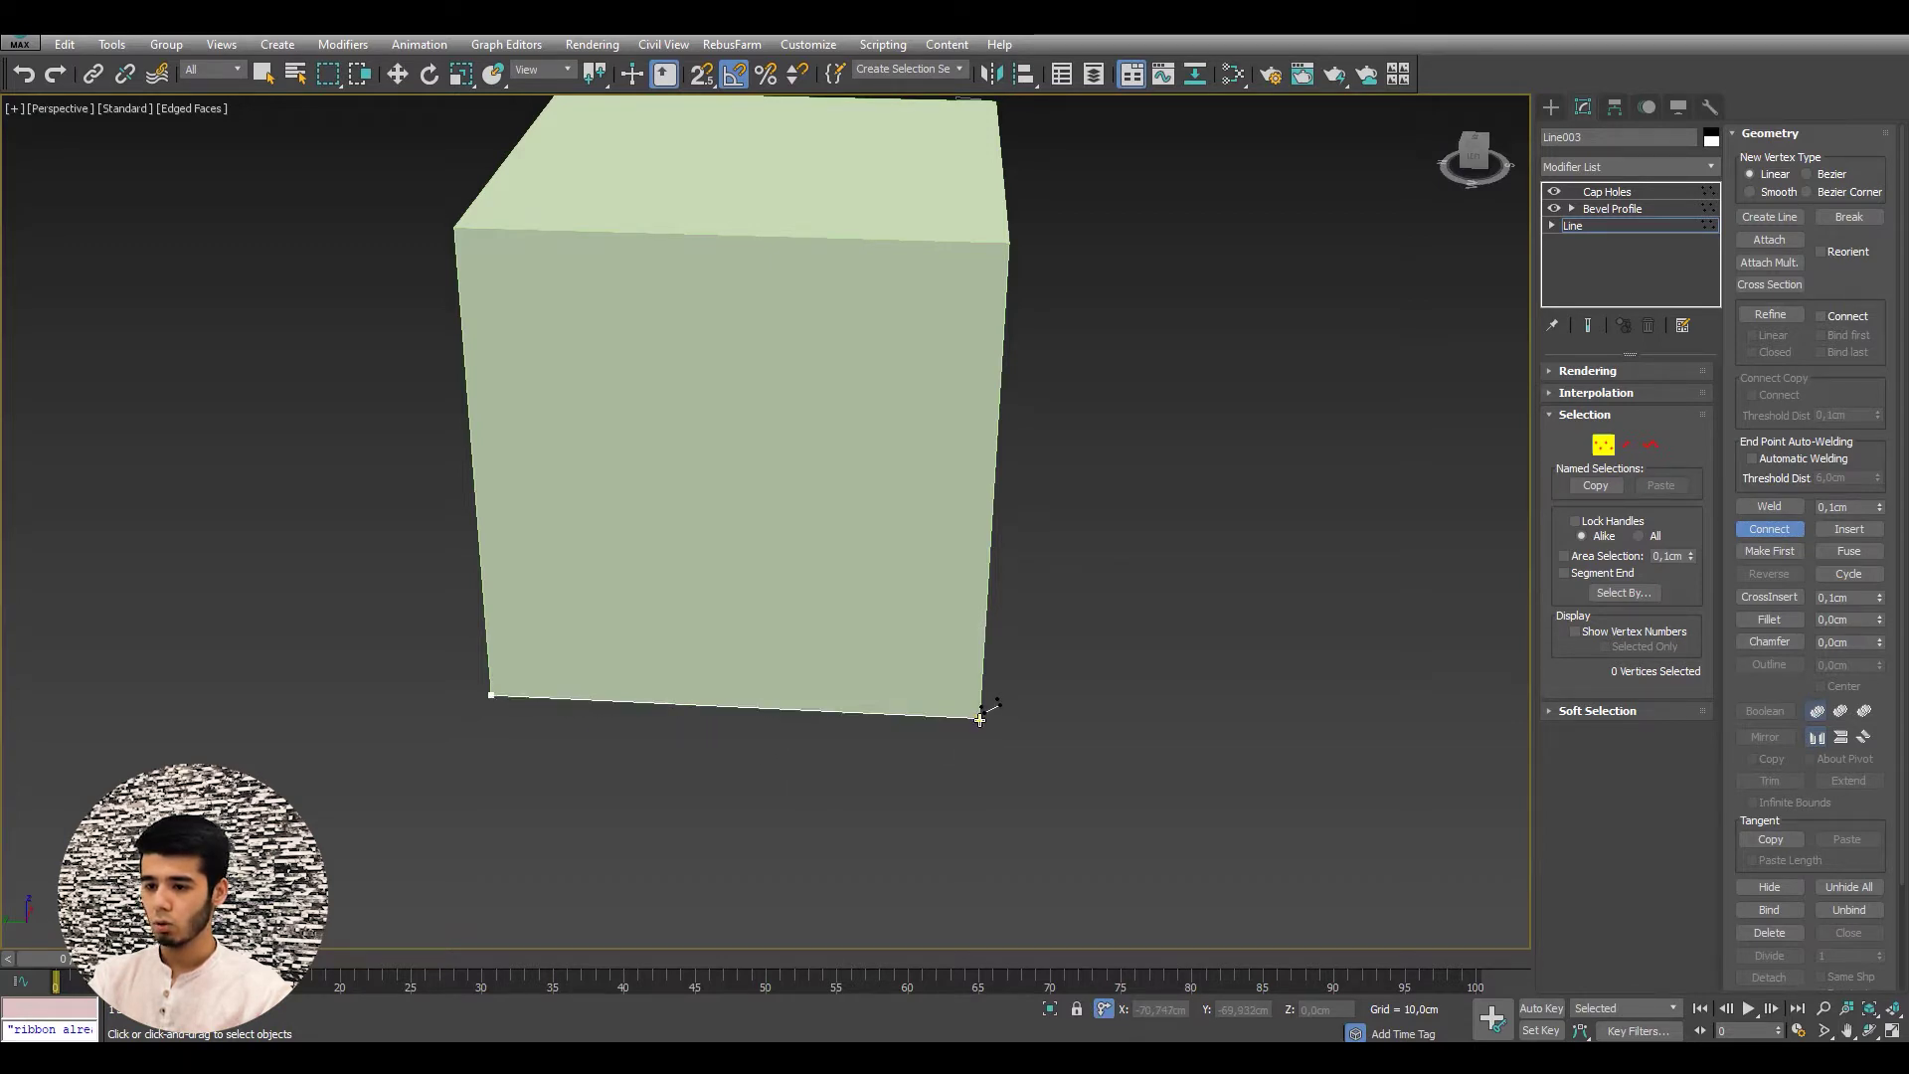
pyautogui.moveTo(802, 684)
pyautogui.keyDown('alt'); pyautogui.mouseDown(button='middle')
pyautogui.moveTo(677, 664)
pyautogui.moveTo(778, 649)
pyautogui.mouseUp(button='middle'); pyautogui.keyUp('alt')
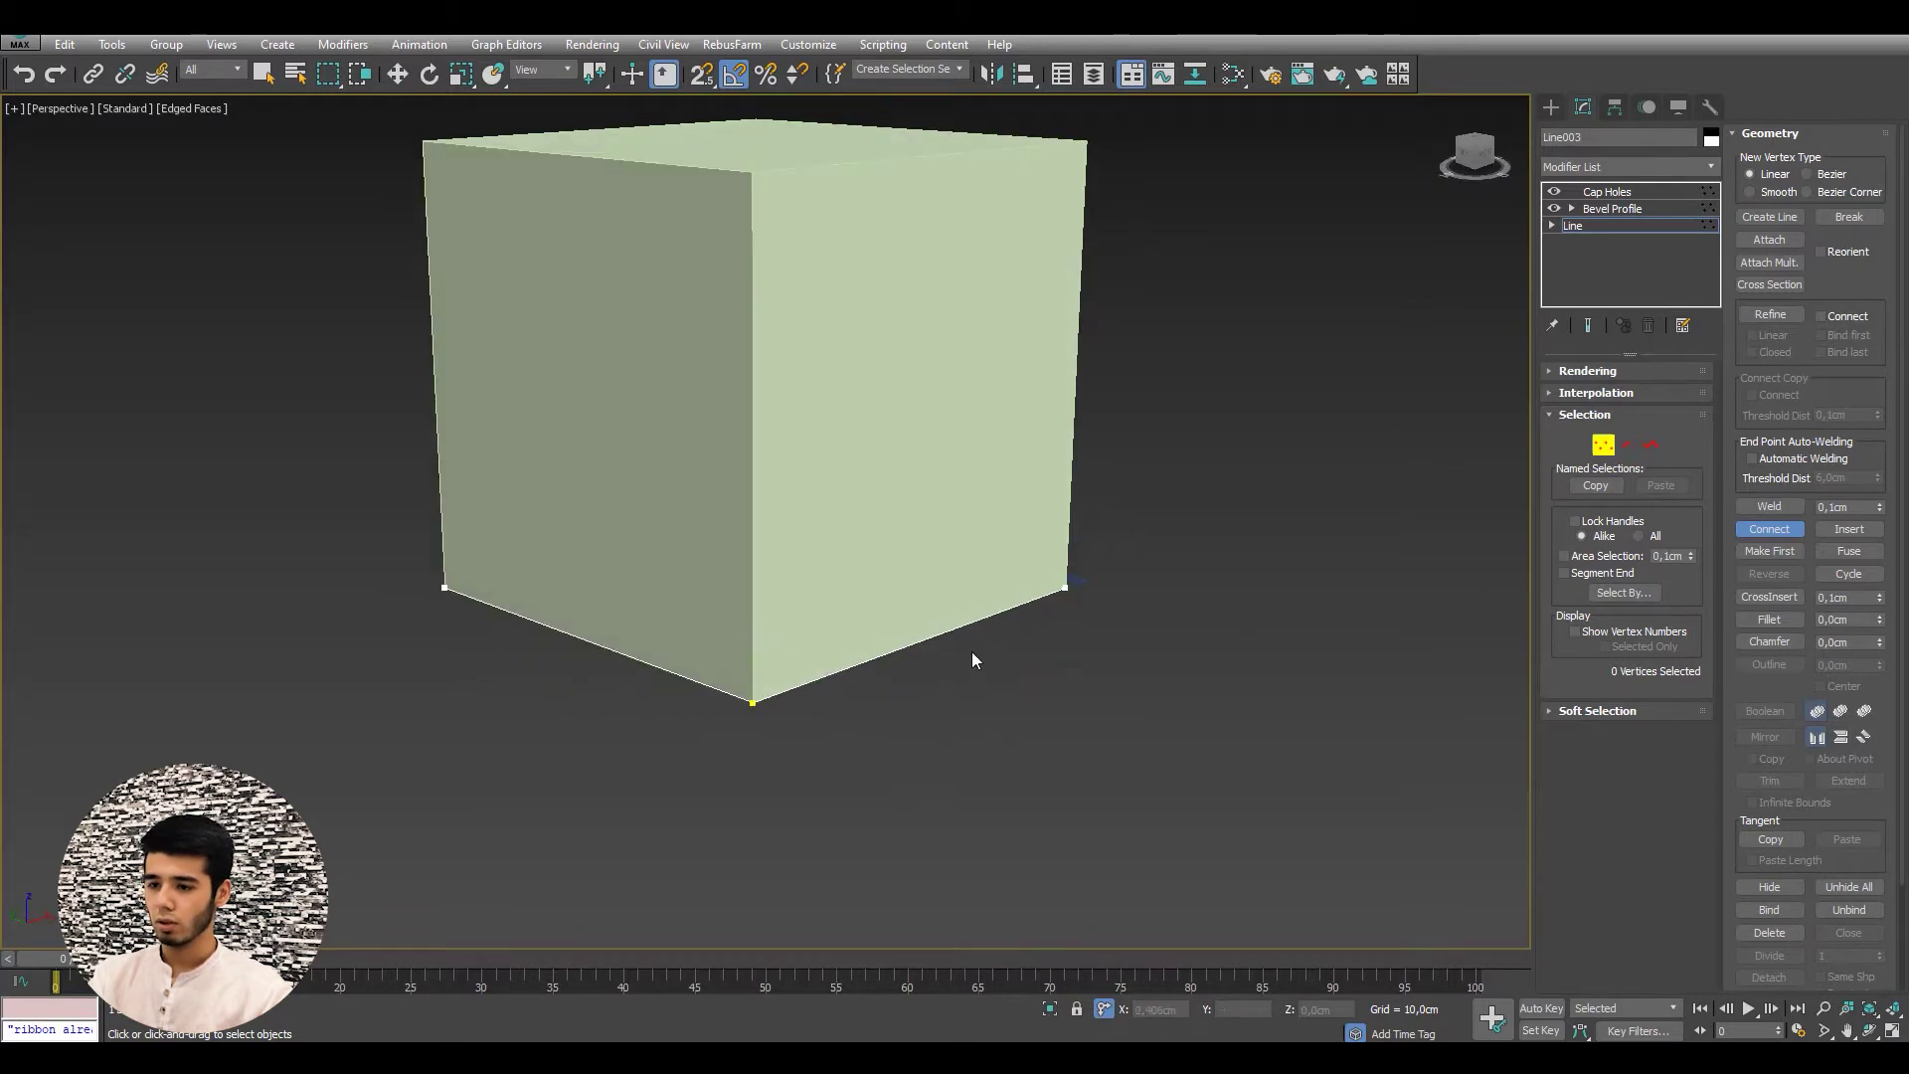
pyautogui.press('w')
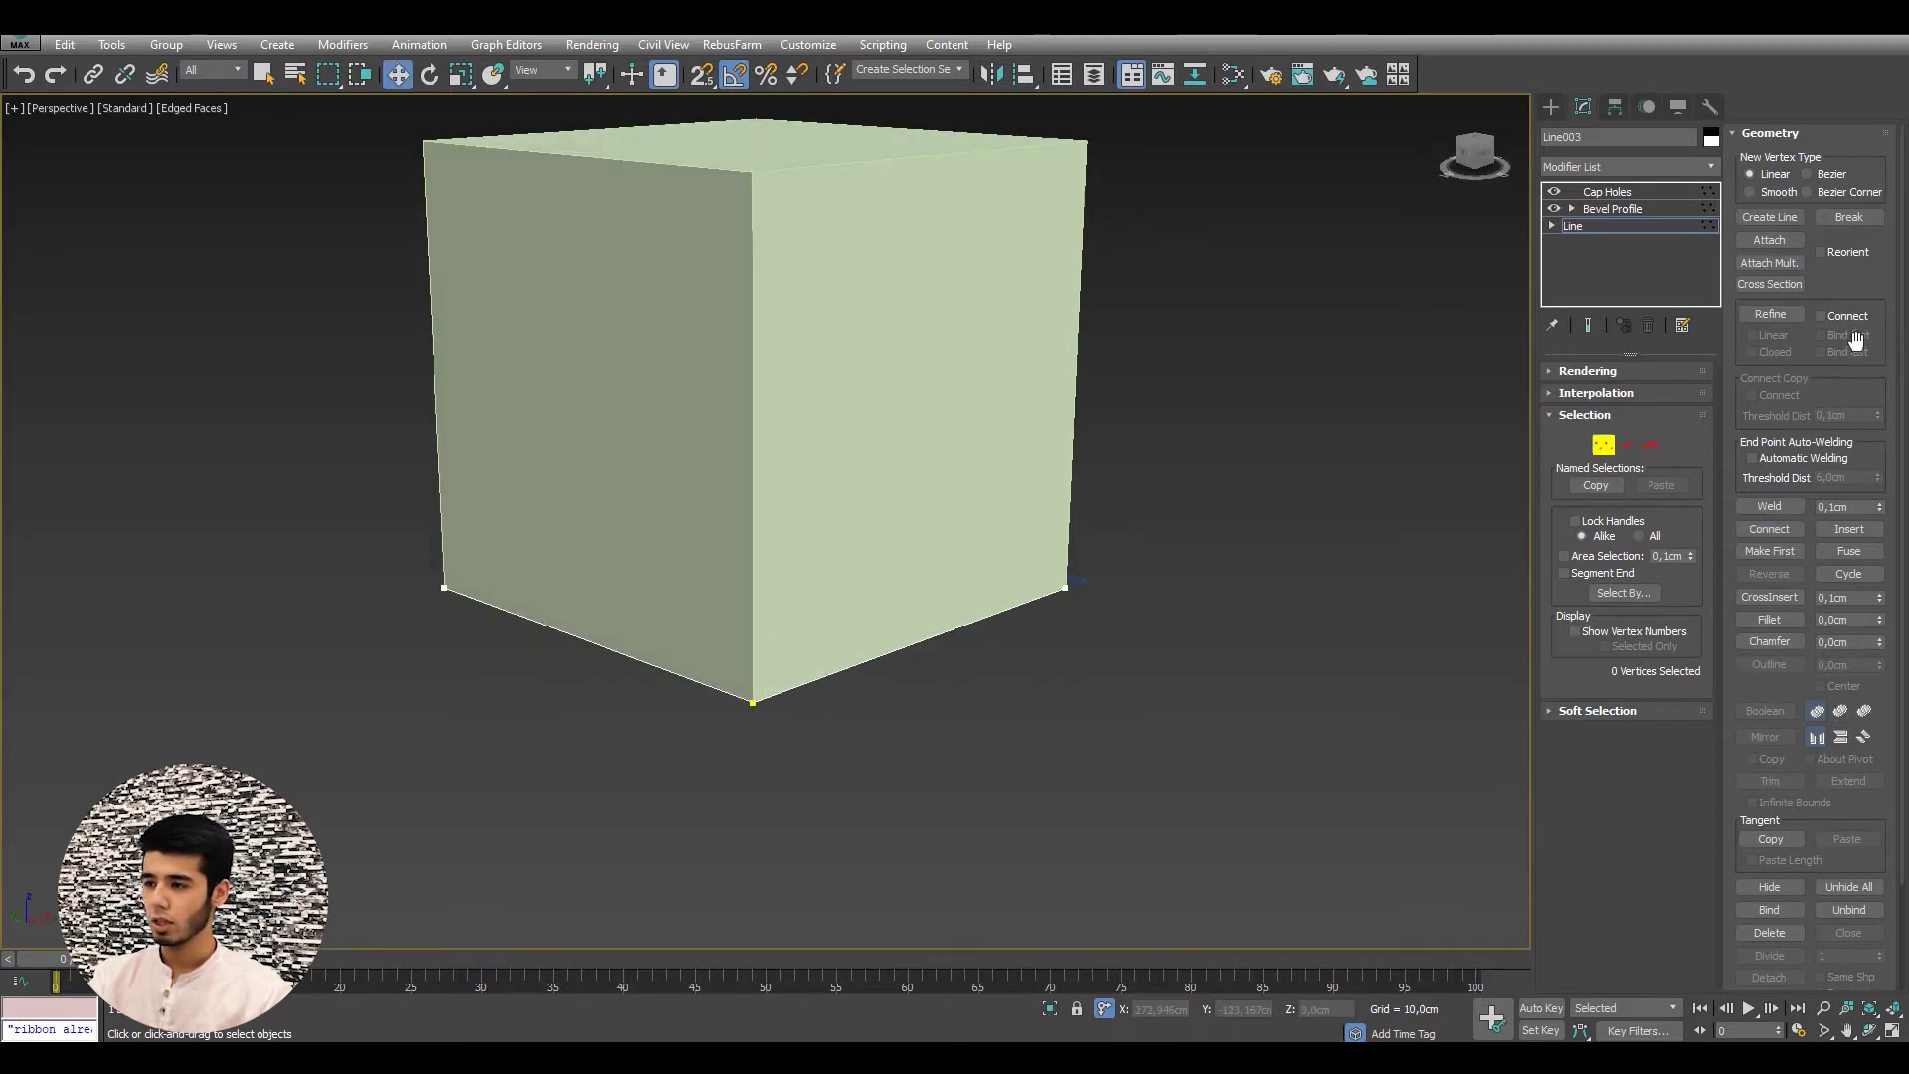
# - Return to the top of the stack and delete Cap Holes from Line003
pyautogui.click(1603, 446)
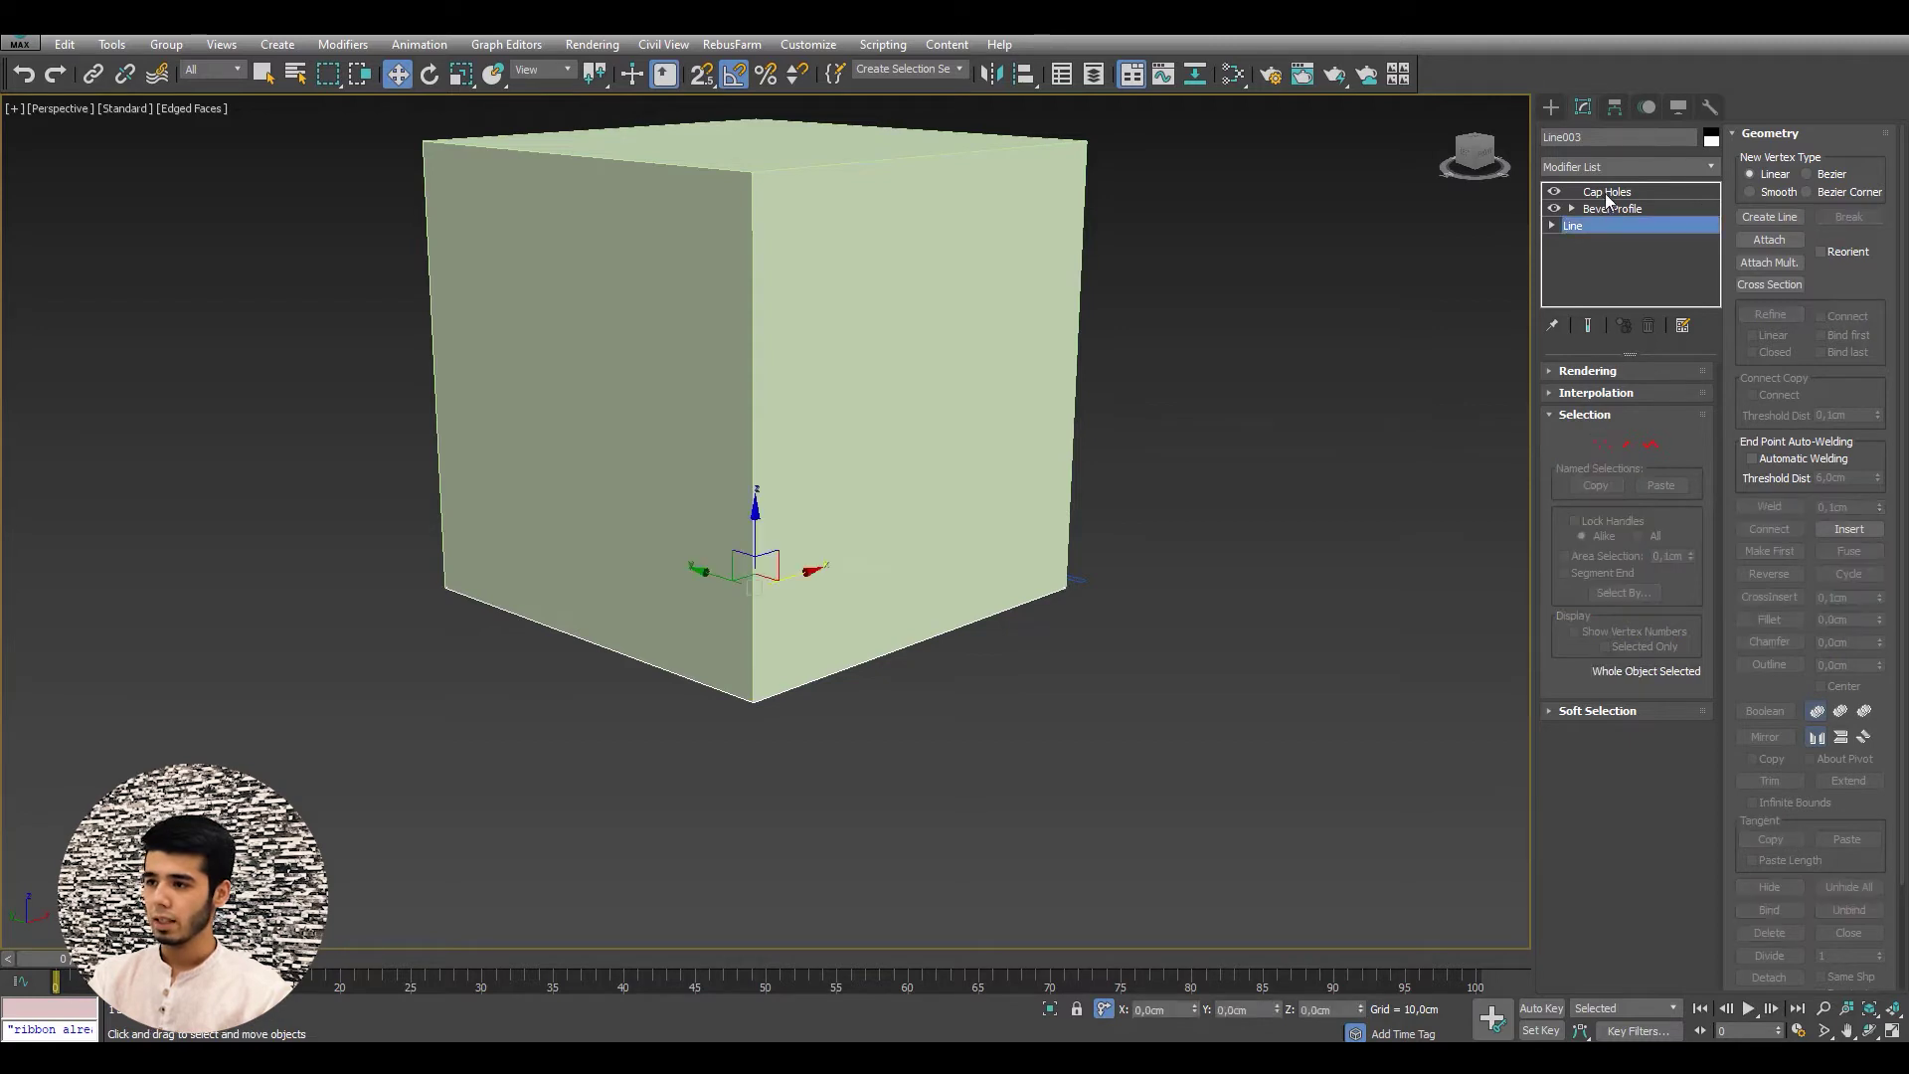
pyautogui.click(1610, 199)
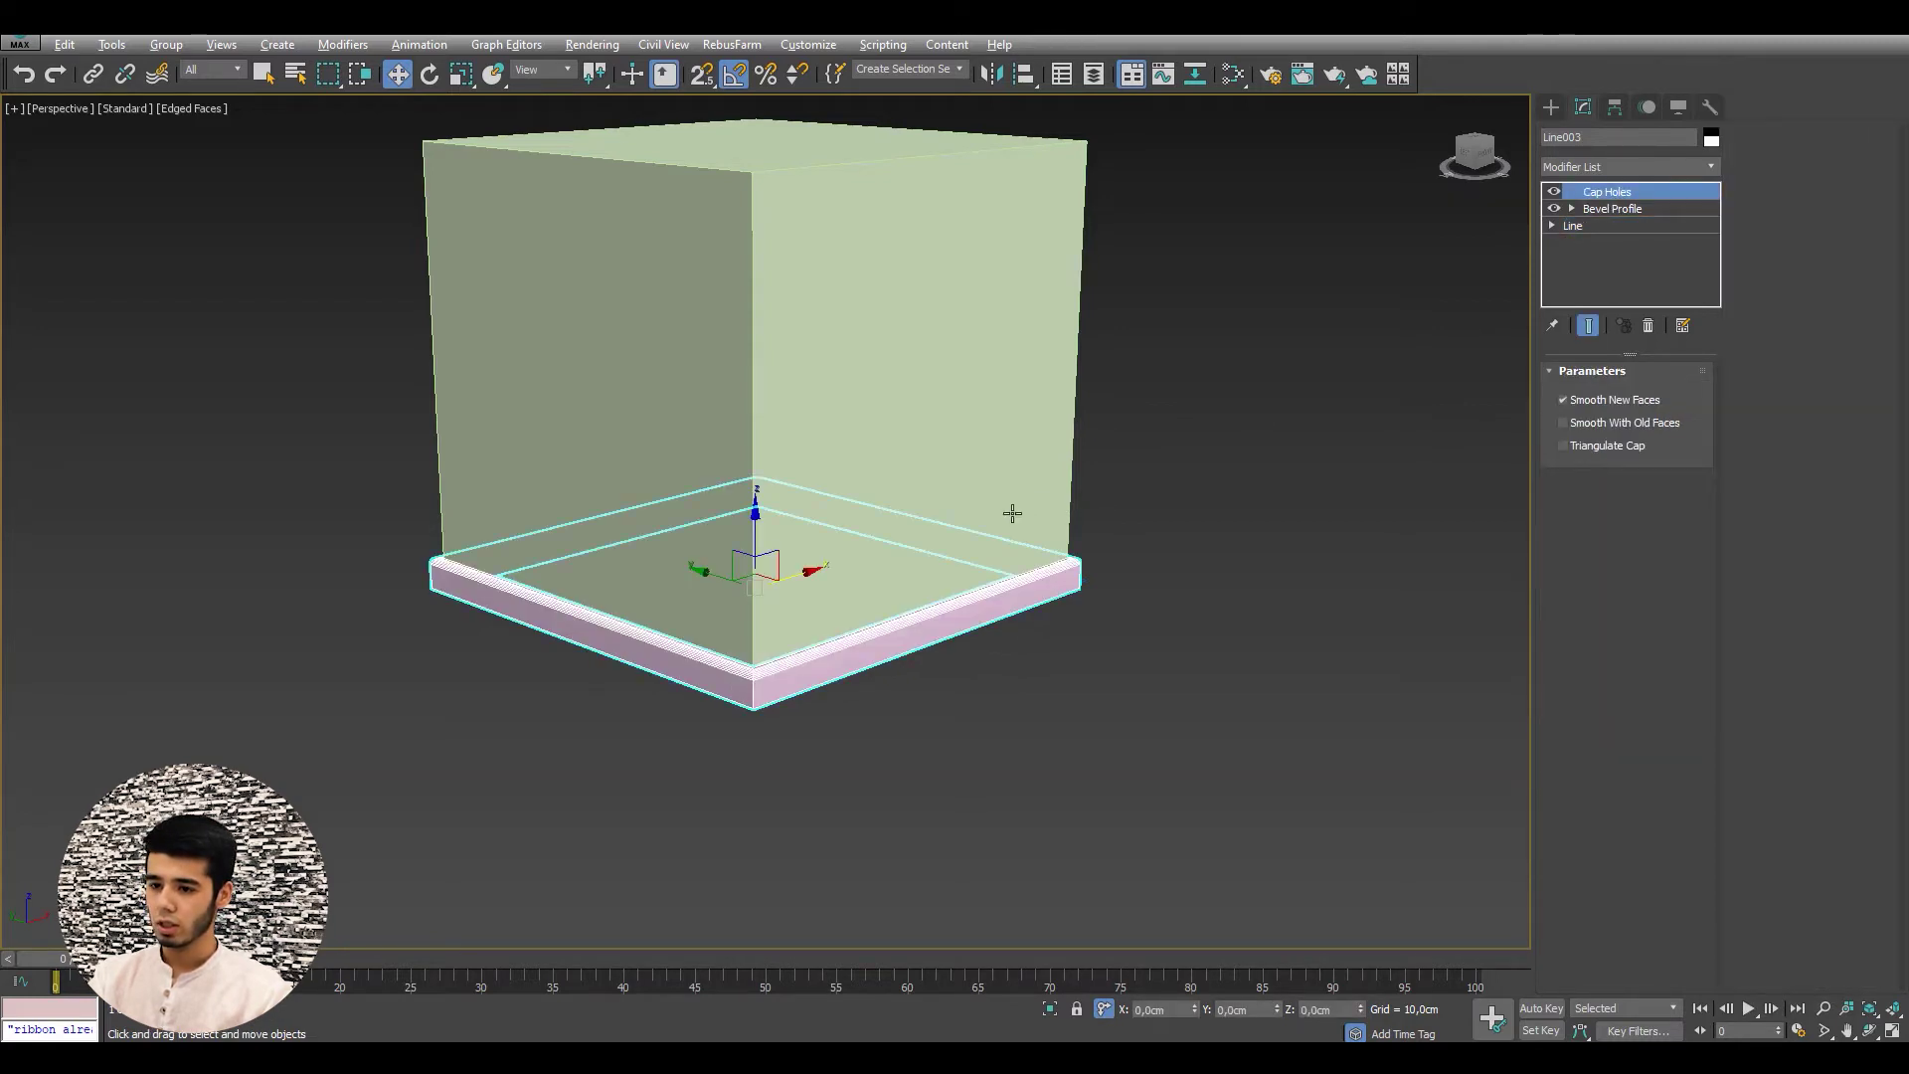
pyautogui.keyDown('alt'); pyautogui.moveTo(1009, 511); pyautogui.dragTo(683, 504, button='middle'); pyautogui.keyUp('alt')
pyautogui.scroll(5, 791, 577)
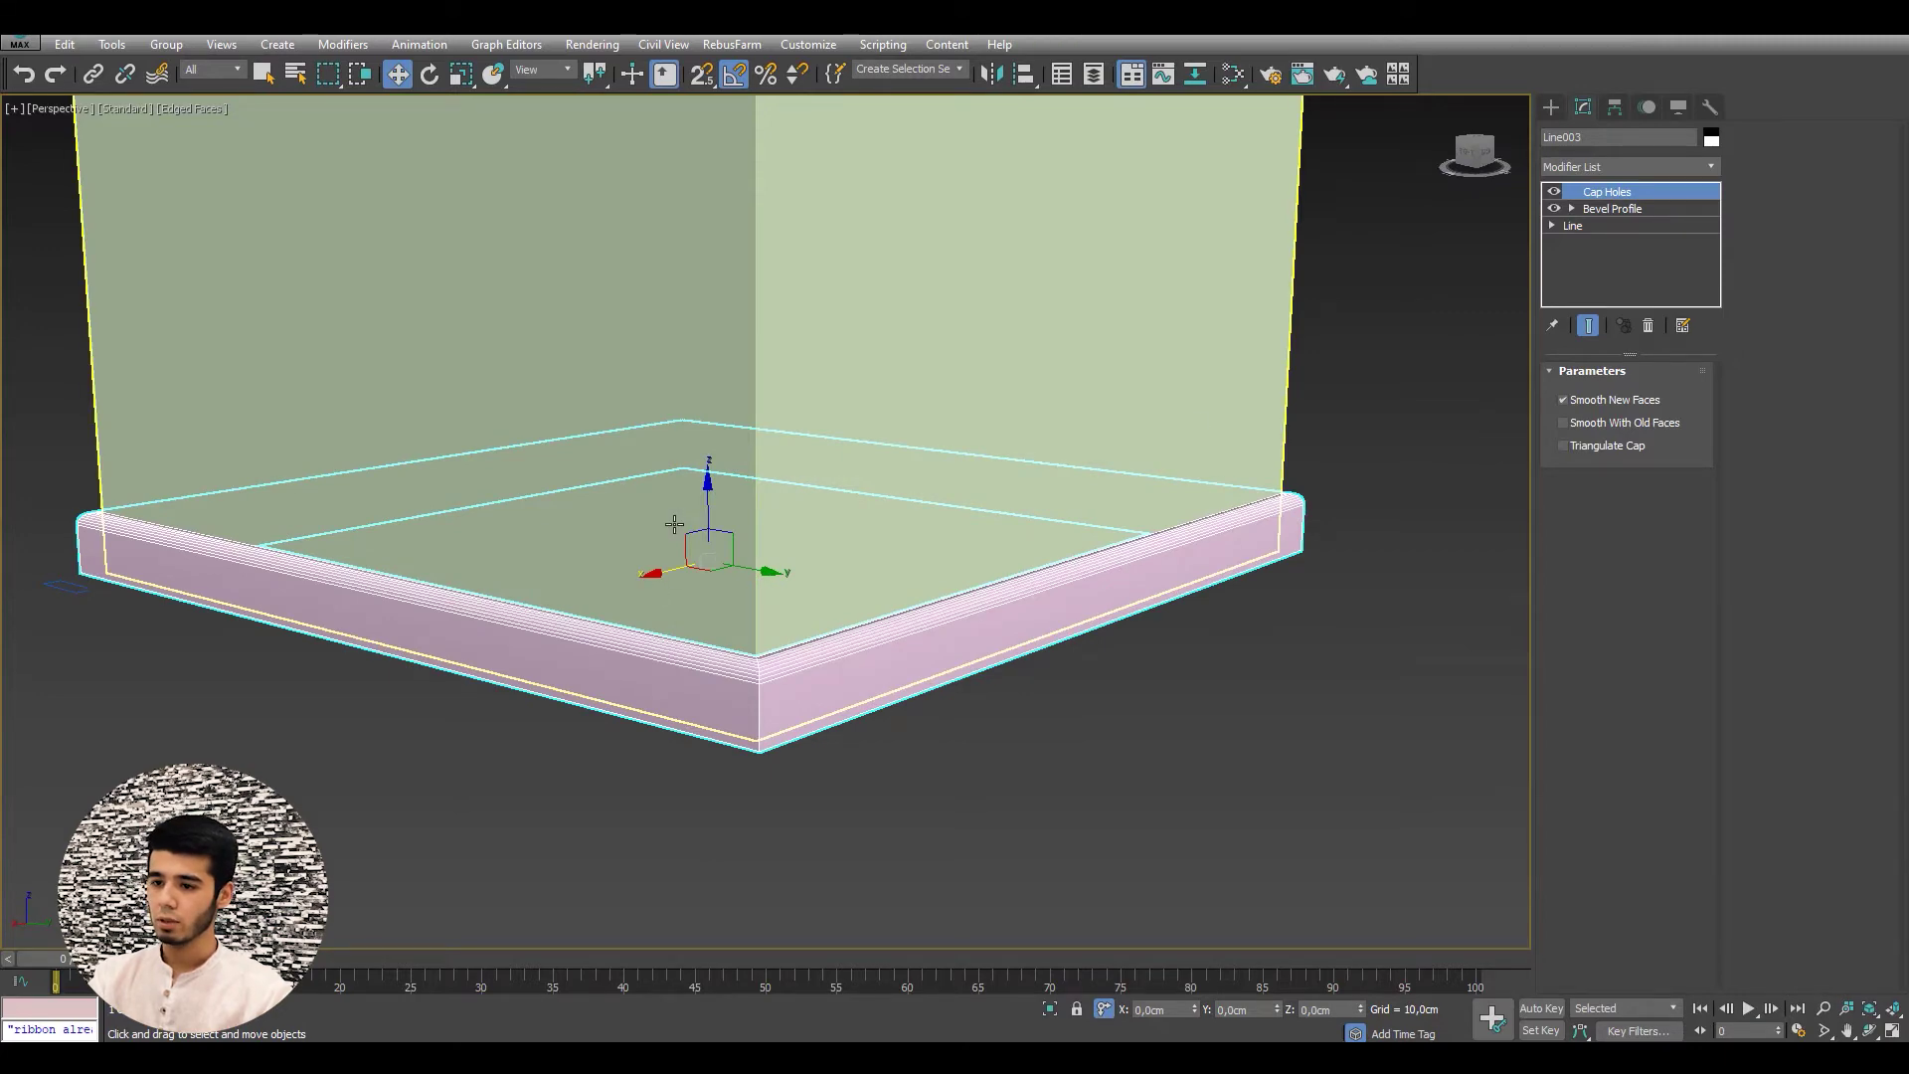
pyautogui.moveTo(676, 524)
pyautogui.keyDown('alt'); pyautogui.mouseDown(button='middle')
pyautogui.moveTo(443, 538)
pyautogui.moveTo(1043, 517)
pyautogui.mouseUp(button='middle'); pyautogui.keyUp('alt')
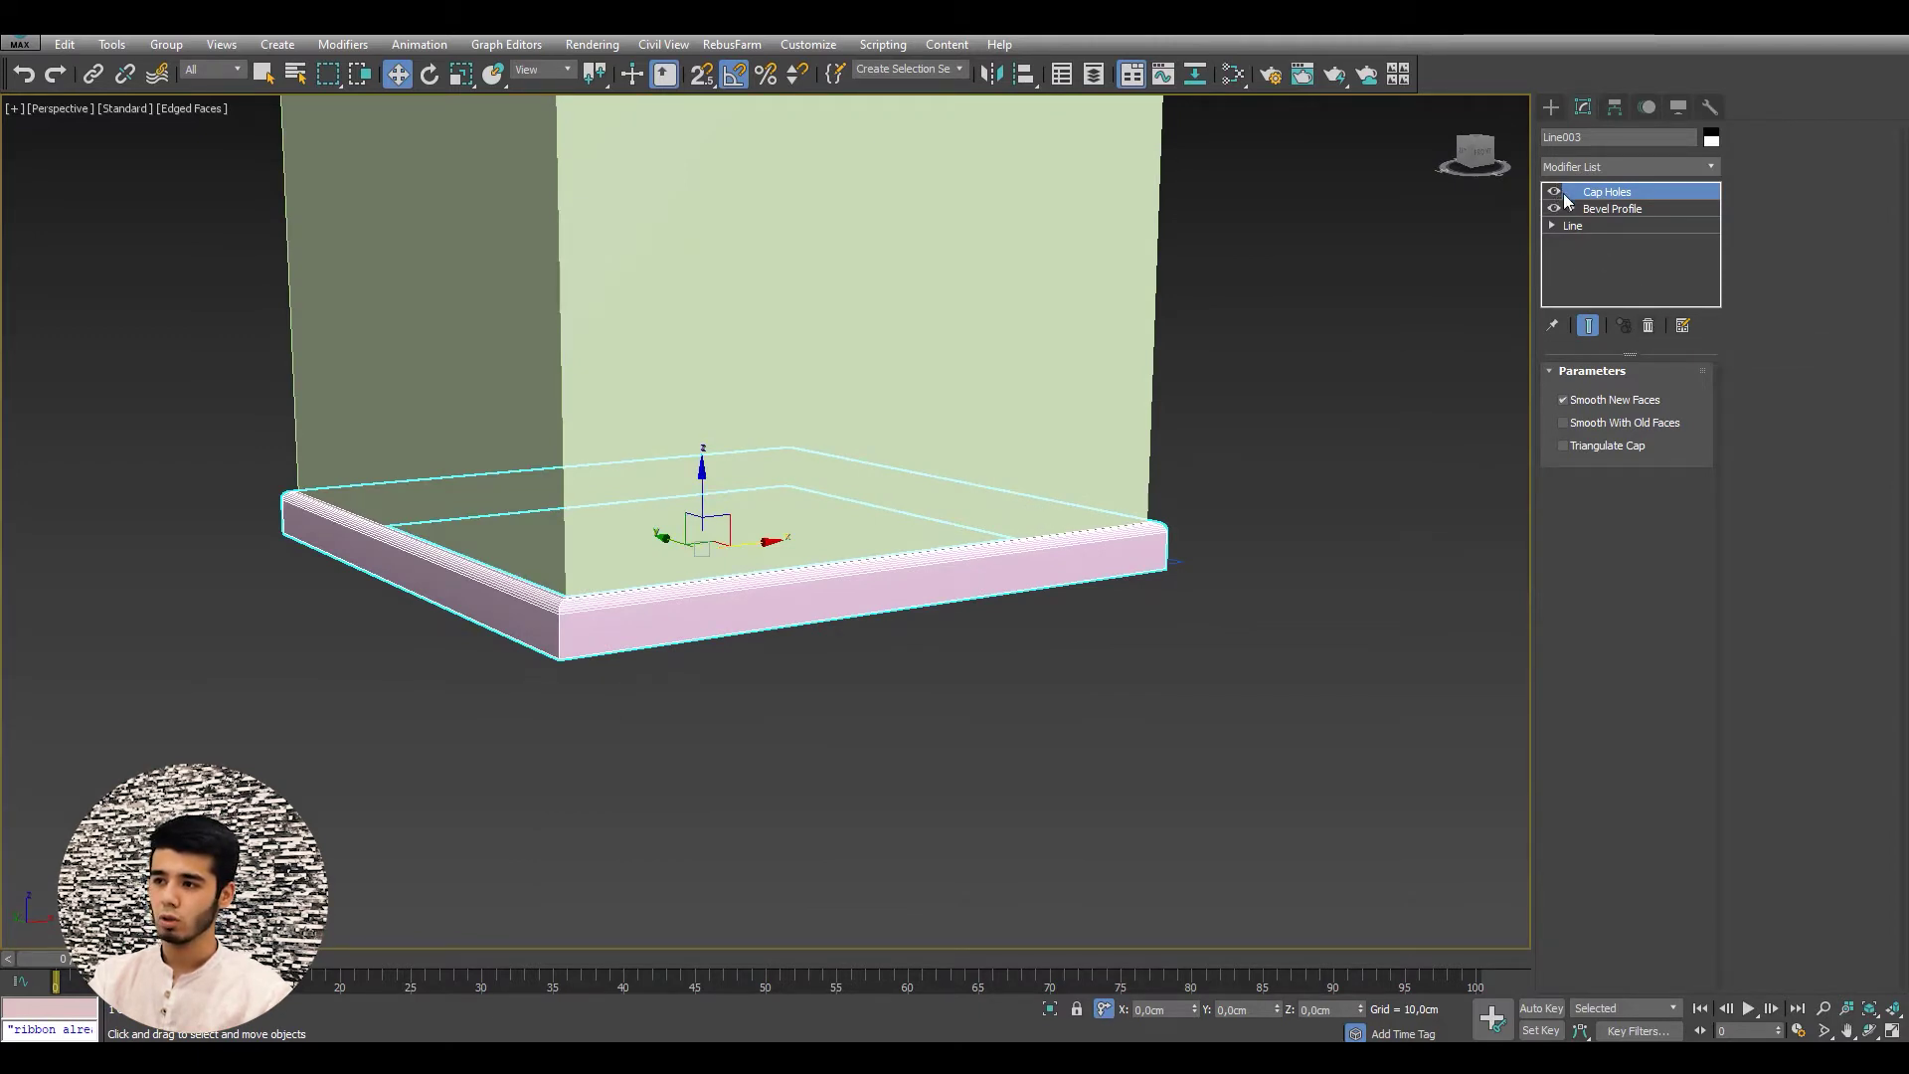
pyautogui.click(1648, 327)
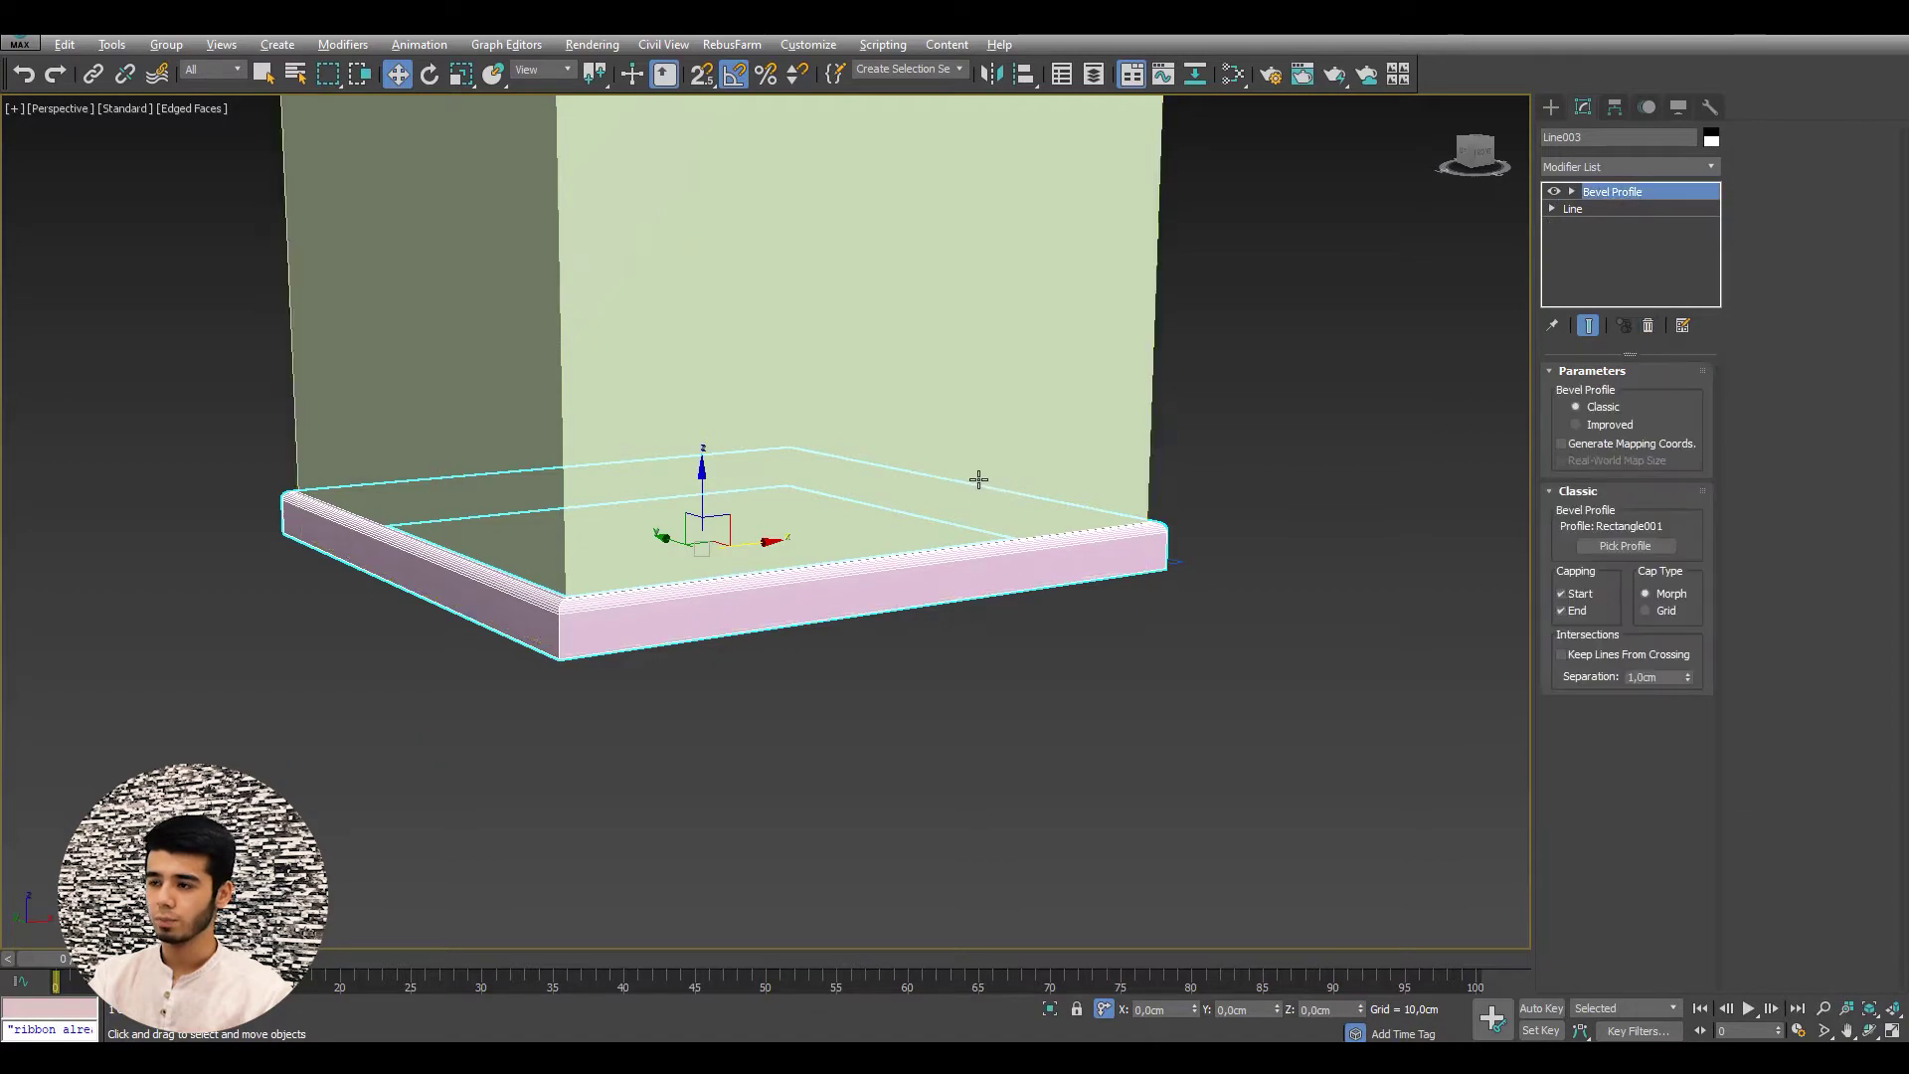
pyautogui.keyDown('alt'); pyautogui.moveTo(980, 478); pyautogui.dragTo(502, 549, button='middle'); pyautogui.keyUp('alt')
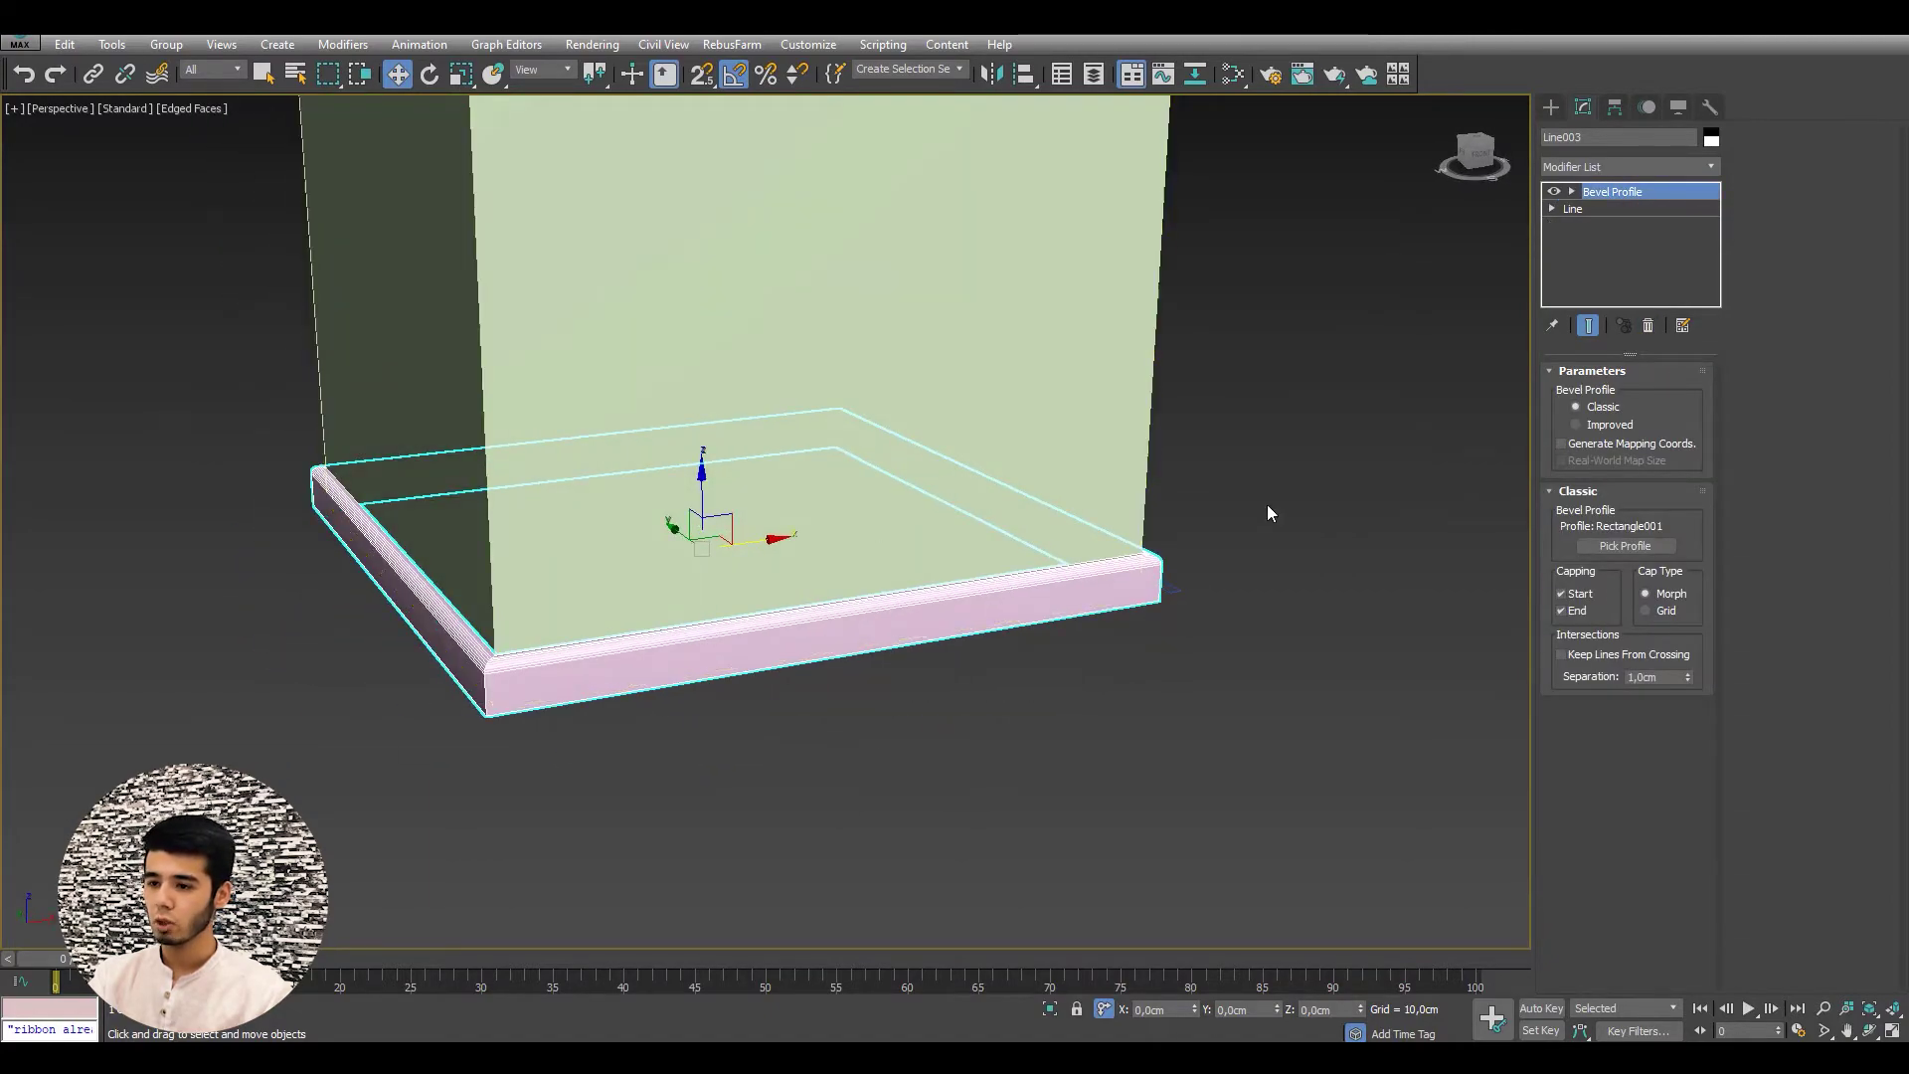
pyautogui.keyDown('alt'); pyautogui.moveTo(1267, 504); pyautogui.dragTo(1084, 500, button='middle'); pyautogui.keyUp('alt')
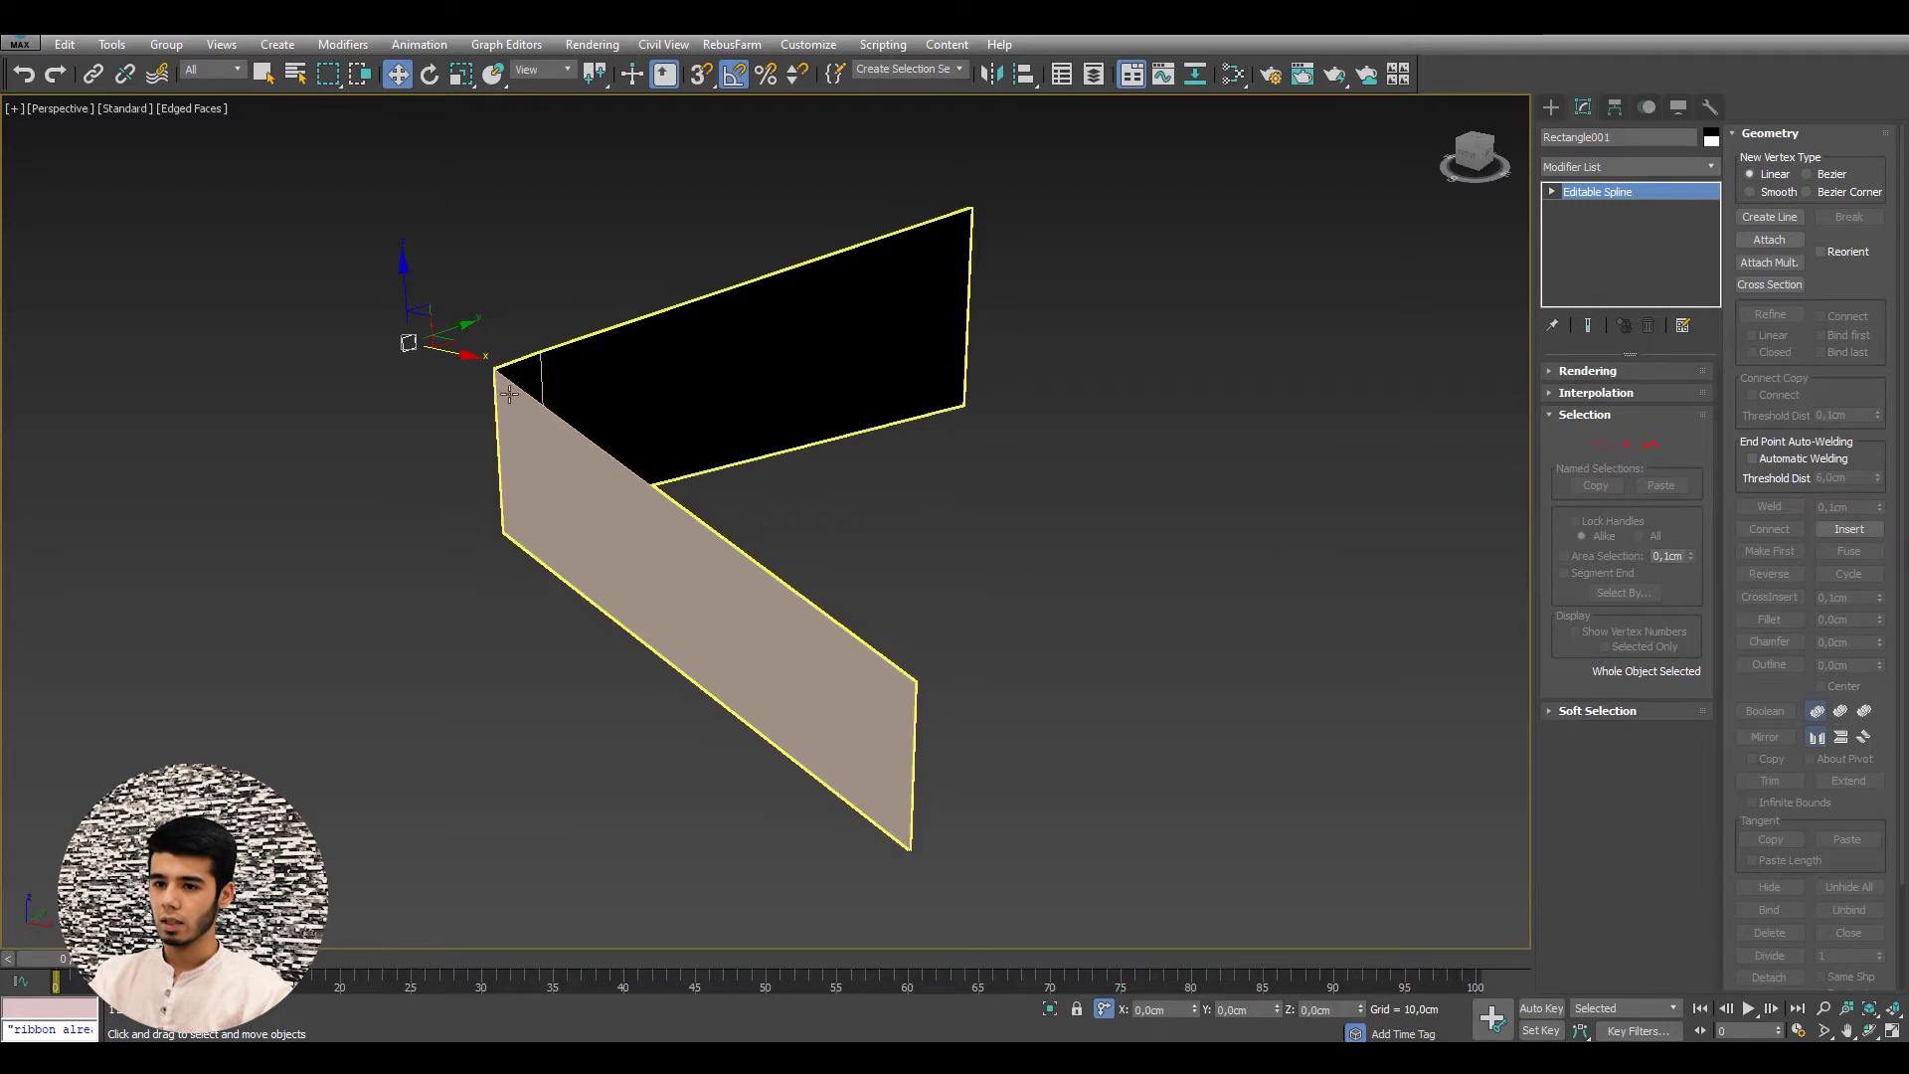
pyautogui.scroll(1, 497, 372)
pyautogui.scroll(1, 497, 372)
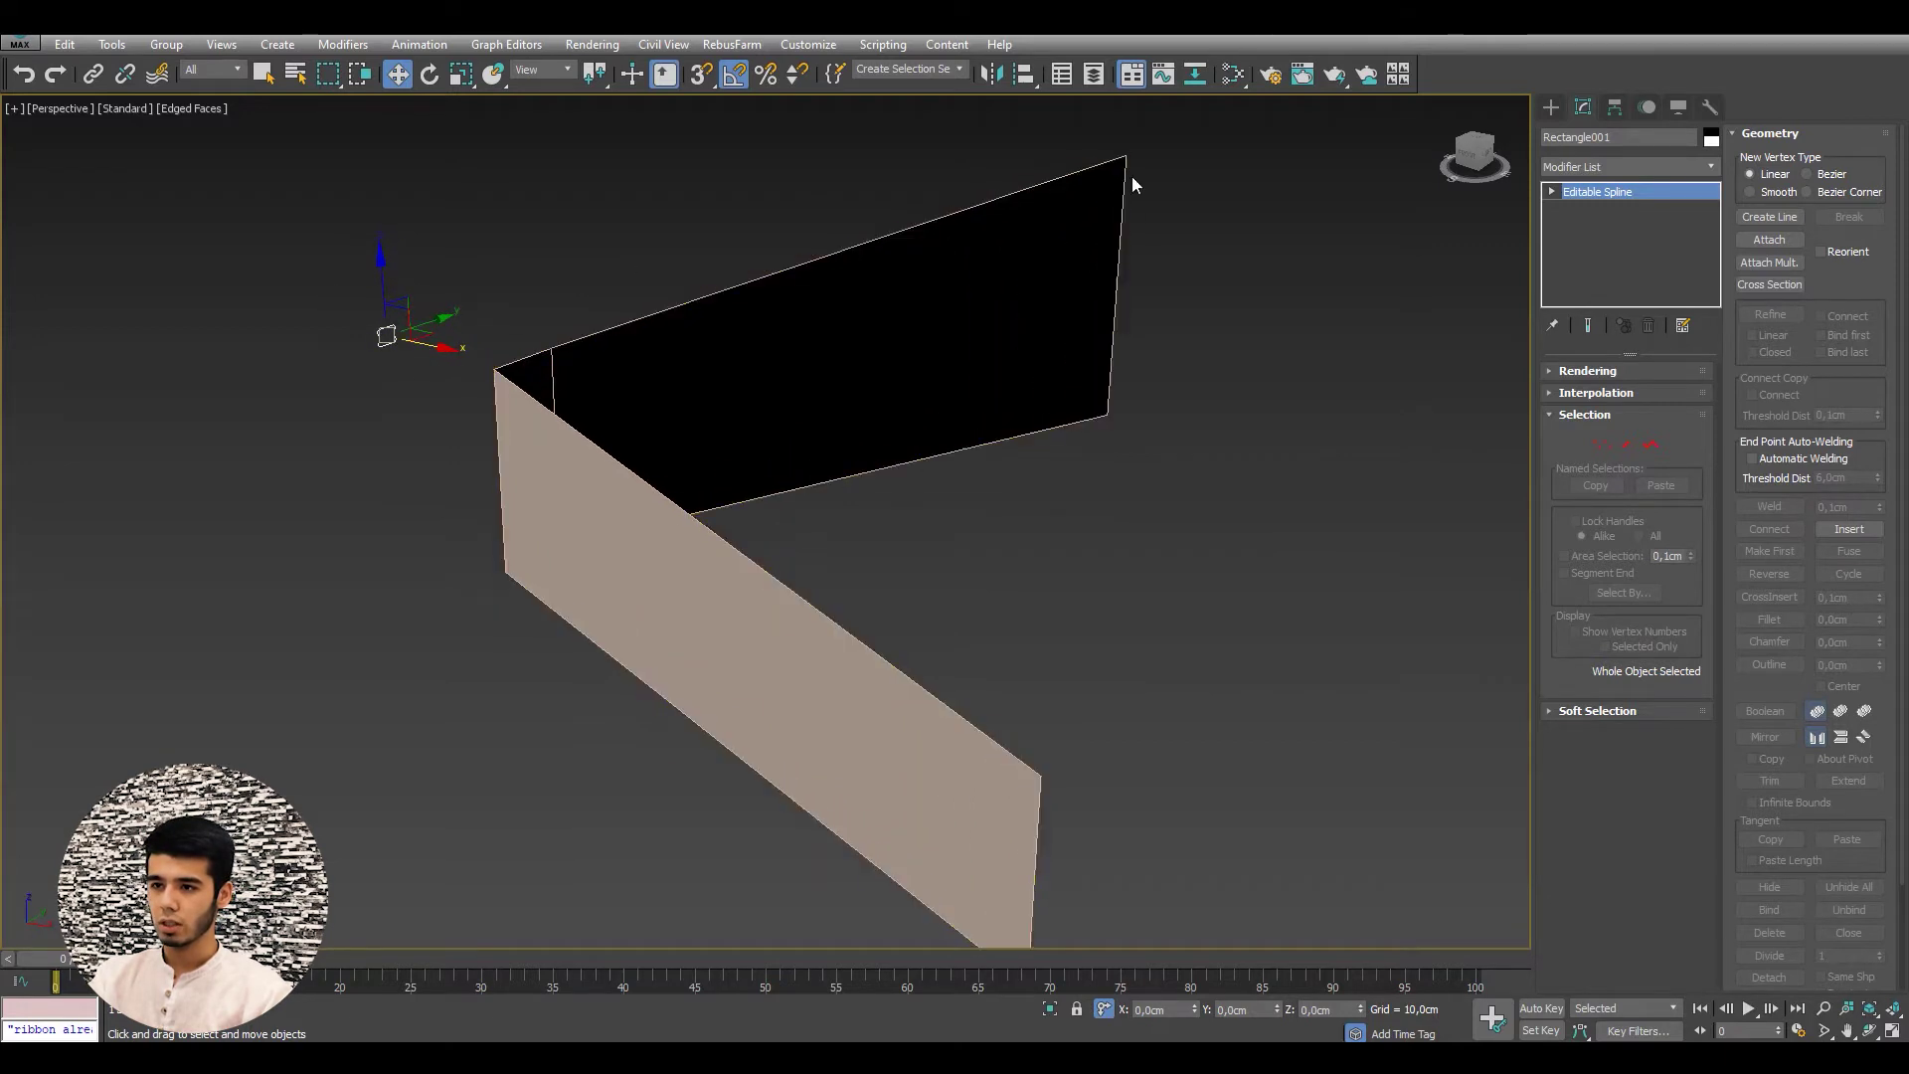
pyautogui.moveTo(445, 350)
pyautogui.keyDown('alt'); pyautogui.mouseDown(button='middle')
pyautogui.moveTo(445, 378)
pyautogui.moveTo(525, 344)
pyautogui.moveTo(537, 304)
pyautogui.mouseUp(button='middle'); pyautogui.keyUp('alt')
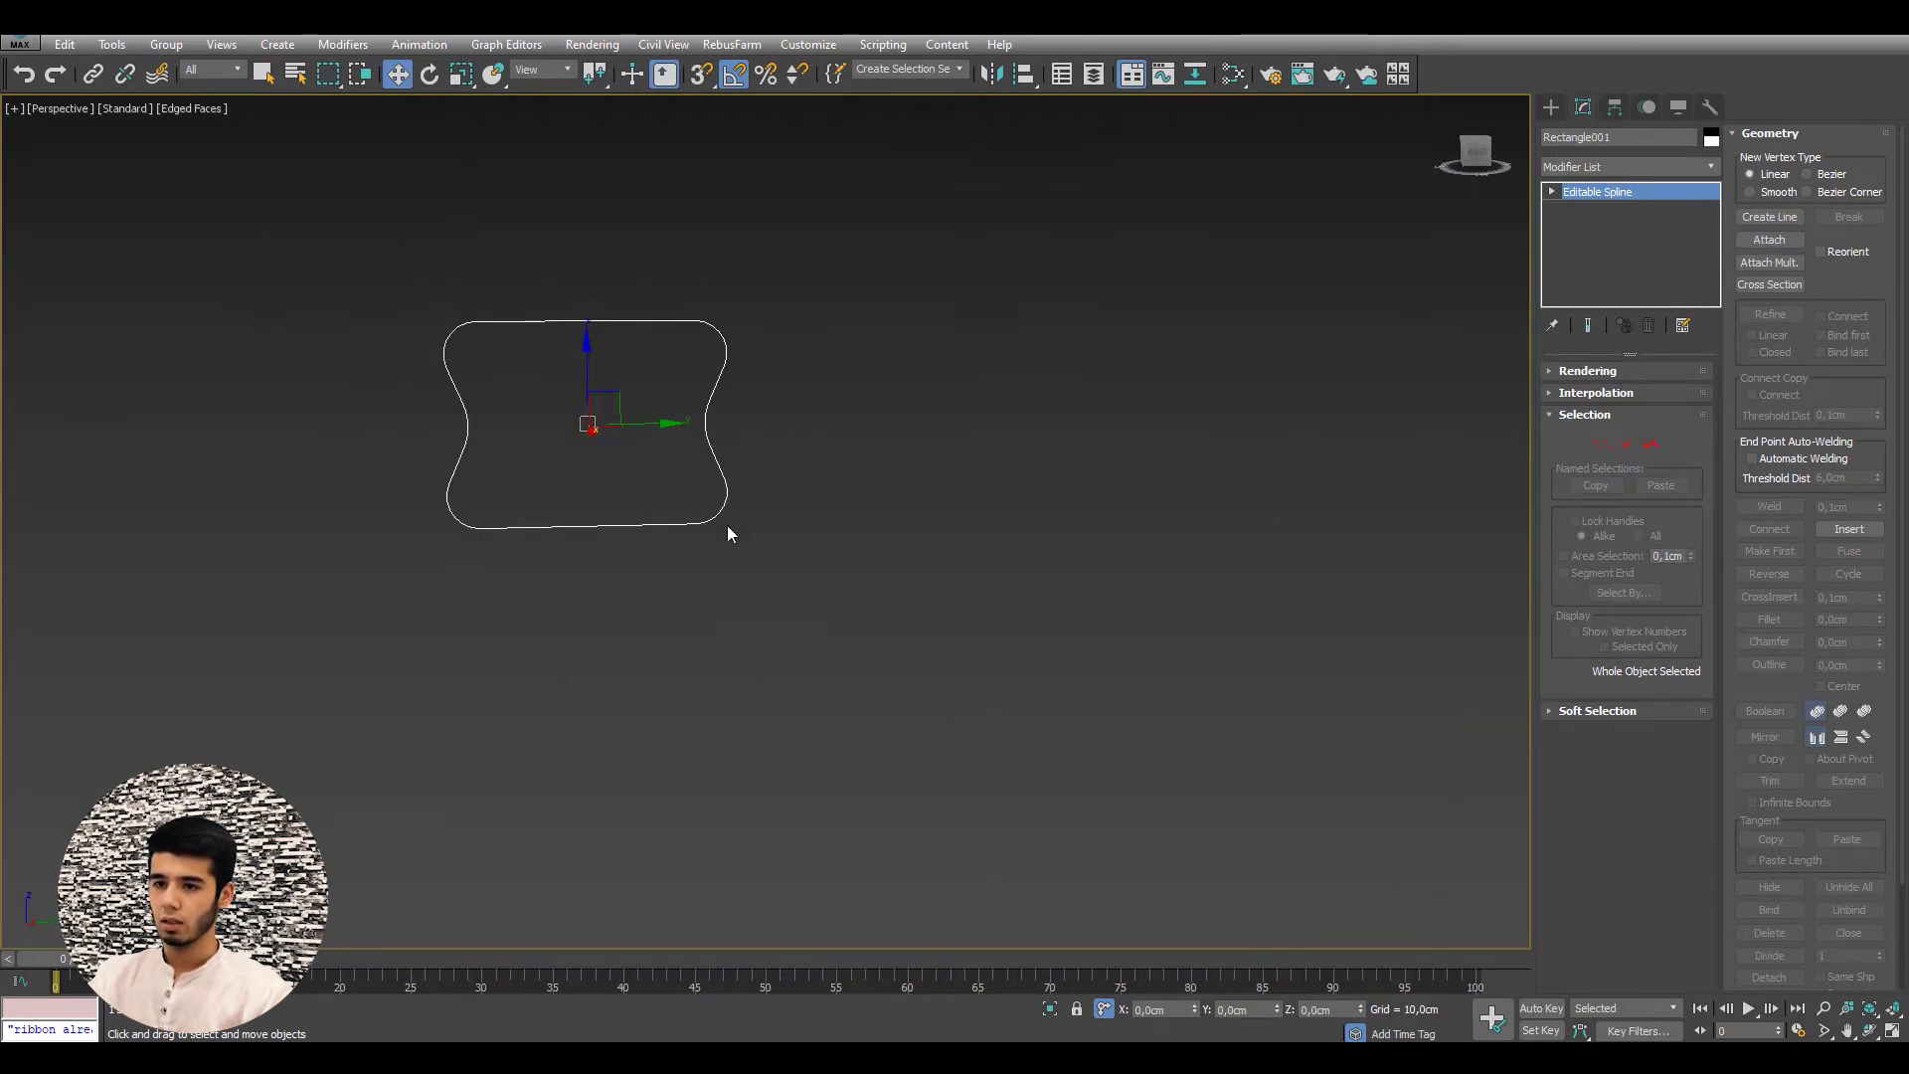
pyautogui.scroll(-2, 698, 370)
pyautogui.scroll(-1, 638, 506)
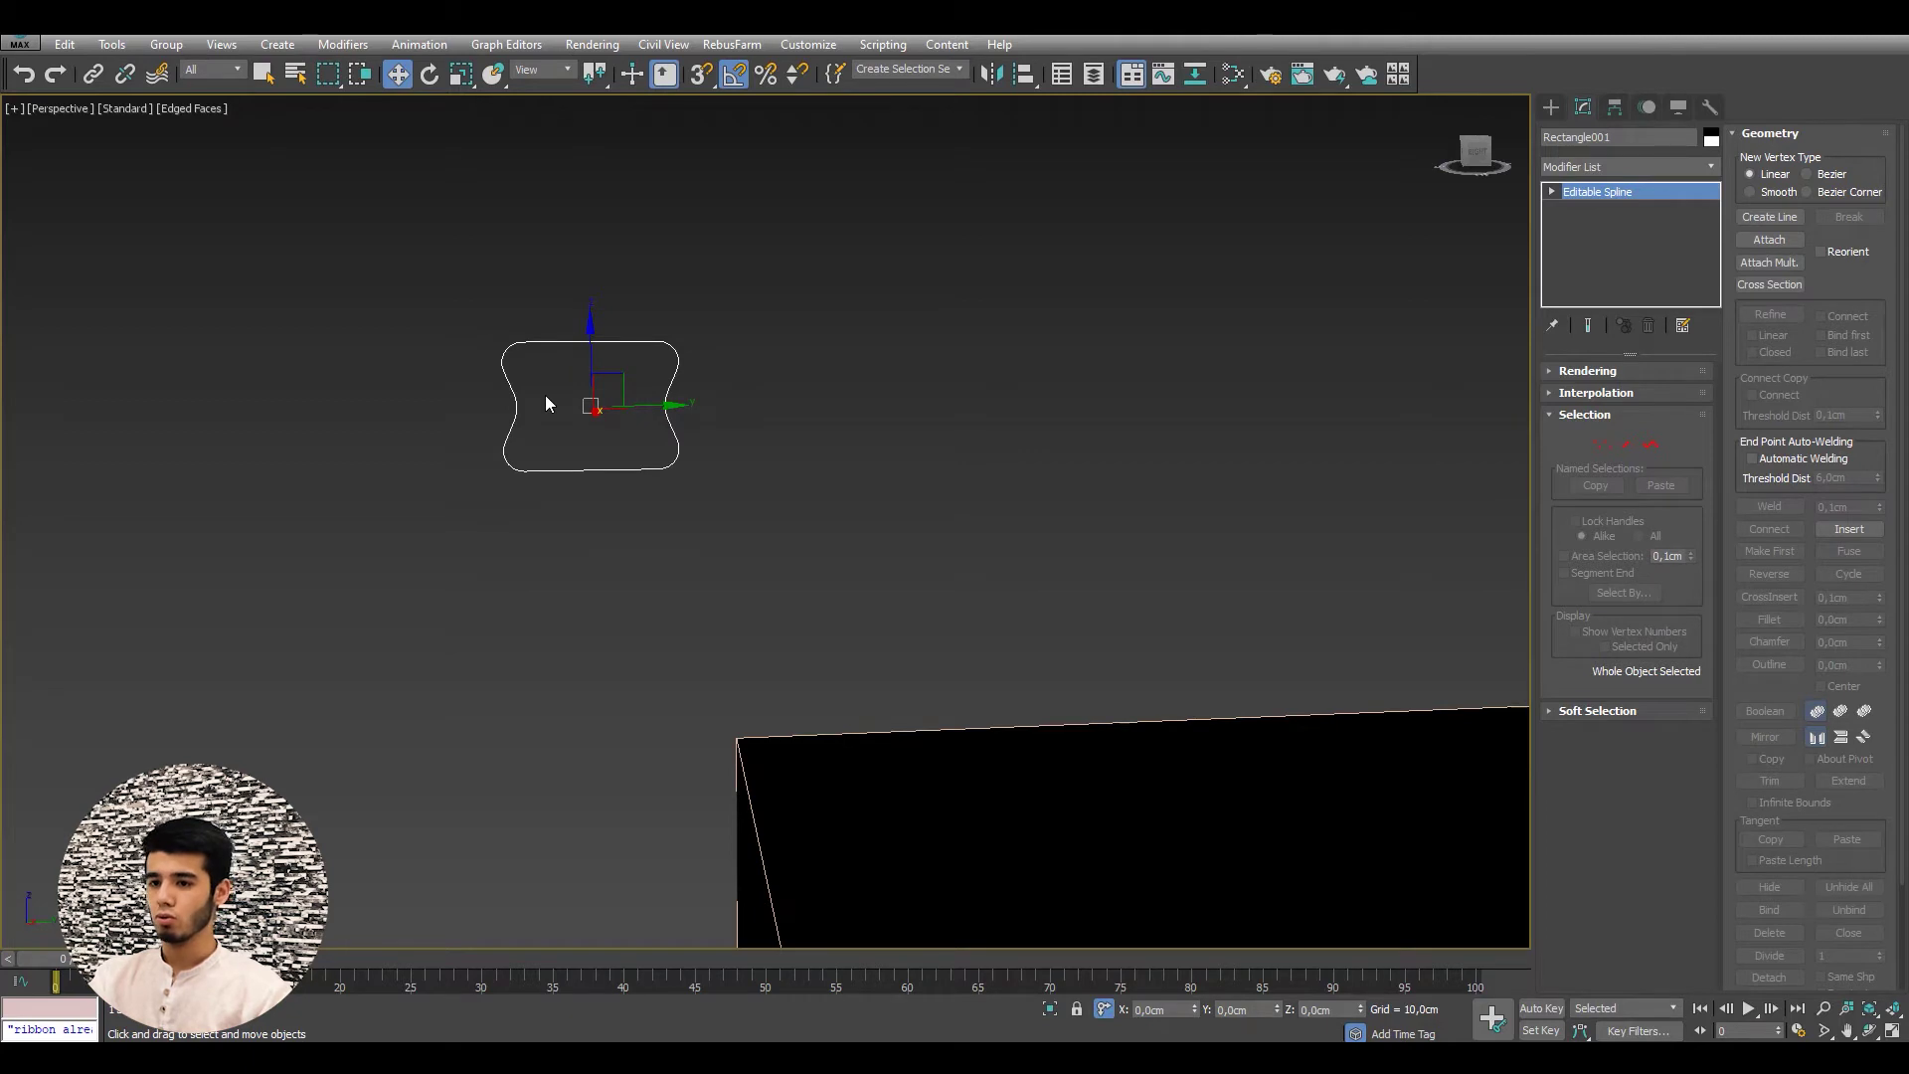
pyautogui.keyDown('alt'); pyautogui.moveTo(545, 396); pyautogui.dragTo(760, 522, button='middle'); pyautogui.keyUp('alt')
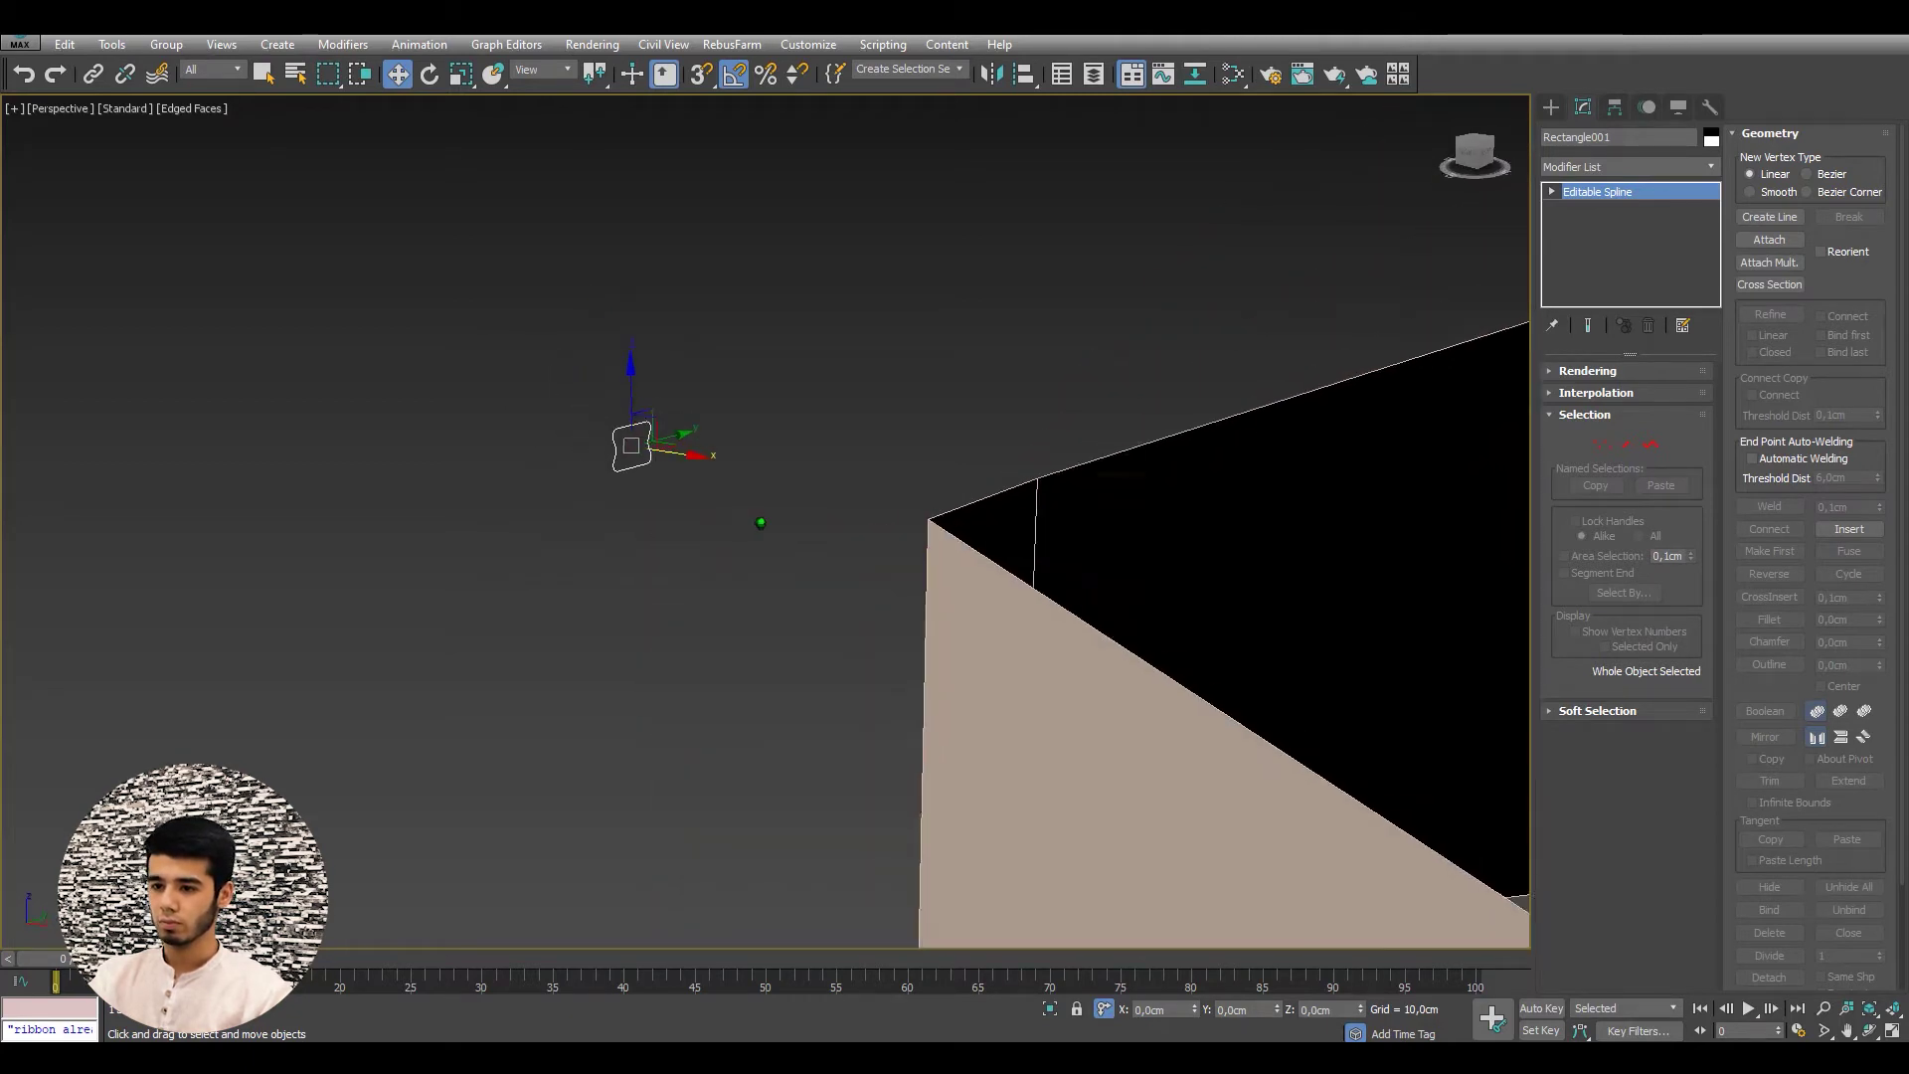
pyautogui.scroll(-3, 761, 523)
pyautogui.moveTo(900, 648)
pyautogui.keyDown('alt'); pyautogui.mouseDown(button='middle')
pyautogui.moveTo(1012, 586)
pyautogui.moveTo(1019, 557)
pyautogui.mouseUp(button='middle'); pyautogui.keyUp('alt')
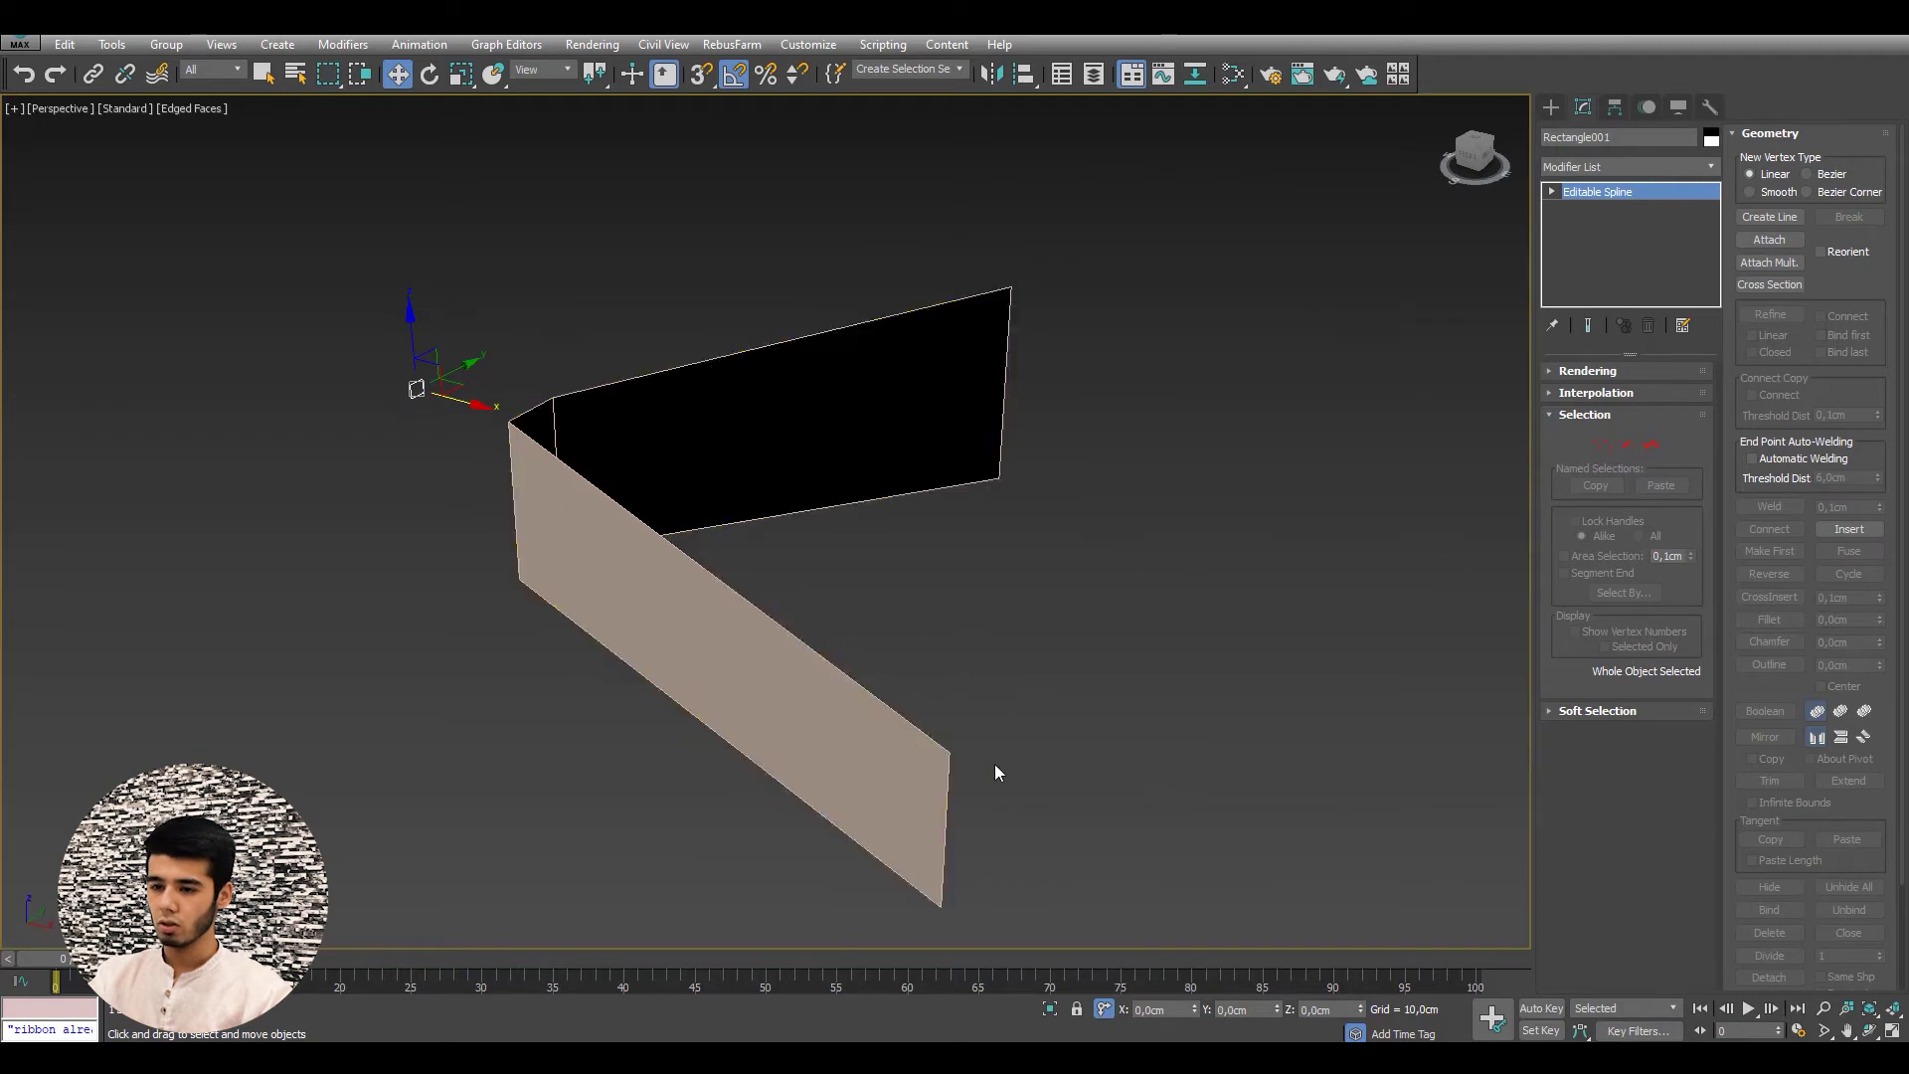
# - Draw a snapped Line from the dark plane's top-right corner to where the planes meet
pyautogui.rightClick(837, 298)
pyautogui.click(881, 227)
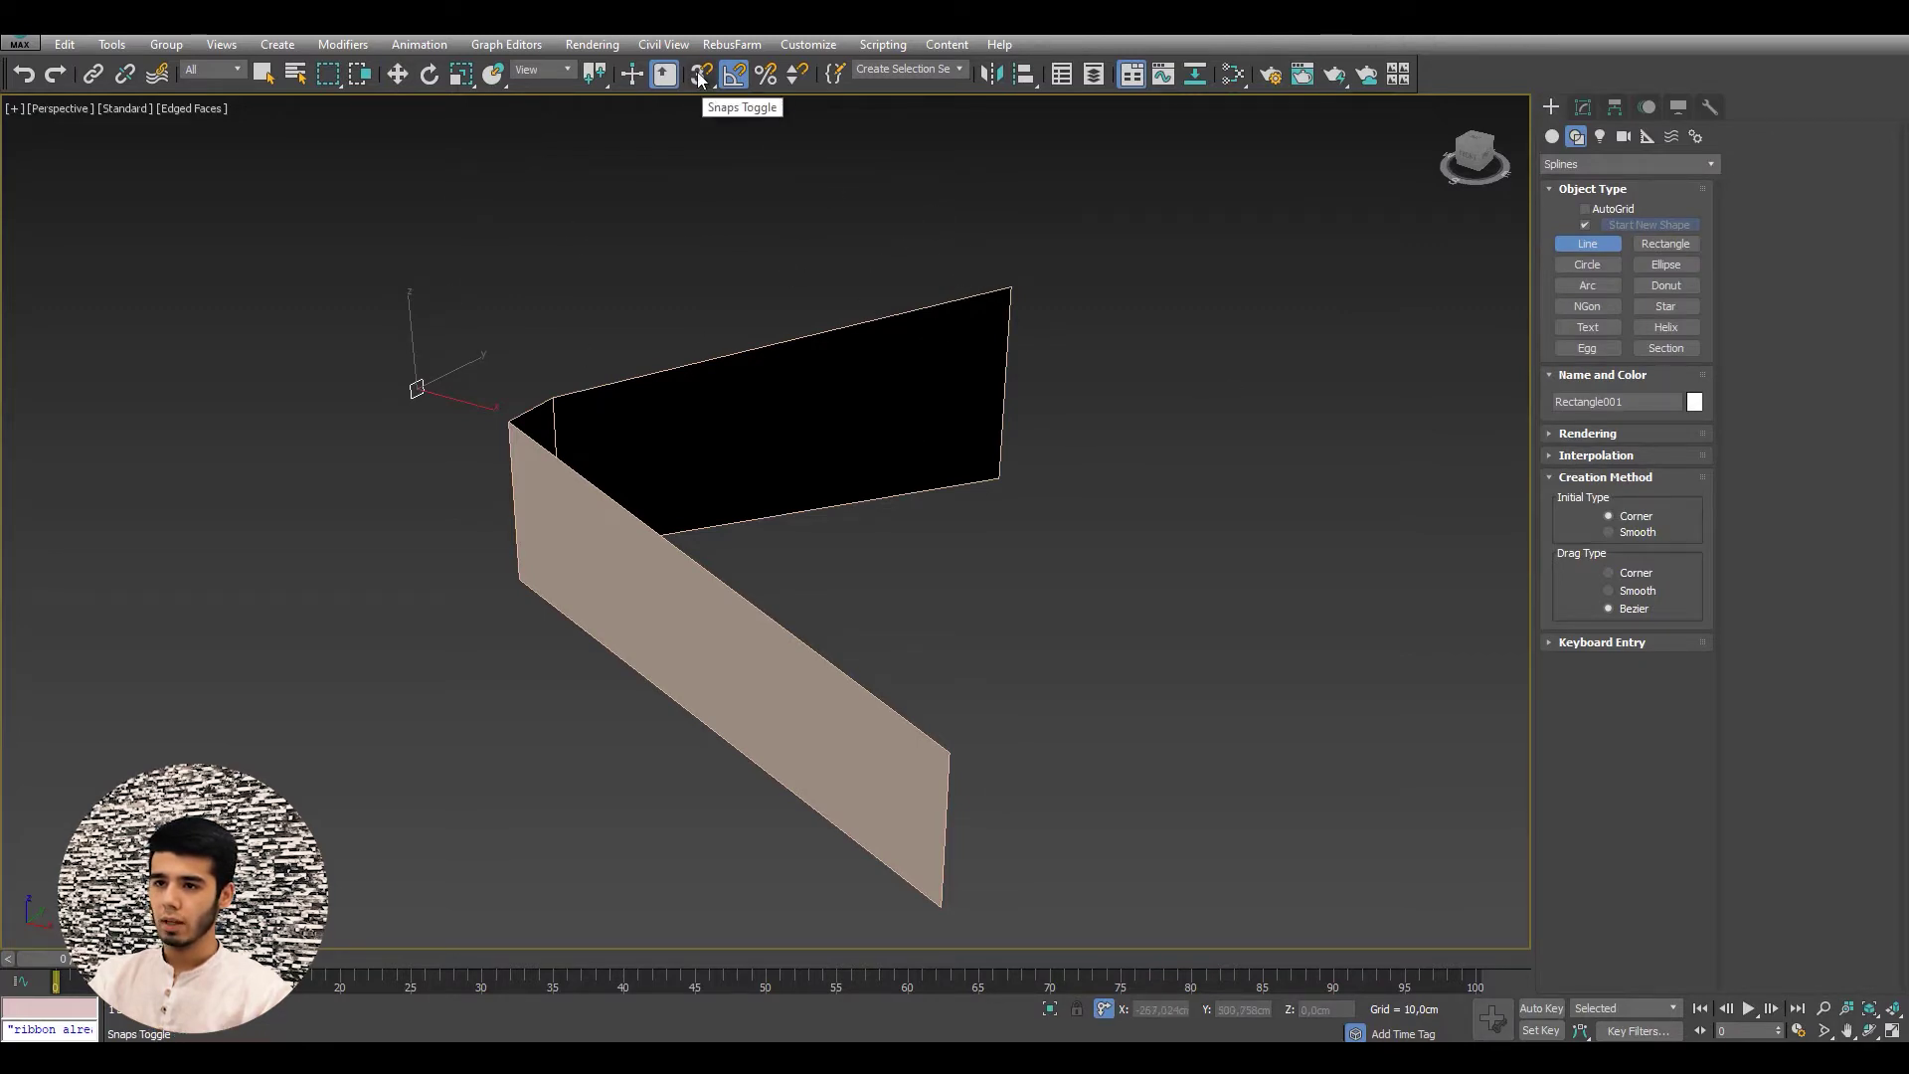
pyautogui.press('s')
pyautogui.click(1011, 287)
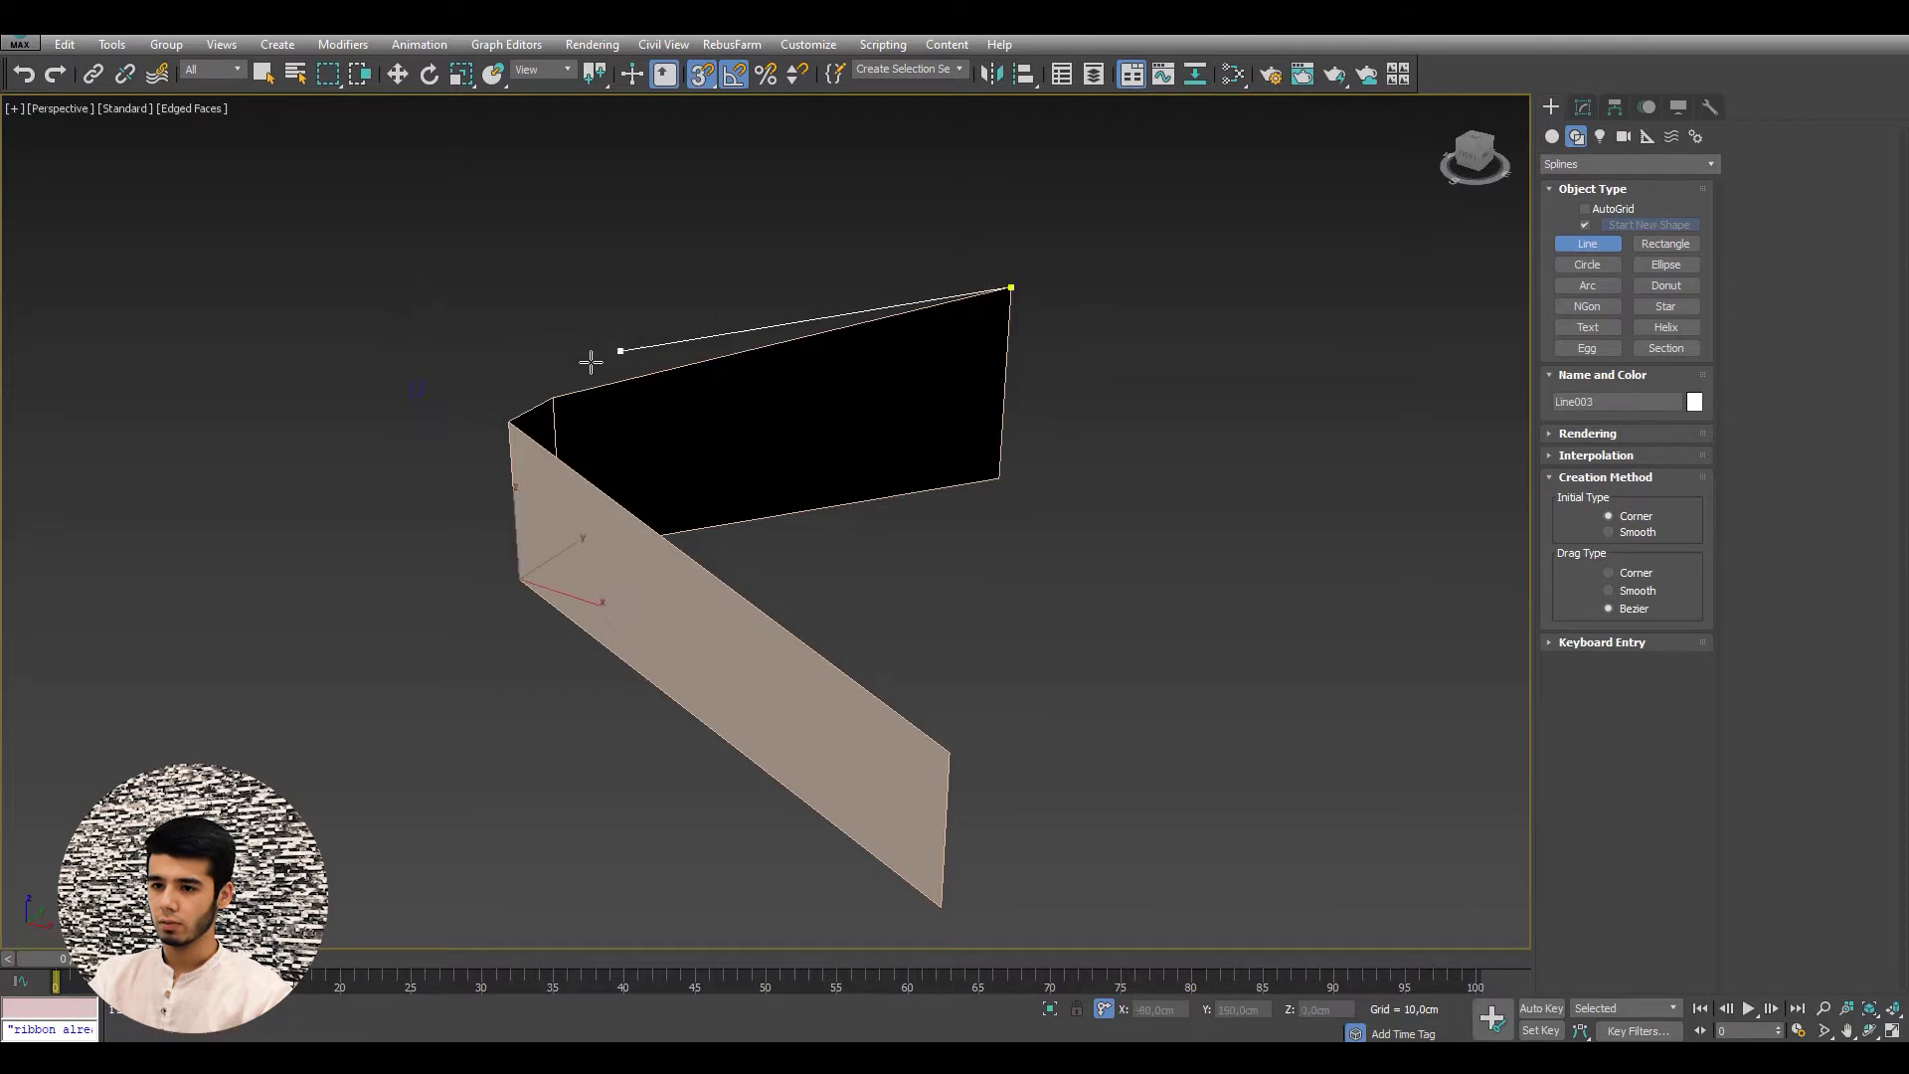
pyautogui.click(552, 398)
pyautogui.click(509, 422)
# - End the line at the beige plane's far corner and give it a Classic Bevel Profile using Rectangle001
pyautogui.click(948, 751)
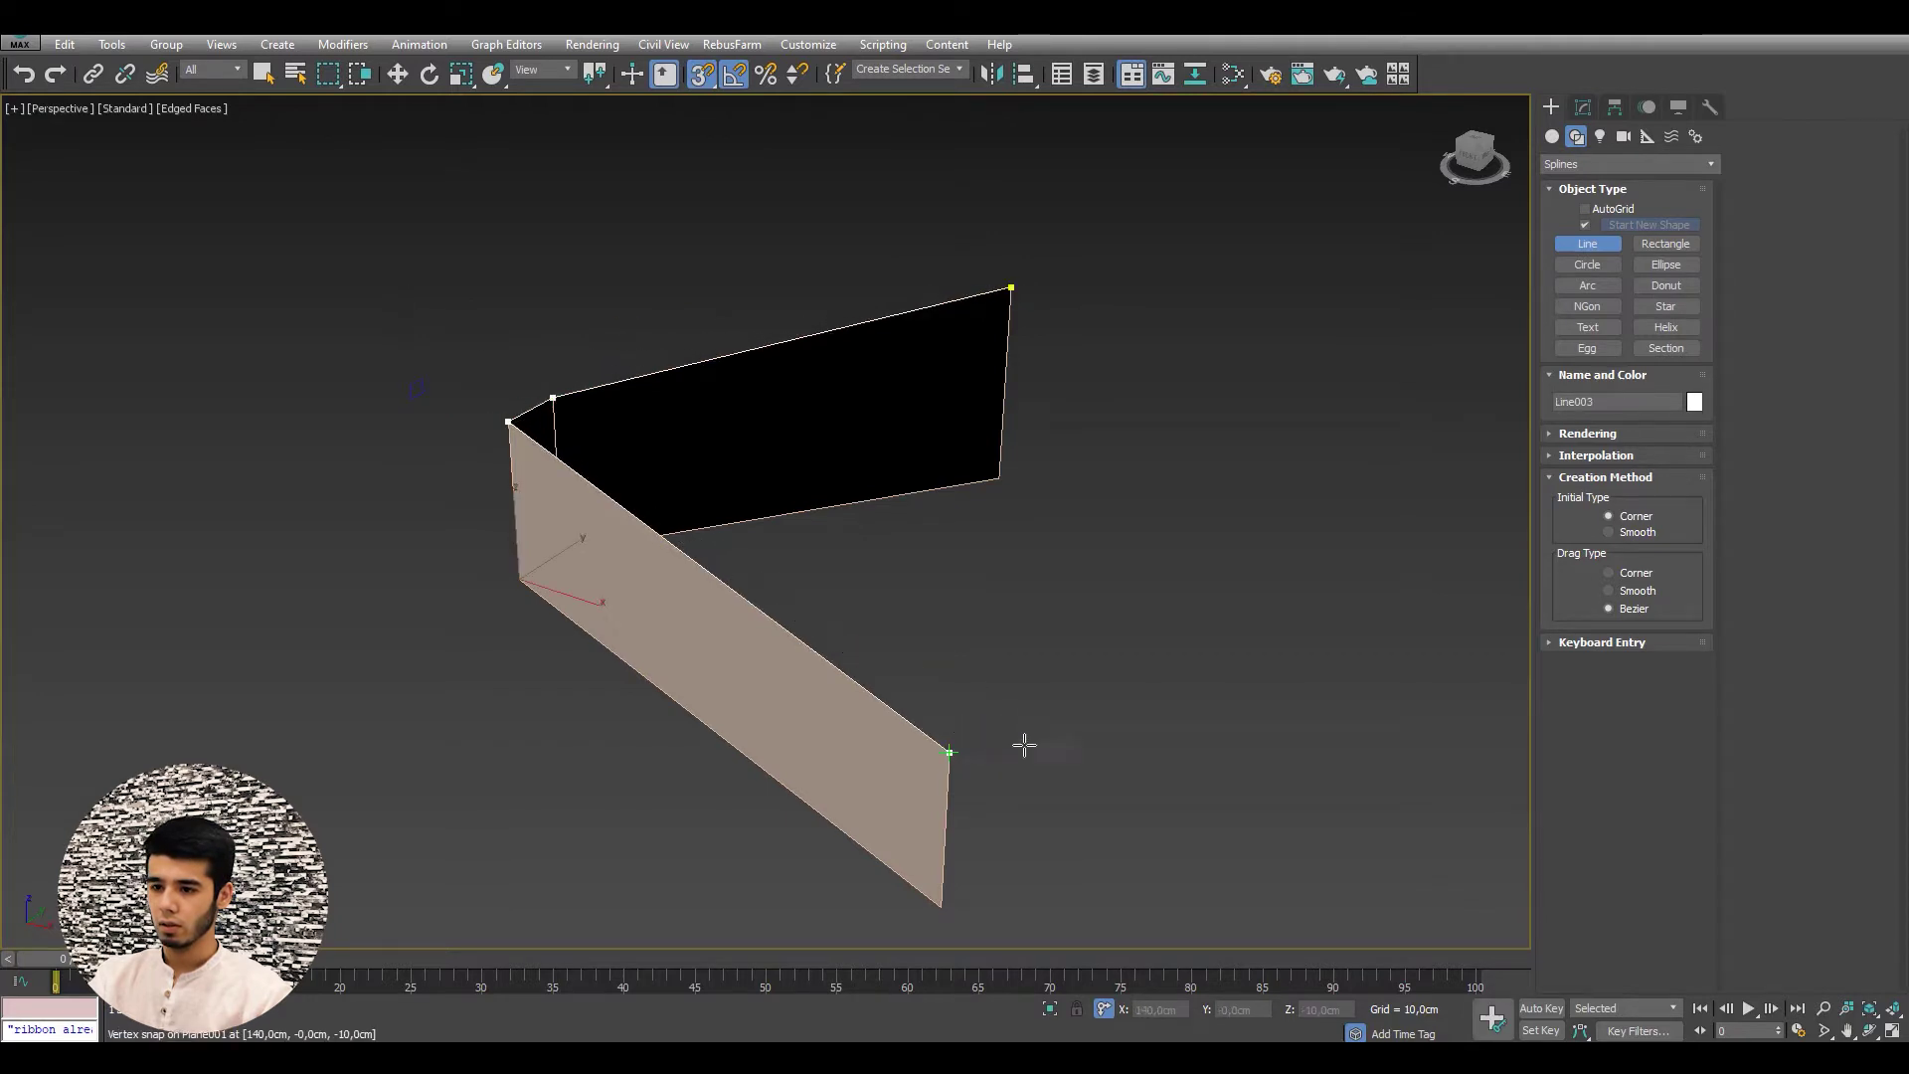
pyautogui.rightClick(1014, 610)
pyautogui.click(1583, 107)
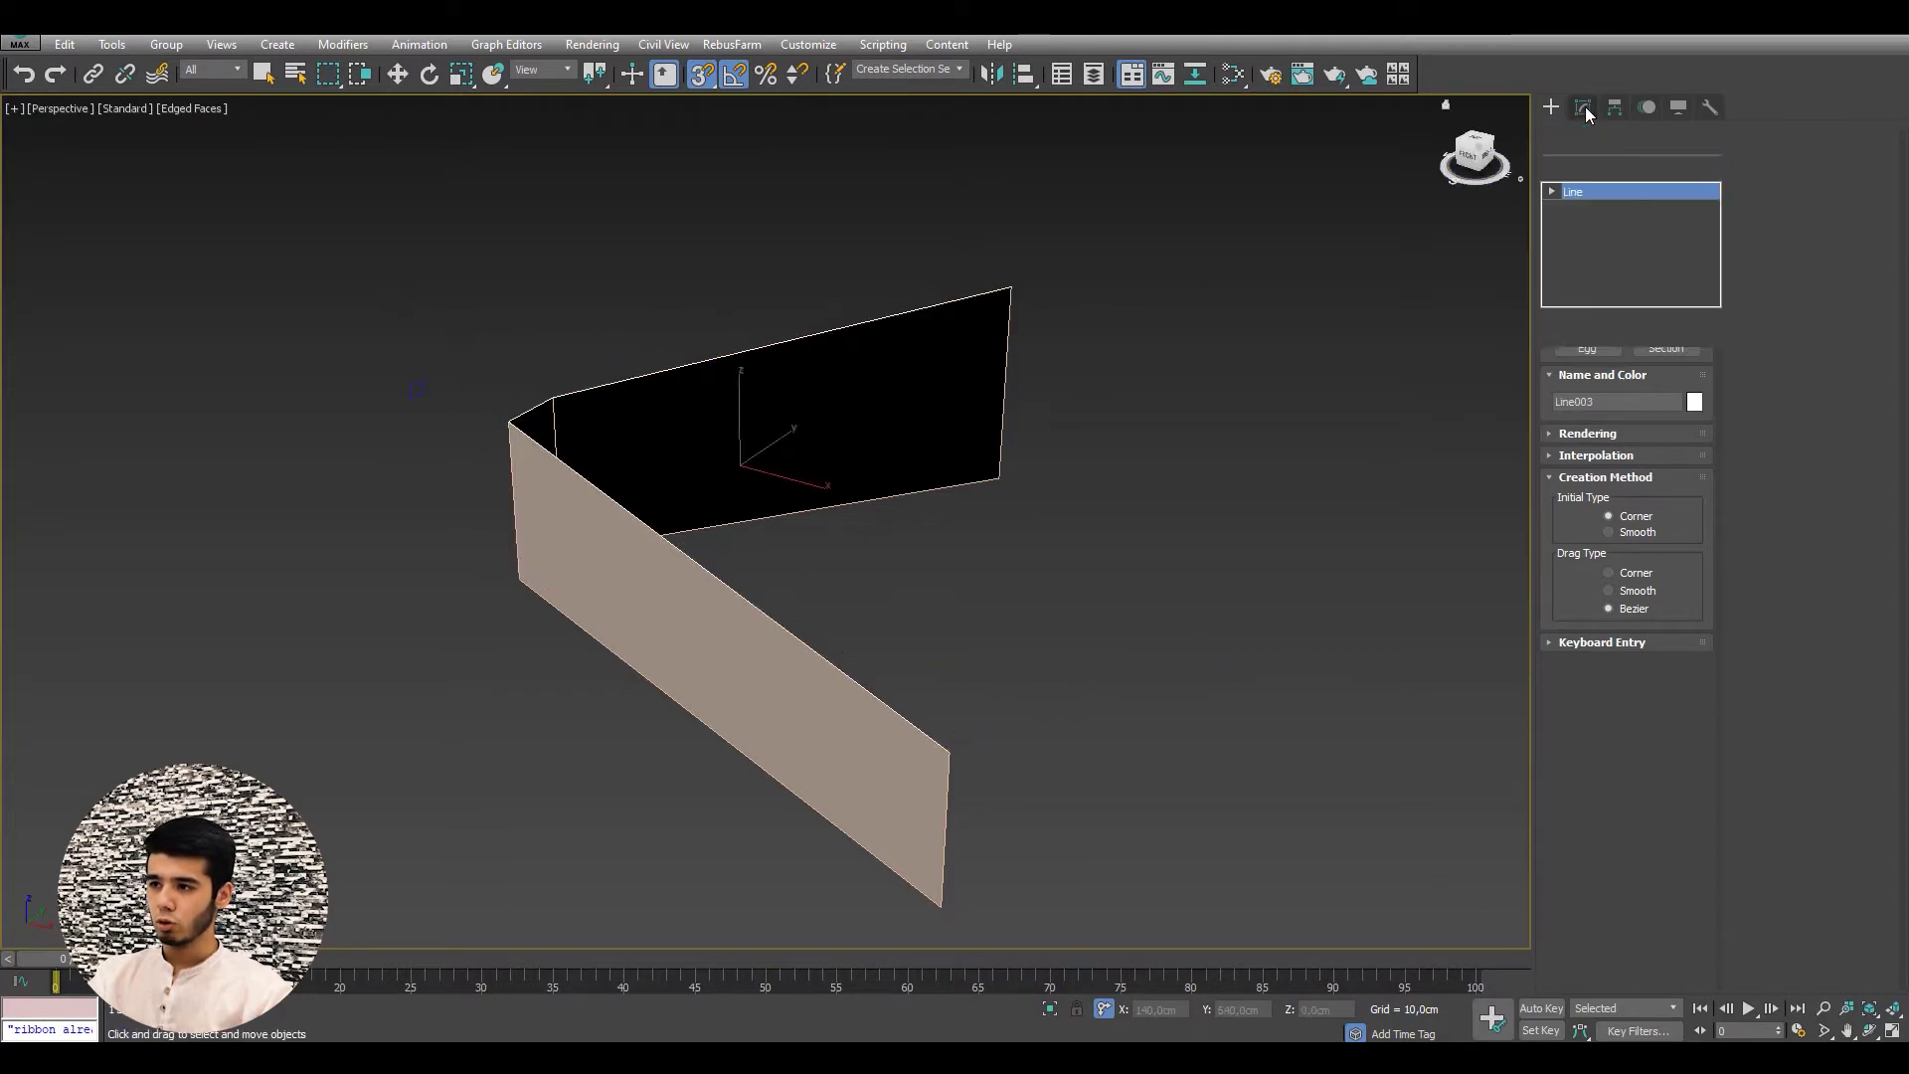
pyautogui.click(1605, 167)
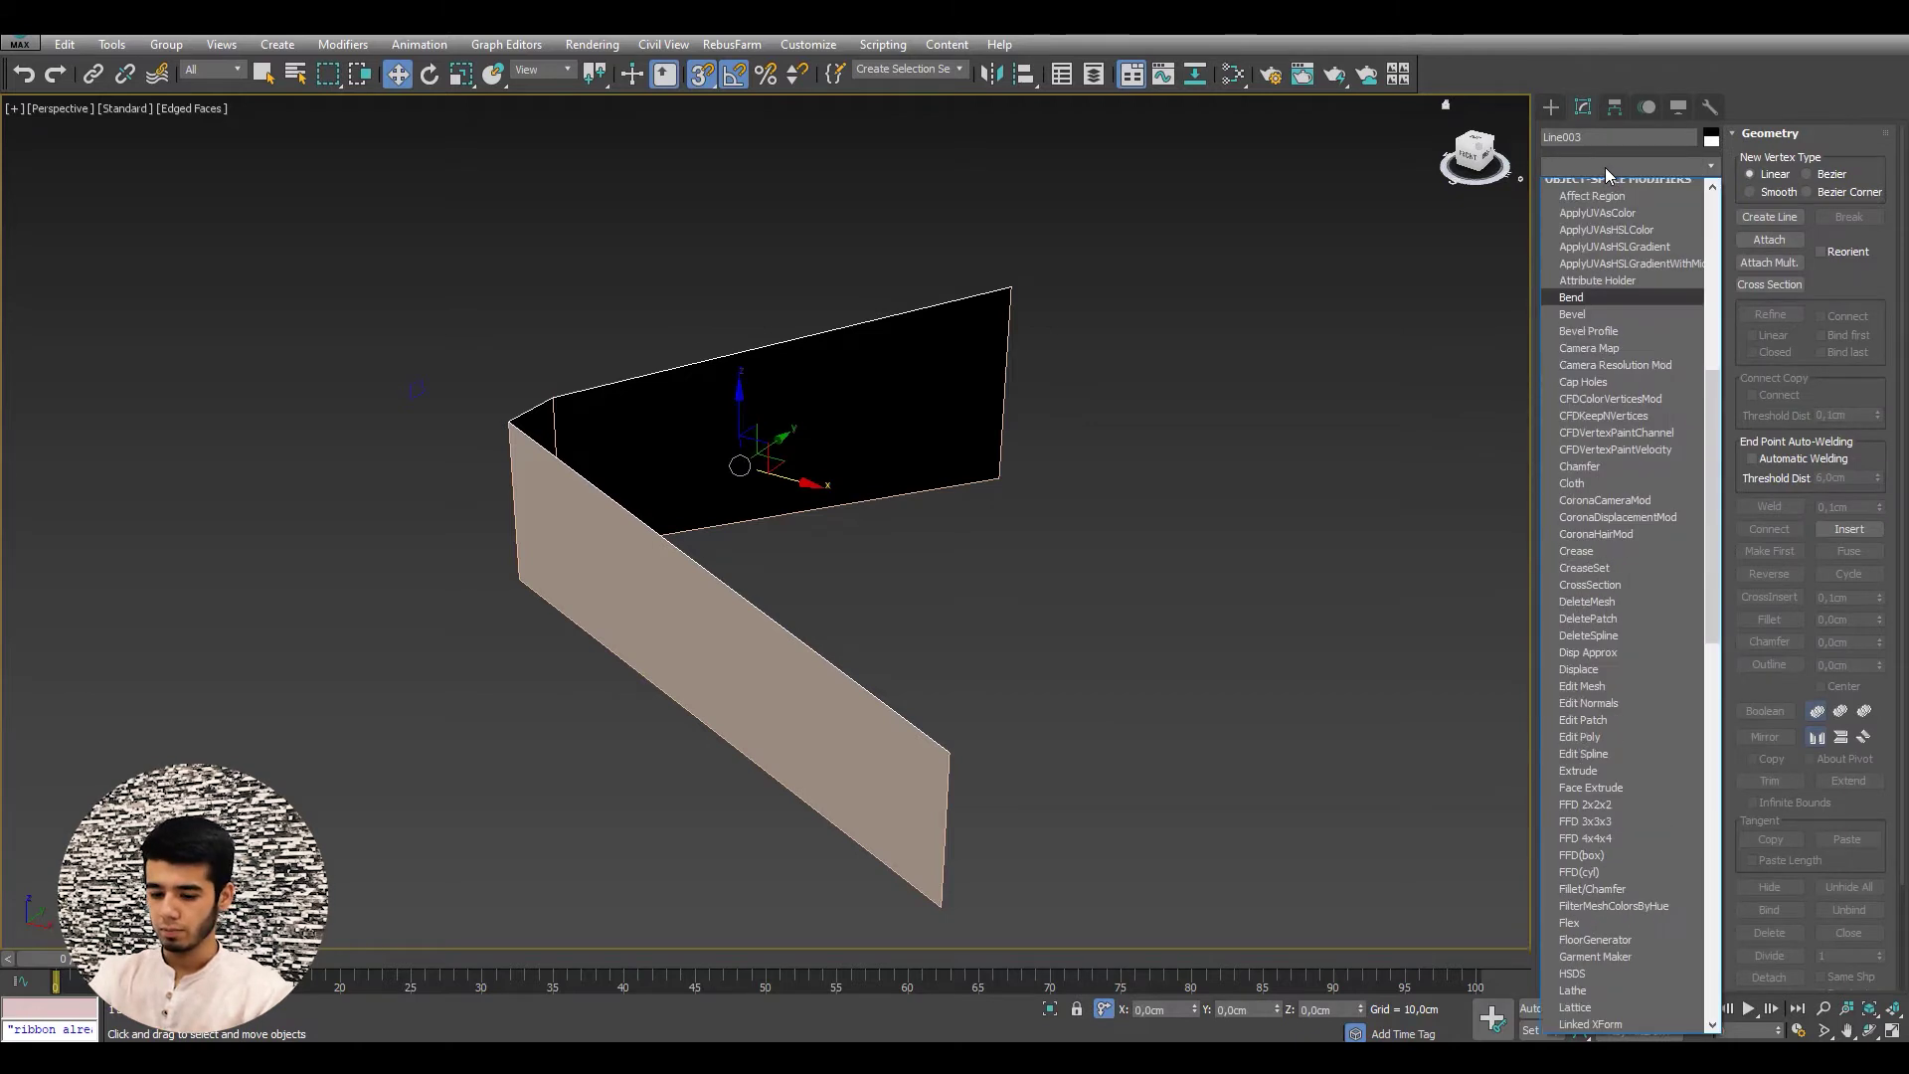
pyautogui.write('bev')
pyautogui.press('Down')
pyautogui.press('Return')
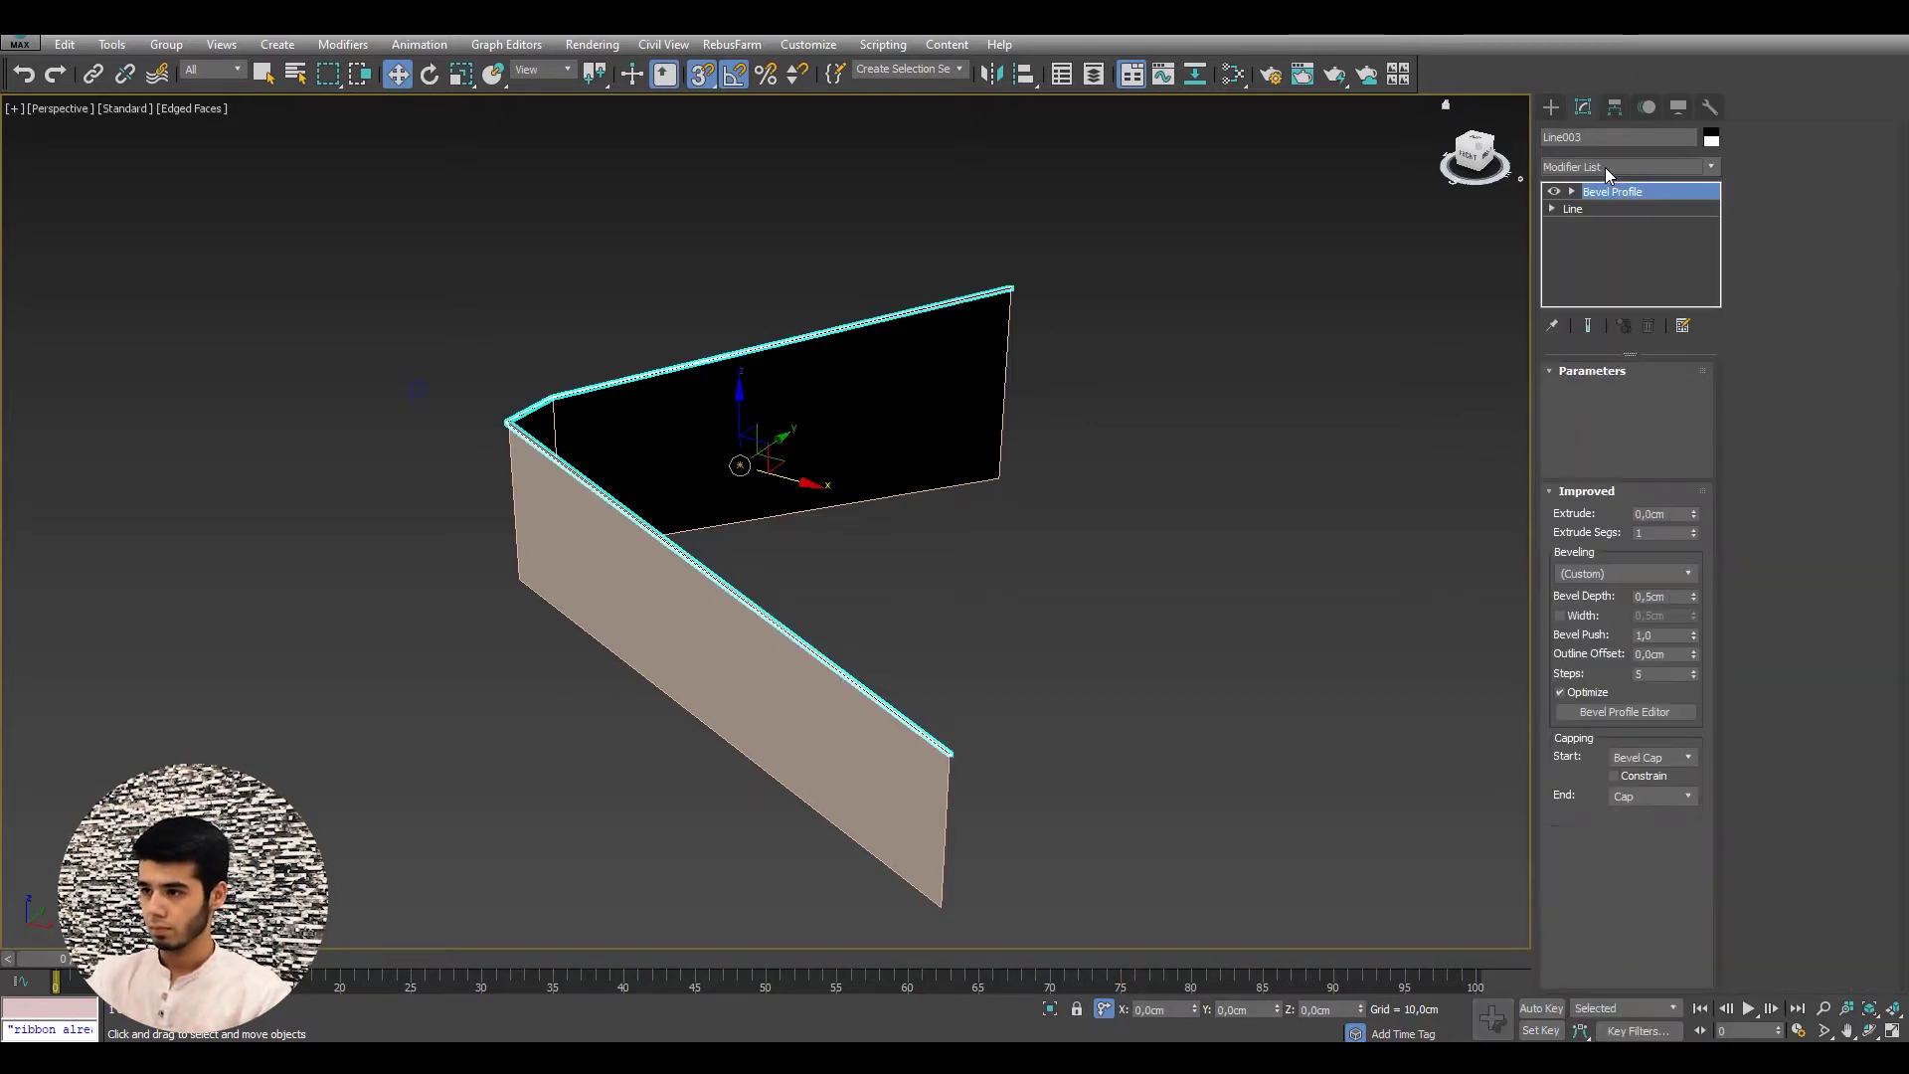
pyautogui.click(1576, 406)
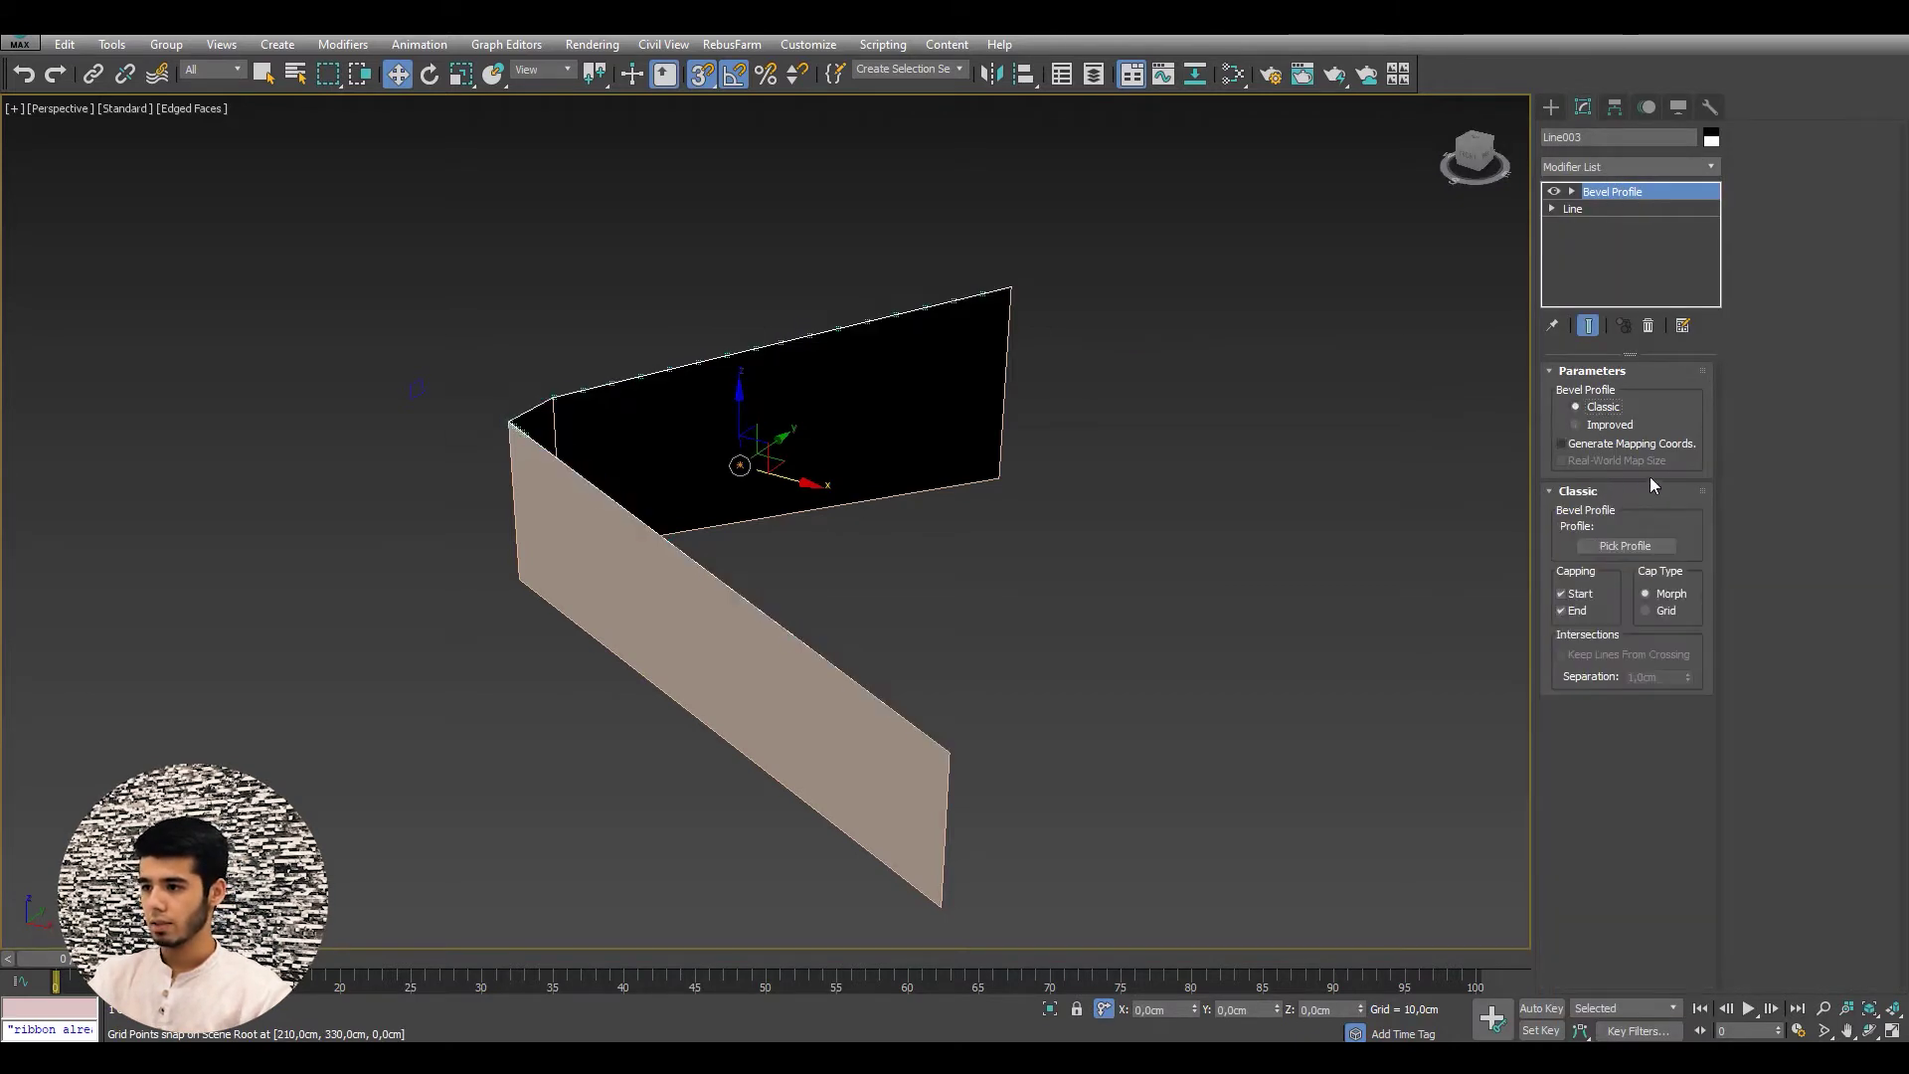
pyautogui.click(1630, 546)
pyautogui.click(417, 387)
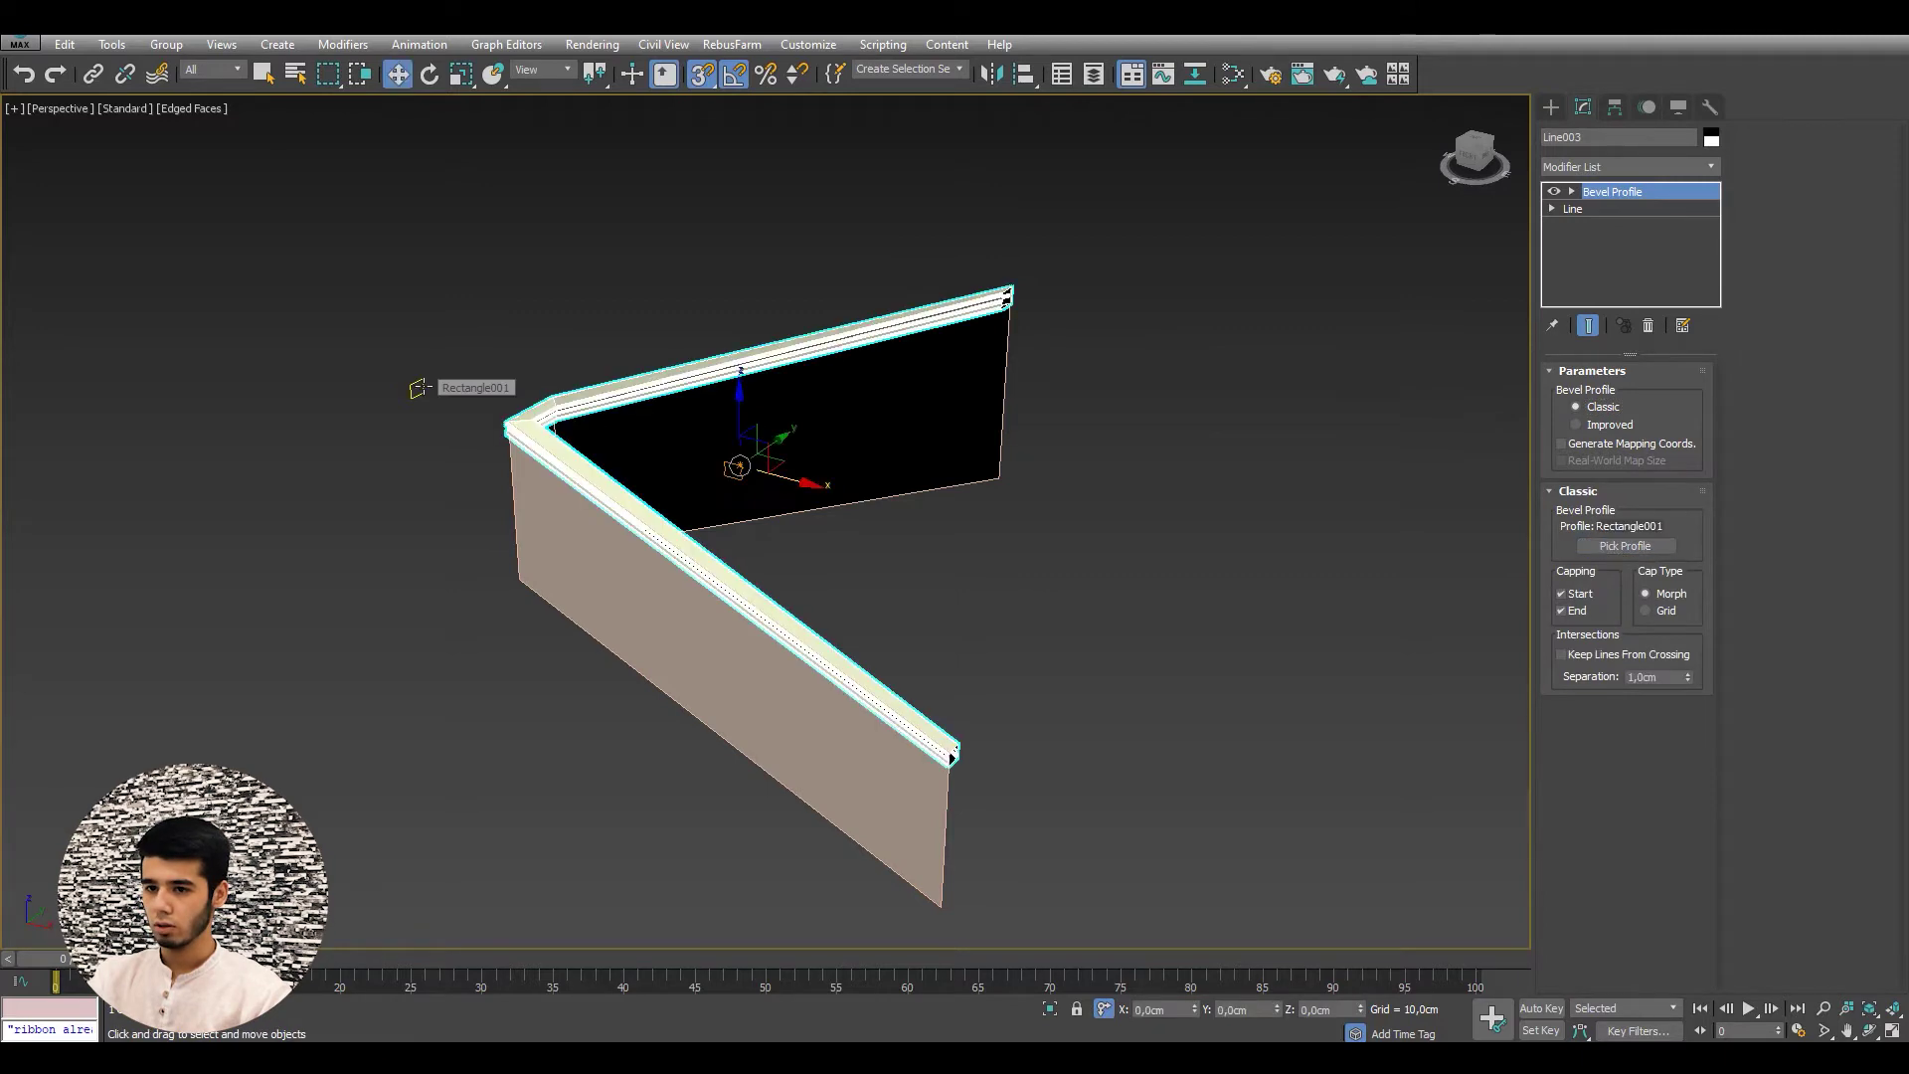
# - Orbit around the new rail to inspect its end face and corner
pyautogui.moveTo(418, 388)
pyautogui.keyDown('alt'); pyautogui.mouseDown(button='middle')
pyautogui.moveTo(533, 528)
pyautogui.moveTo(565, 463)
pyautogui.moveTo(511, 460)
pyautogui.mouseUp(button='middle'); pyautogui.keyUp('alt')
pyautogui.scroll(3, 810, 726)
pyautogui.moveTo(810, 726)
pyautogui.keyDown('alt'); pyautogui.mouseDown(button='middle')
pyautogui.moveTo(1005, 725)
pyautogui.moveTo(852, 652)
pyautogui.moveTo(895, 653)
pyautogui.moveTo(882, 643)
pyautogui.mouseUp(button='middle'); pyautogui.keyUp('alt')
pyautogui.moveTo(752, 428)
pyautogui.keyDown('alt'); pyautogui.mouseDown(button='middle')
pyautogui.moveTo(1009, 460)
pyautogui.moveTo(929, 476)
pyautogui.mouseUp(button='middle'); pyautogui.keyUp('alt')
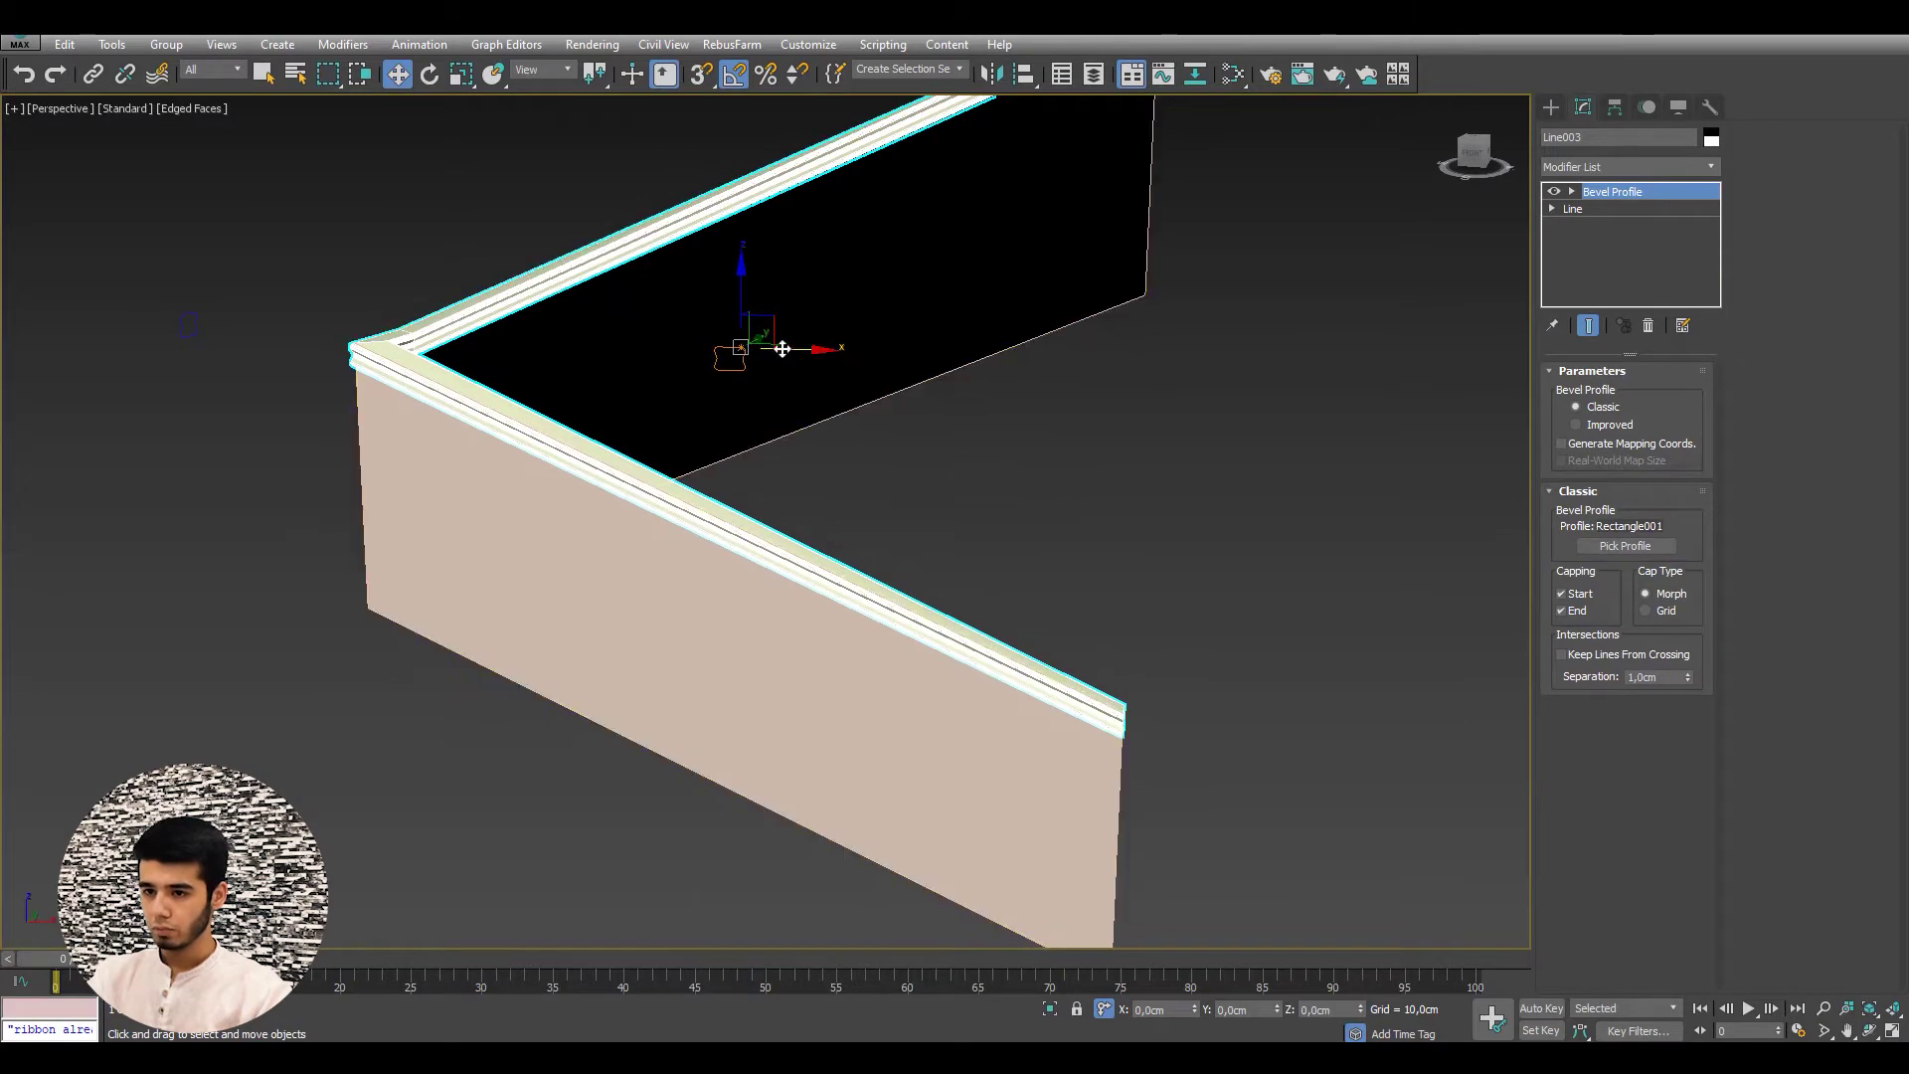
# - In the Front view, move the profile shape up and to the right
pyautogui.press('f')
pyautogui.scroll(8, 627, 517)
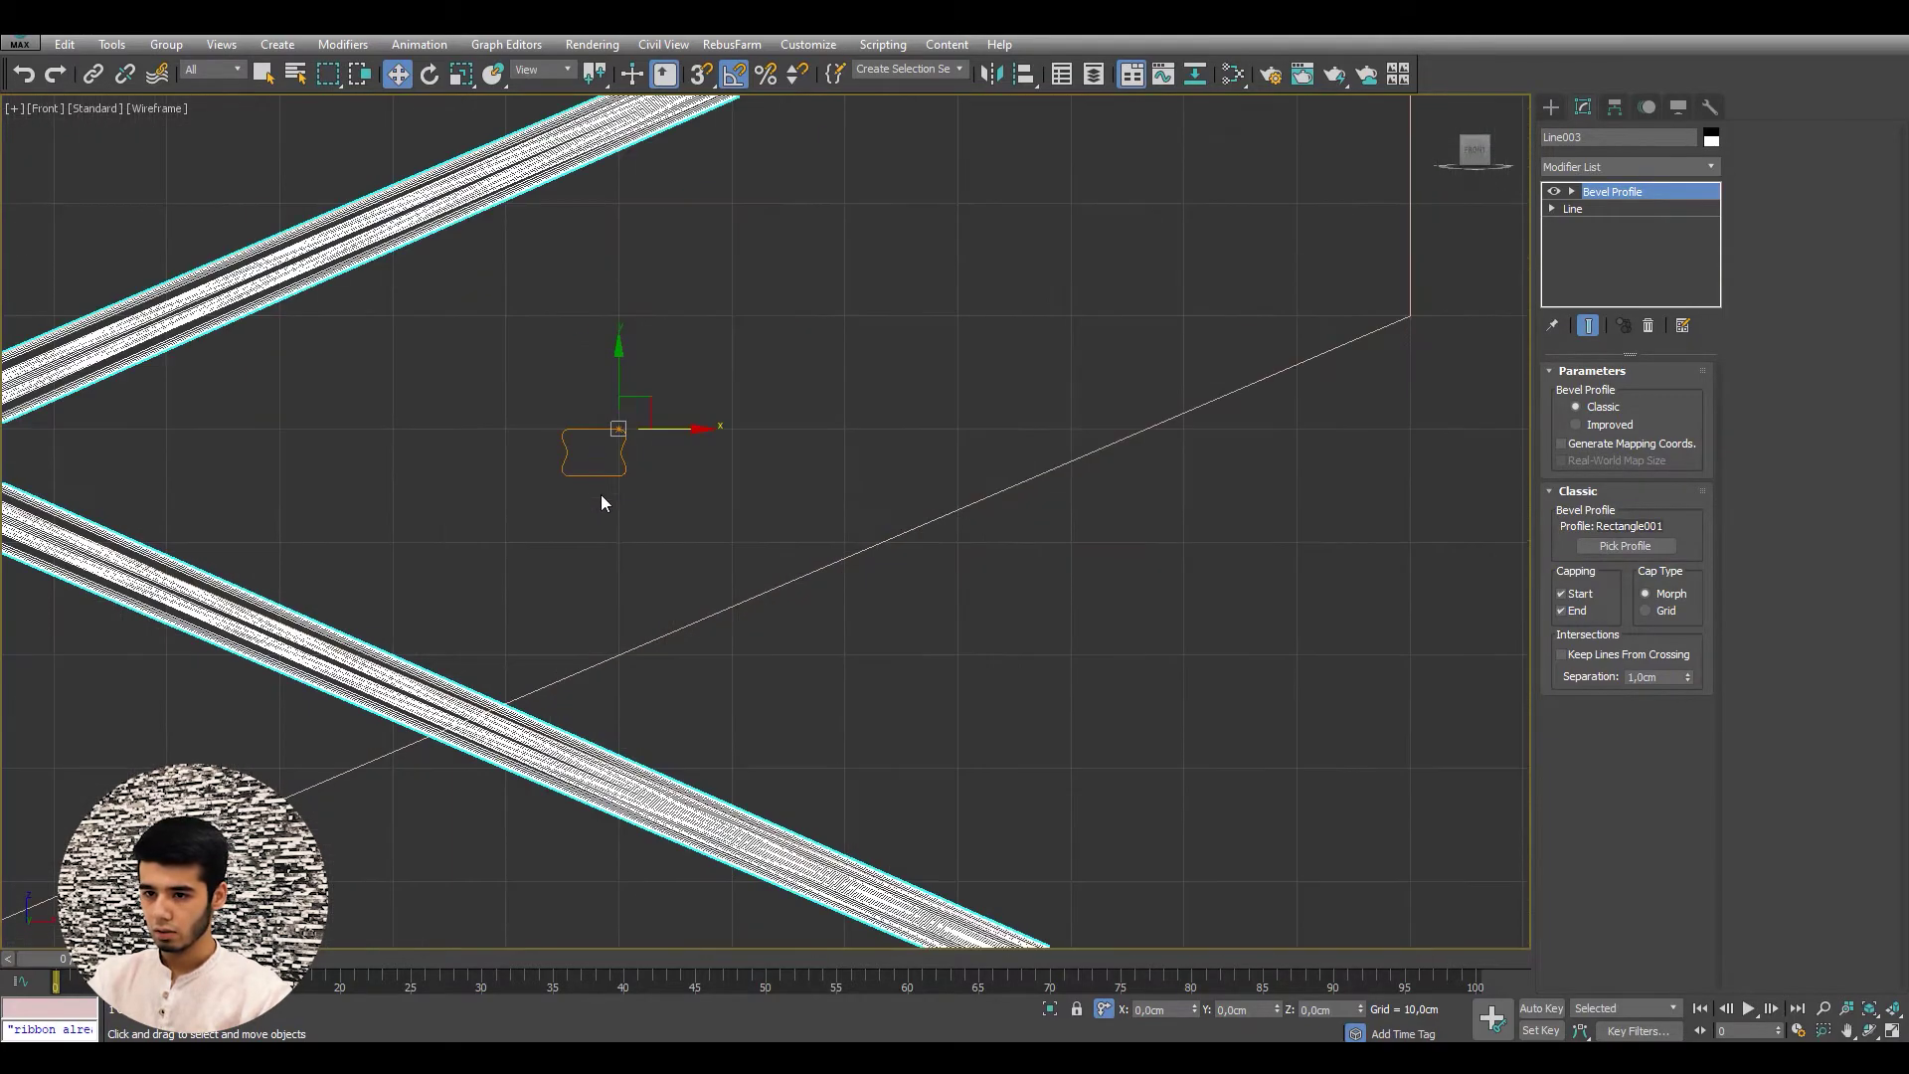
pyautogui.moveTo(639, 466); pyautogui.dragTo(1052, 443, button='middle')
pyautogui.scroll(-3, 1051, 443)
pyautogui.scroll(3, 1110, 433)
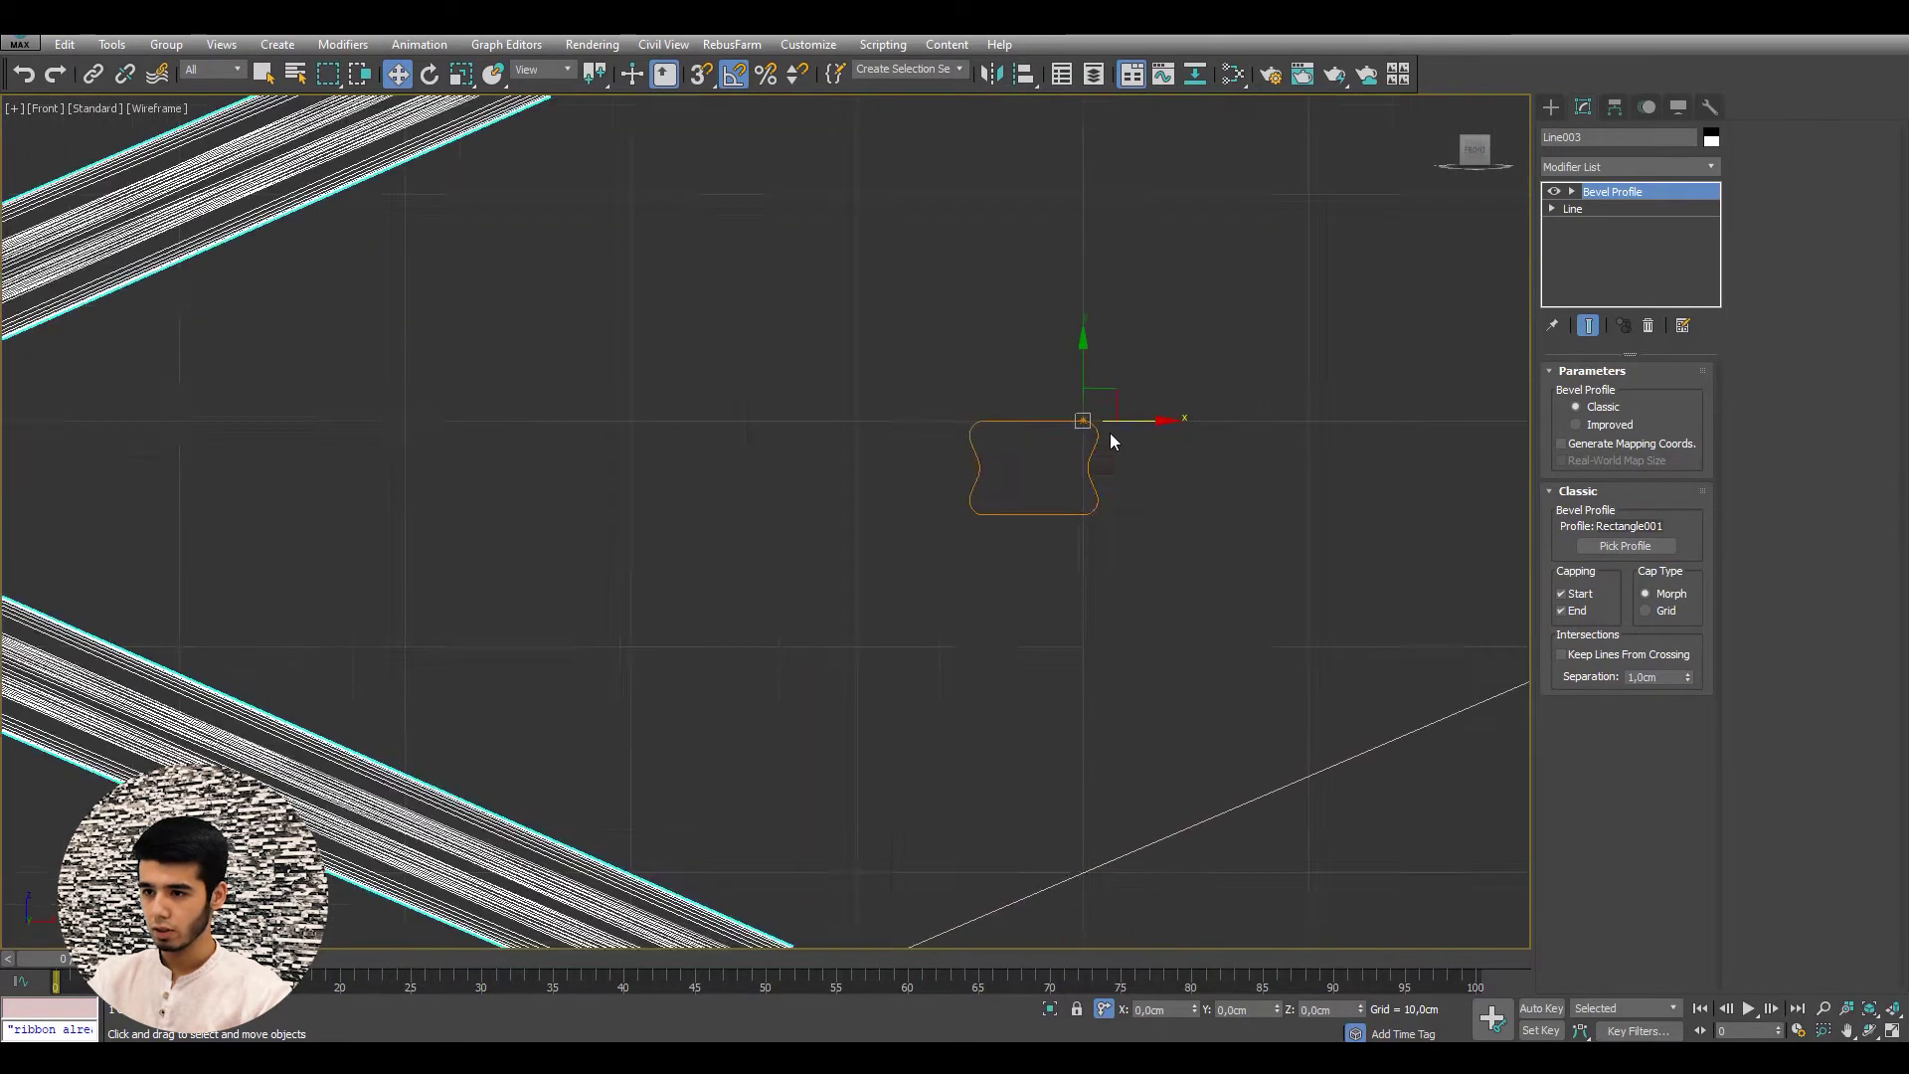
pyautogui.scroll(3, 1108, 427)
pyautogui.moveTo(1084, 376); pyautogui.dragTo(1021, 375, button='middle')
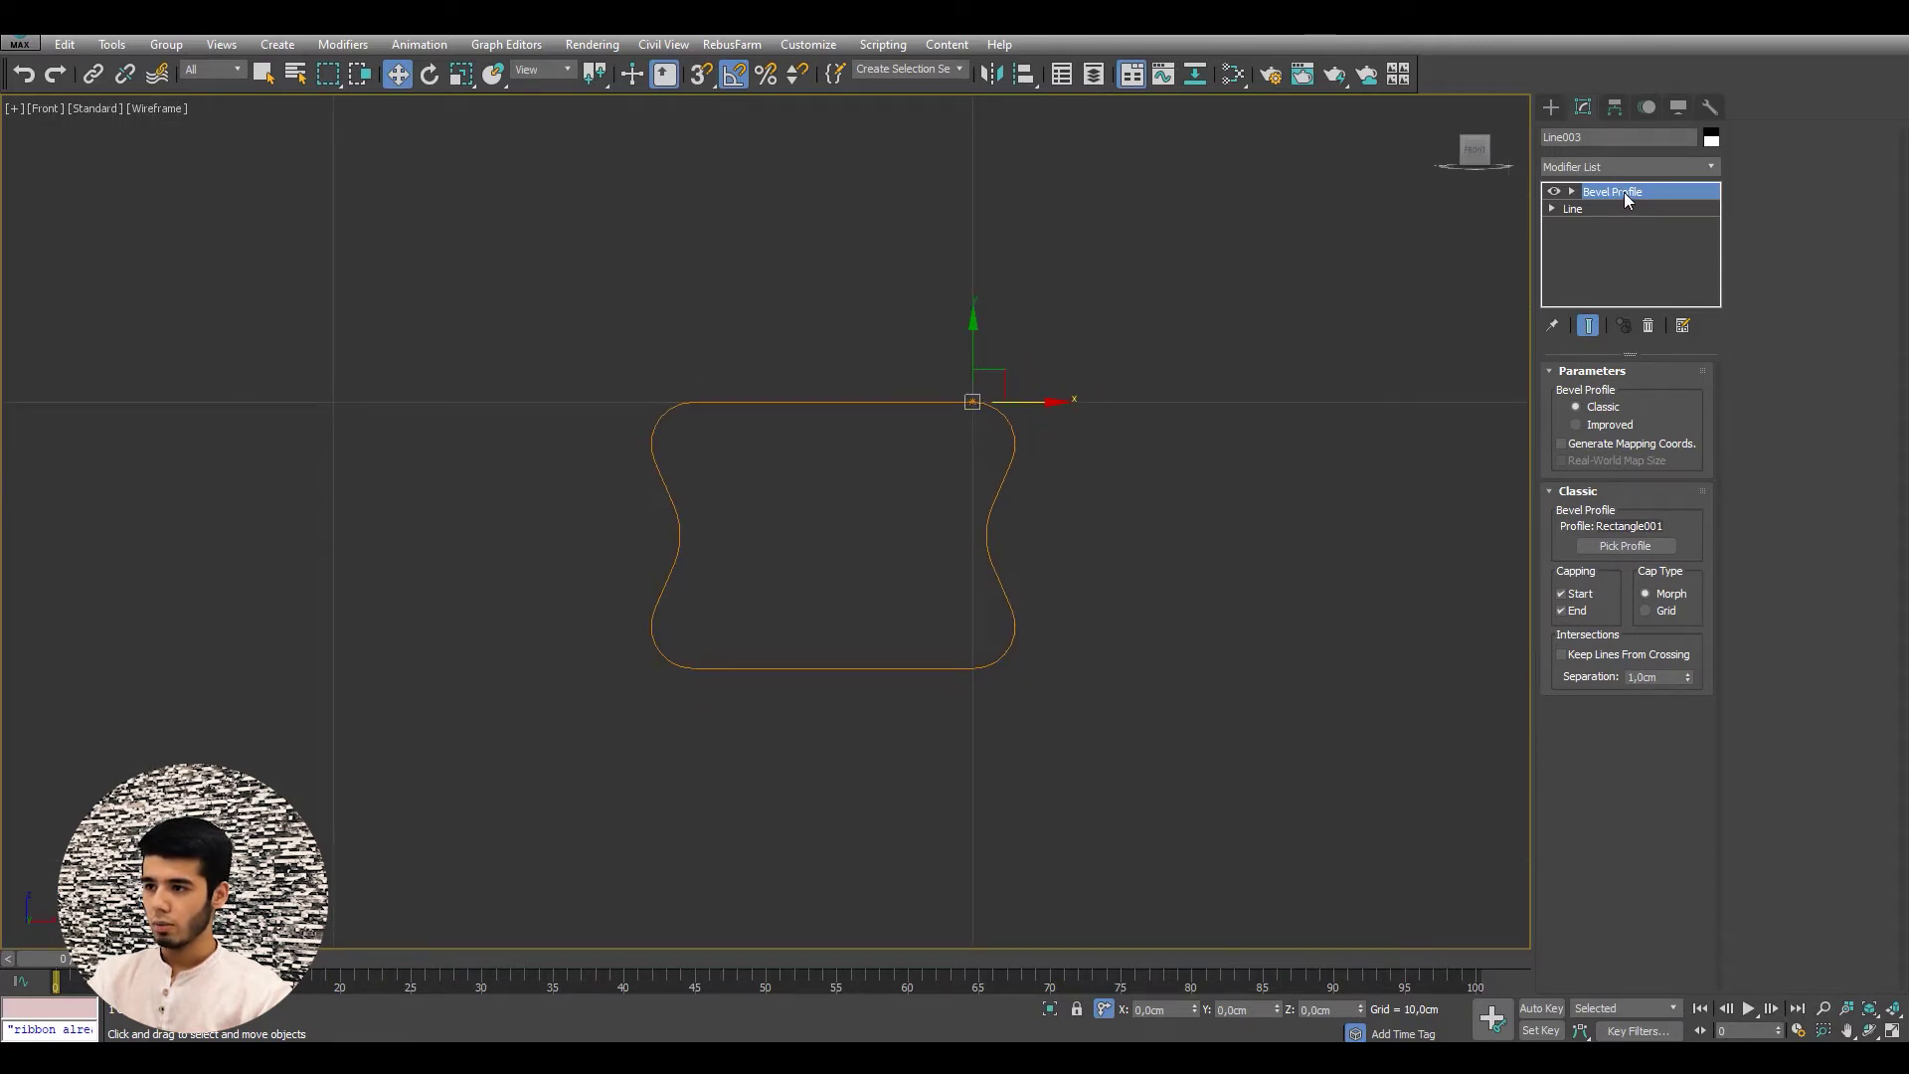
pyautogui.click(979, 403)
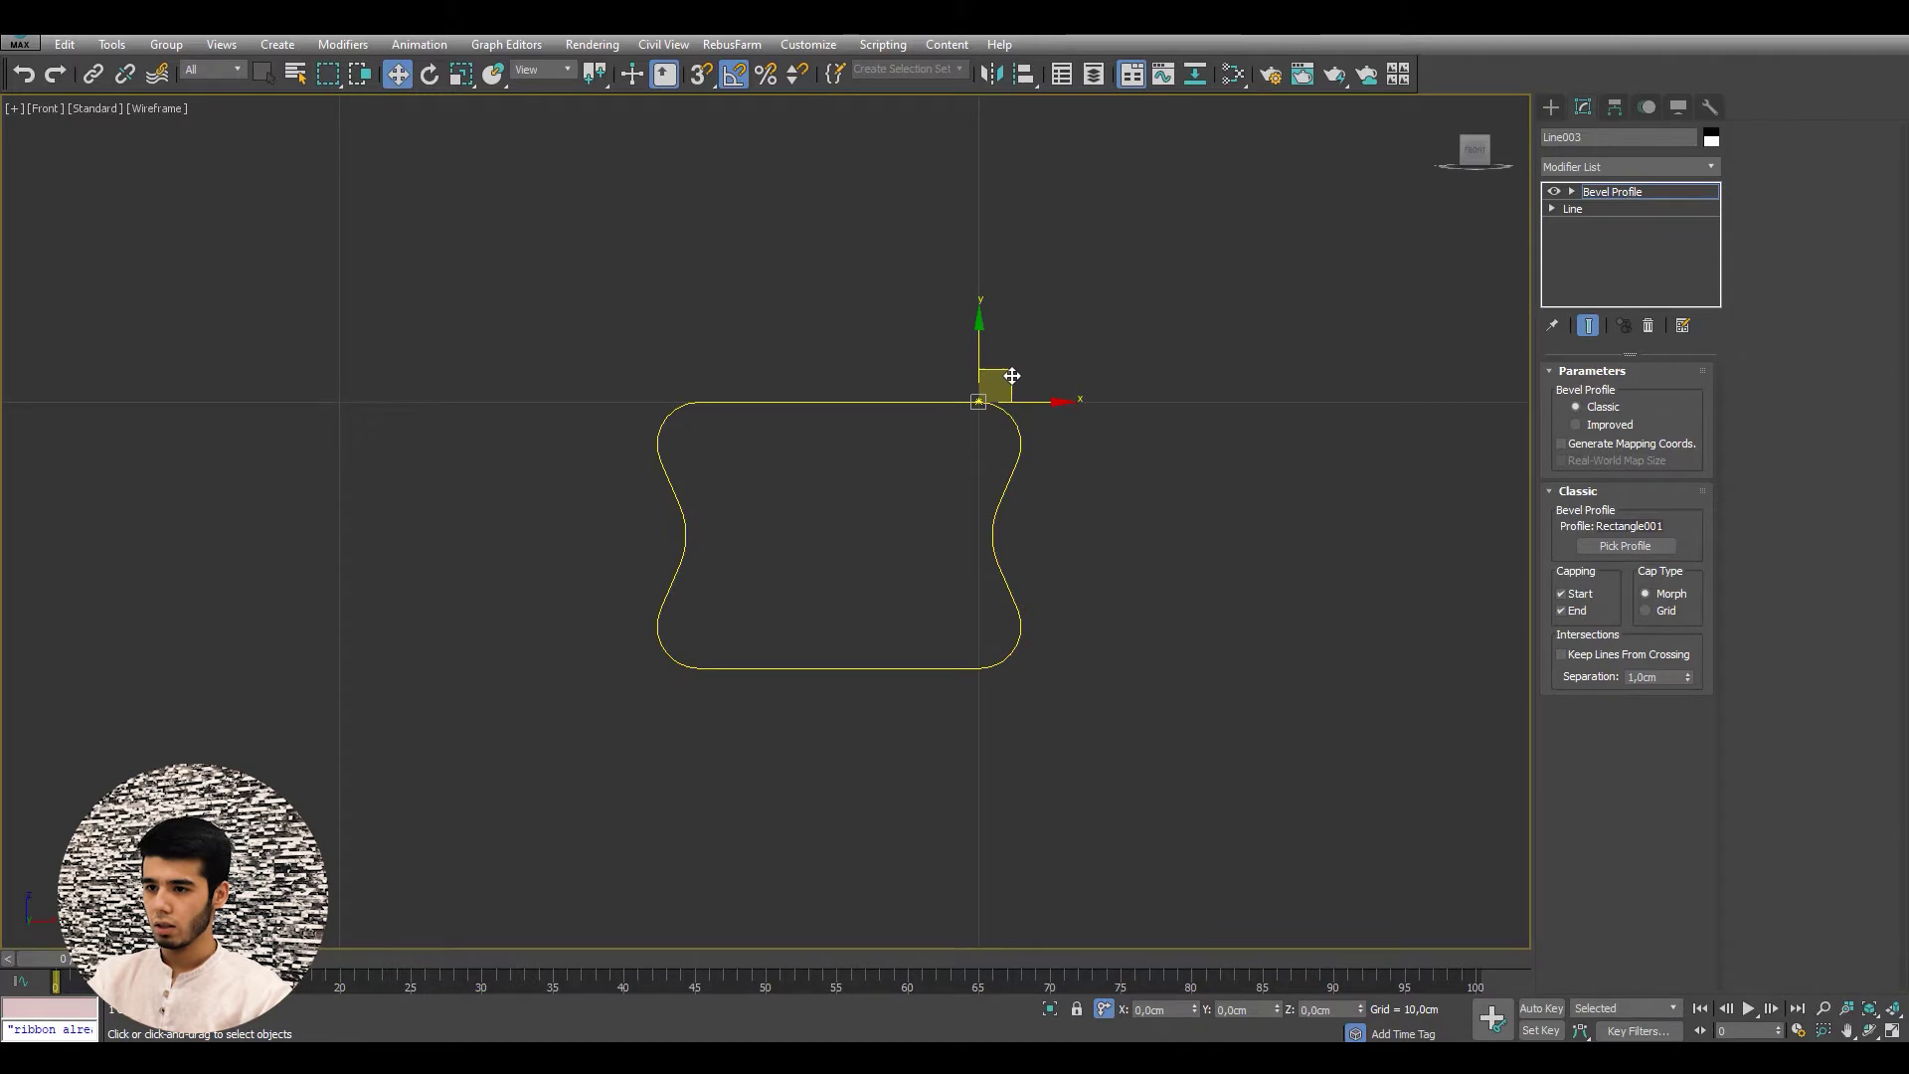
pyautogui.moveTo(1012, 374)
pyautogui.mouseDown()
pyautogui.moveTo(1104, 294)
pyautogui.moveTo(1163, 174)
pyautogui.moveTo(1143, 201)
pyautogui.moveTo(1151, 243)
pyautogui.mouseUp()
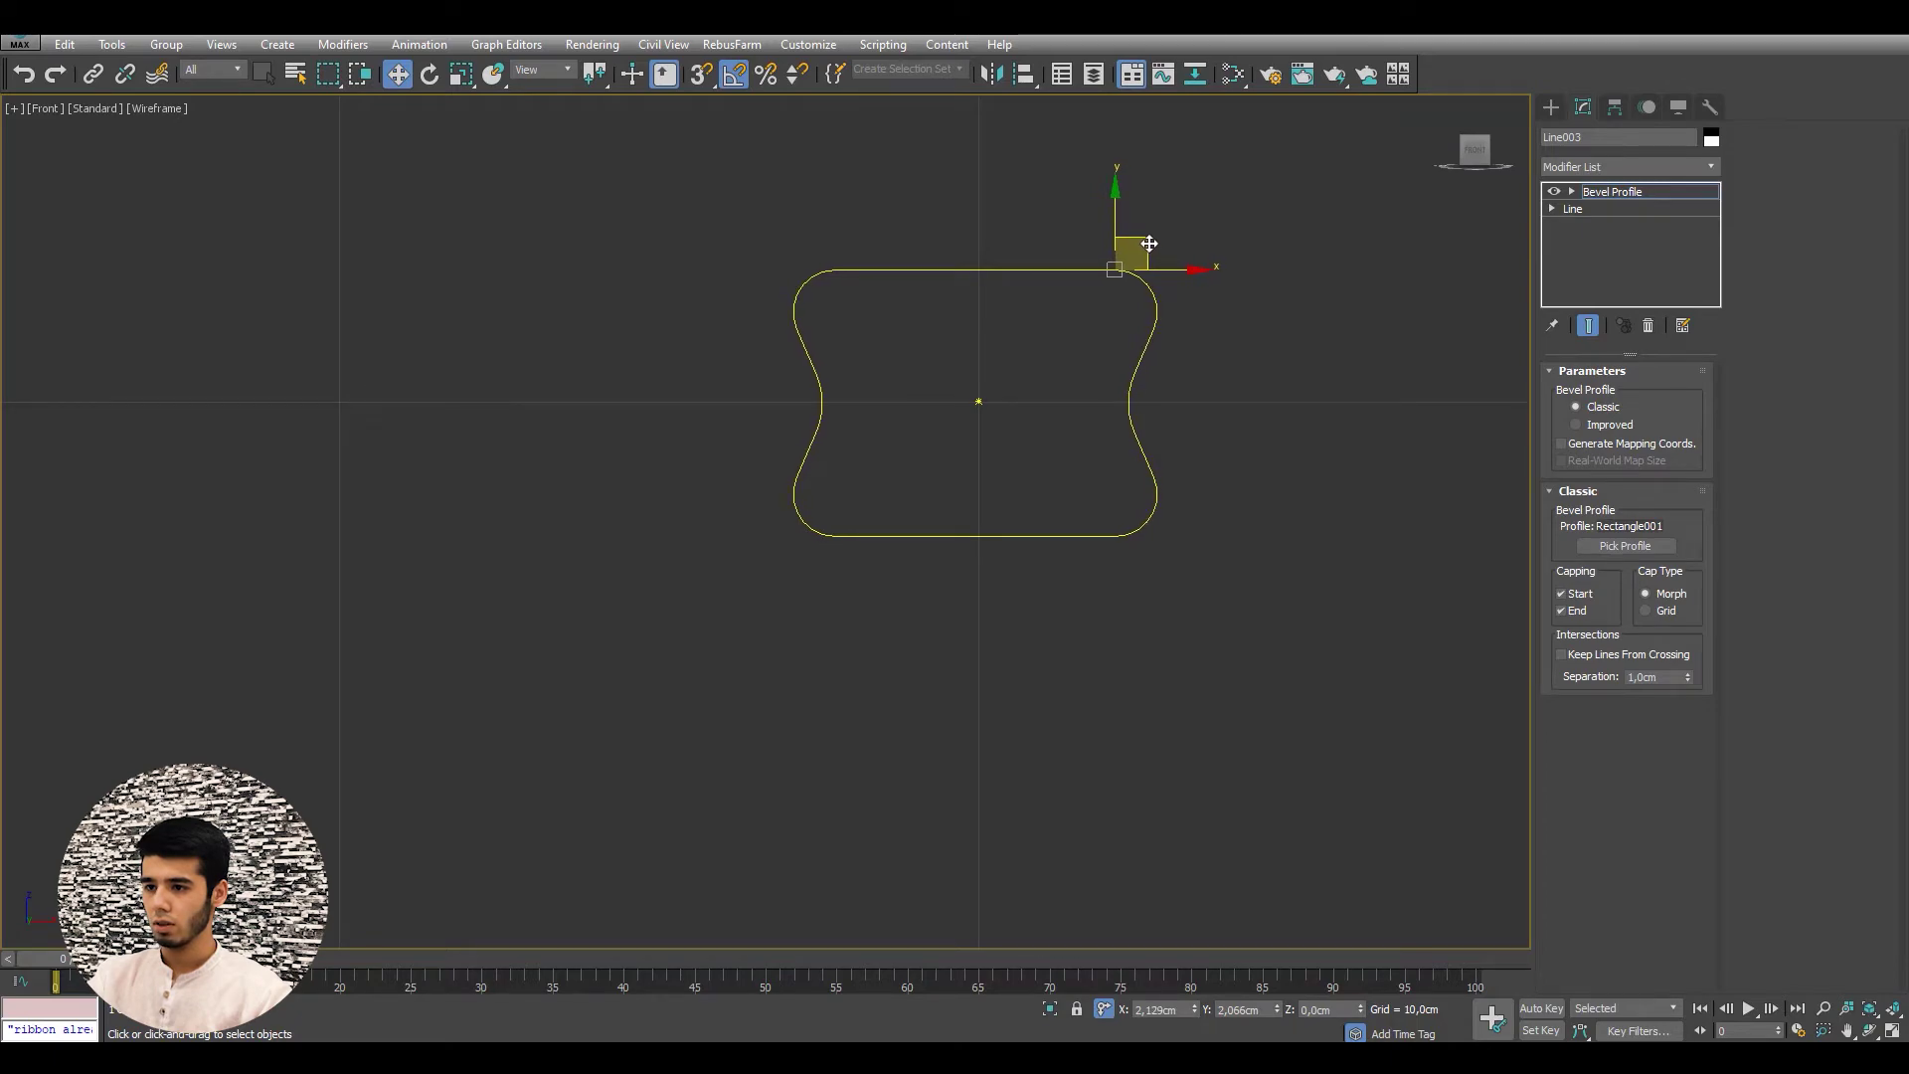
# - Return to Bevel Profile in Perspective and inspect the rail's end close-up
pyautogui.click(1608, 191)
pyautogui.scroll(-3, 926, 368)
pyautogui.scroll(-3, 927, 368)
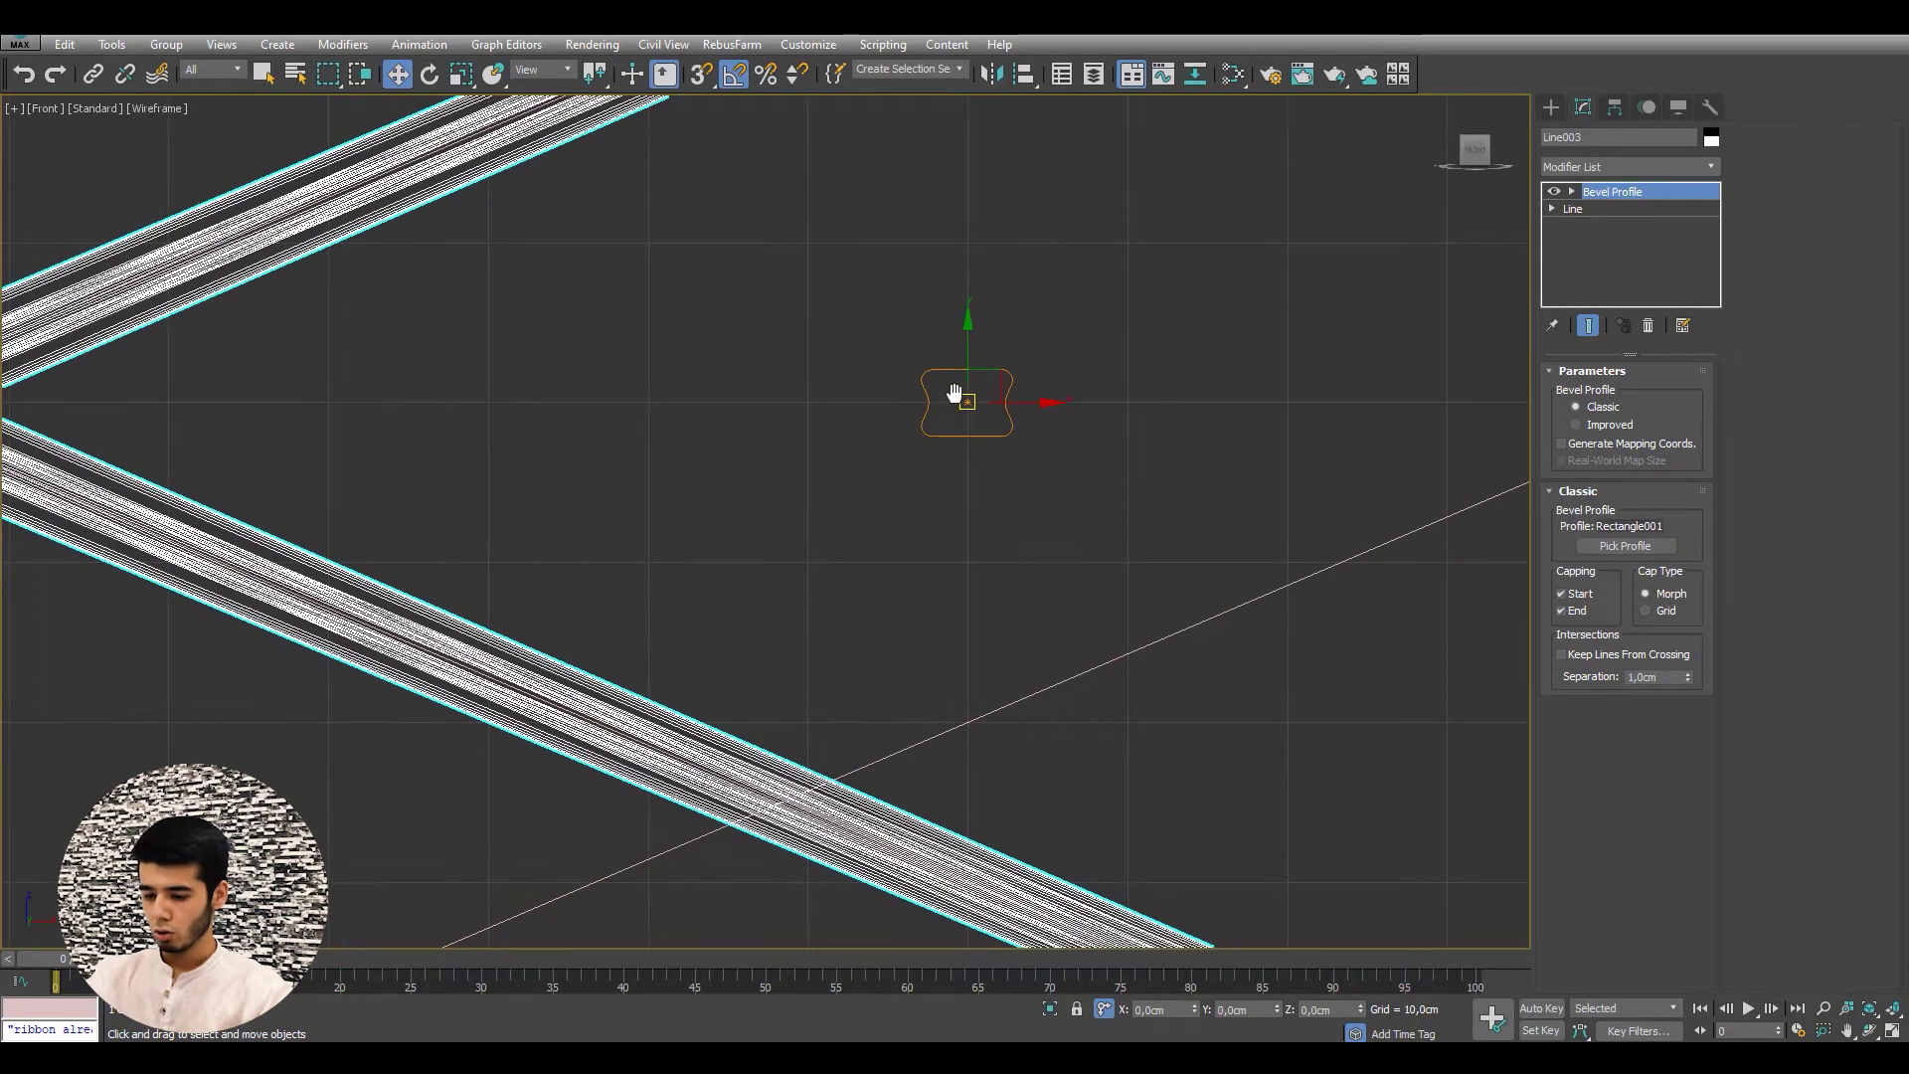
pyautogui.press('p')
pyautogui.keyDown('alt'); pyautogui.moveTo(927, 530); pyautogui.dragTo(597, 545, button='middle'); pyautogui.keyUp('alt')
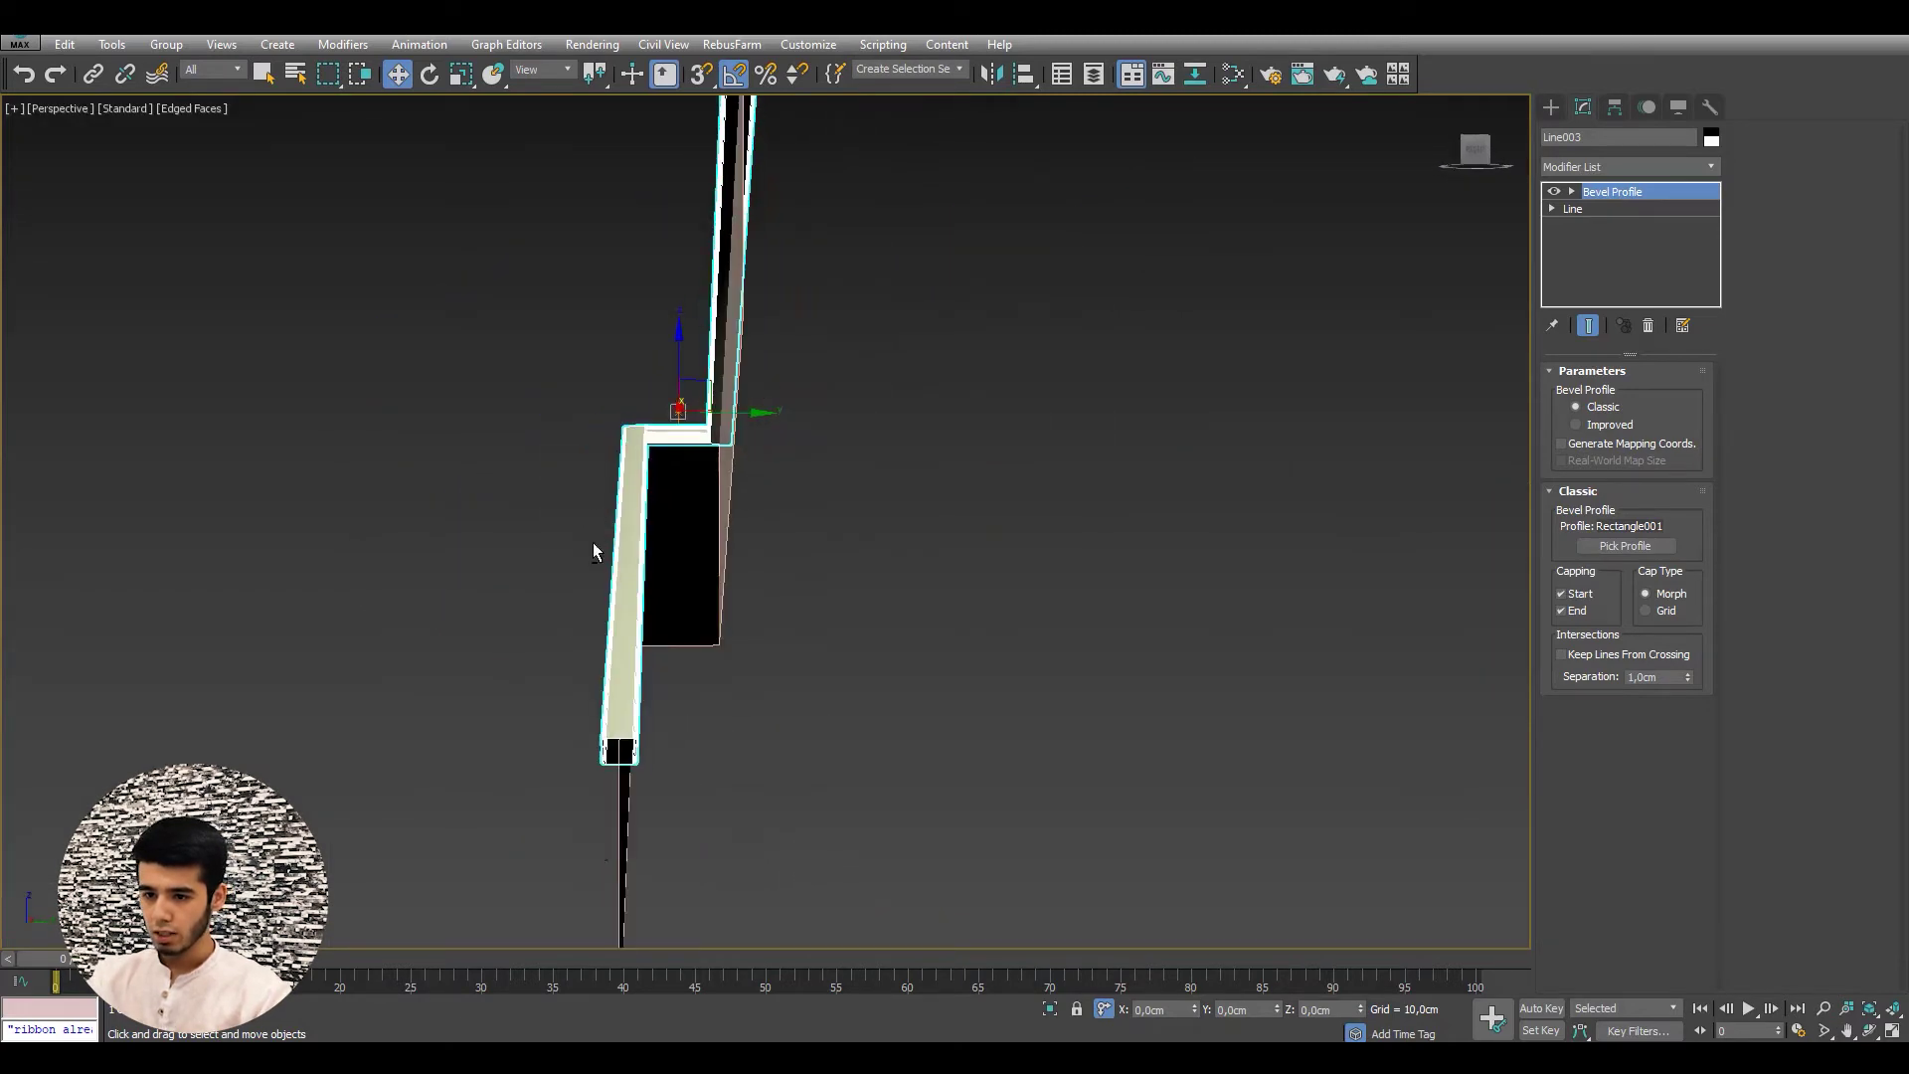
pyautogui.moveTo(634, 720)
pyautogui.mouseDown(button='middle')
pyautogui.moveTo(669, 255)
pyautogui.moveTo(741, 328)
pyautogui.moveTo(1093, 488)
pyautogui.moveTo(826, 348)
pyautogui.moveTo(882, 403)
pyautogui.moveTo(1064, 453)
pyautogui.mouseUp(button='middle')
pyautogui.scroll(1, 1064, 453)
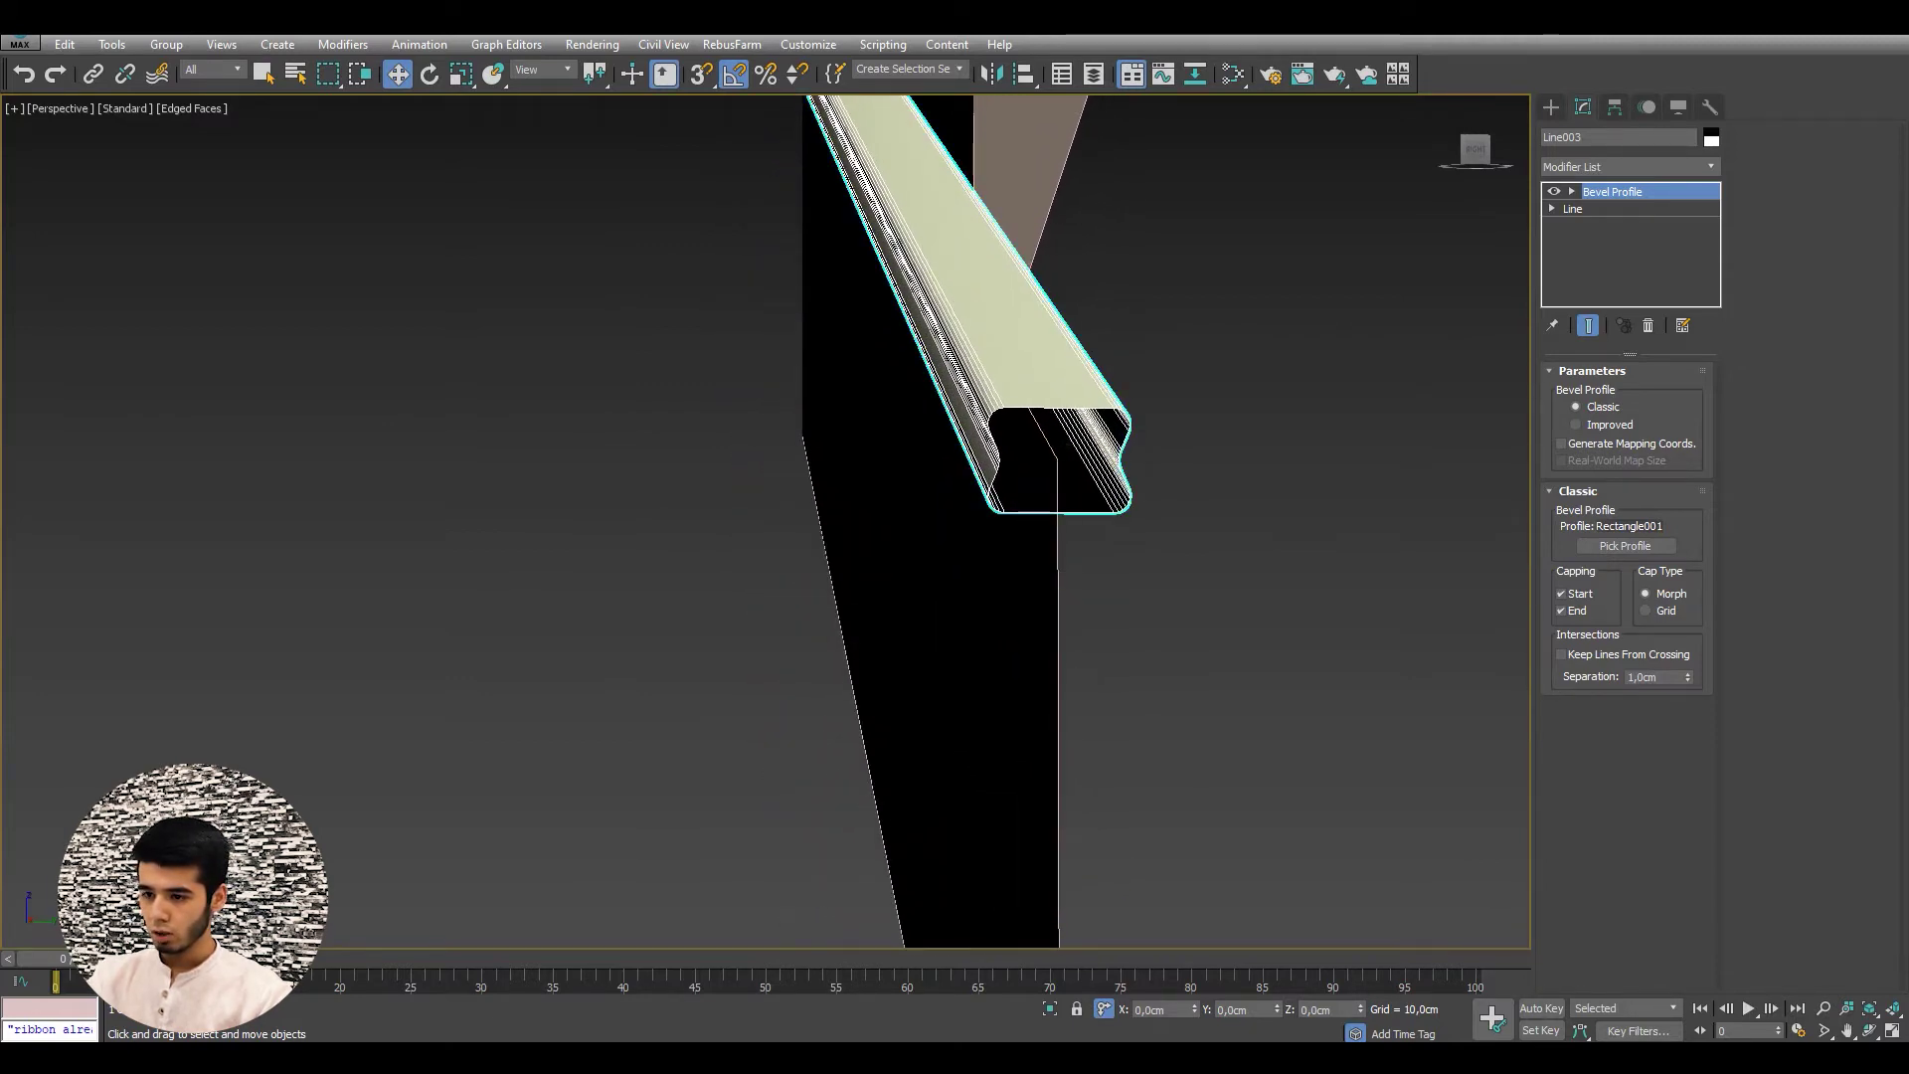
pyautogui.moveTo(1360, 1007); pyautogui.dragTo(1370, 982)
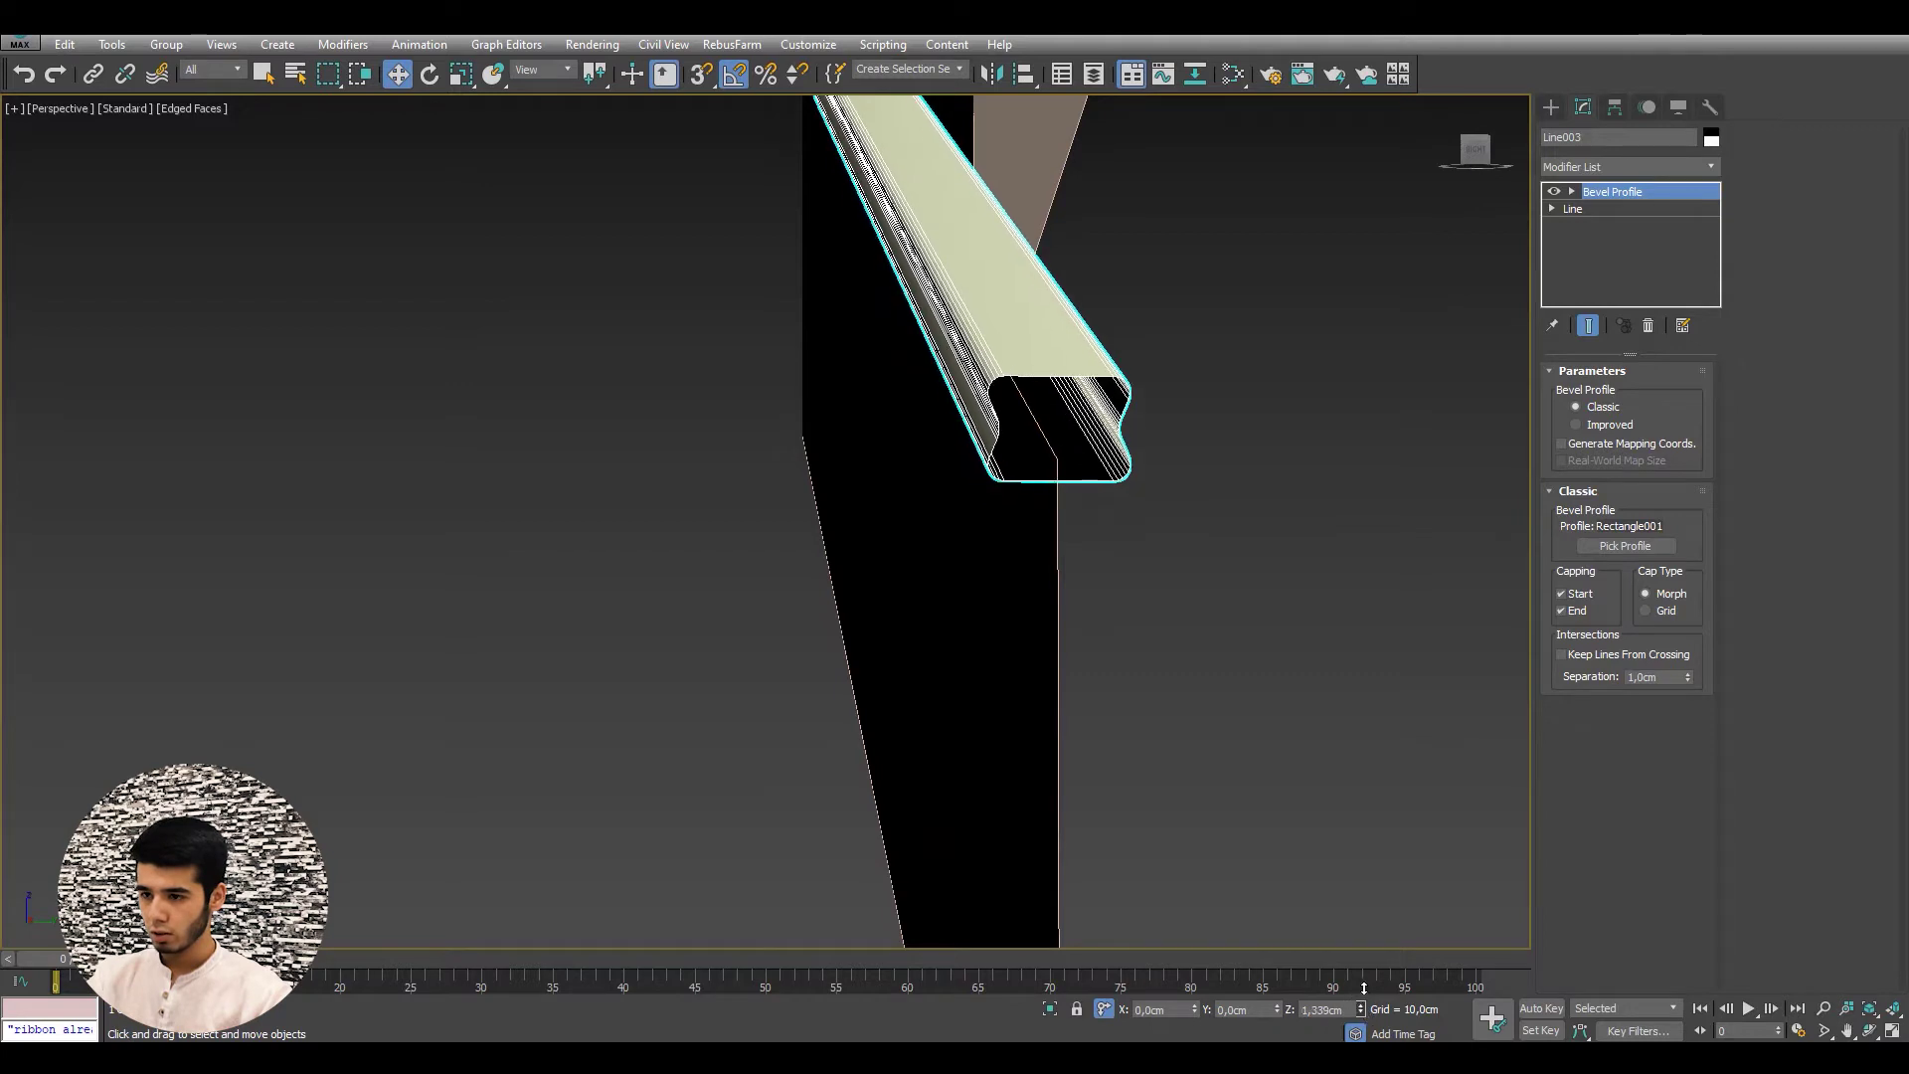
pyautogui.rightClick(1370, 983)
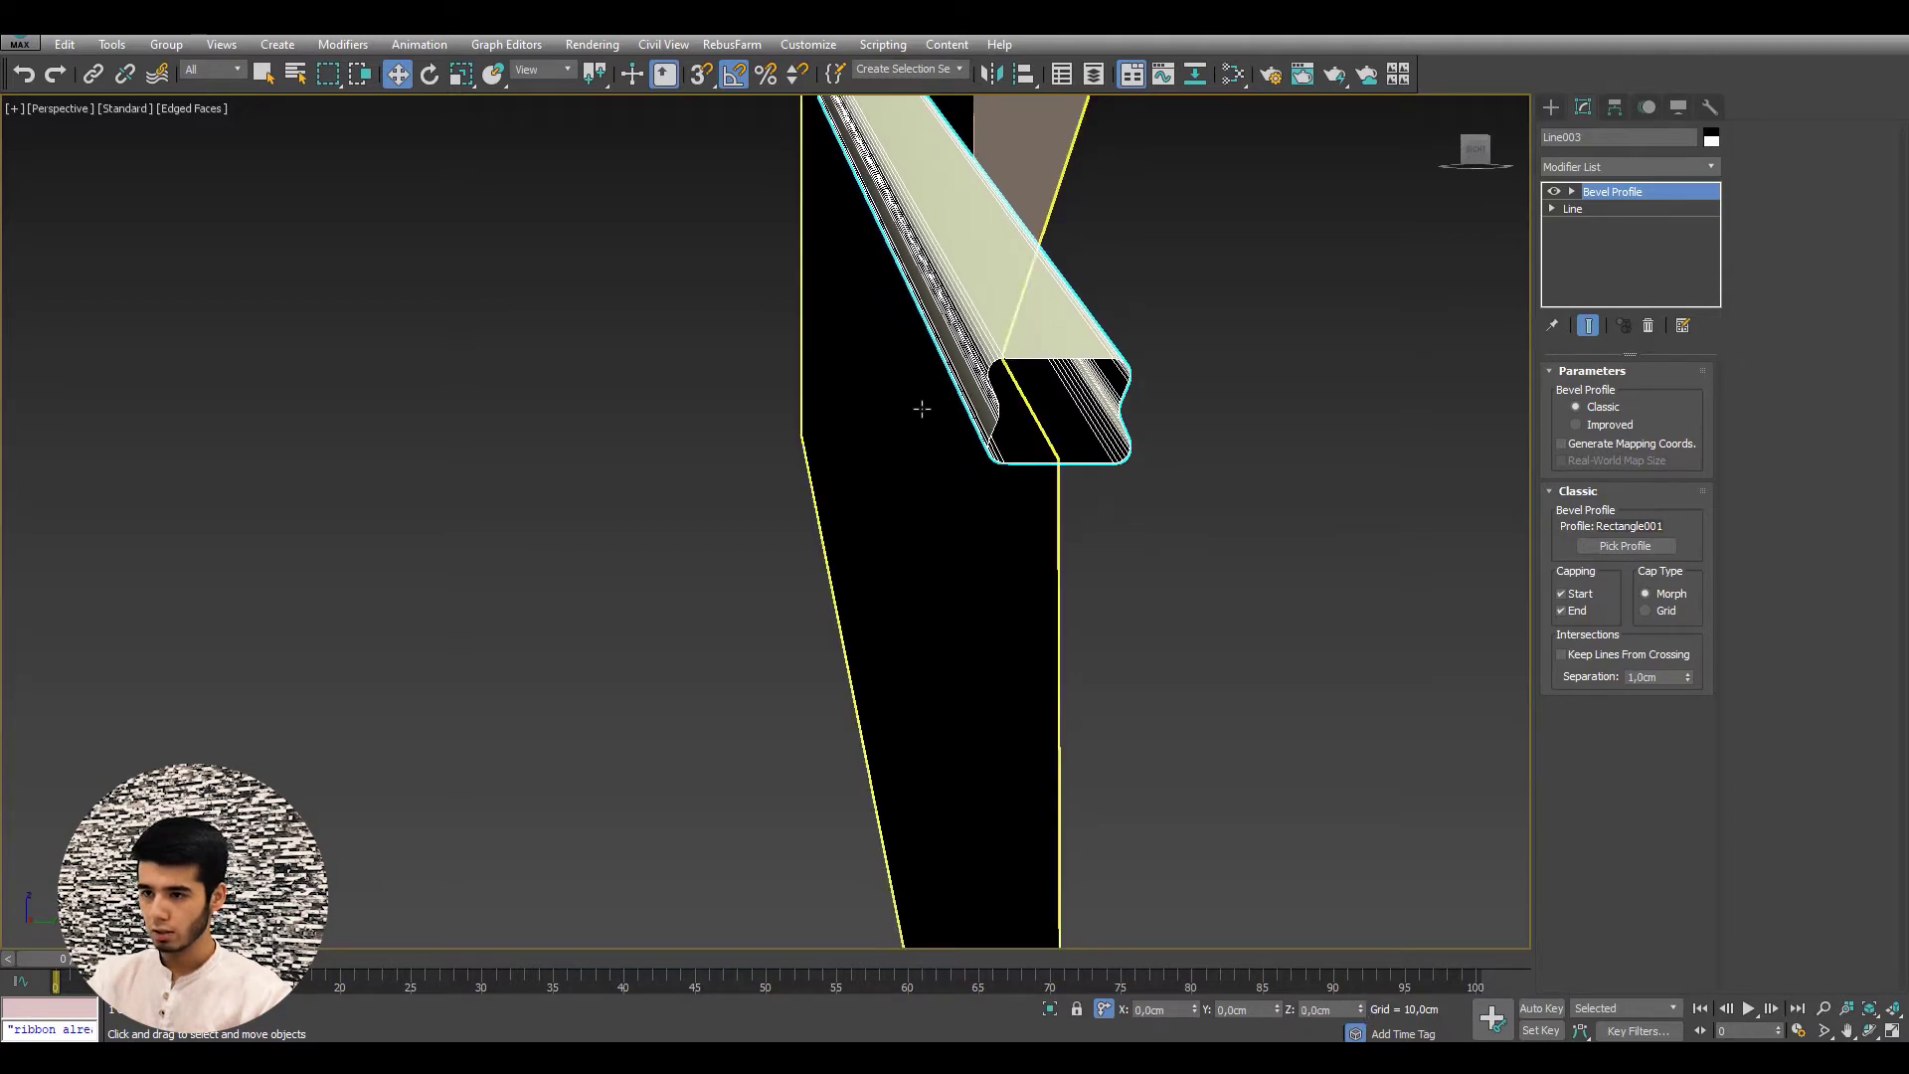
pyautogui.keyDown('alt'); pyautogui.moveTo(921, 408); pyautogui.dragTo(1035, 429, button='middle'); pyautogui.keyUp('alt')
# - Add a Cap Holes modifier to the rail and switch to default shading
pyautogui.click(1621, 163)
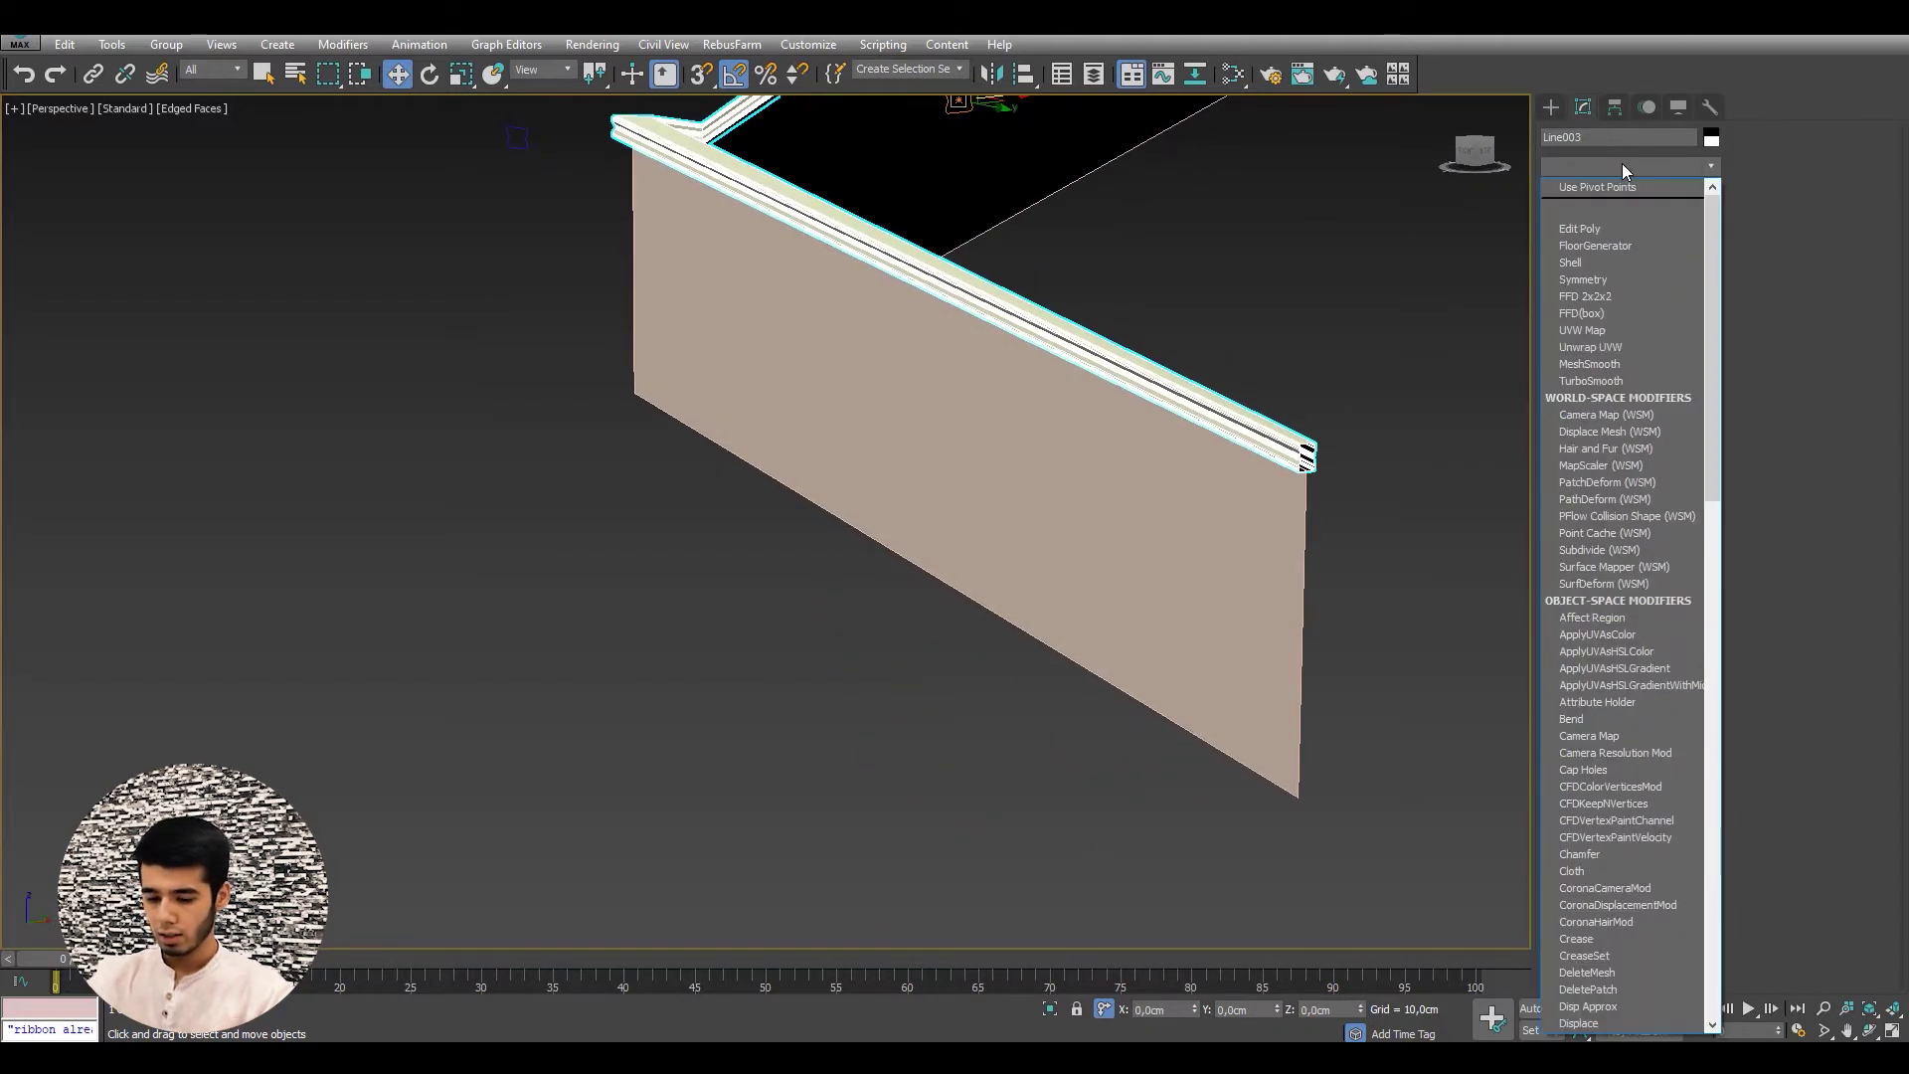
pyautogui.write('cap')
pyautogui.press('Return')
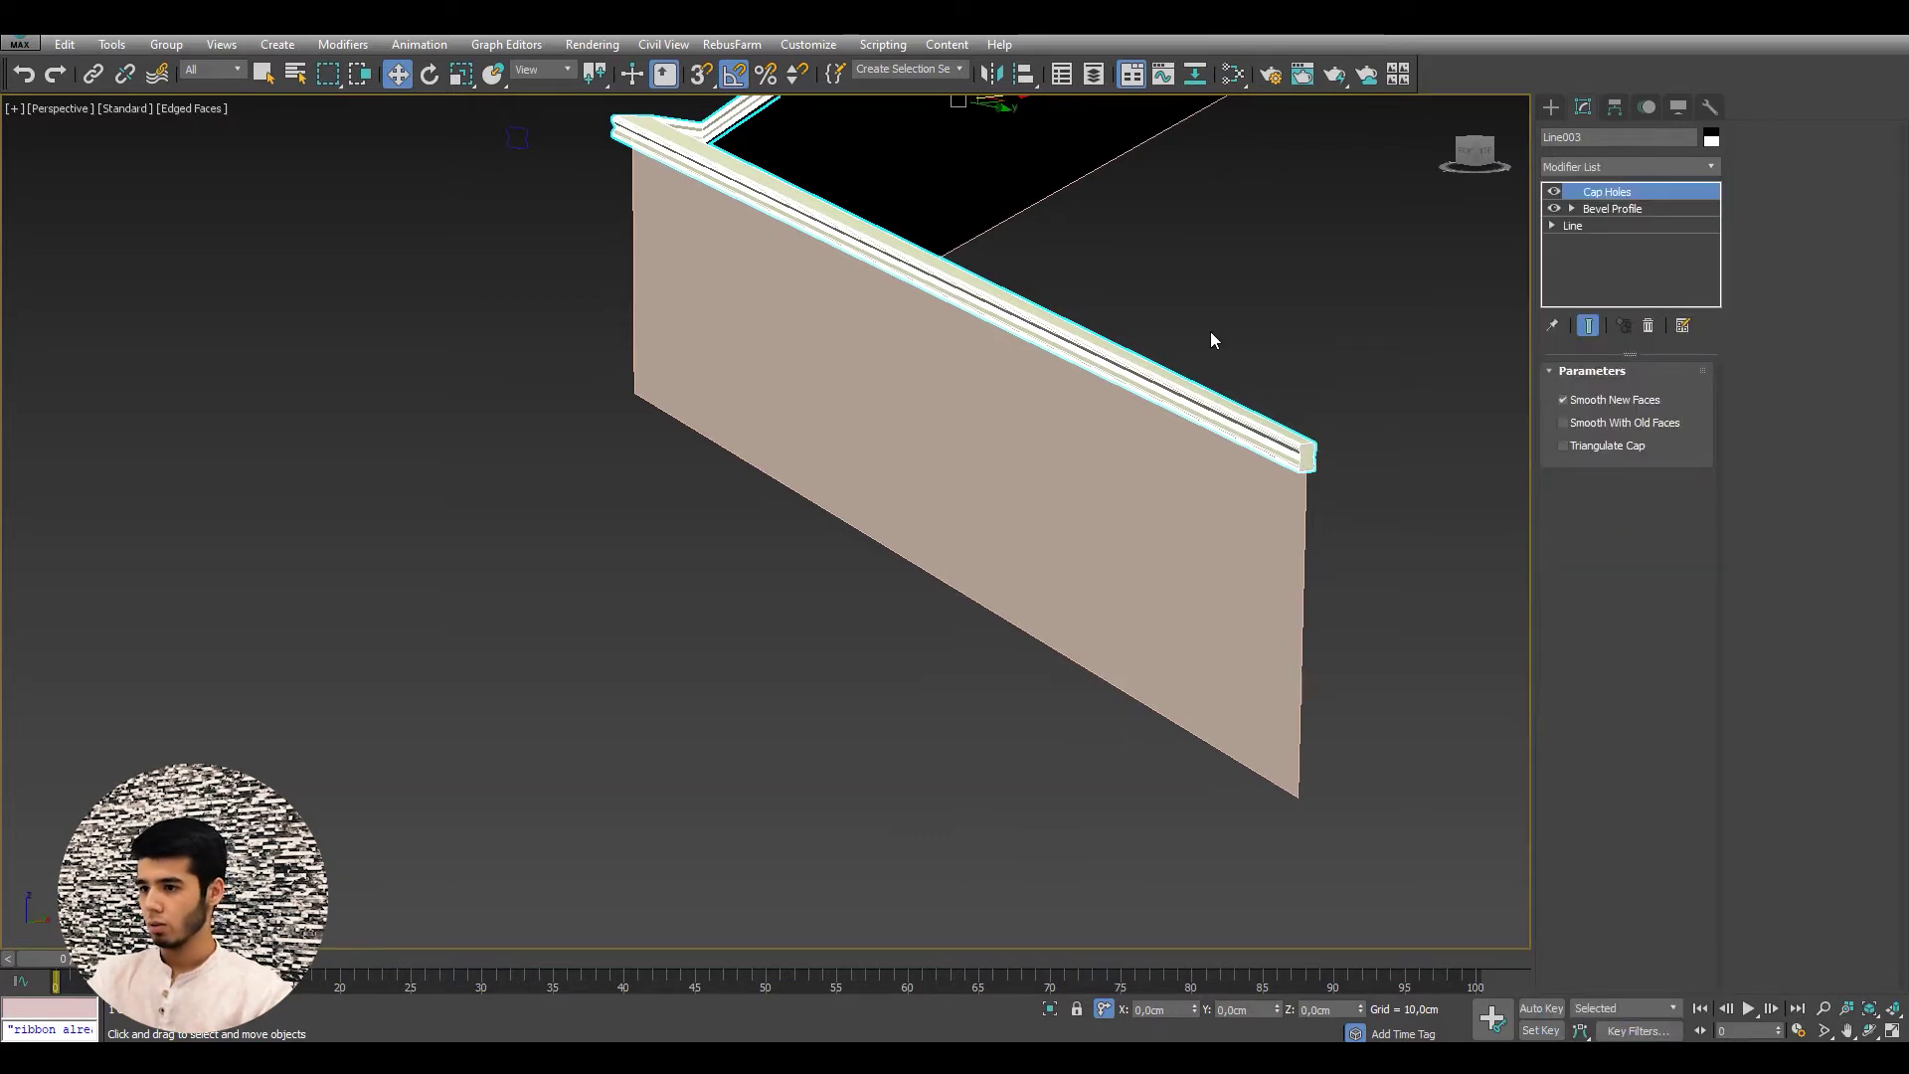
pyautogui.click(1232, 314)
pyautogui.moveTo(1232, 314)
pyautogui.keyDown('alt'); pyautogui.mouseDown(button='middle')
pyautogui.moveTo(1053, 543)
pyautogui.moveTo(1126, 585)
pyautogui.moveTo(1171, 567)
pyautogui.moveTo(952, 641)
pyautogui.moveTo(891, 554)
pyautogui.moveTo(869, 571)
pyautogui.moveTo(988, 567)
pyautogui.moveTo(917, 545)
pyautogui.moveTo(879, 573)
pyautogui.mouseUp(button='middle'); pyautogui.keyUp('alt')
pyautogui.press('F4')
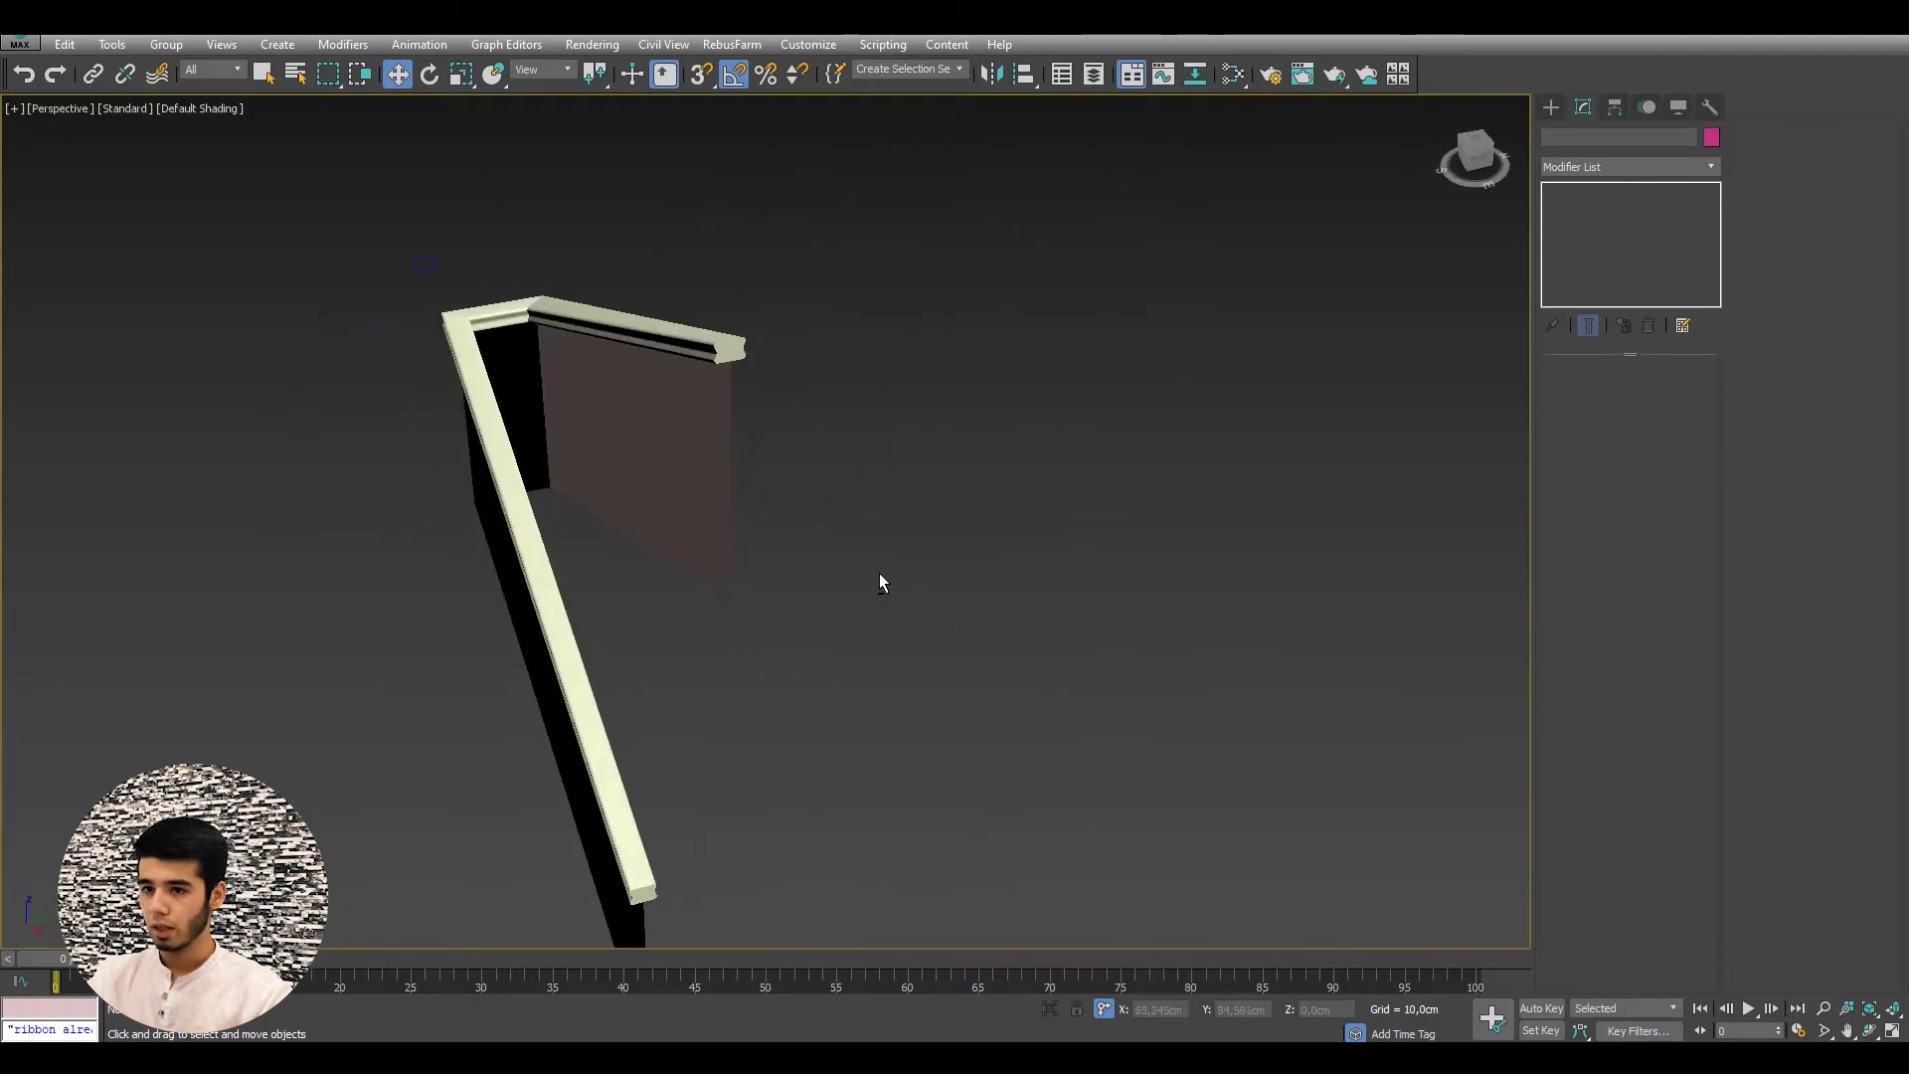
# - Select the molding rail and edit its underlying Line at Vertex level
pyautogui.click(530, 300)
pyautogui.click(530, 300)
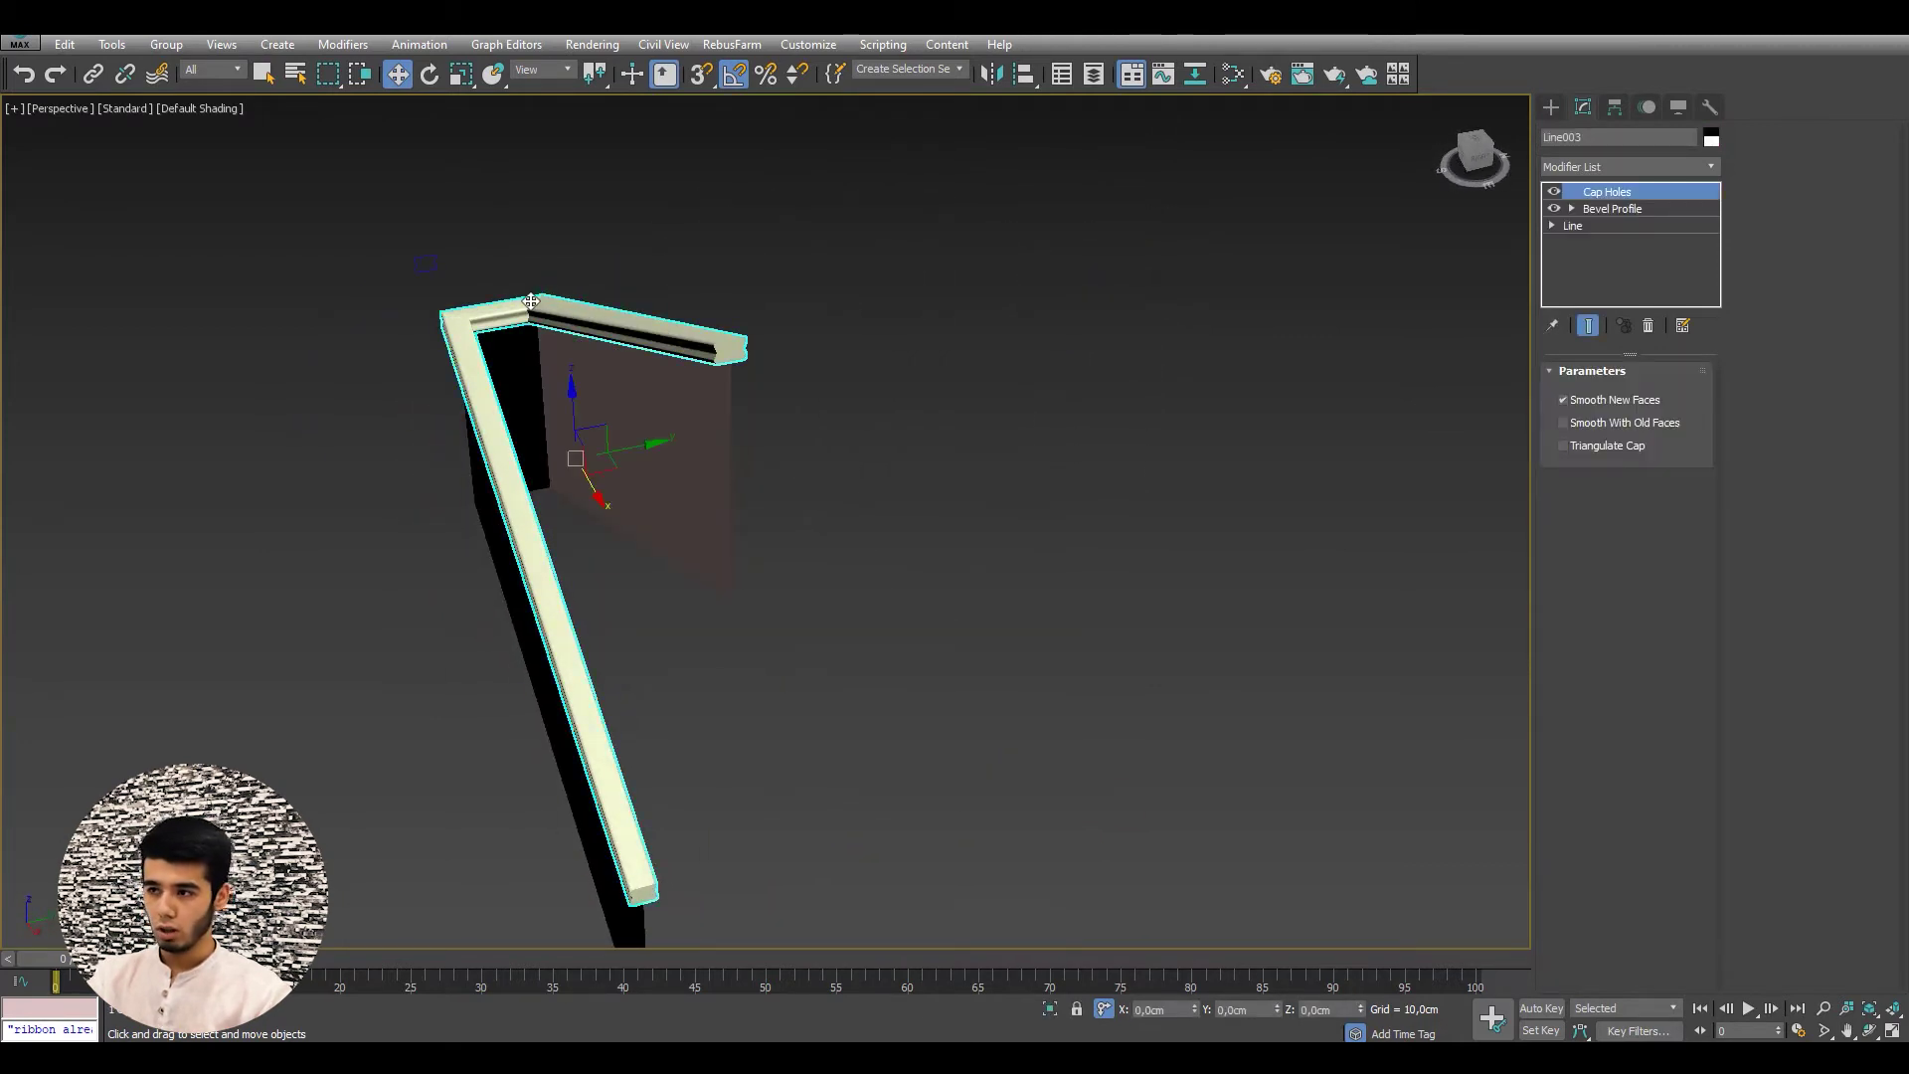
pyautogui.click(1598, 229)
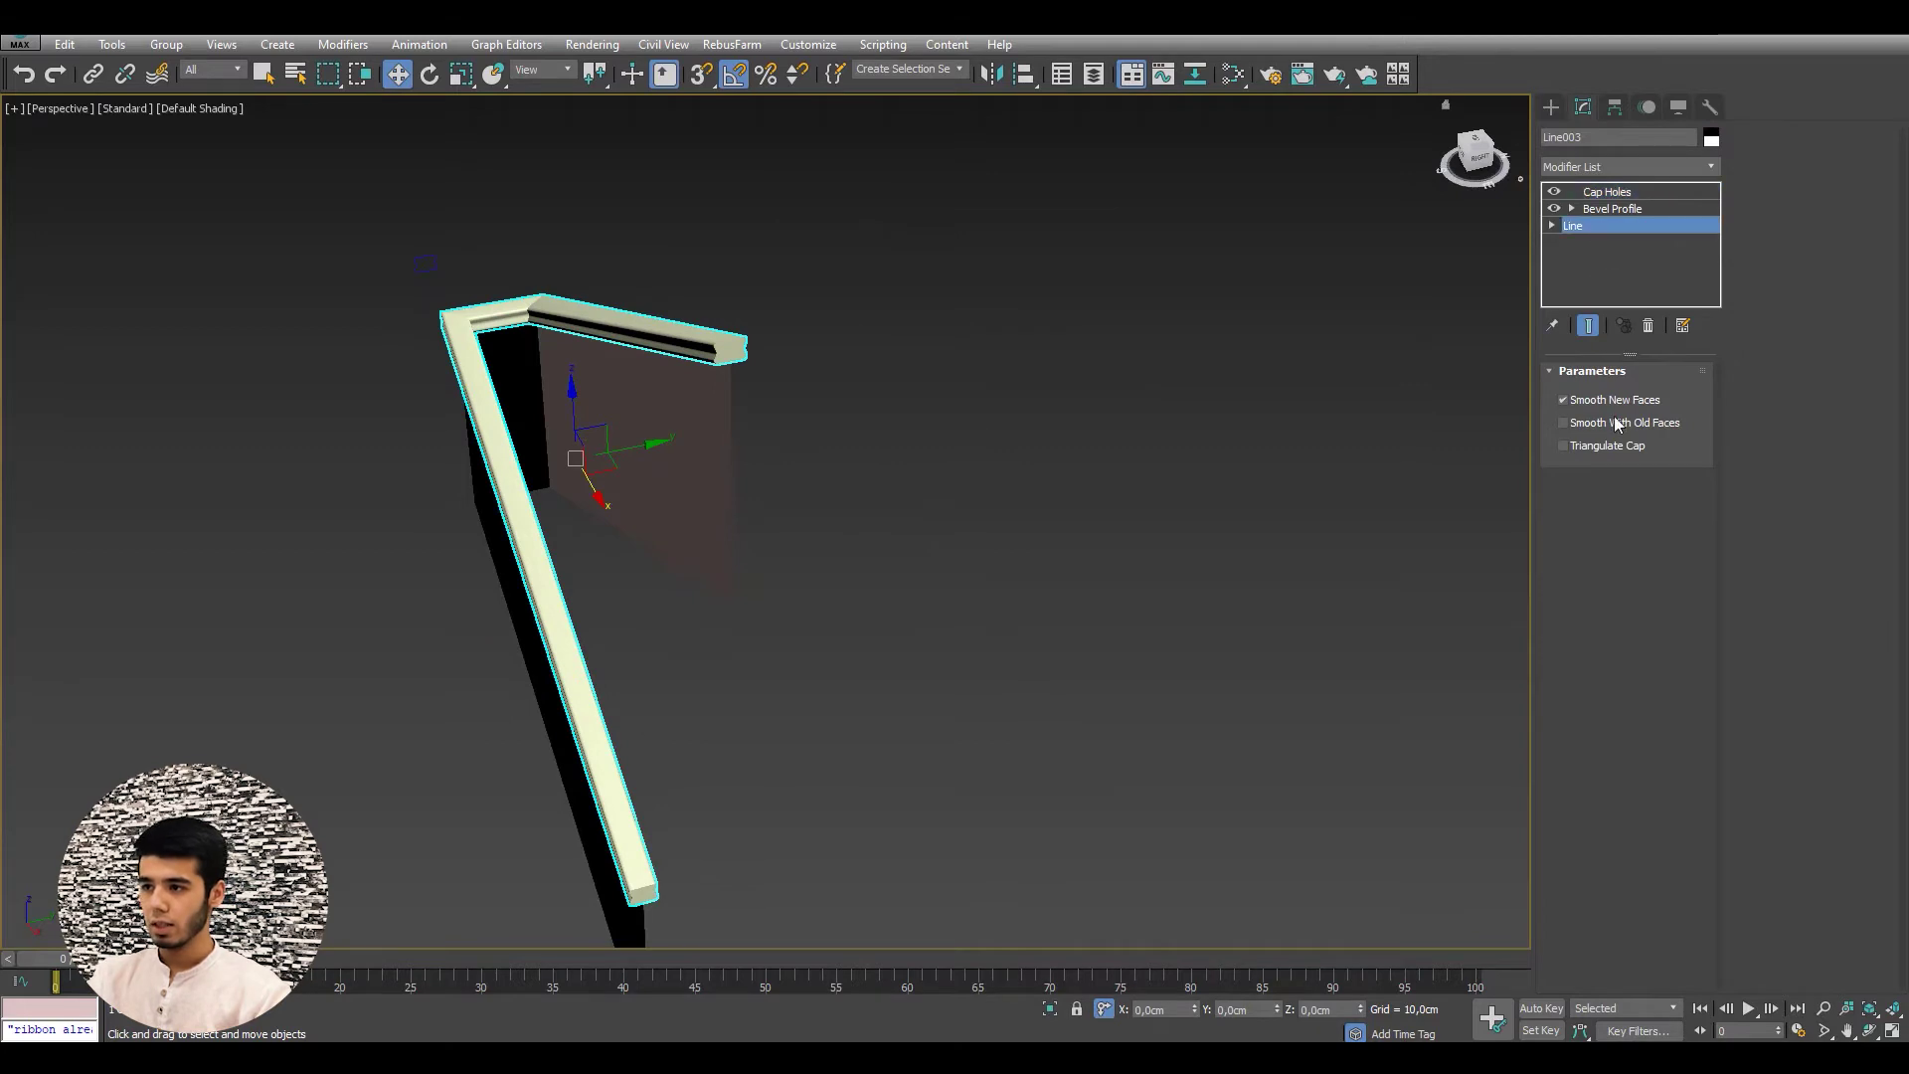
pyautogui.click(1603, 445)
# - Select the line's end vertices, show the end result, and slide them to shorten the molding
pyautogui.click(536, 309)
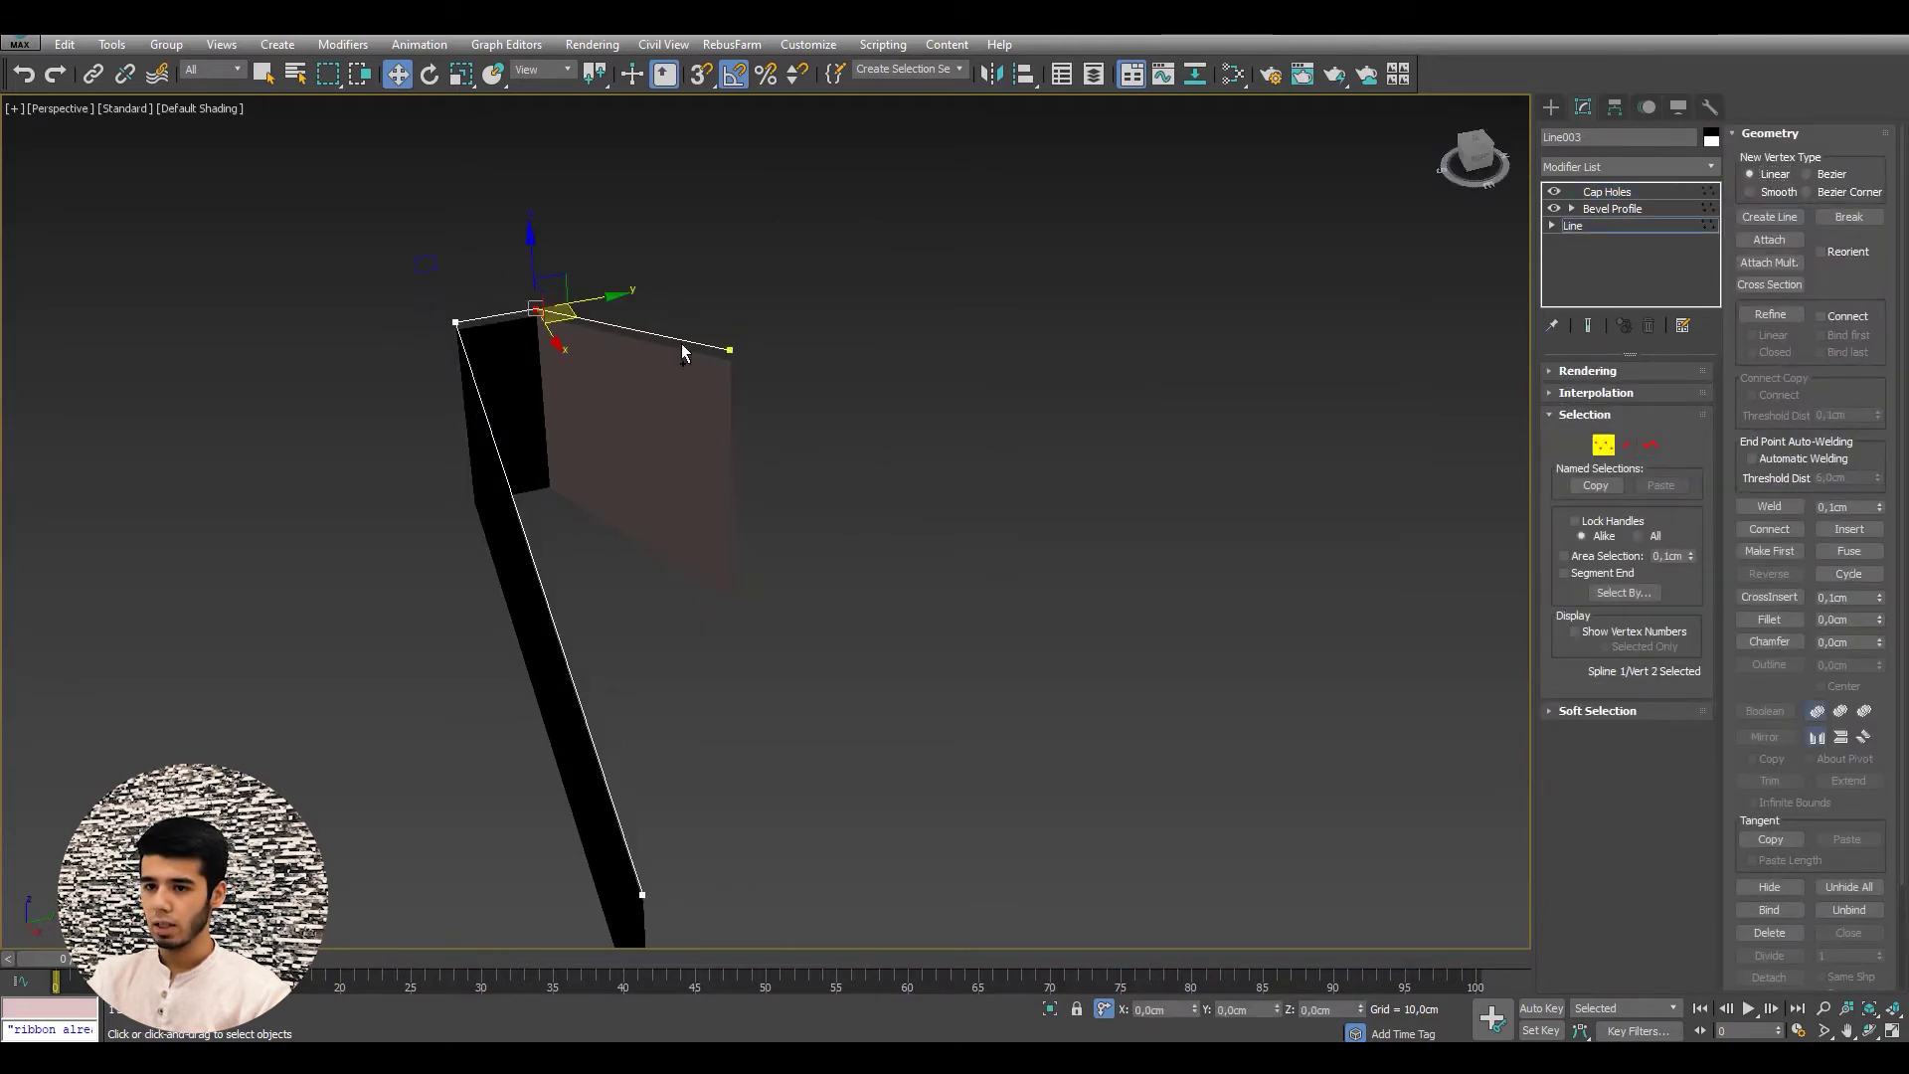
pyautogui.keyDown('ctrl'); pyautogui.click(730, 348); pyautogui.keyUp('ctrl')
pyautogui.keyDown('alt'); pyautogui.moveTo(748, 334); pyautogui.dragTo(795, 310, button='middle'); pyautogui.keyUp('alt')
pyautogui.click(1587, 326)
pyautogui.keyDown('alt'); pyautogui.moveTo(726, 383); pyautogui.dragTo(720, 411, button='middle'); pyautogui.keyUp('alt')
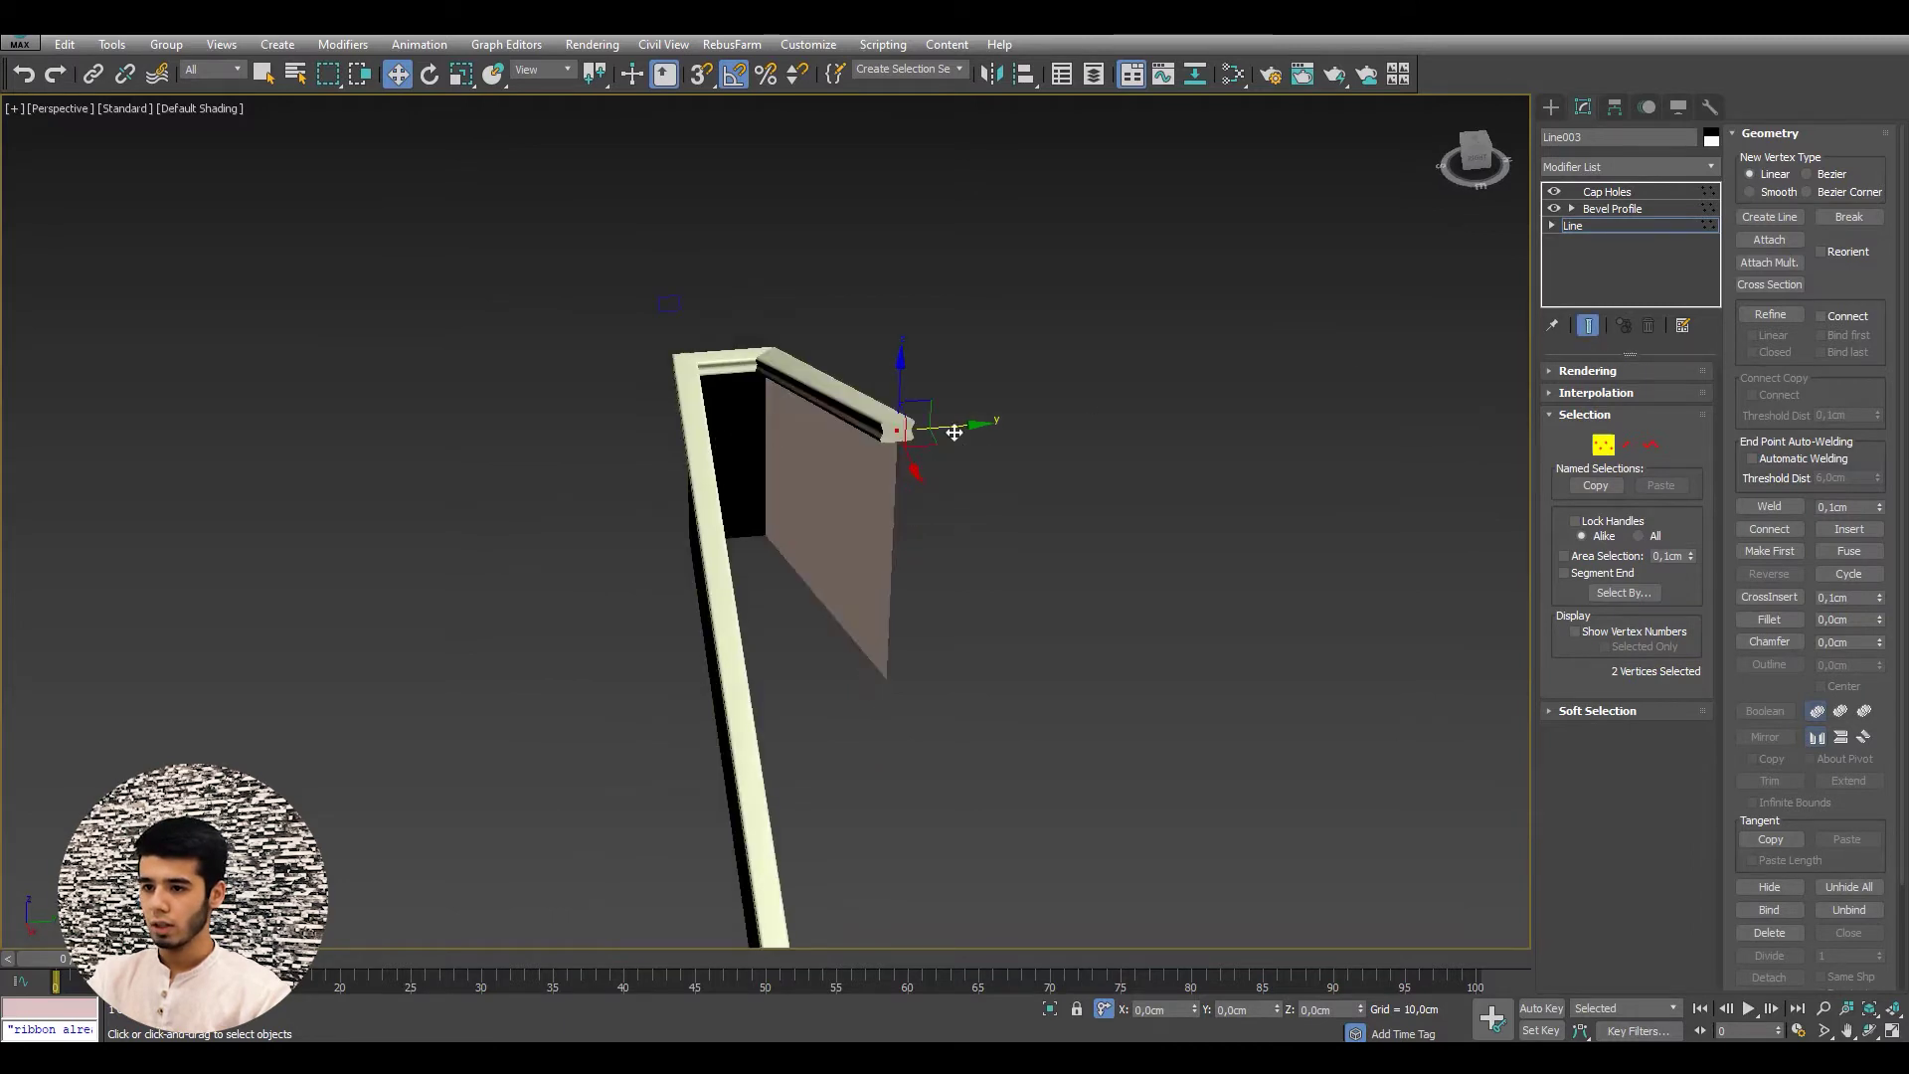
pyautogui.moveTo(954, 432); pyautogui.dragTo(855, 438)
pyautogui.moveTo(856, 439)
pyautogui.keyDown('alt'); pyautogui.mouseDown(button='middle')
pyautogui.moveTo(713, 364)
pyautogui.moveTo(793, 312)
pyautogui.moveTo(532, 448)
pyautogui.moveTo(873, 392)
pyautogui.moveTo(1054, 420)
pyautogui.moveTo(1101, 462)
pyautogui.moveTo(999, 482)
pyautogui.moveTo(916, 527)
pyautogui.moveTo(796, 426)
pyautogui.moveTo(701, 438)
pyautogui.mouseUp(button='middle'); pyautogui.keyUp('alt')
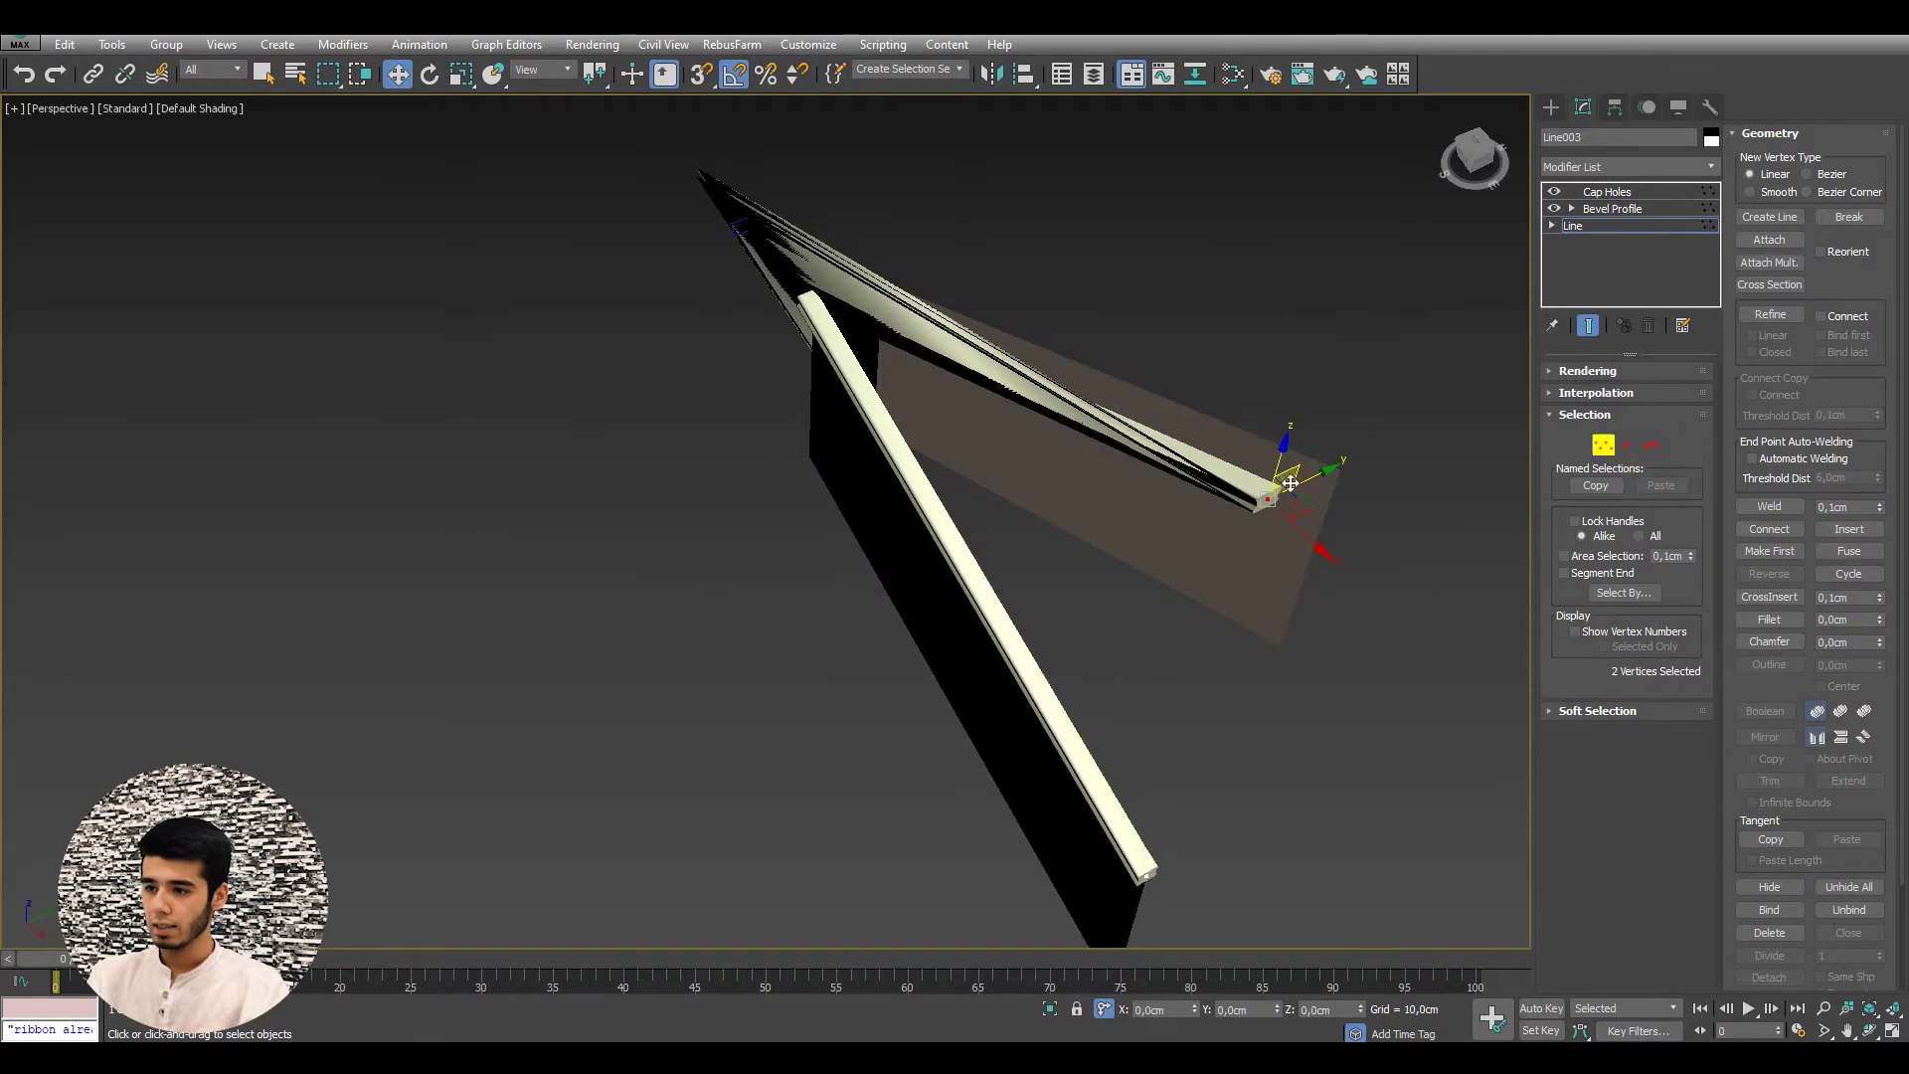
# - Align the rail's end with the wall corner, then exit Vertex mode
pyautogui.moveTo(1313, 482); pyautogui.dragTo(1352, 467)
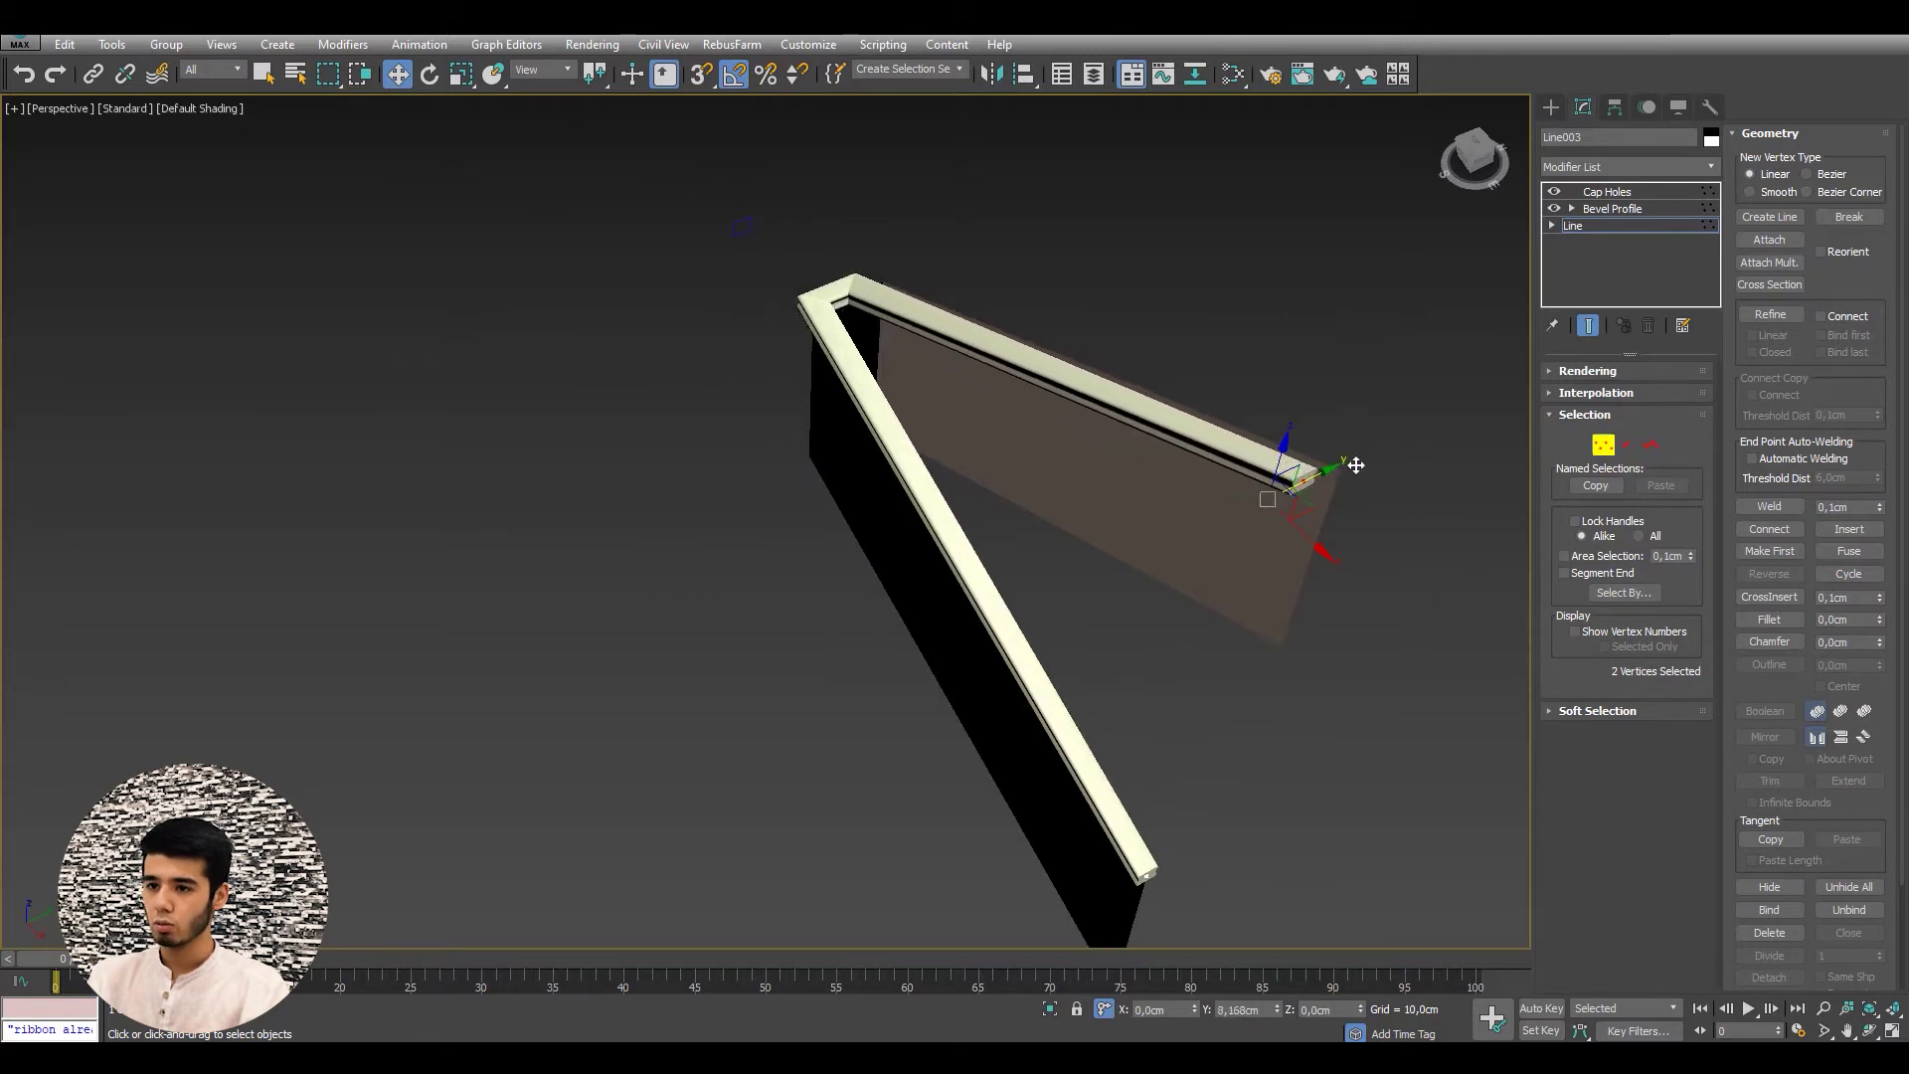
pyautogui.keyDown('alt'); pyautogui.moveTo(1352, 467); pyautogui.dragTo(1231, 376, button='middle'); pyautogui.keyUp('alt')
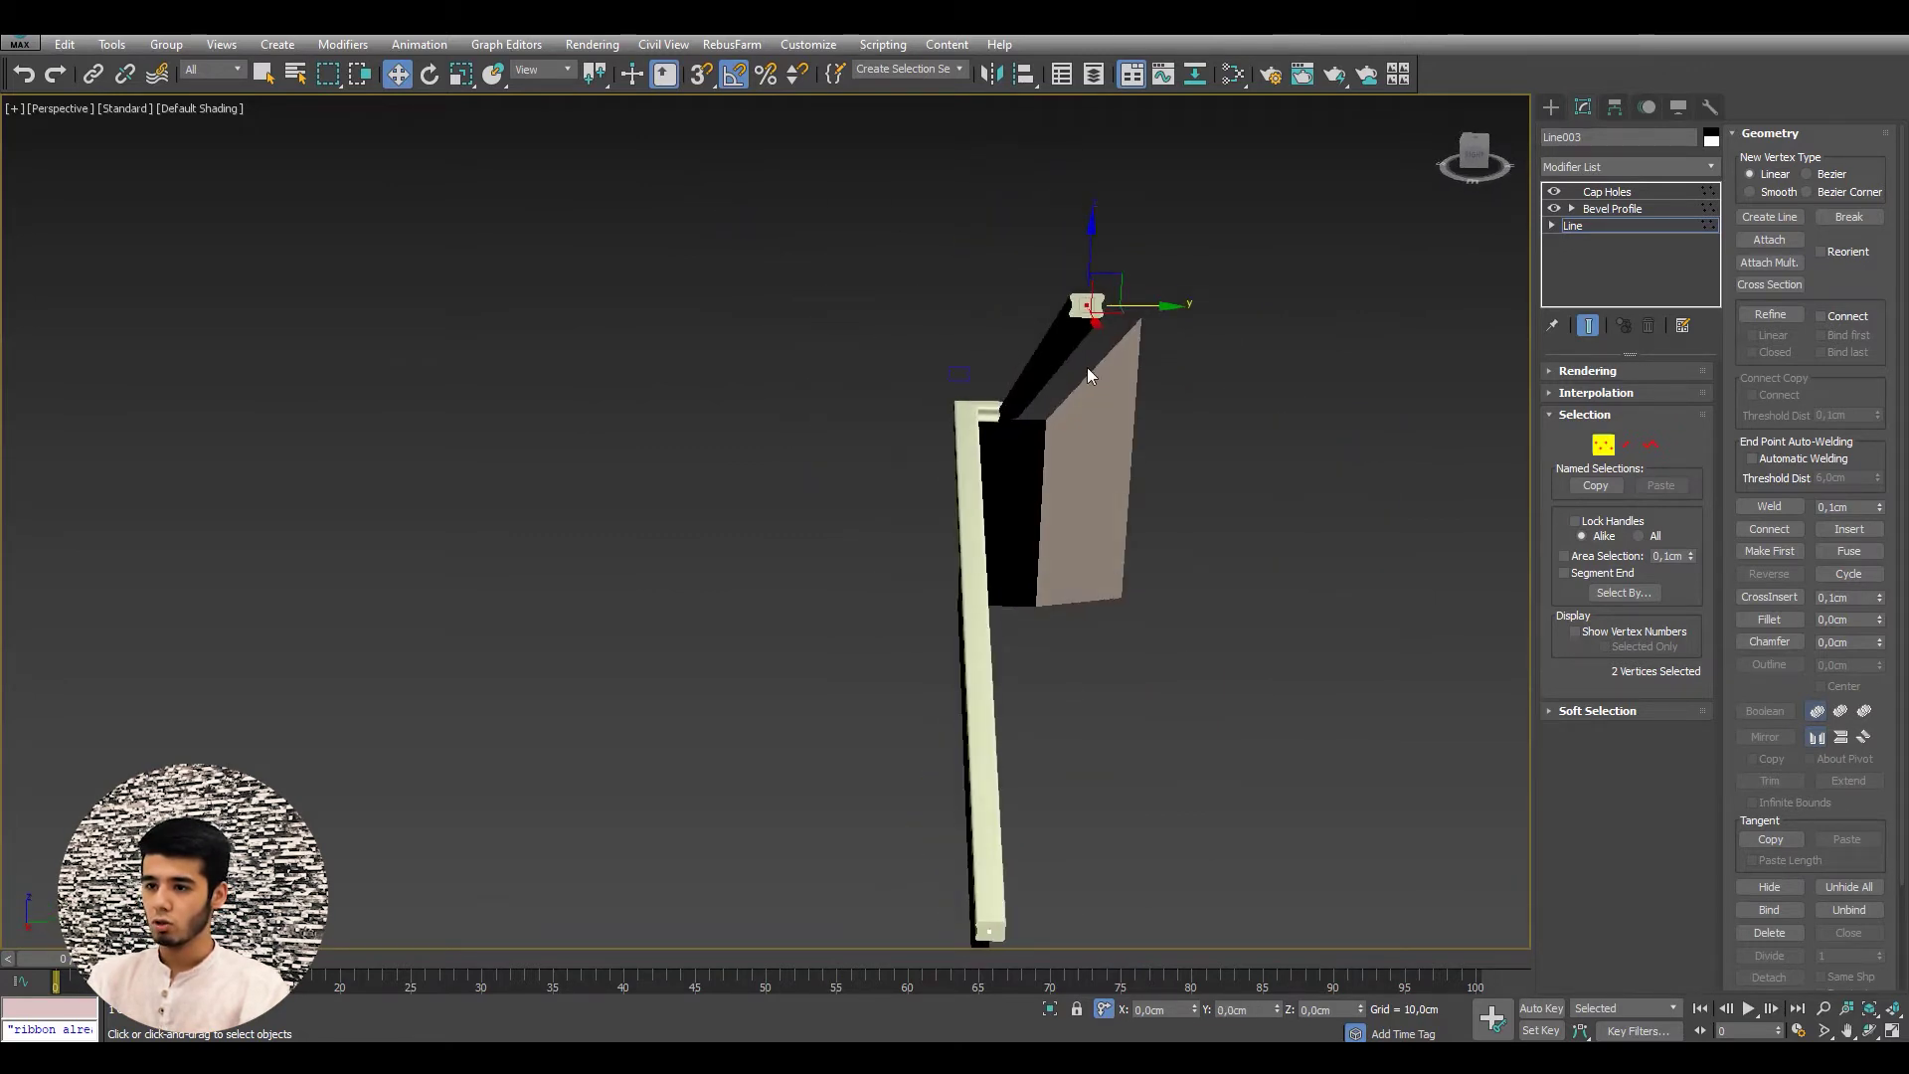
pyautogui.moveTo(952, 381); pyautogui.dragTo(1024, 427)
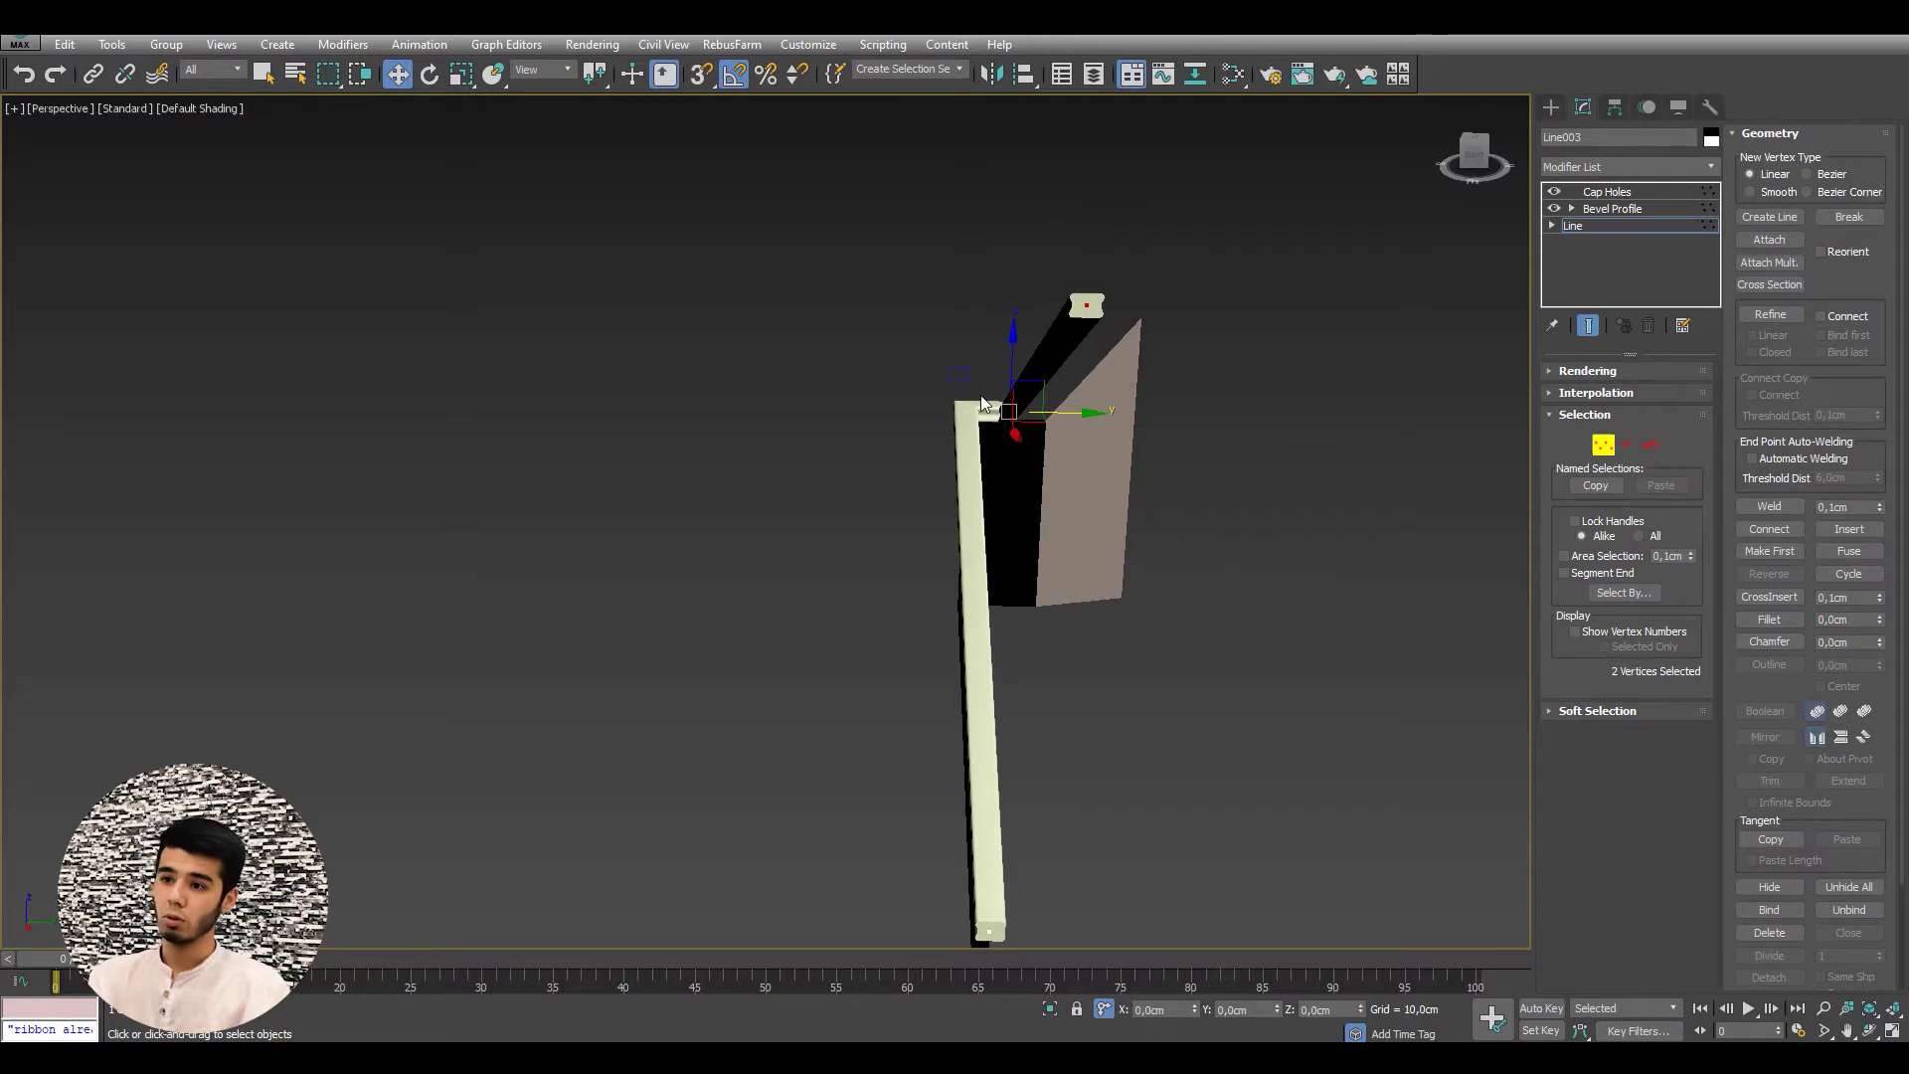
pyautogui.hotkey('ctrl', 'z')
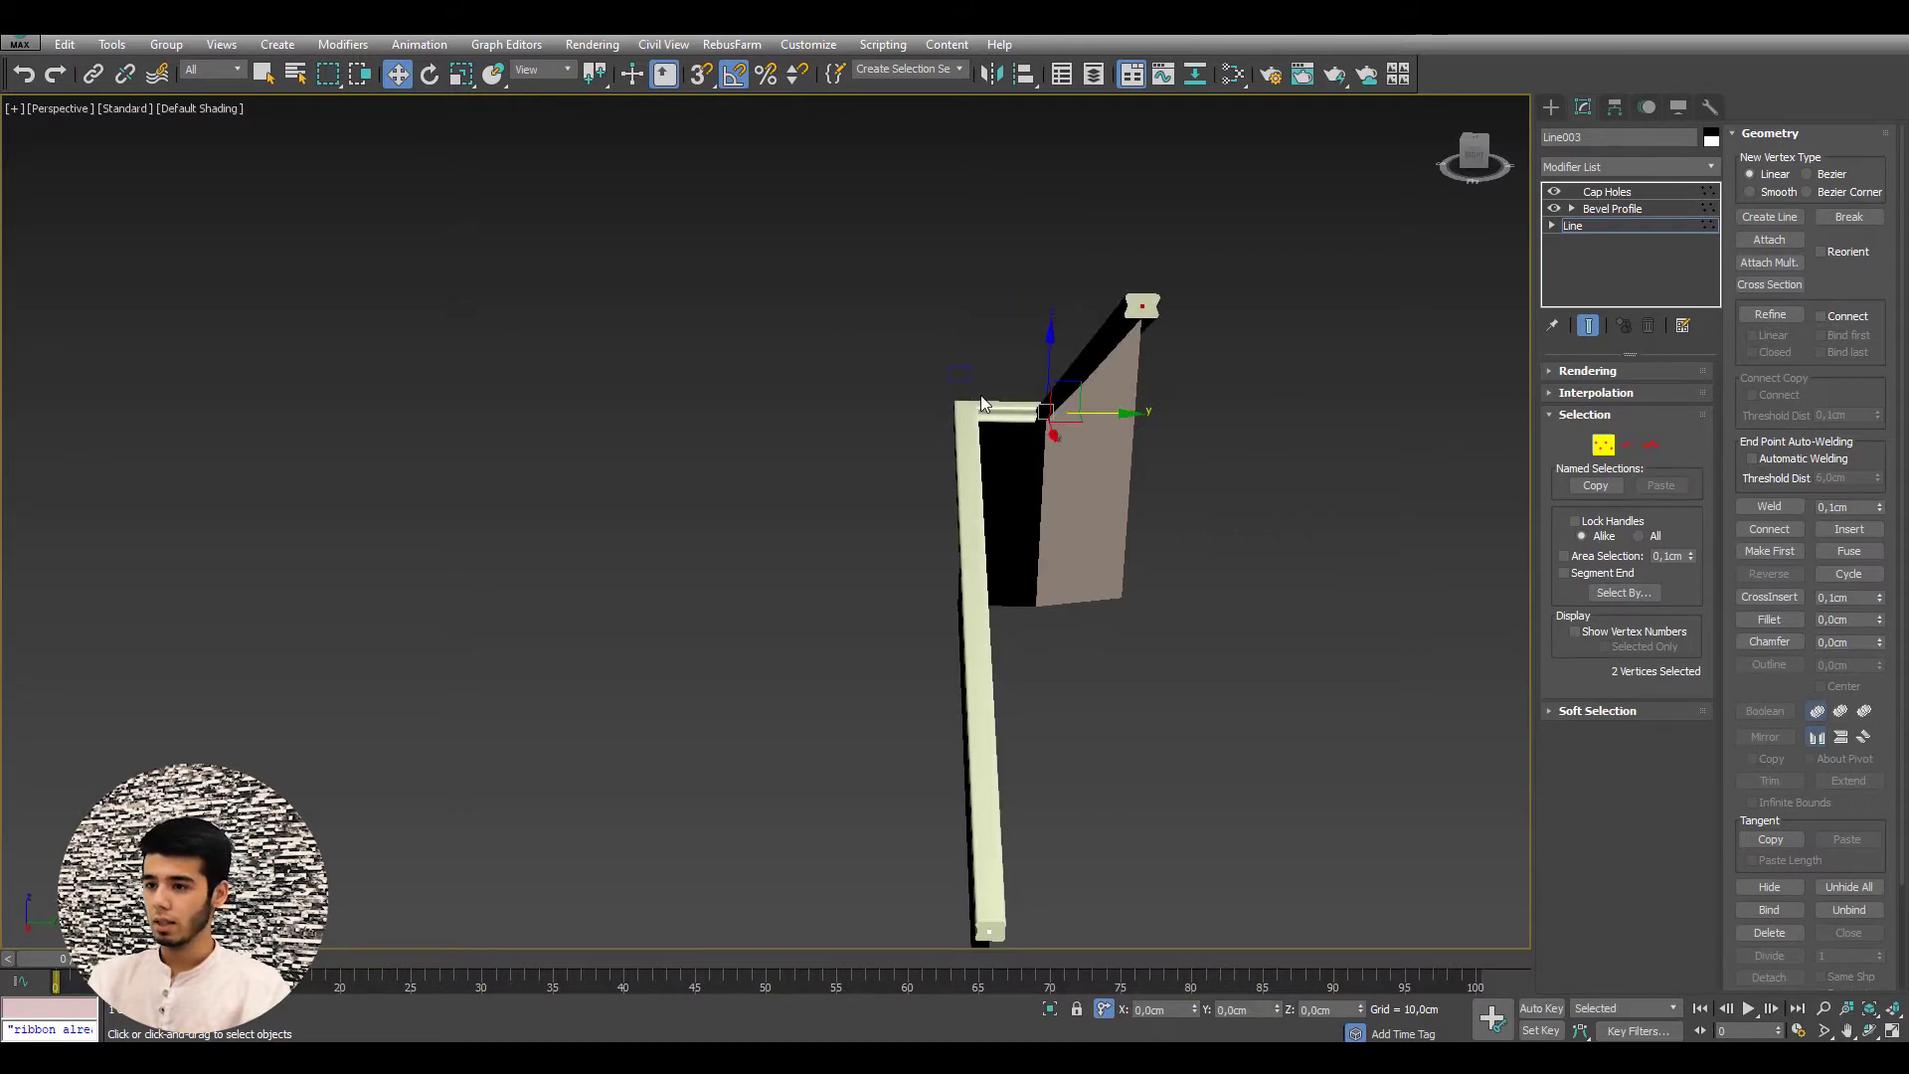
pyautogui.click(1603, 446)
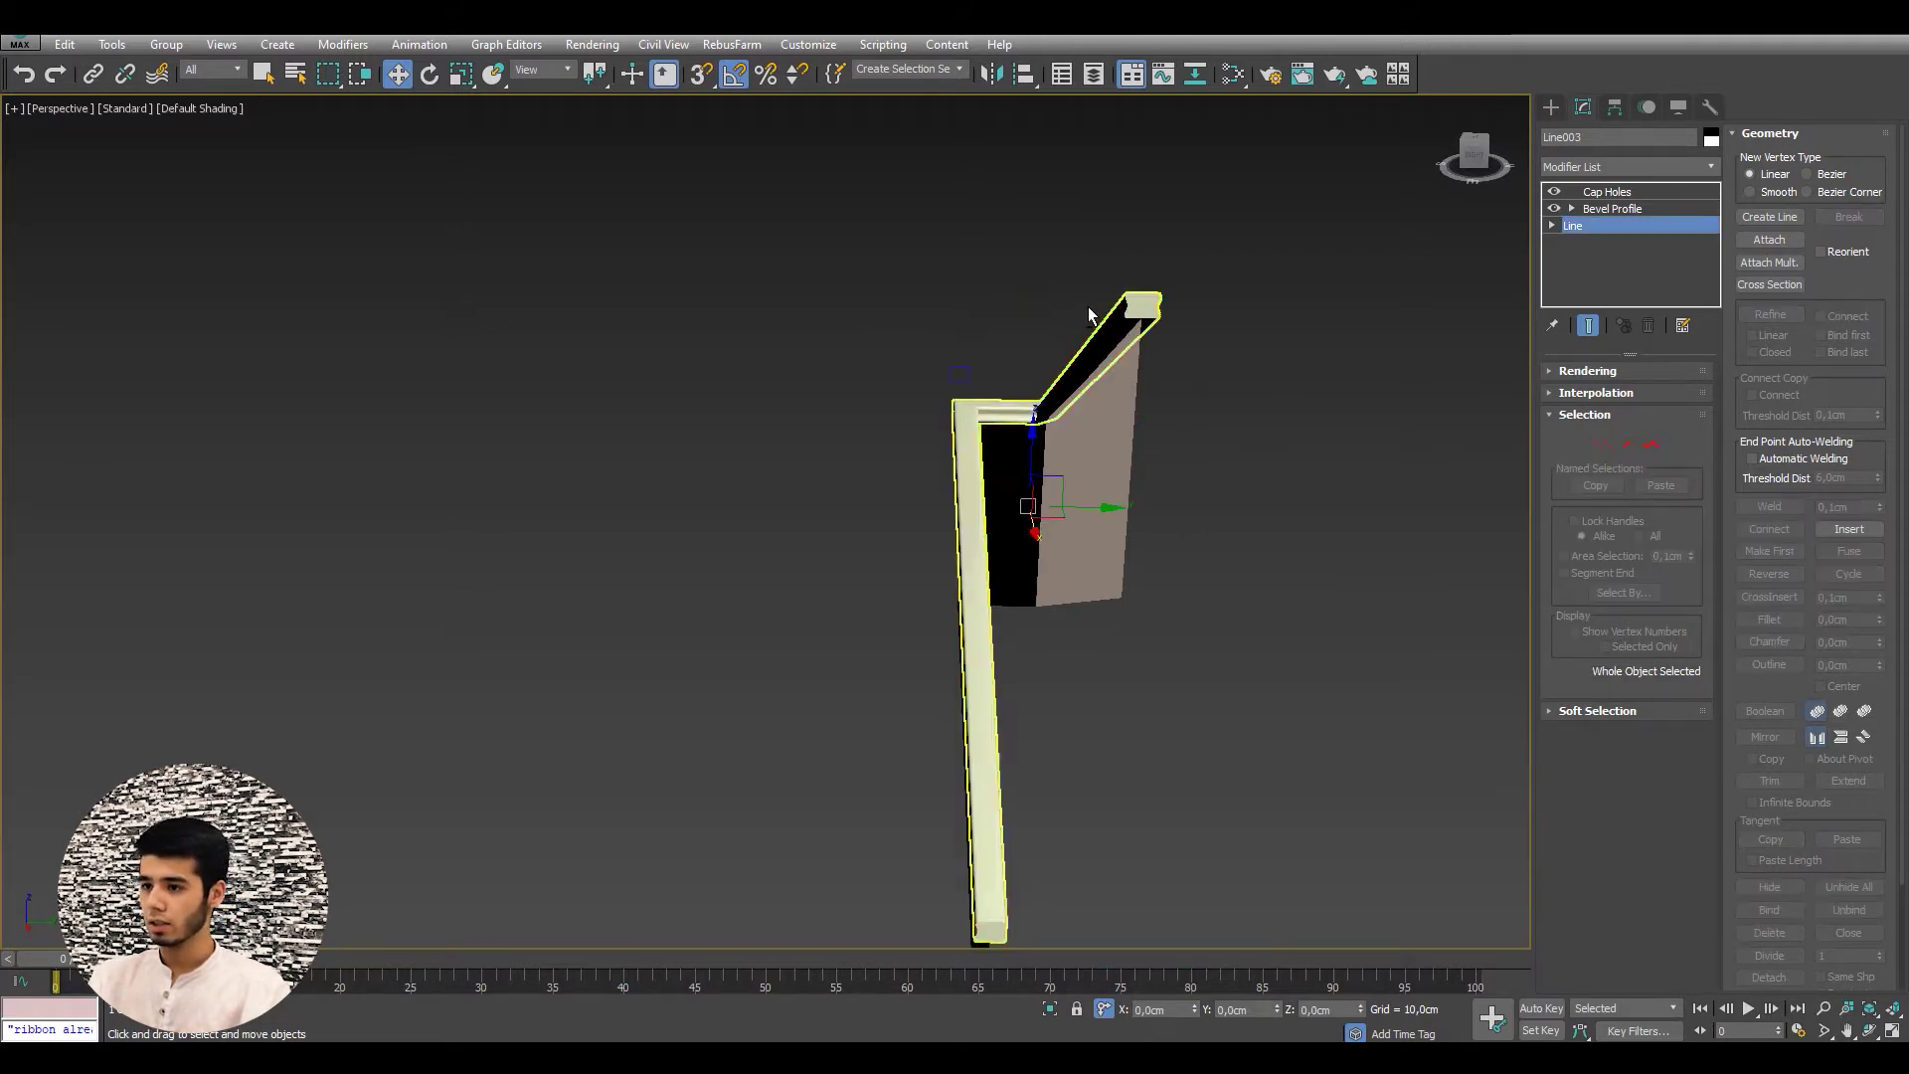
pyautogui.moveTo(1322, 417)
pyautogui.keyDown('alt'); pyautogui.mouseDown(button='middle')
pyautogui.moveTo(1213, 310)
pyautogui.moveTo(1084, 290)
pyautogui.mouseUp(button='middle'); pyautogui.keyUp('alt')
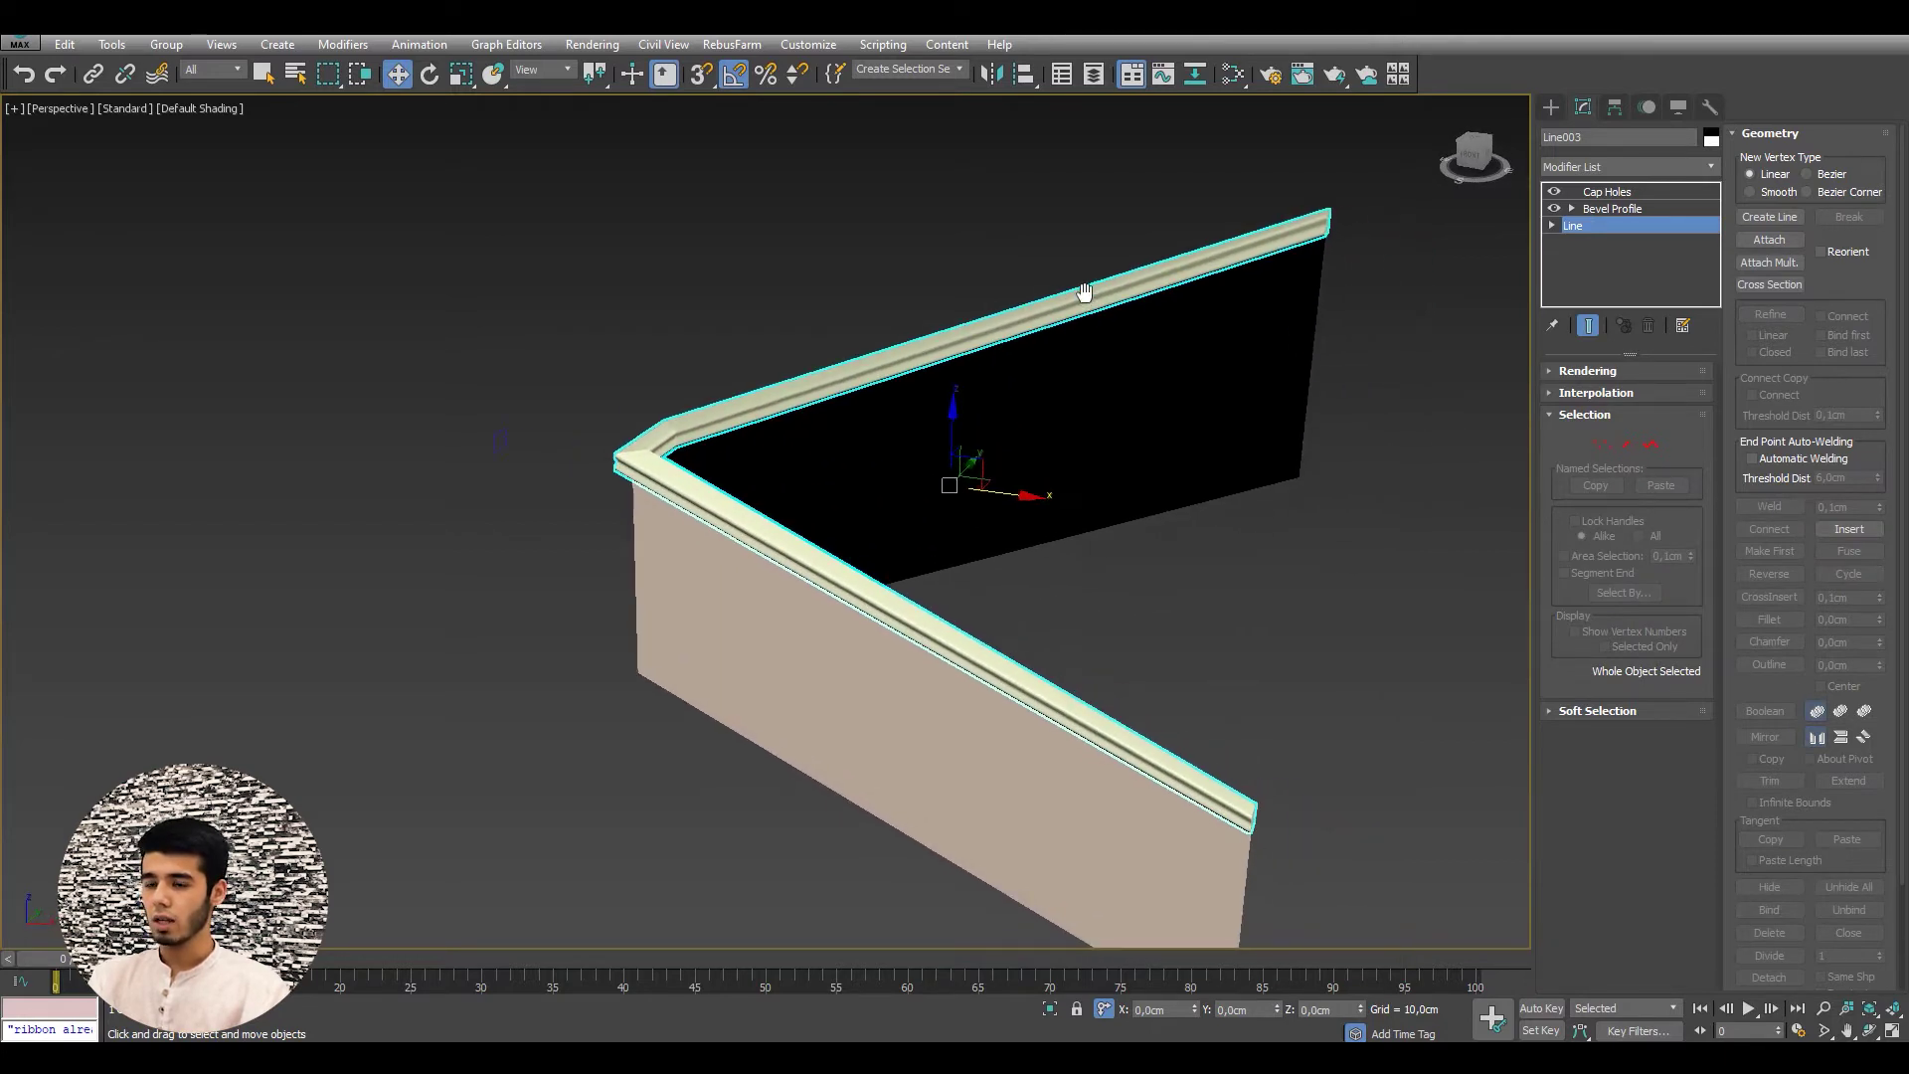
# - Select the profile rectangle spline and delete it, making the railing vanish
pyautogui.scroll(2, 630, 398)
pyautogui.scroll(3, 610, 406)
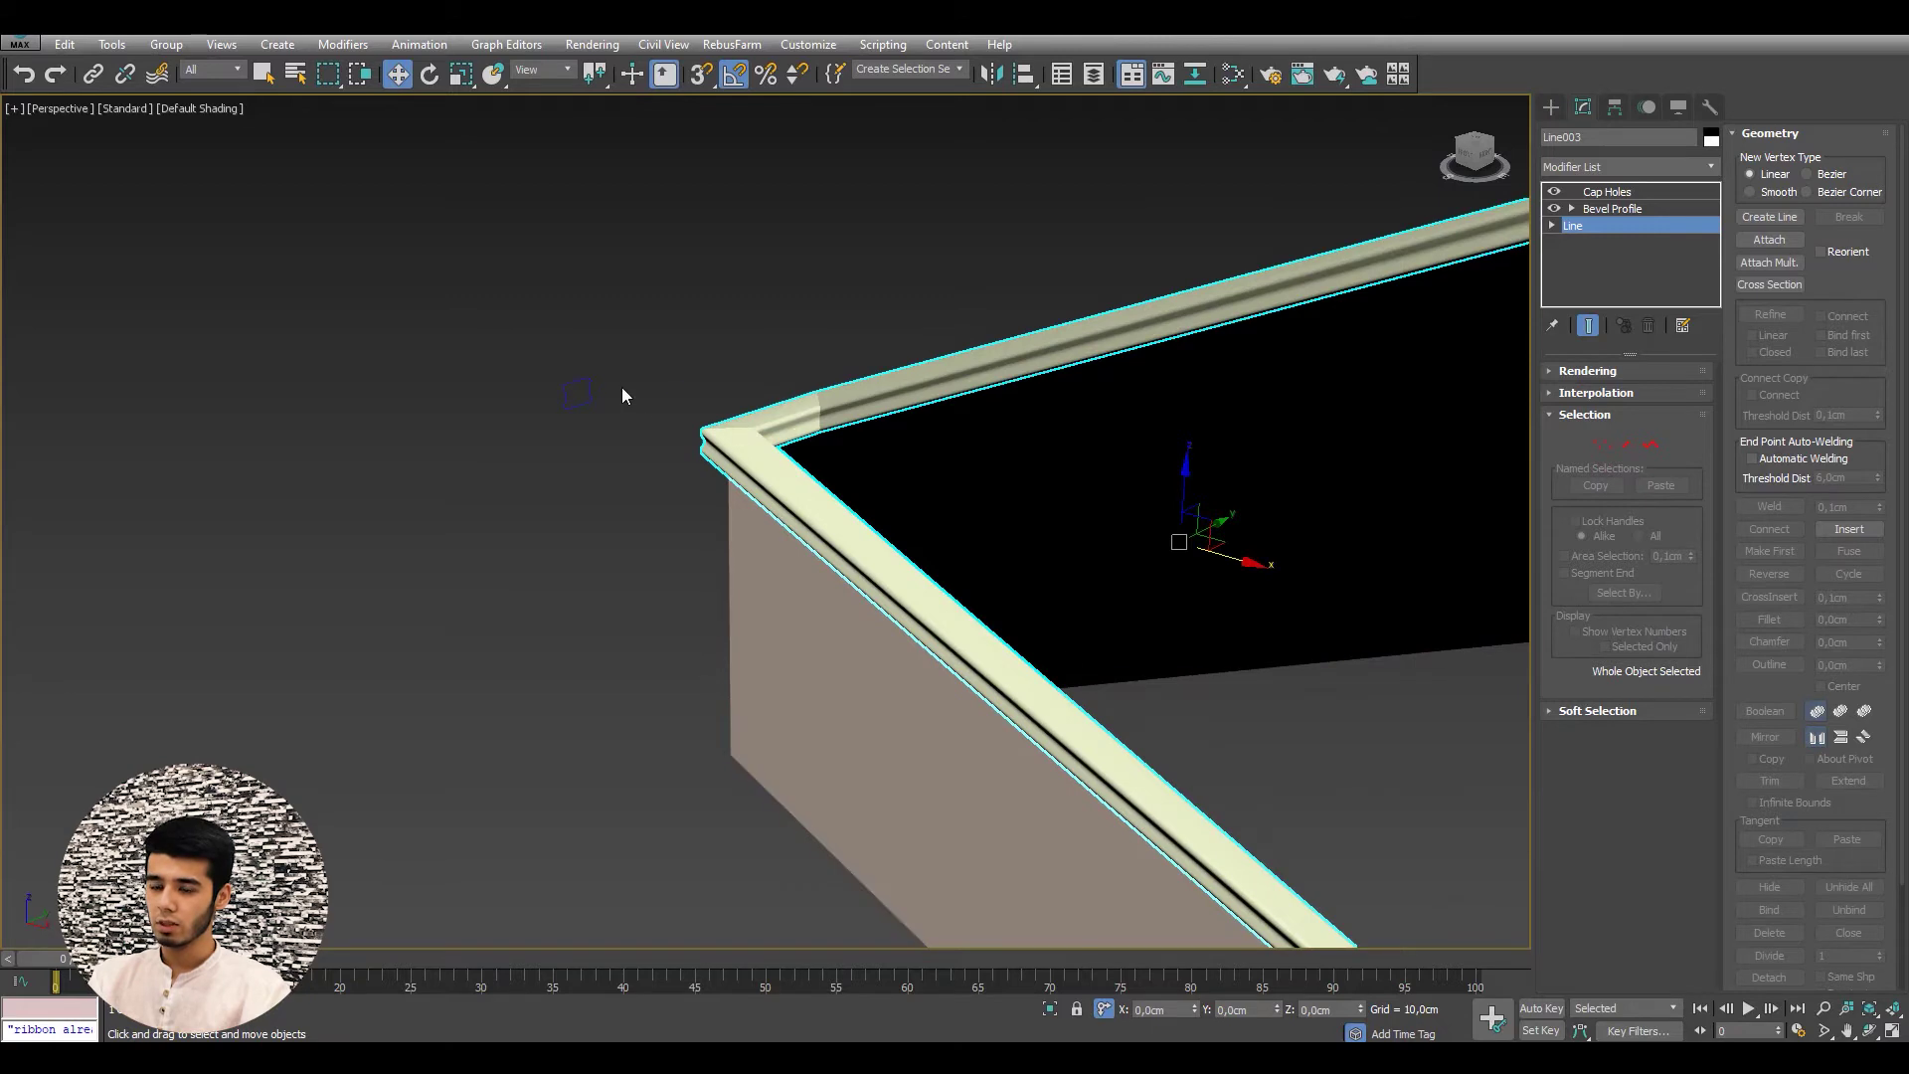
pyautogui.scroll(2, 596, 398)
pyautogui.moveTo(494, 320); pyautogui.dragTo(660, 447)
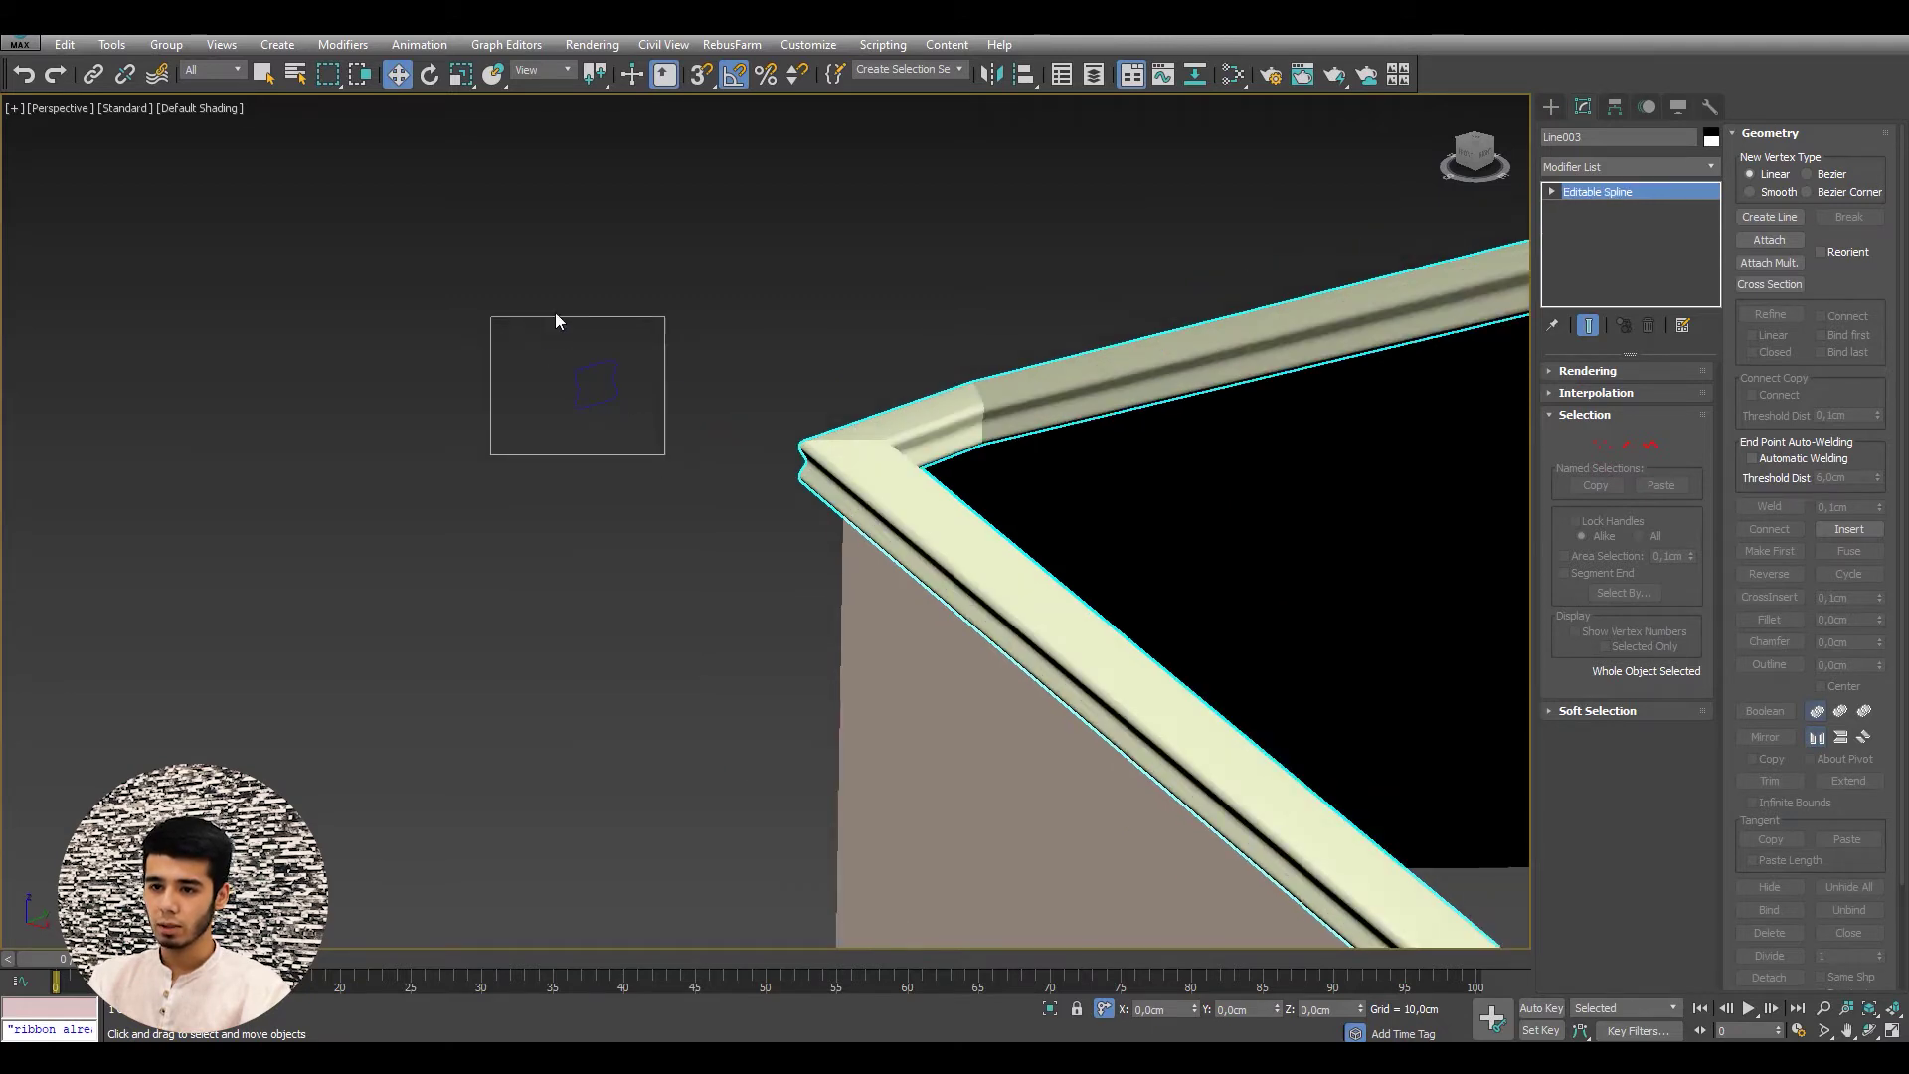
pyautogui.scroll(-3, 599, 343)
pyautogui.press('Delete')
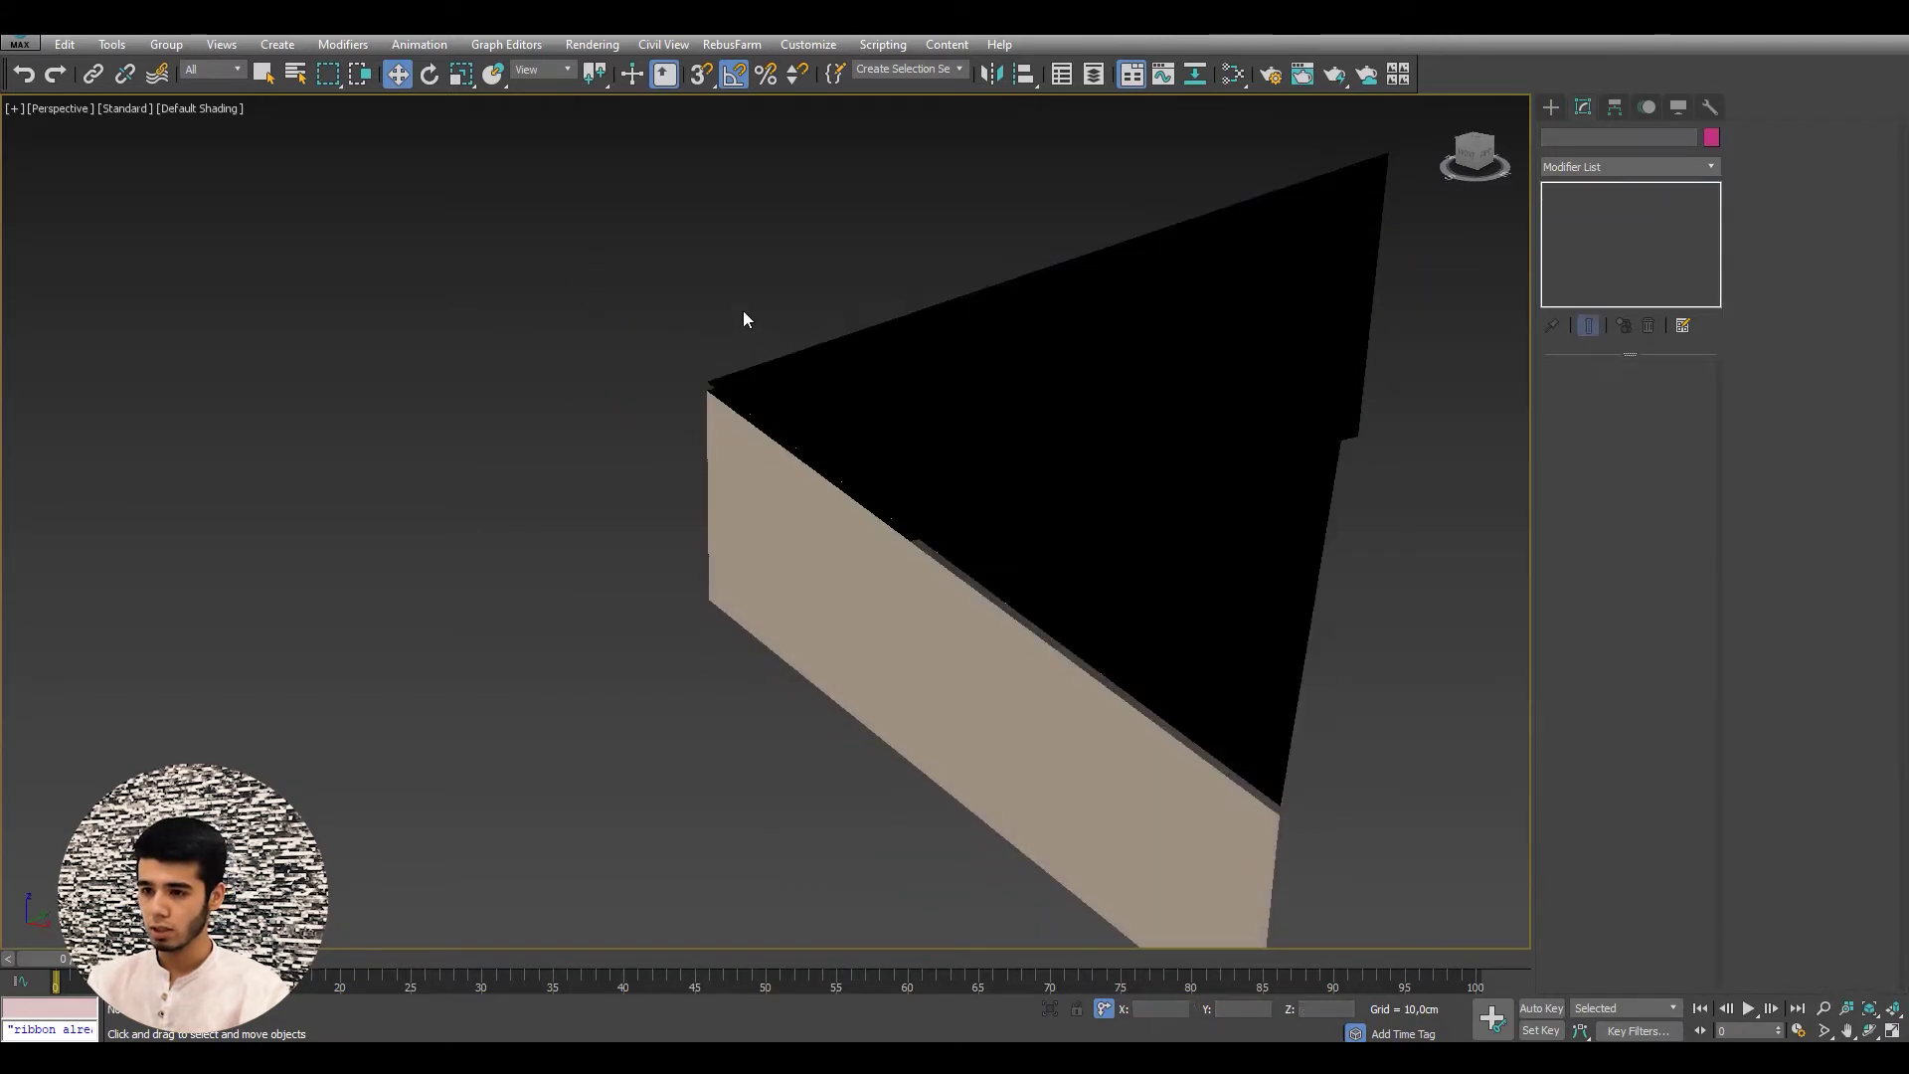
# - Undo to restore the railing, then hide the railing, wall and black plane
pyautogui.moveTo(1221, 174)
pyautogui.keyDown('alt'); pyautogui.mouseDown(button='middle')
pyautogui.moveTo(1096, 197)
pyautogui.moveTo(1183, 187)
pyautogui.mouseUp(button='middle'); pyautogui.keyUp('alt')
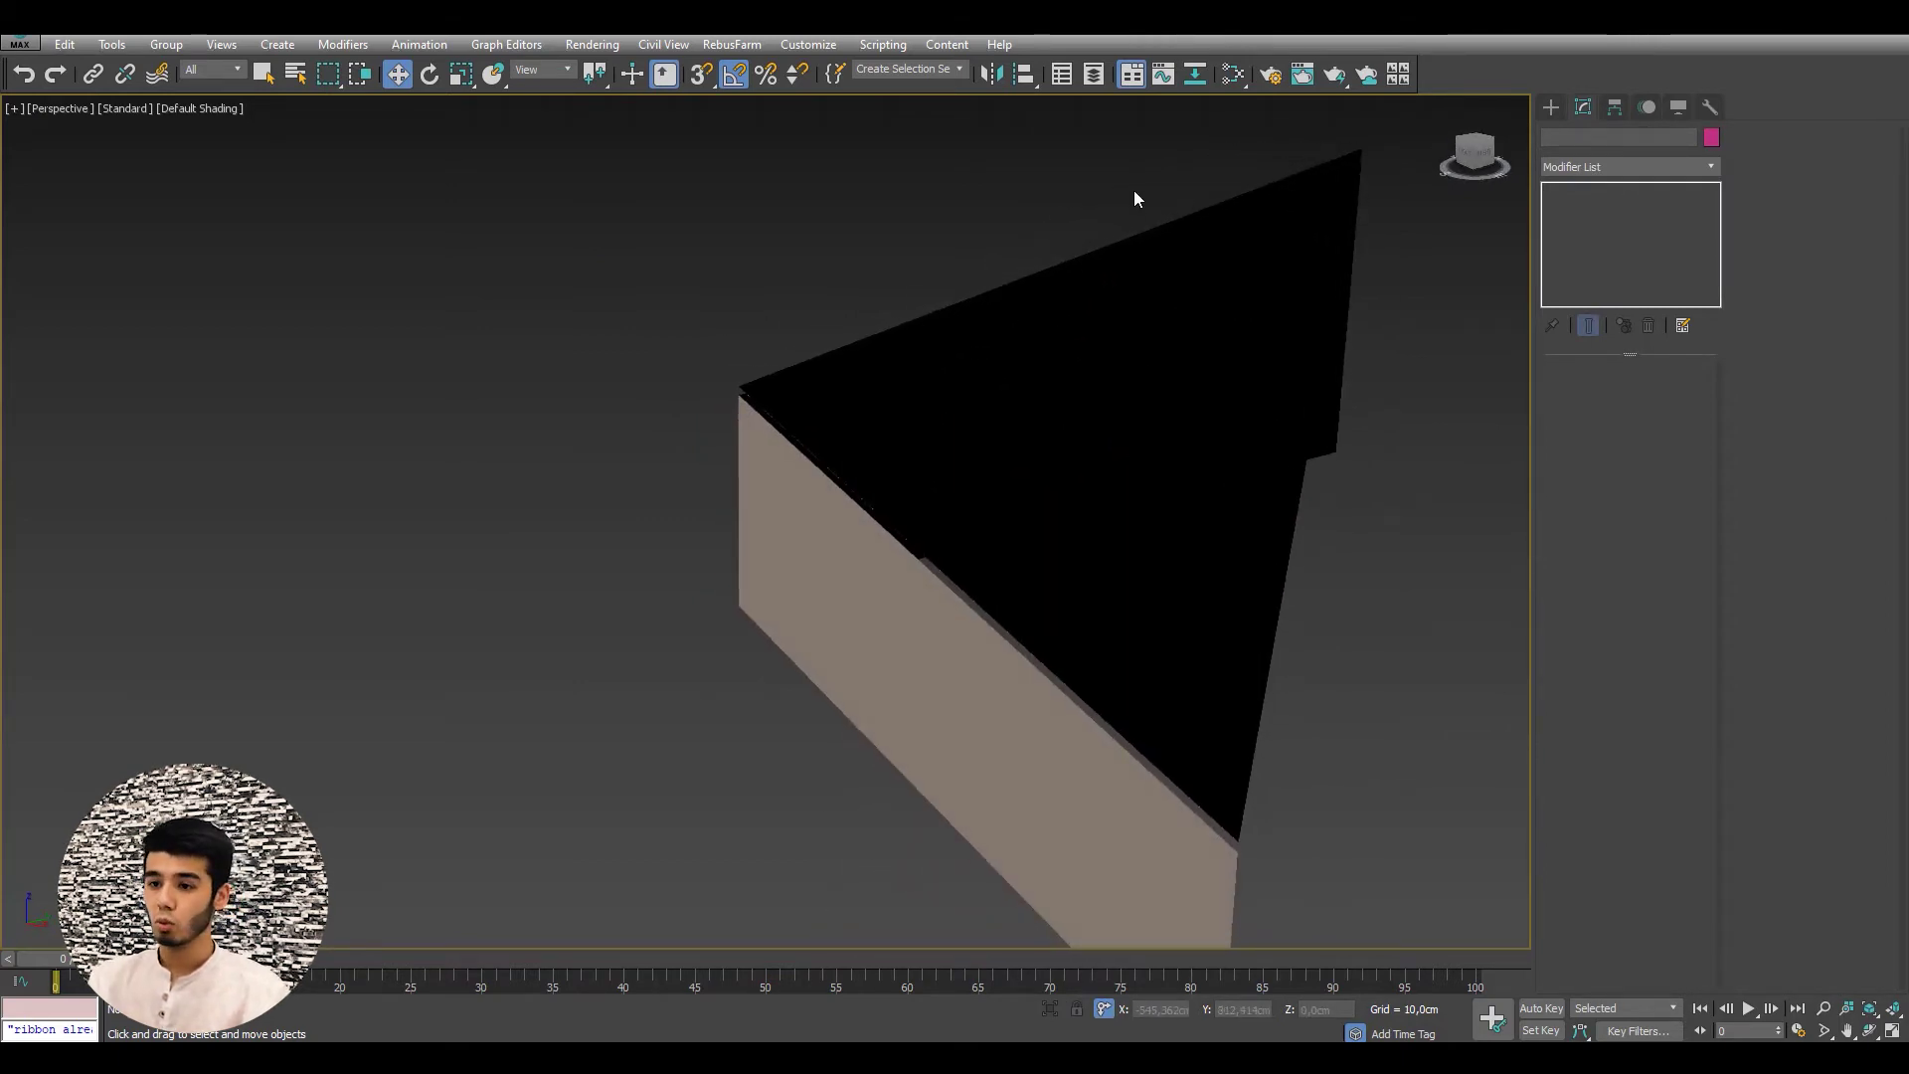
pyautogui.click(807, 366)
pyautogui.hotkey('ctrl', 'z')
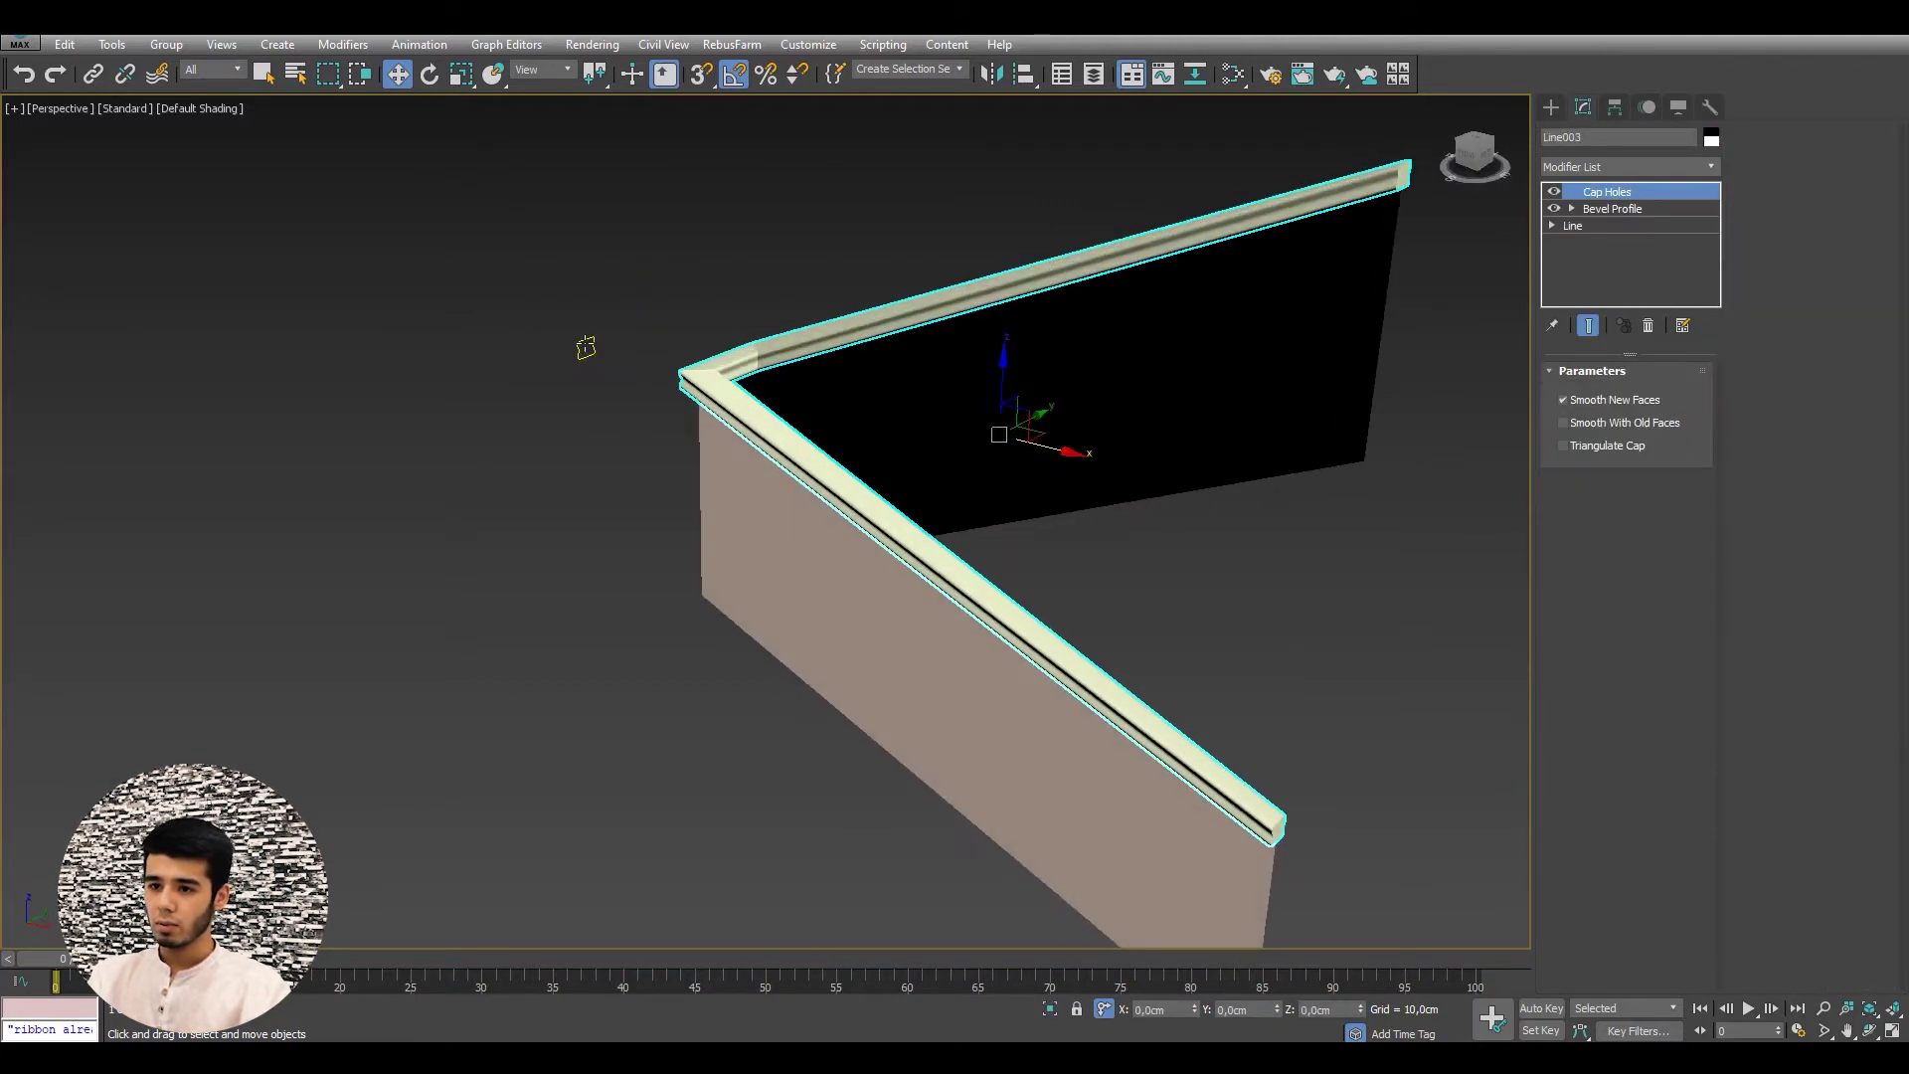
pyautogui.hotkey('ctrl', 'z')
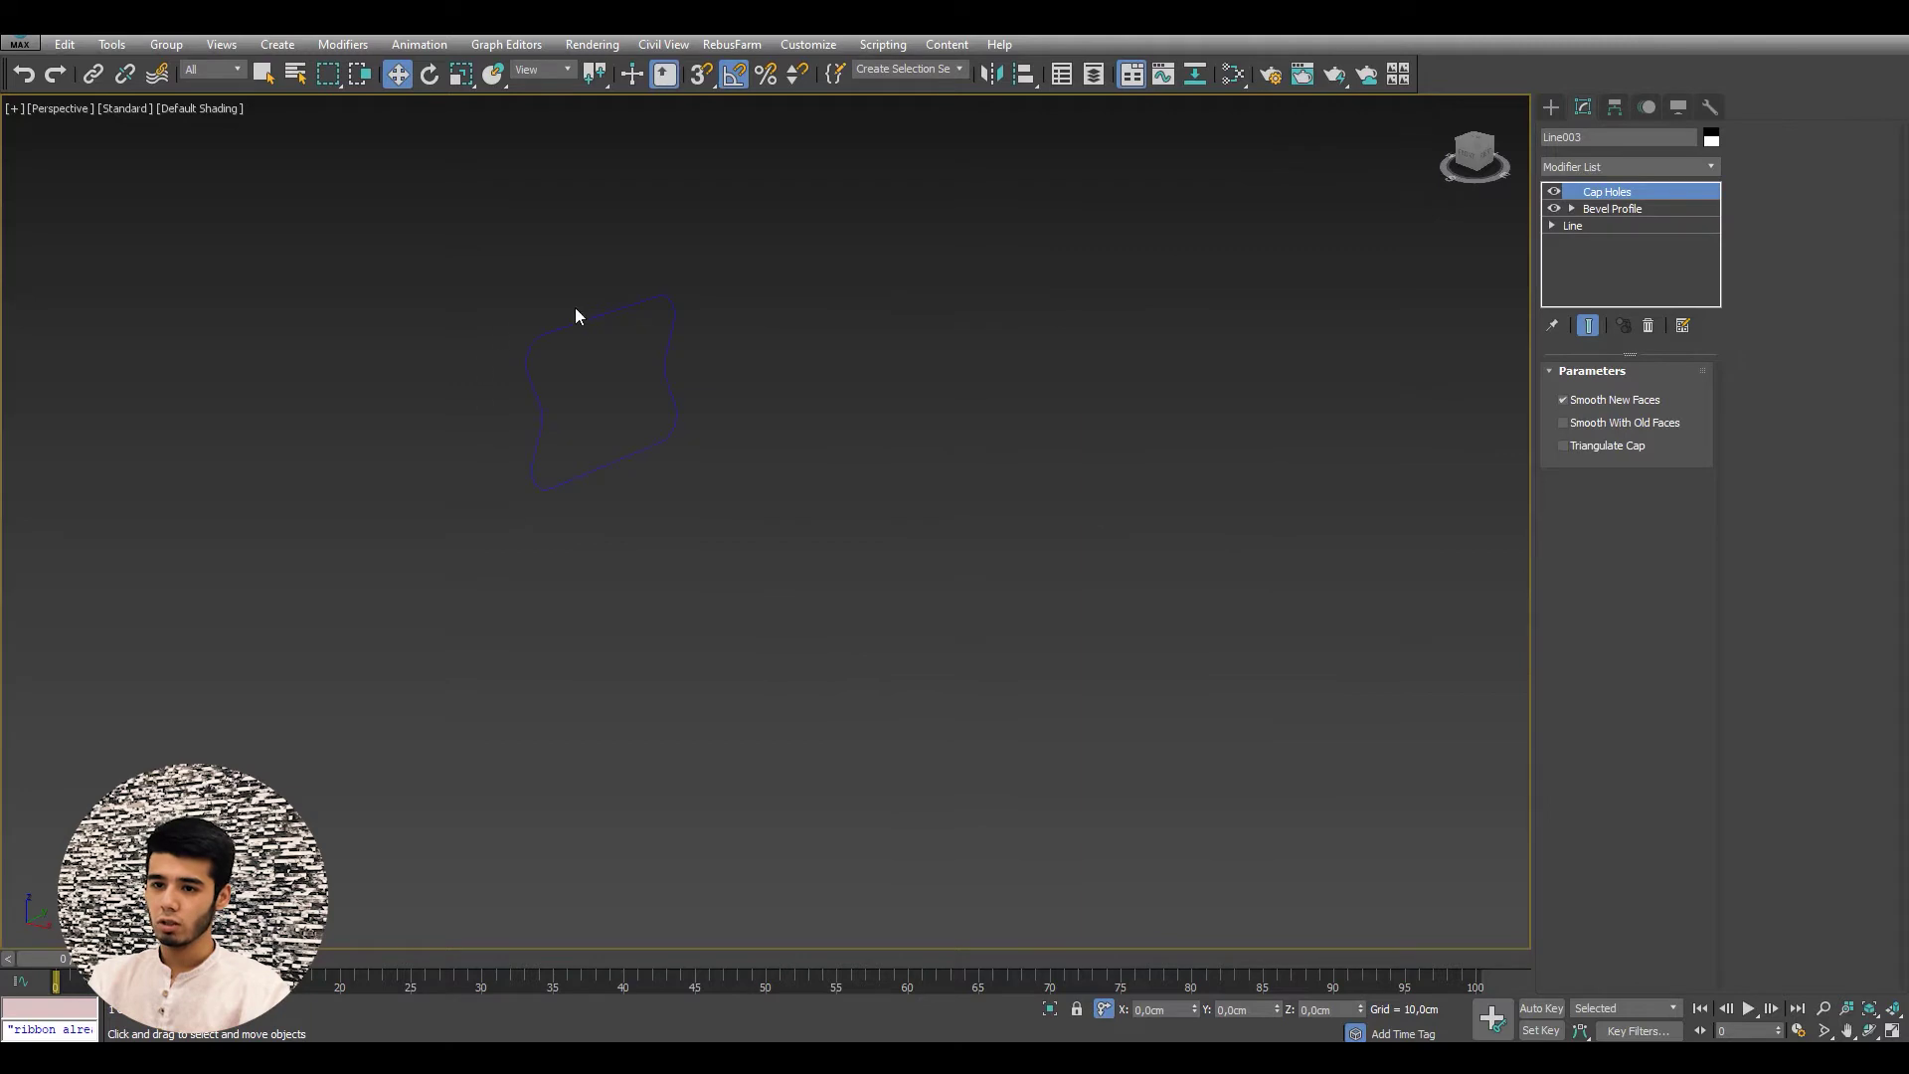
# - Restore the railing, wall and plane, then select the railing
pyautogui.click(595, 320)
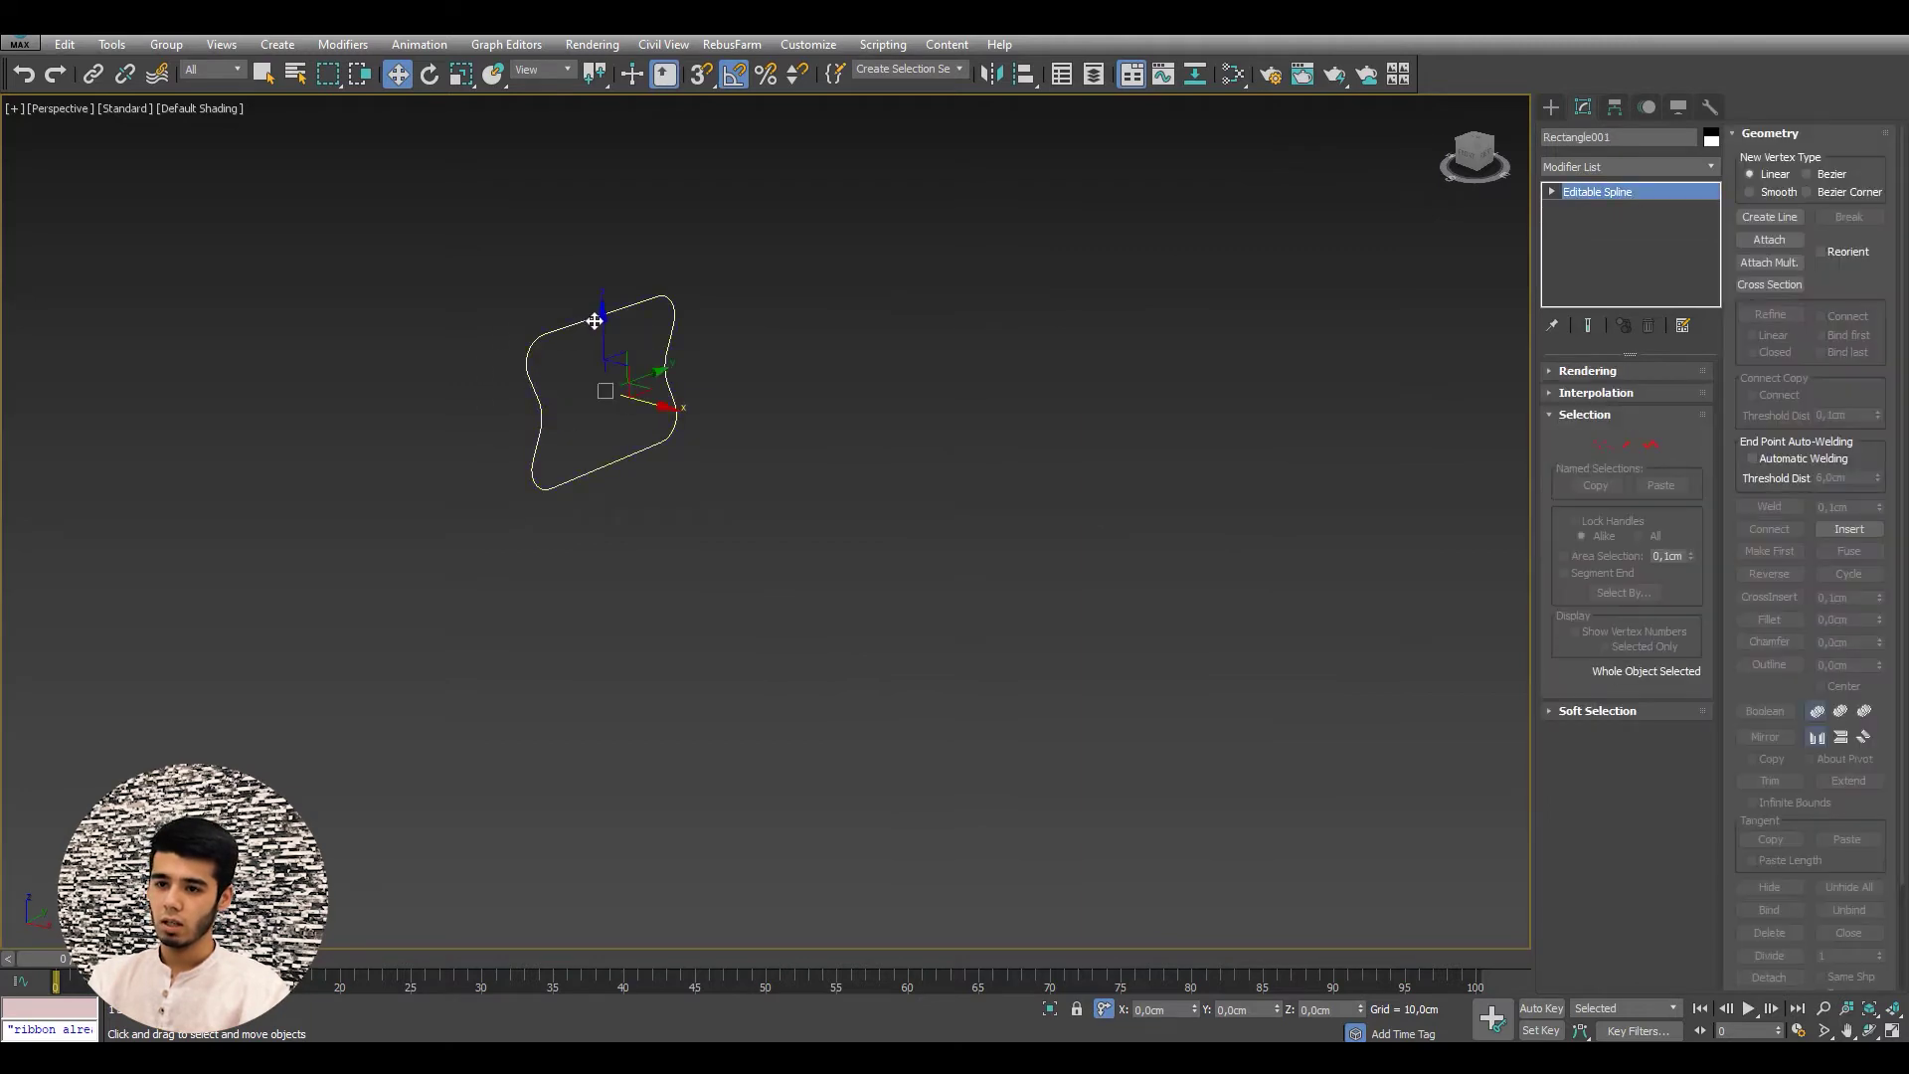
pyautogui.hotkey('ctrl', 'y')
pyautogui.scroll(2, 676, 329)
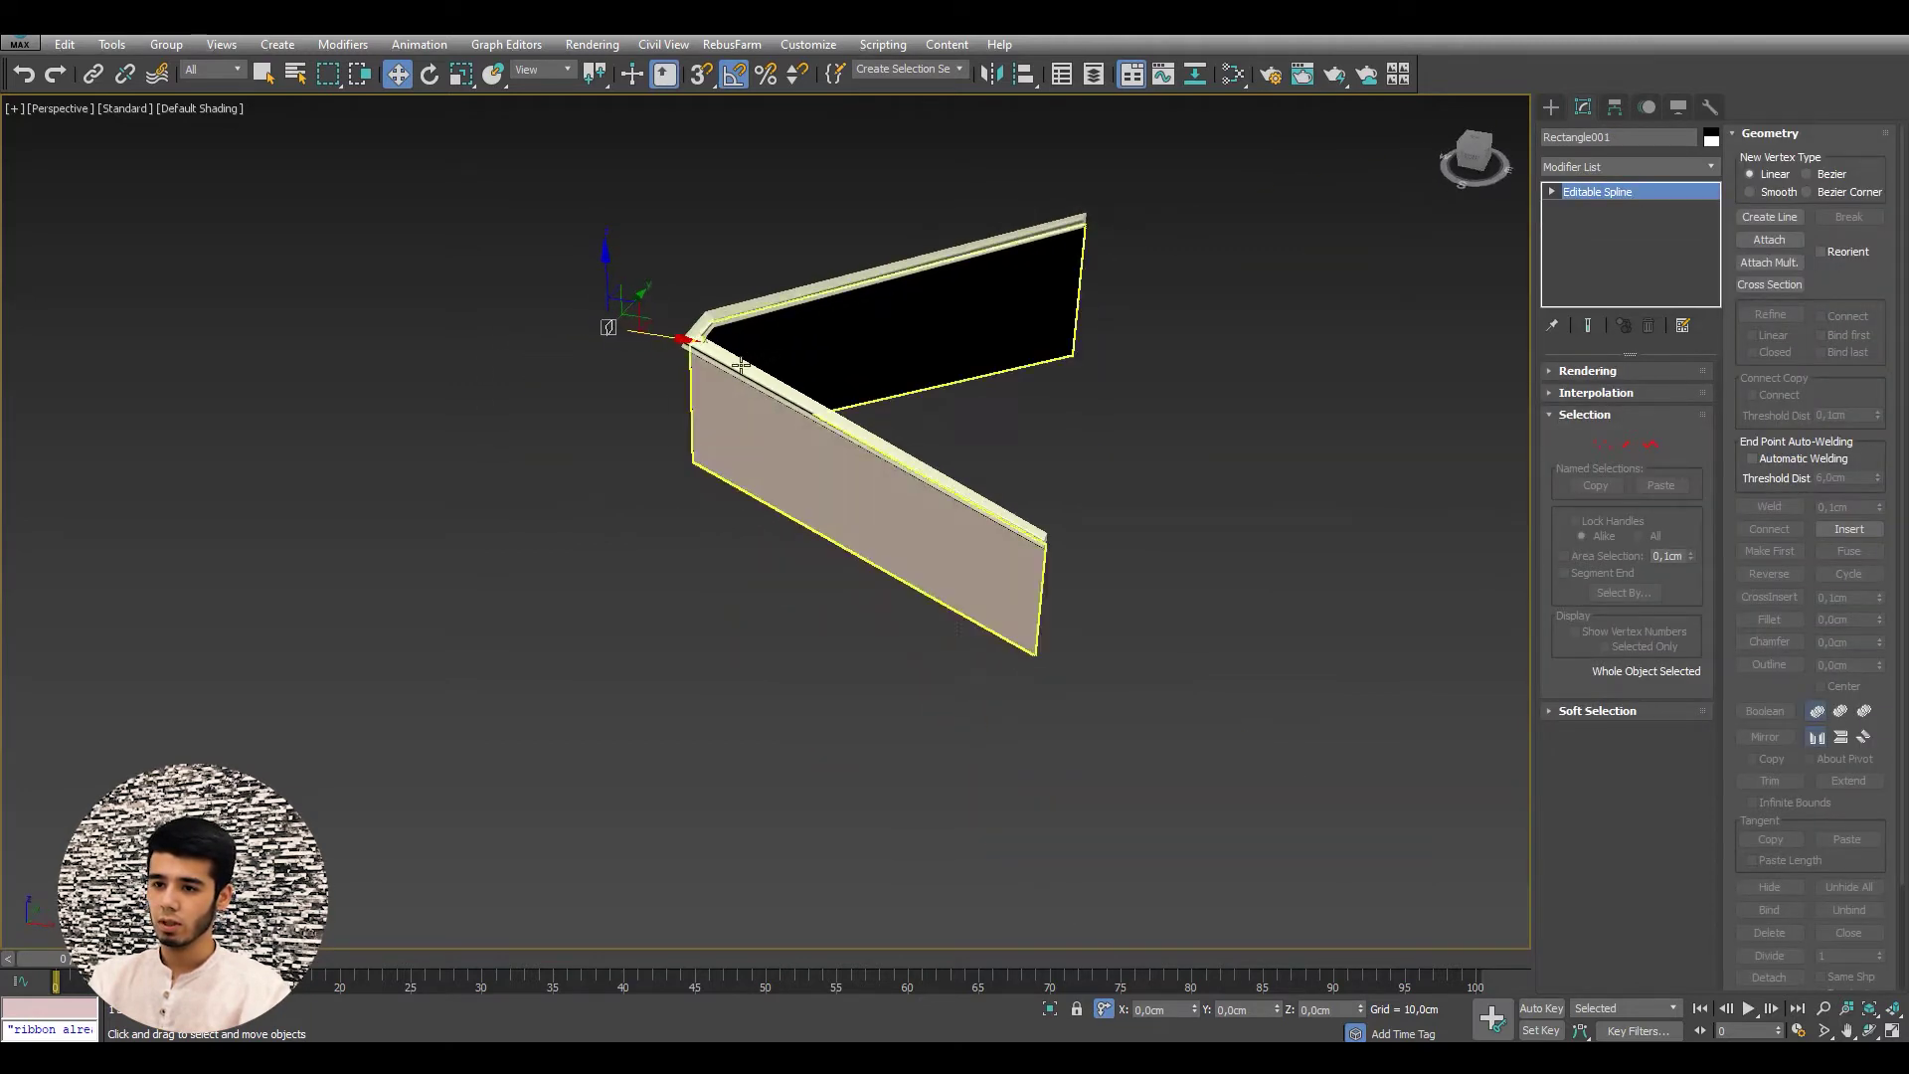
pyautogui.scroll(3, 706, 333)
pyautogui.click(701, 330)
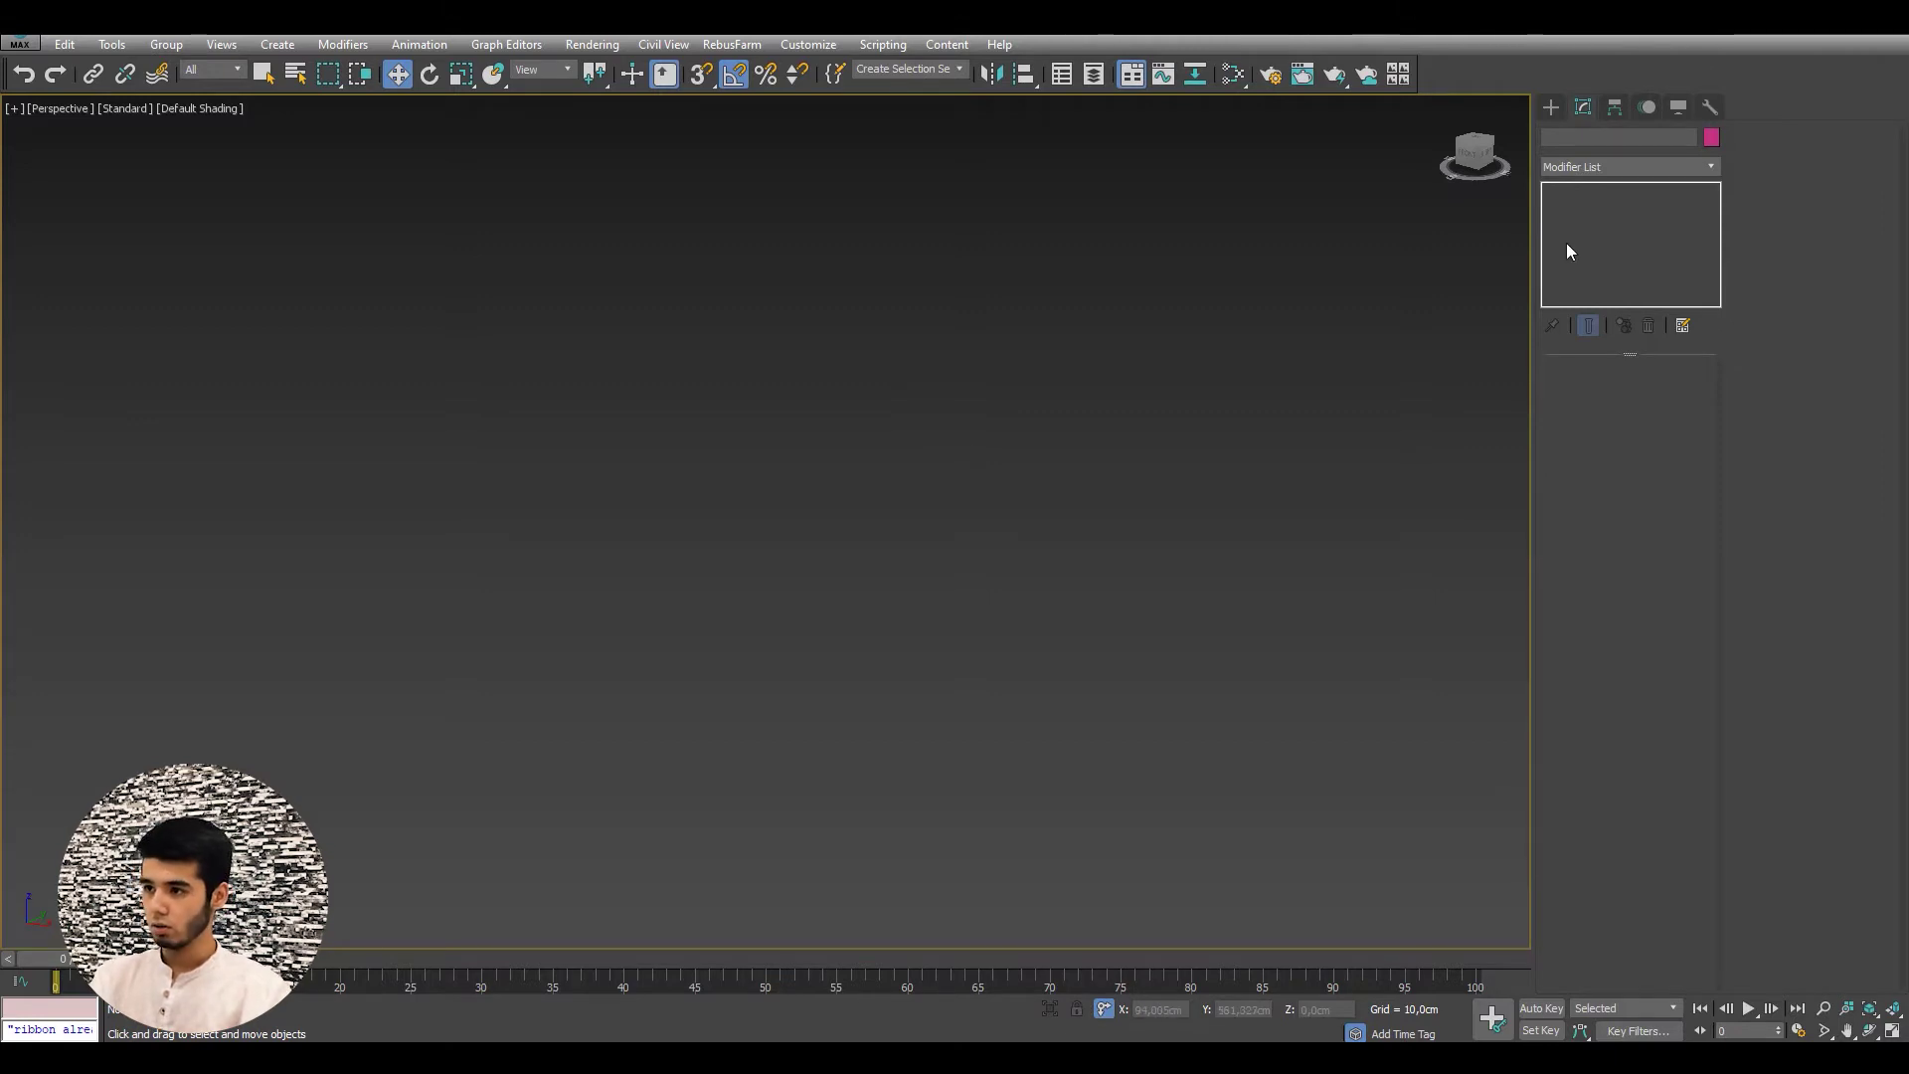
# - Draw a large Plane primitive in the Front view as the new wall
pyautogui.click(1550, 107)
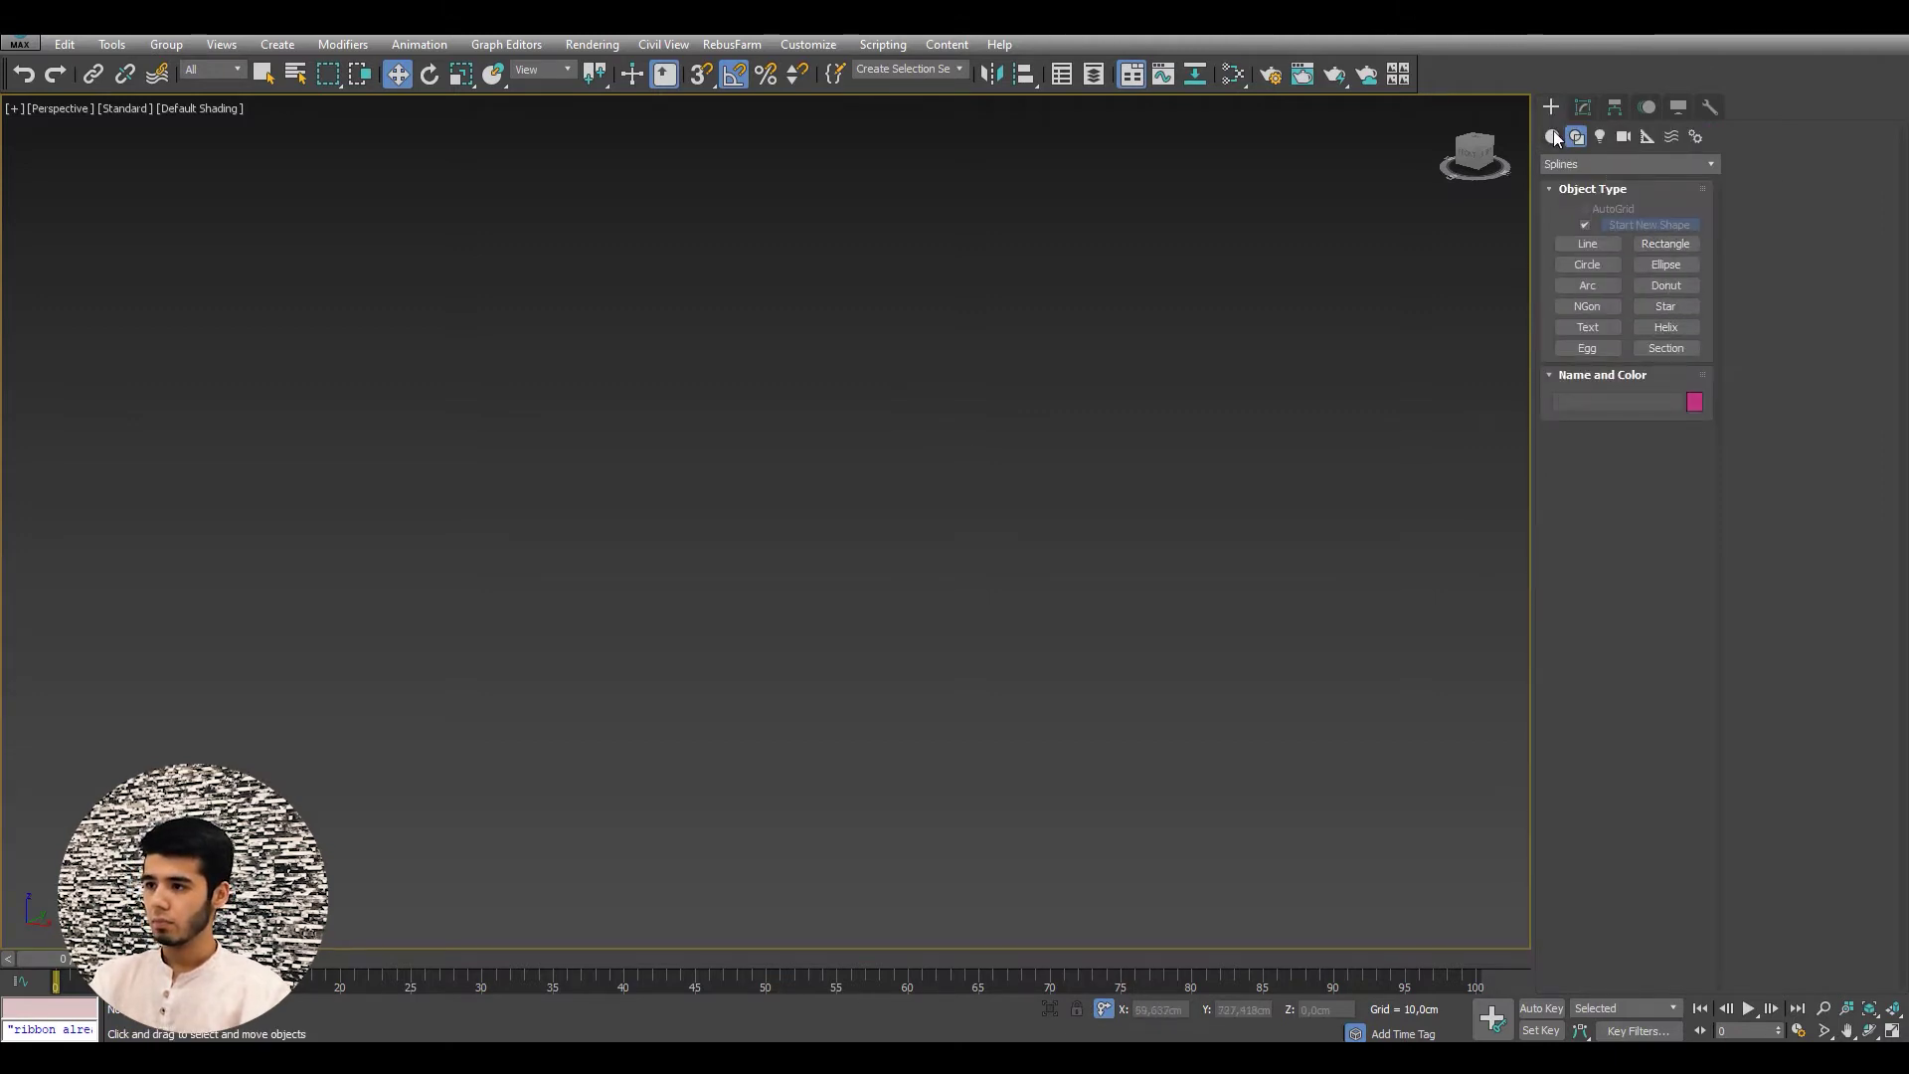
pyautogui.click(1553, 135)
pyautogui.click(1665, 311)
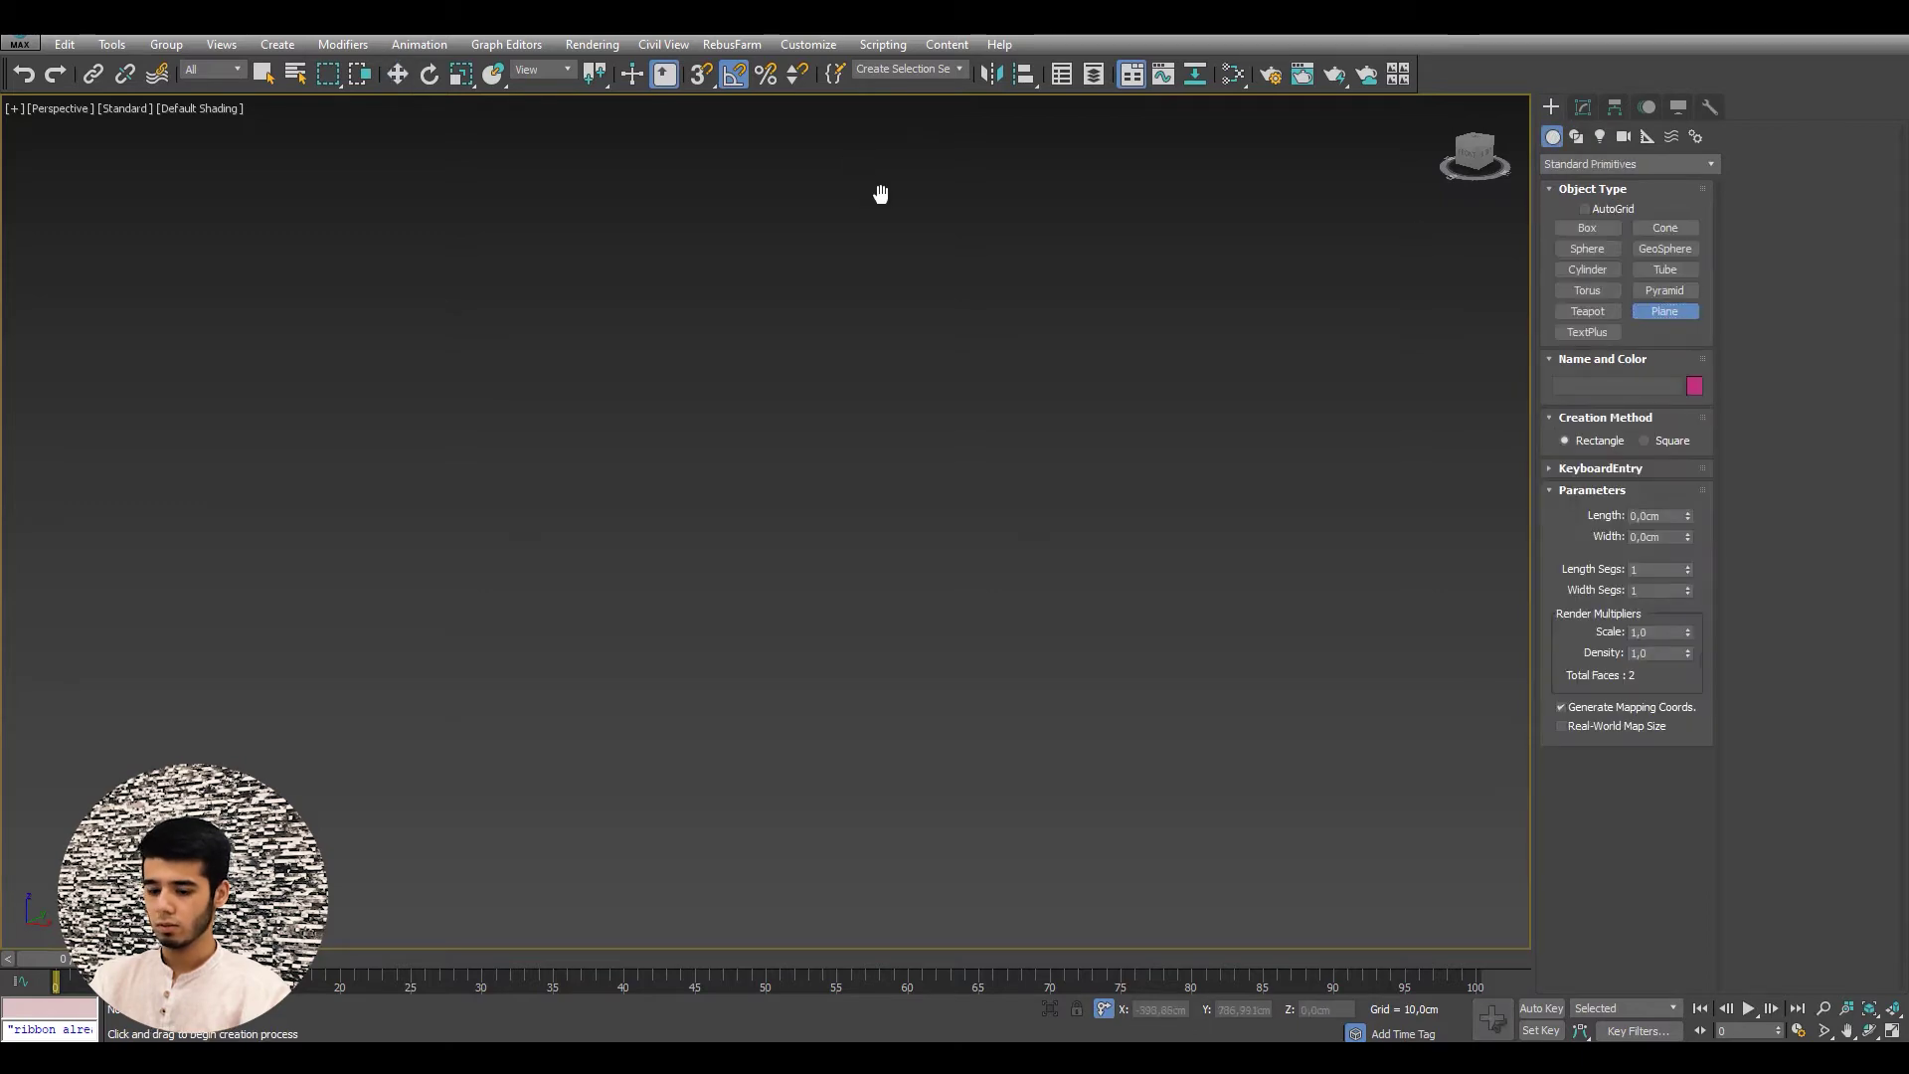
pyautogui.press('f')
pyautogui.scroll(-4, 886, 371)
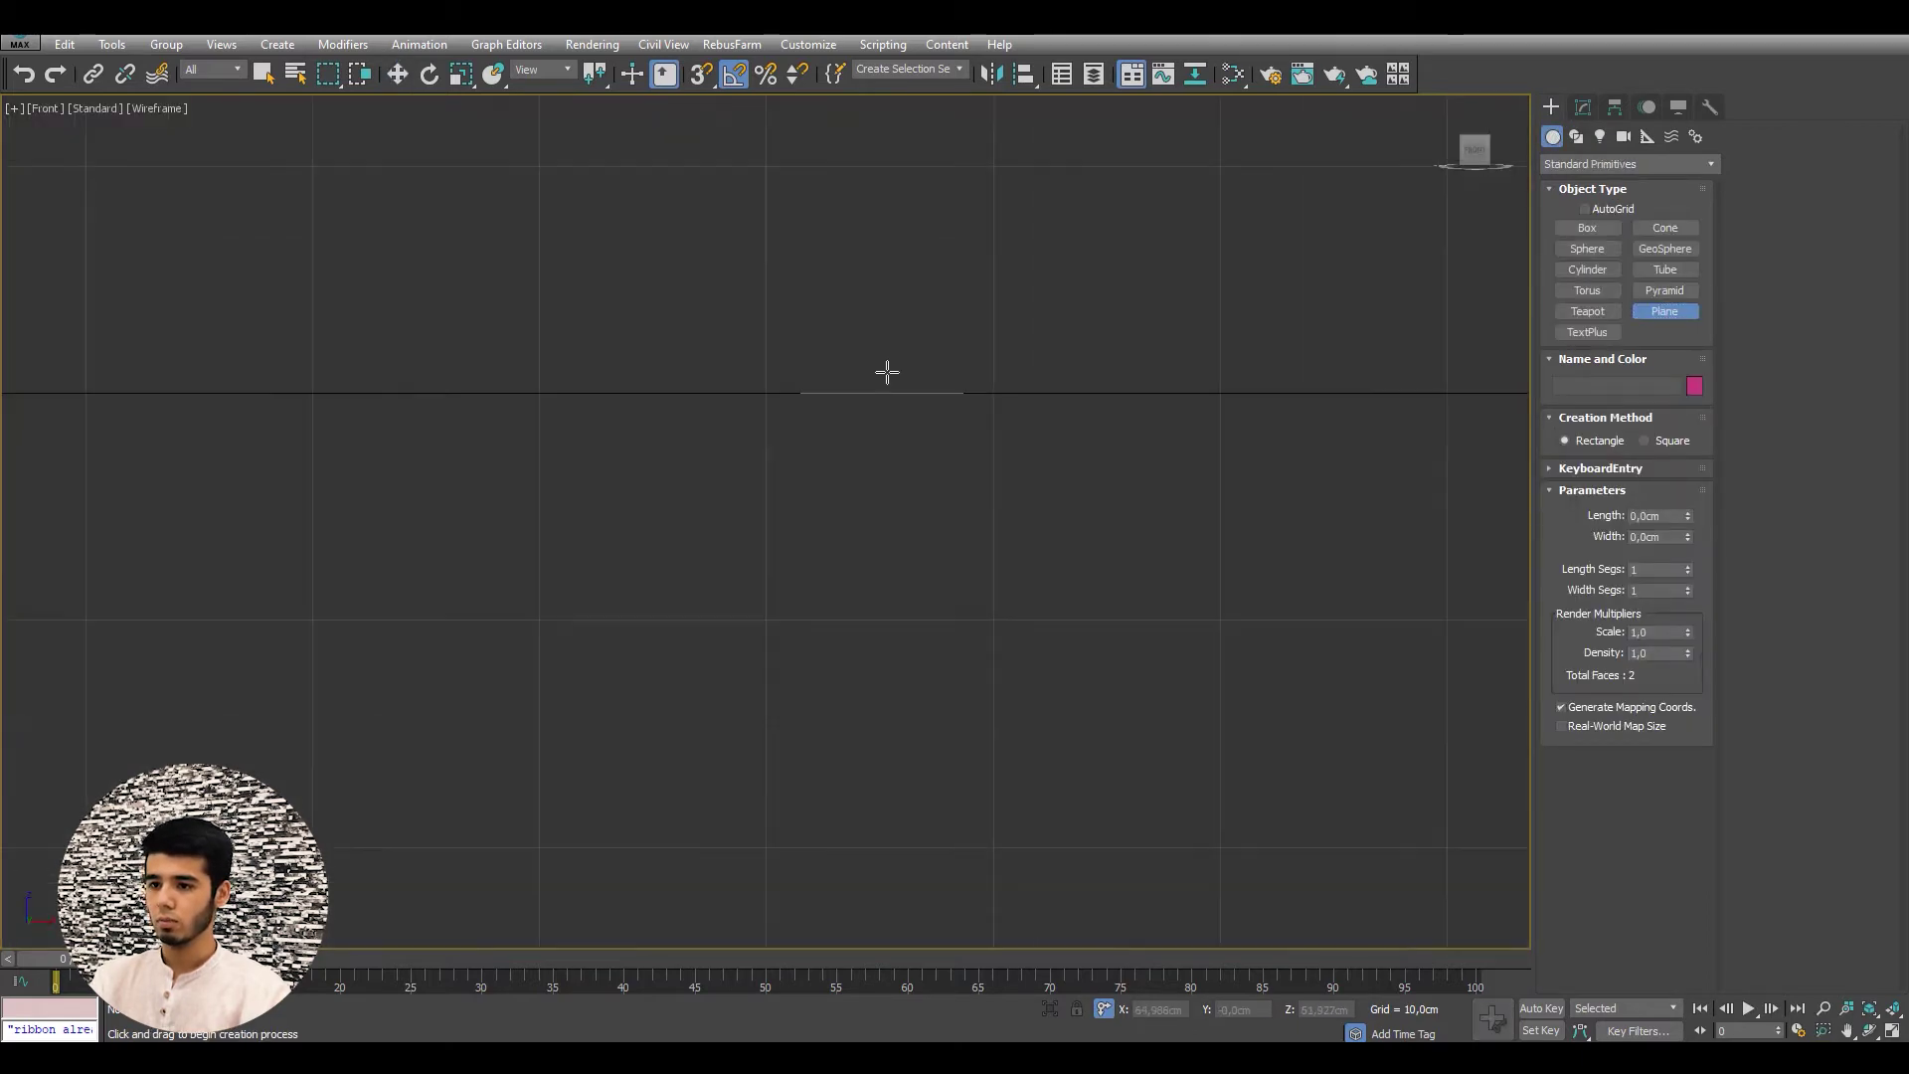
pyautogui.scroll(-3, 823, 435)
pyautogui.moveTo(823, 435); pyautogui.dragTo(1133, 558, button='middle')
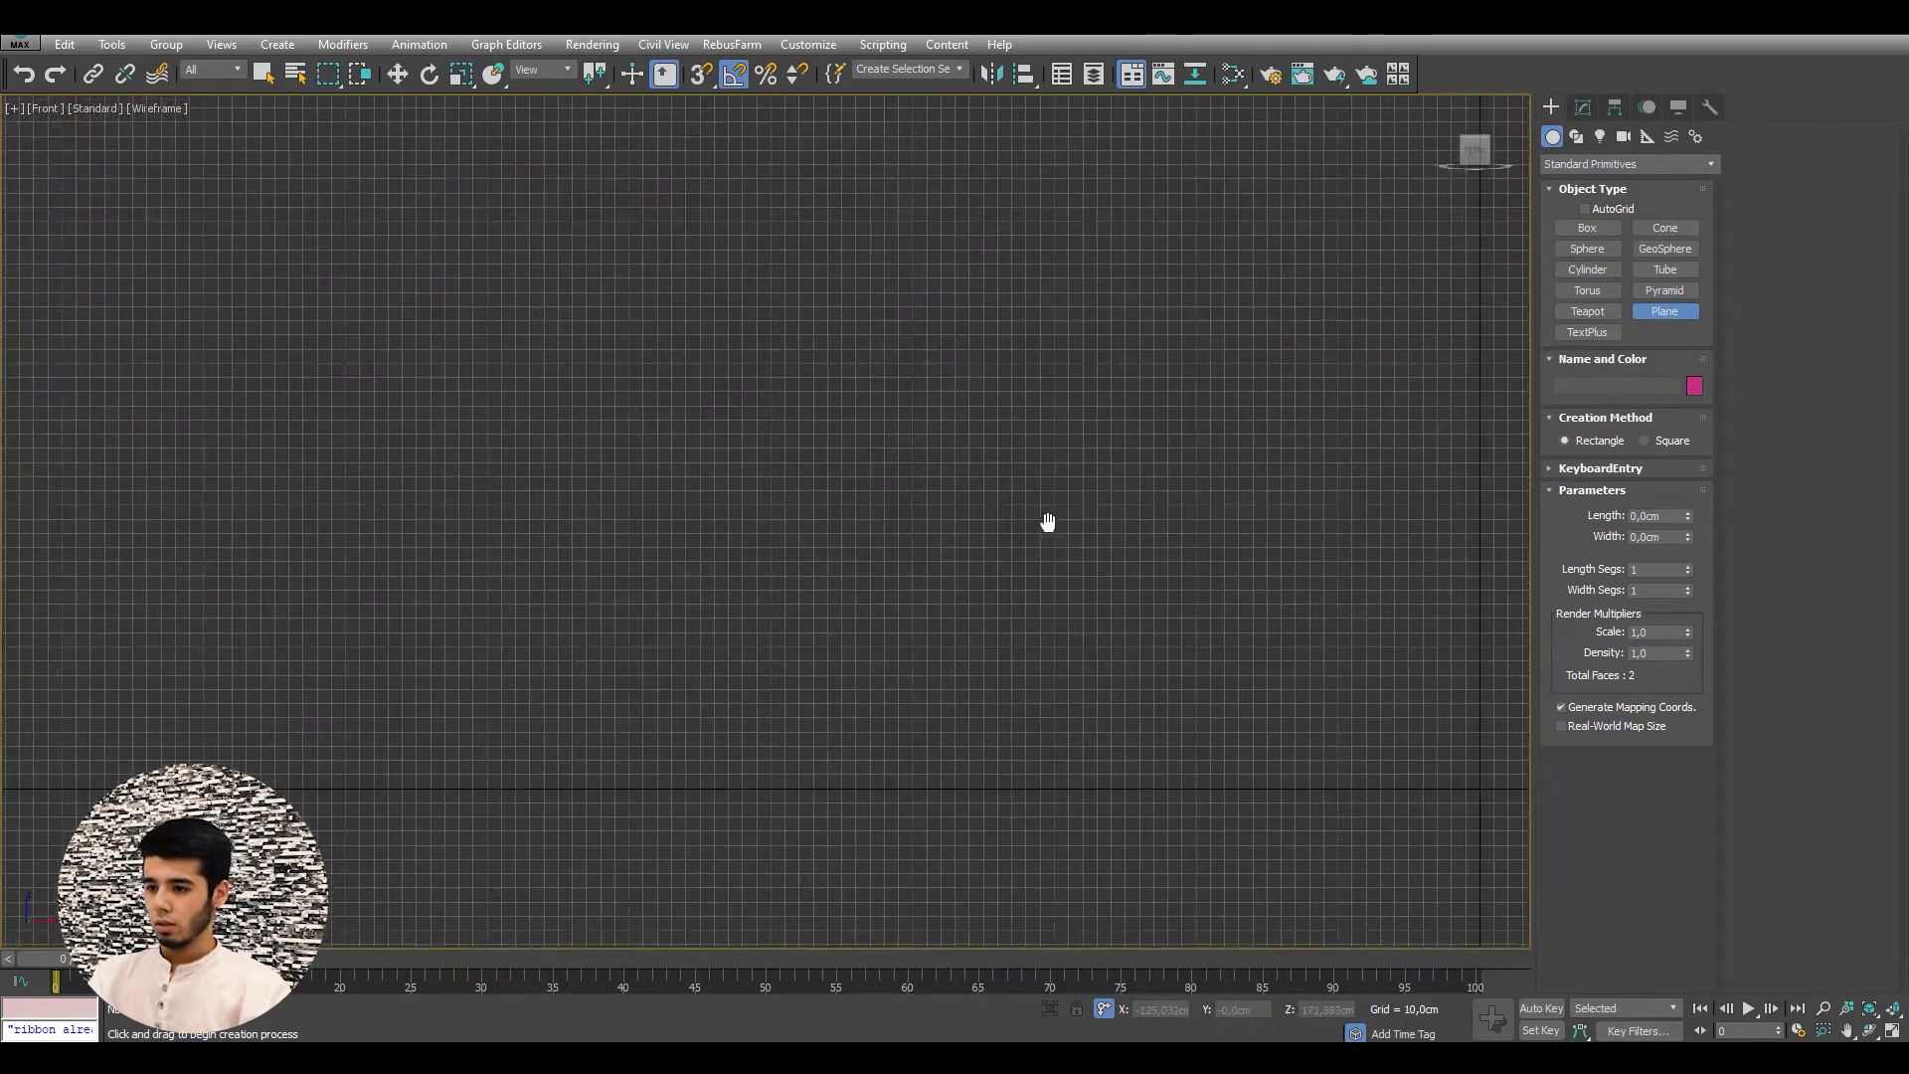
pyautogui.moveTo(768, 431); pyautogui.dragTo(996, 672)
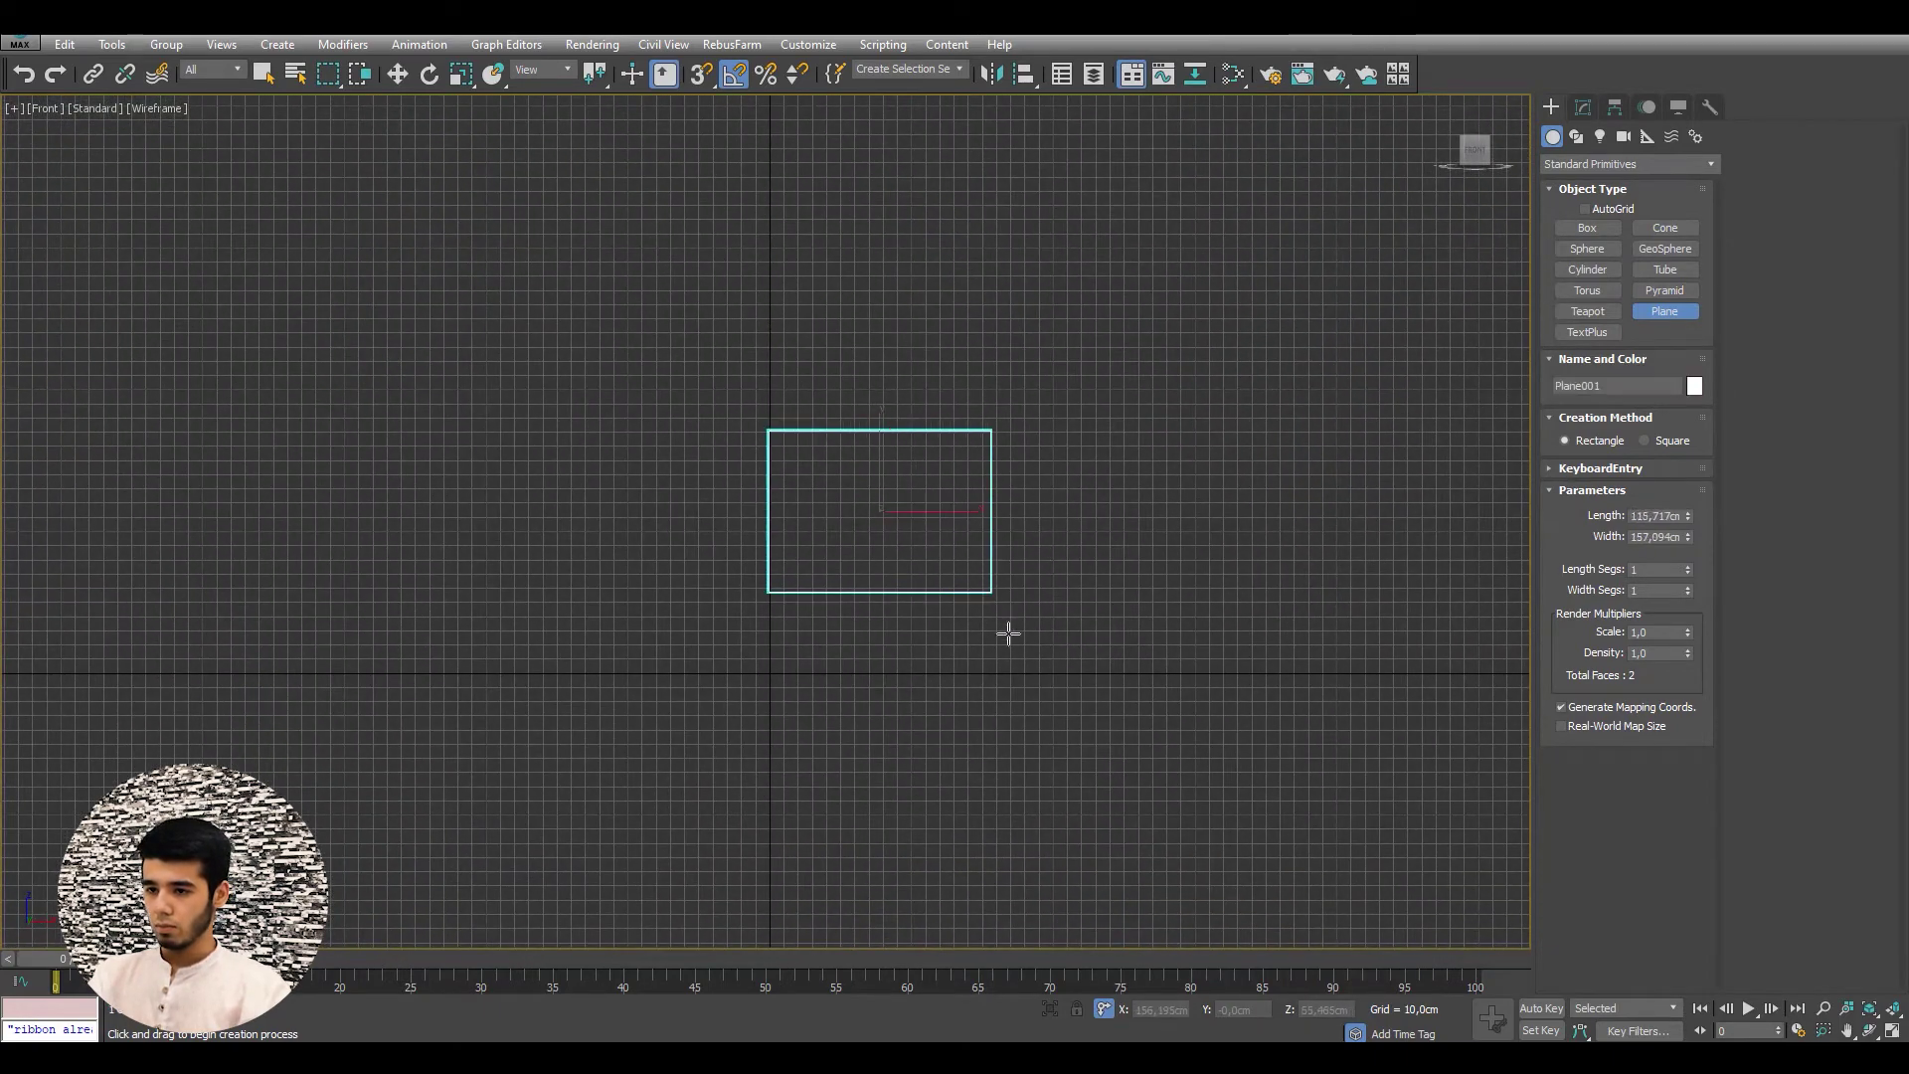
pyautogui.scroll(4, 922, 588)
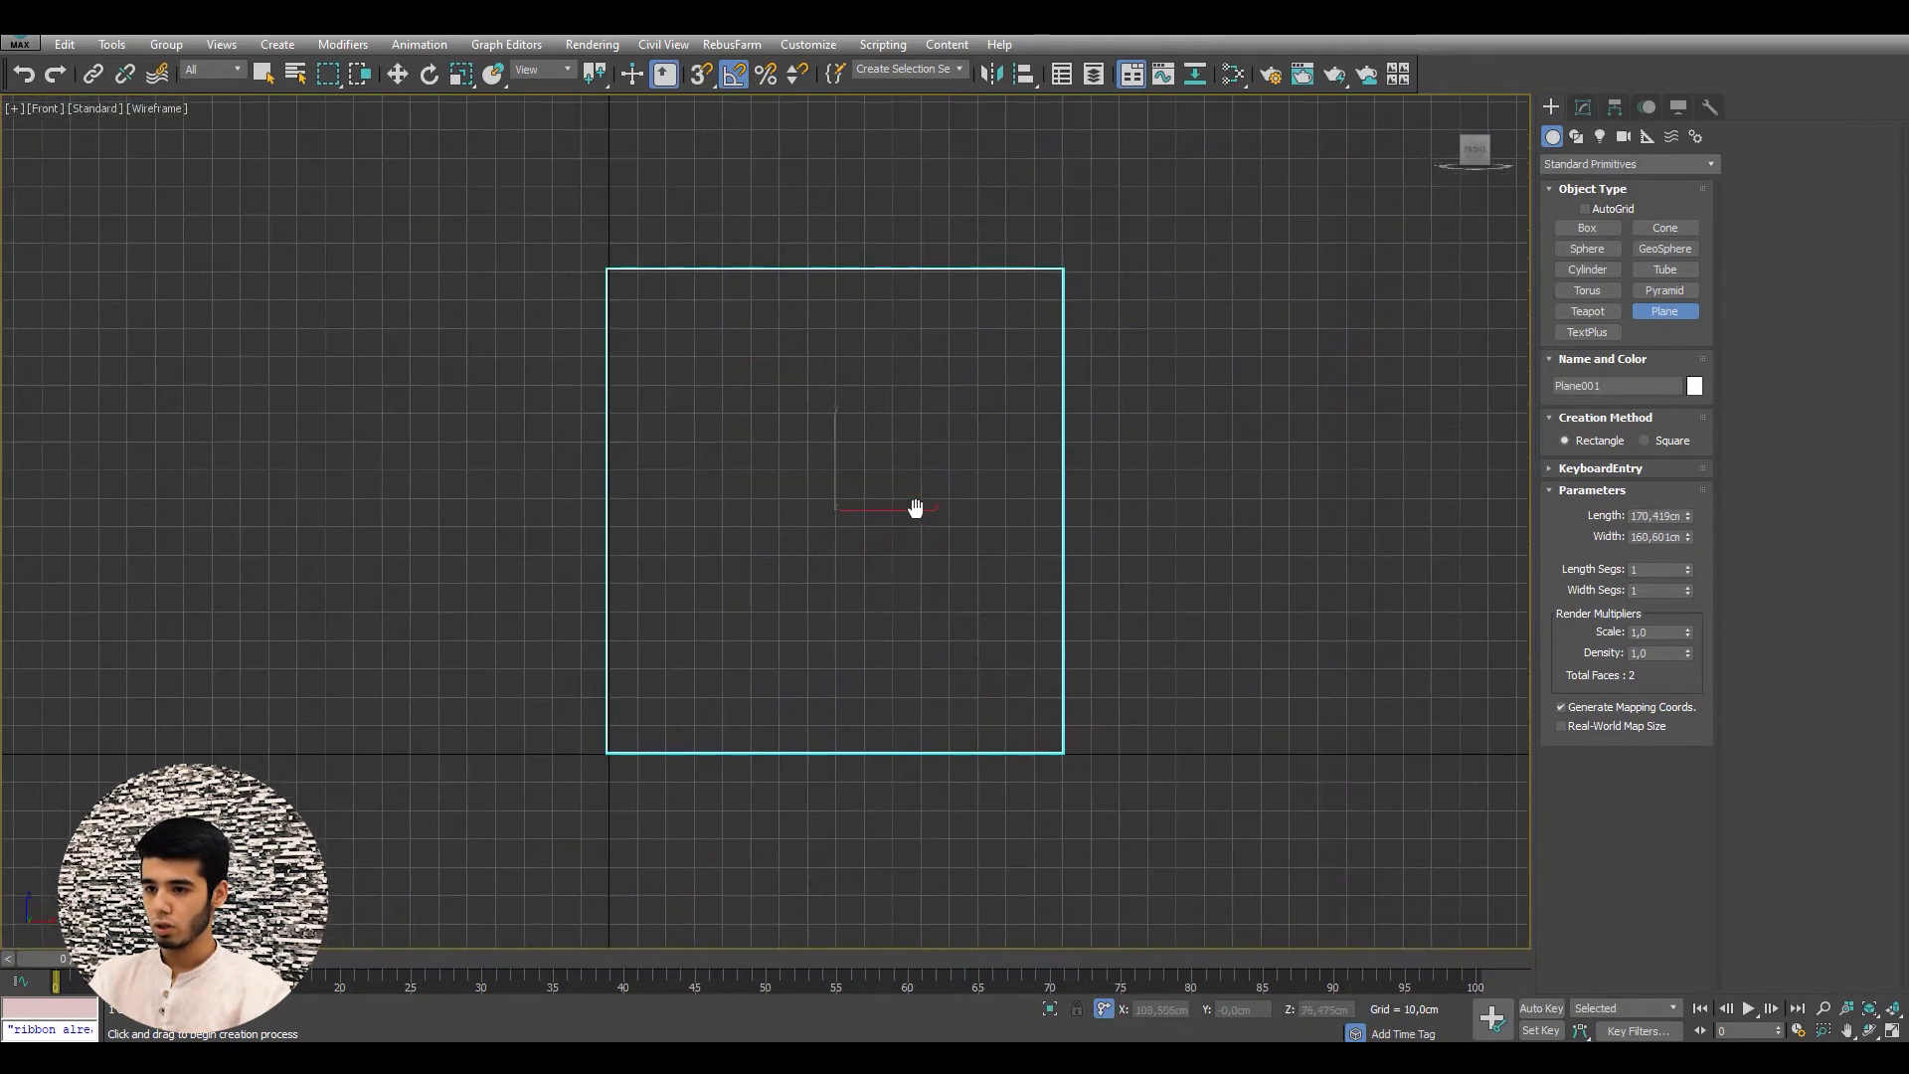
pyautogui.press('w')
pyautogui.scroll(2, 797, 391)
pyautogui.moveTo(1062, 354); pyautogui.dragTo(1004, 362, button='middle')
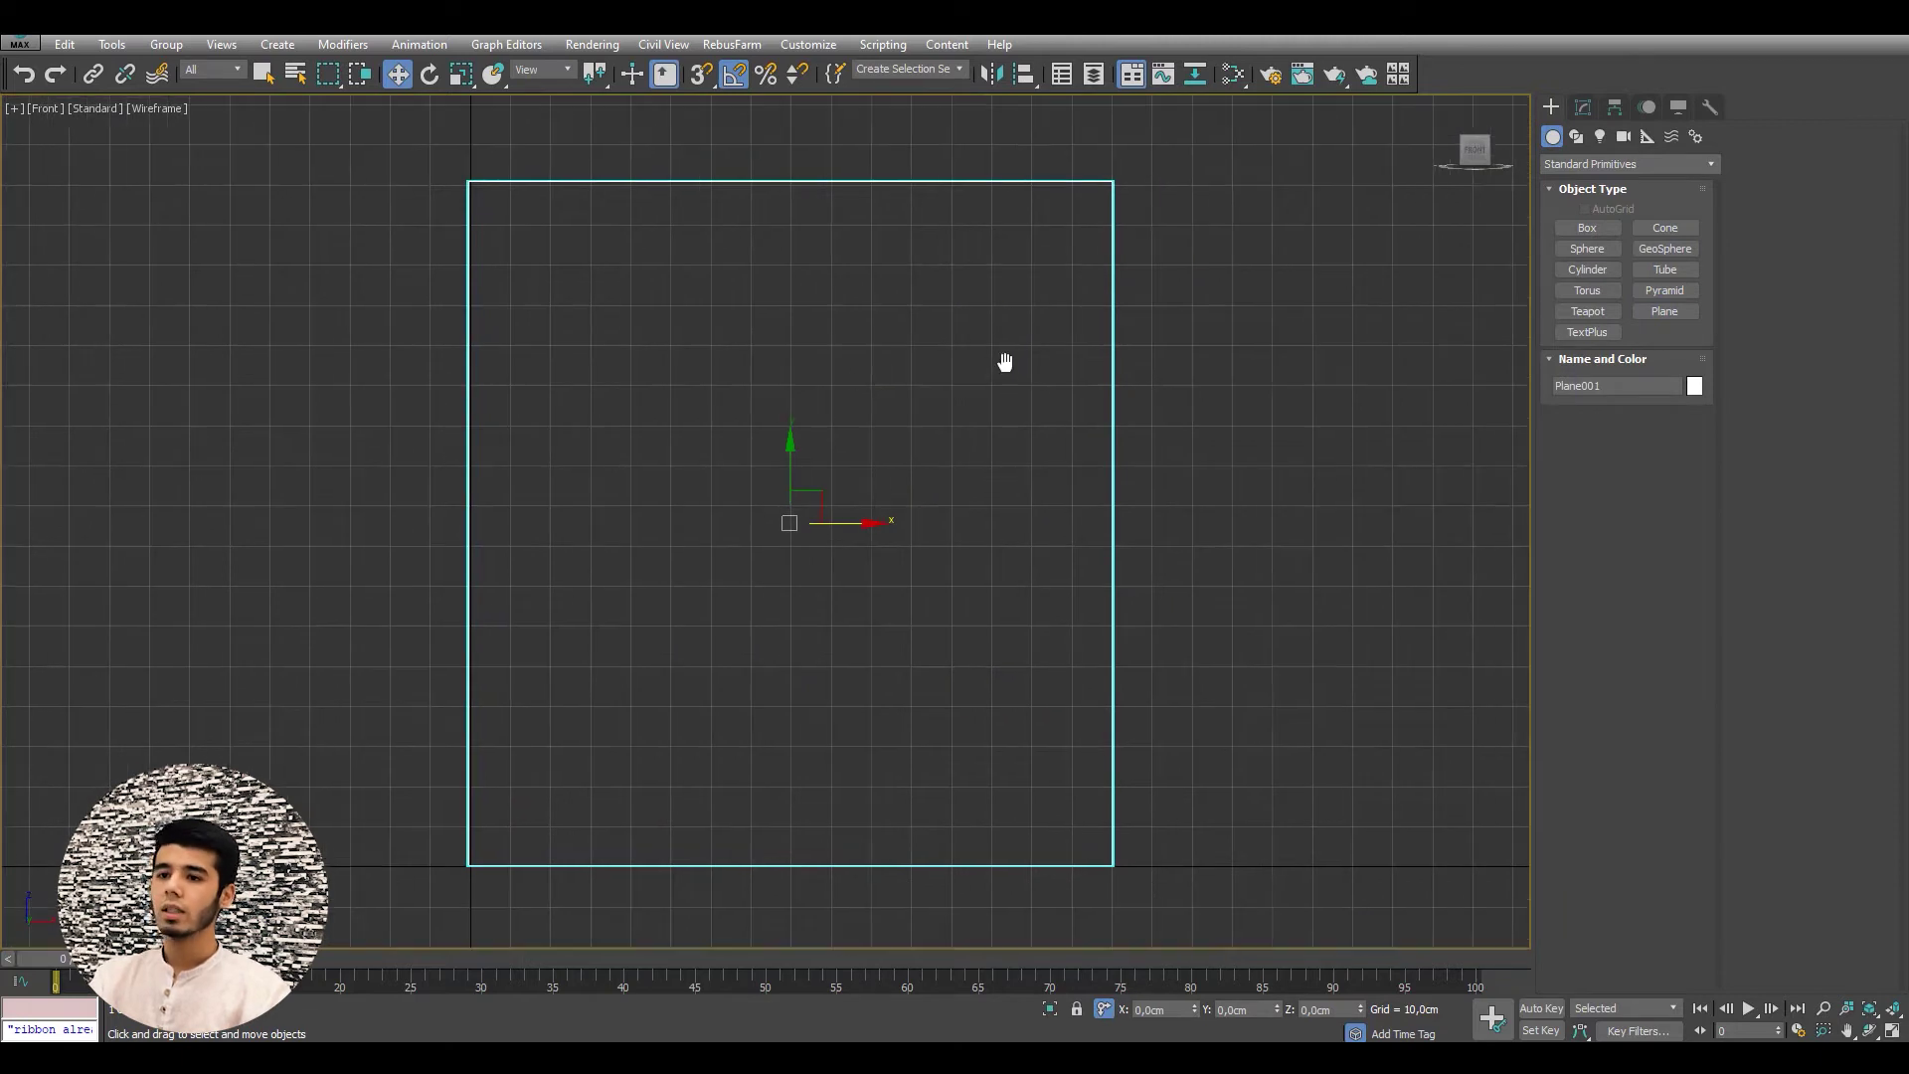
# - Capture the viewport in Lightshot and sketch a red frame with concave corners, then dismiss it
pyautogui.press('Print')
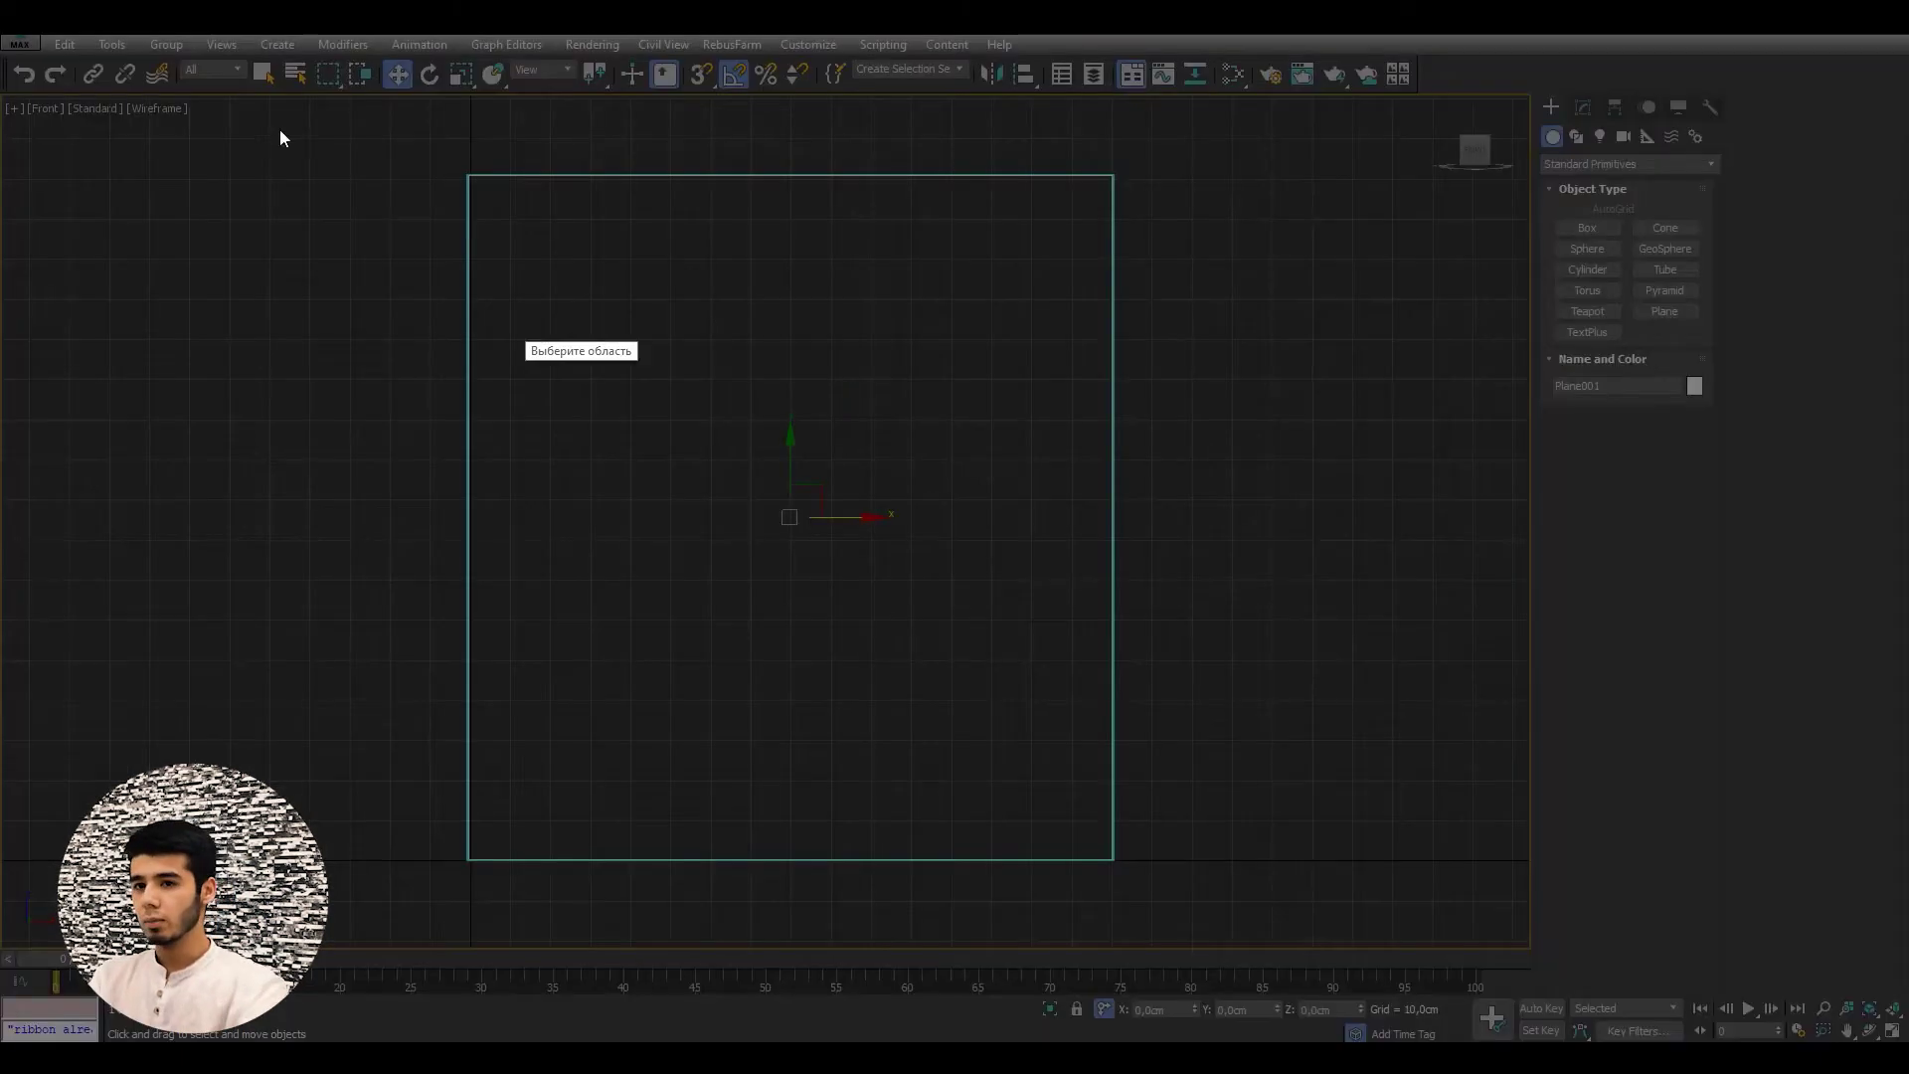
pyautogui.moveTo(217, 106); pyautogui.dragTo(505, 240)
pyautogui.moveTo(1097, 593); pyautogui.dragTo(1314, 934)
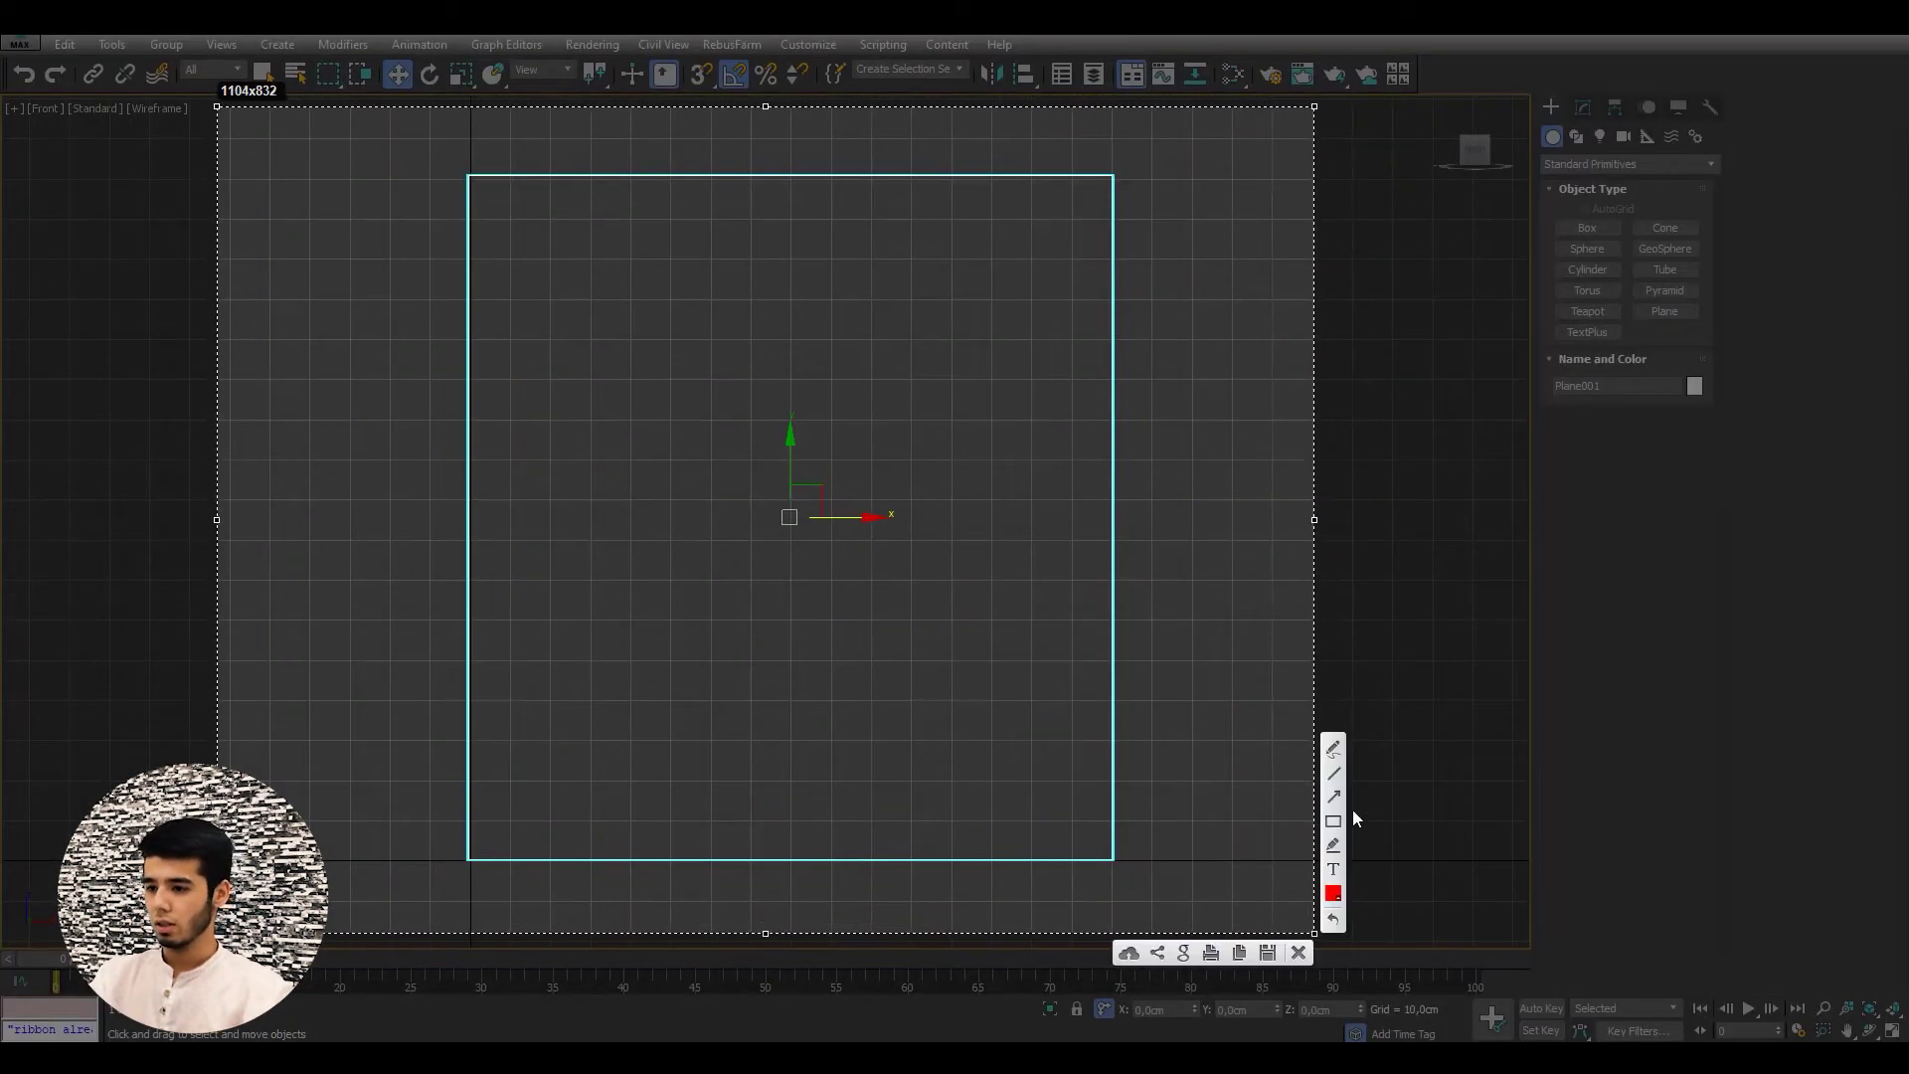
pyautogui.moveTo(631, 388); pyautogui.dragTo(631, 684)
pyautogui.moveTo(980, 393); pyautogui.dragTo(981, 694)
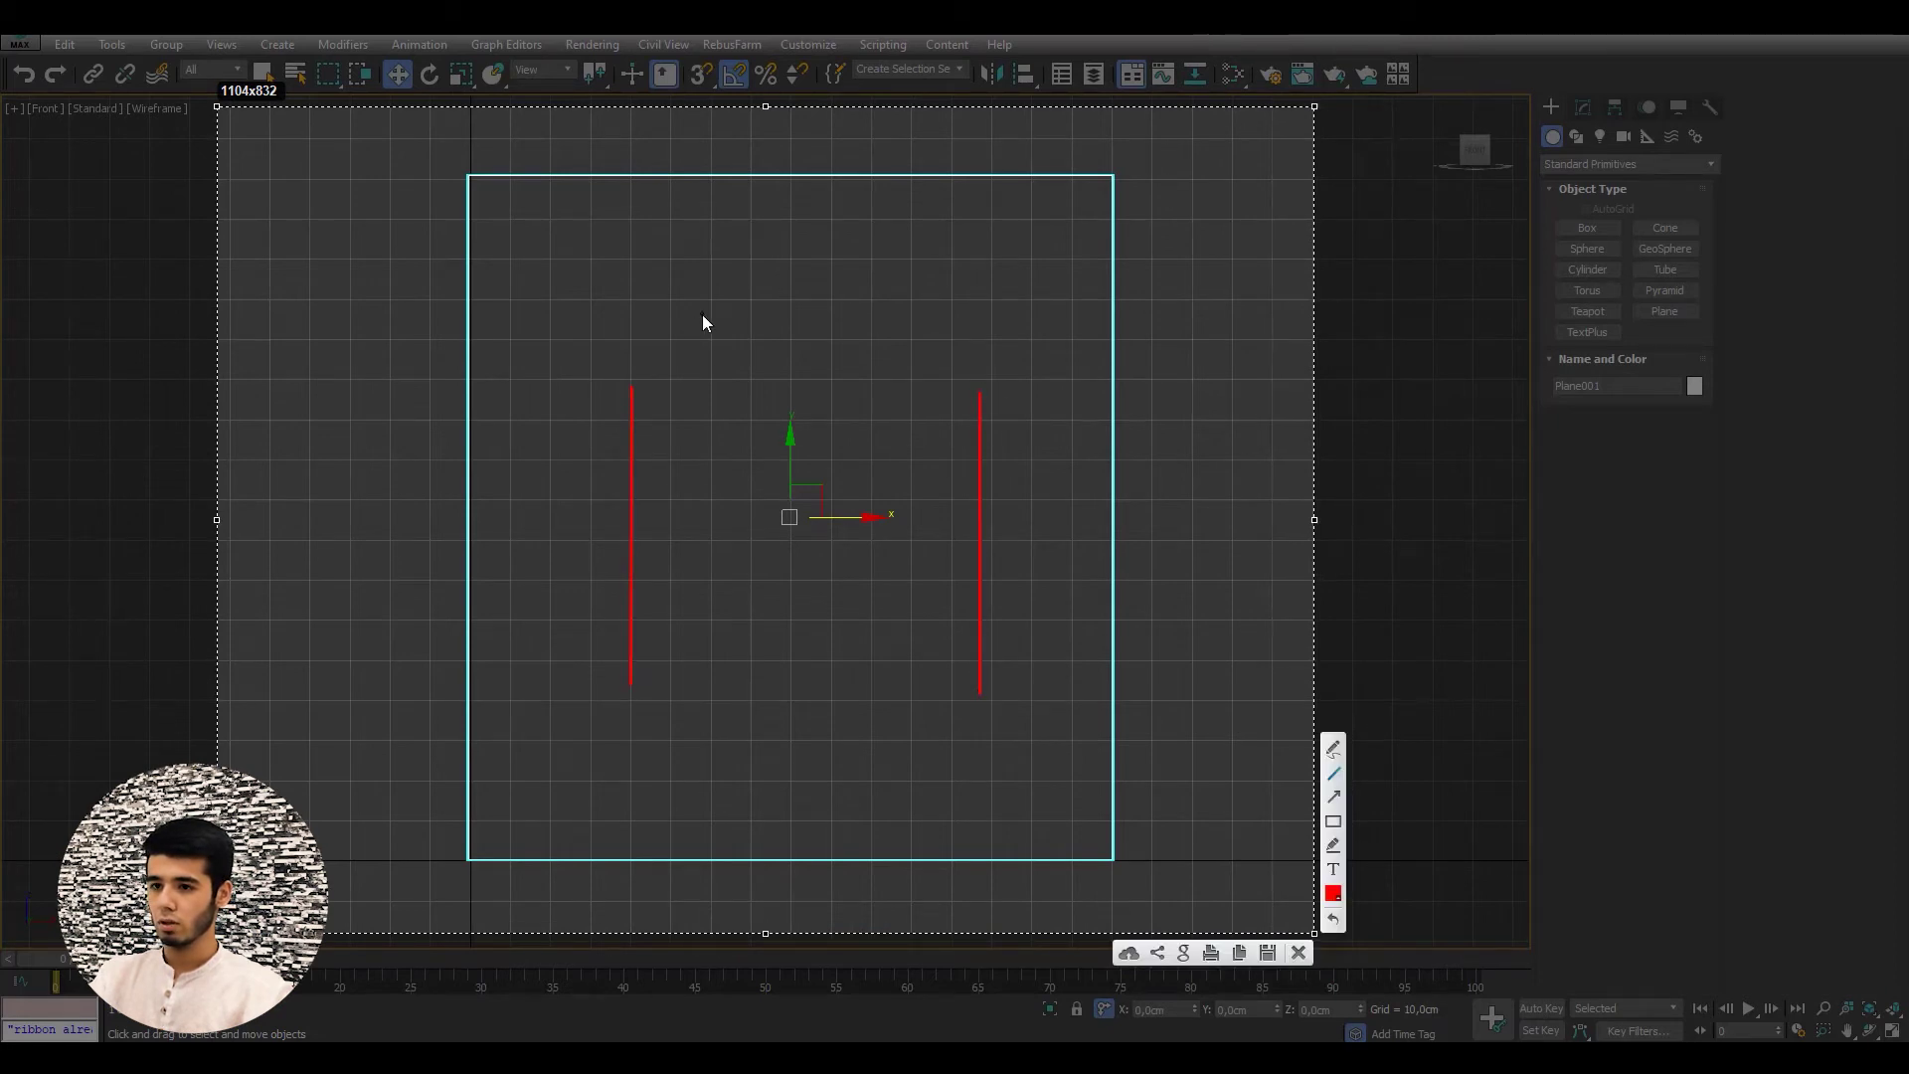
pyautogui.moveTo(704, 316); pyautogui.dragTo(933, 315)
pyautogui.moveTo(712, 754)
pyautogui.mouseDown()
pyautogui.moveTo(933, 753)
pyautogui.moveTo(981, 695)
pyautogui.mouseUp()
pyautogui.moveTo(630, 684); pyautogui.dragTo(709, 752)
pyautogui.moveTo(706, 318); pyautogui.dragTo(633, 387)
pyautogui.moveTo(933, 318); pyautogui.dragTo(981, 389)
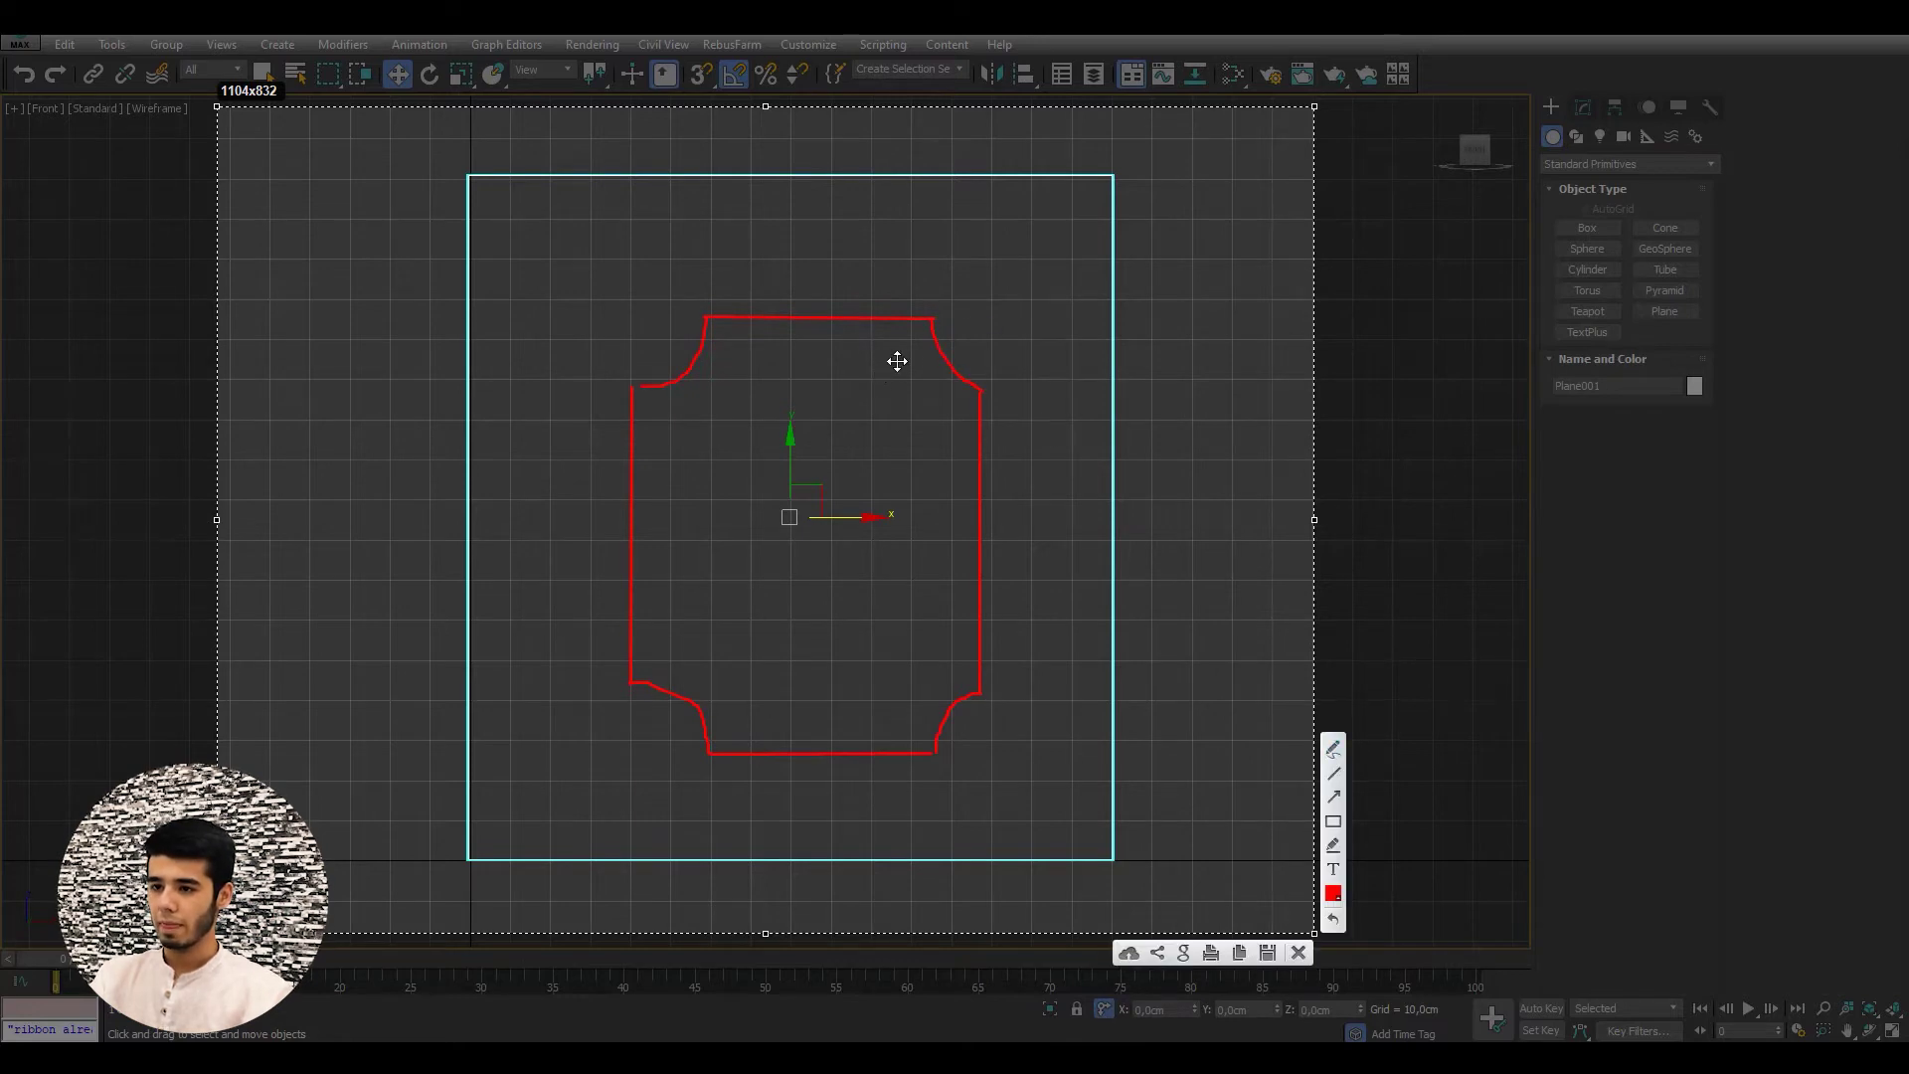
pyautogui.press('Escape')
pyautogui.moveTo(771, 401)
pyautogui.mouseDown(button='middle')
pyautogui.moveTo(831, 384)
pyautogui.moveTo(848, 349)
pyautogui.mouseUp(button='middle')
# - With snapping on, draw a 100 × 110 cm rectangle spline
pyautogui.click(1577, 138)
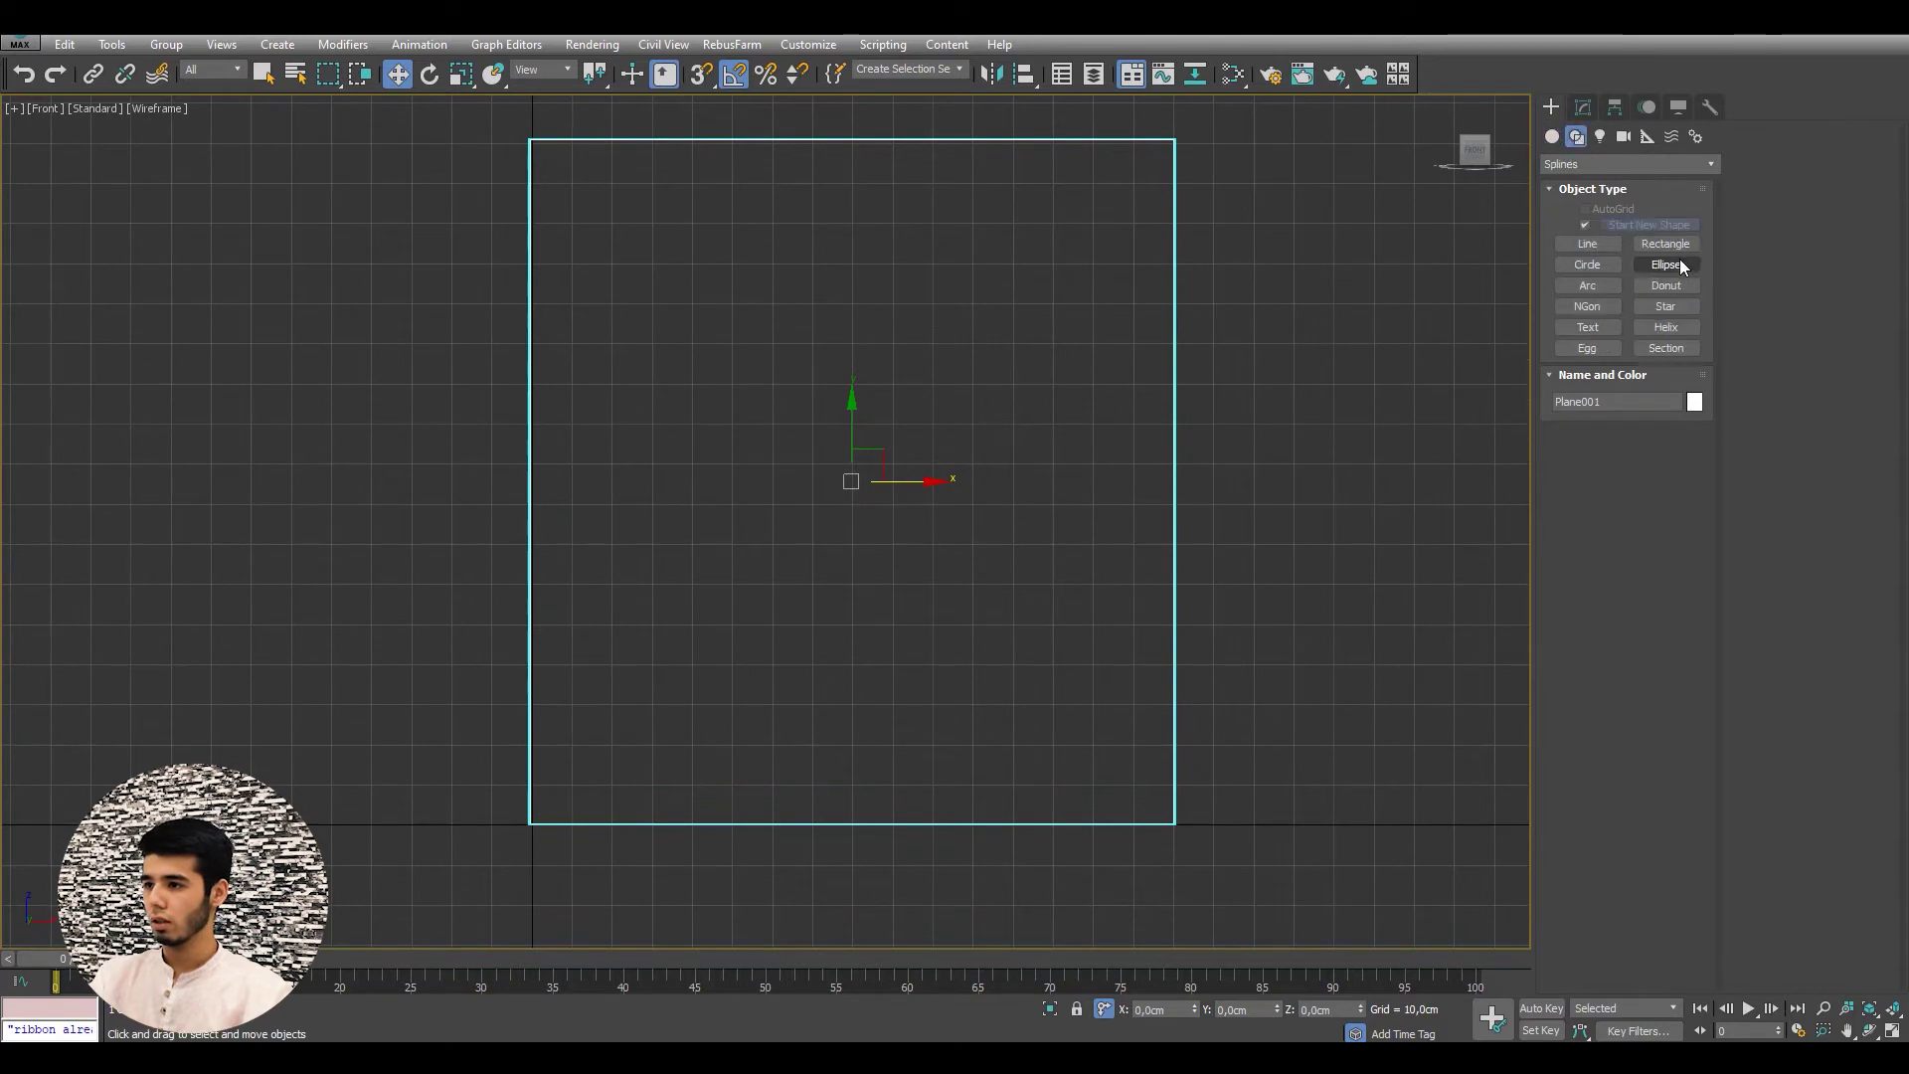
pyautogui.click(1674, 247)
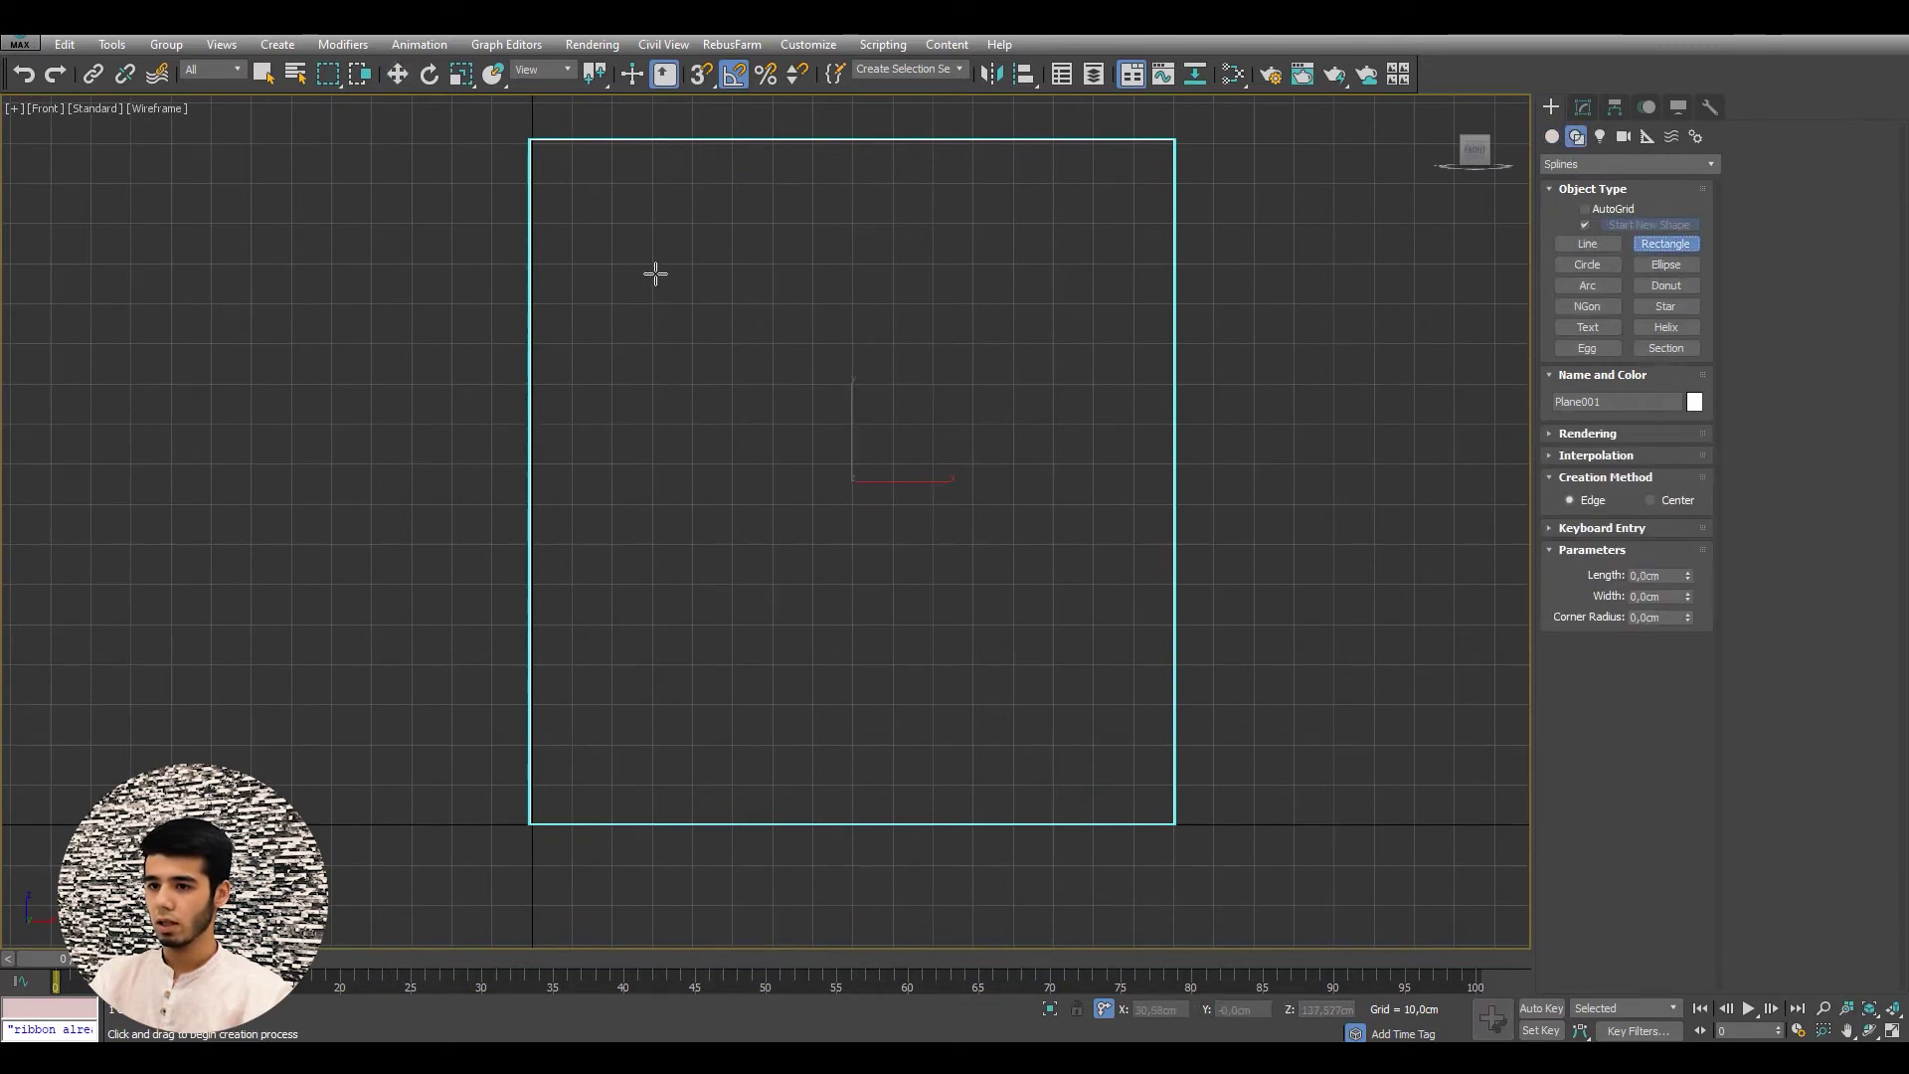
pyautogui.press('s')
pyautogui.moveTo(652, 263); pyautogui.dragTo(1053, 705)
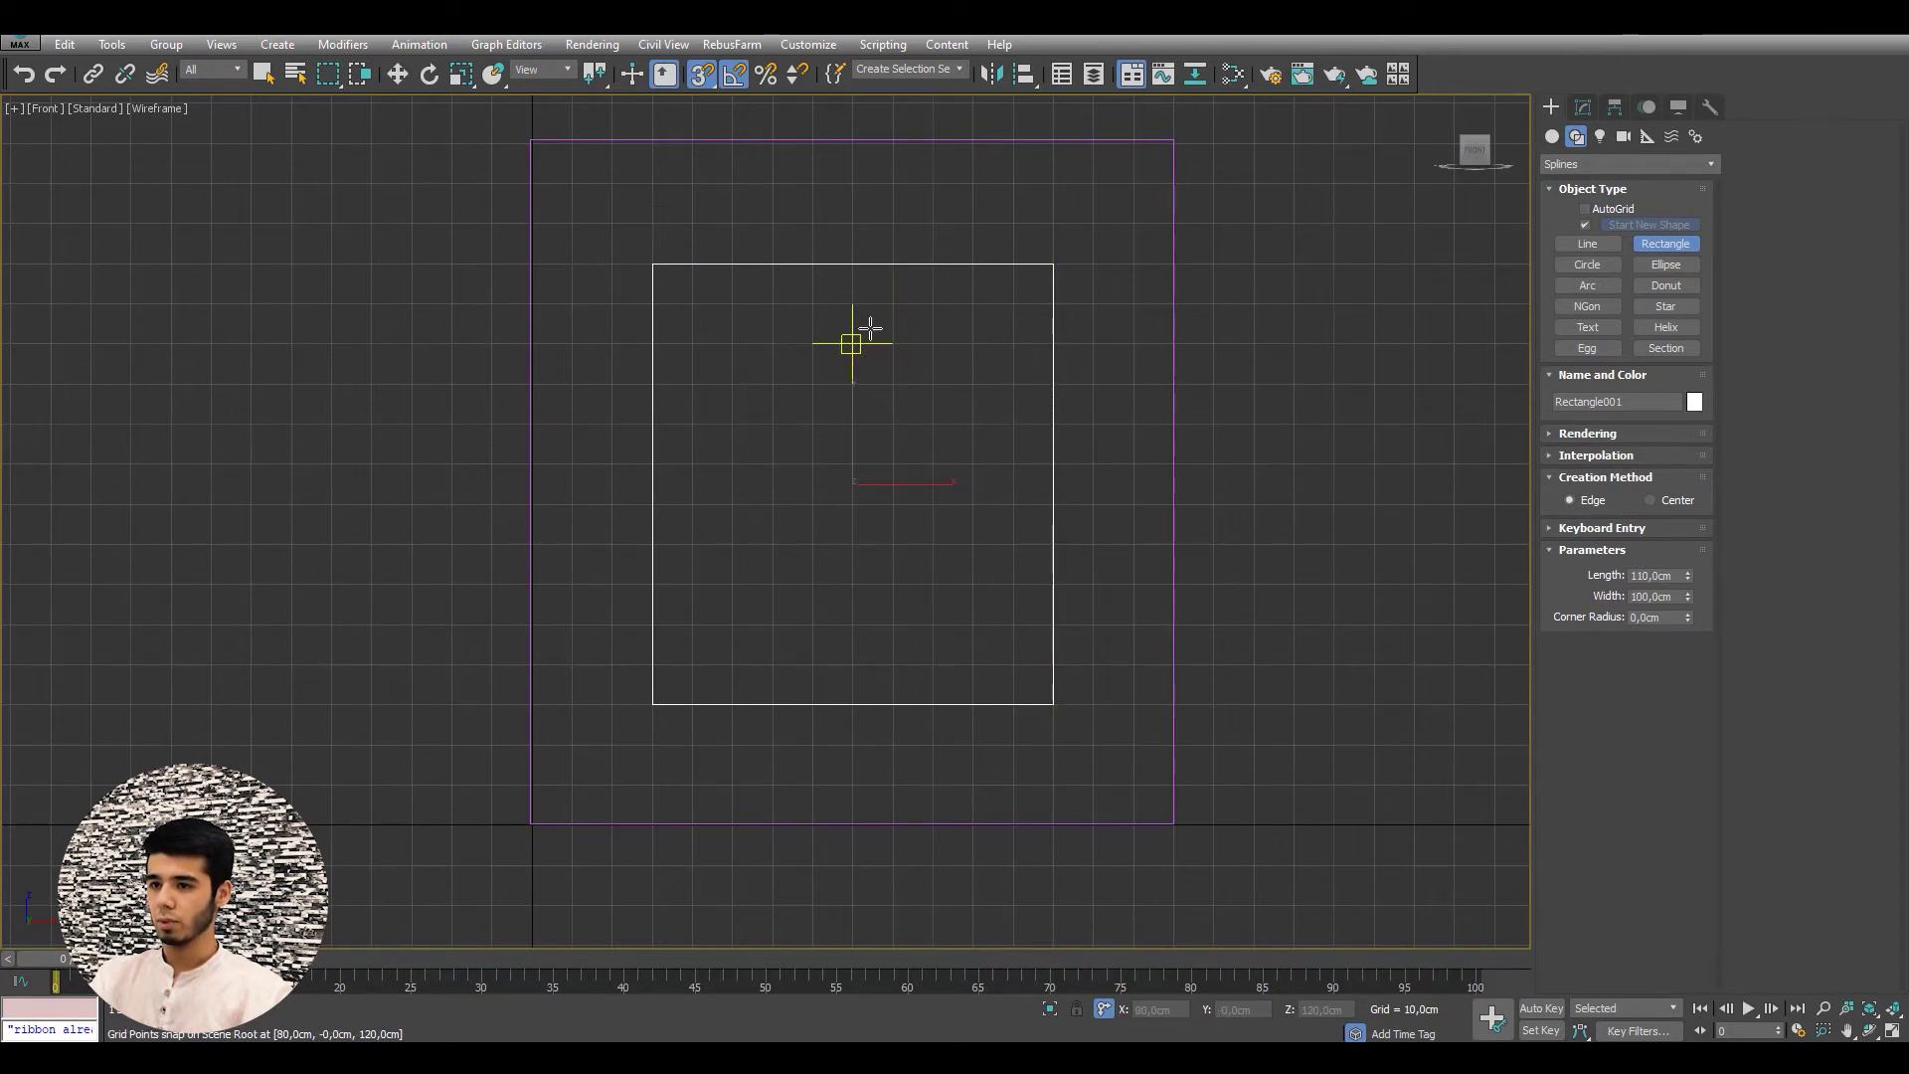
pyautogui.press('w')
pyautogui.scroll(2, 967, 306)
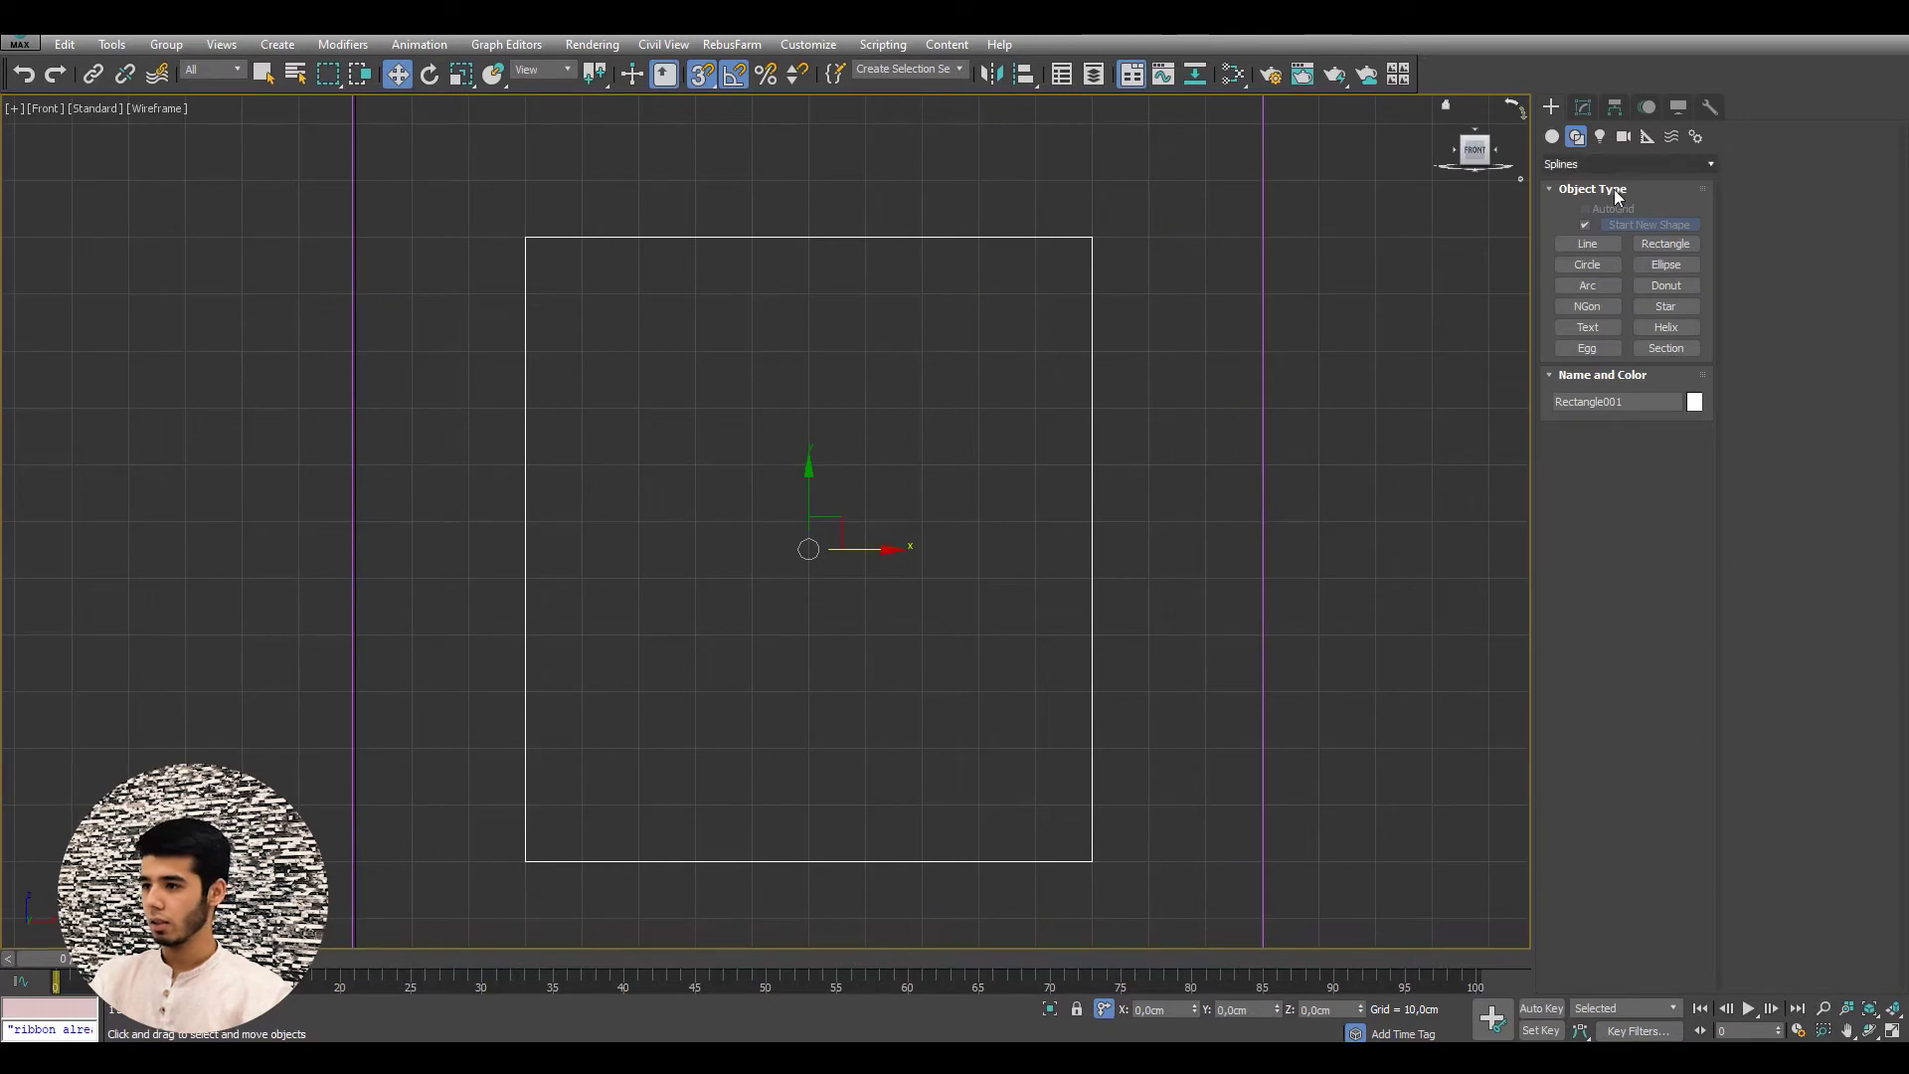
# - Draw a 14.142 cm radius circle centred on each of the rectangle's four corners
pyautogui.click(1587, 265)
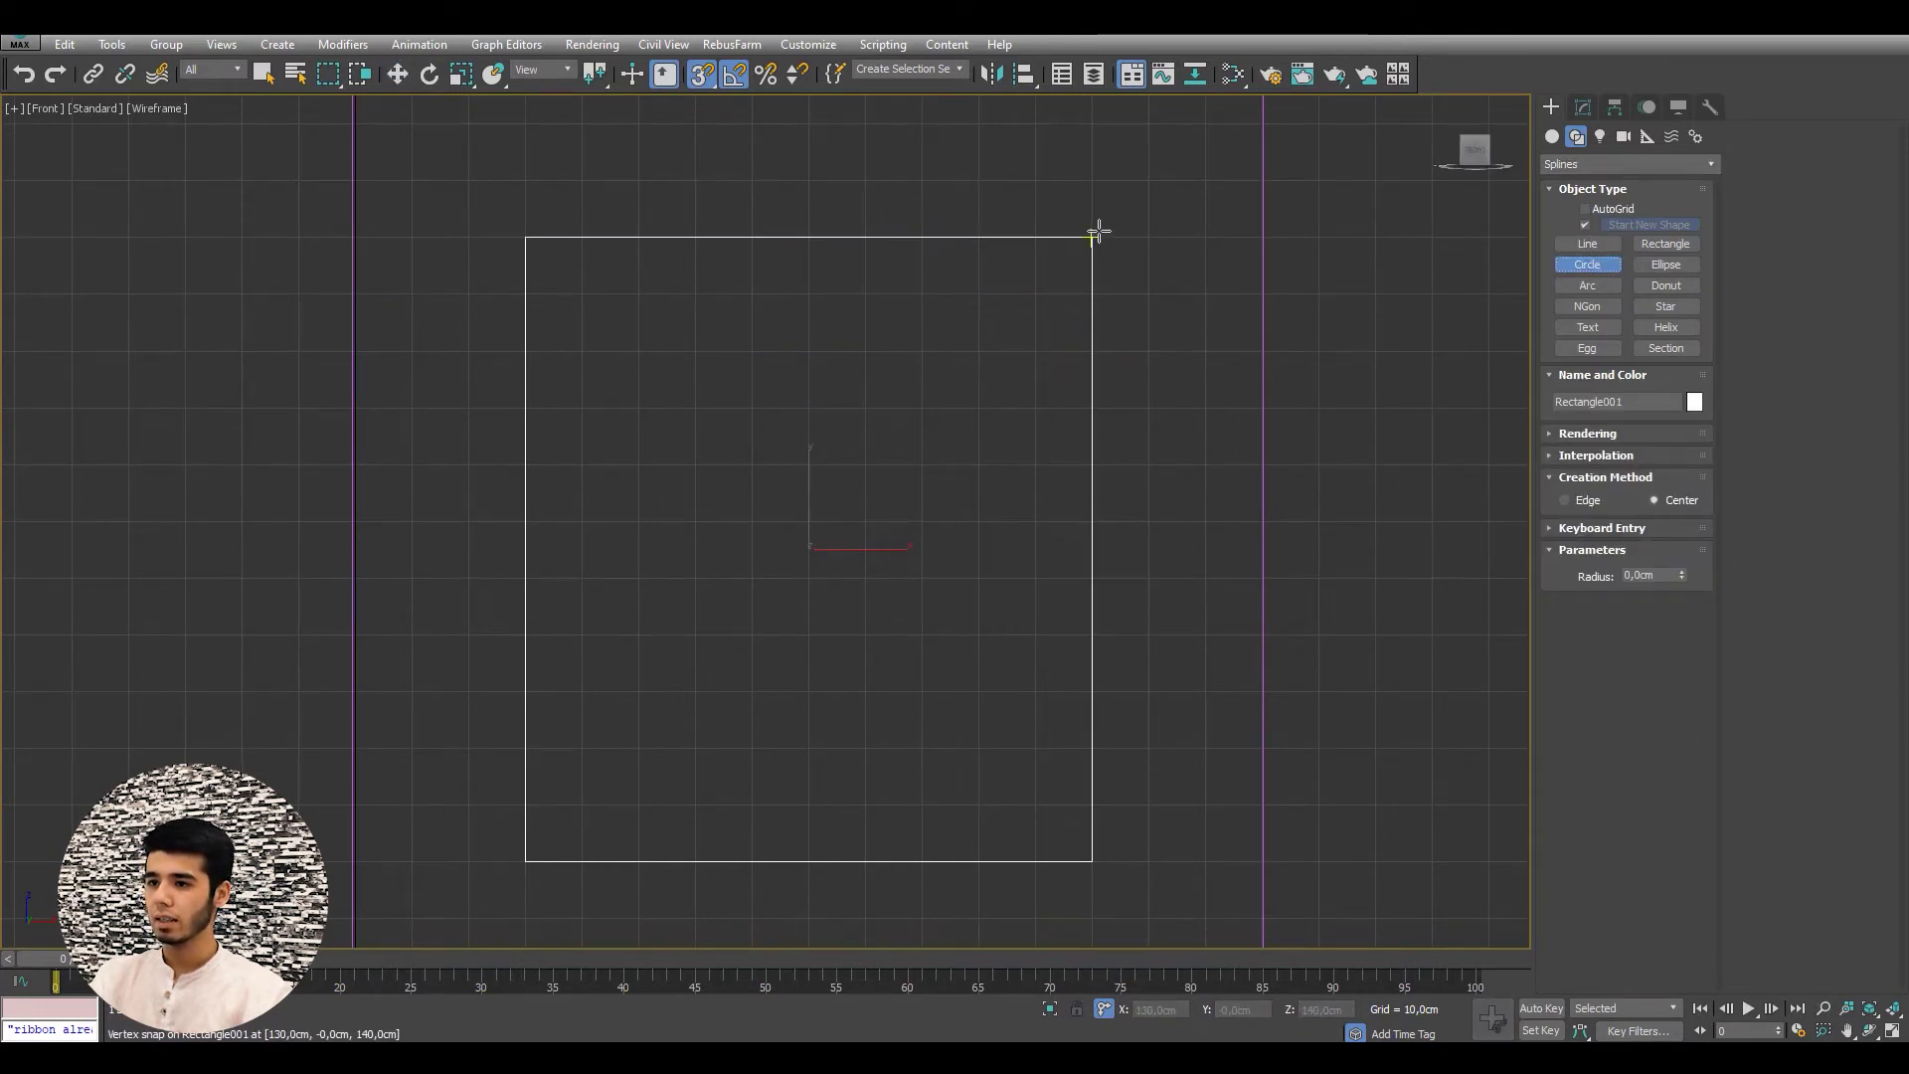
pyautogui.moveTo(1091, 234); pyautogui.dragTo(1039, 298)
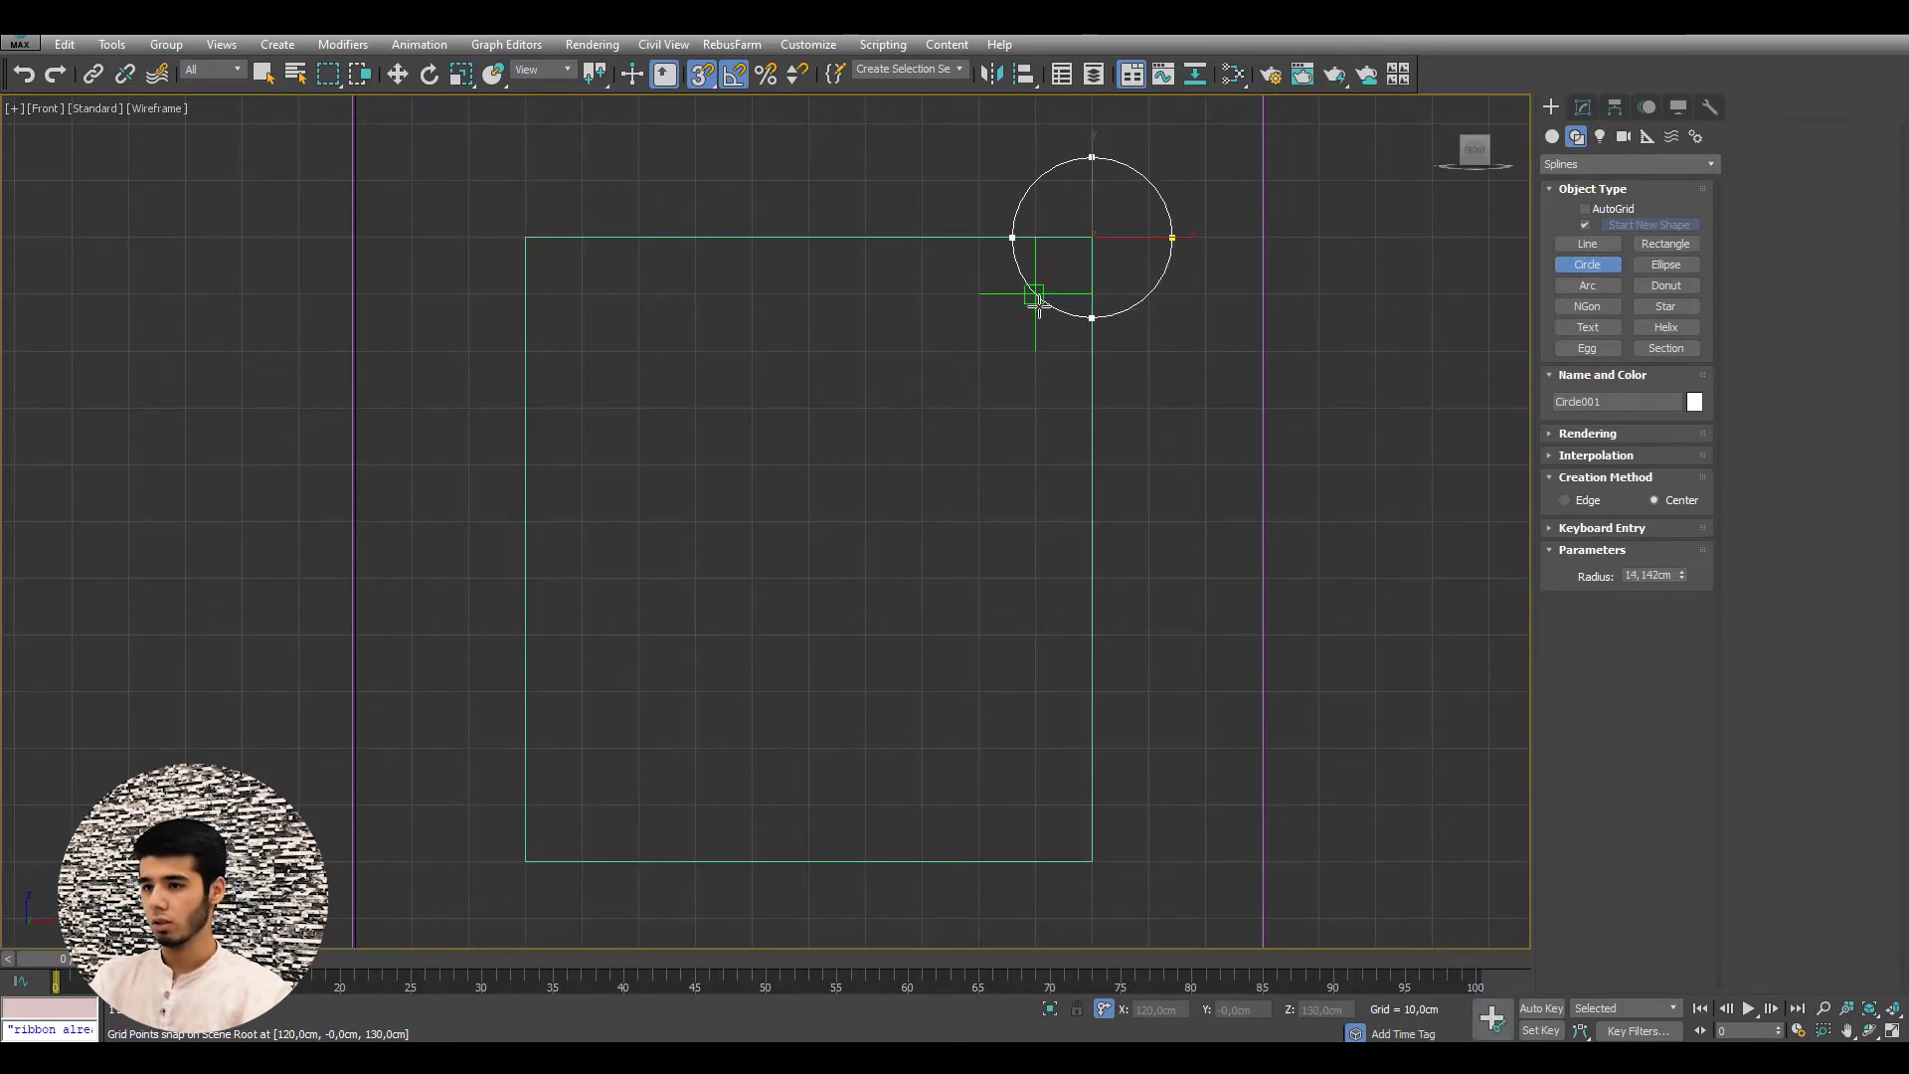
pyautogui.moveTo(1039, 304); pyautogui.dragTo(1035, 353)
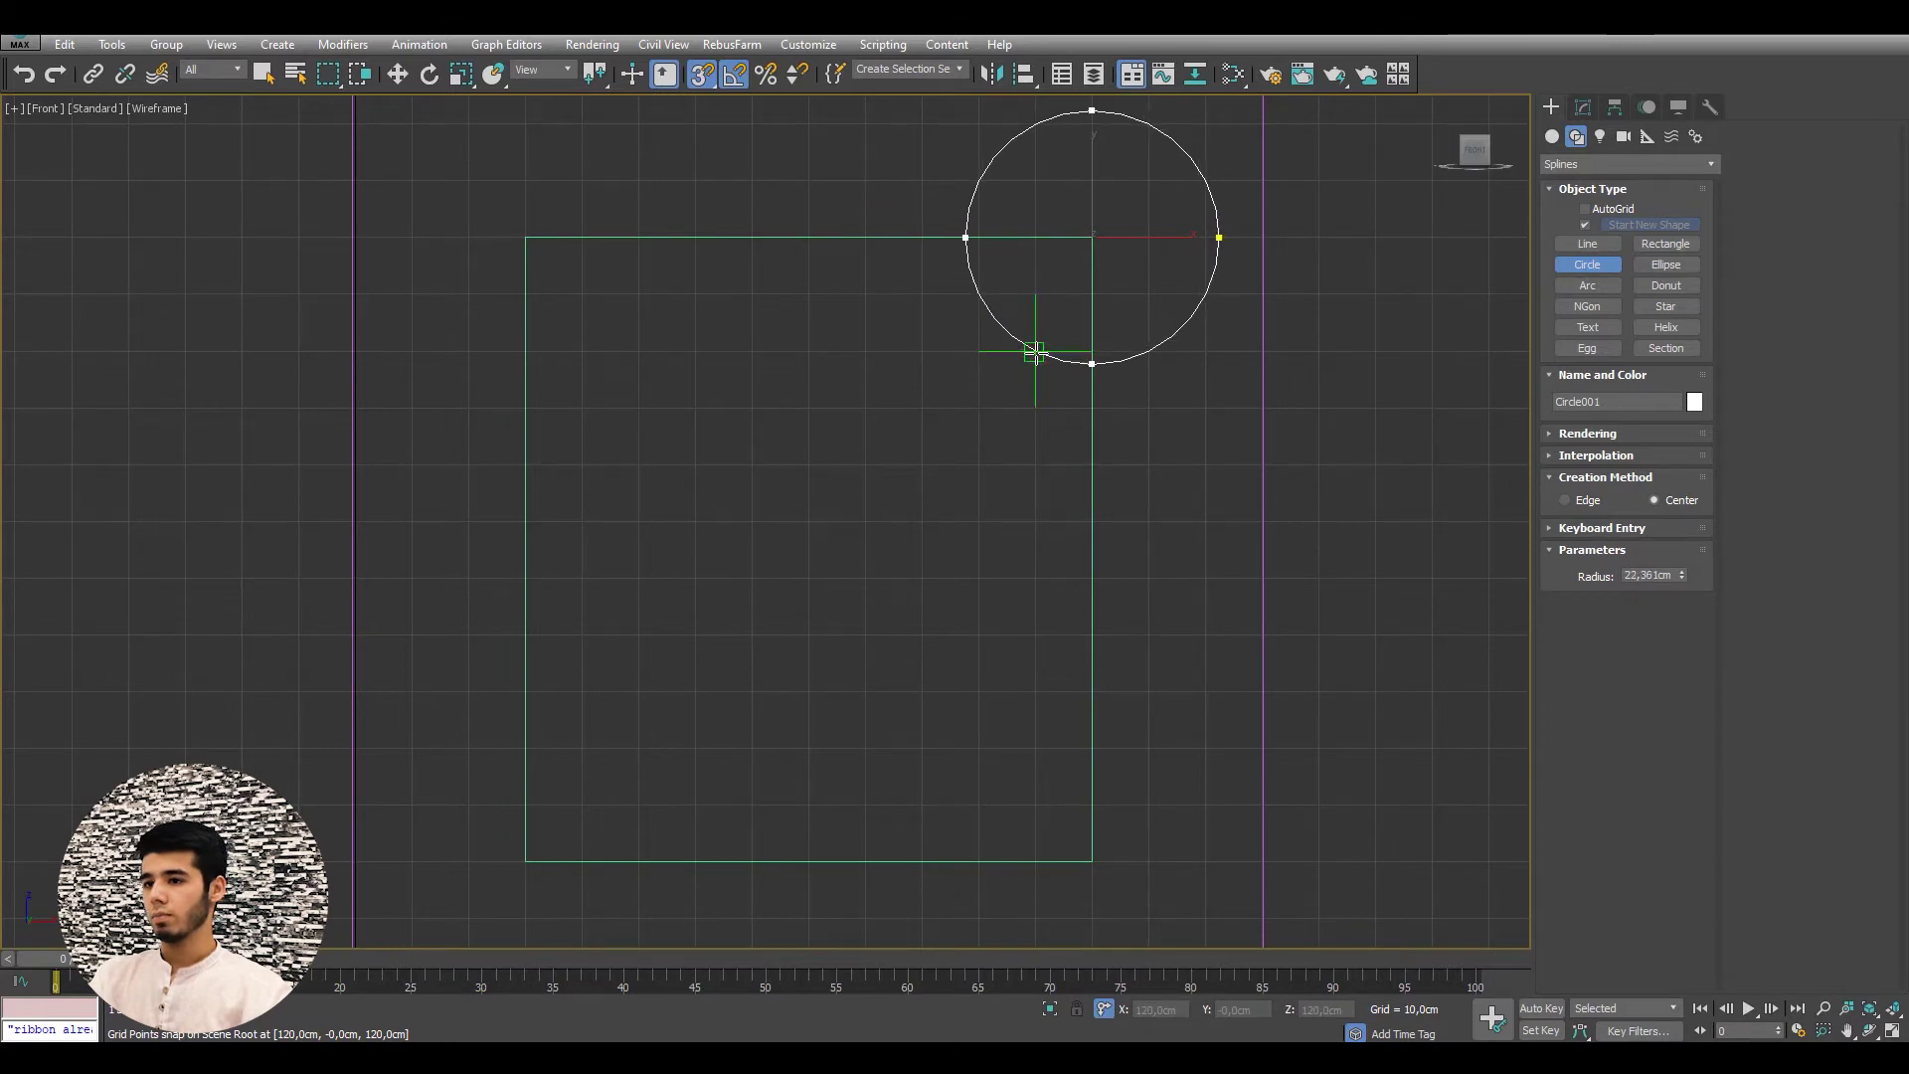
pyautogui.moveTo(1046, 341); pyautogui.dragTo(1035, 291)
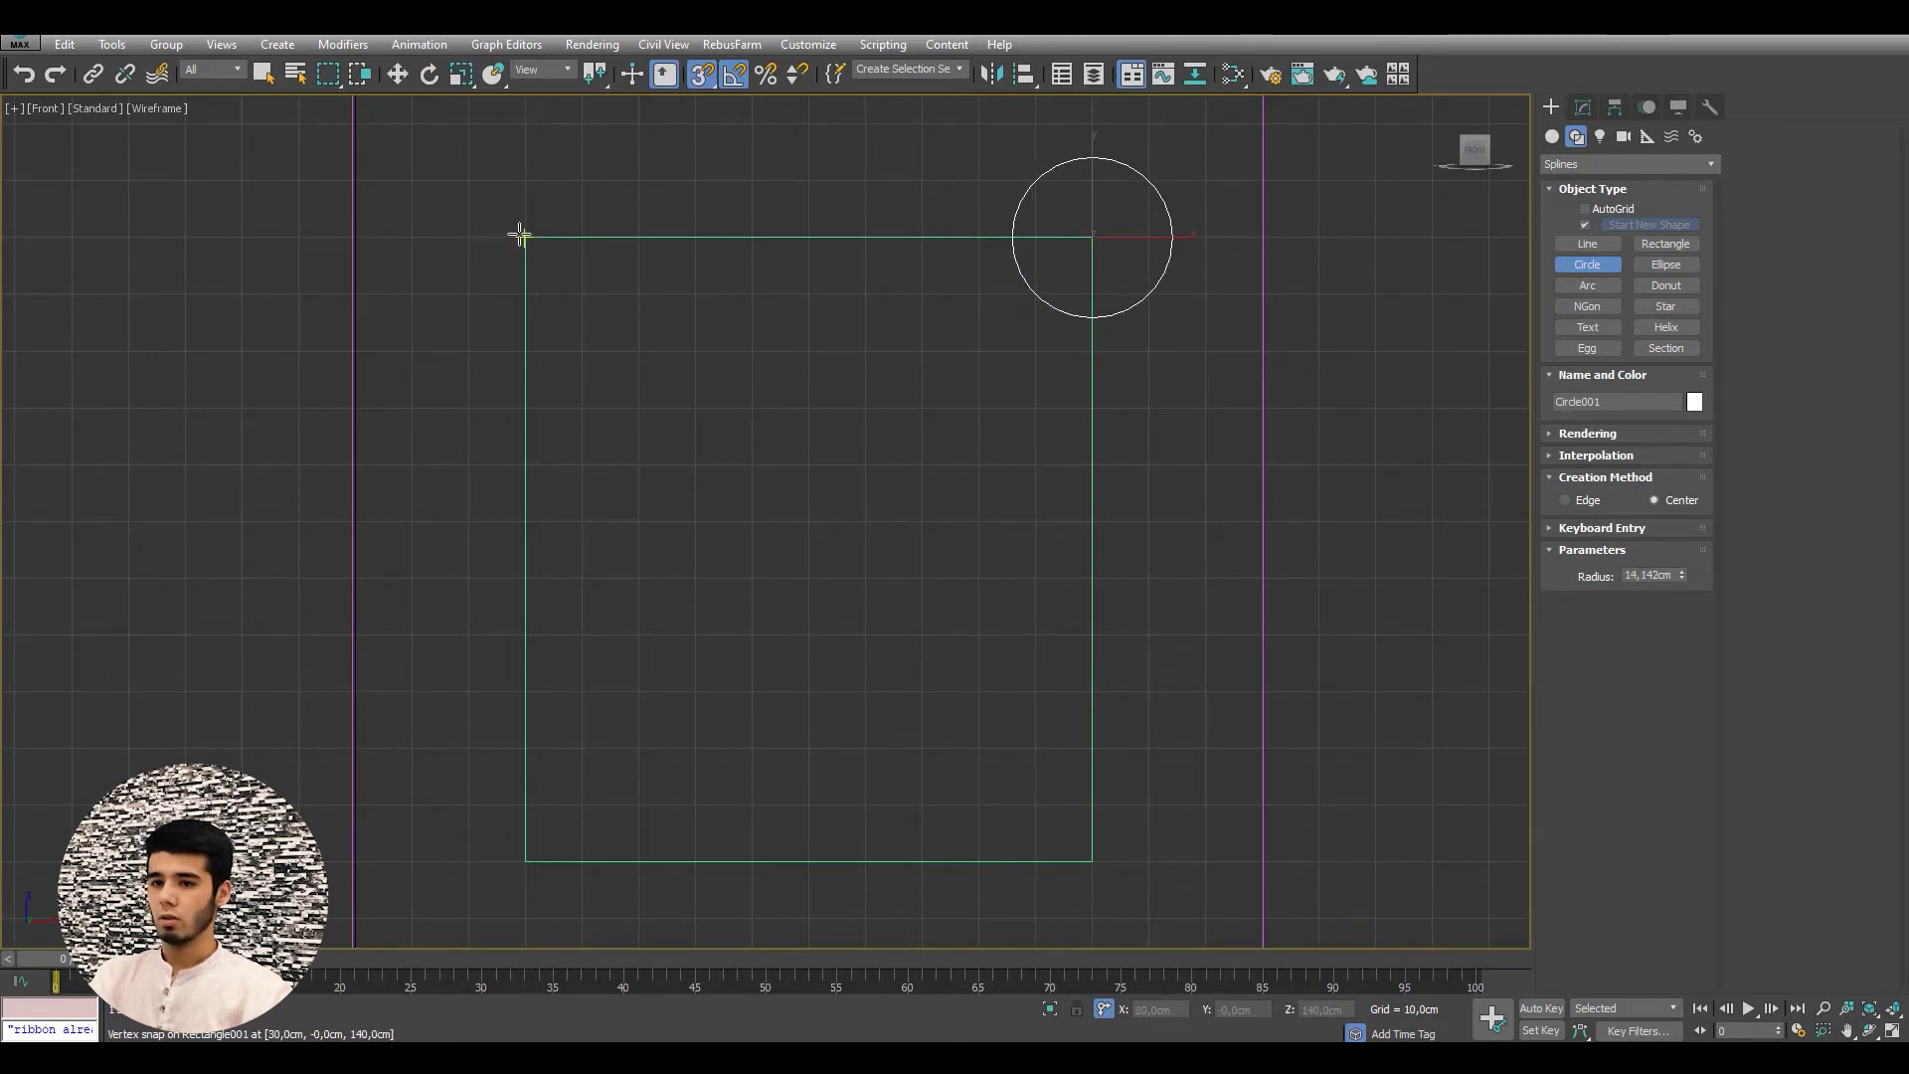
pyautogui.moveTo(525, 237); pyautogui.dragTo(575, 289)
pyautogui.moveTo(525, 861); pyautogui.dragTo(582, 805)
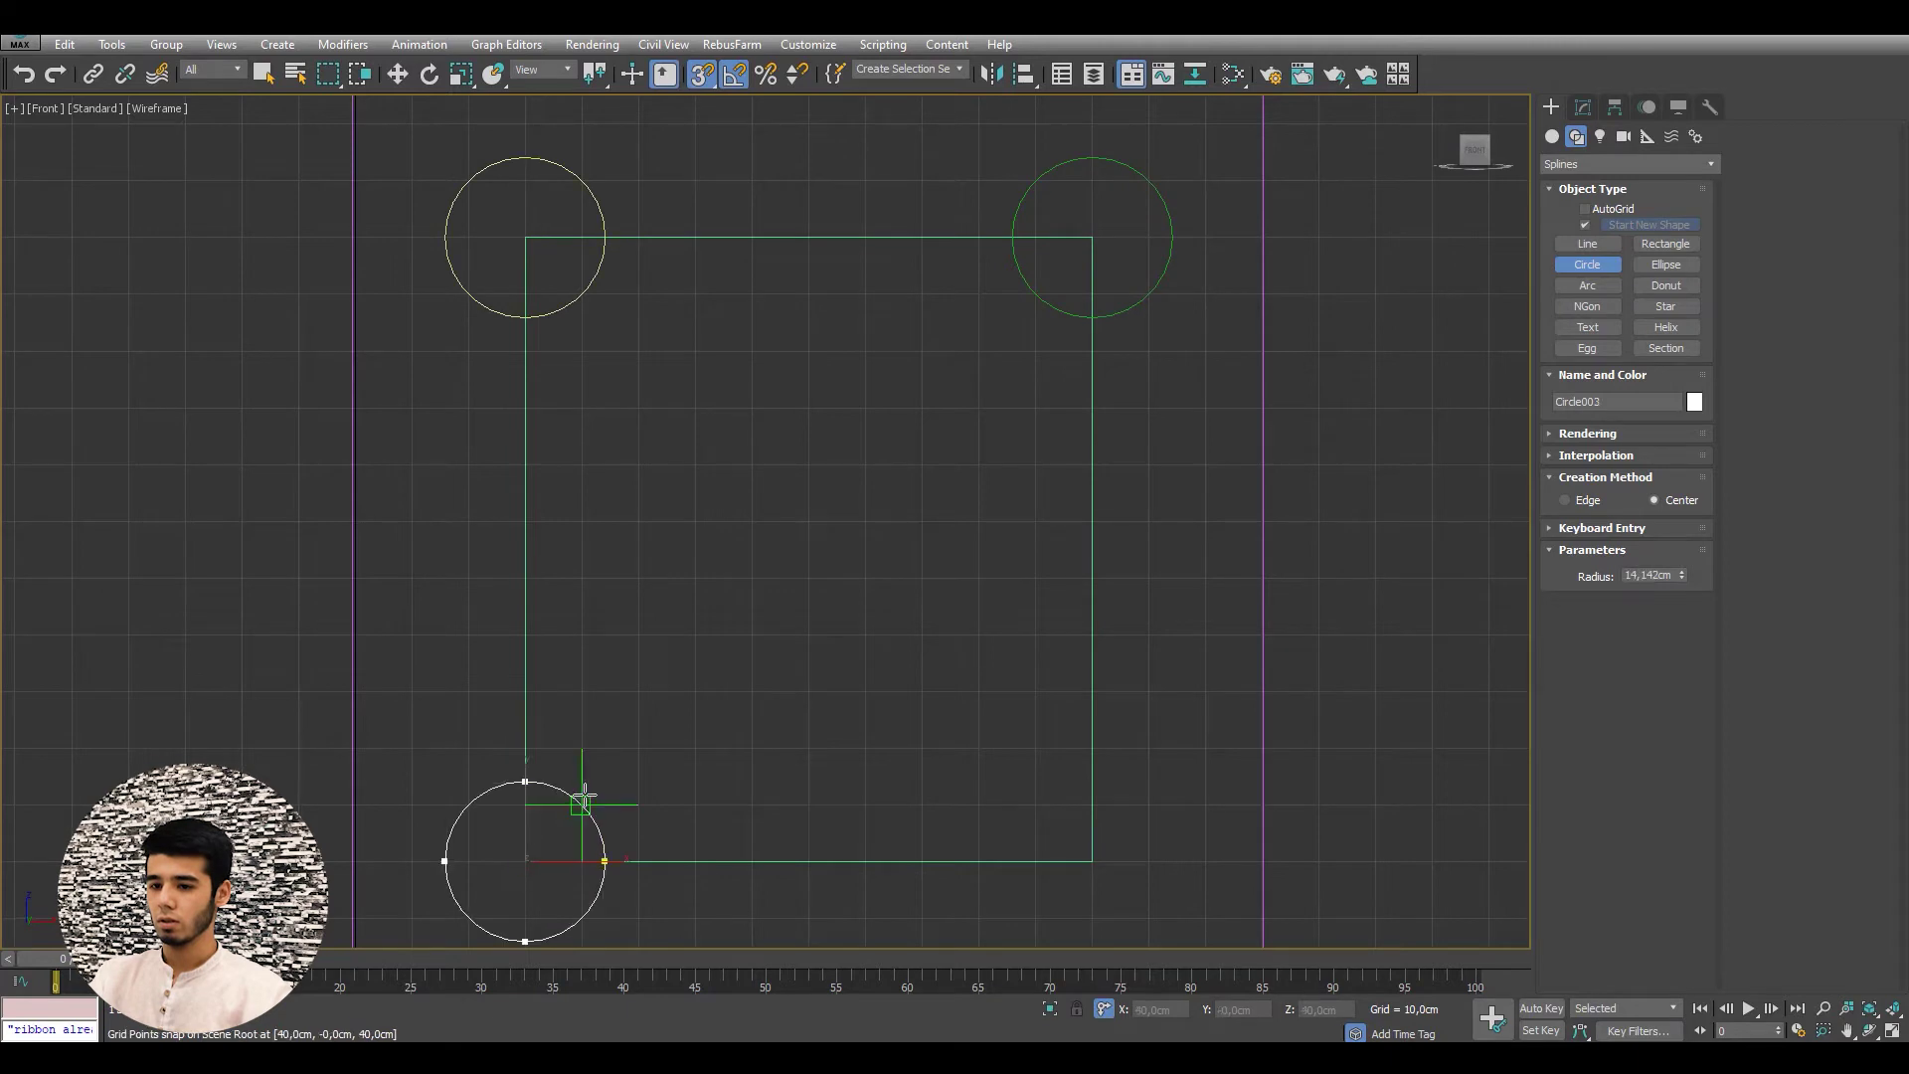
pyautogui.moveTo(1092, 861); pyautogui.dragTo(1035, 802)
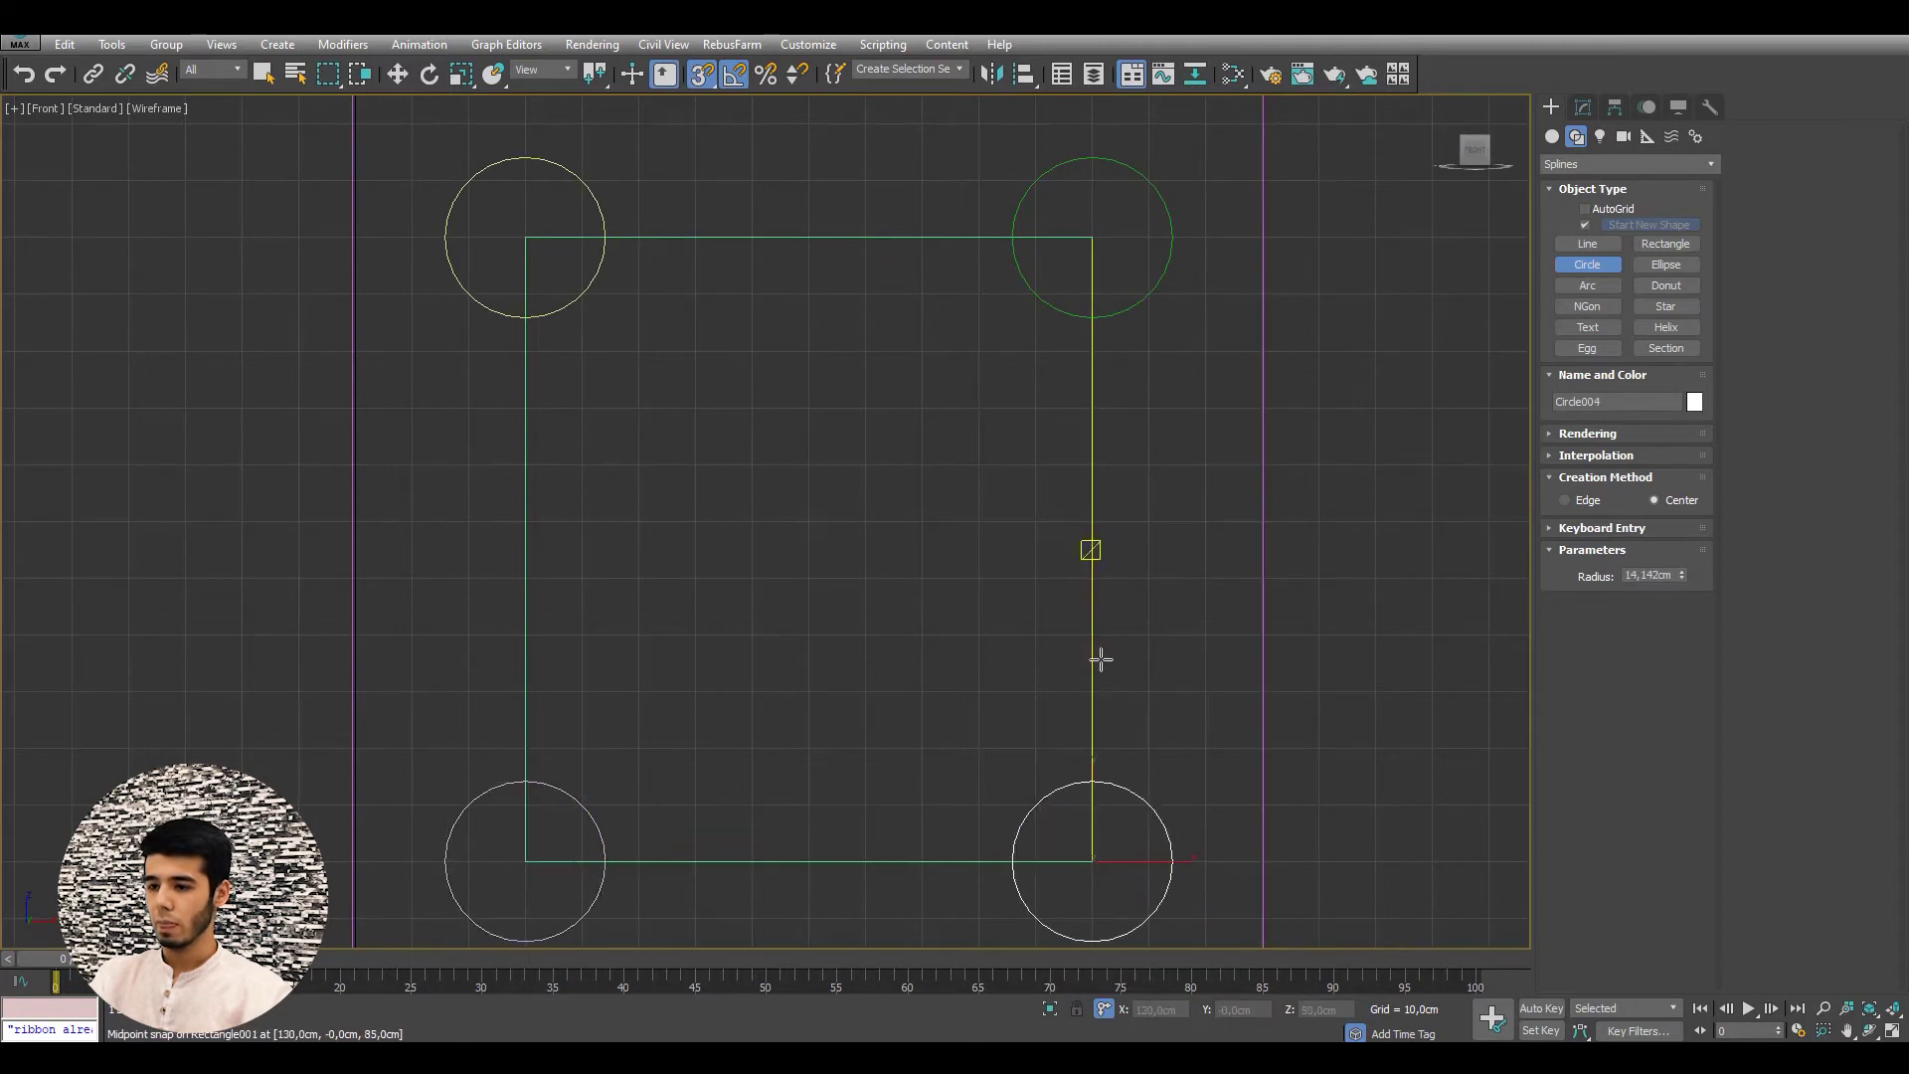
pyautogui.press('w')
pyautogui.click(1093, 542)
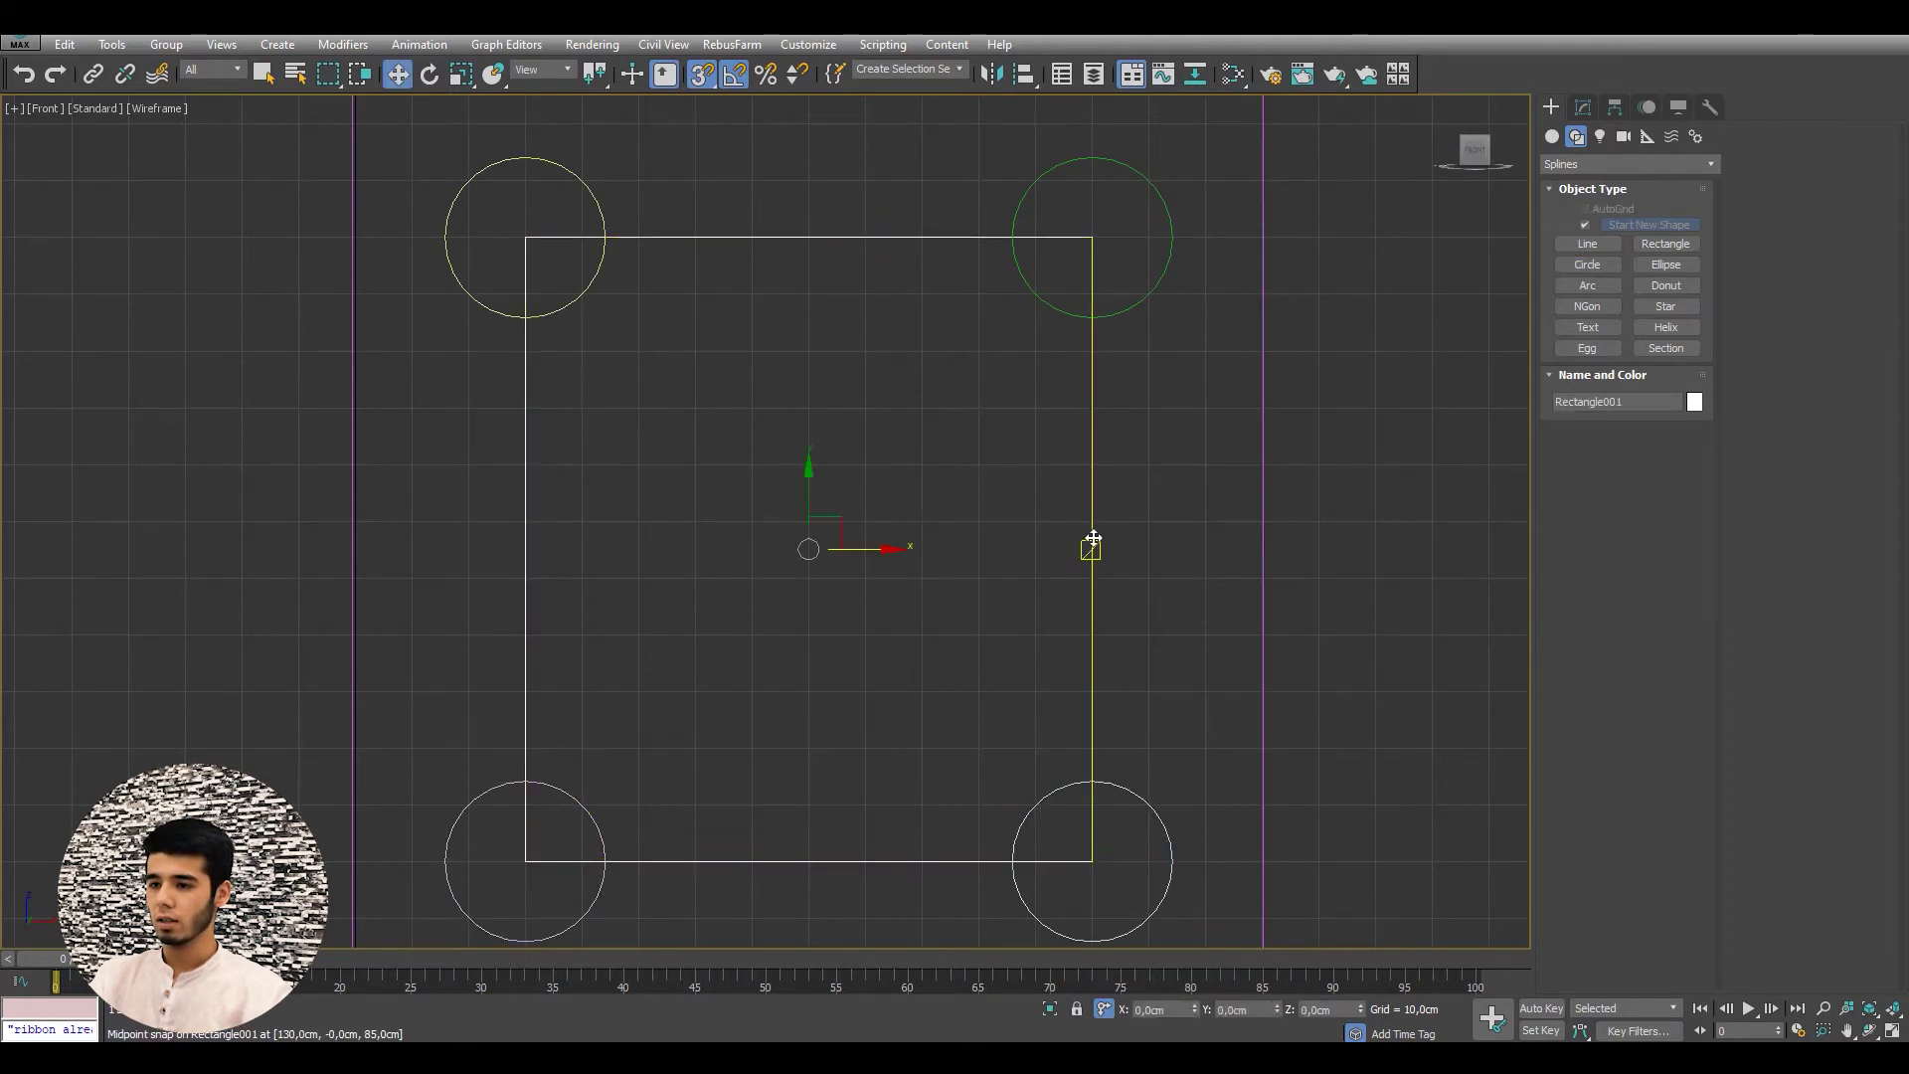
# - Convert Rectangle001 to an Editable Spline and attach the corner circles to it
pyautogui.rightClick(1094, 542)
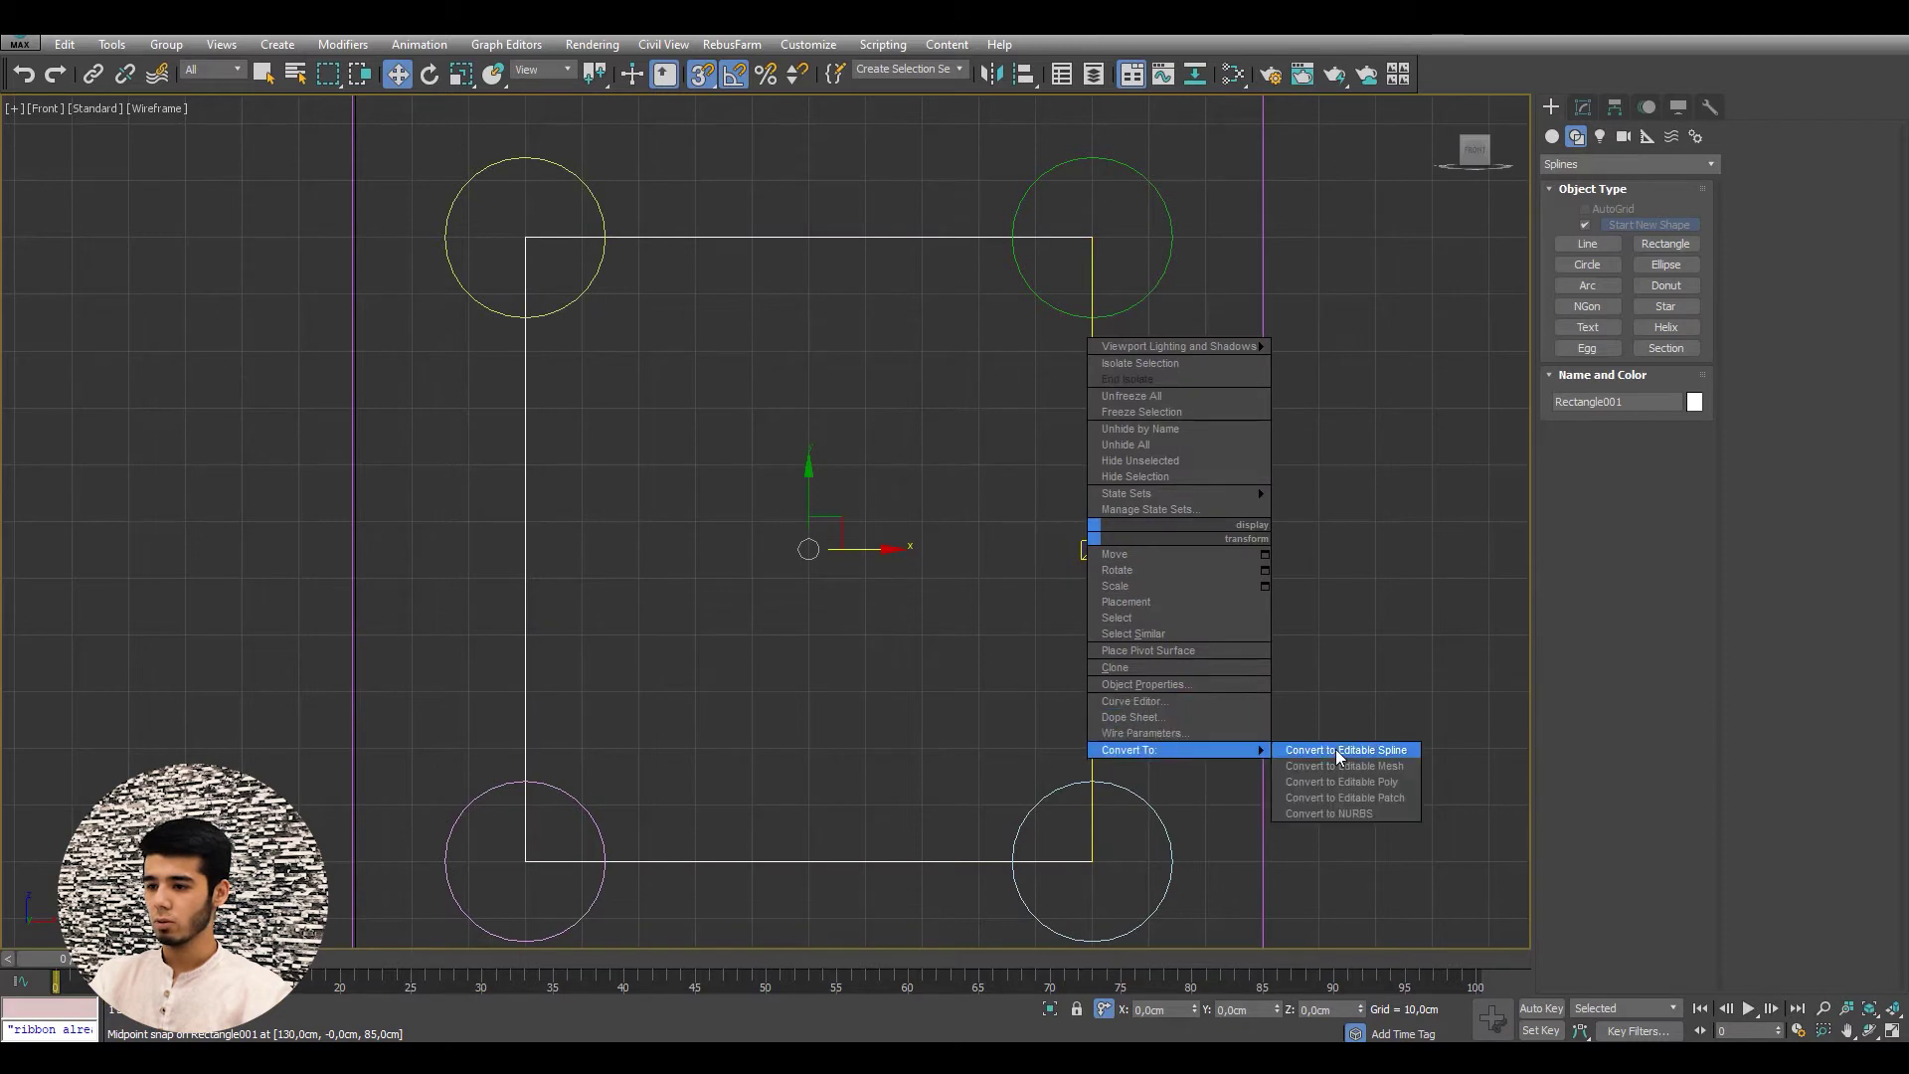
pyautogui.click(1343, 752)
pyautogui.click(1788, 232)
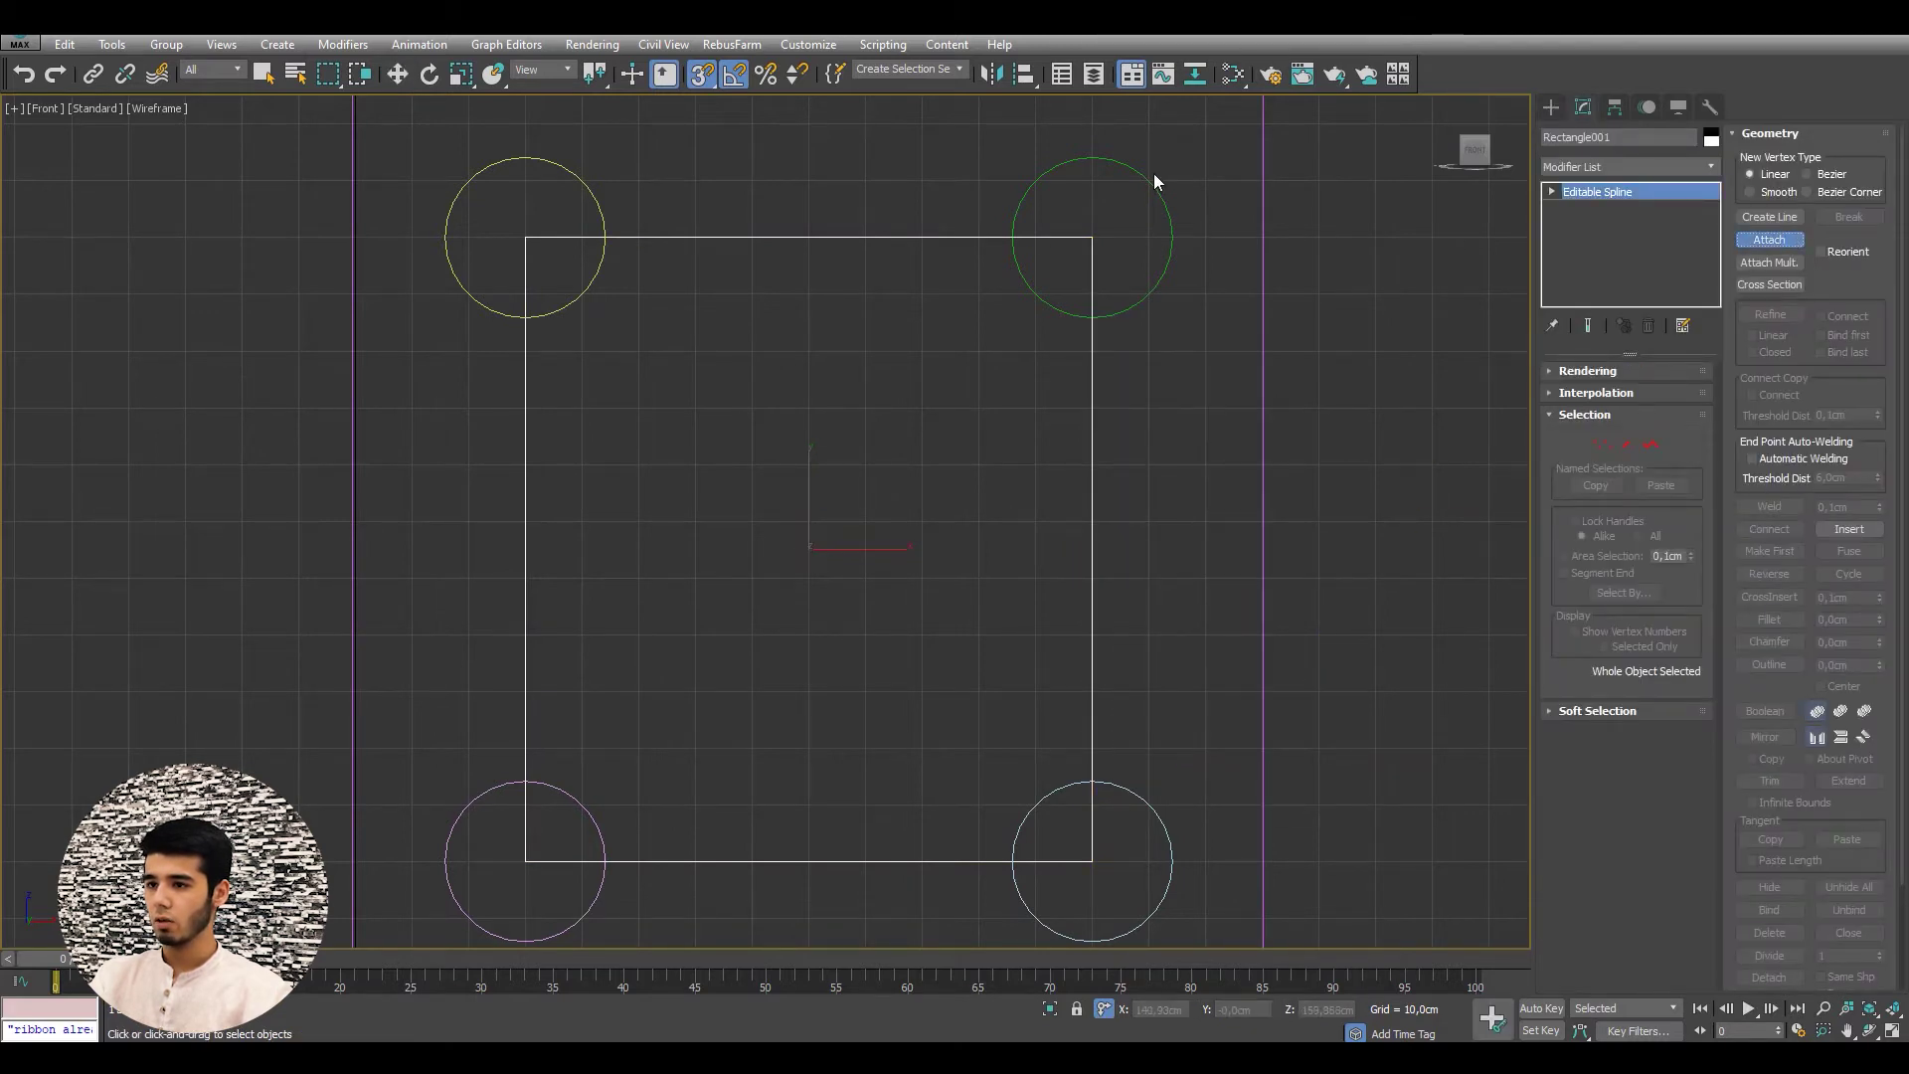
pyautogui.click(1140, 176)
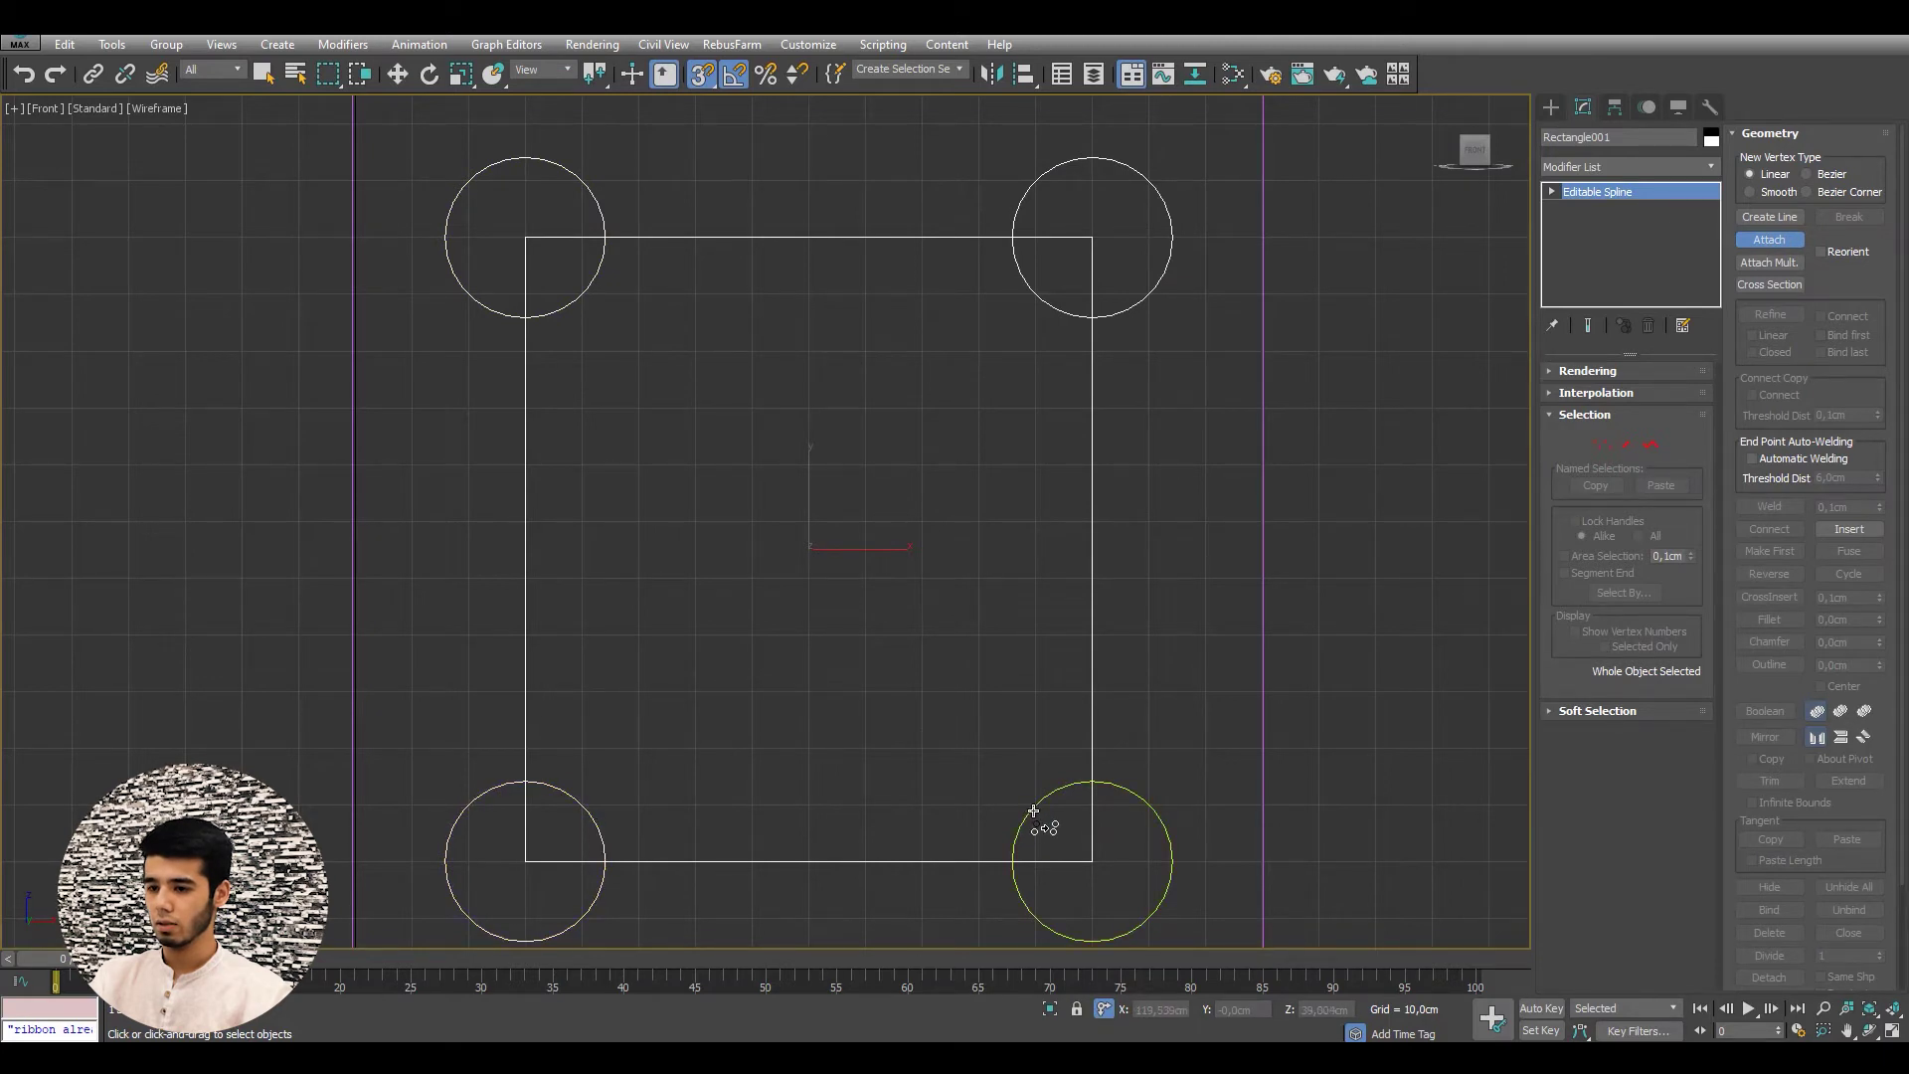
pyautogui.press('w')
pyautogui.moveTo(893, 696)
pyautogui.mouseDown(button='middle')
pyautogui.moveTo(814, 558)
pyautogui.moveTo(1249, 452)
pyautogui.moveTo(1187, 482)
pyautogui.mouseUp(button='middle')
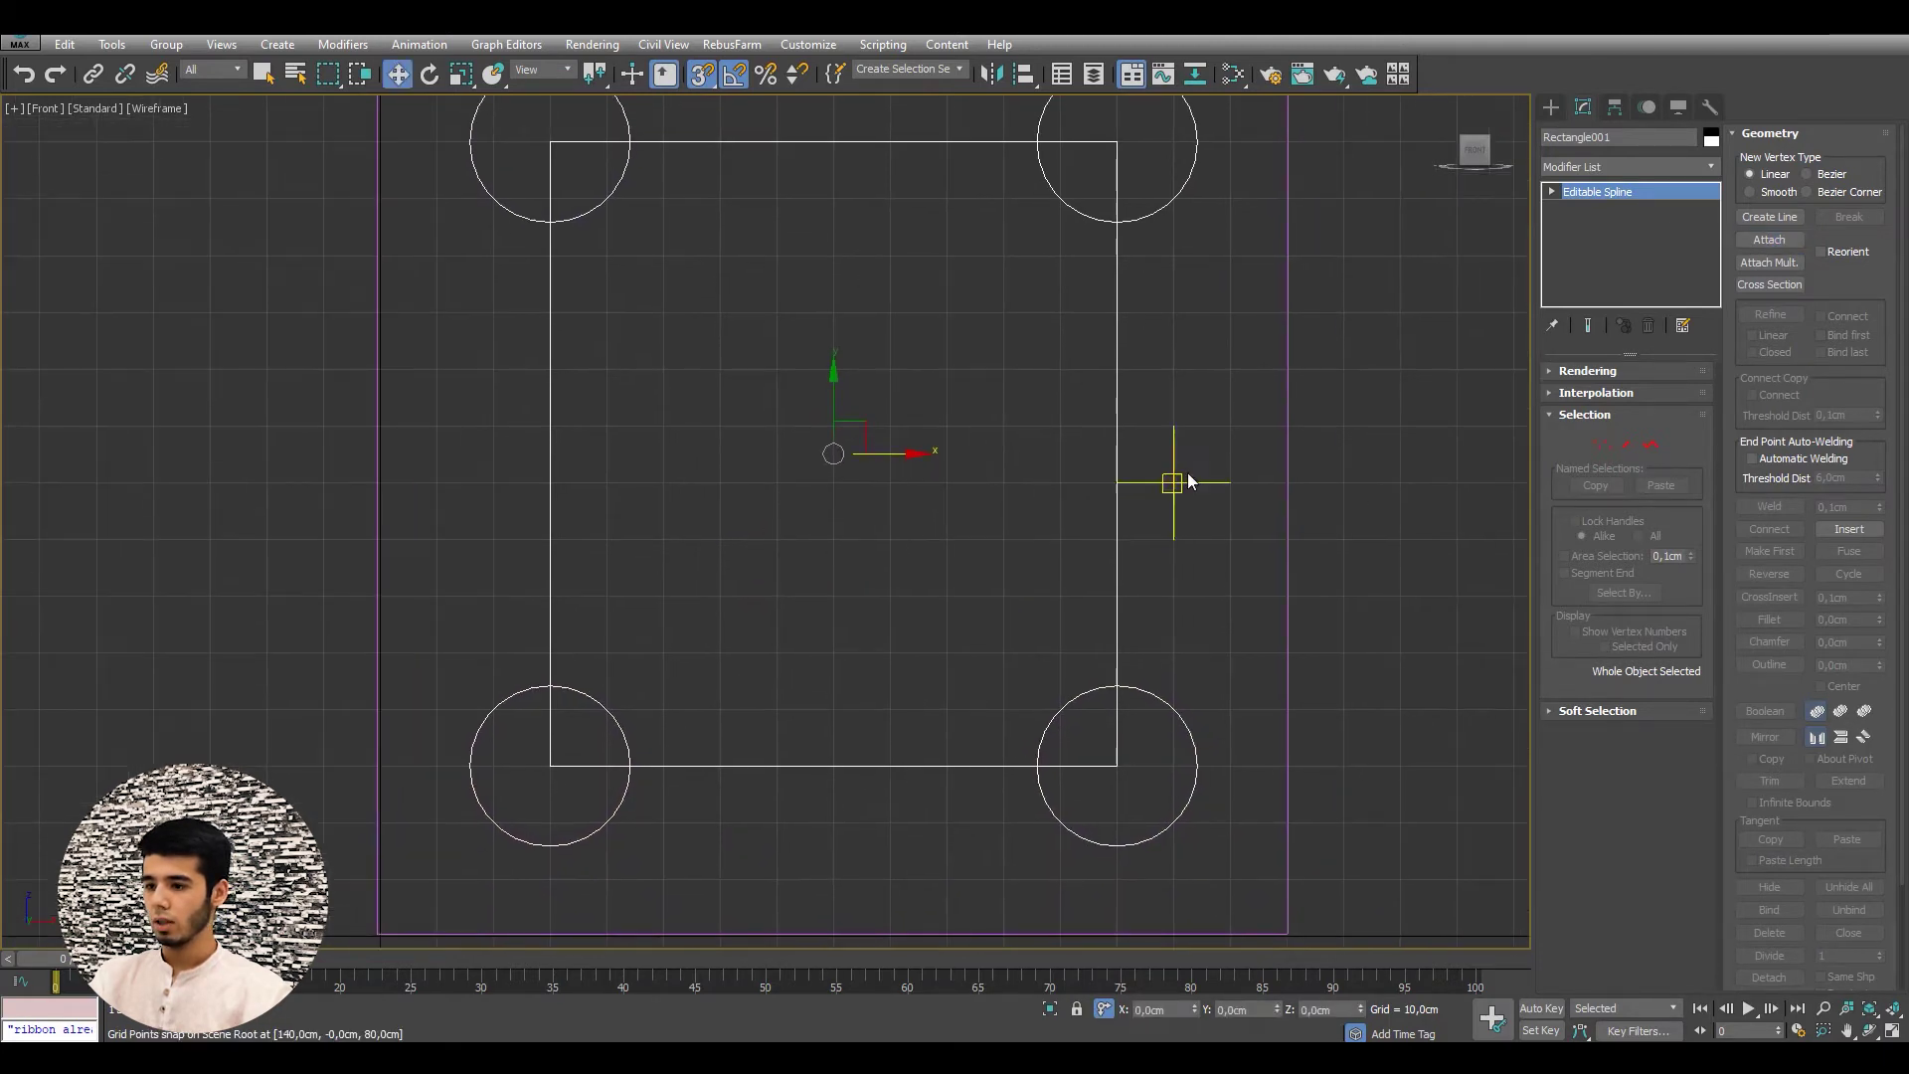
# - In Segment mode, delete the outer arcs of the bottom corner circles
pyautogui.click(1627, 444)
pyautogui.moveTo(1041, 539); pyautogui.dragTo(1044, 553, button='middle')
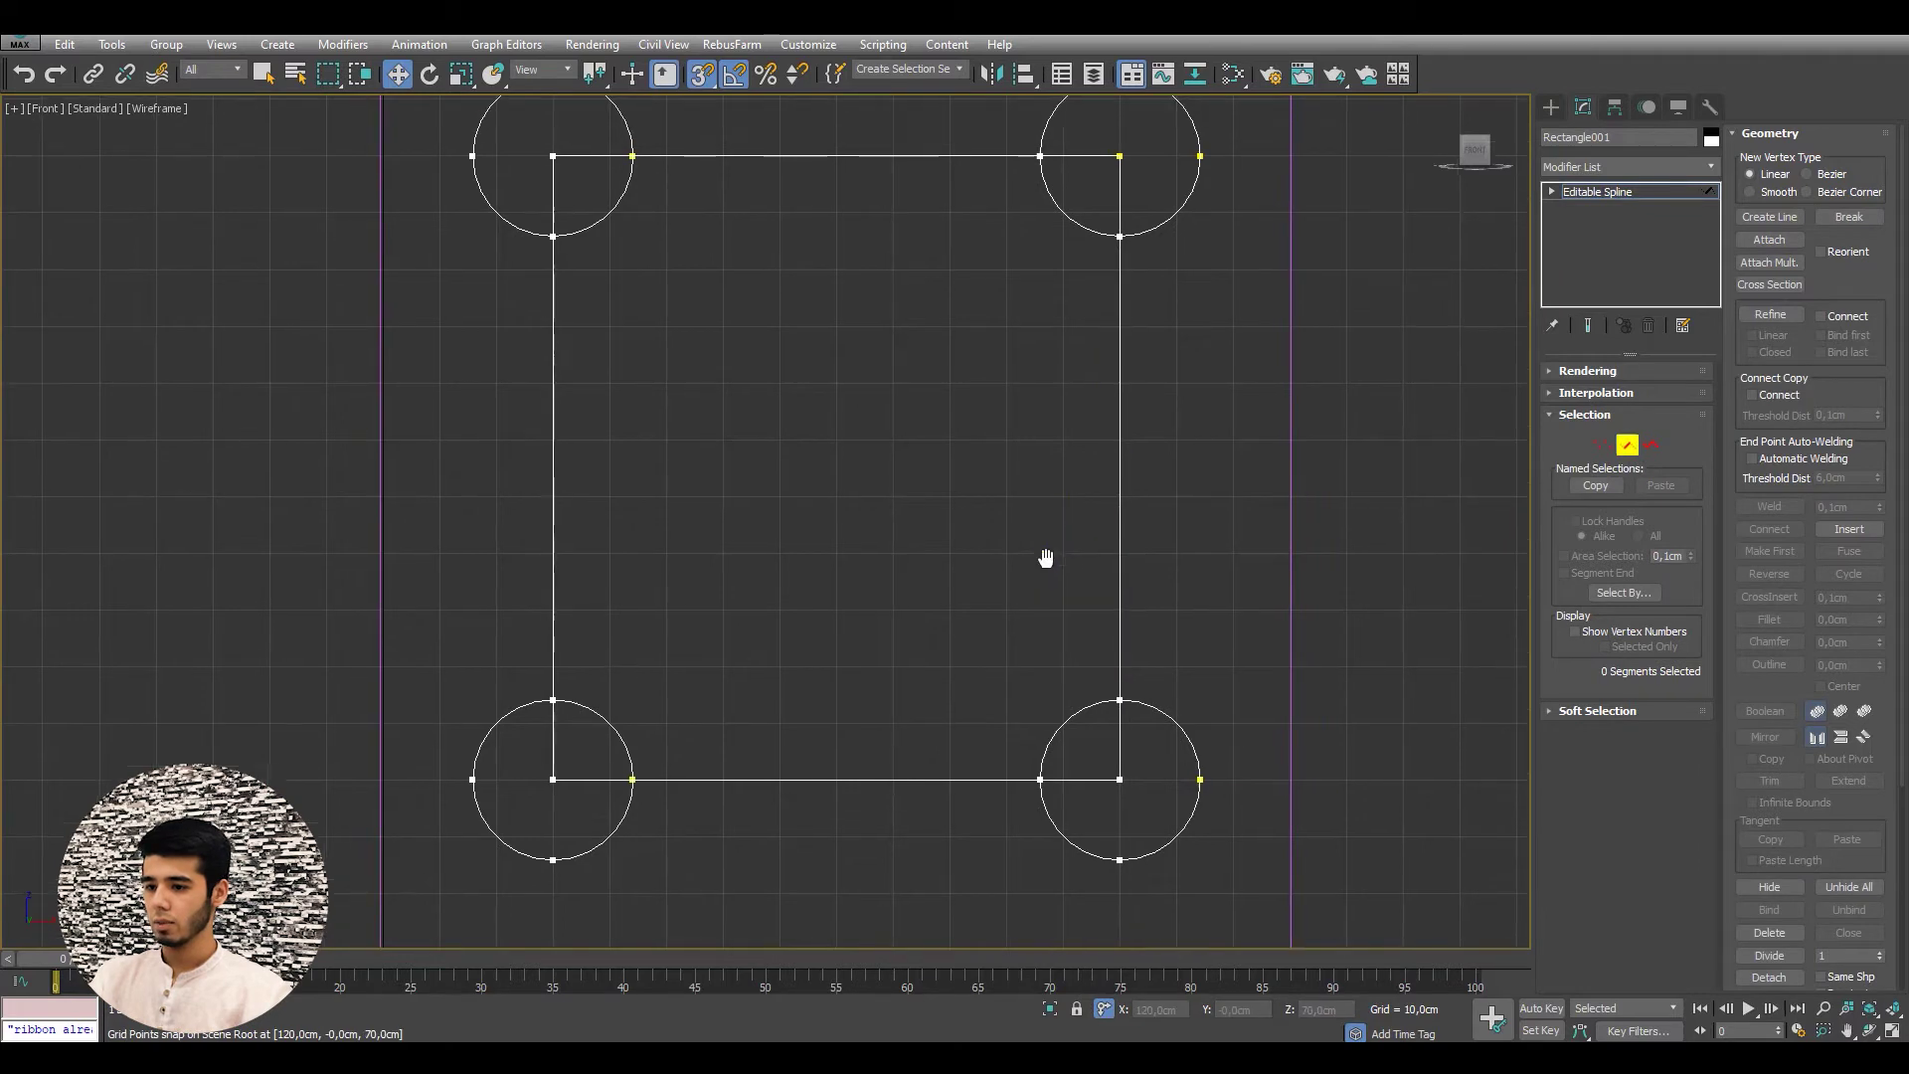
pyautogui.click(1176, 808)
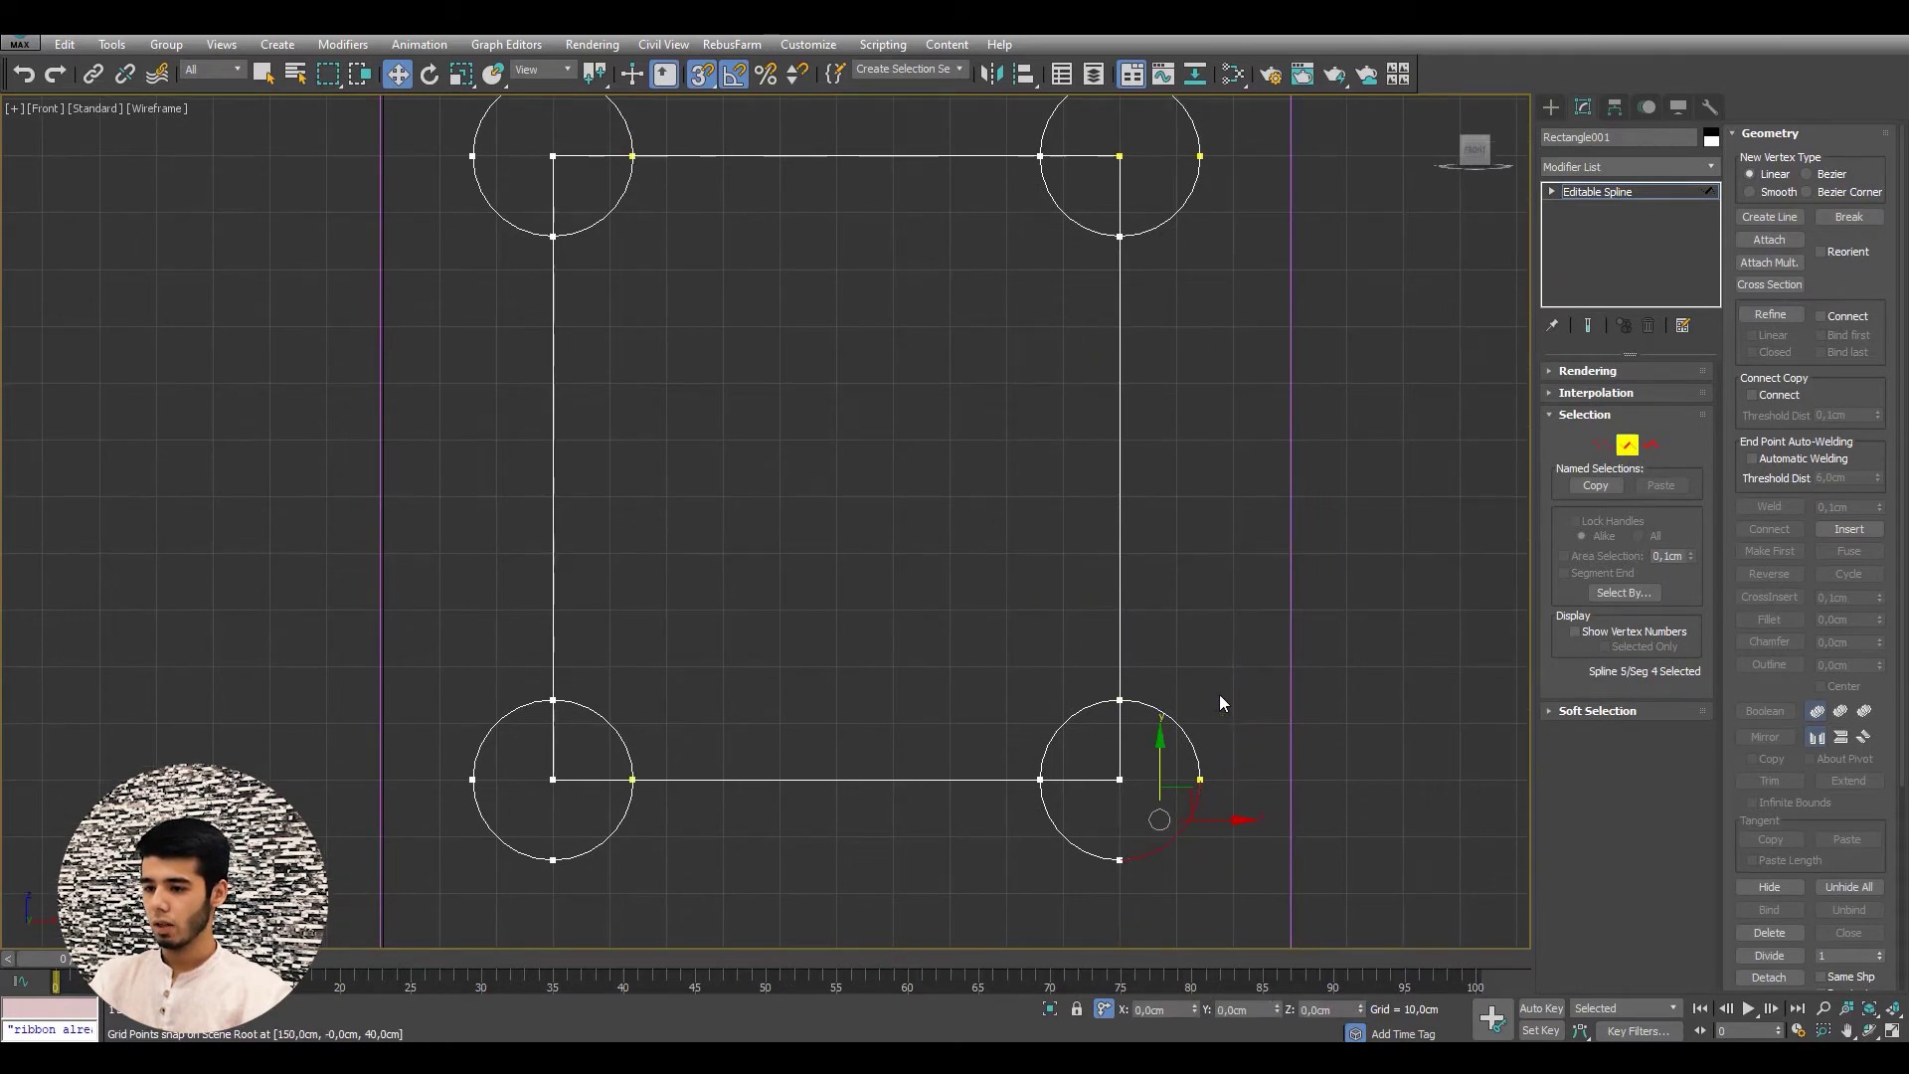
pyautogui.moveTo(1214, 689); pyautogui.dragTo(1181, 802)
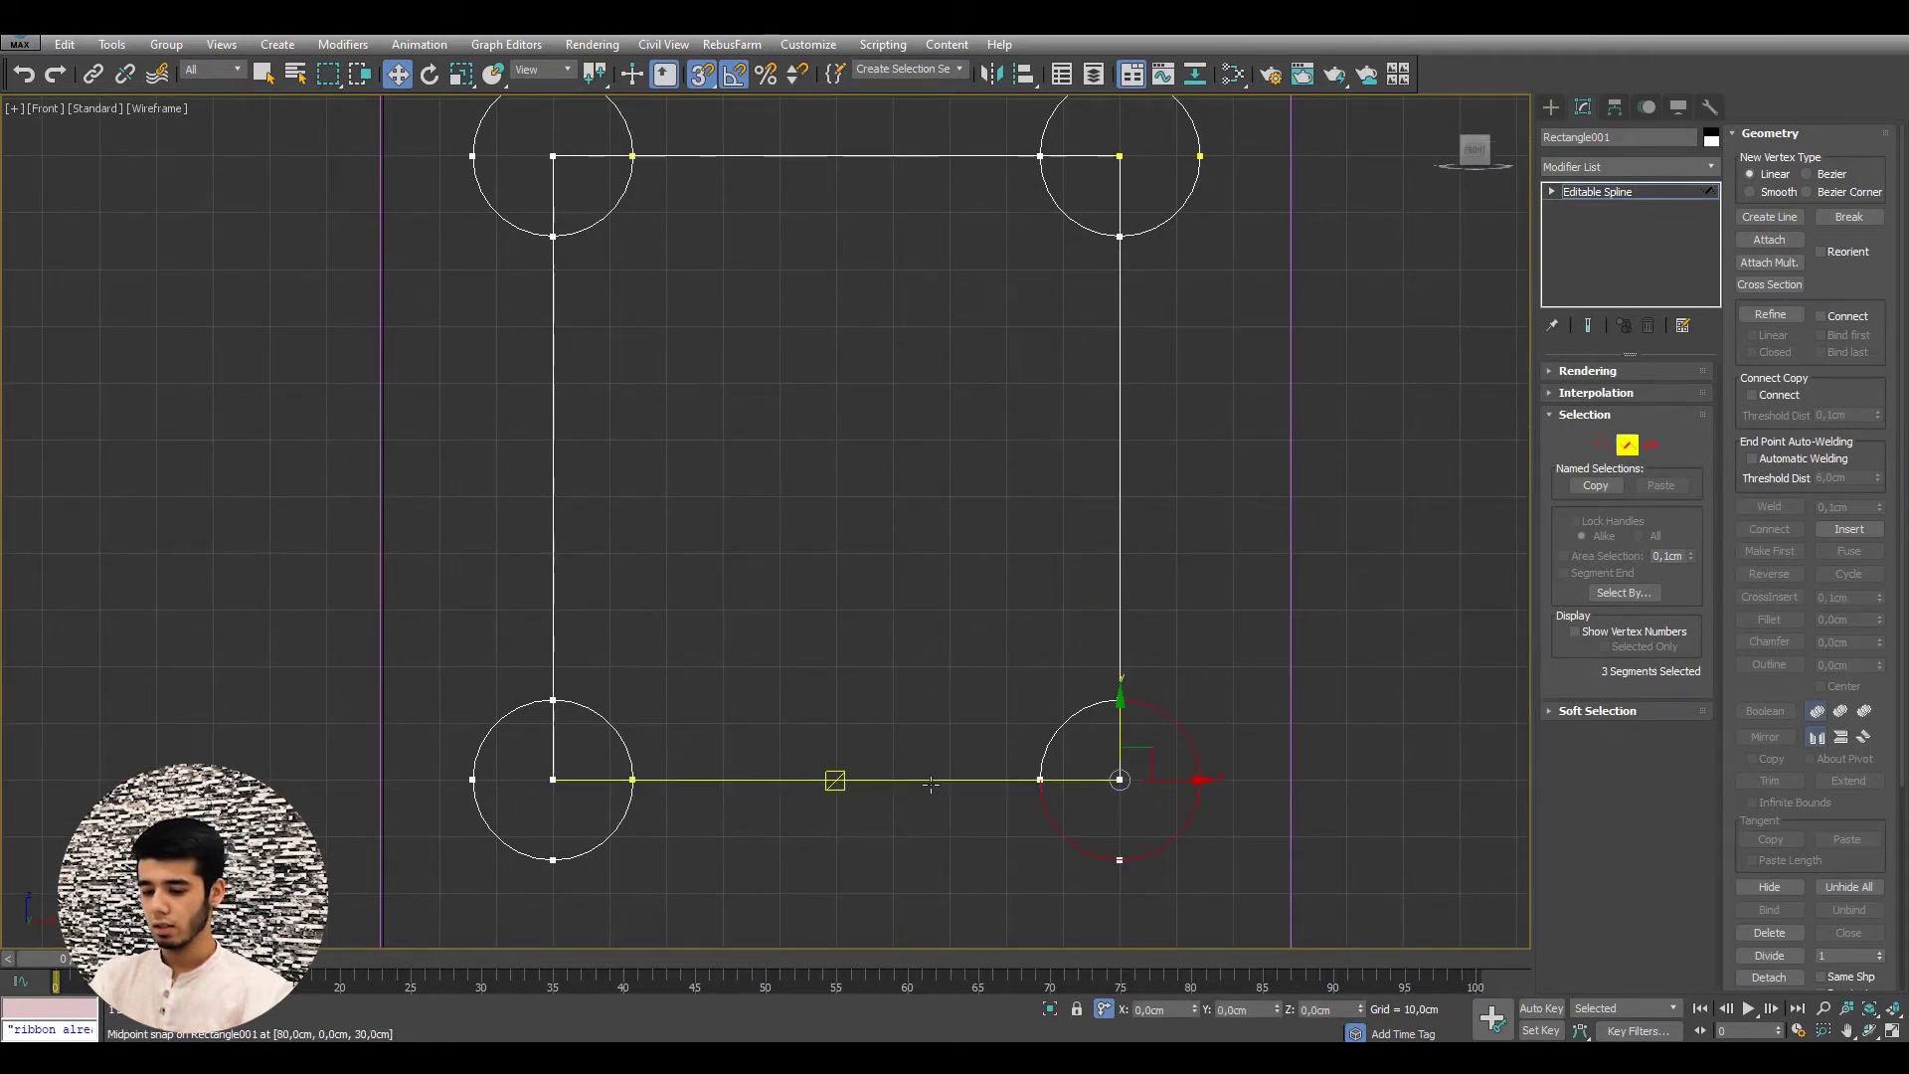
pyautogui.press('Delete')
pyautogui.moveTo(539, 839); pyautogui.dragTo(619, 879)
pyautogui.press('Delete')
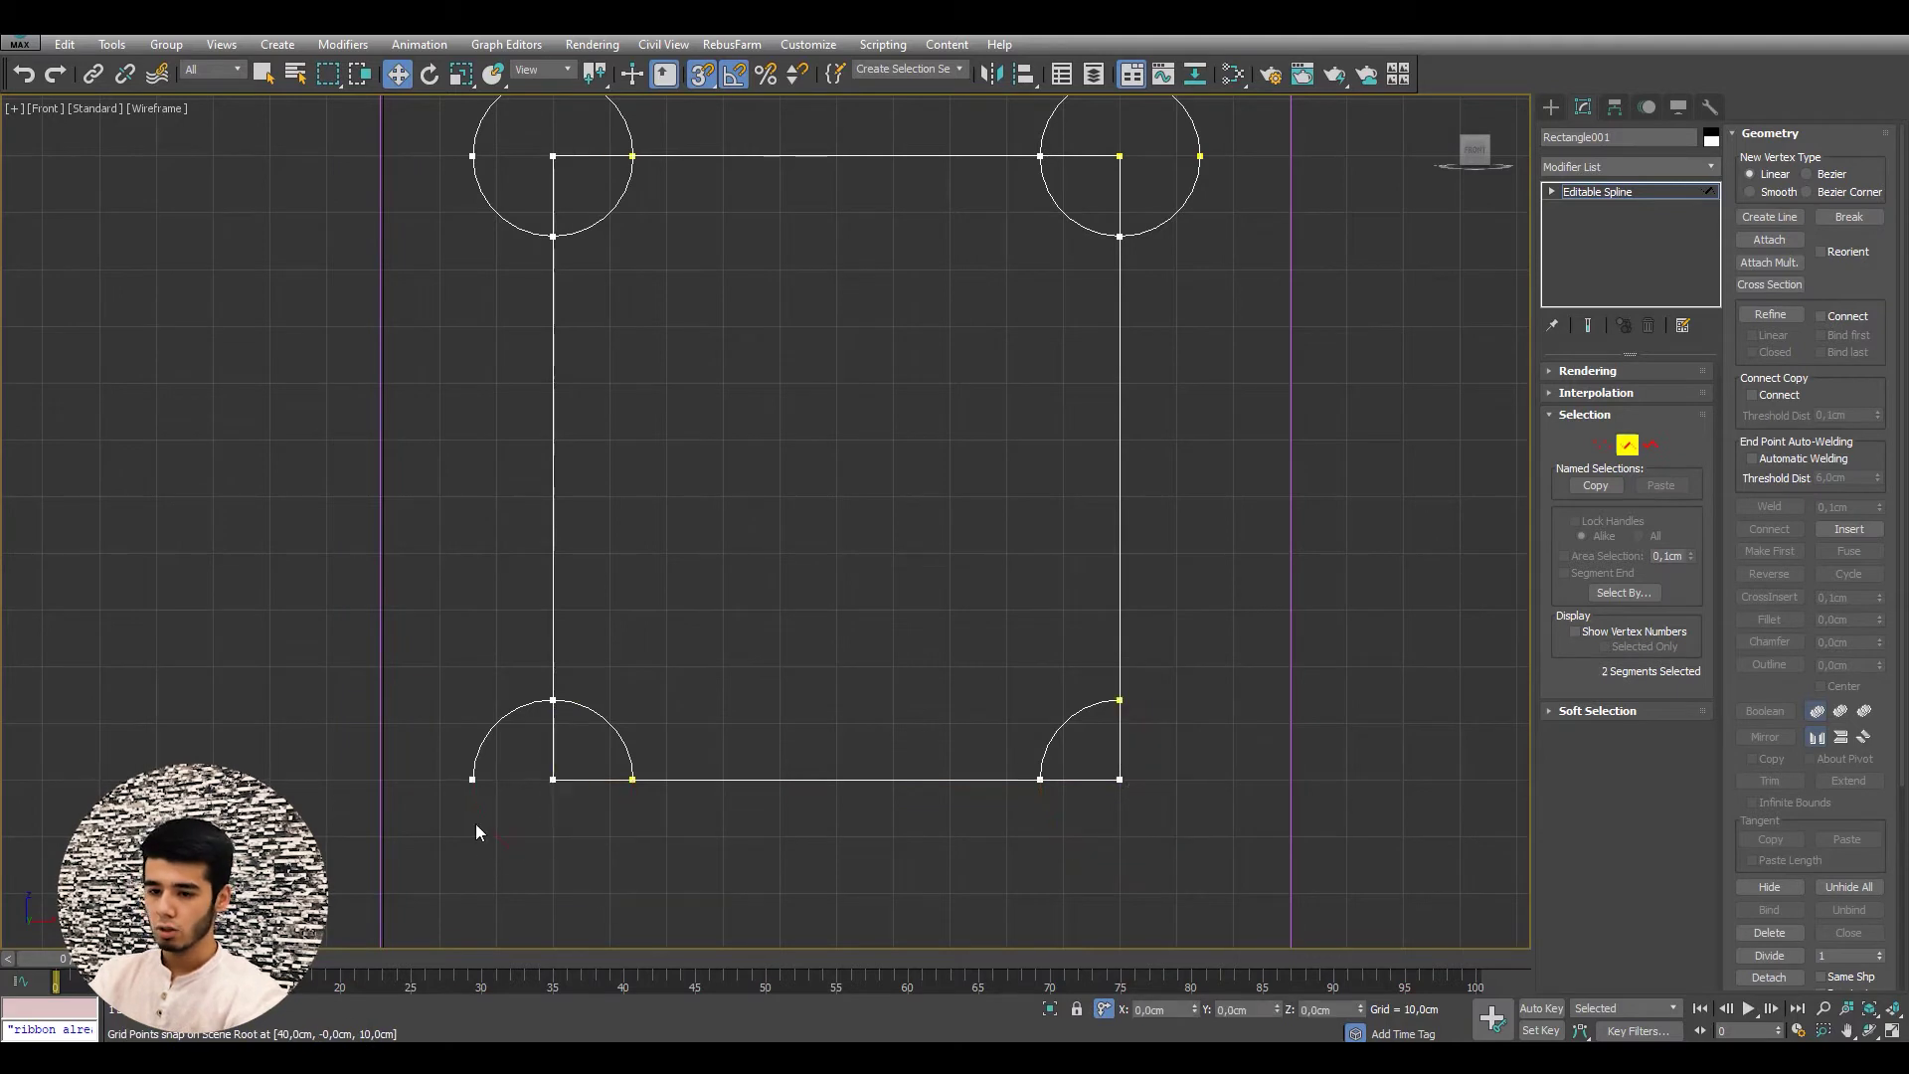
pyautogui.moveTo(514, 641); pyautogui.dragTo(468, 776)
pyautogui.press('Delete')
# - Delete the upper halves and outer quarters of the top-left and top-right circles
pyautogui.moveTo(592, 515); pyautogui.dragTo(639, 793, button='middle')
pyautogui.moveTo(666, 318); pyautogui.dragTo(488, 385)
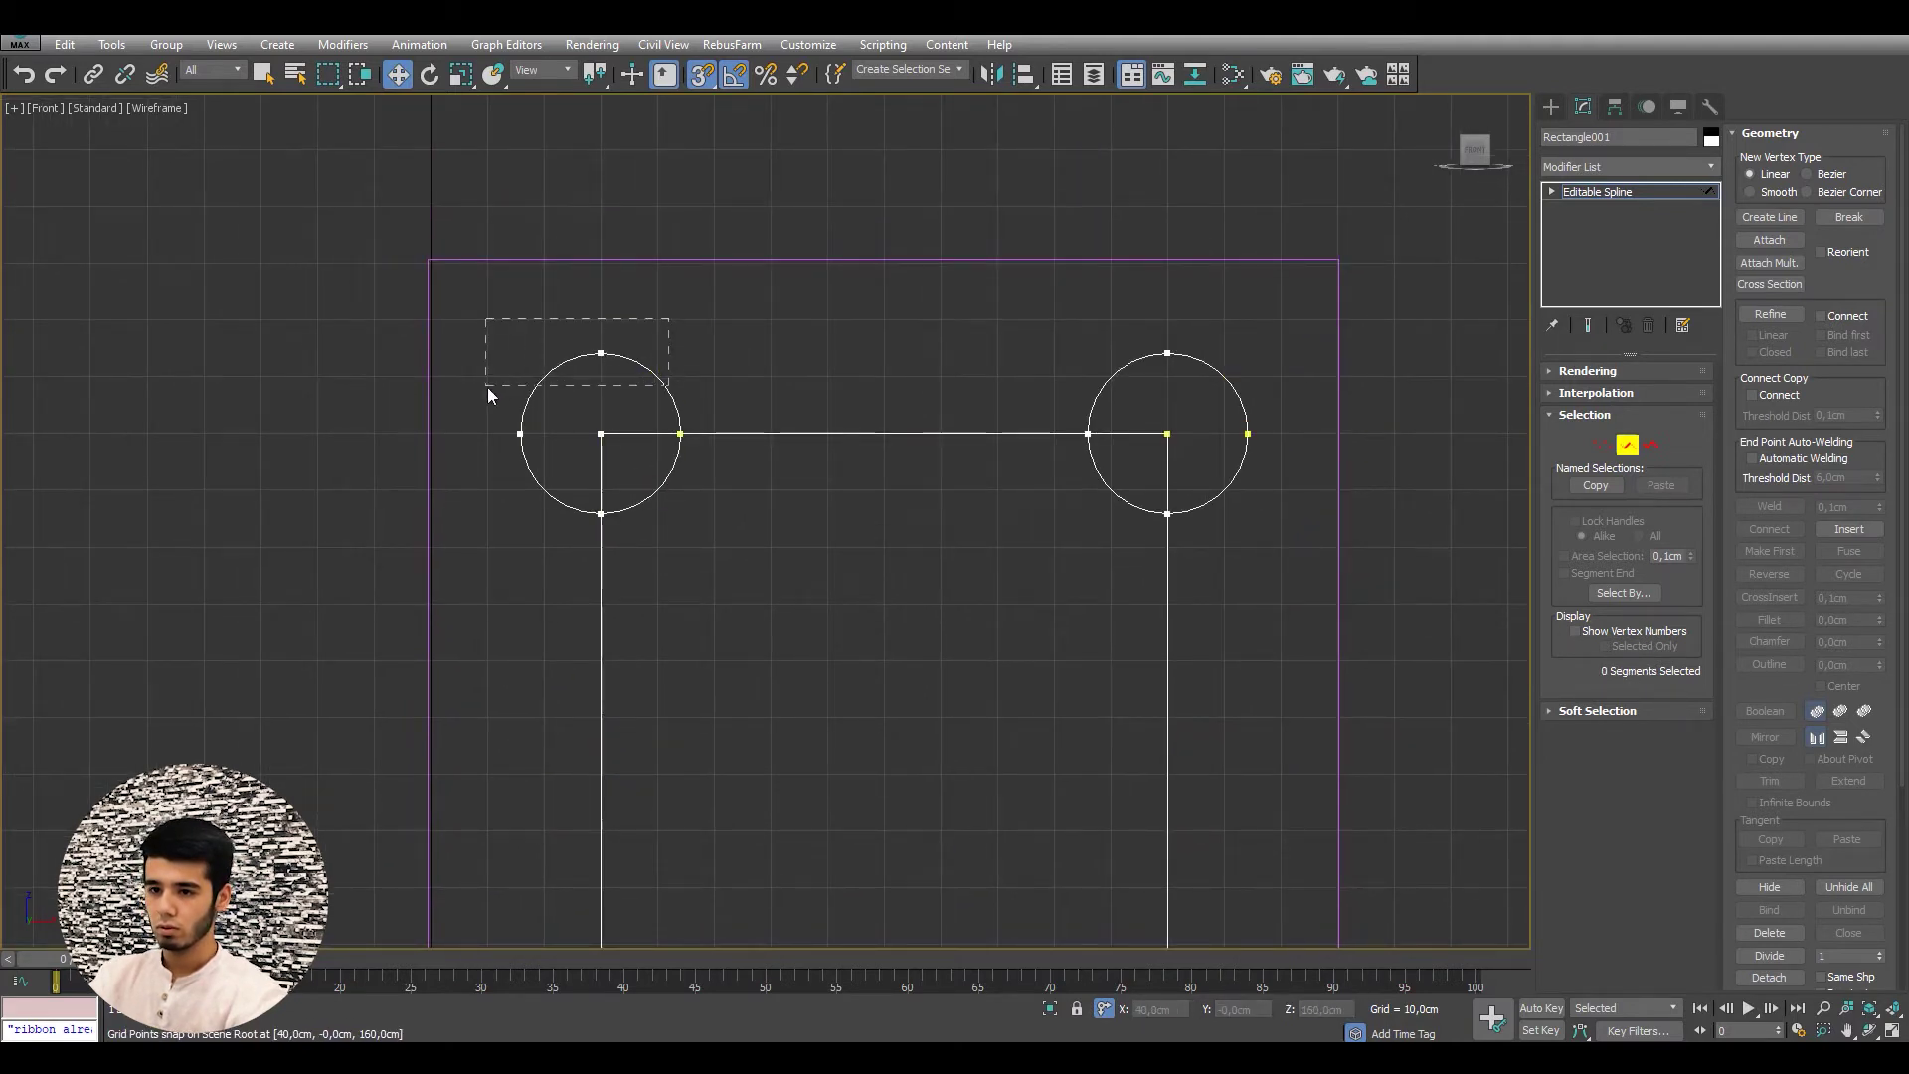
pyautogui.press('Delete')
pyautogui.moveTo(865, 375); pyautogui.dragTo(818, 358, button='middle')
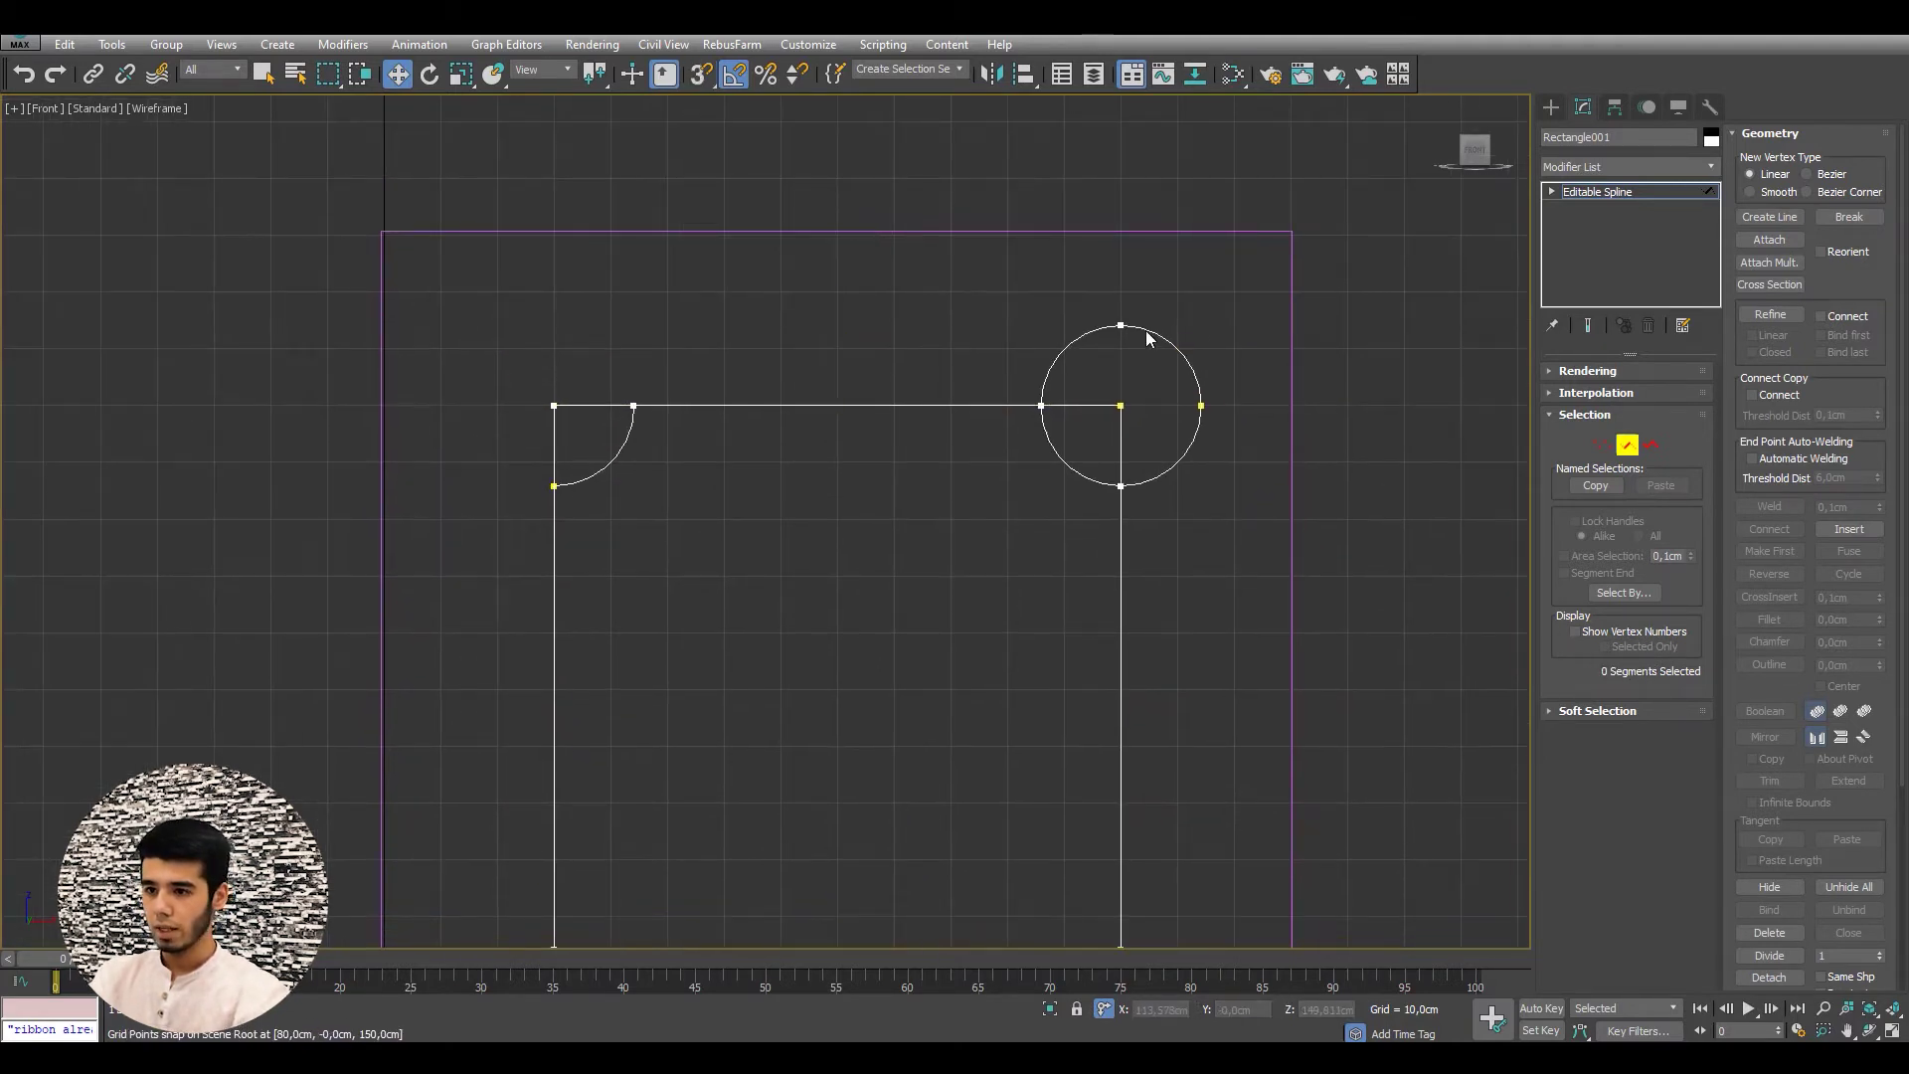
pyautogui.moveTo(1142, 328); pyautogui.dragTo(1081, 323, button='middle')
pyautogui.moveTo(1139, 308); pyautogui.dragTo(966, 367)
pyautogui.press('Delete')
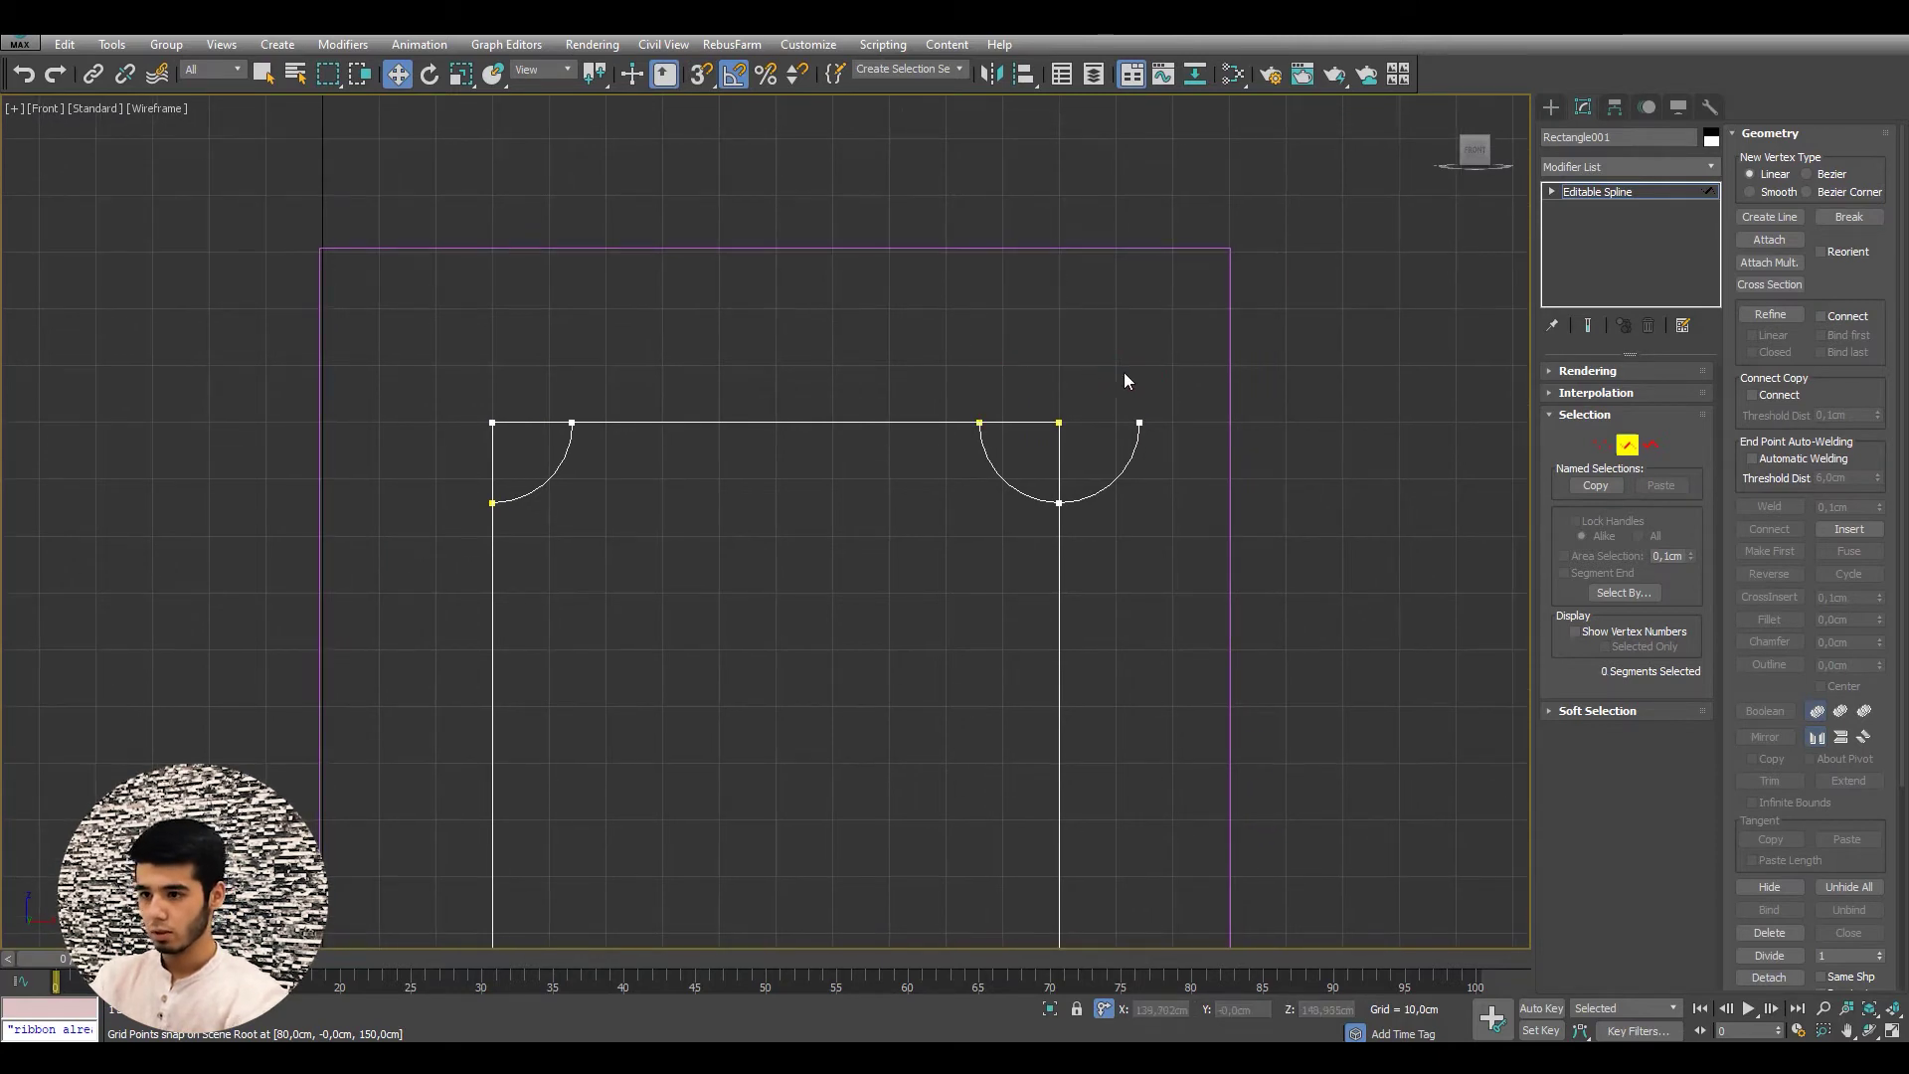
pyautogui.moveTo(1156, 366); pyautogui.dragTo(1087, 564)
pyautogui.press('Delete')
# - Check the top-right corner's remaining edges and clear the segment selection
pyautogui.moveTo(1089, 385); pyautogui.dragTo(1026, 444)
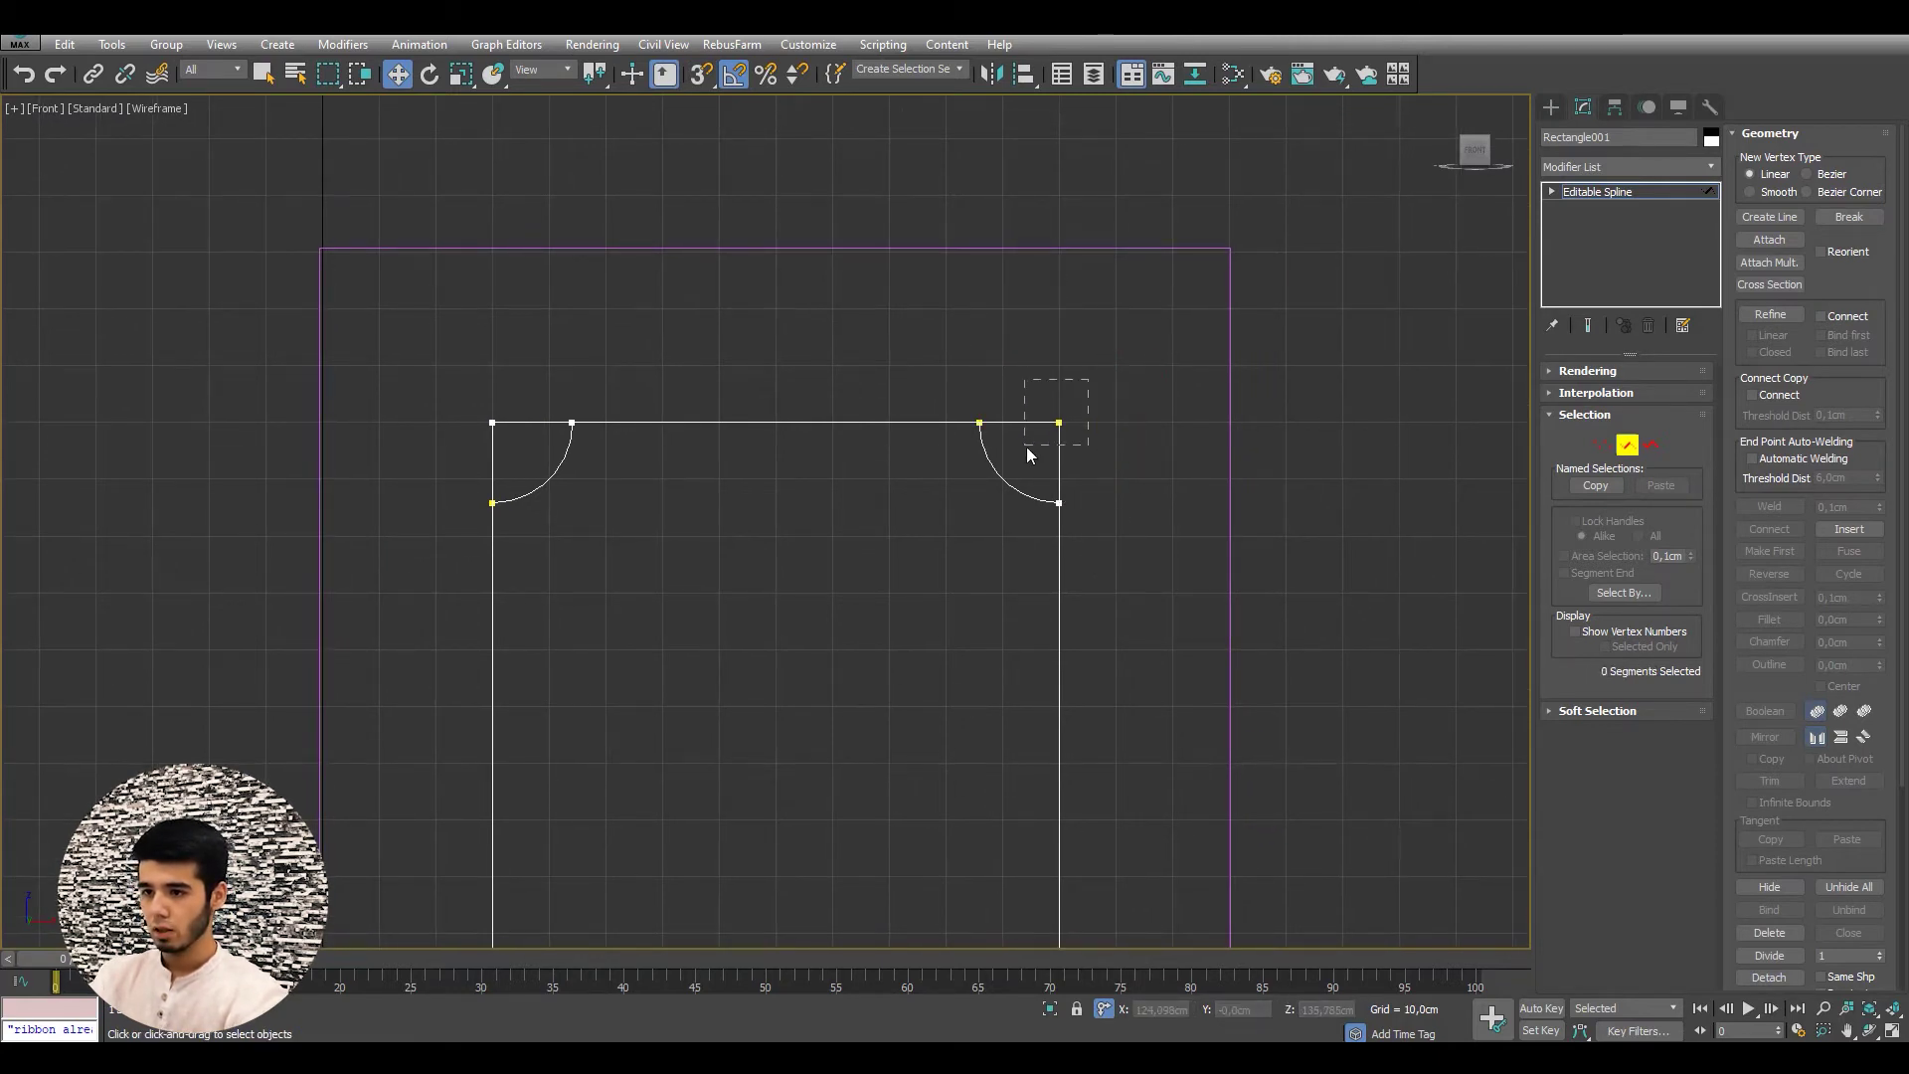
pyautogui.click(1065, 340)
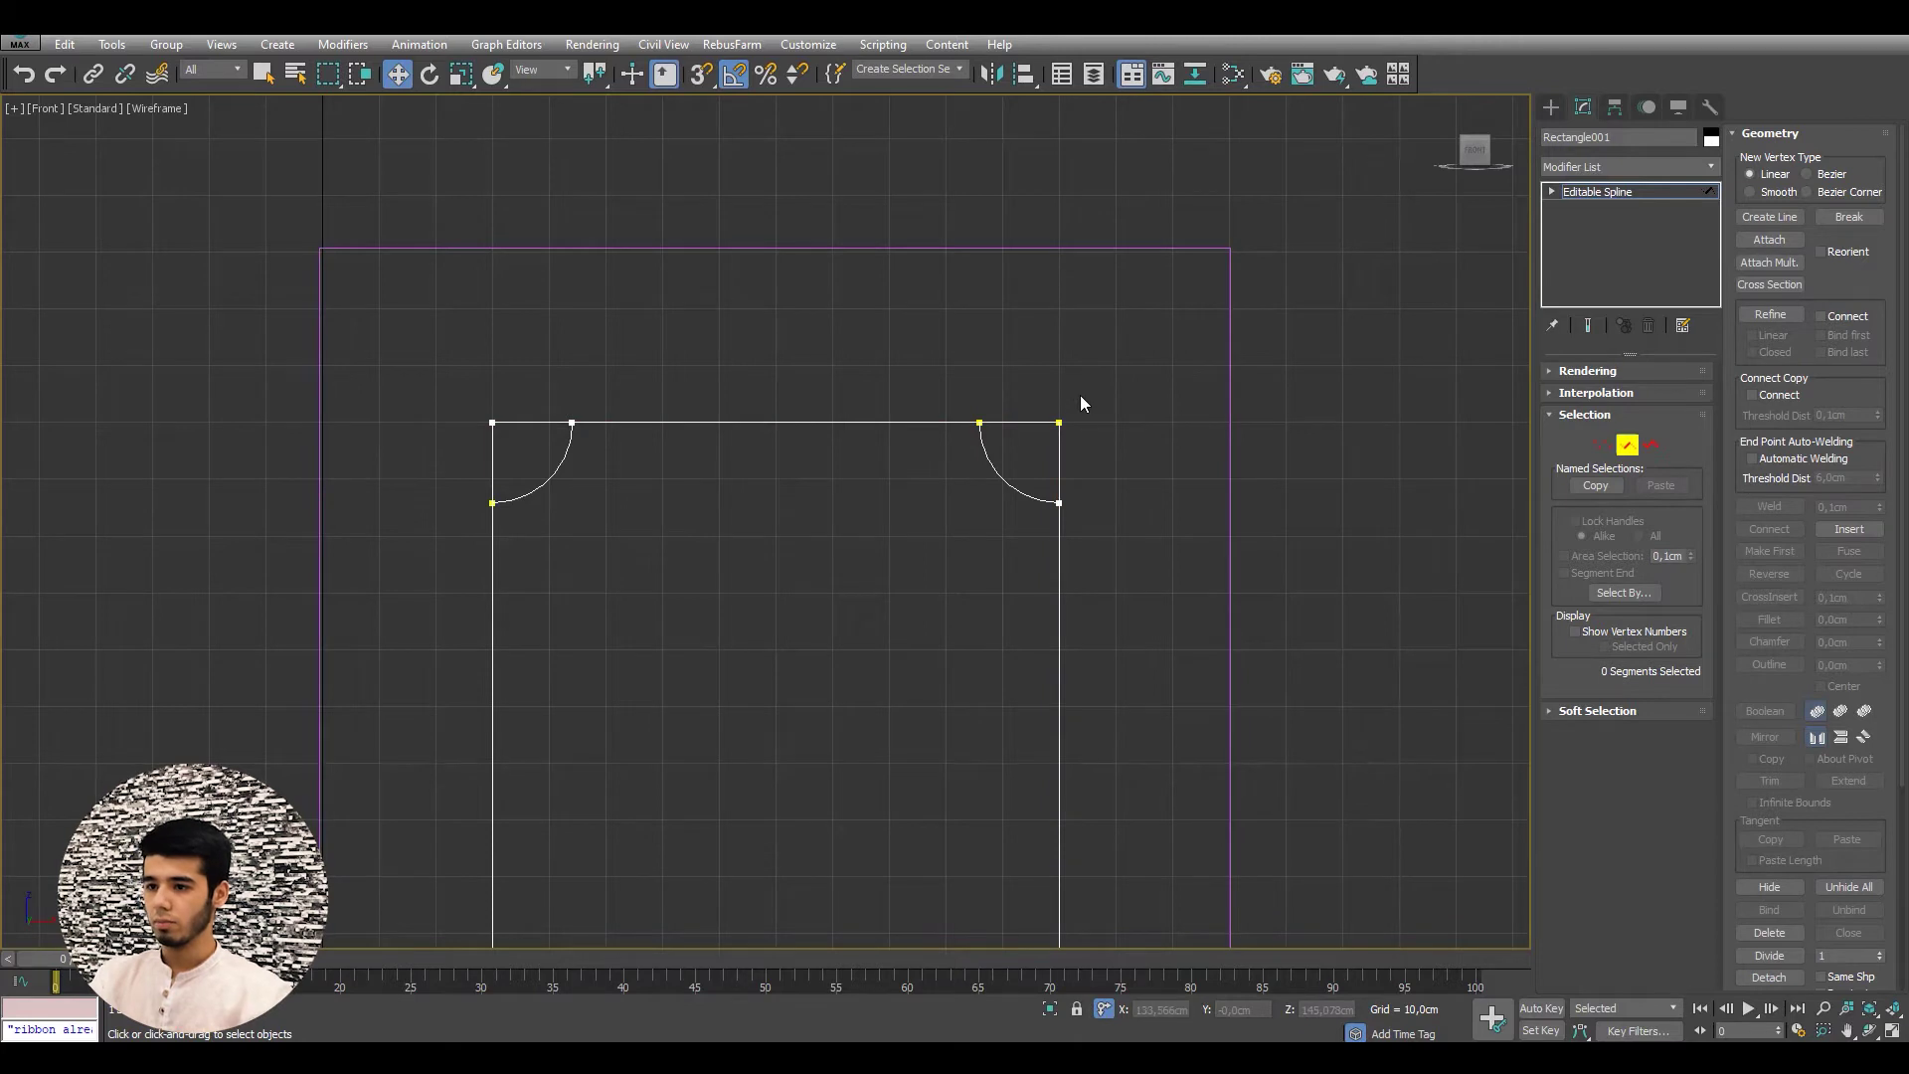
pyautogui.scroll(-2, 1086, 387)
pyautogui.scroll(4, 1098, 377)
pyautogui.moveTo(1046, 425); pyautogui.dragTo(1041, 434)
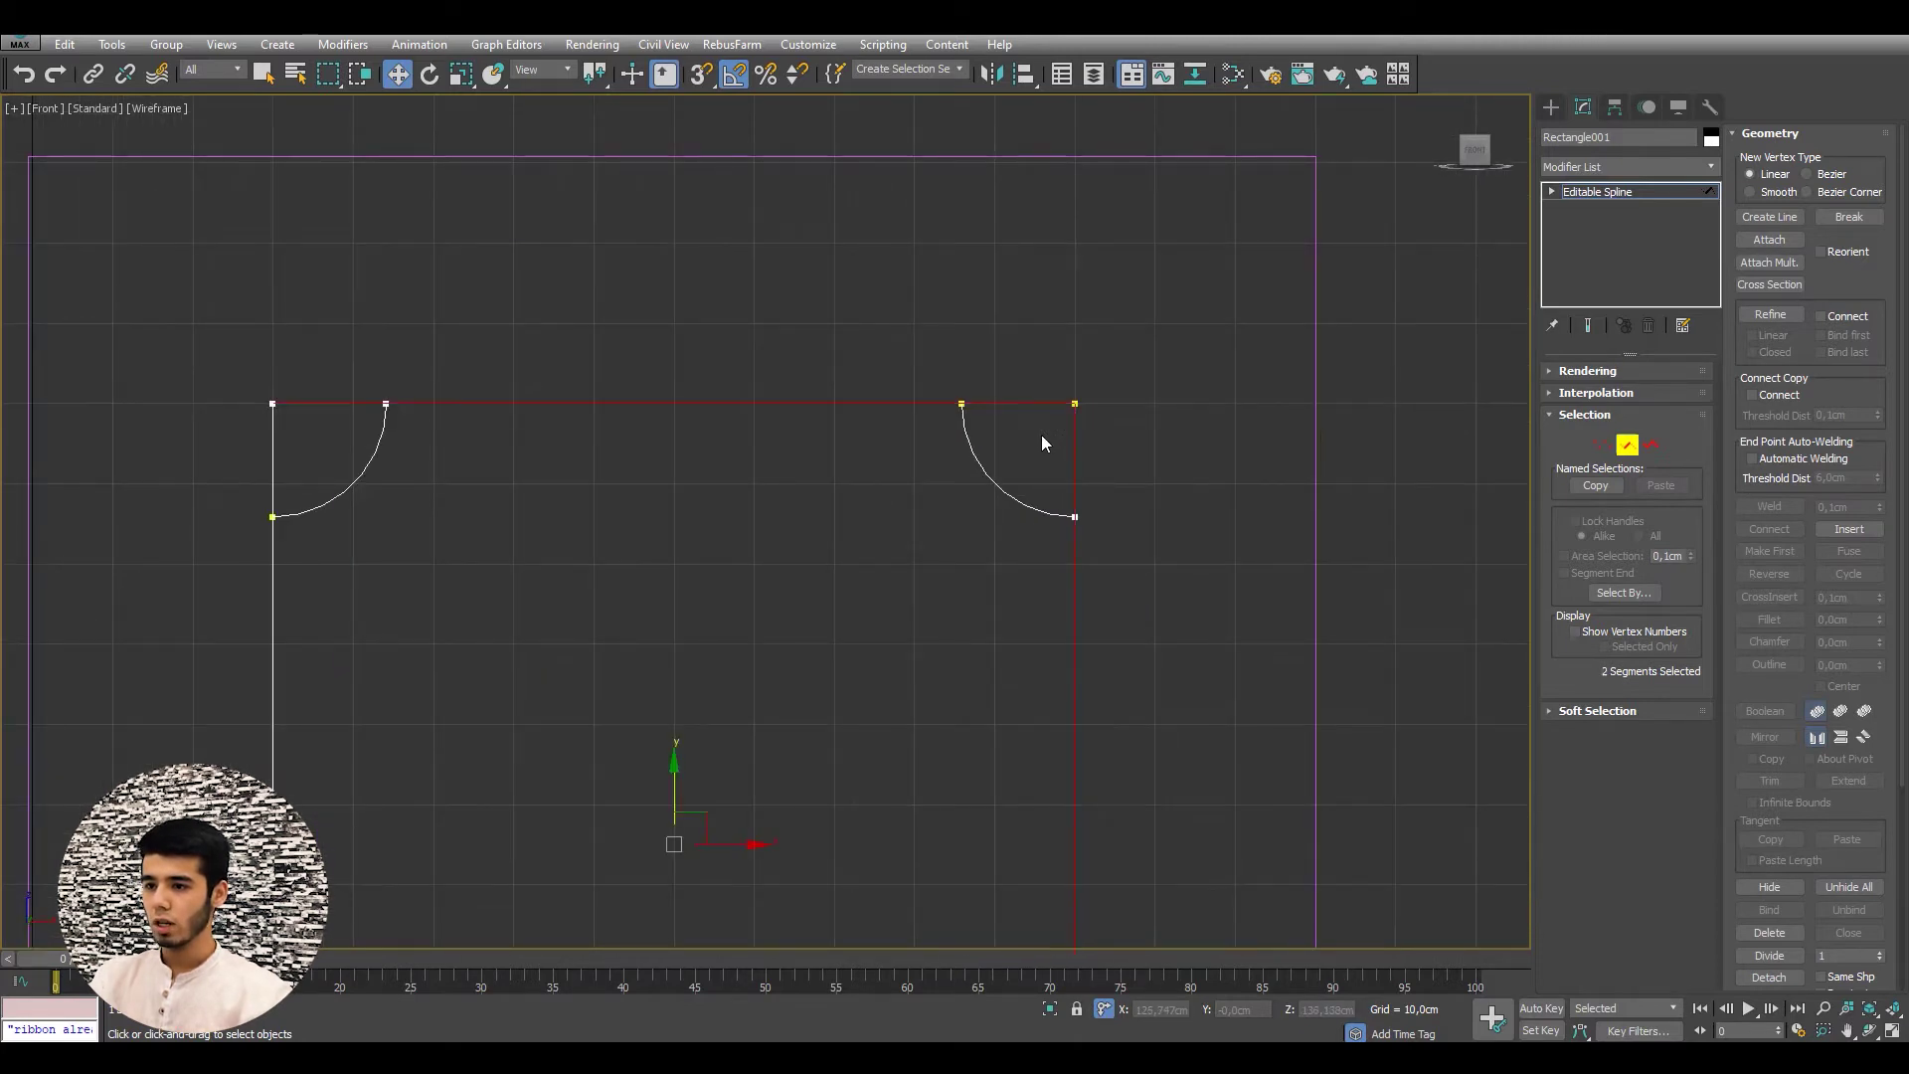
pyautogui.moveTo(964, 387); pyautogui.dragTo(991, 337, button='middle')
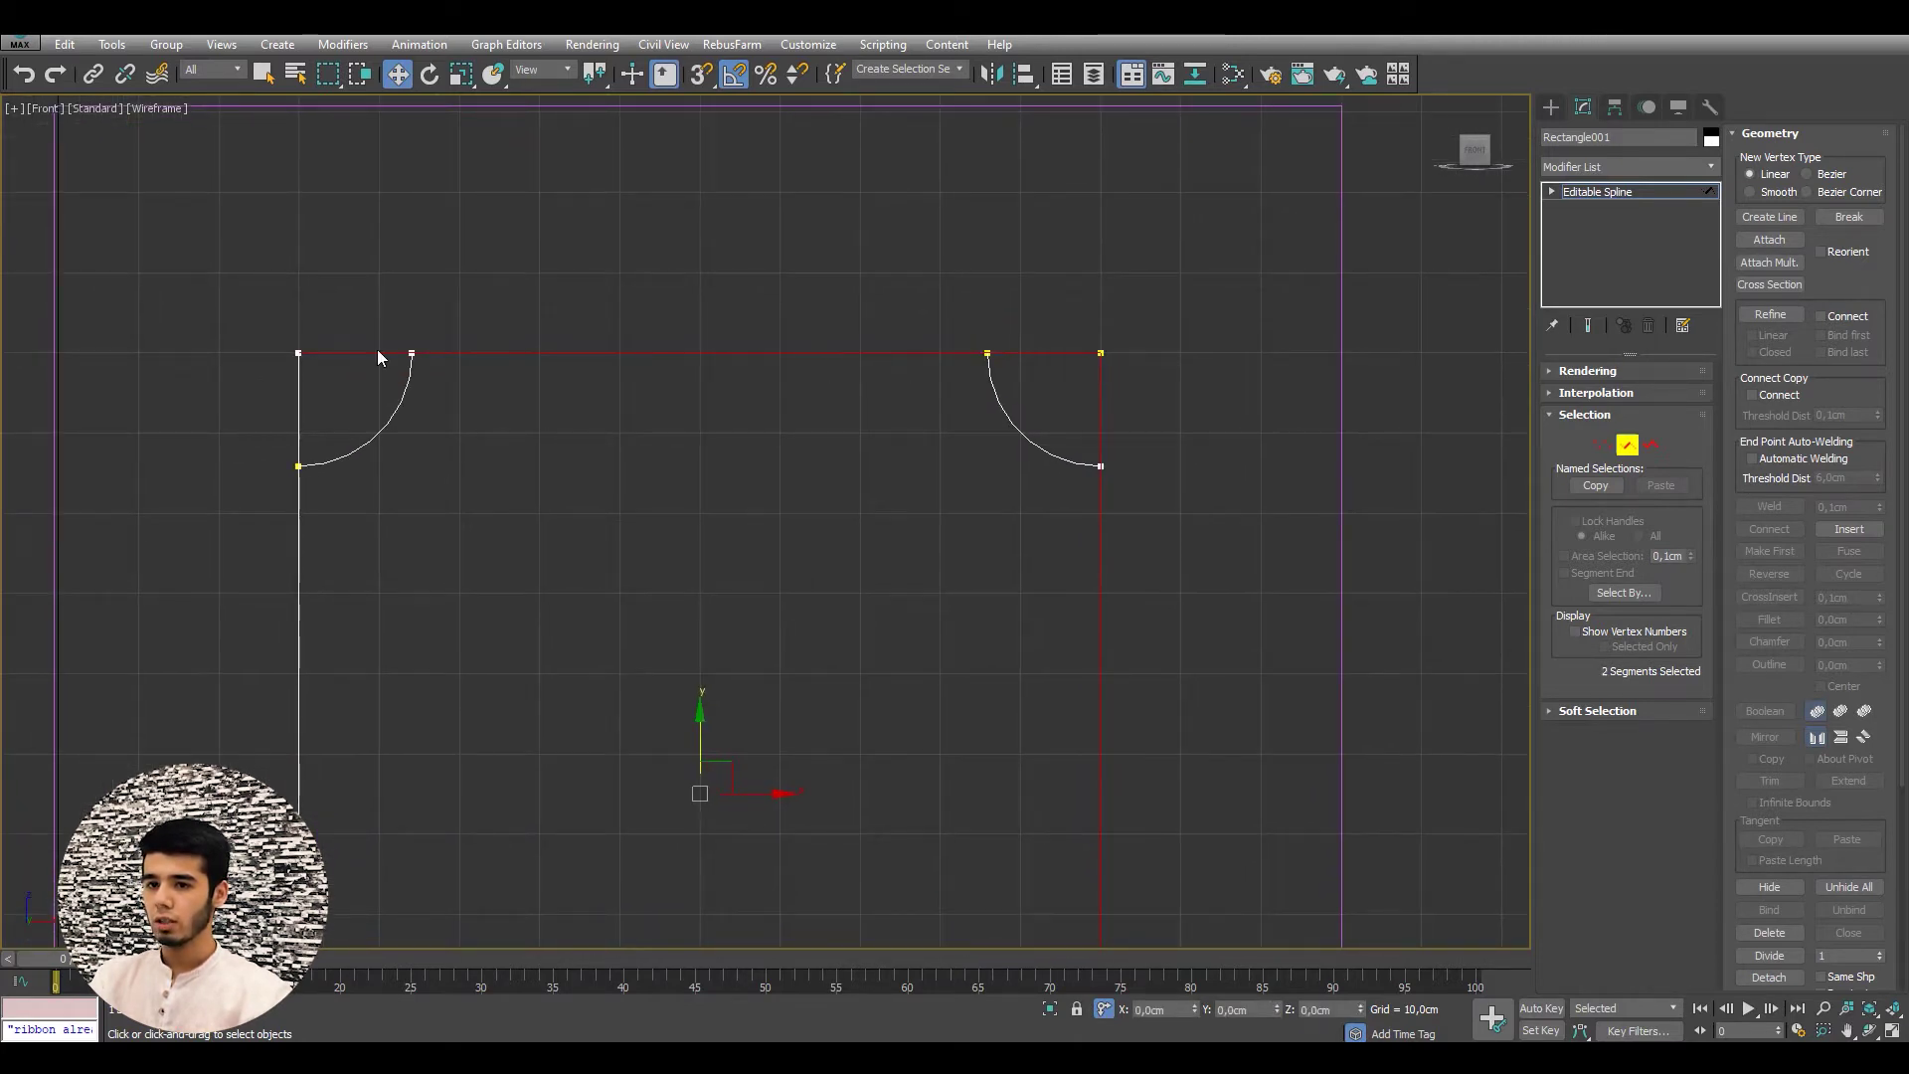
pyautogui.moveTo(818, 356); pyautogui.dragTo(830, 343, button='middle')
pyautogui.click(1205, 259)
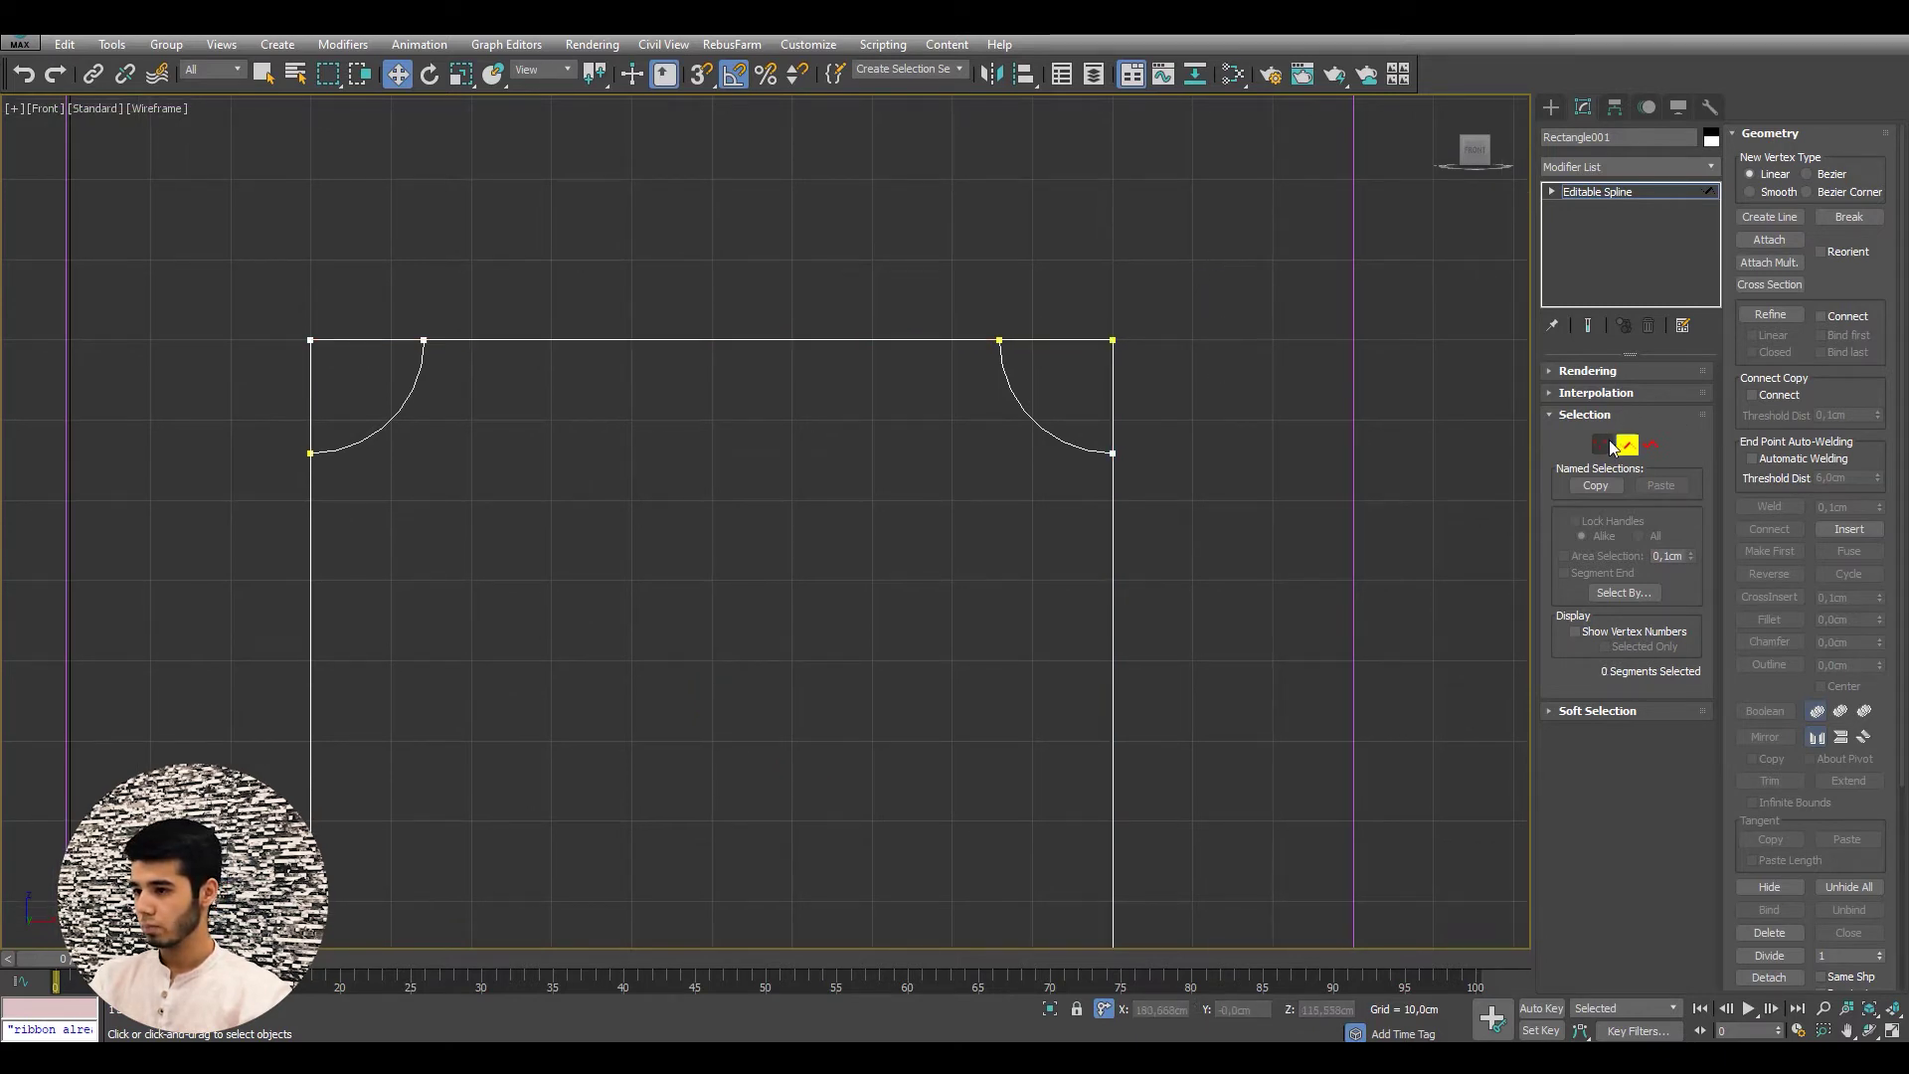
pyautogui.scroll(-5, 1892, 749)
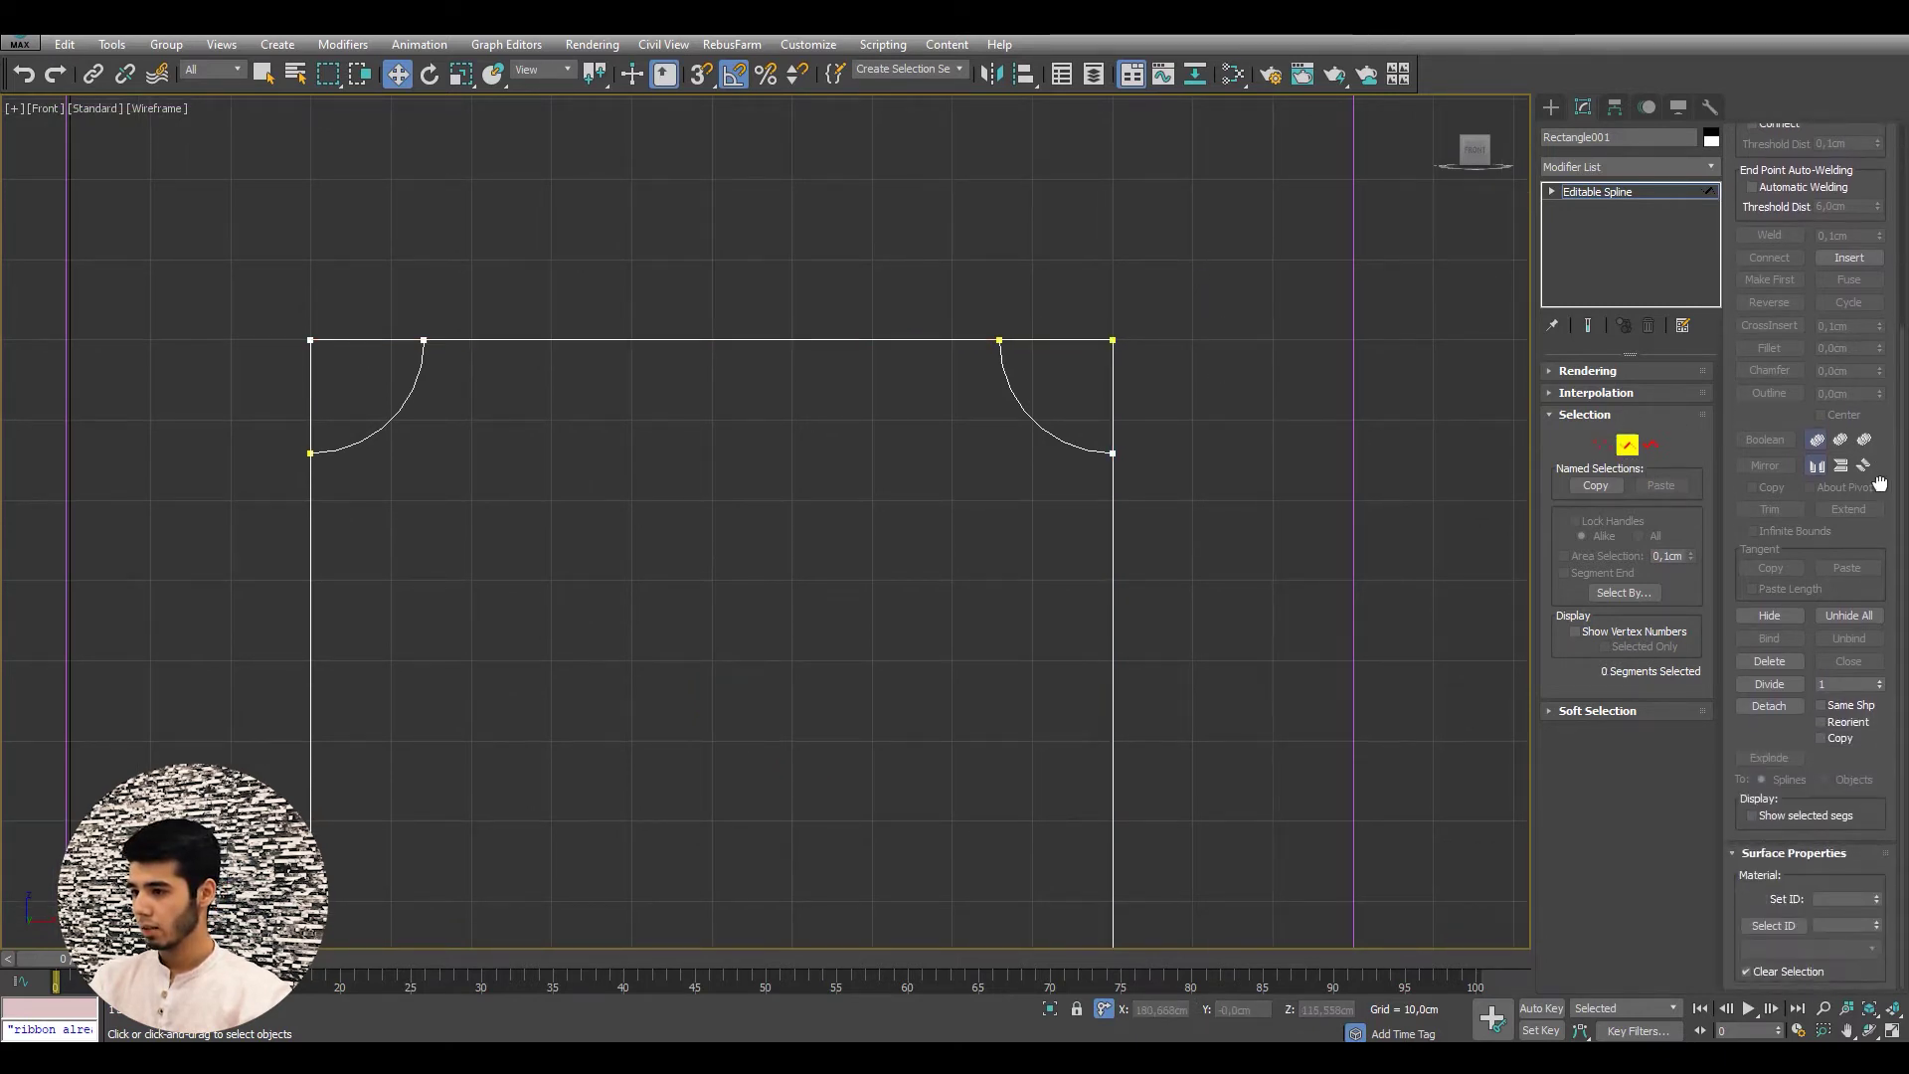
# - Trim away the overlapping piece at the outline's top-right corner
pyautogui.click(1651, 443)
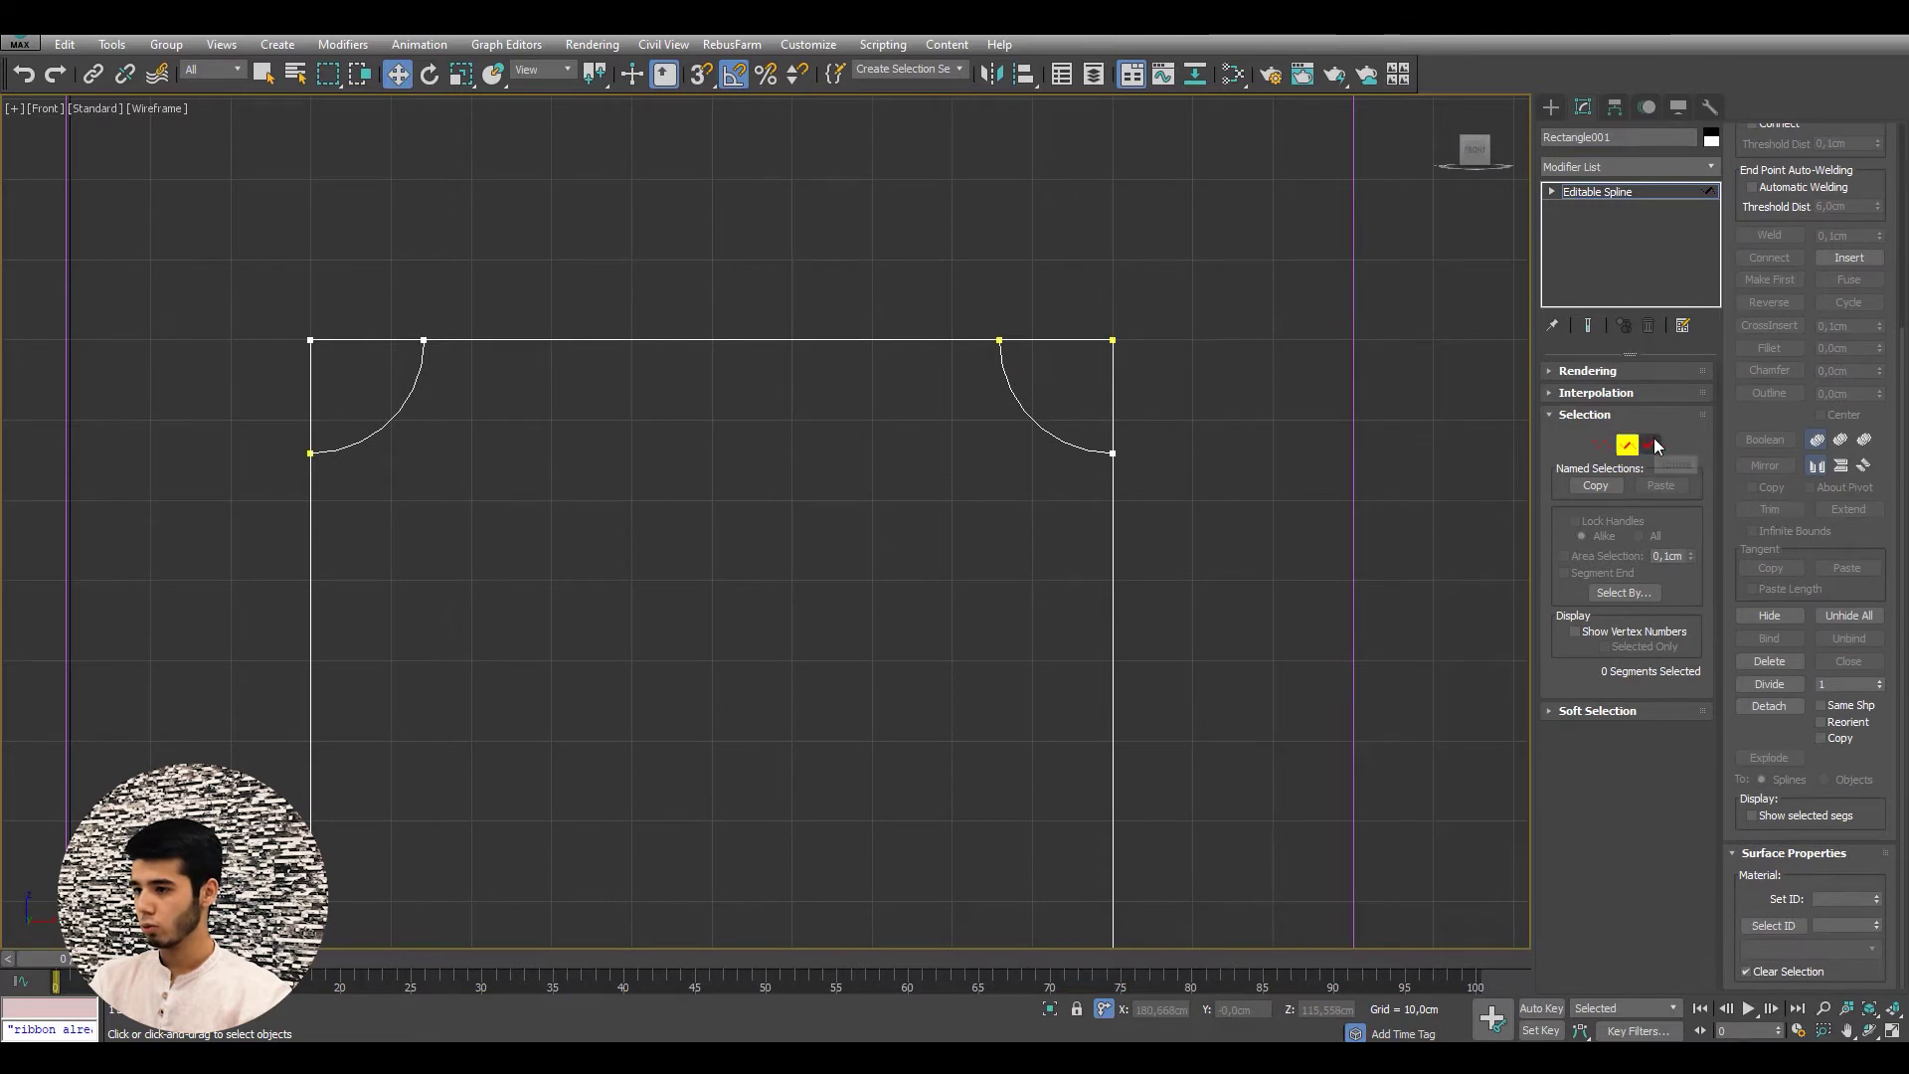
pyautogui.click(1771, 509)
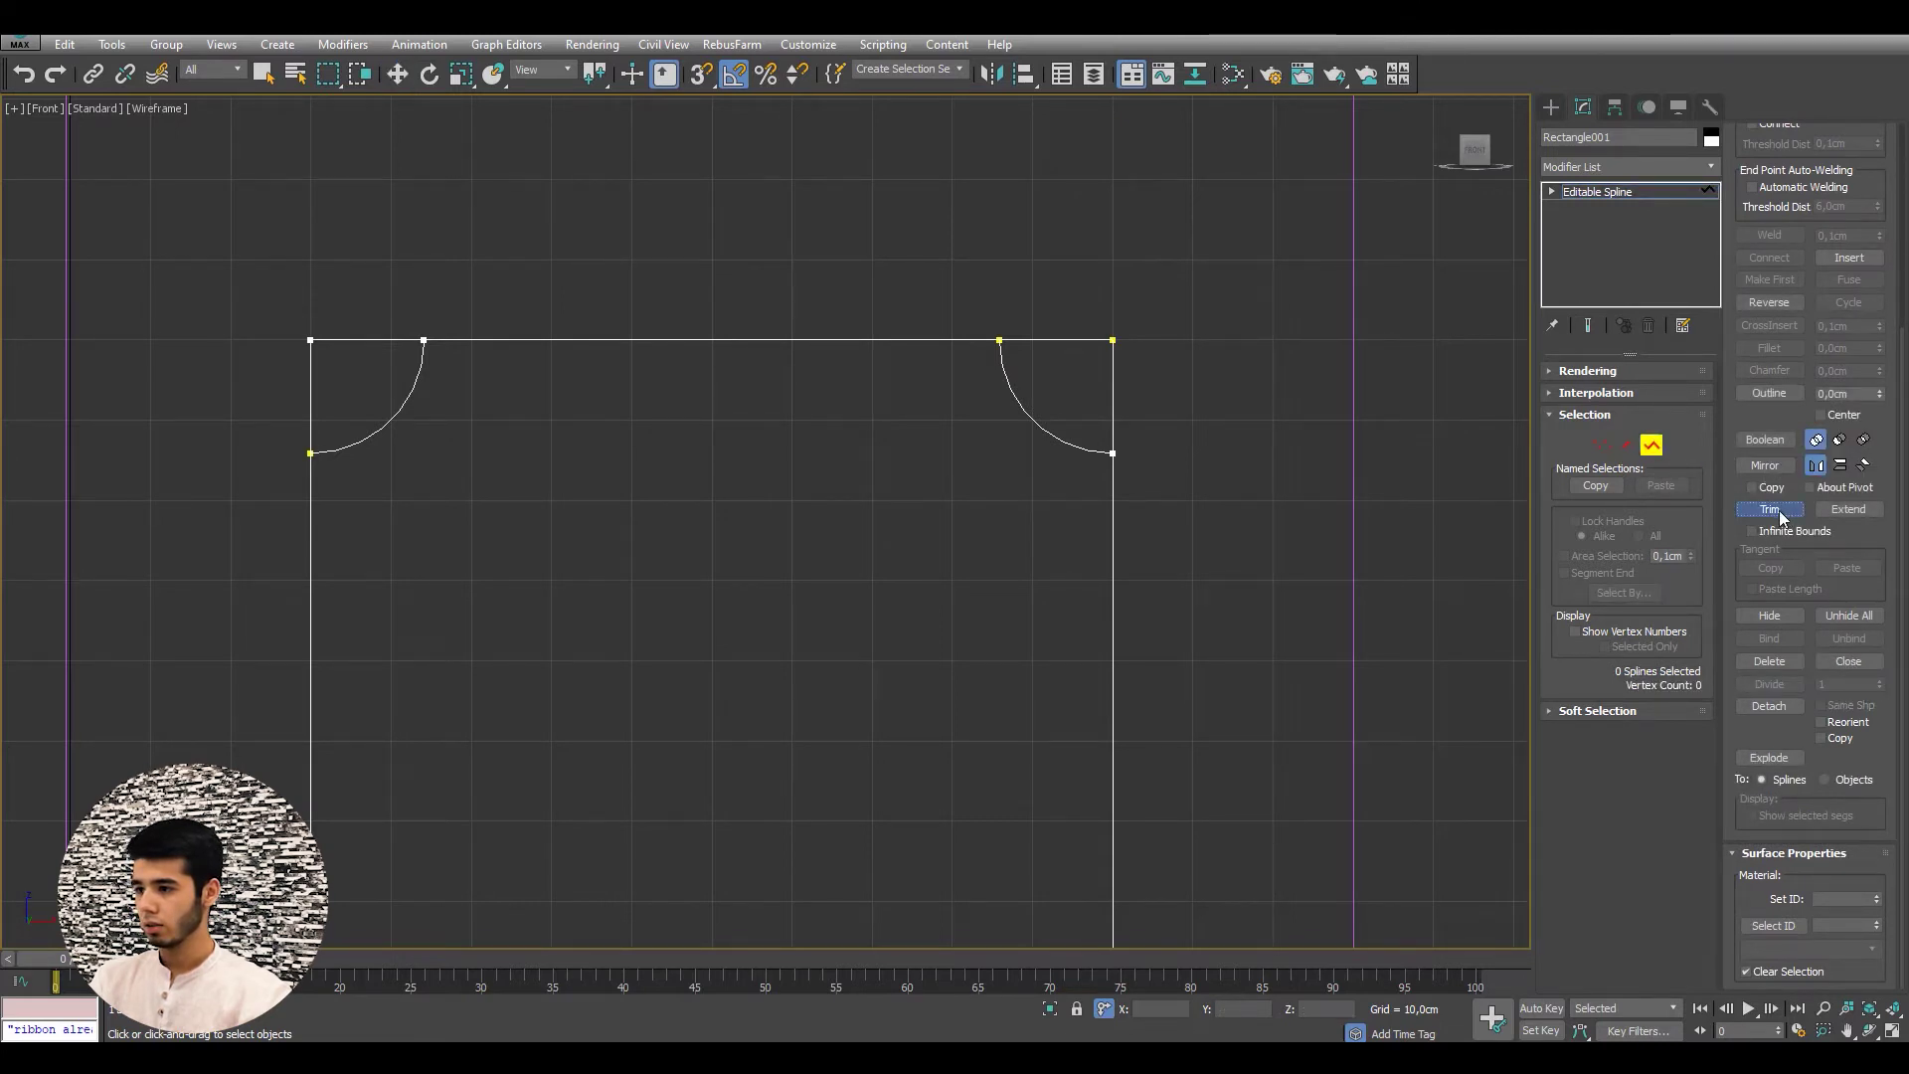
pyautogui.click(1114, 391)
pyautogui.scroll(-3, 1082, 294)
pyautogui.moveTo(703, 320); pyautogui.dragTo(972, 329, button='middle')
pyautogui.scroll(3, 955, 323)
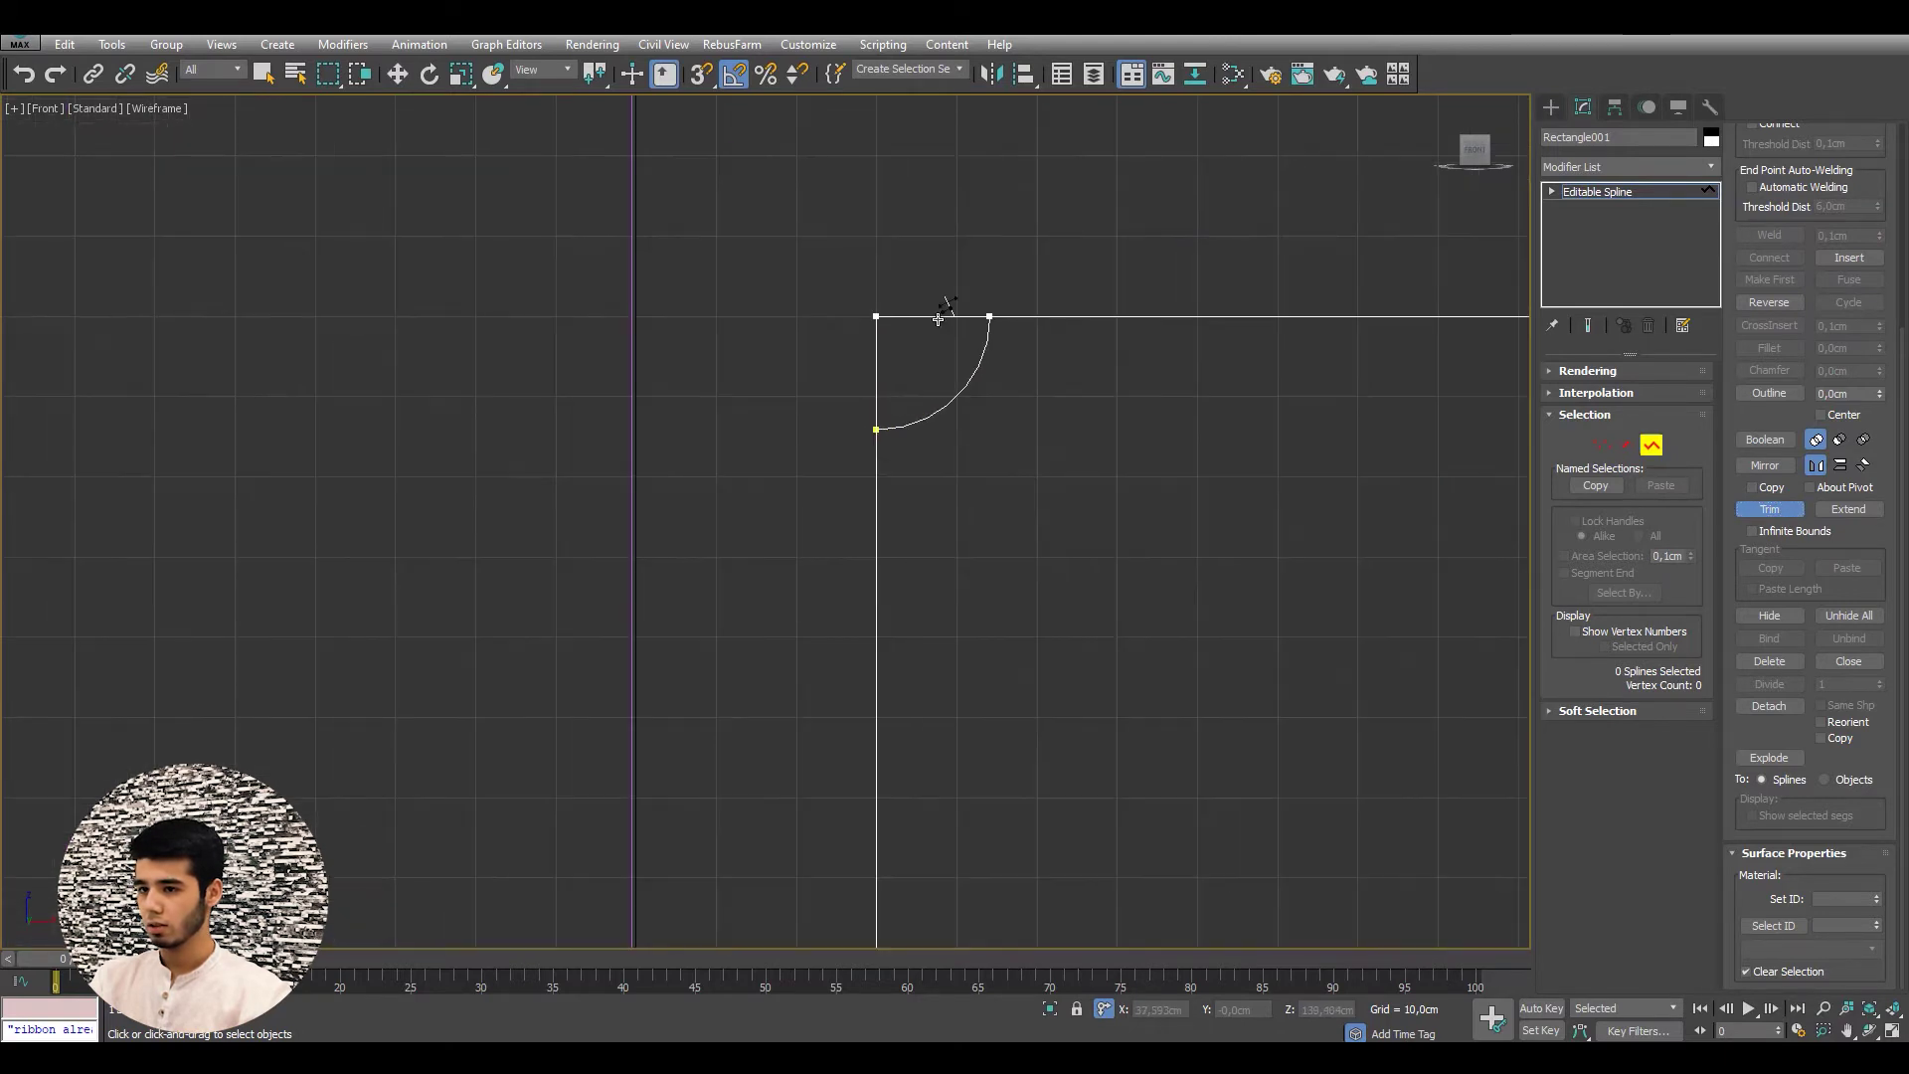
pyautogui.scroll(3, 887, 316)
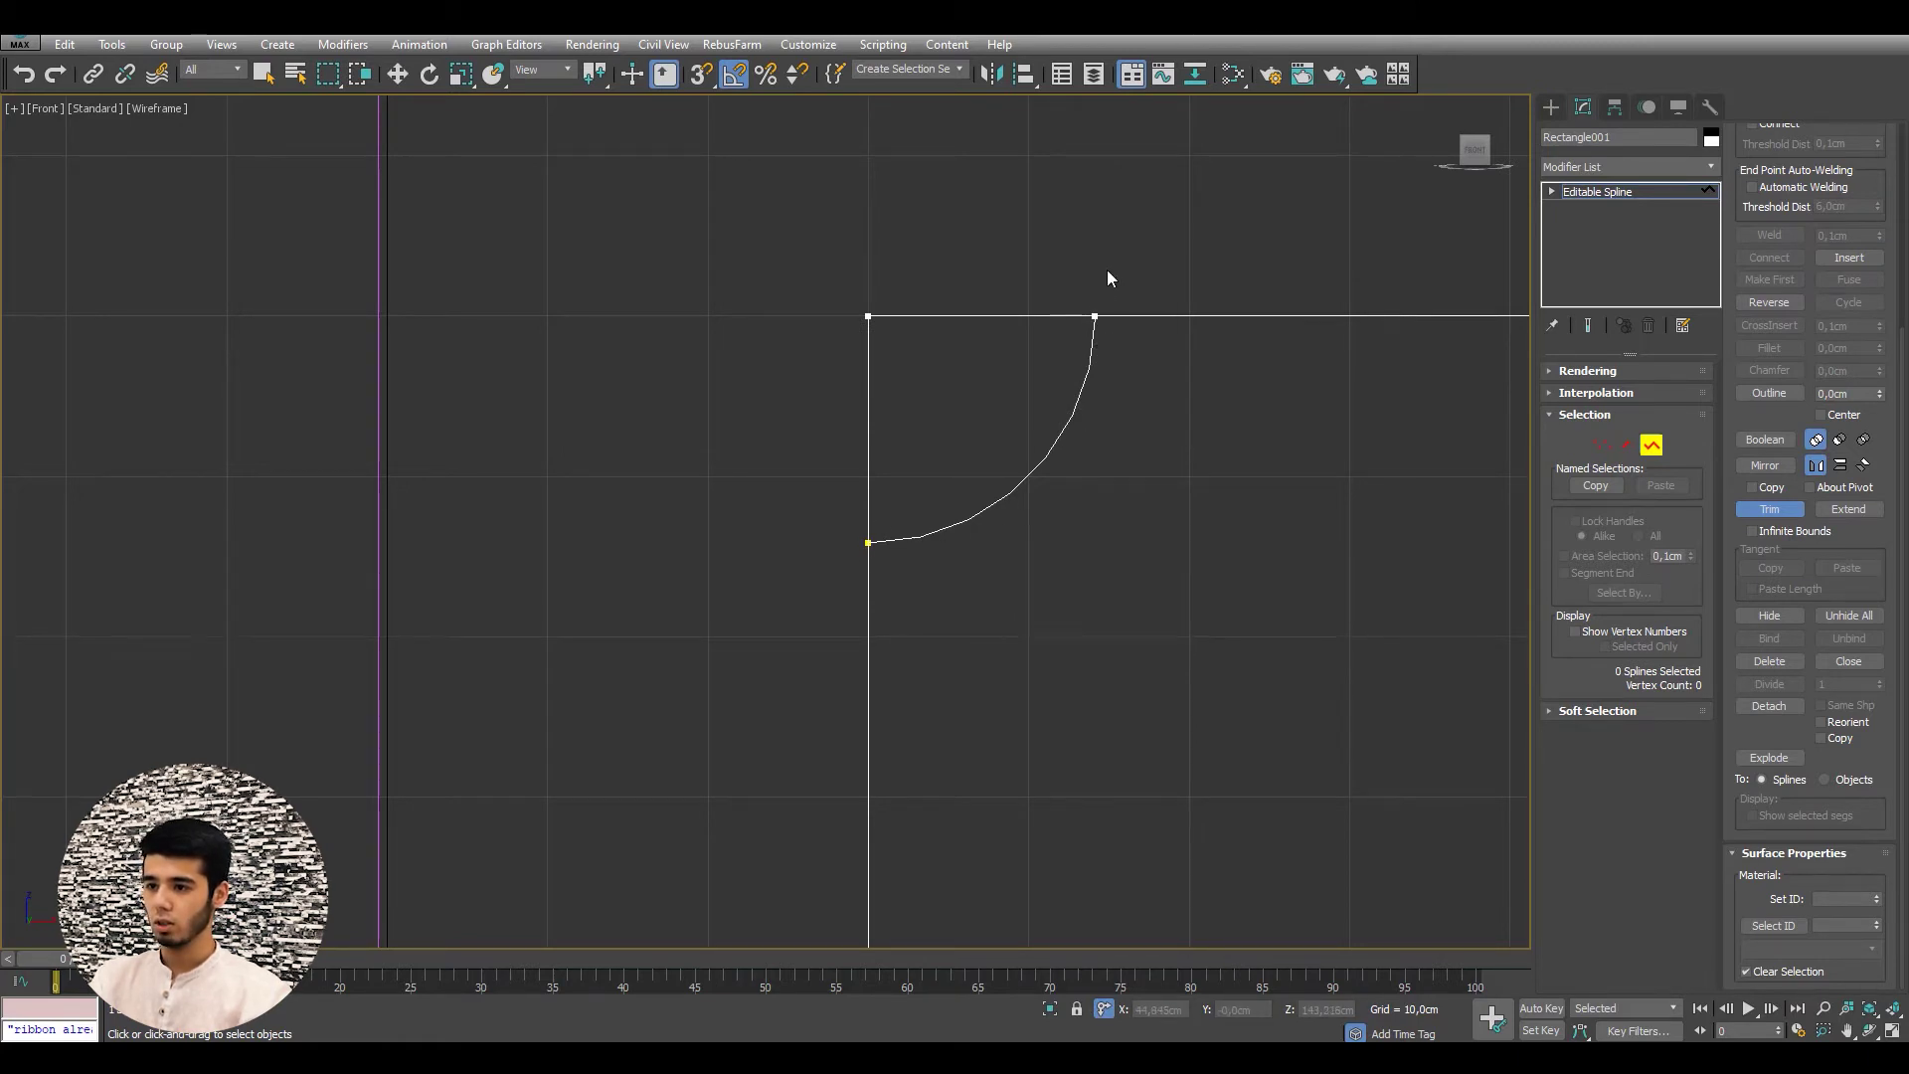
# - Lower the top-left corner arc's top end vertex to reshape its curve
pyautogui.press('w')
pyautogui.moveTo(1092, 320); pyautogui.dragTo(1090, 325, button='middle')
pyautogui.click(1090, 325)
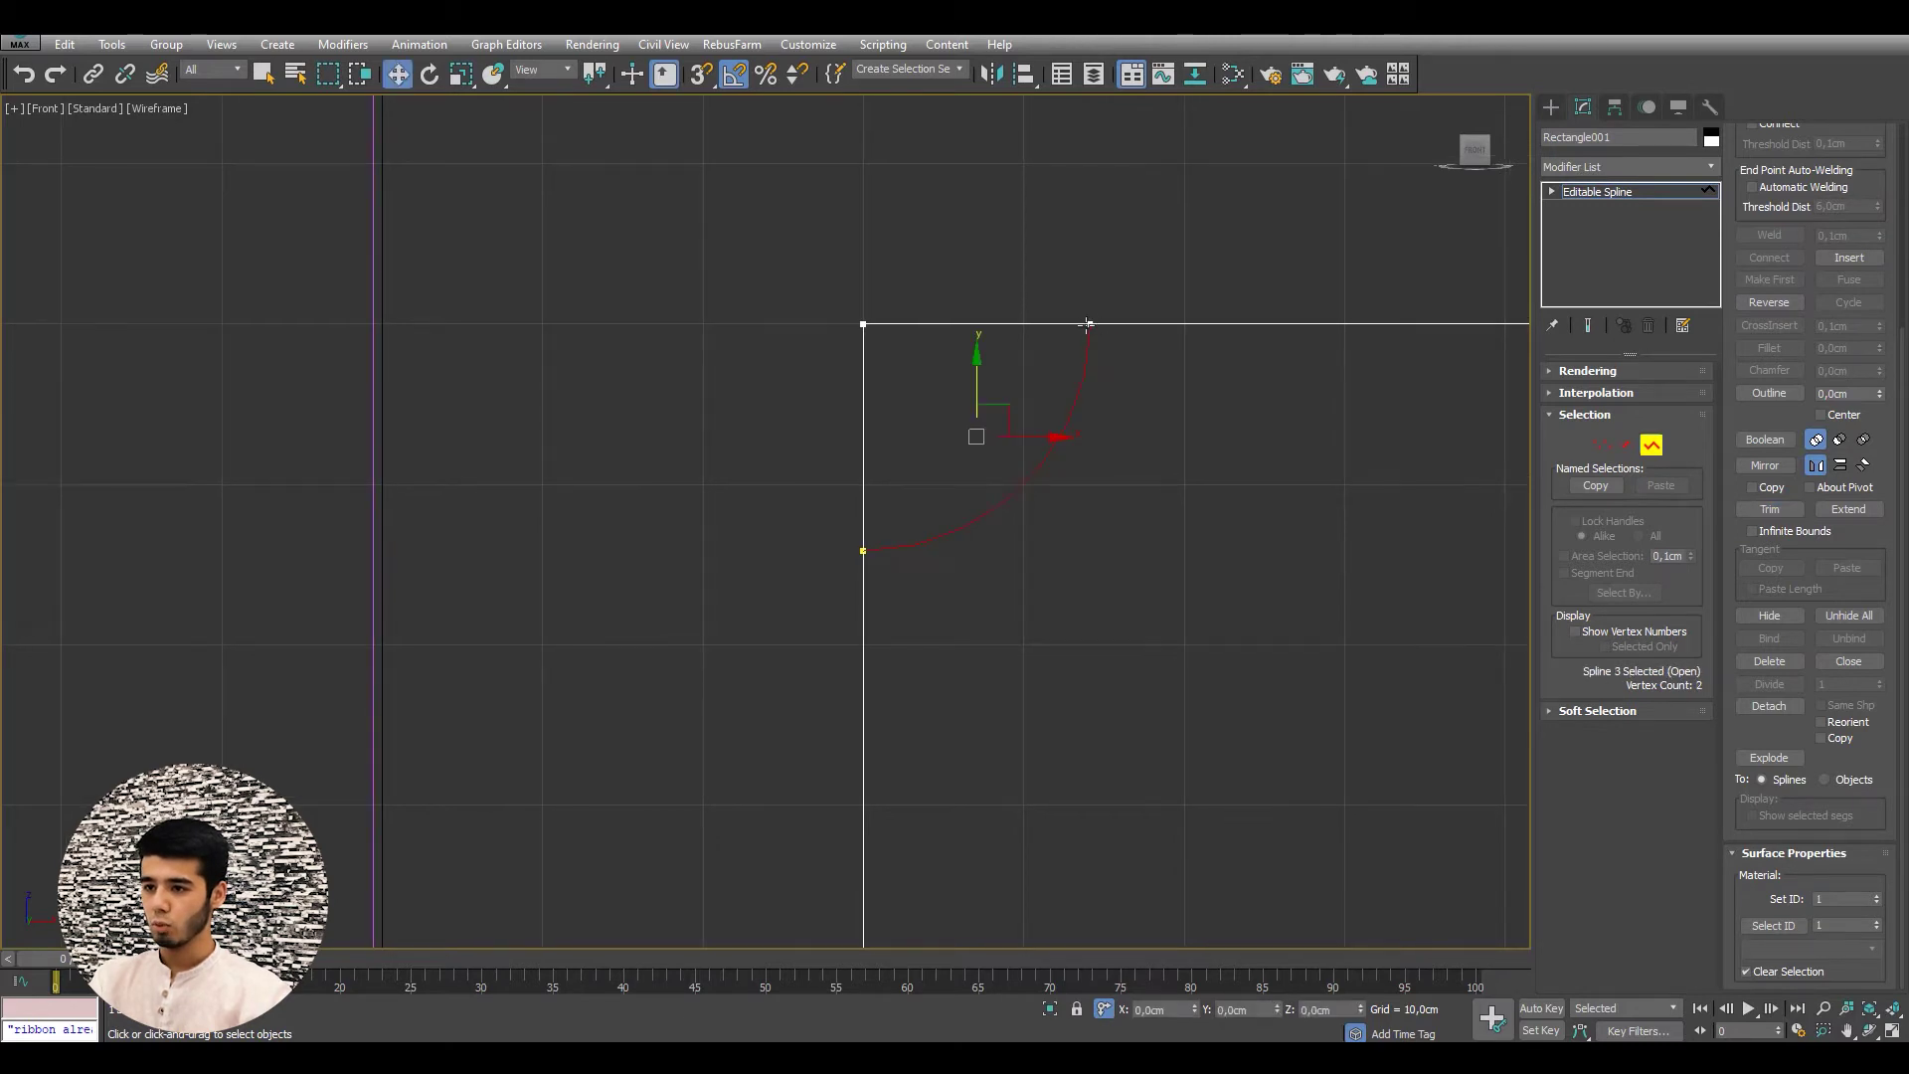
pyautogui.press('1')
pyautogui.click(1094, 318)
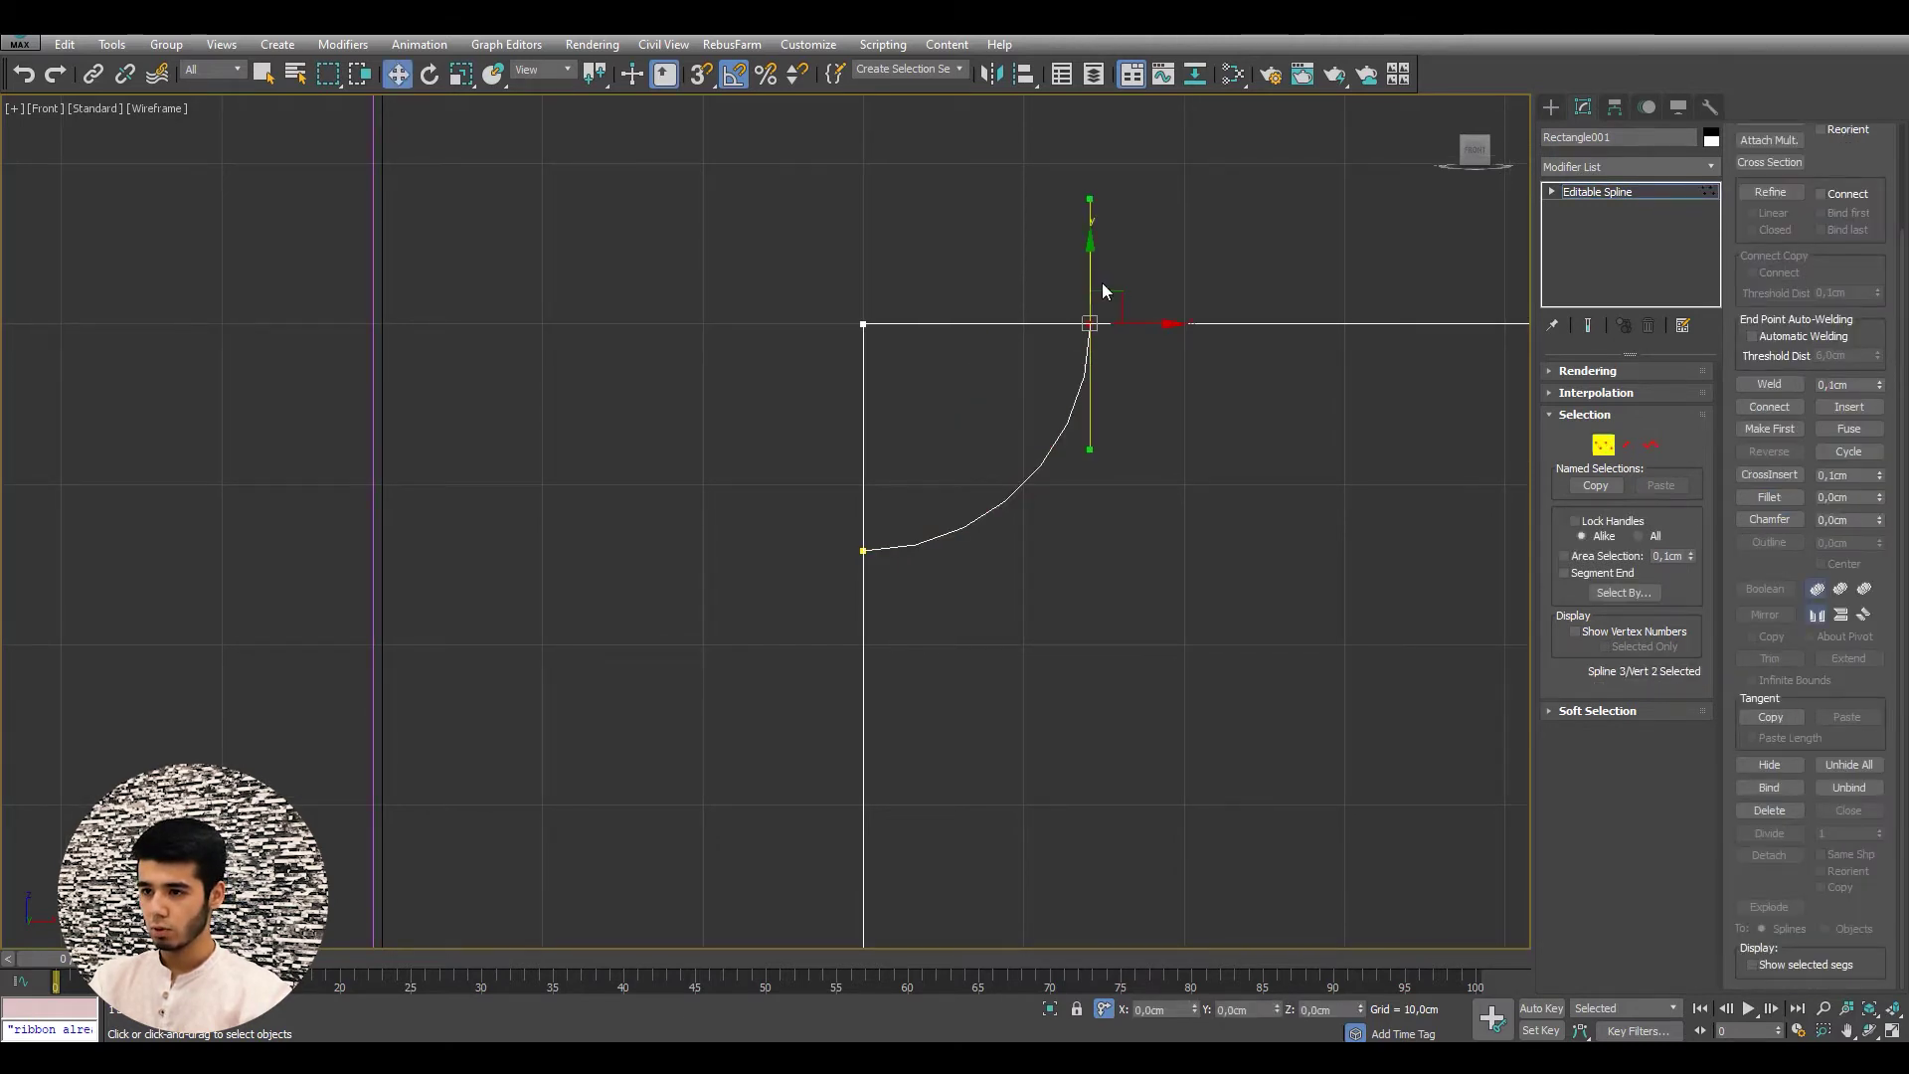
pyautogui.moveTo(1102, 282); pyautogui.dragTo(1120, 305)
pyautogui.click(1386, 477)
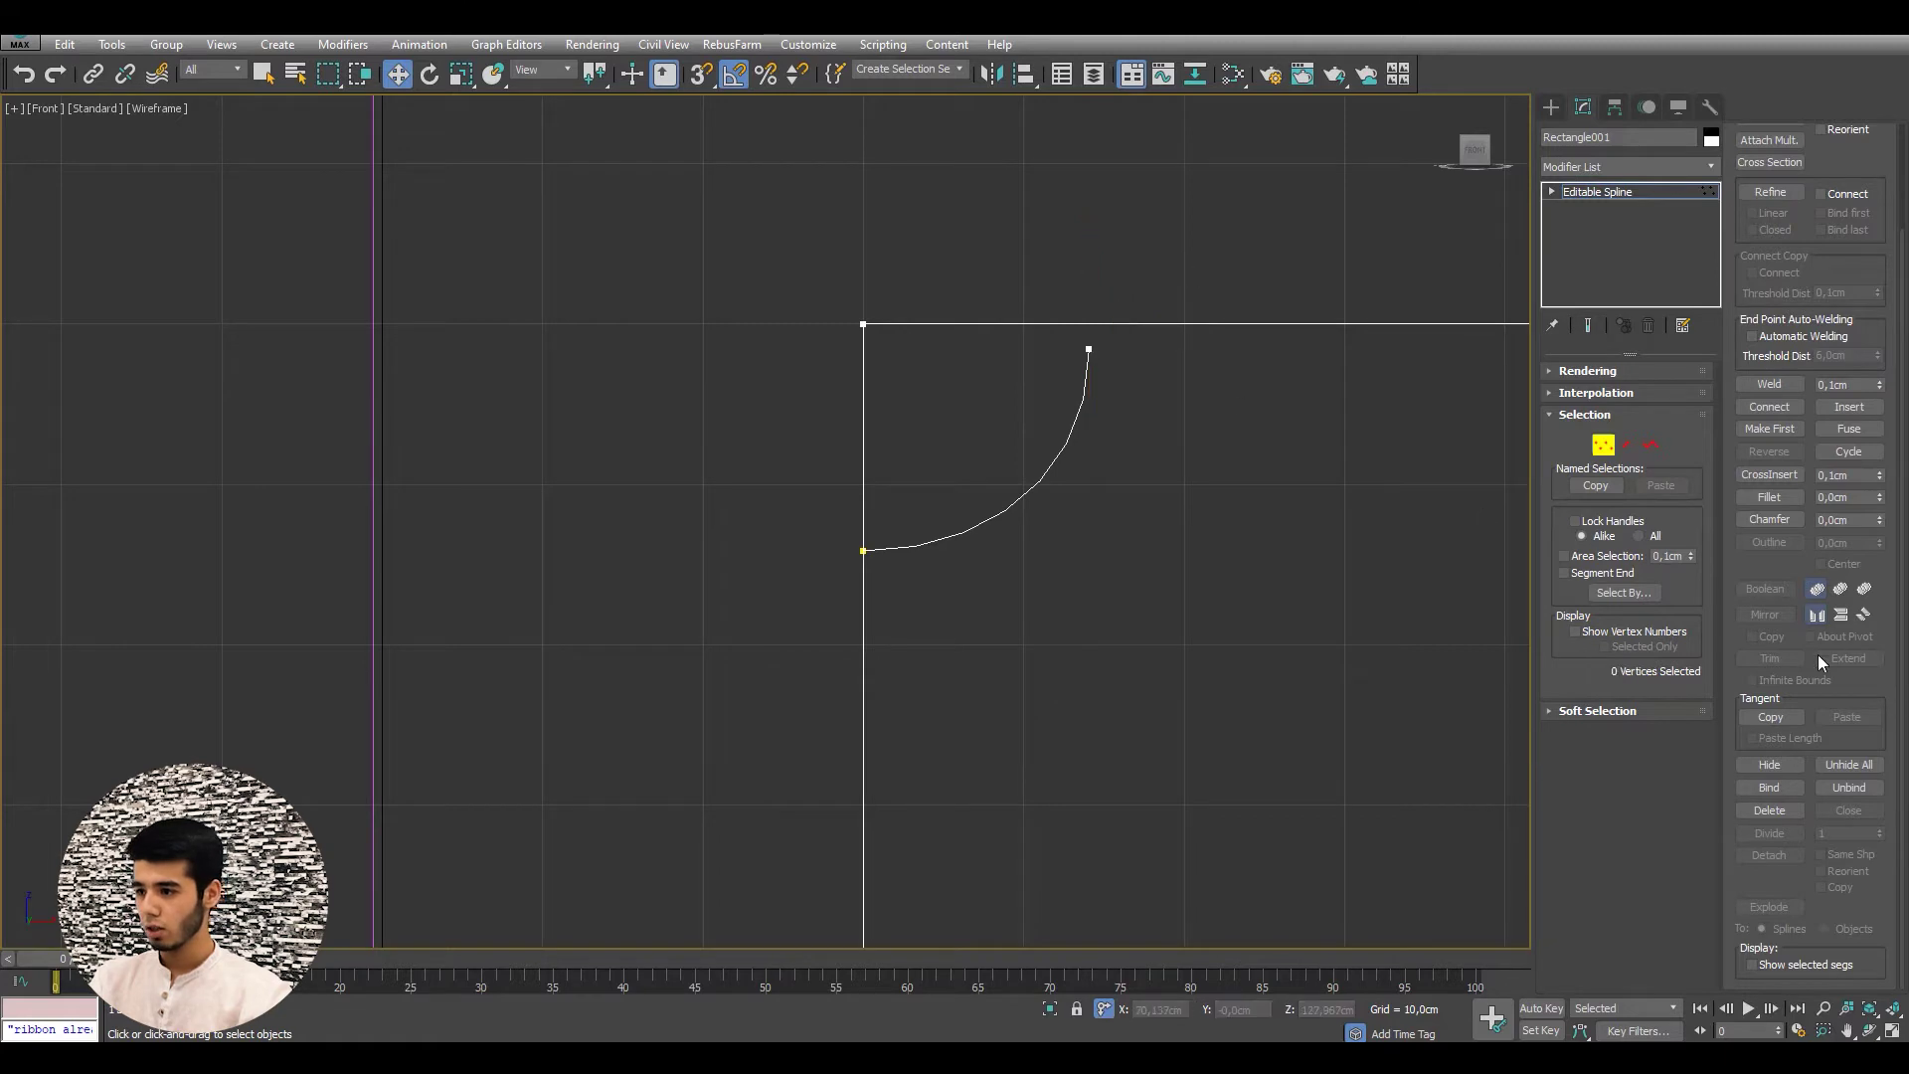
# - Try trimming the rectangle's top edge between the arcs, undoing both wrong trims
pyautogui.click(1650, 444)
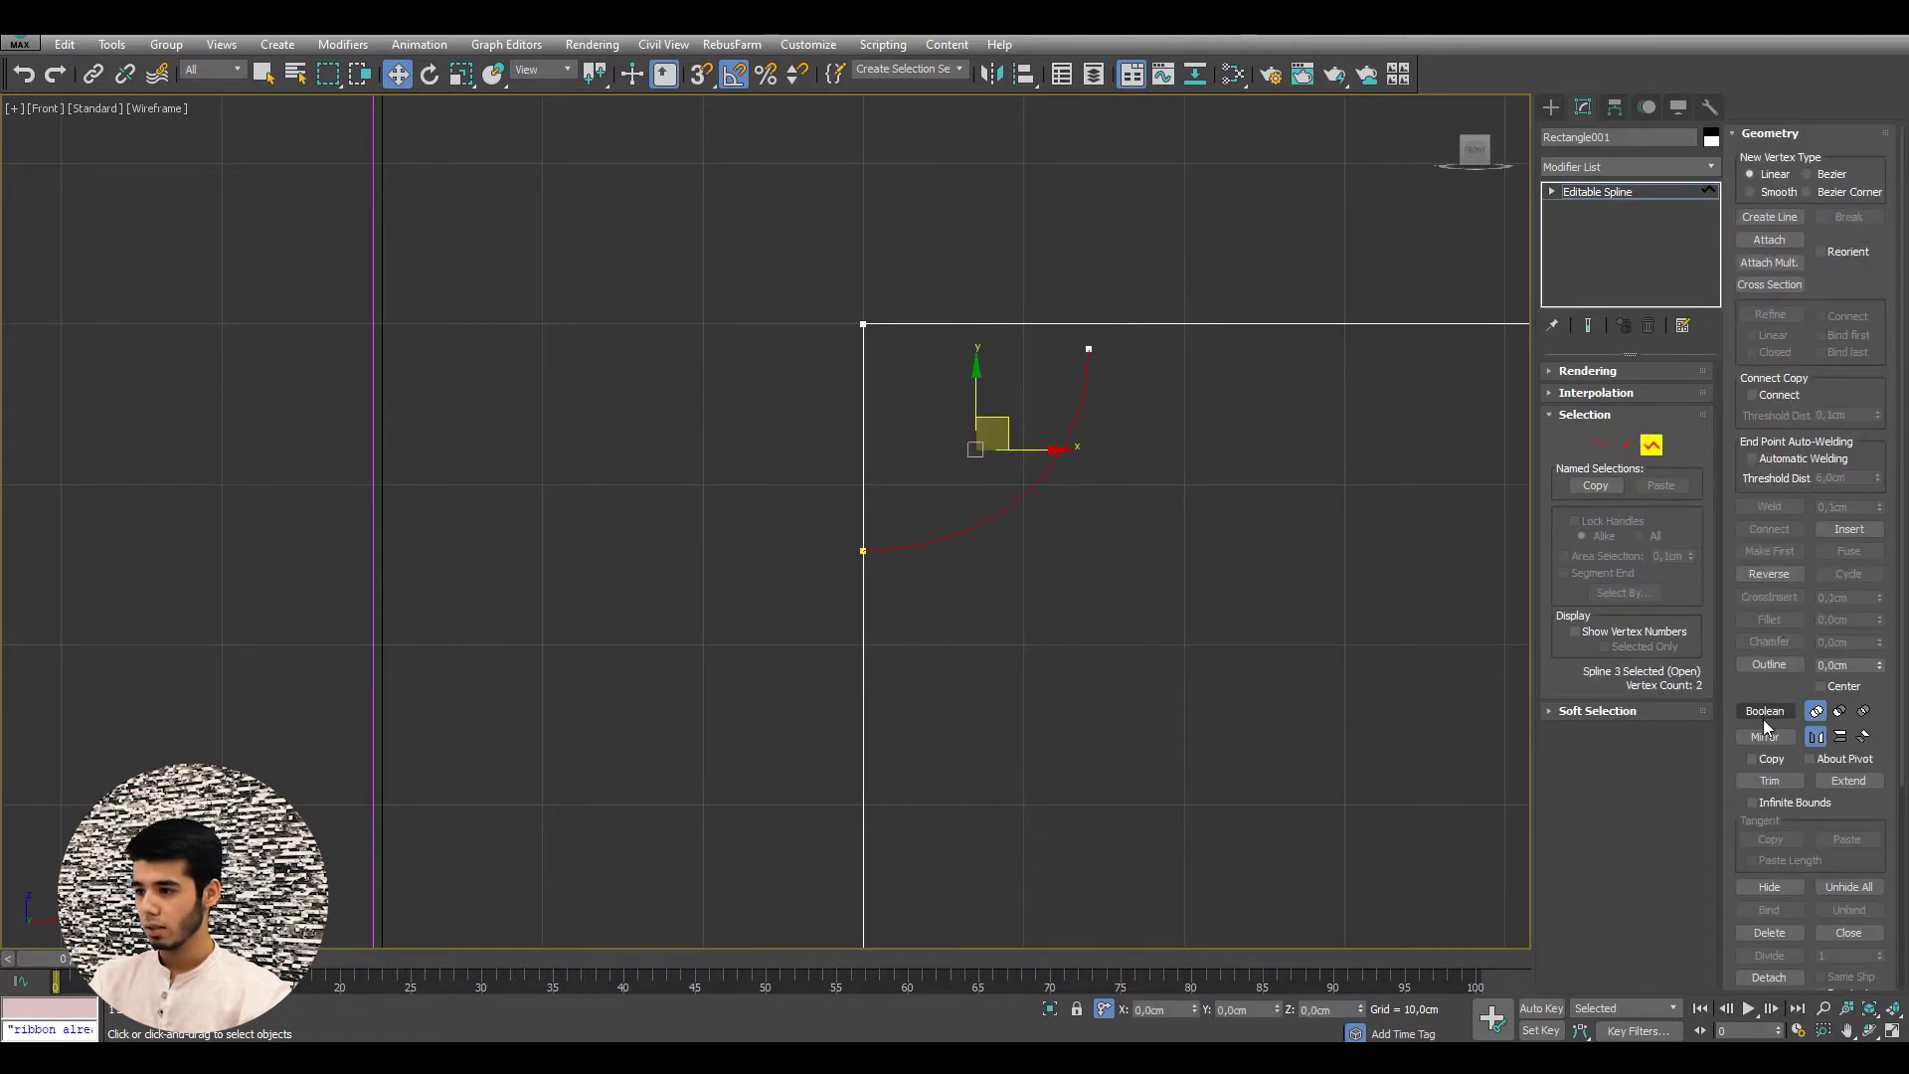
pyautogui.click(1769, 780)
pyautogui.click(1071, 324)
pyautogui.scroll(-3, 813, 361)
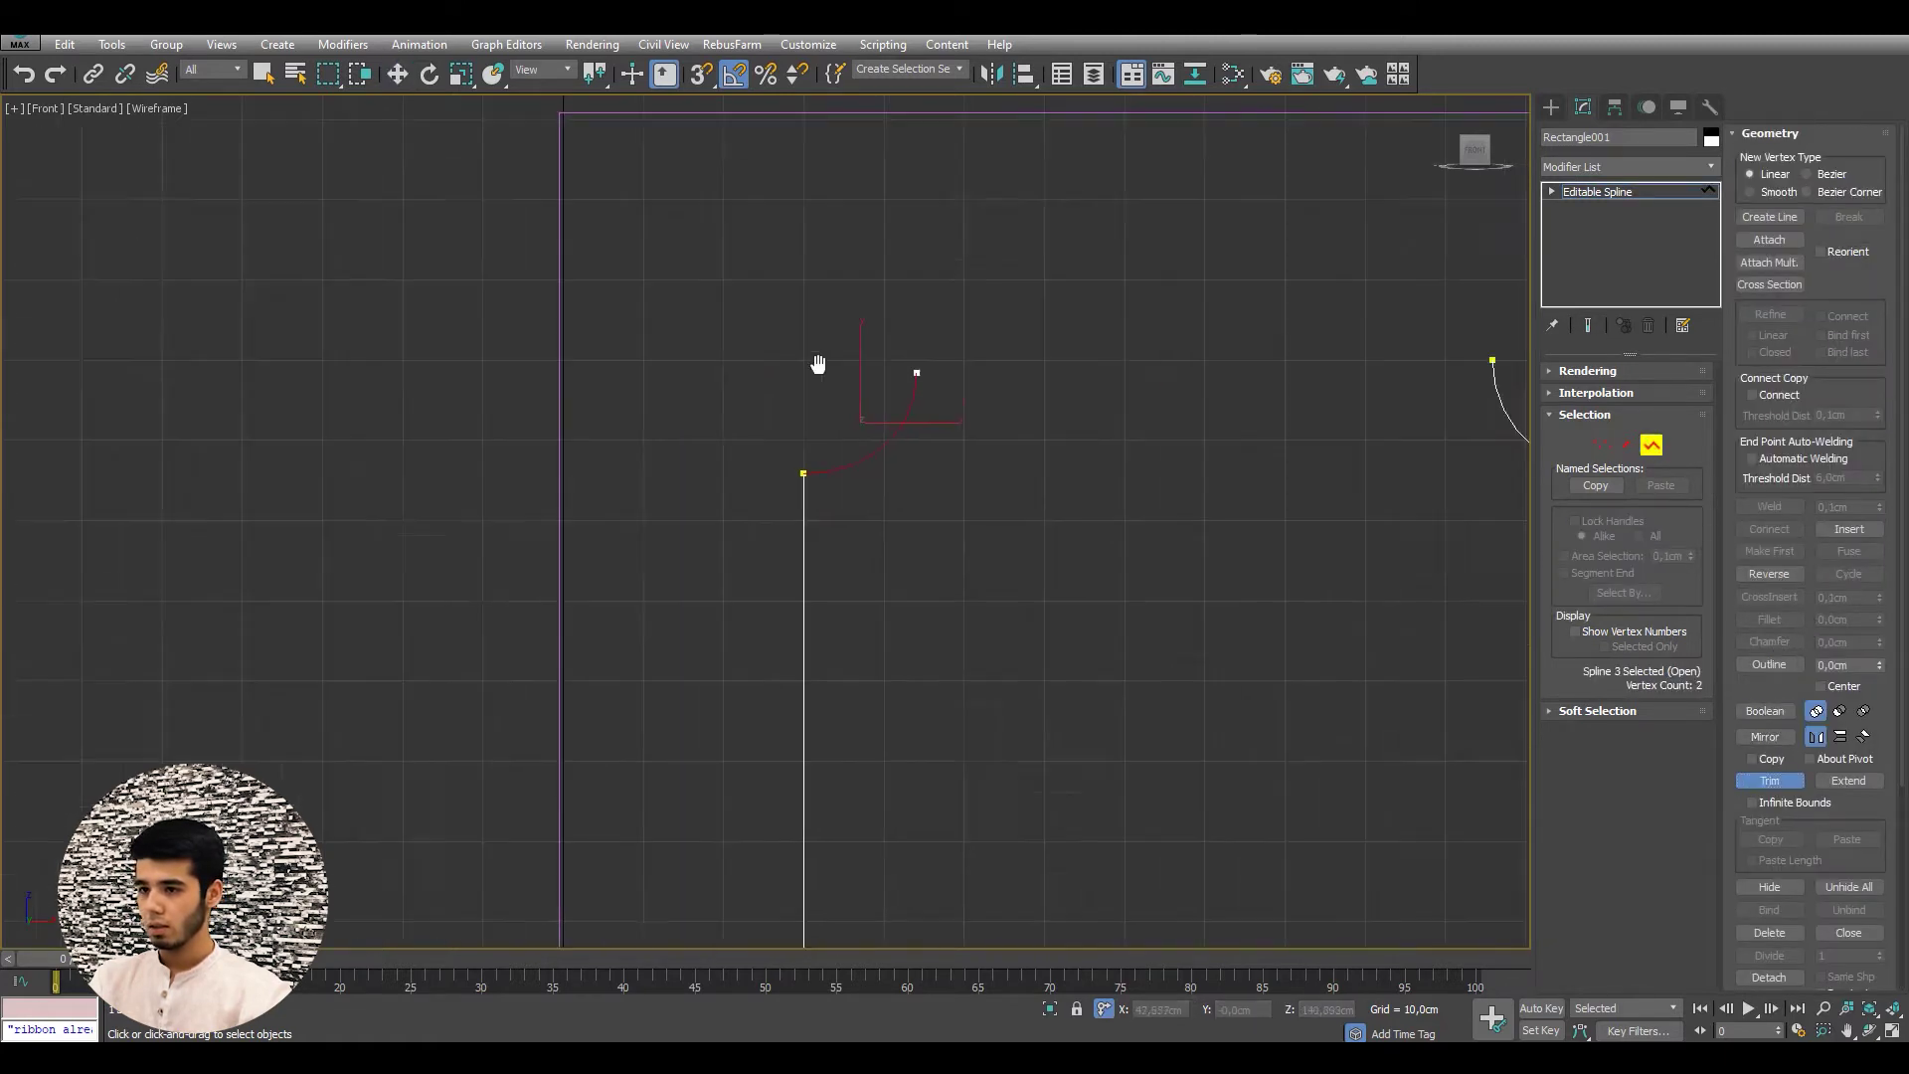
pyautogui.moveTo(813, 361); pyautogui.dragTo(420, 425, button='middle')
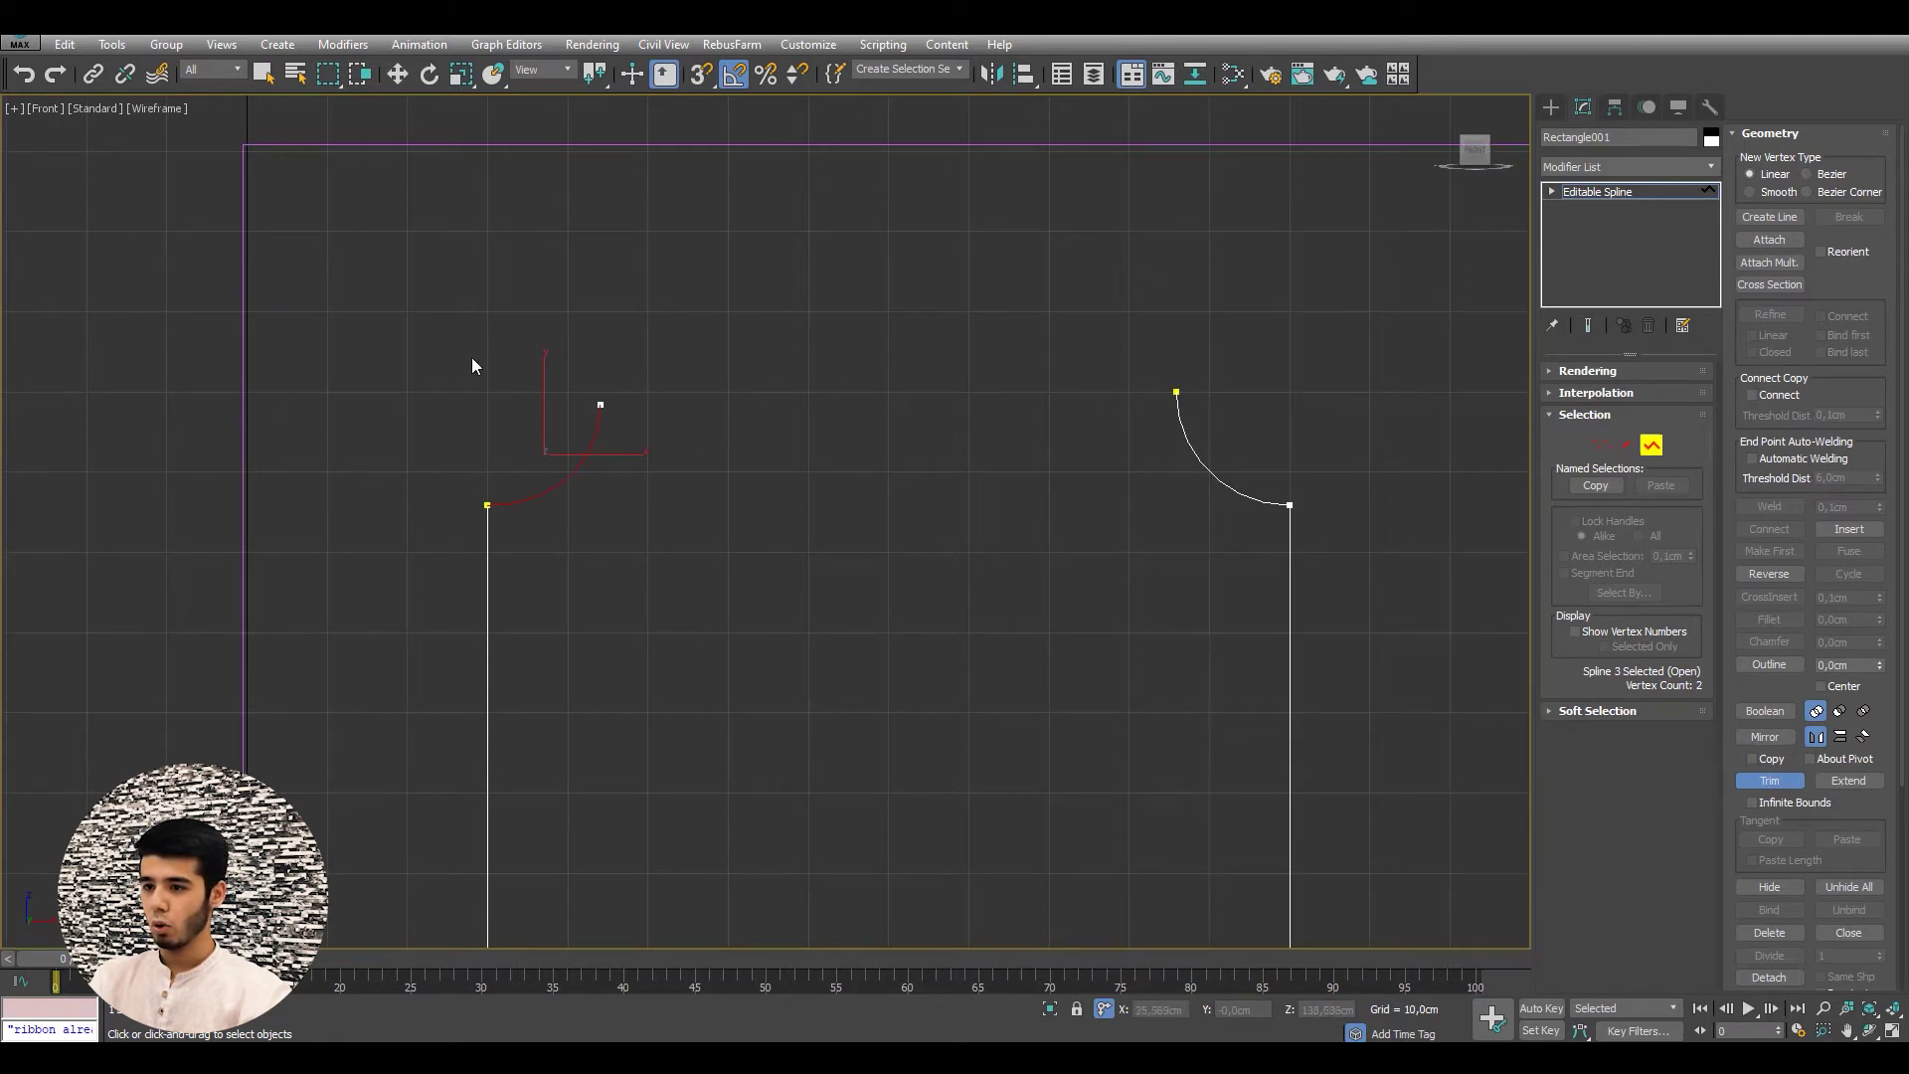
pyautogui.hotkey('ctrl', 'z')
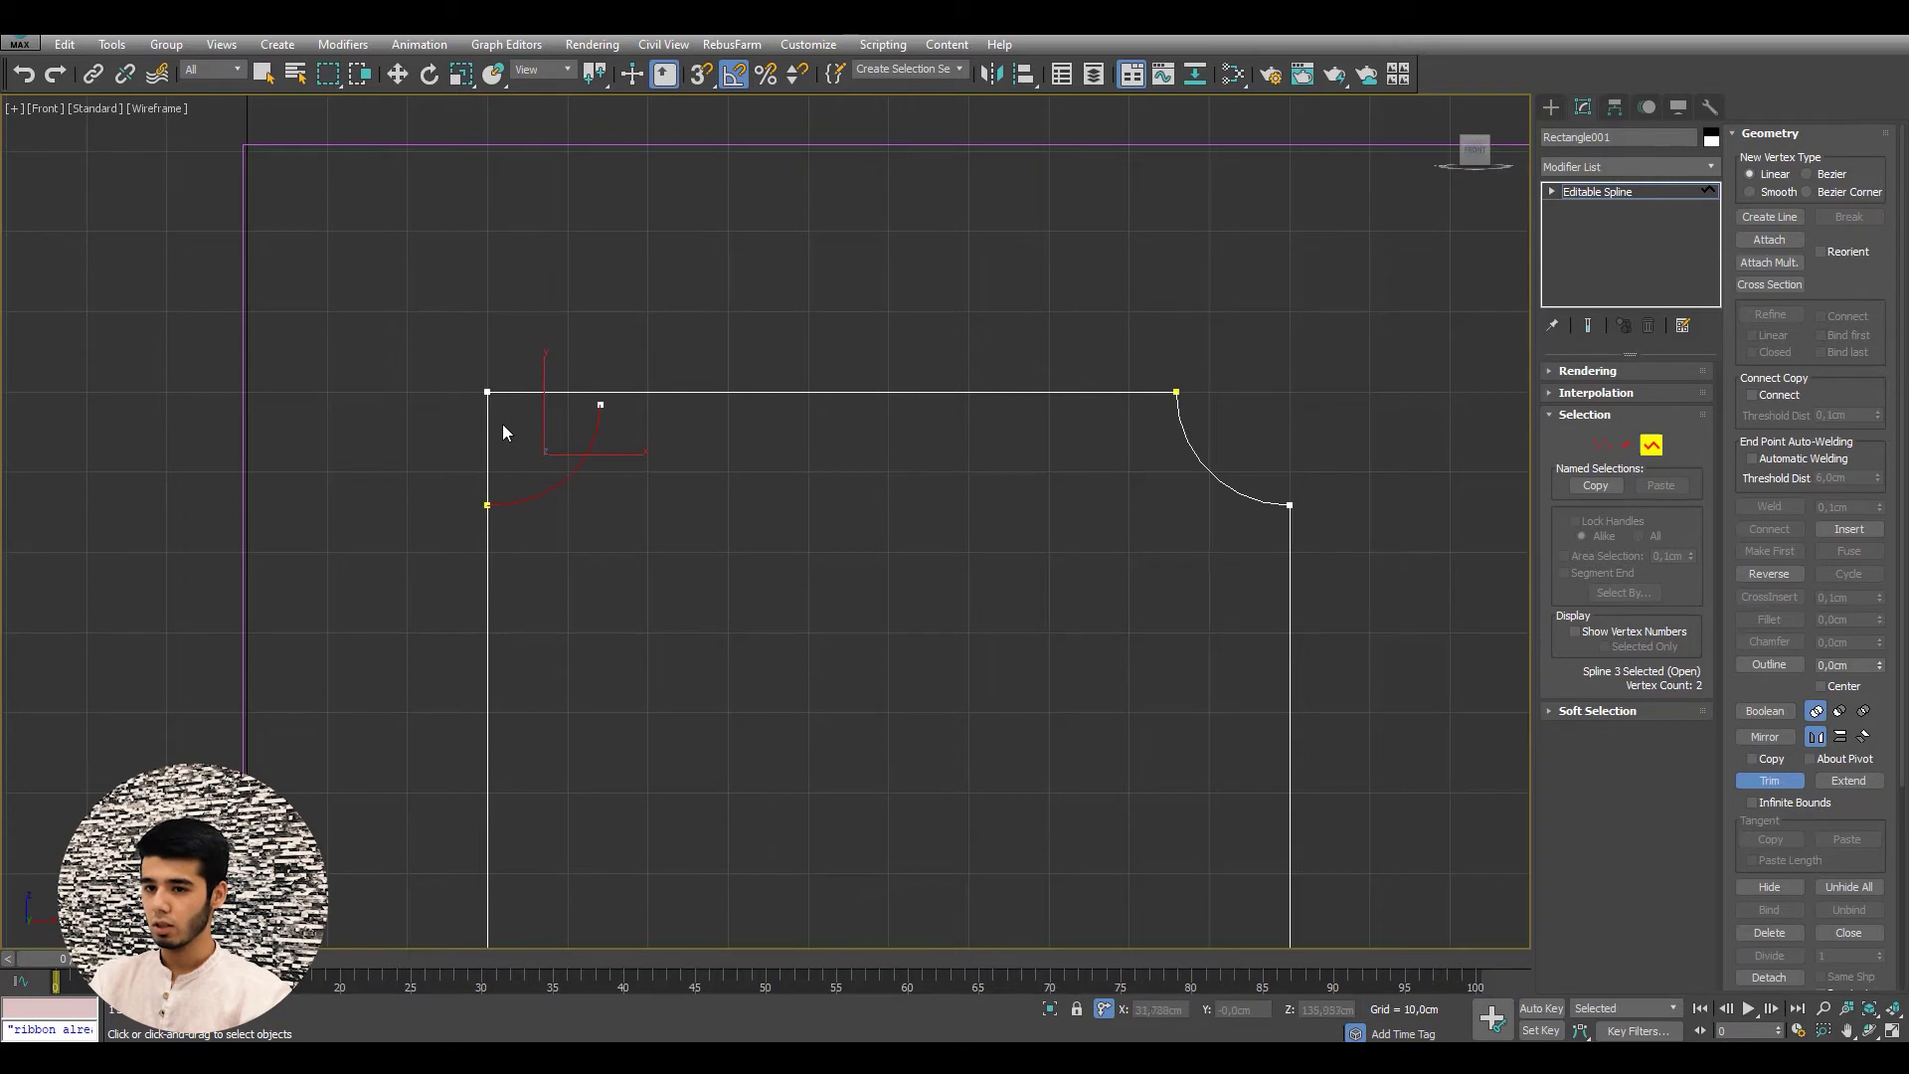
pyautogui.click(516, 394)
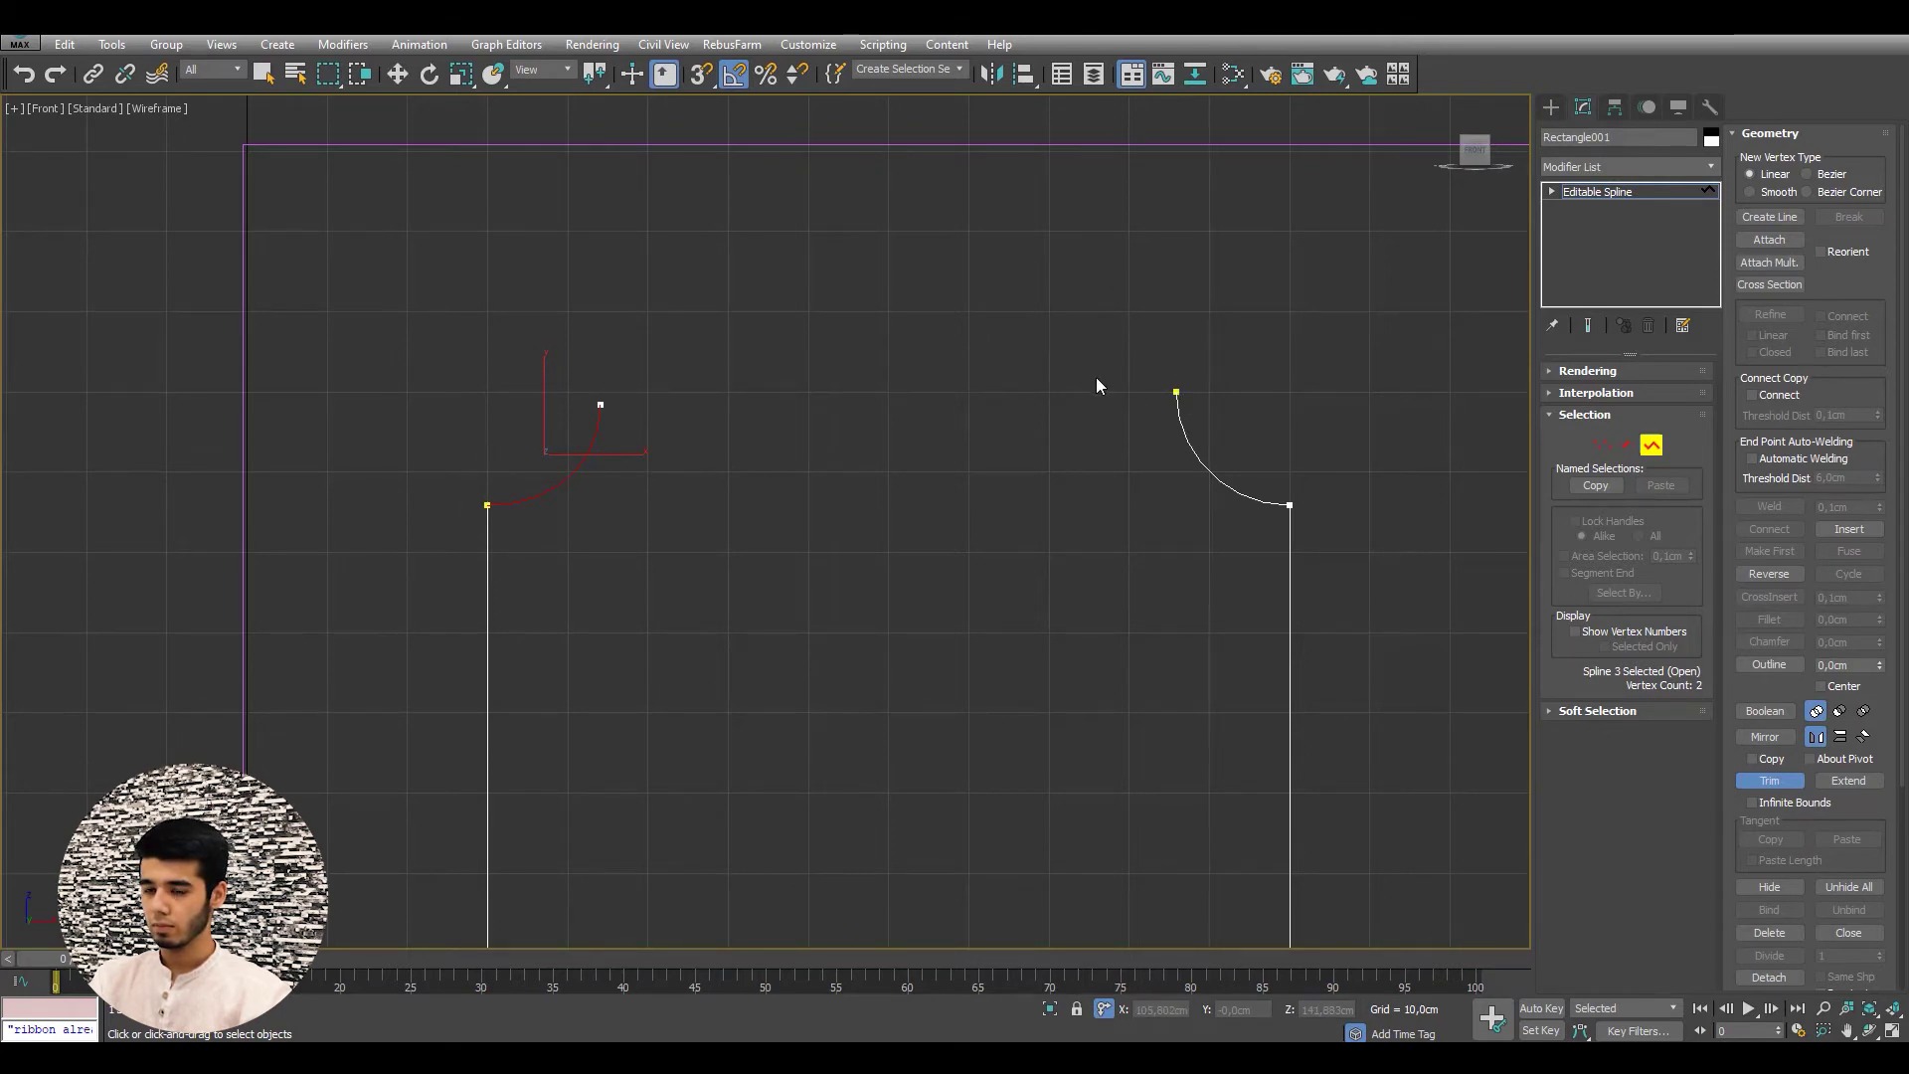
pyautogui.hotkey('ctrl', 'z')
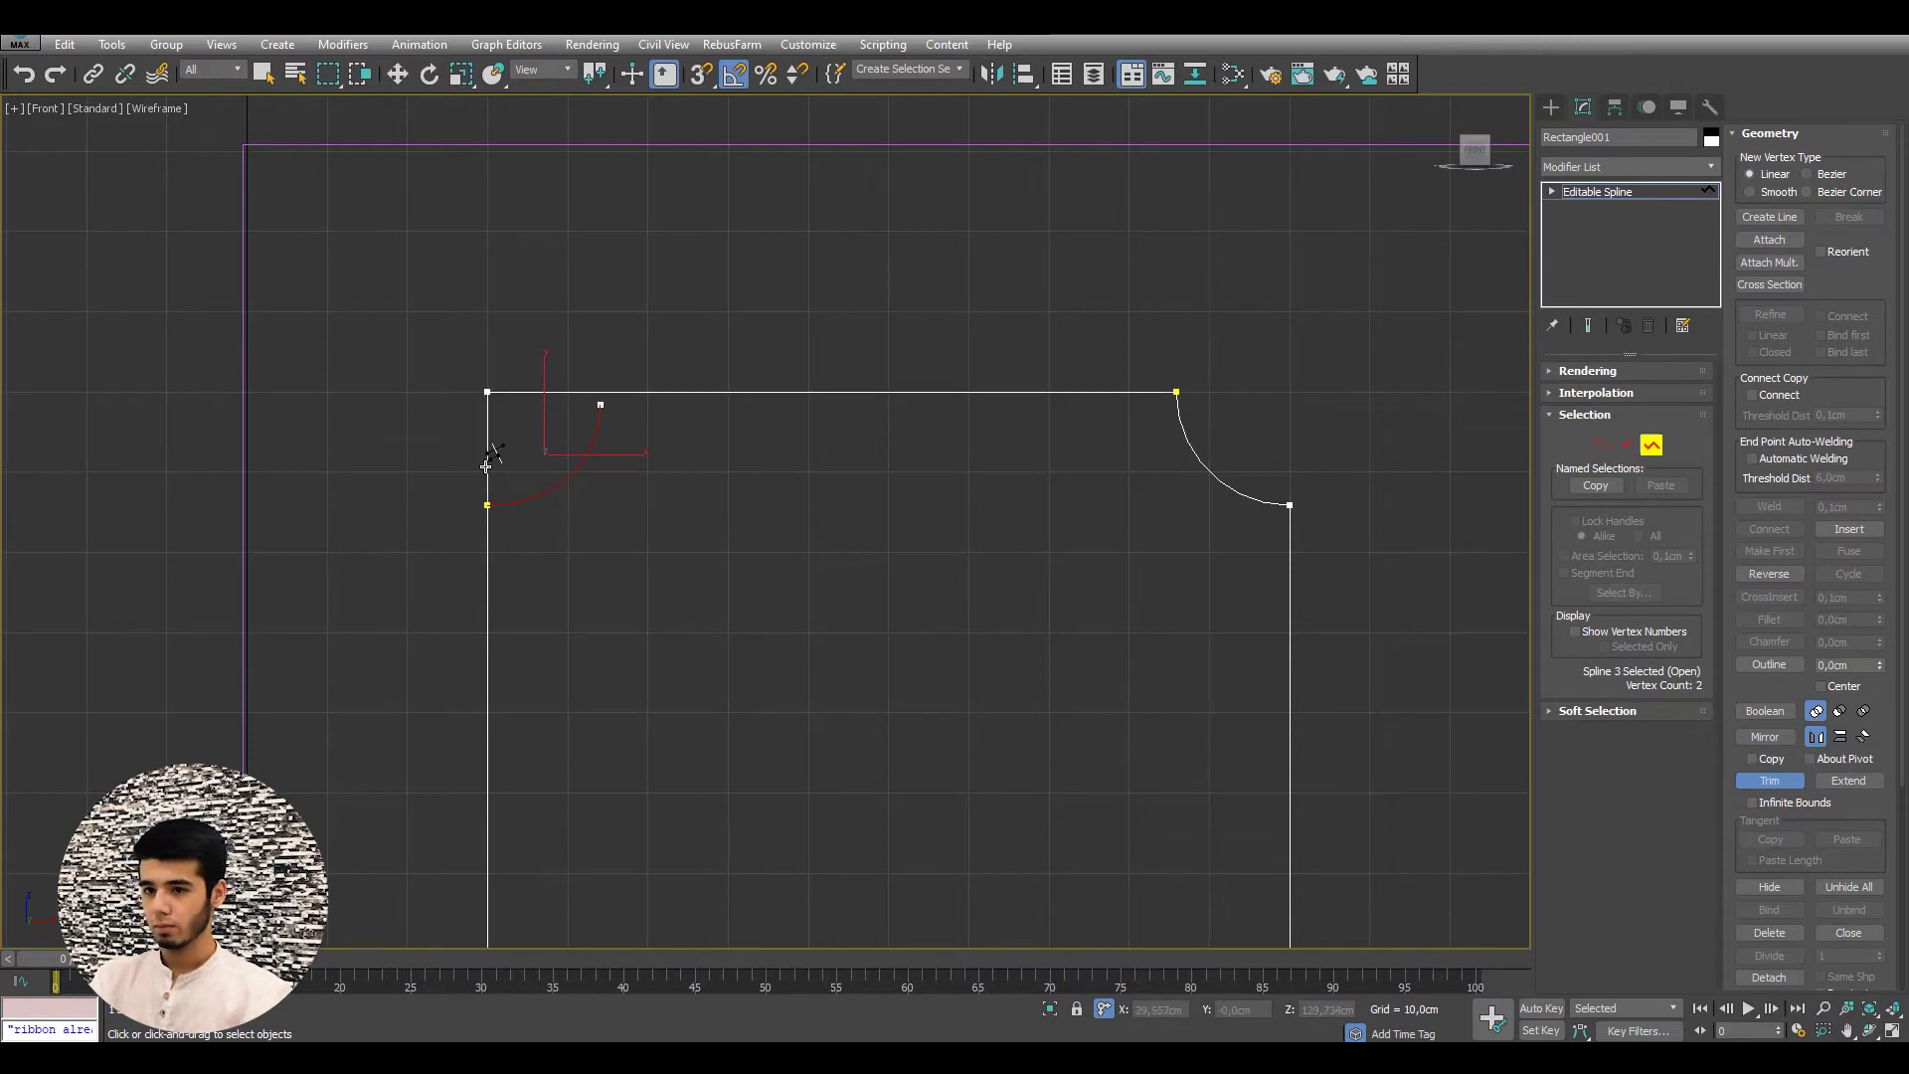
# - Move the top-left arc's top endpoint below the rectangle's top line
pyautogui.press('w')
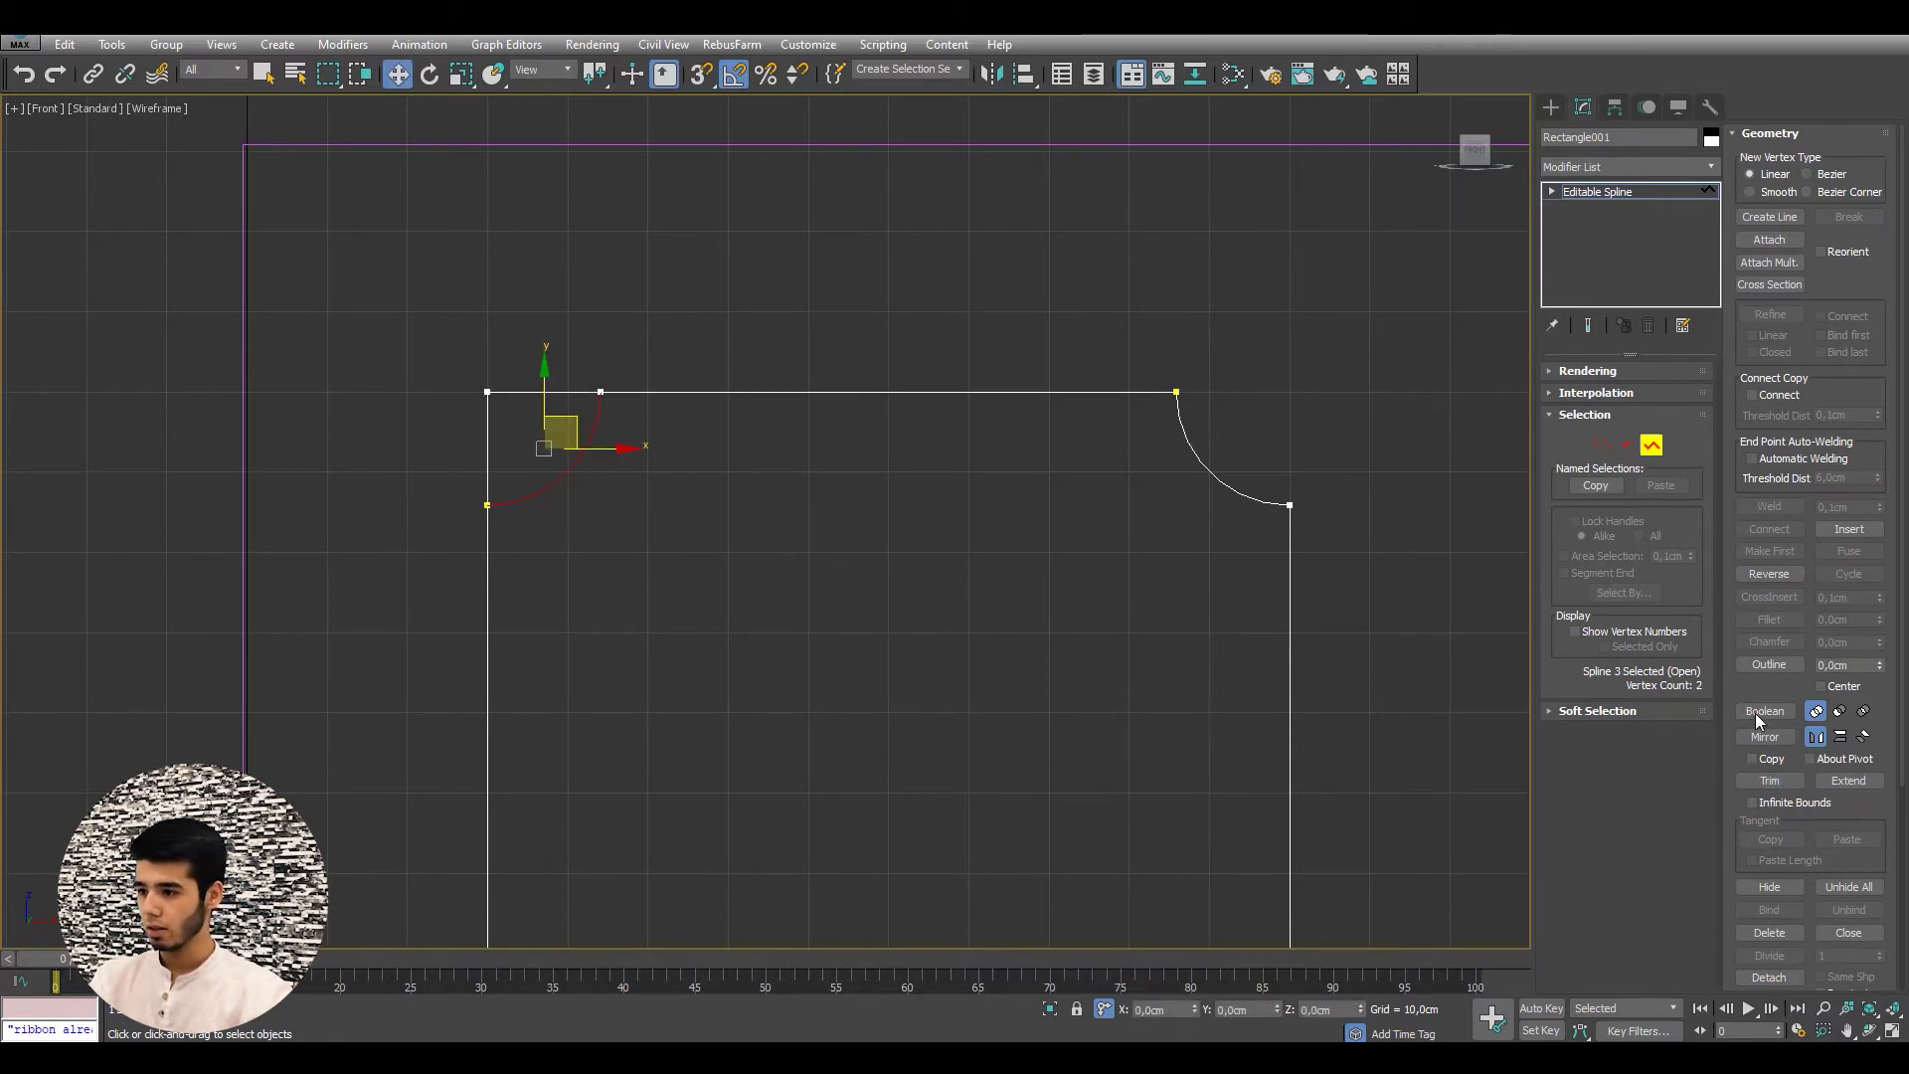
pyautogui.click(1769, 782)
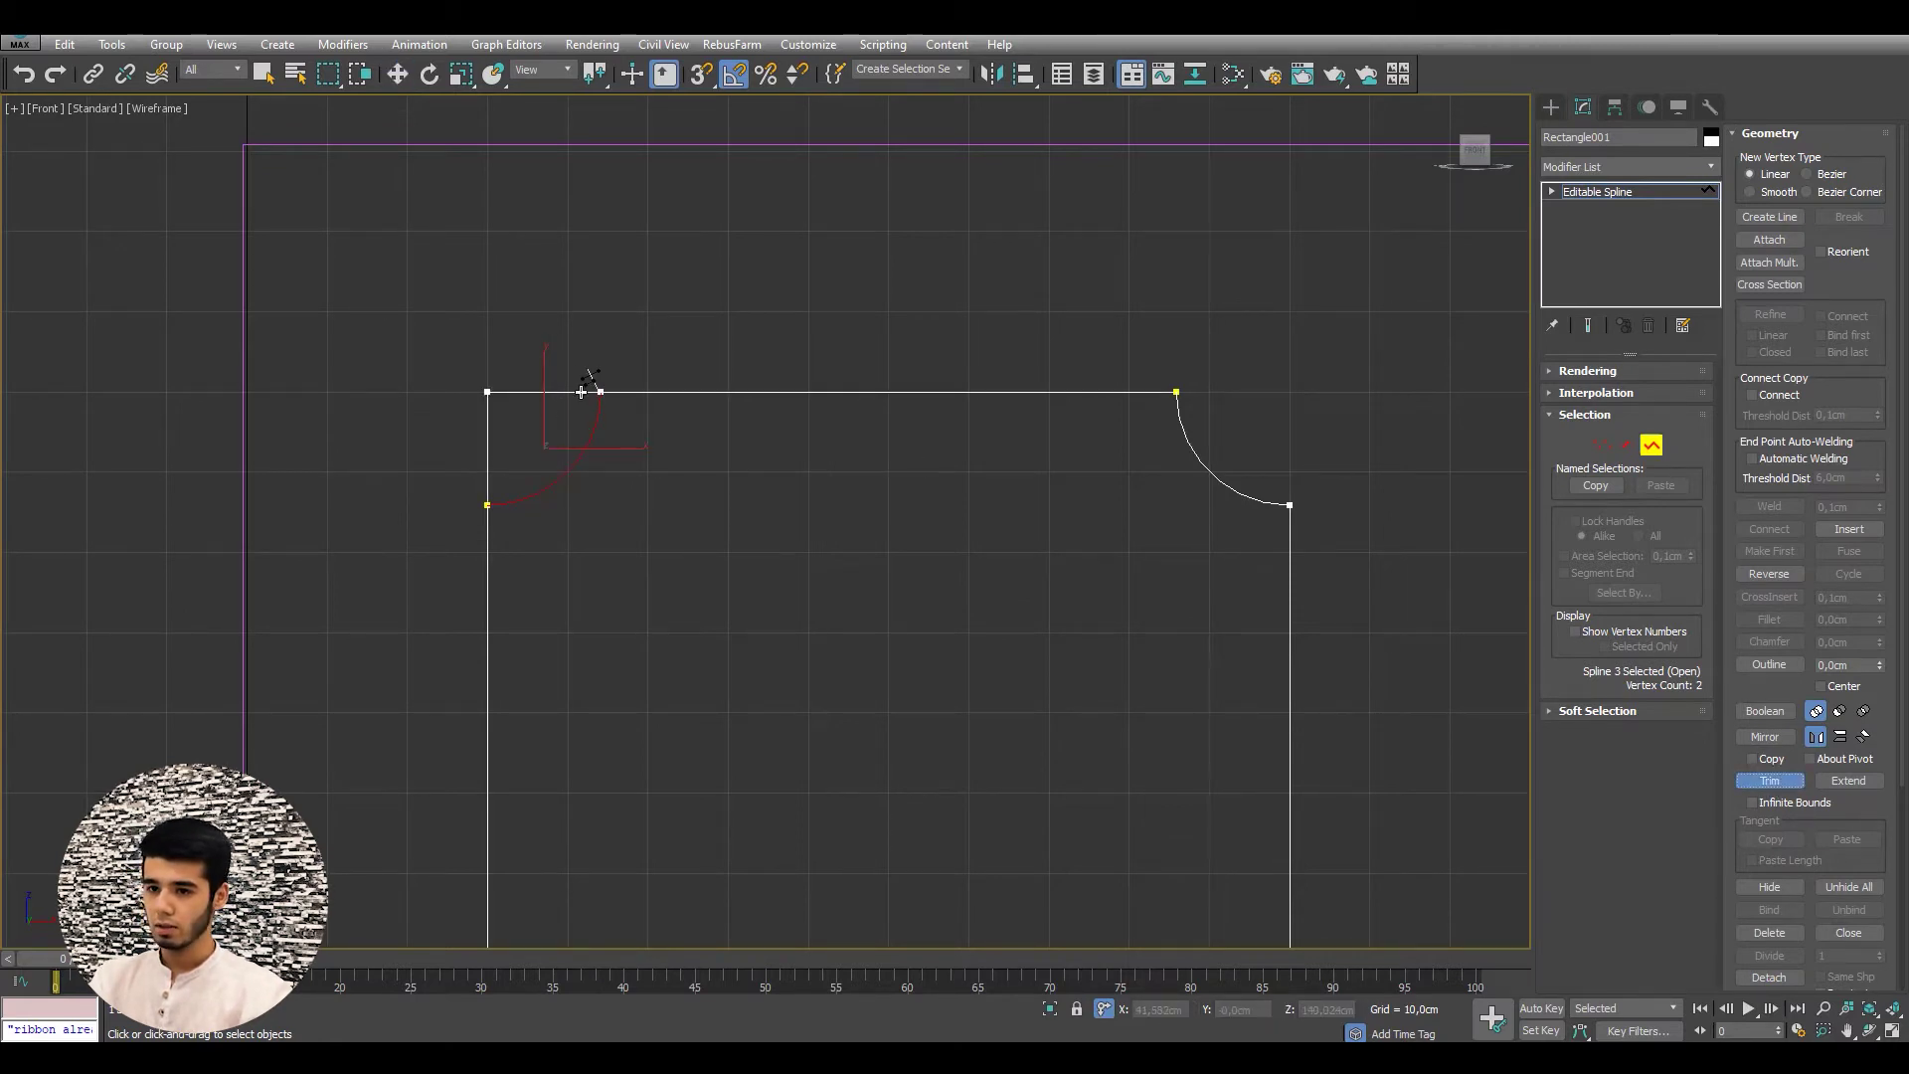
pyautogui.moveTo(582, 391); pyautogui.dragTo(810, 364, button='middle')
pyautogui.scroll(2, 811, 365)
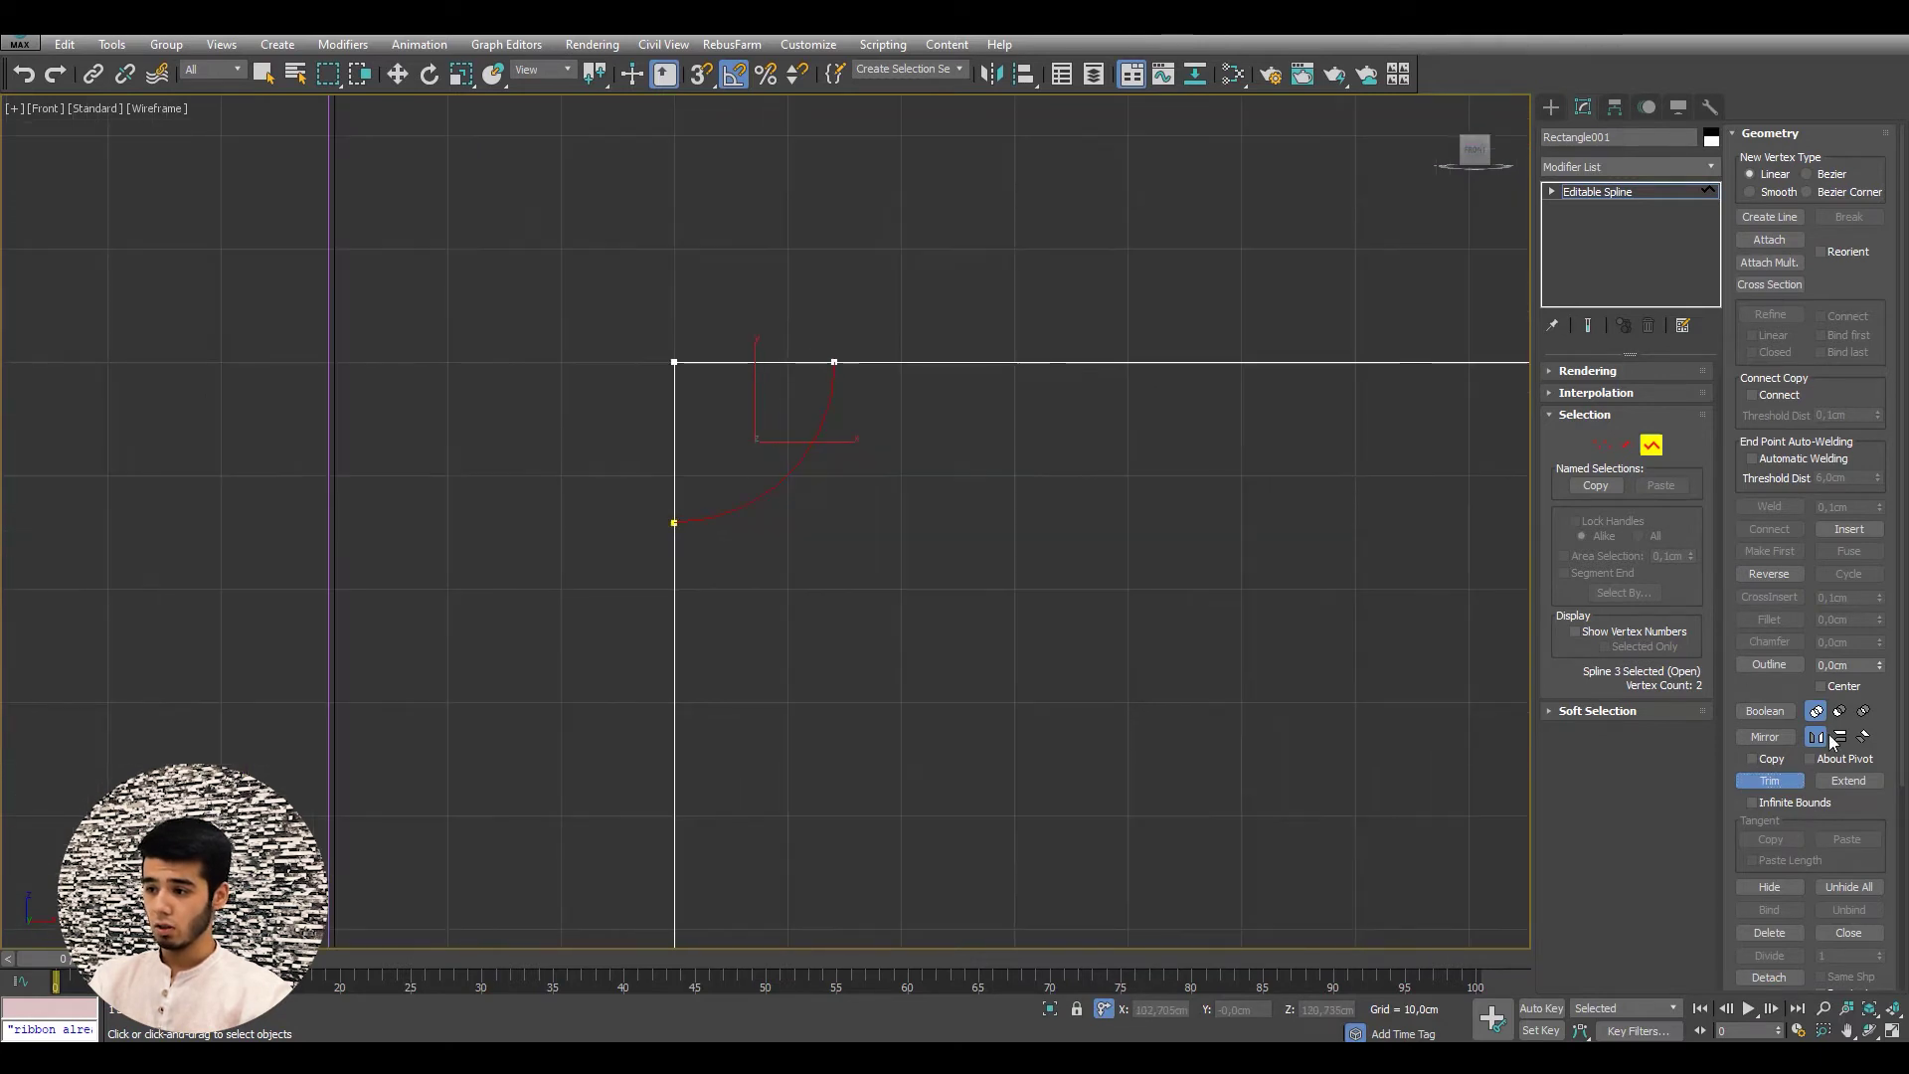
pyautogui.click(1599, 450)
pyautogui.press('w')
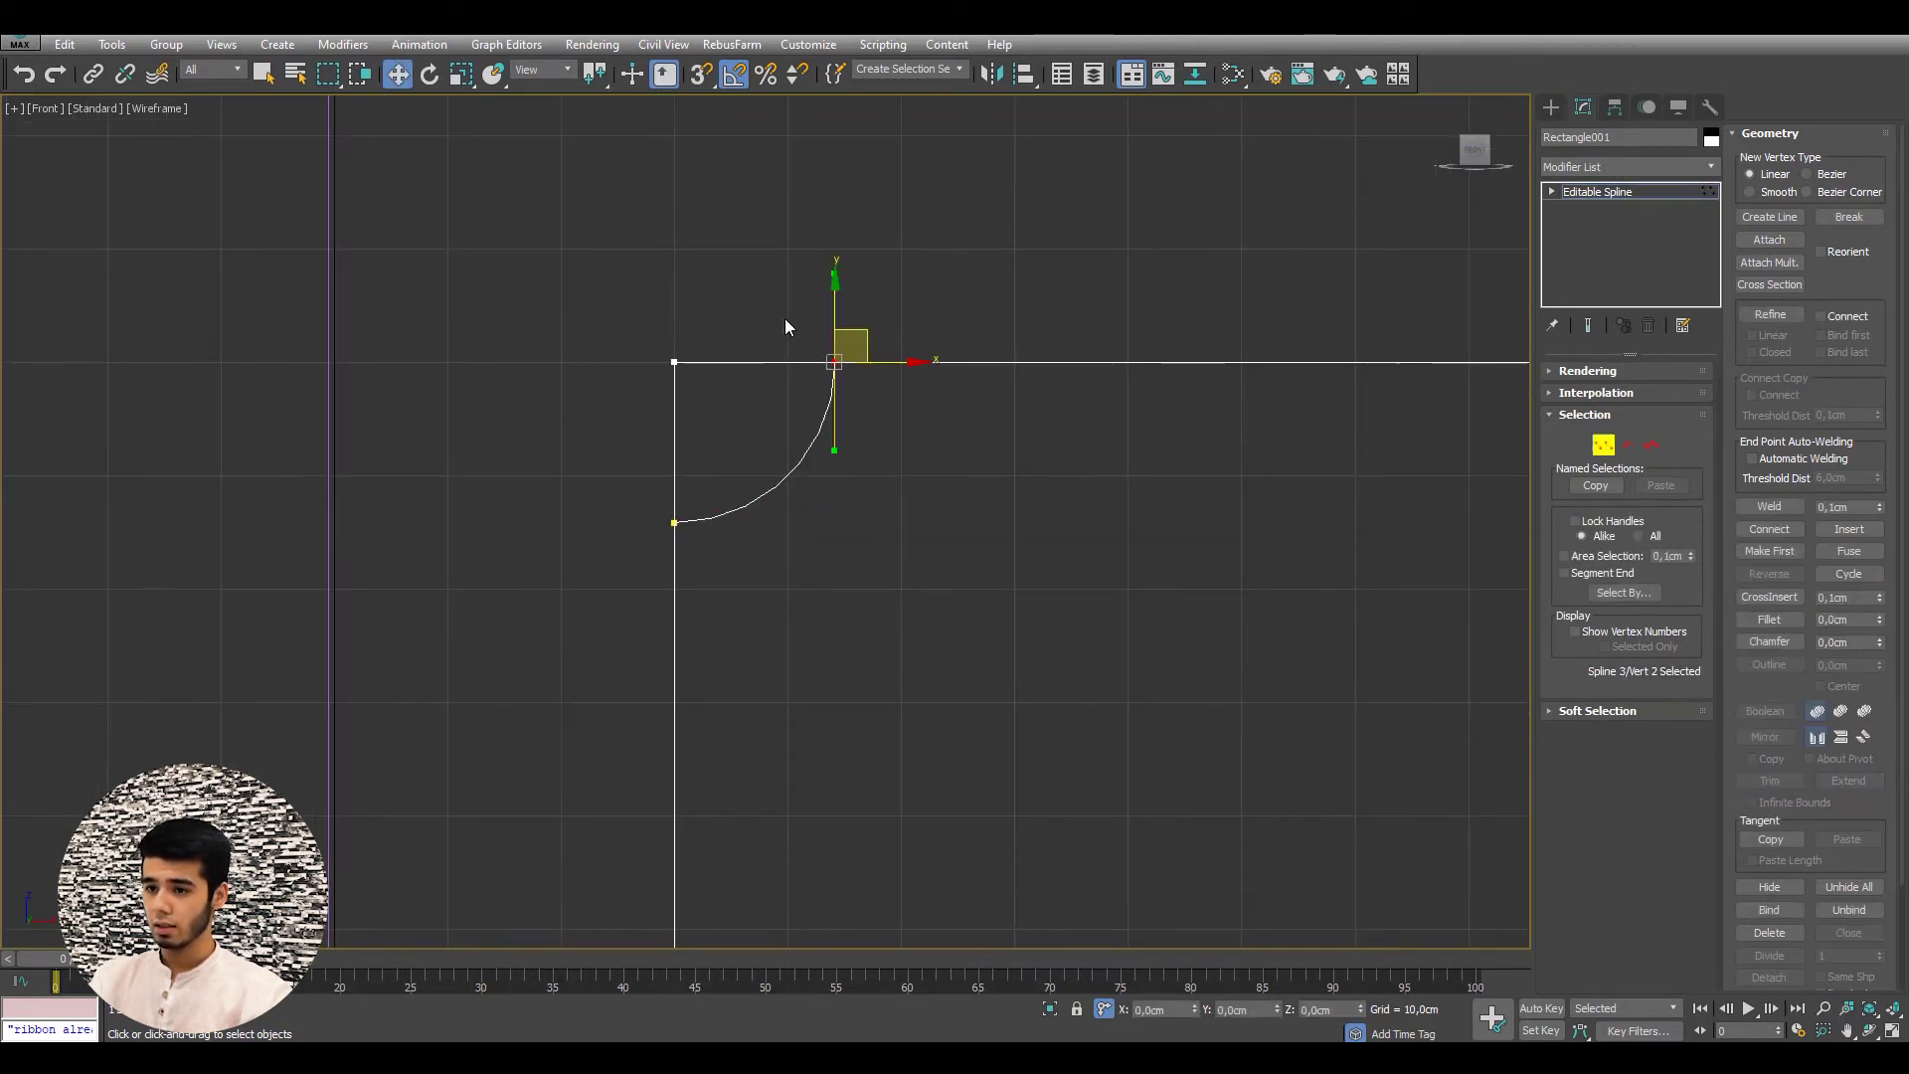
pyautogui.scroll(2, 838, 328)
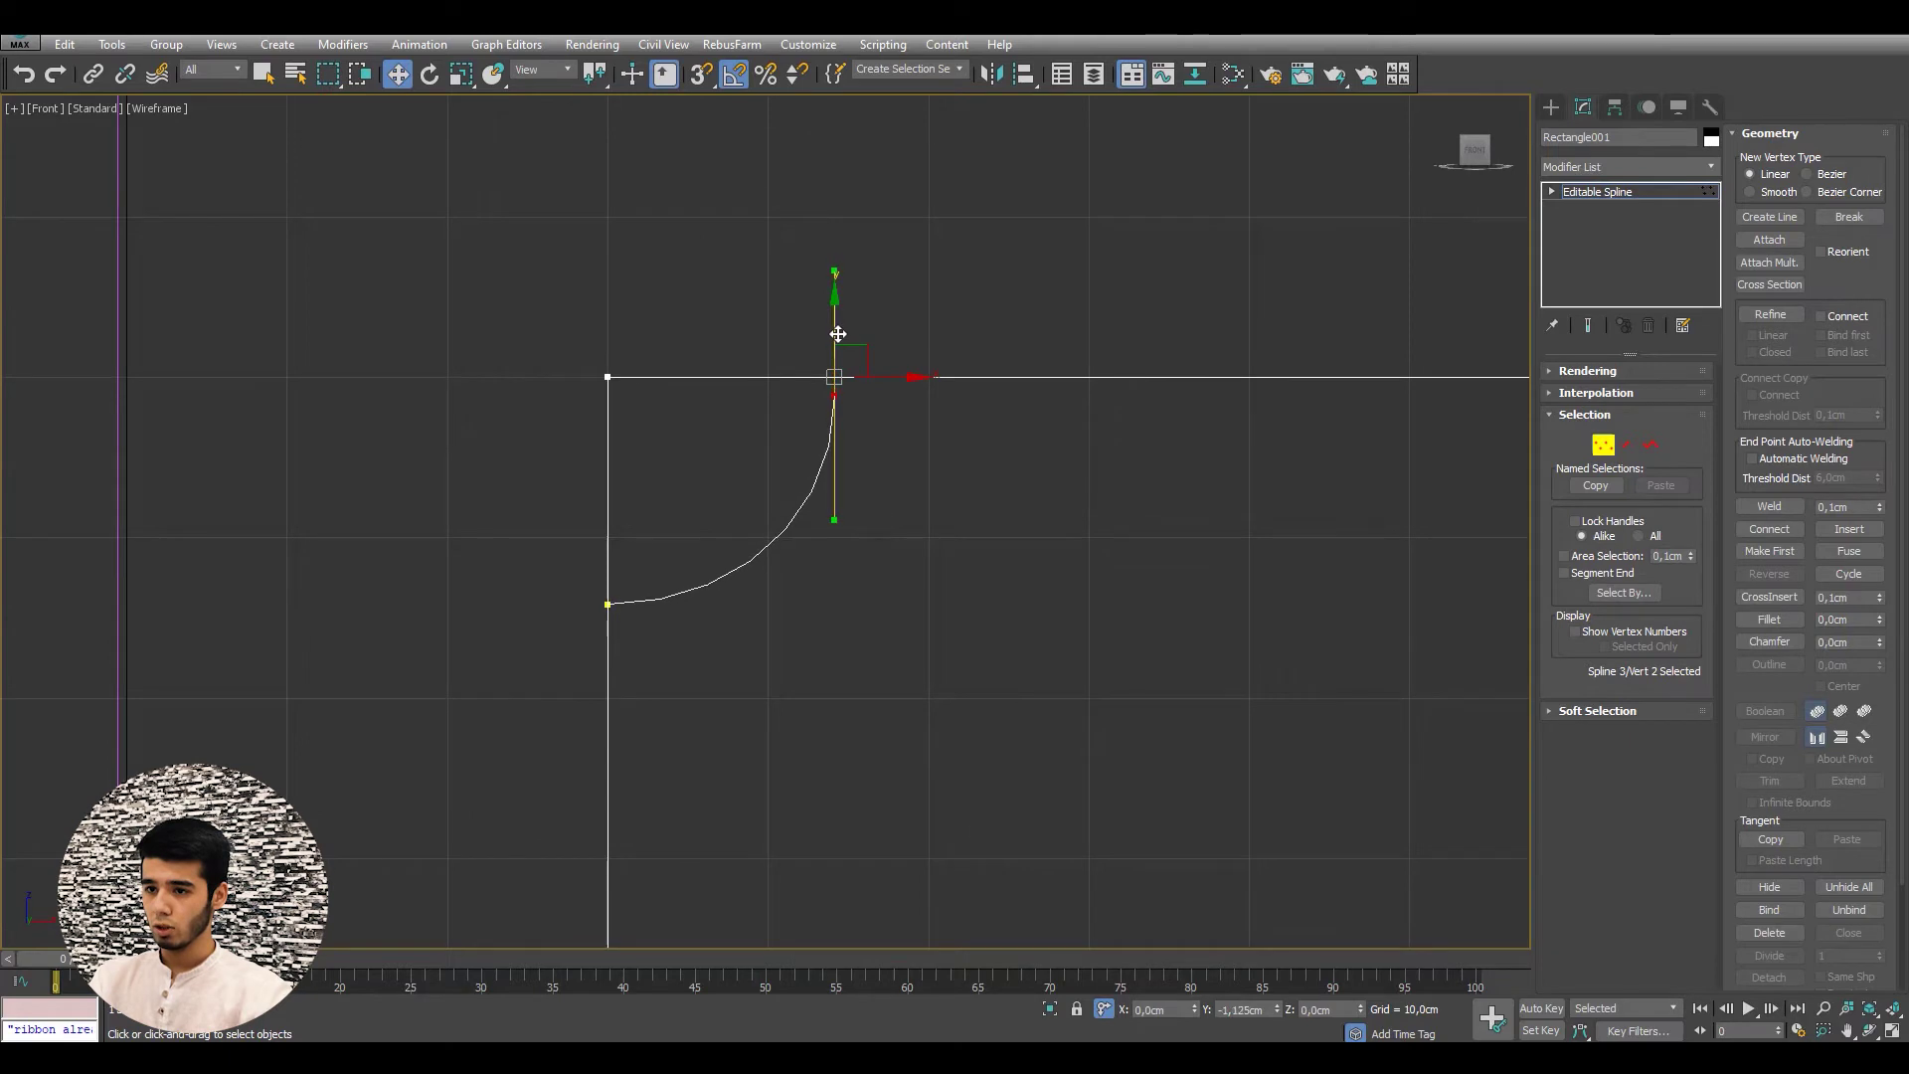
pyautogui.moveTo(837, 329); pyautogui.dragTo(837, 348)
pyautogui.click(961, 301)
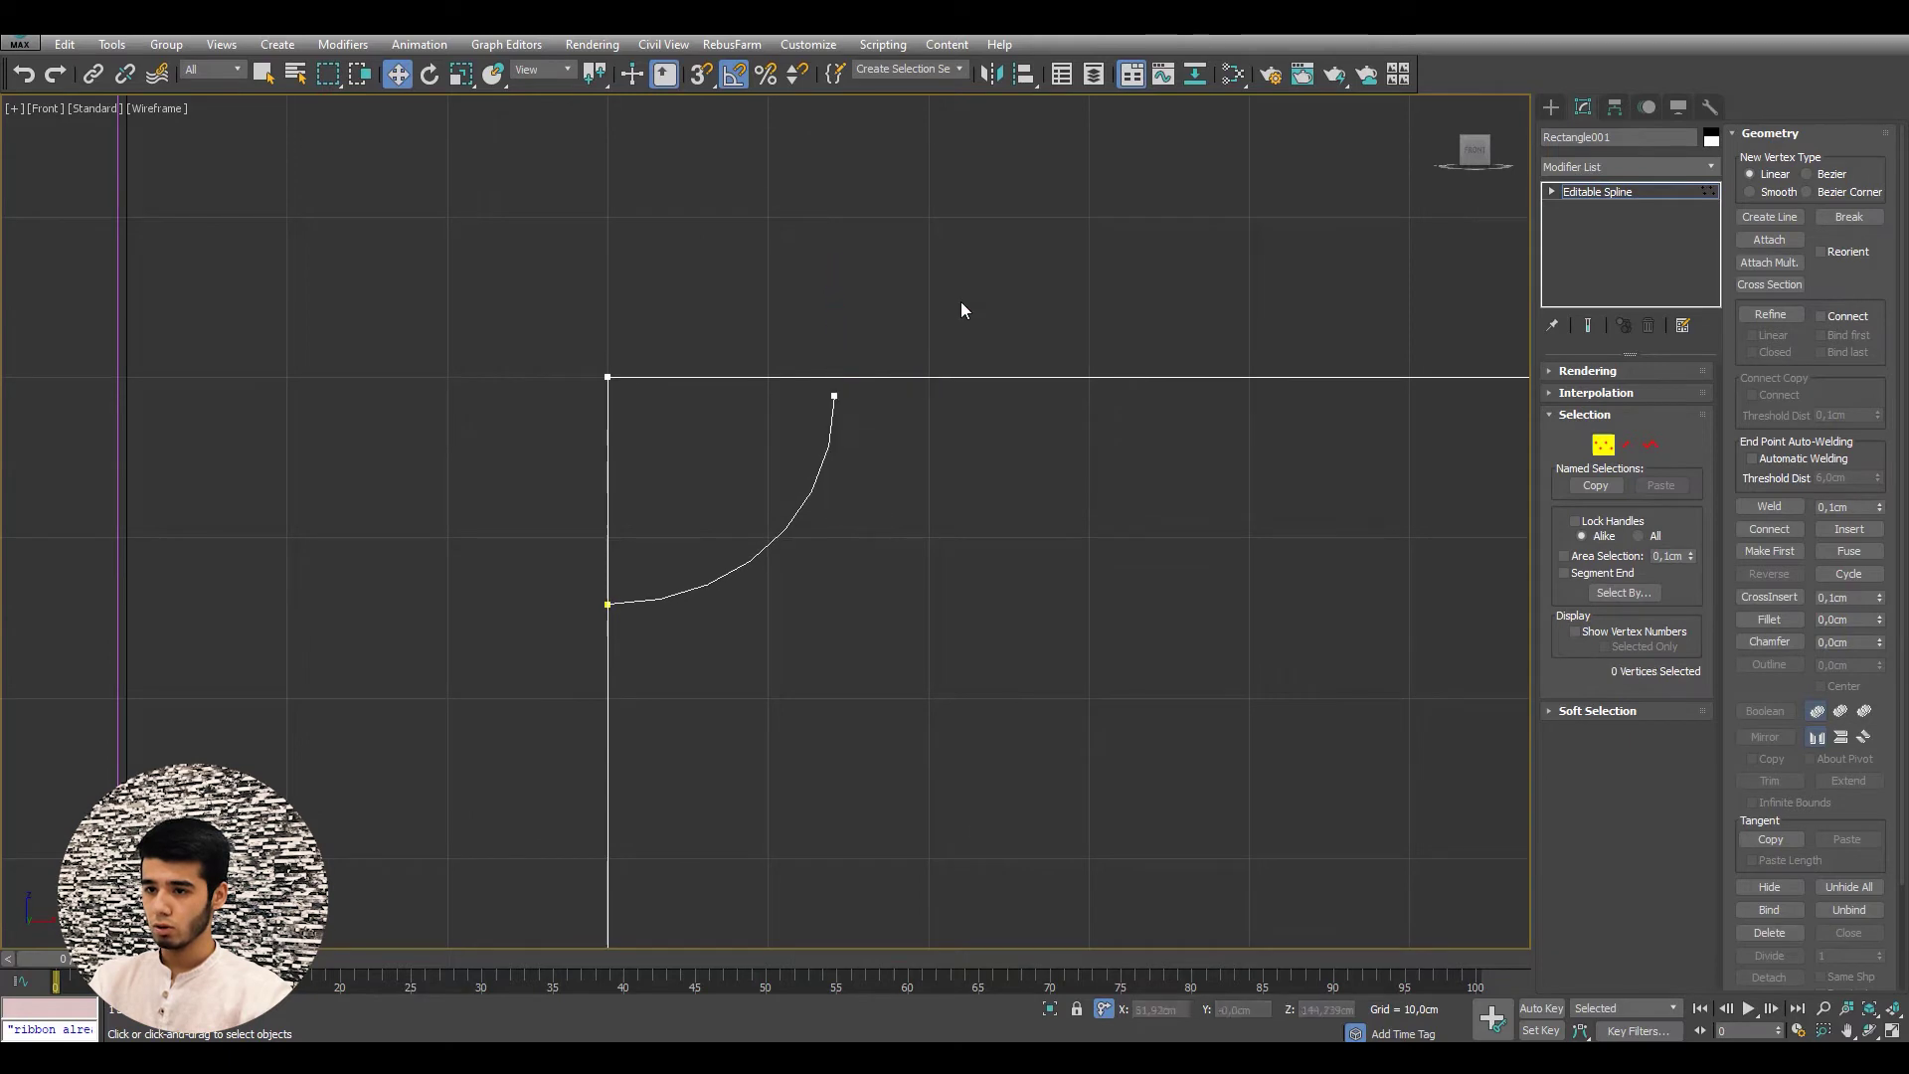
# - Extend the top-left arc's top end up to the rectangle's top line
pyautogui.click(1654, 443)
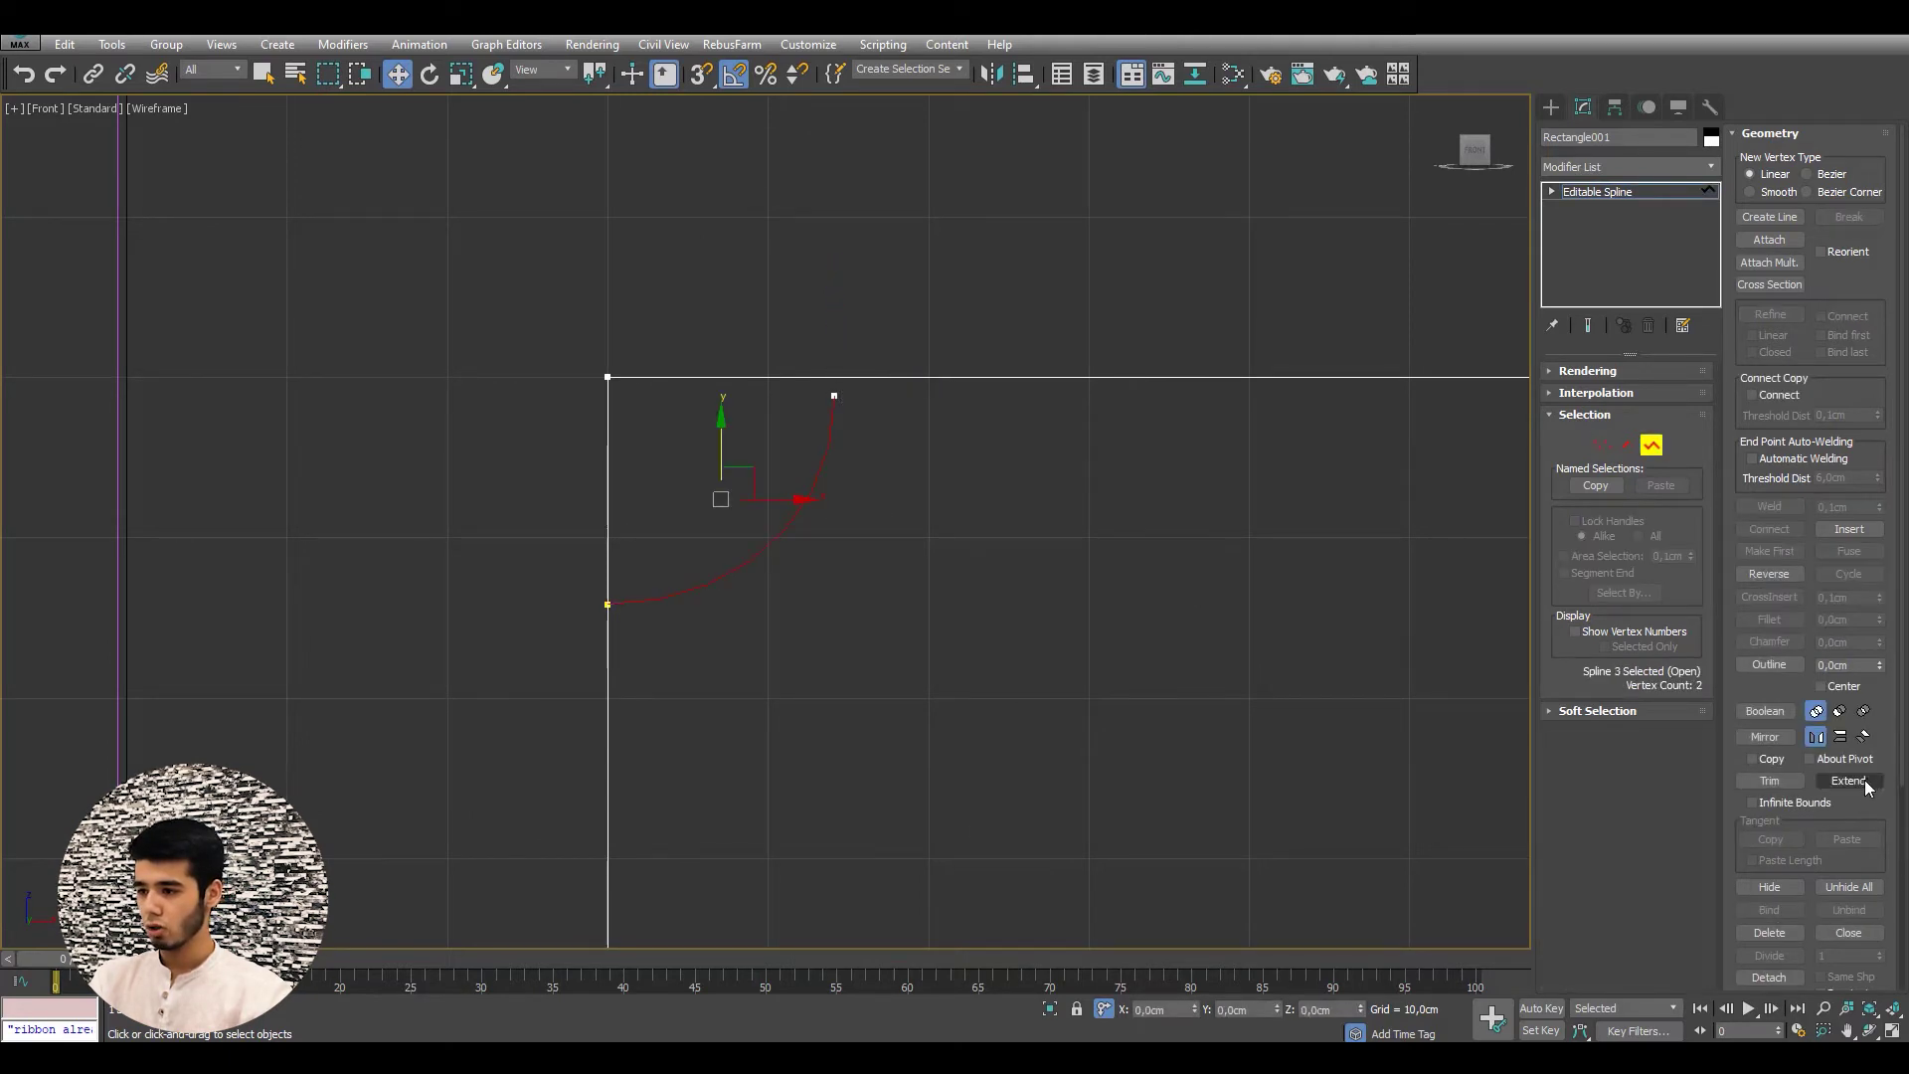
pyautogui.click(1849, 781)
pyautogui.click(835, 398)
pyautogui.scroll(2, 832, 390)
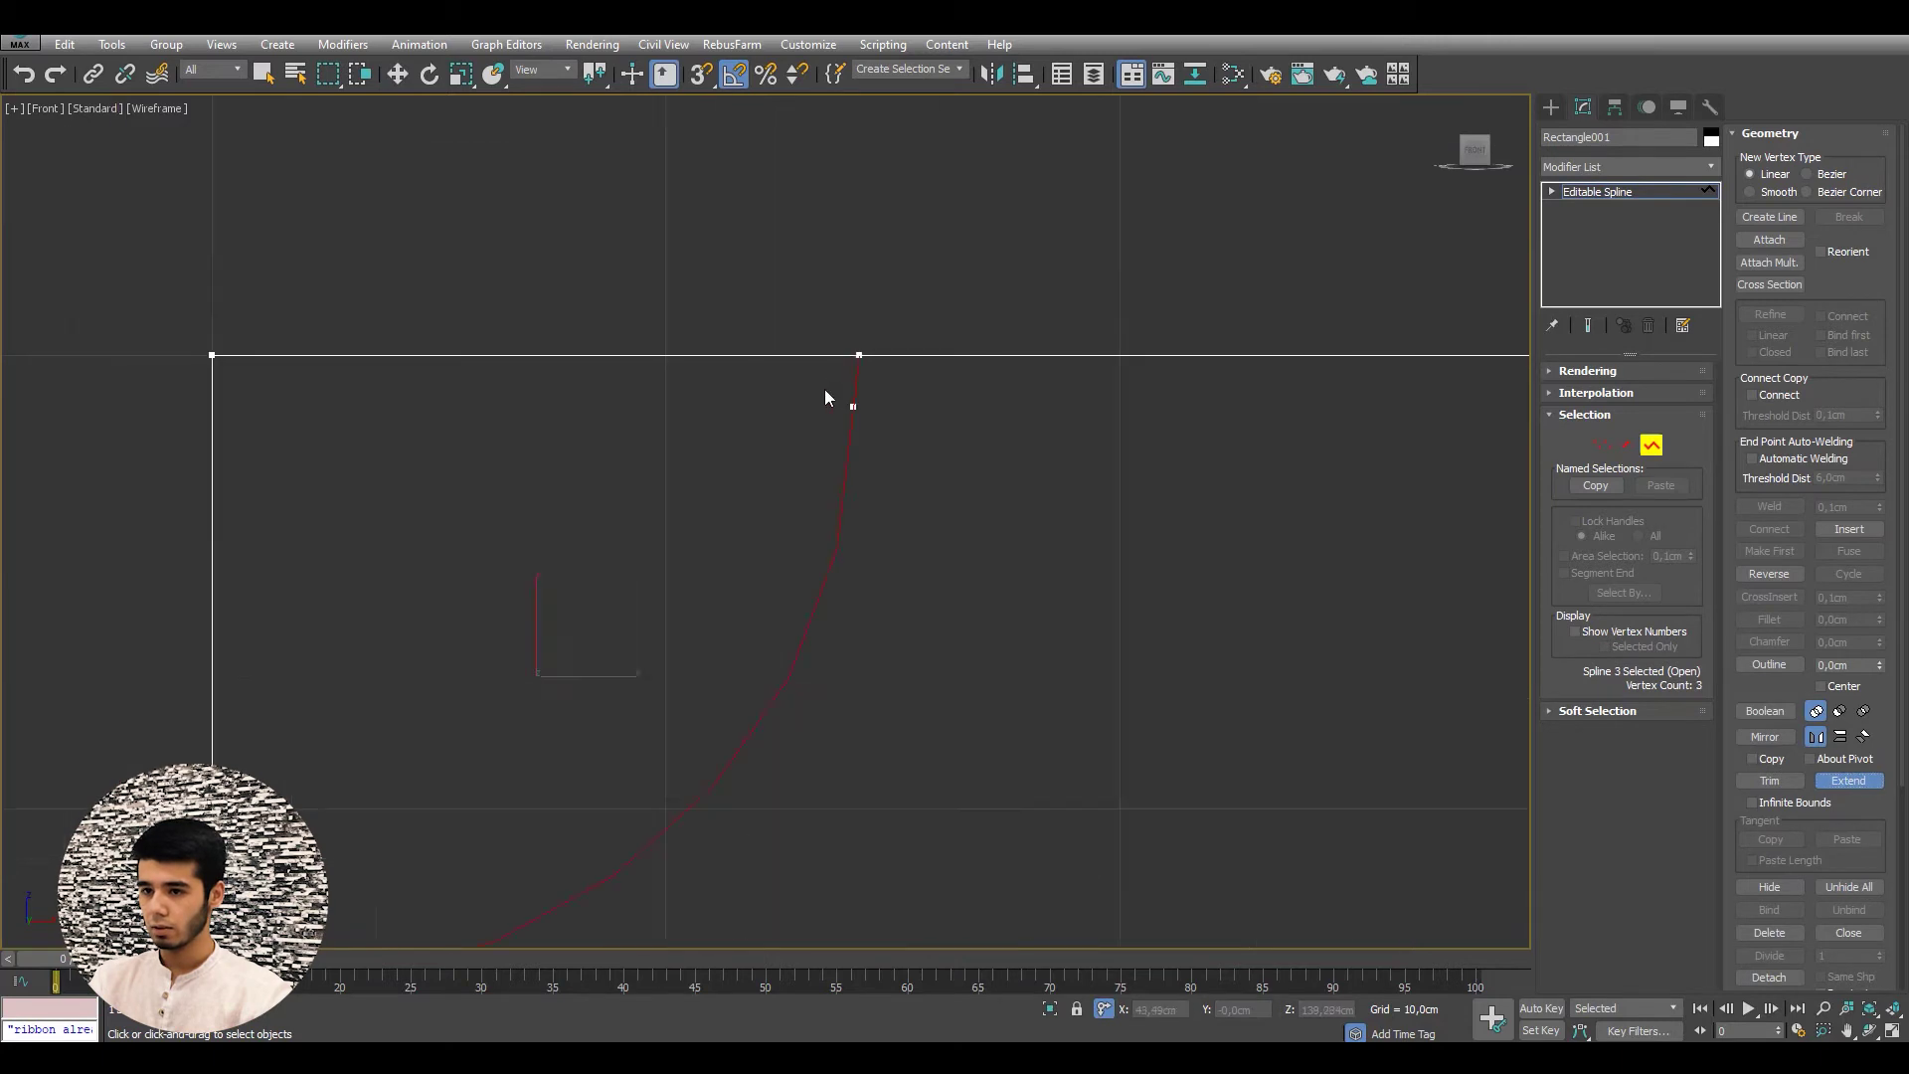
pyautogui.scroll(3, 875, 448)
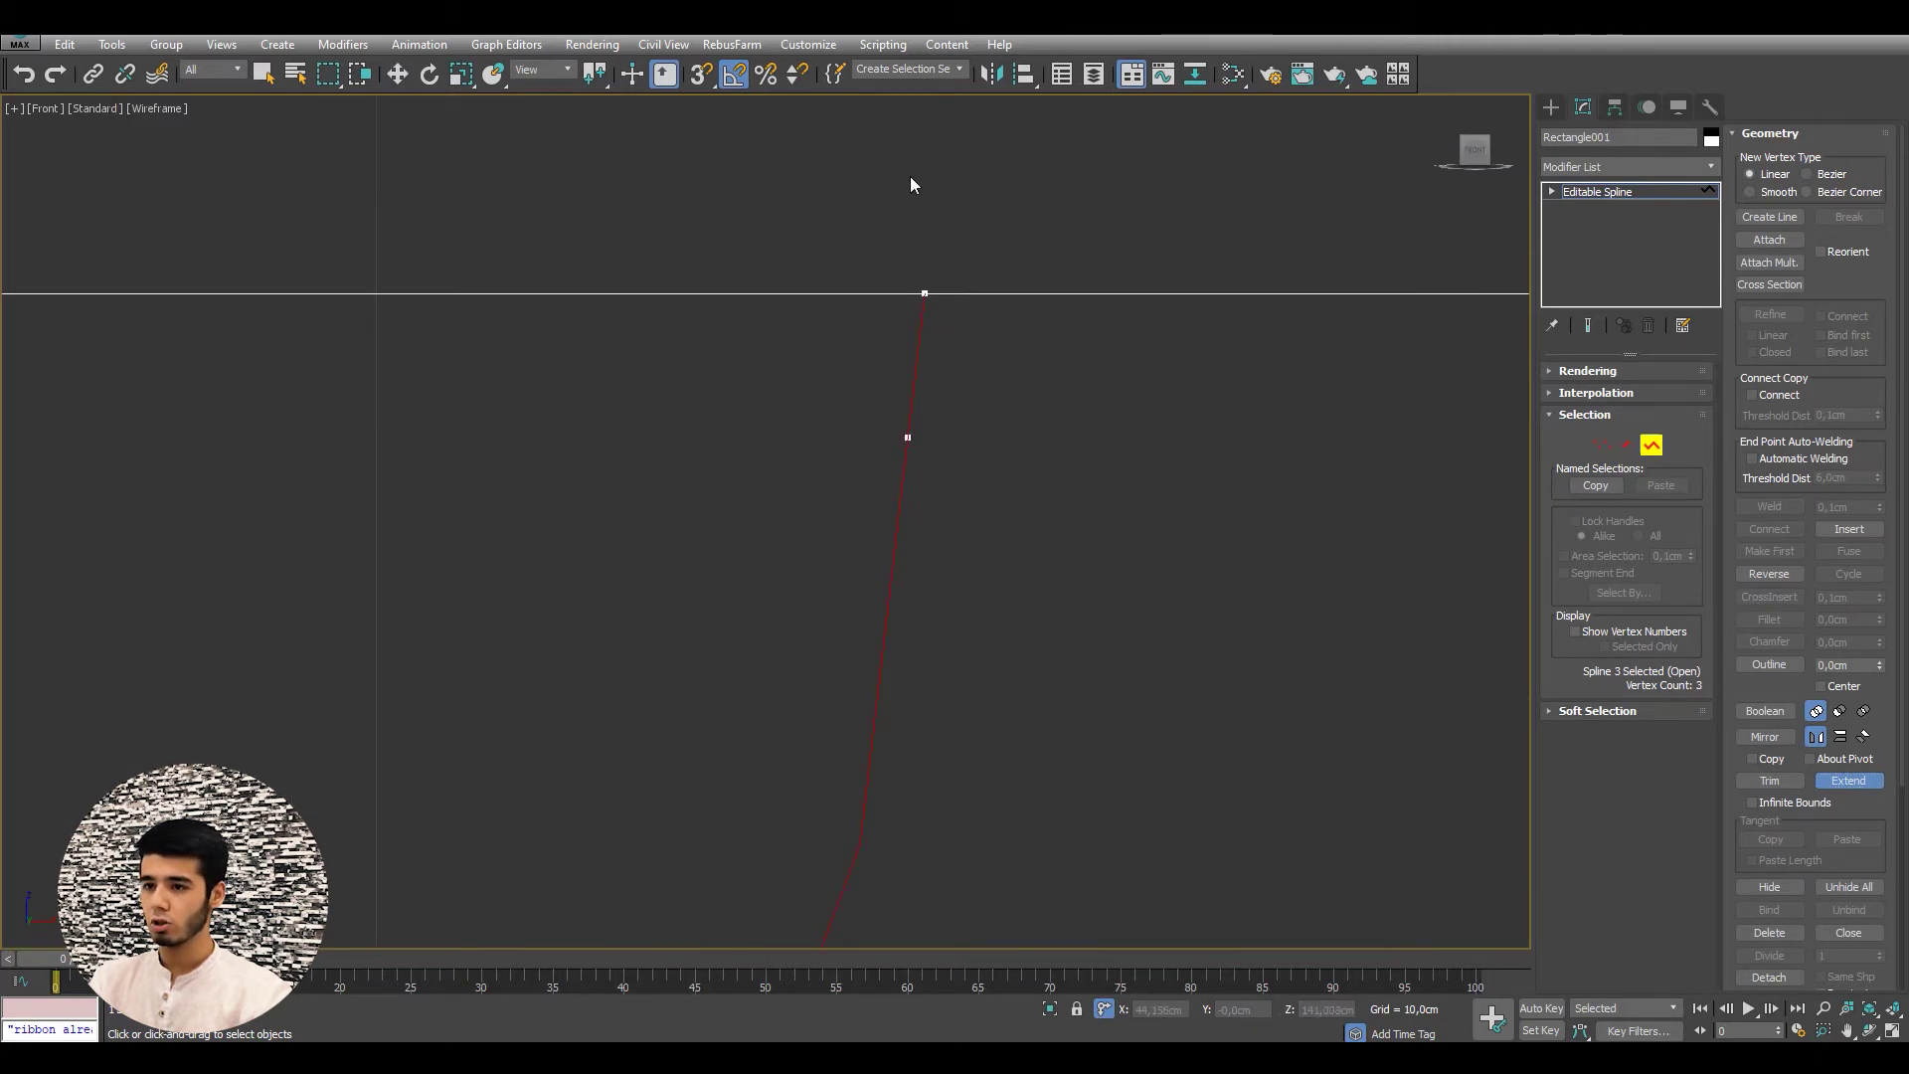
pyautogui.scroll(-5, 1032, 328)
pyautogui.scroll(2, 1038, 356)
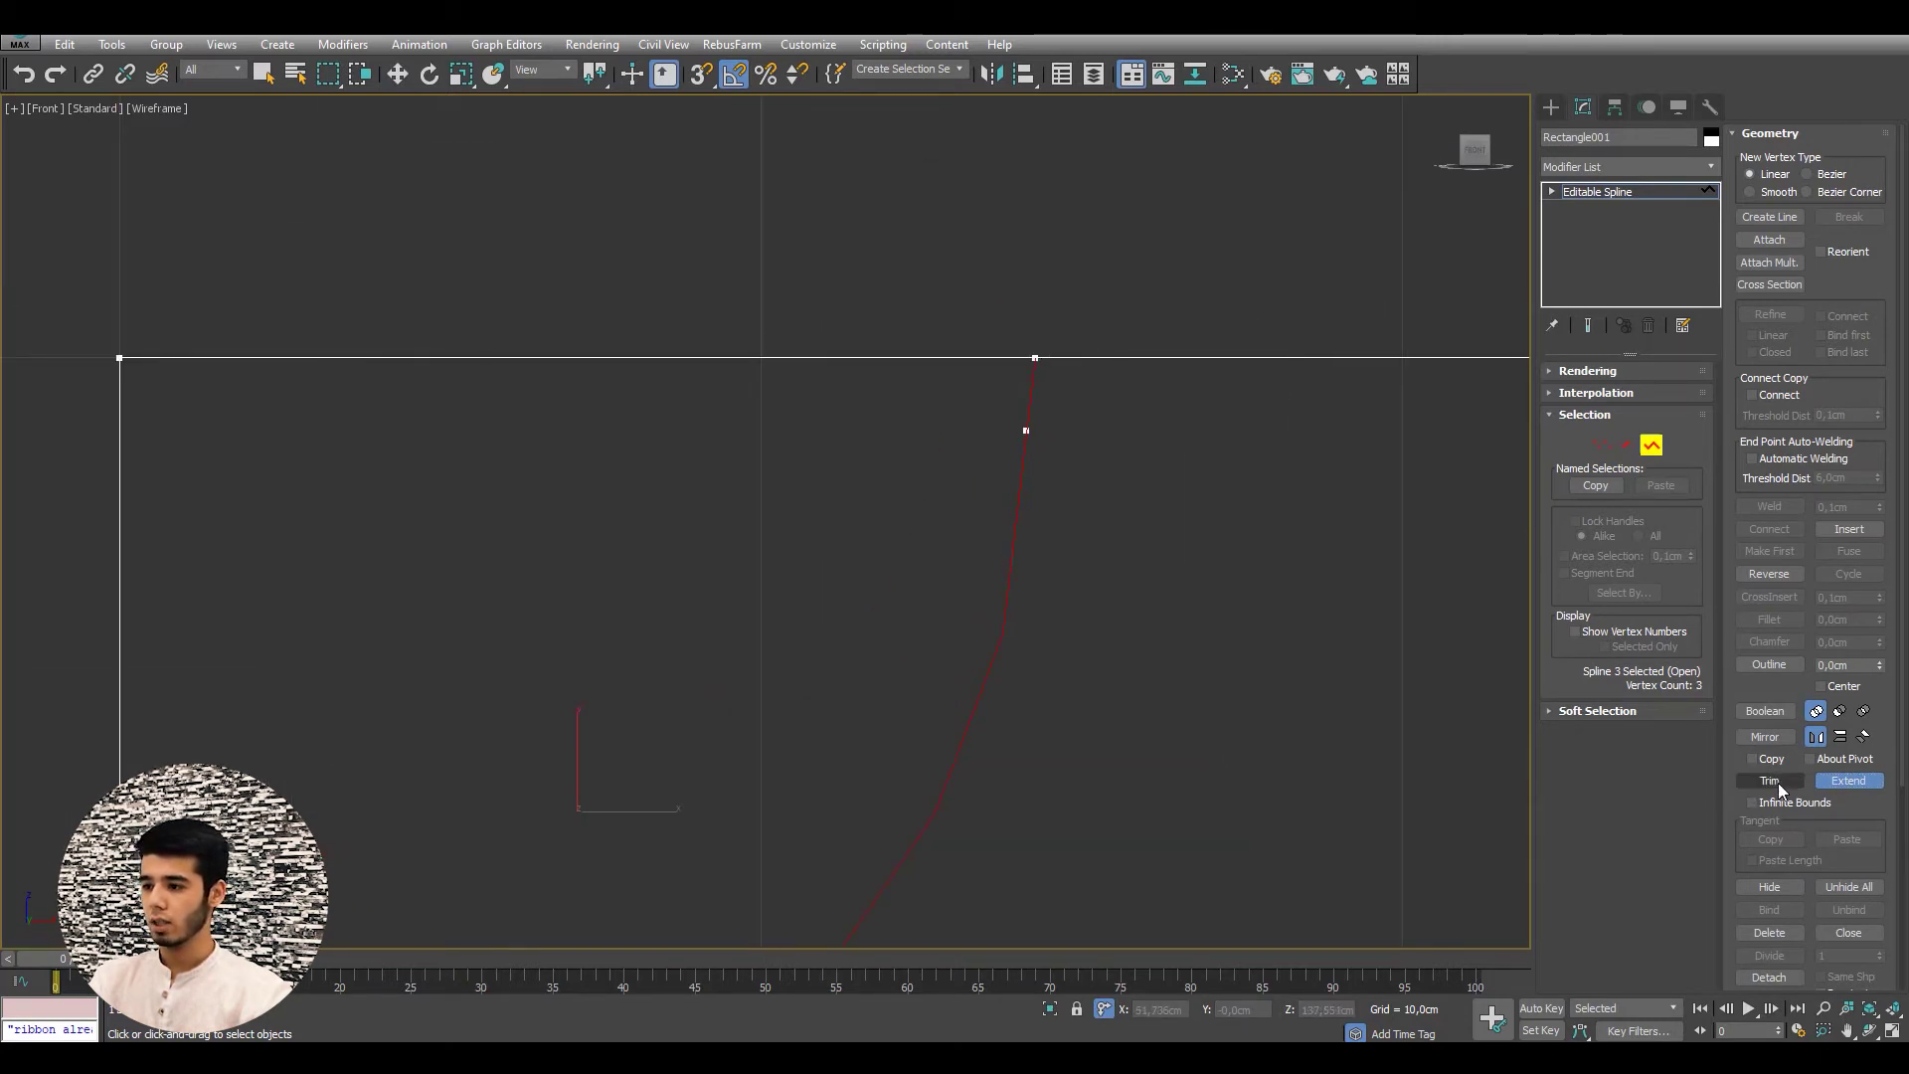
# - Trim the top-left overhang so the arc joins the top line cleanly, undoing one over-trim
pyautogui.click(1770, 780)
pyautogui.click(855, 358)
pyautogui.scroll(-4, 955, 298)
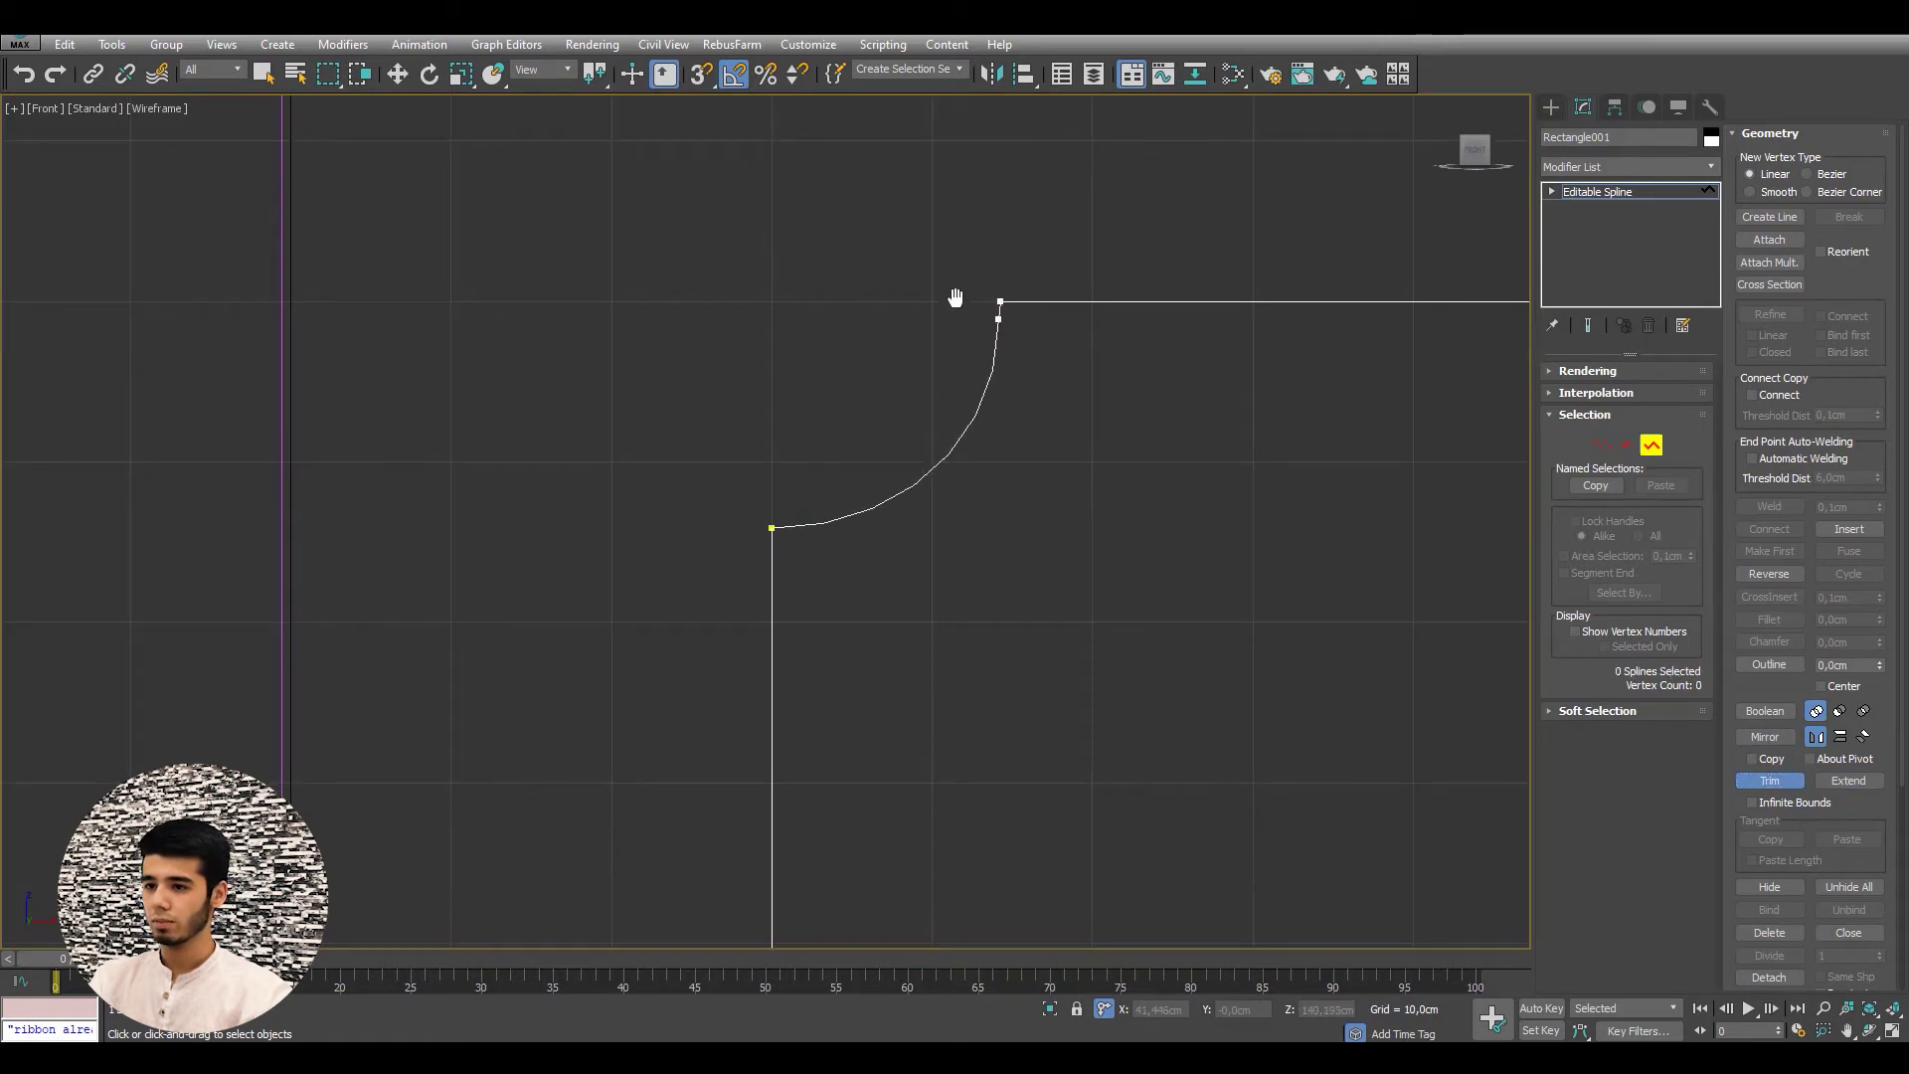
pyautogui.hotkey('ctrl', 'z')
pyautogui.rightClick(956, 298)
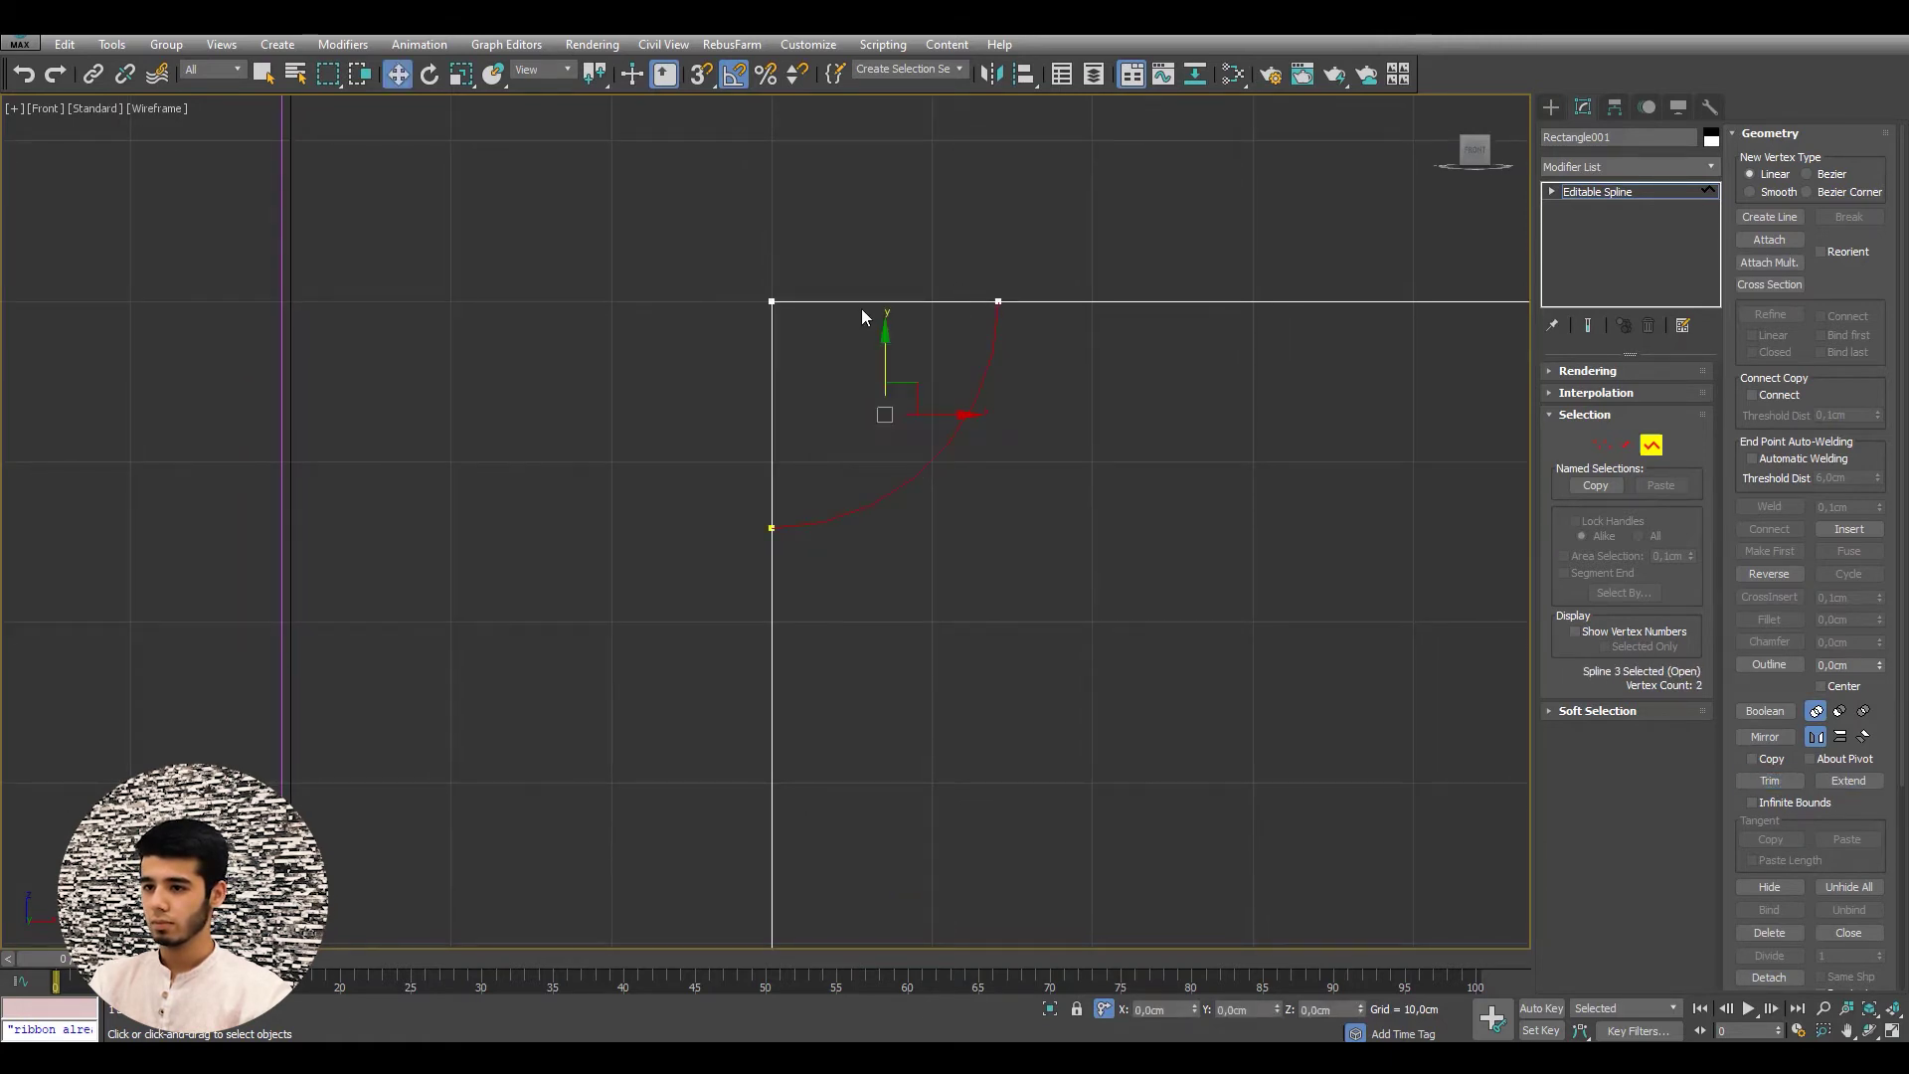
pyautogui.scroll(-3, 412, 434)
pyautogui.click(1774, 779)
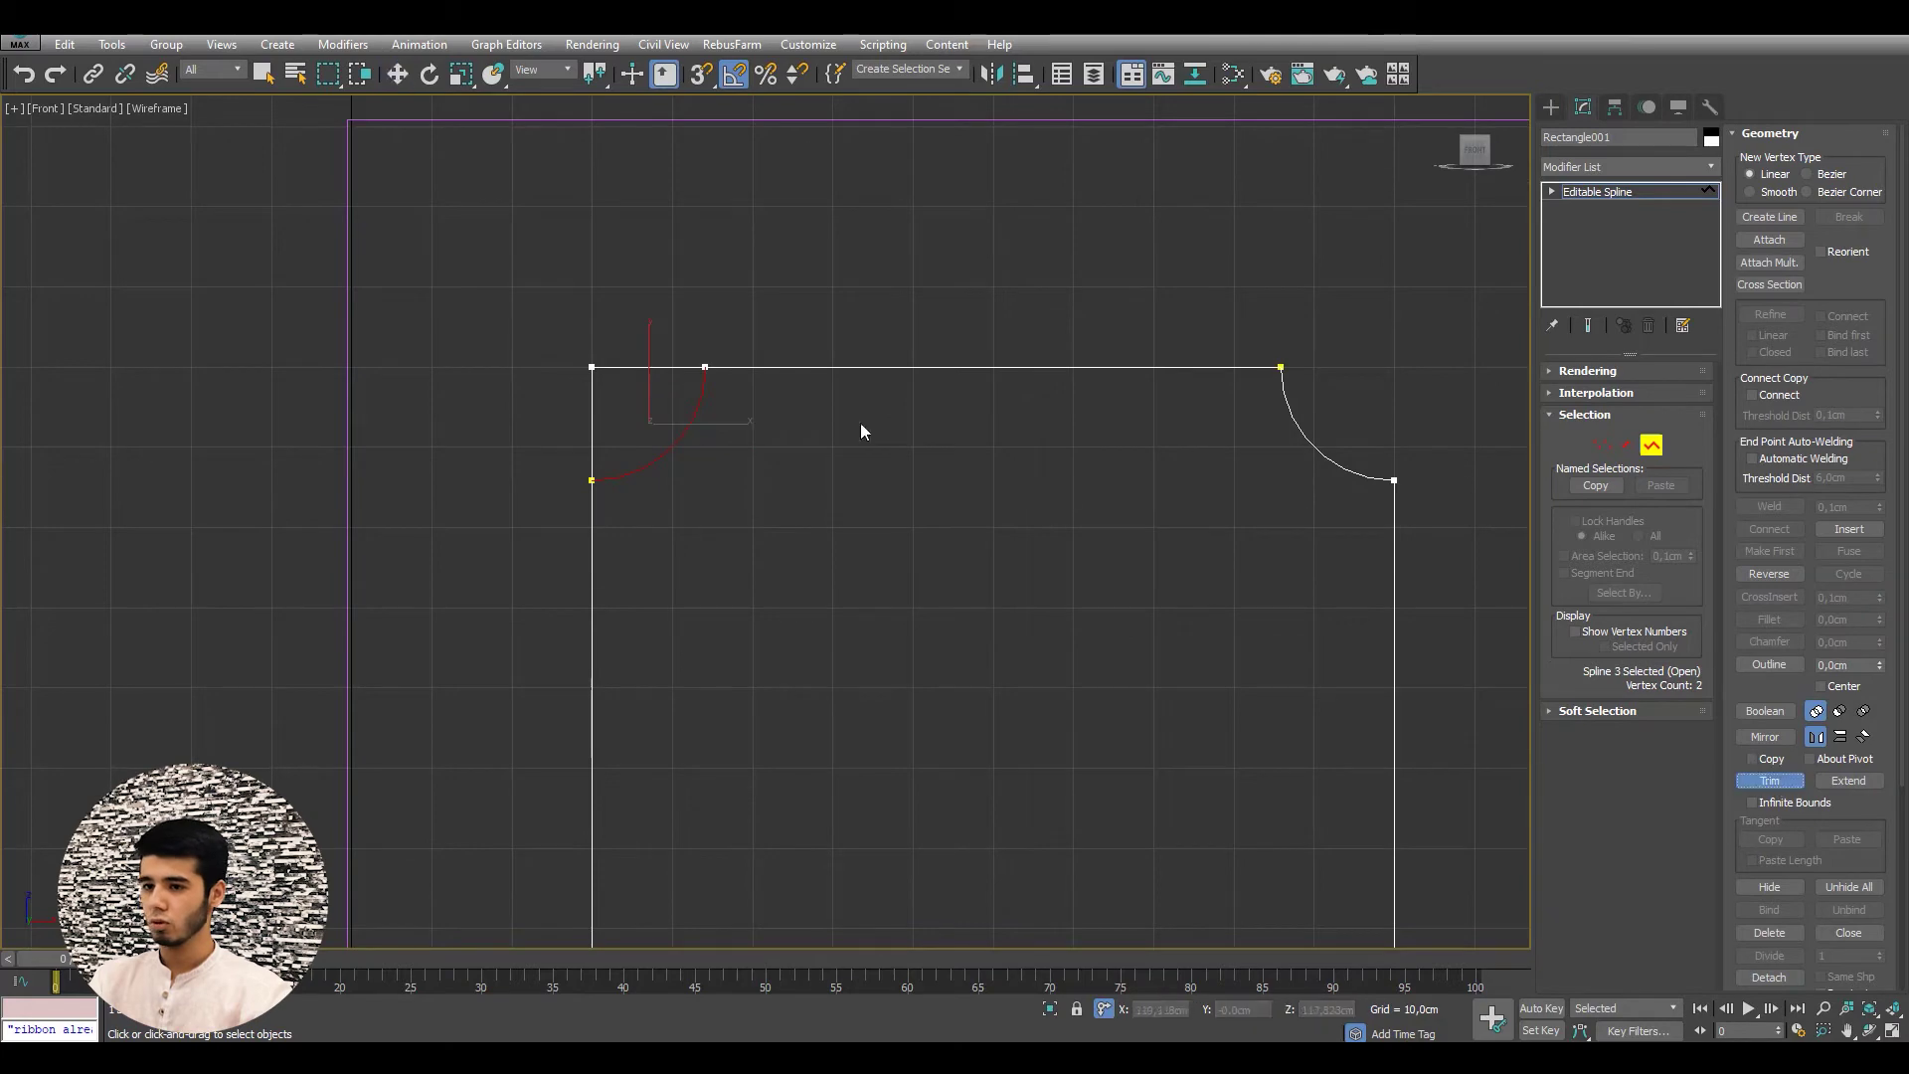
pyautogui.click(671, 368)
pyautogui.scroll(-3, 681, 364)
# - Trim the bottom-right corner overhang and finish trimming
pyautogui.scroll(1, 666, 555)
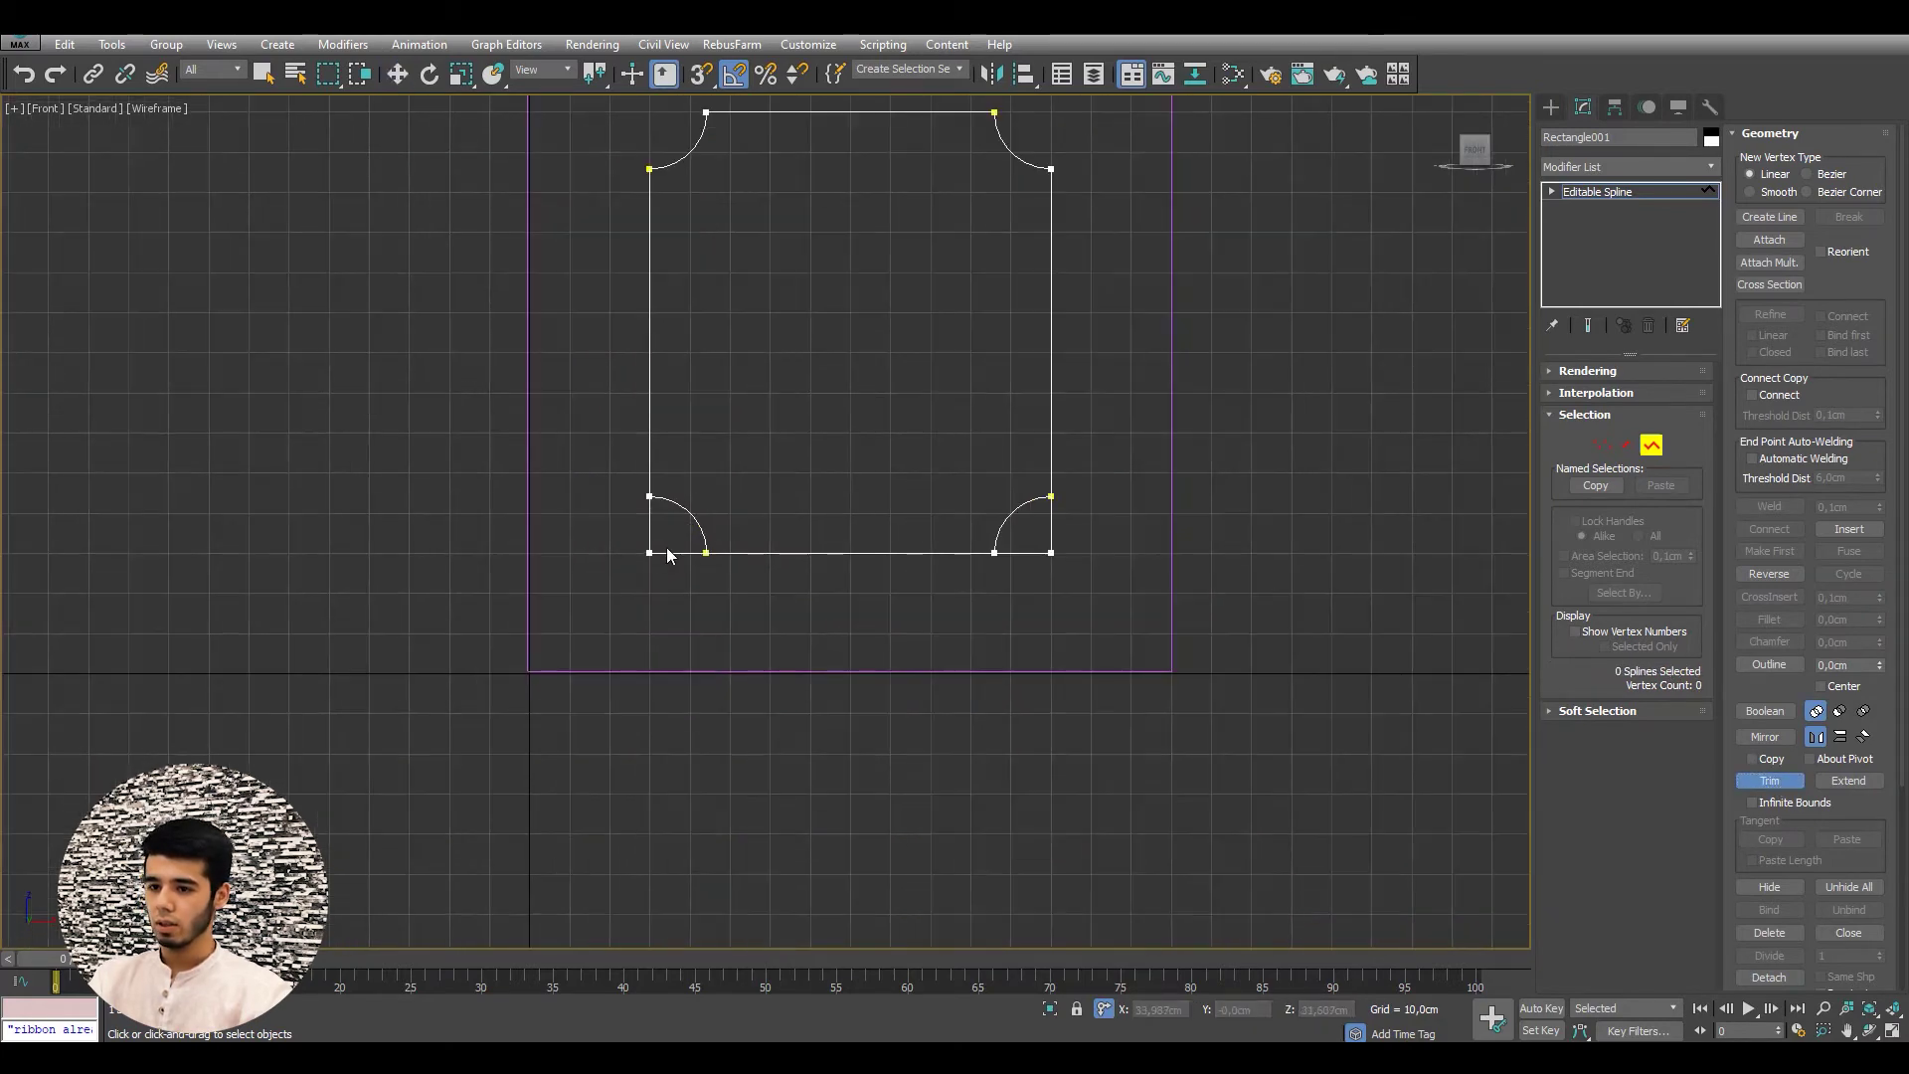
pyautogui.click(1032, 555)
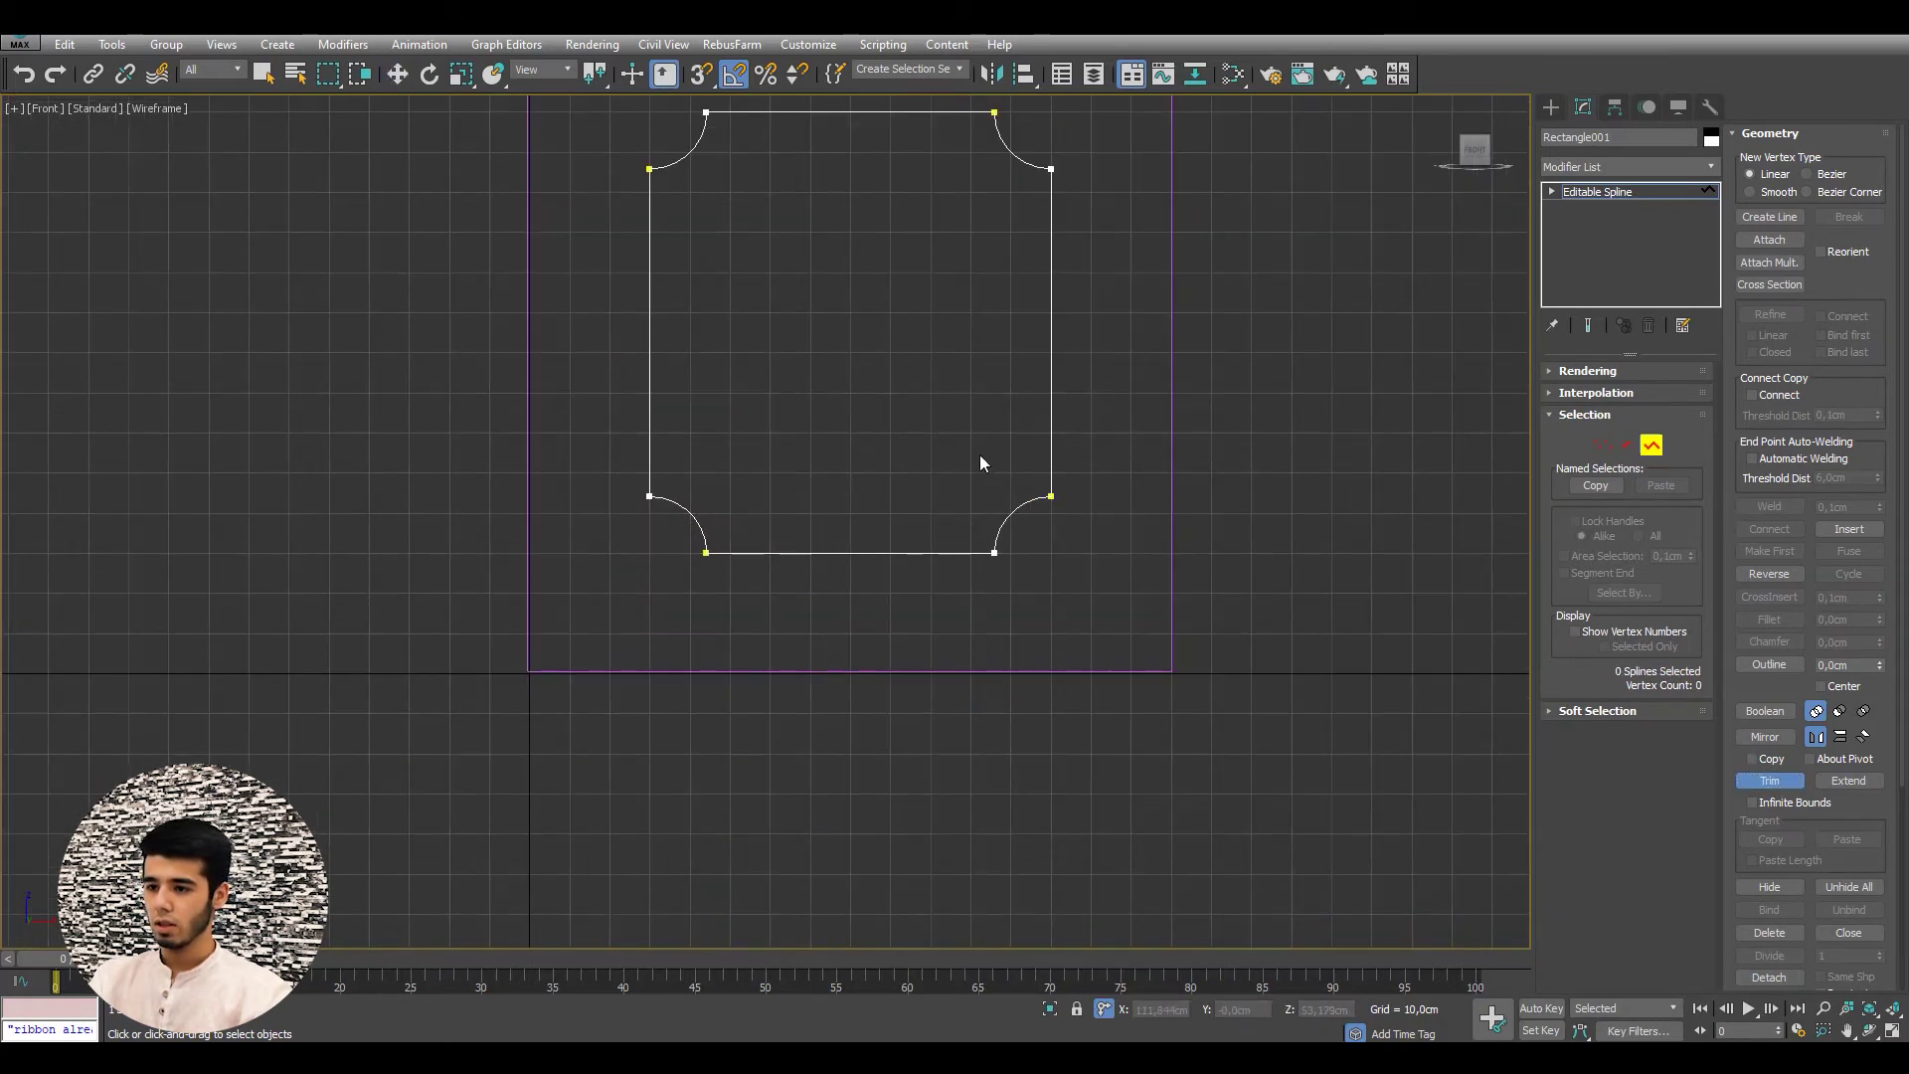
pyautogui.rightClick(980, 455)
pyautogui.scroll(2, 980, 455)
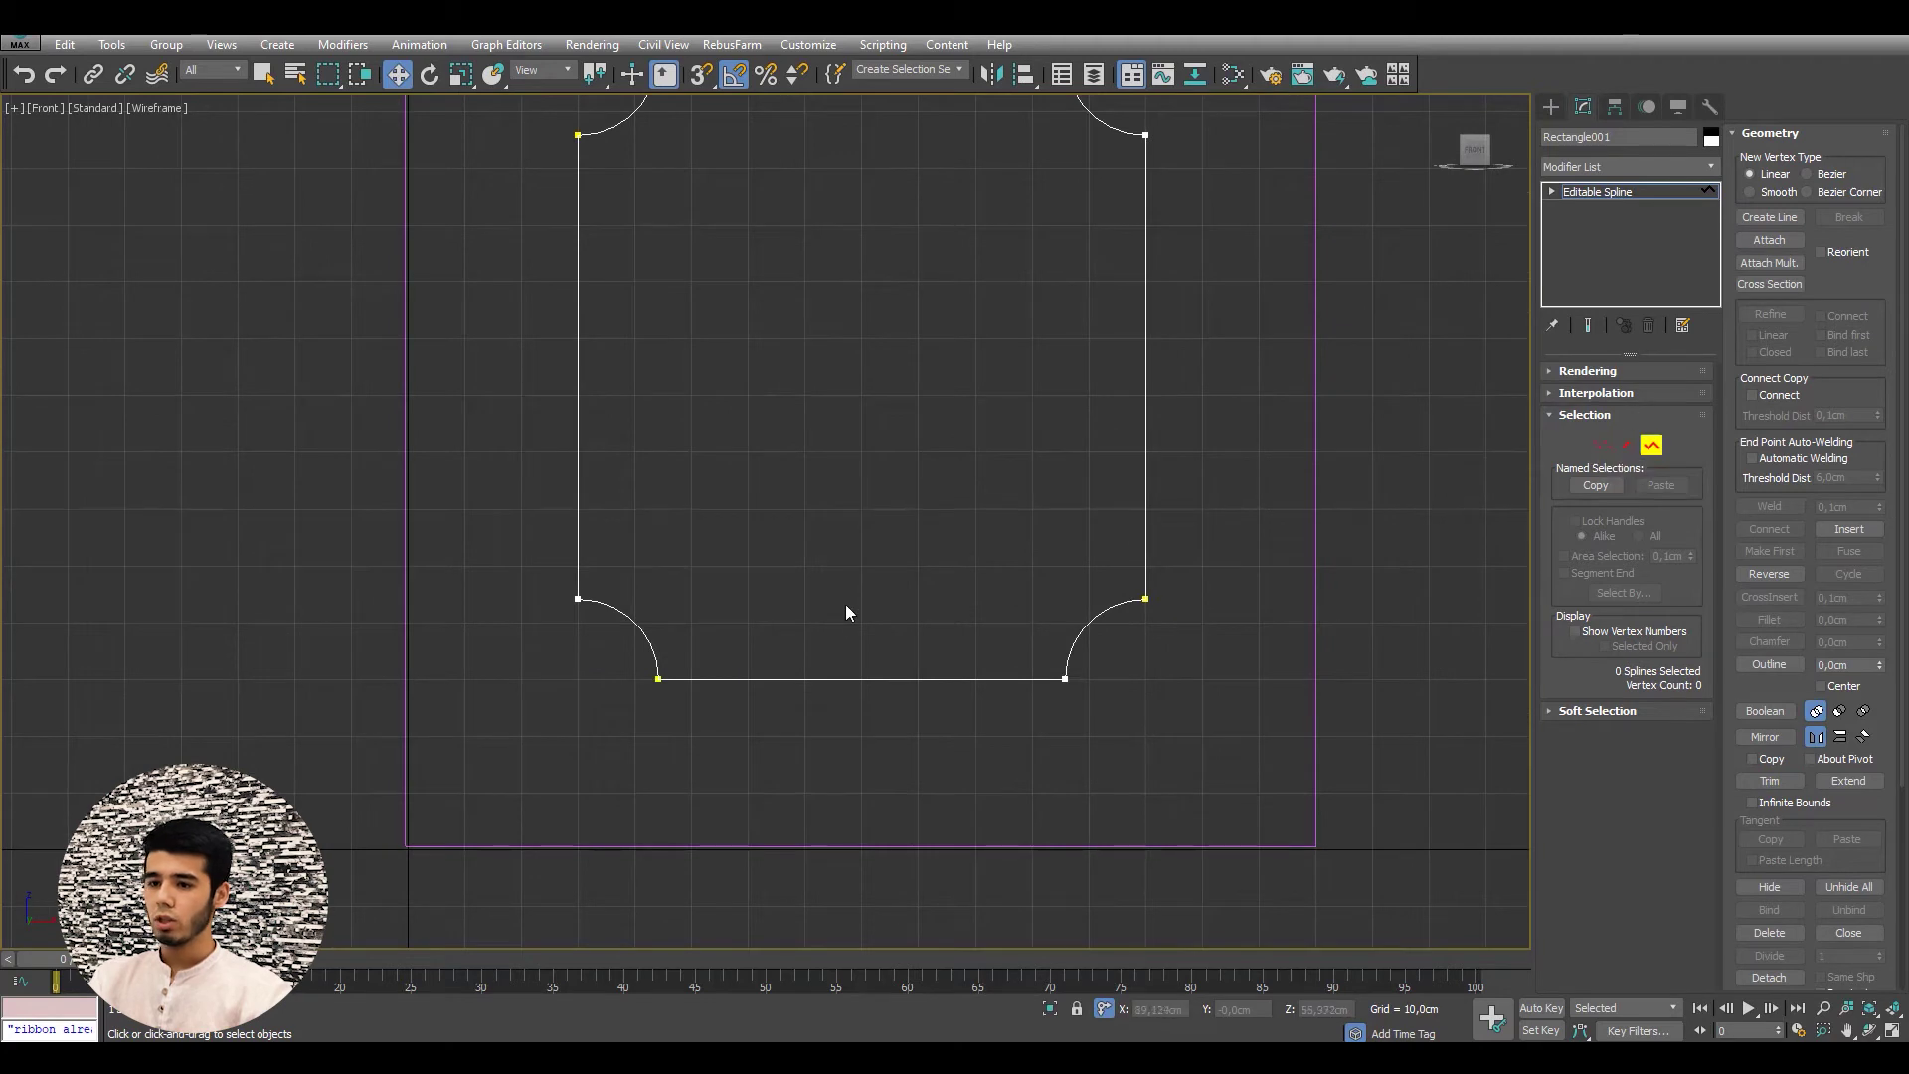
pyautogui.scroll(-2, 994, 477)
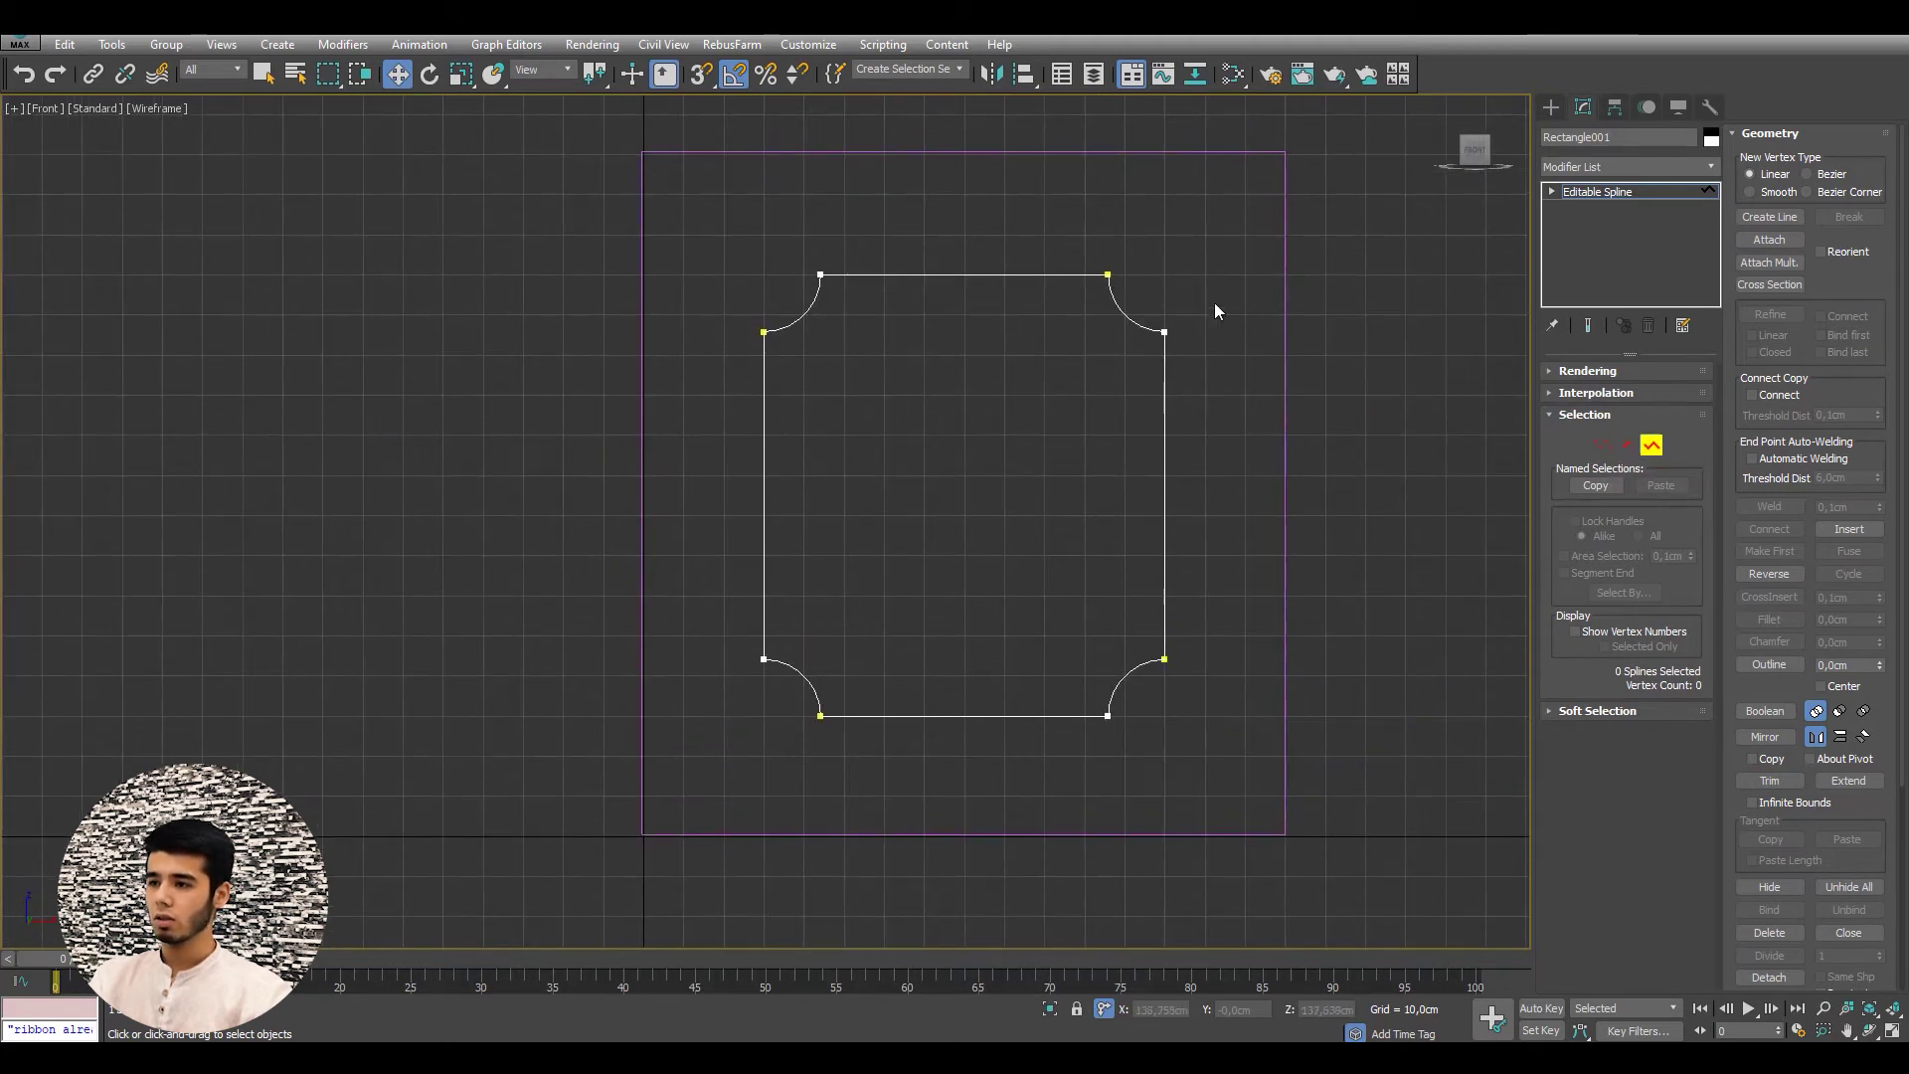
pyautogui.moveTo(1215, 312); pyautogui.dragTo(1175, 311, button='middle')
# - Weld all of Rectangle001's vertices, reducing 16 to 8 in one closed outline
pyautogui.click(1609, 447)
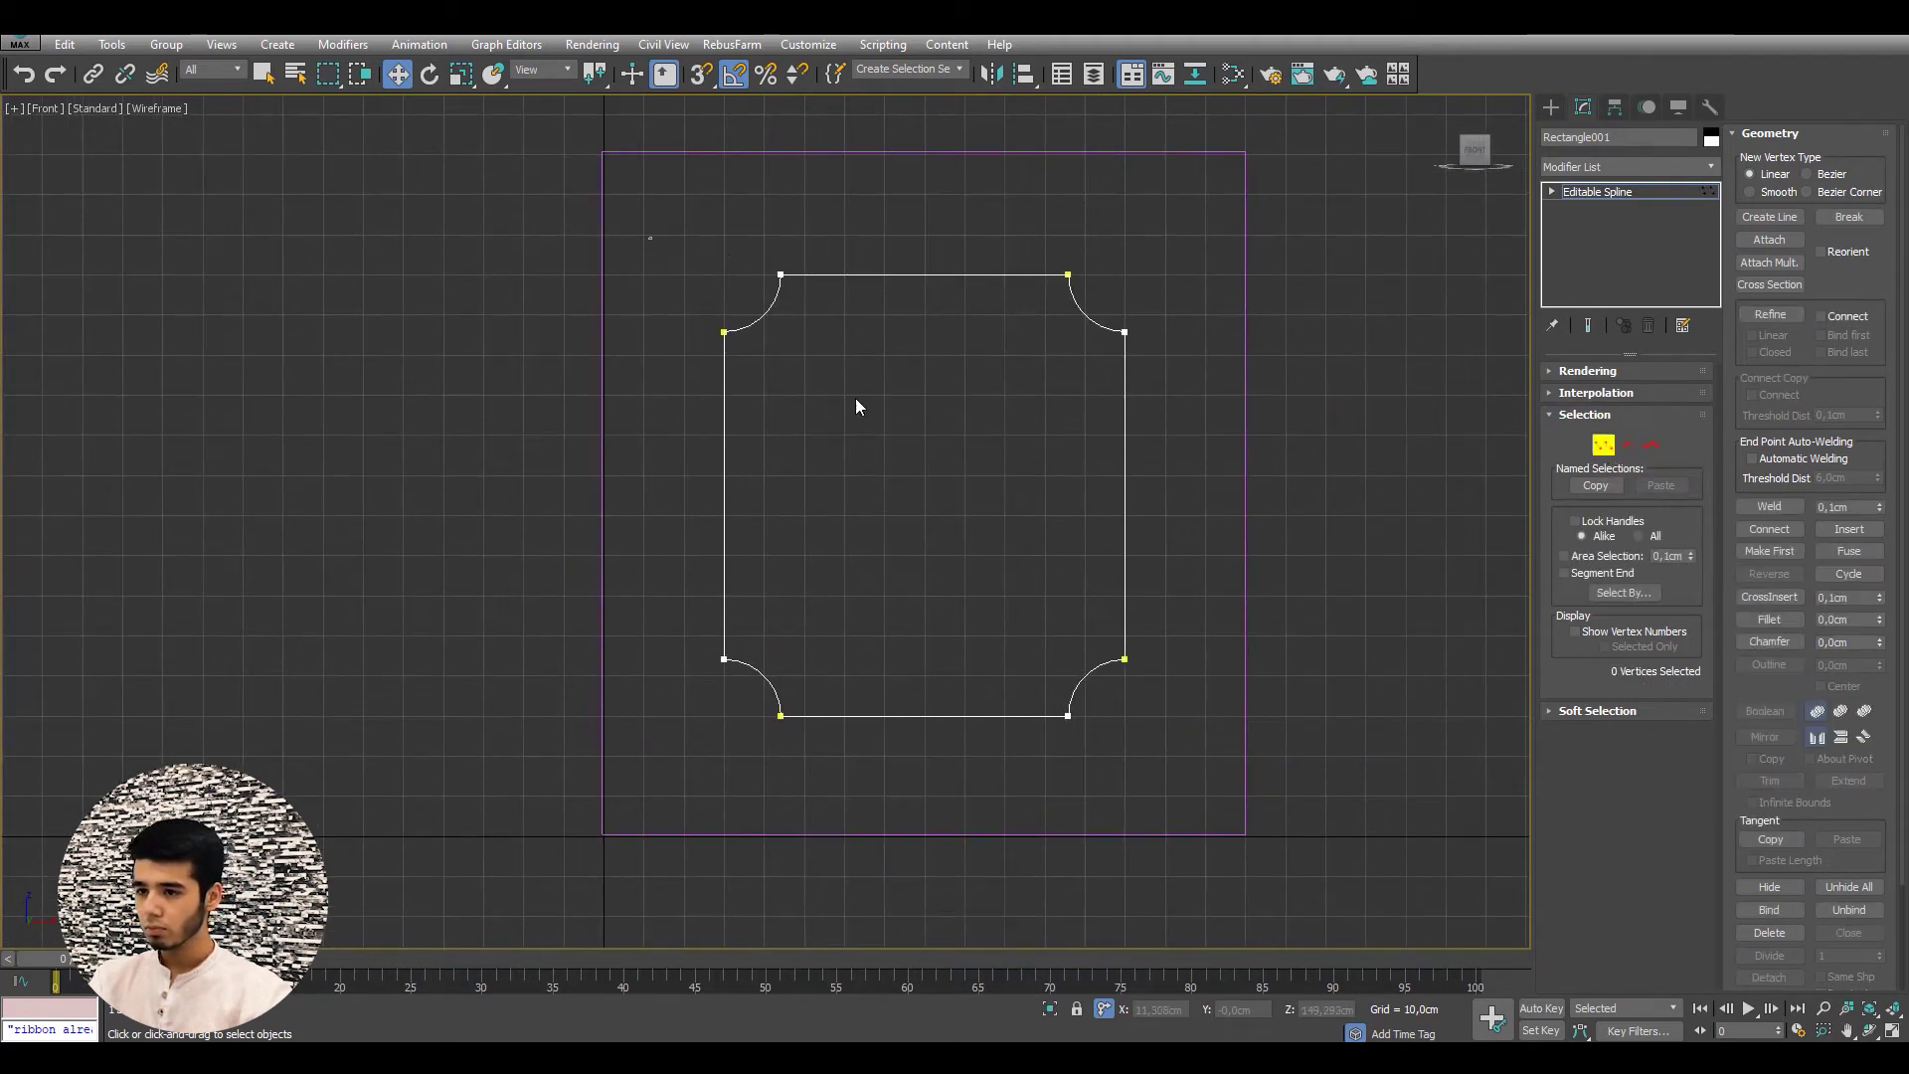
pyautogui.moveTo(648, 236); pyautogui.dragTo(1241, 776)
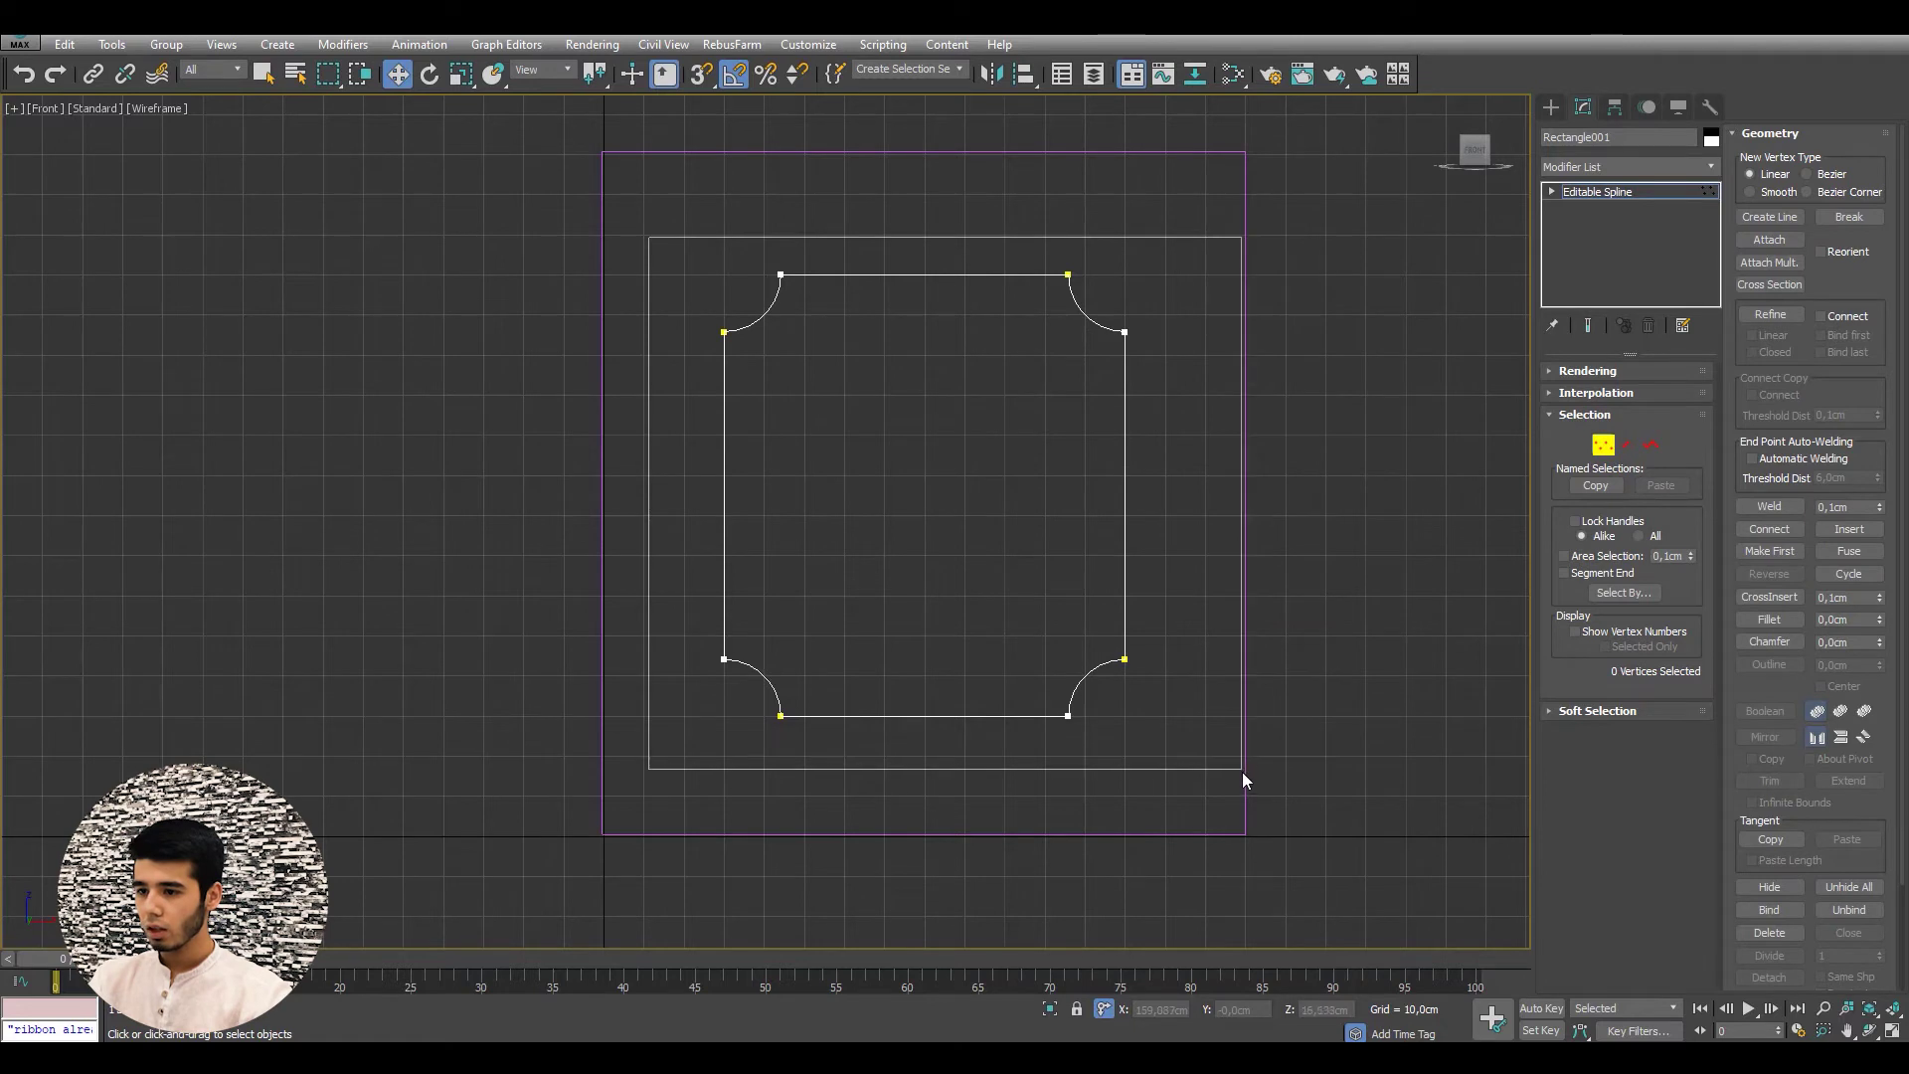
pyautogui.click(1786, 504)
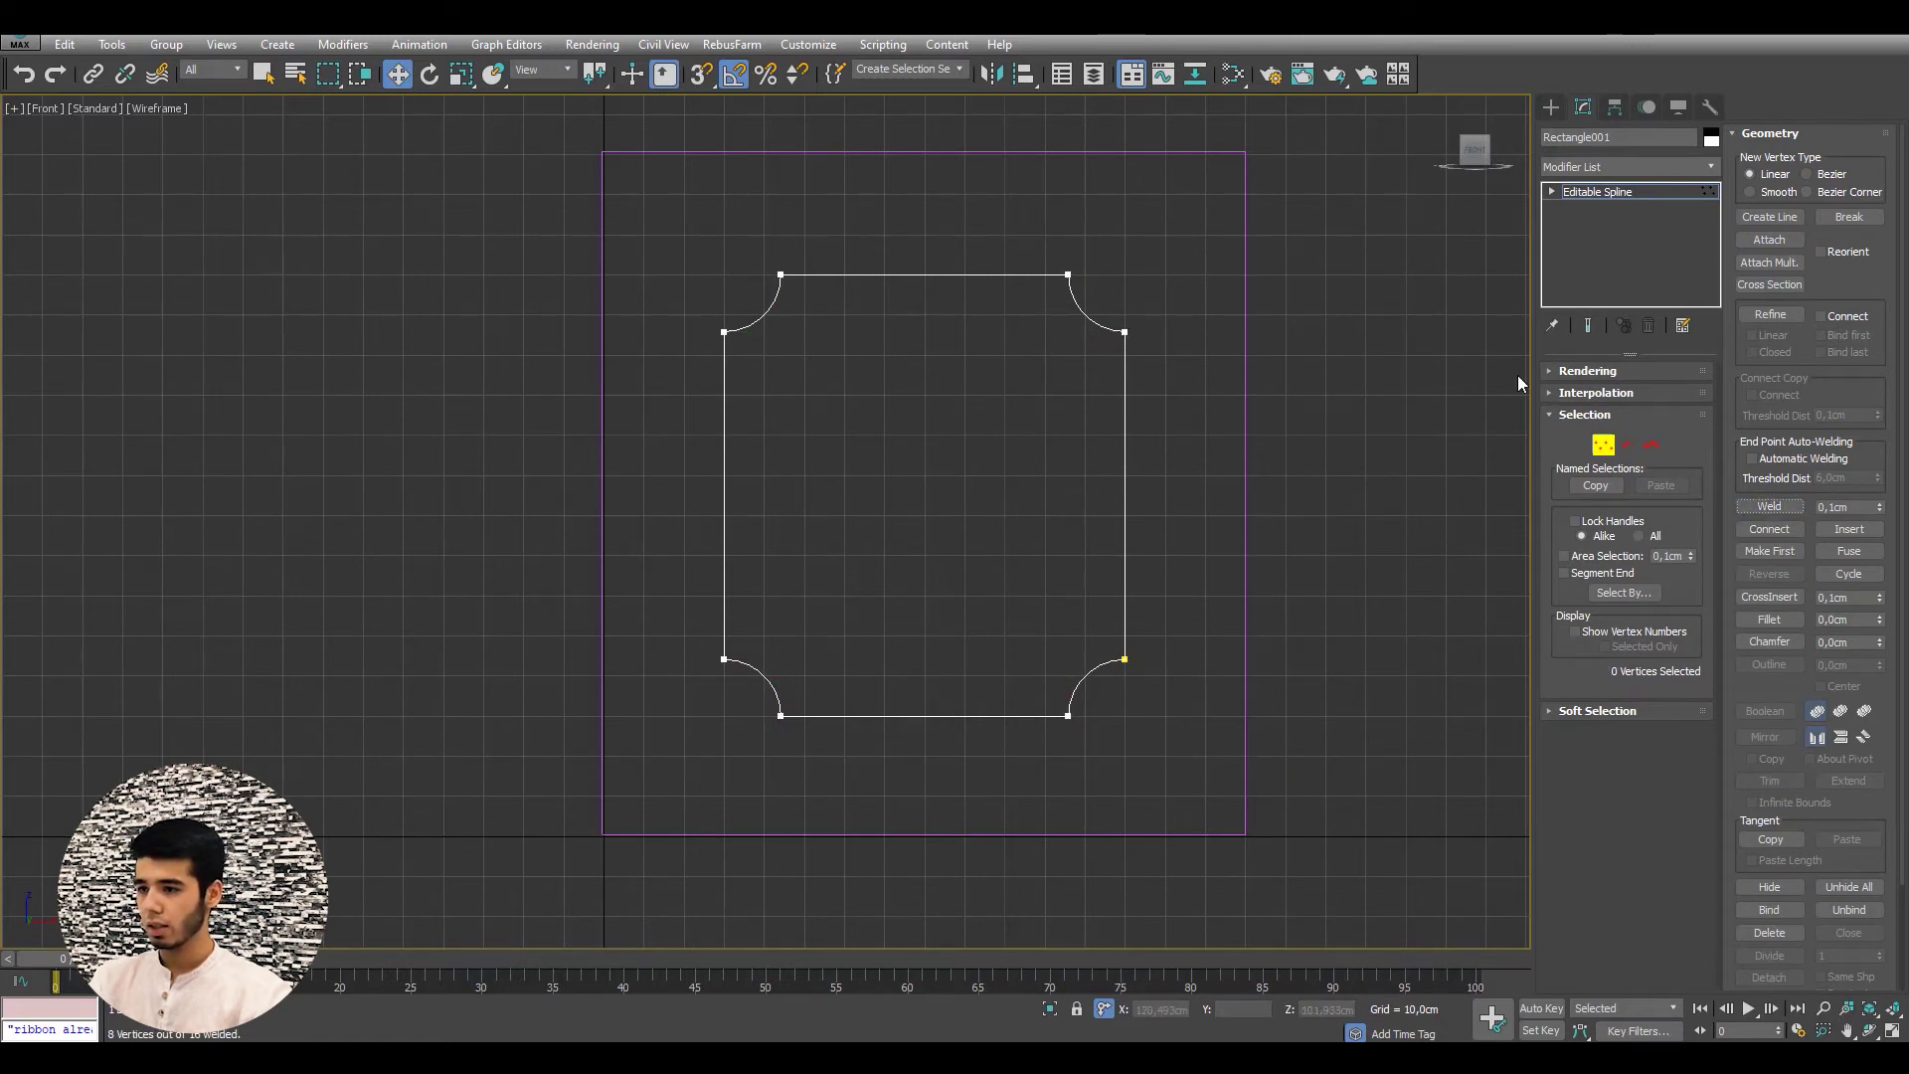
pyautogui.click(1603, 445)
pyautogui.moveTo(954, 402); pyautogui.dragTo(908, 414, button='middle')
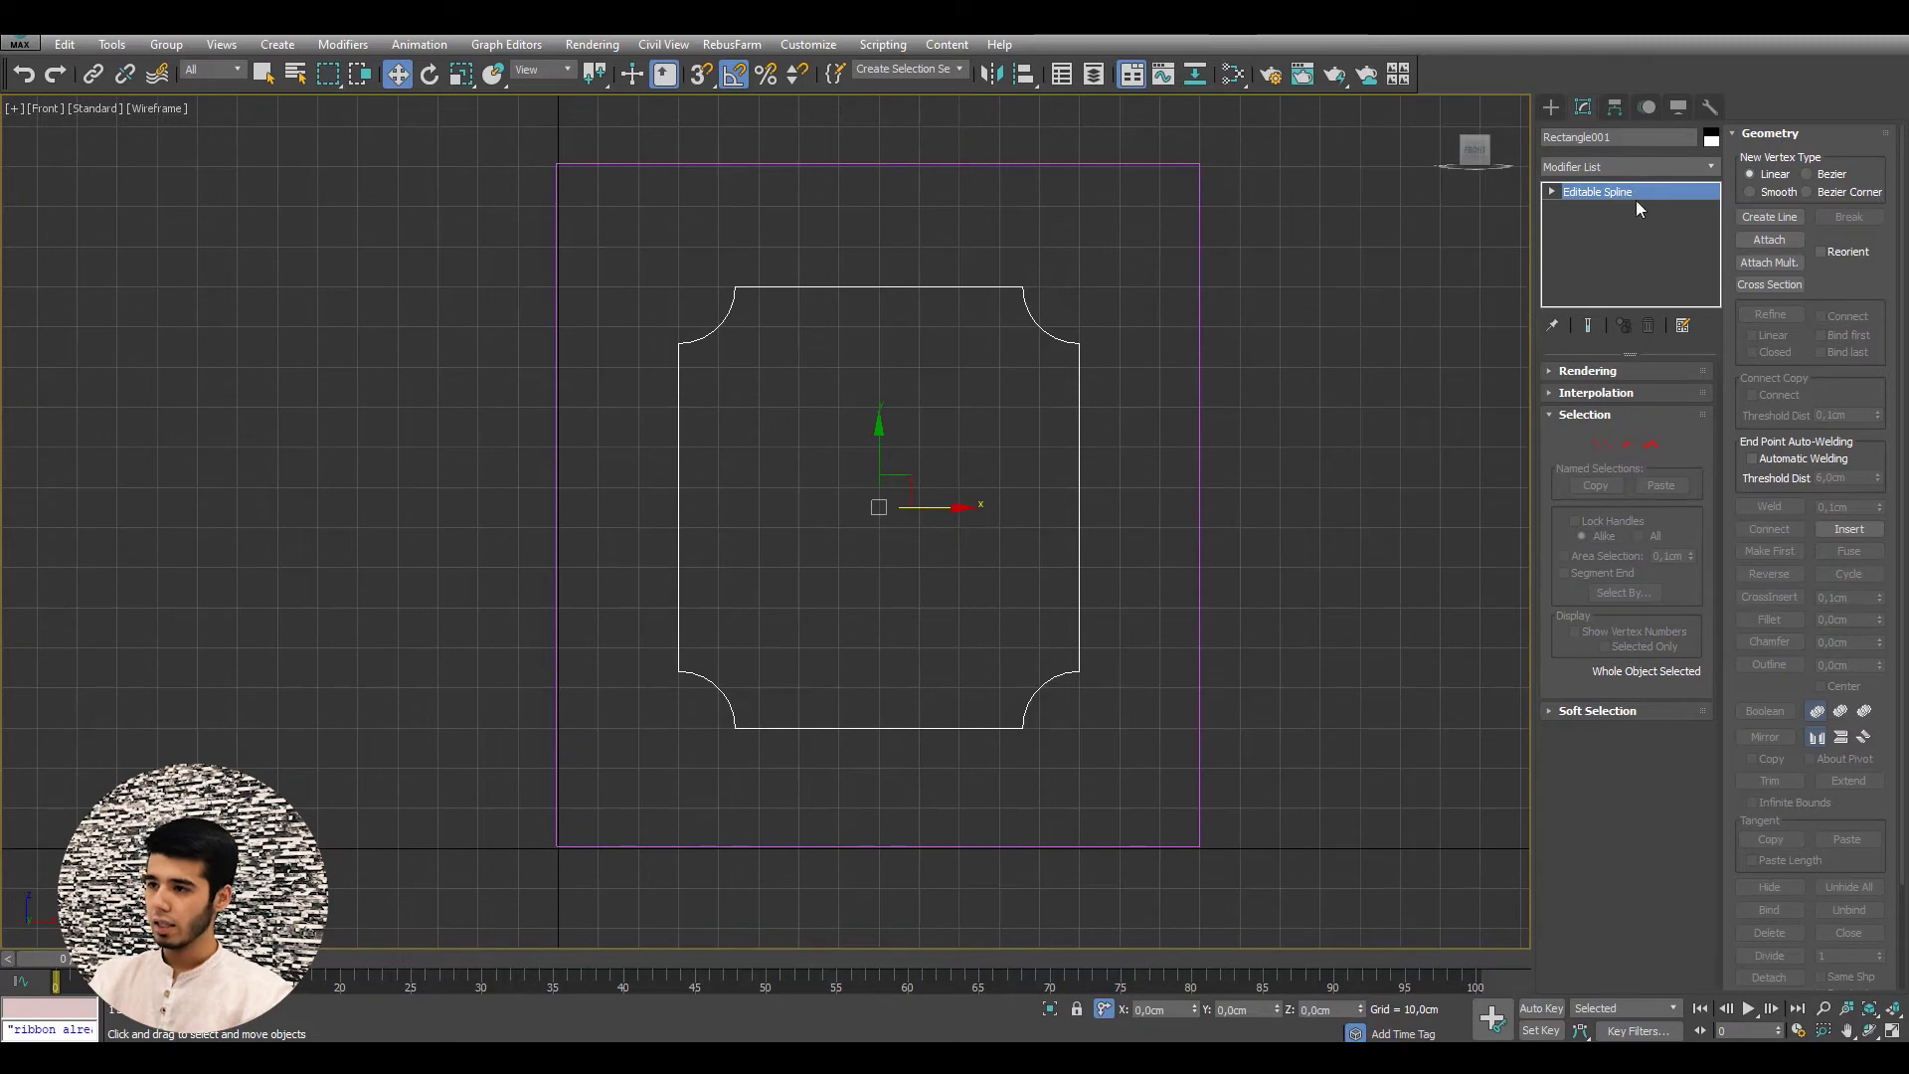
pyautogui.scroll(4, 1010, 564)
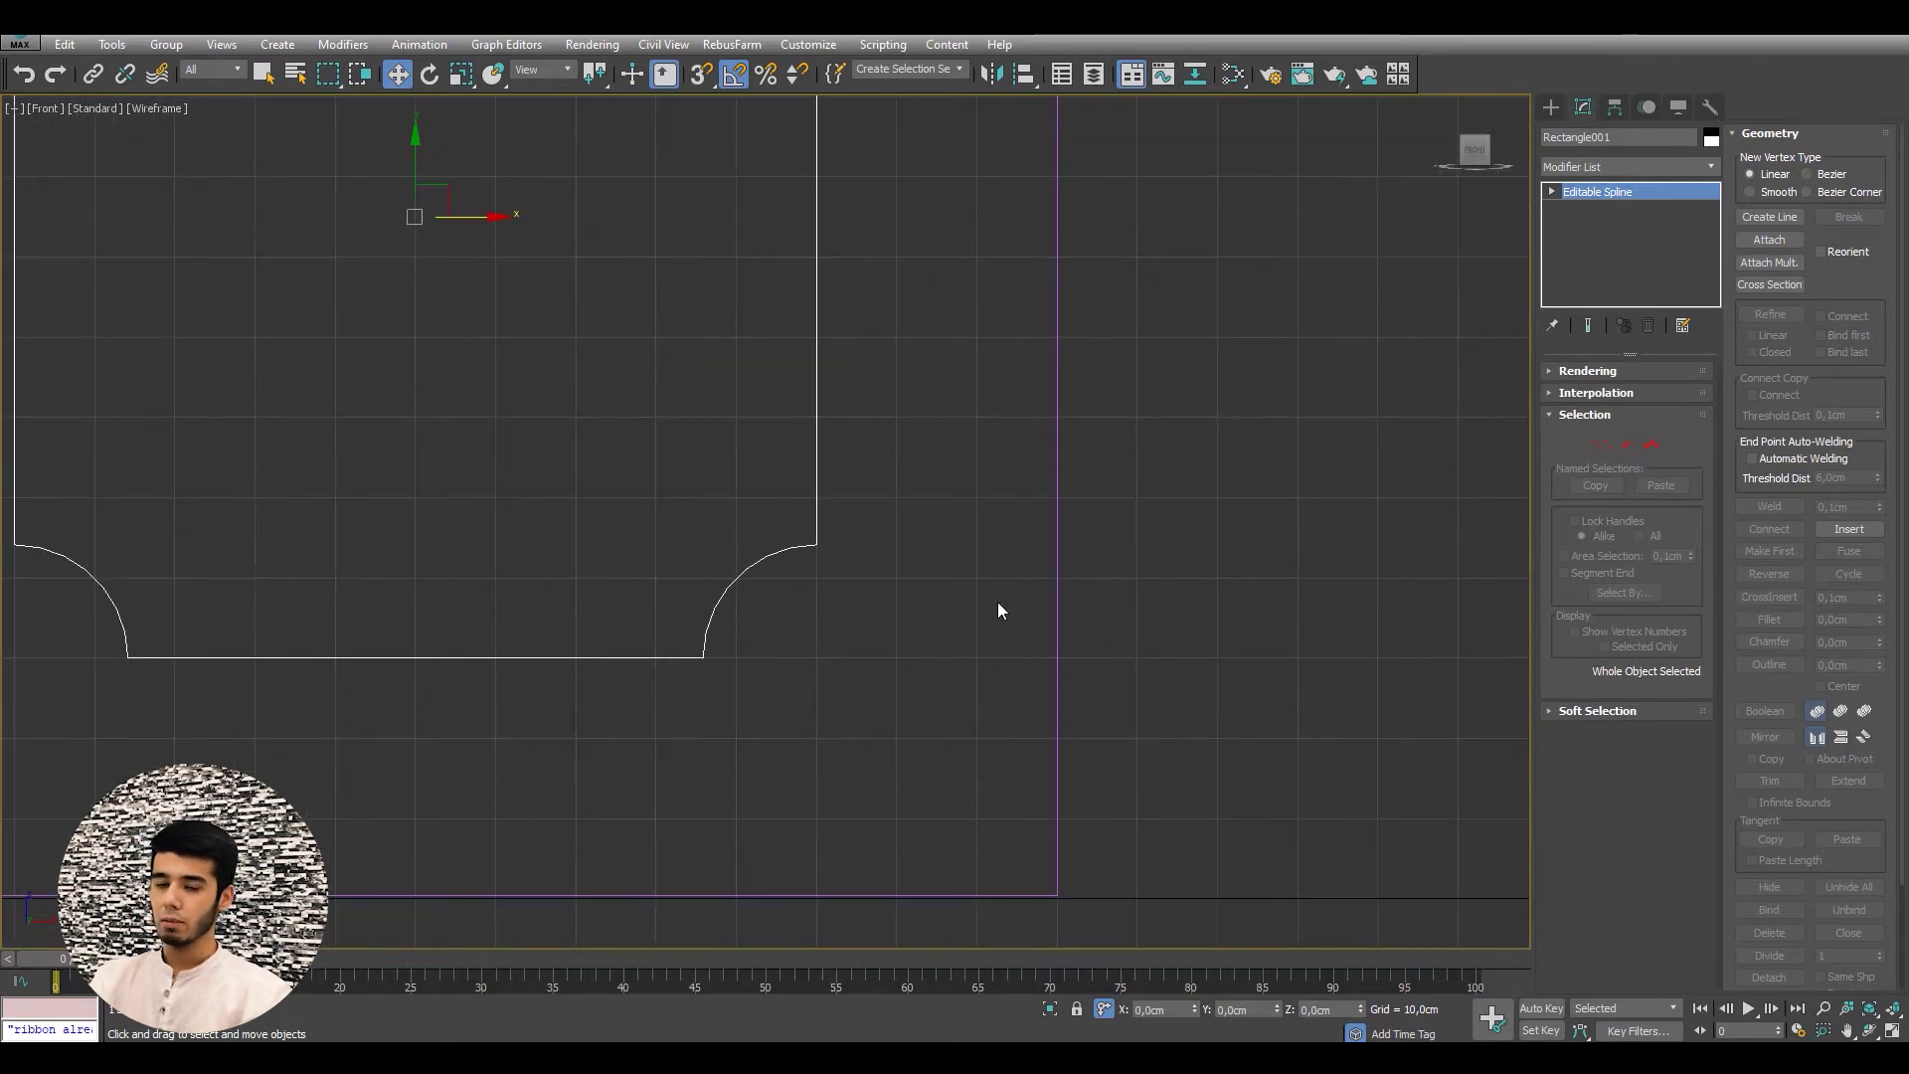
pyautogui.moveTo(1250, 530); pyautogui.dragTo(1210, 499, button='middle')
# - Draw a small rectangle, Rectangle002, to the right of the outline
pyautogui.click(1550, 107)
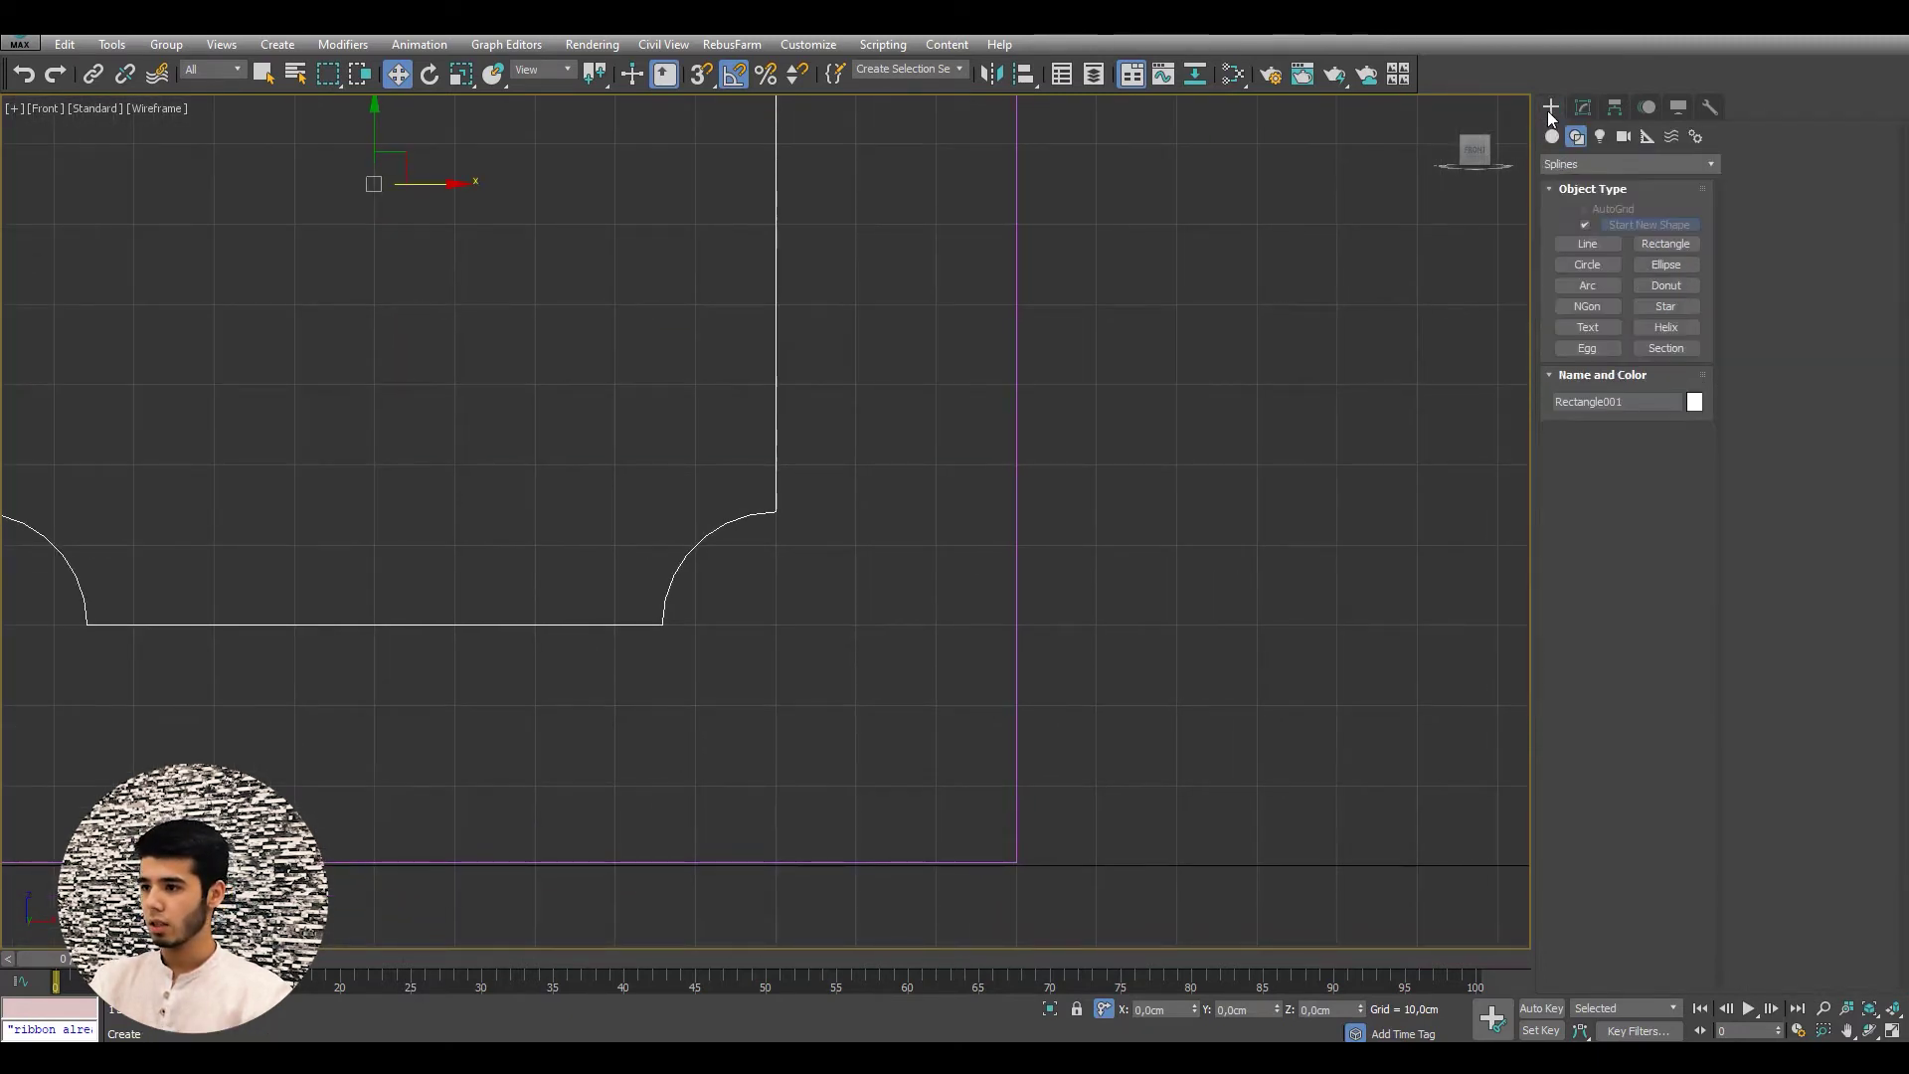
pyautogui.click(1655, 246)
pyautogui.scroll(2, 1091, 701)
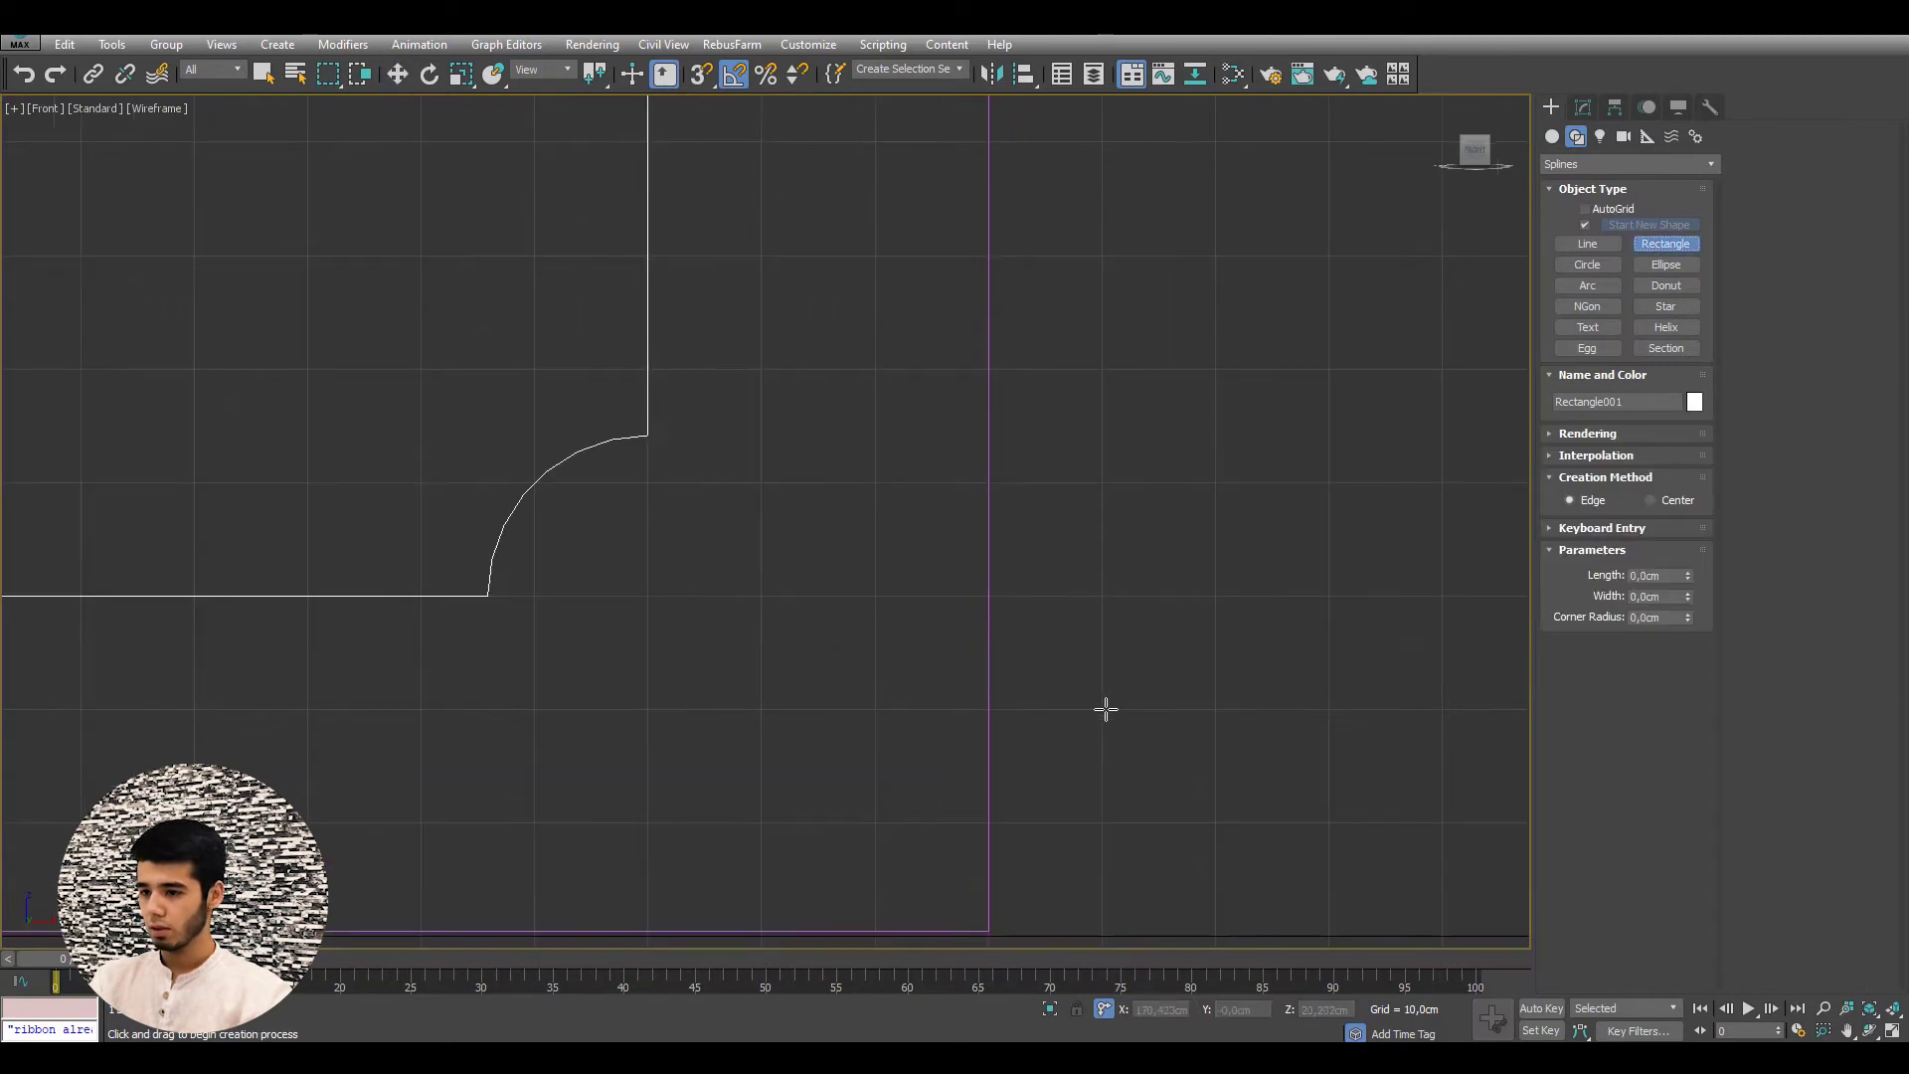
pyautogui.moveTo(1103, 709); pyautogui.dragTo(1216, 671)
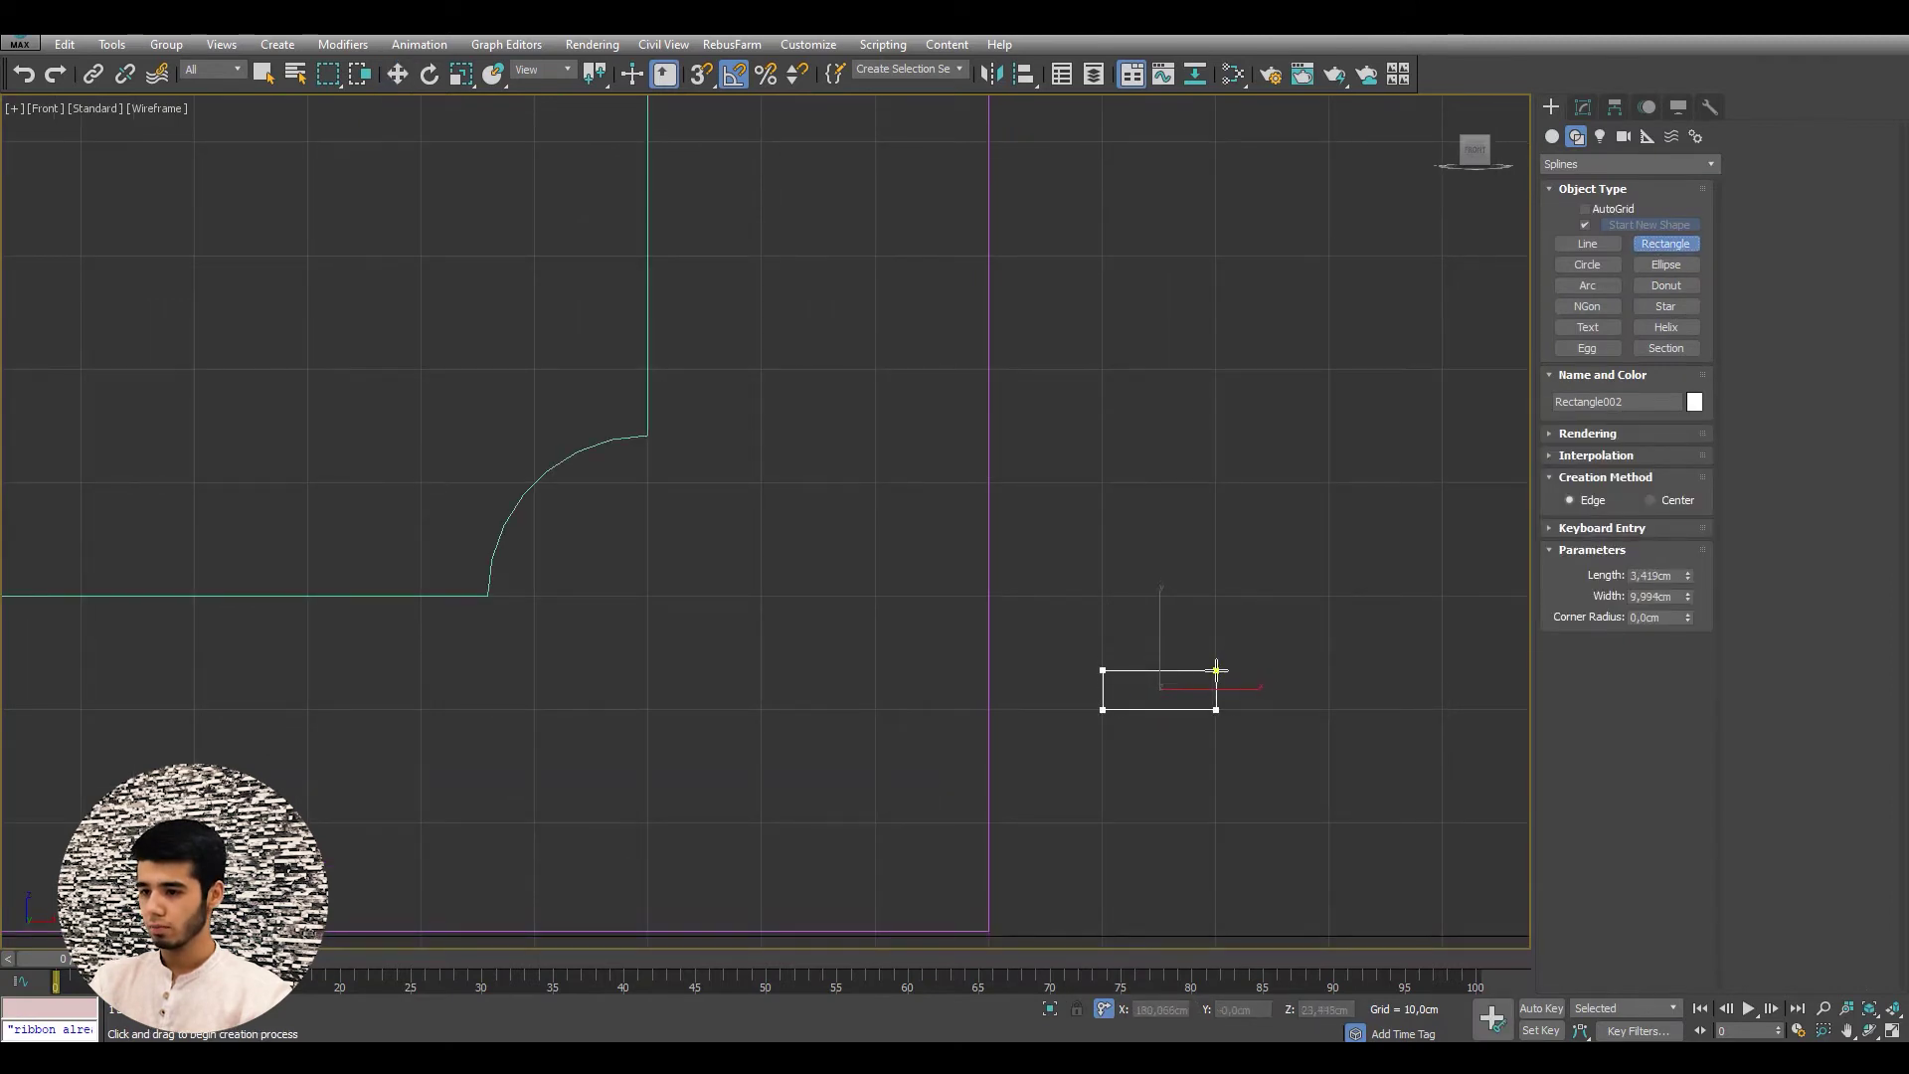
pyautogui.scroll(3, 1215, 674)
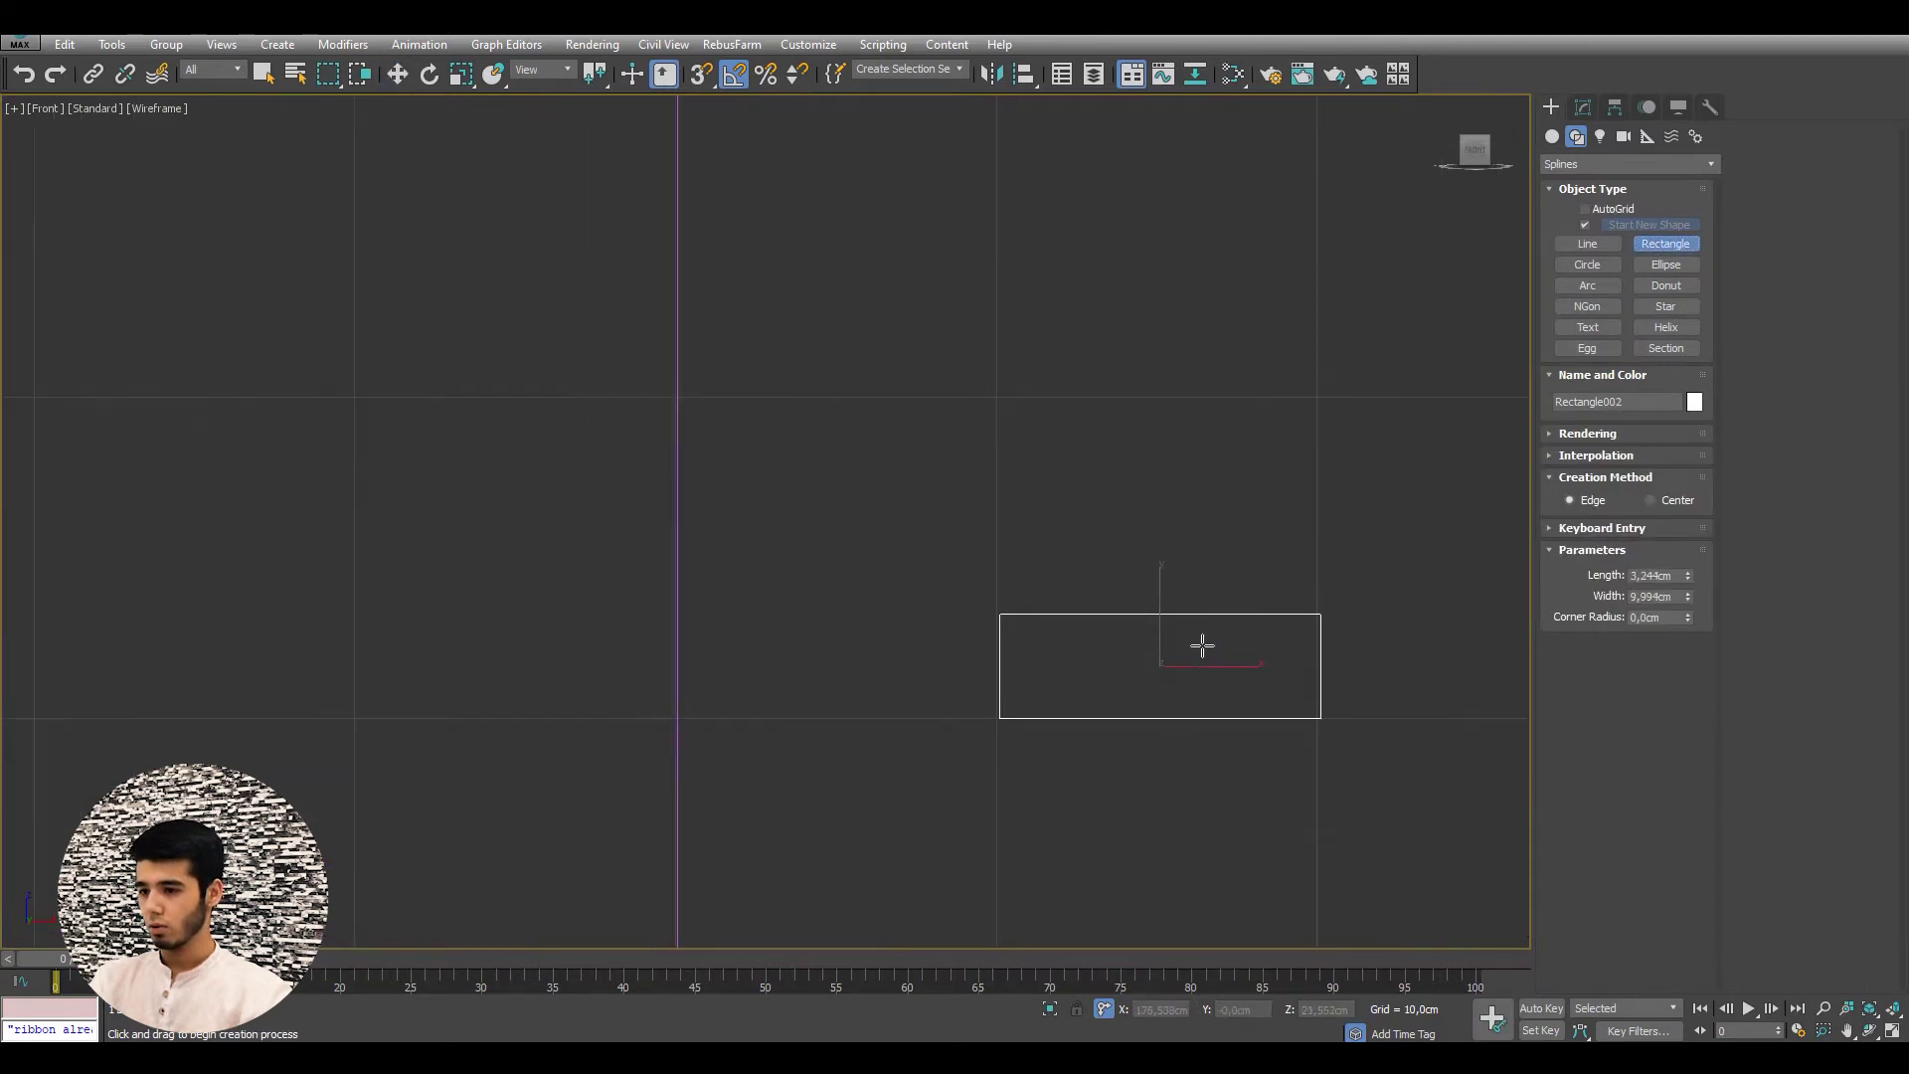
# - Draw a semicircular arc on Rectangle002's top edge and snap it to the edge's midpoint
pyautogui.click(1596, 267)
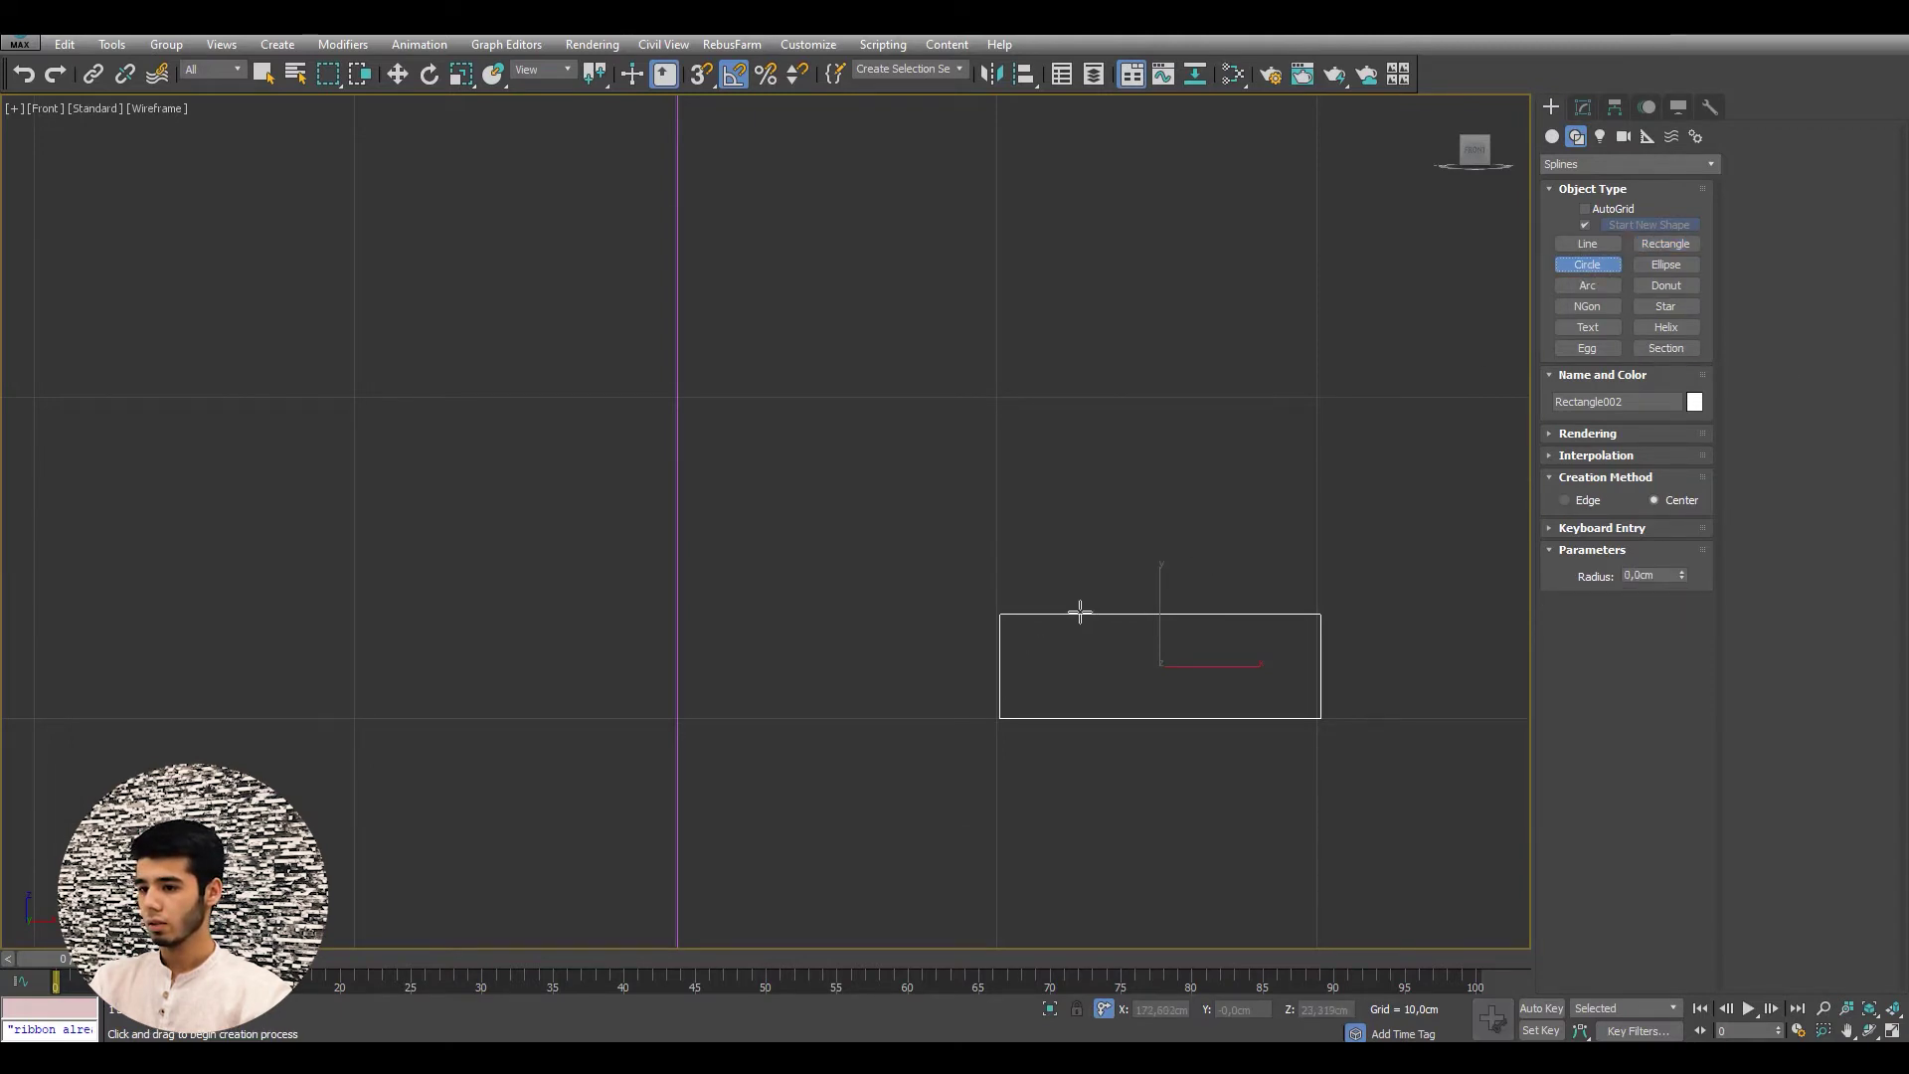
pyautogui.click(1588, 285)
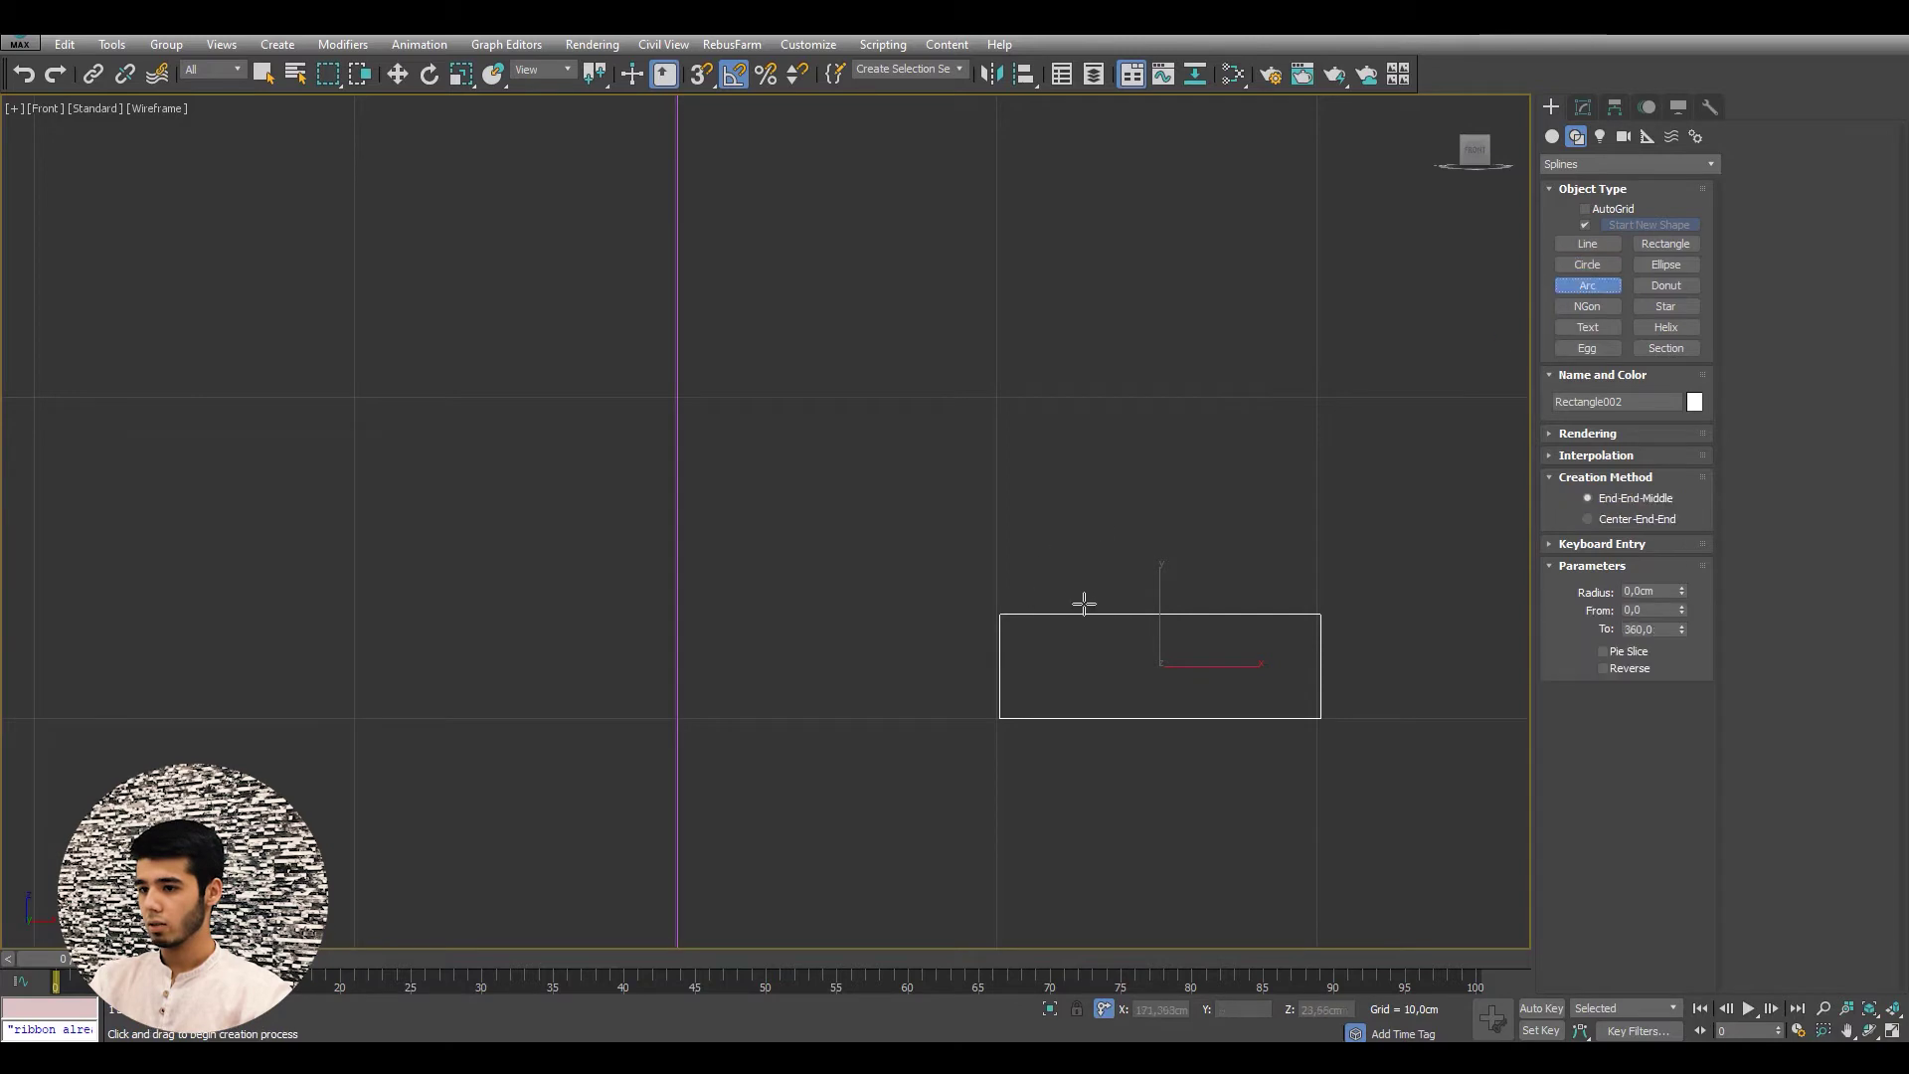
pyautogui.moveTo(1085, 614); pyautogui.dragTo(1257, 611)
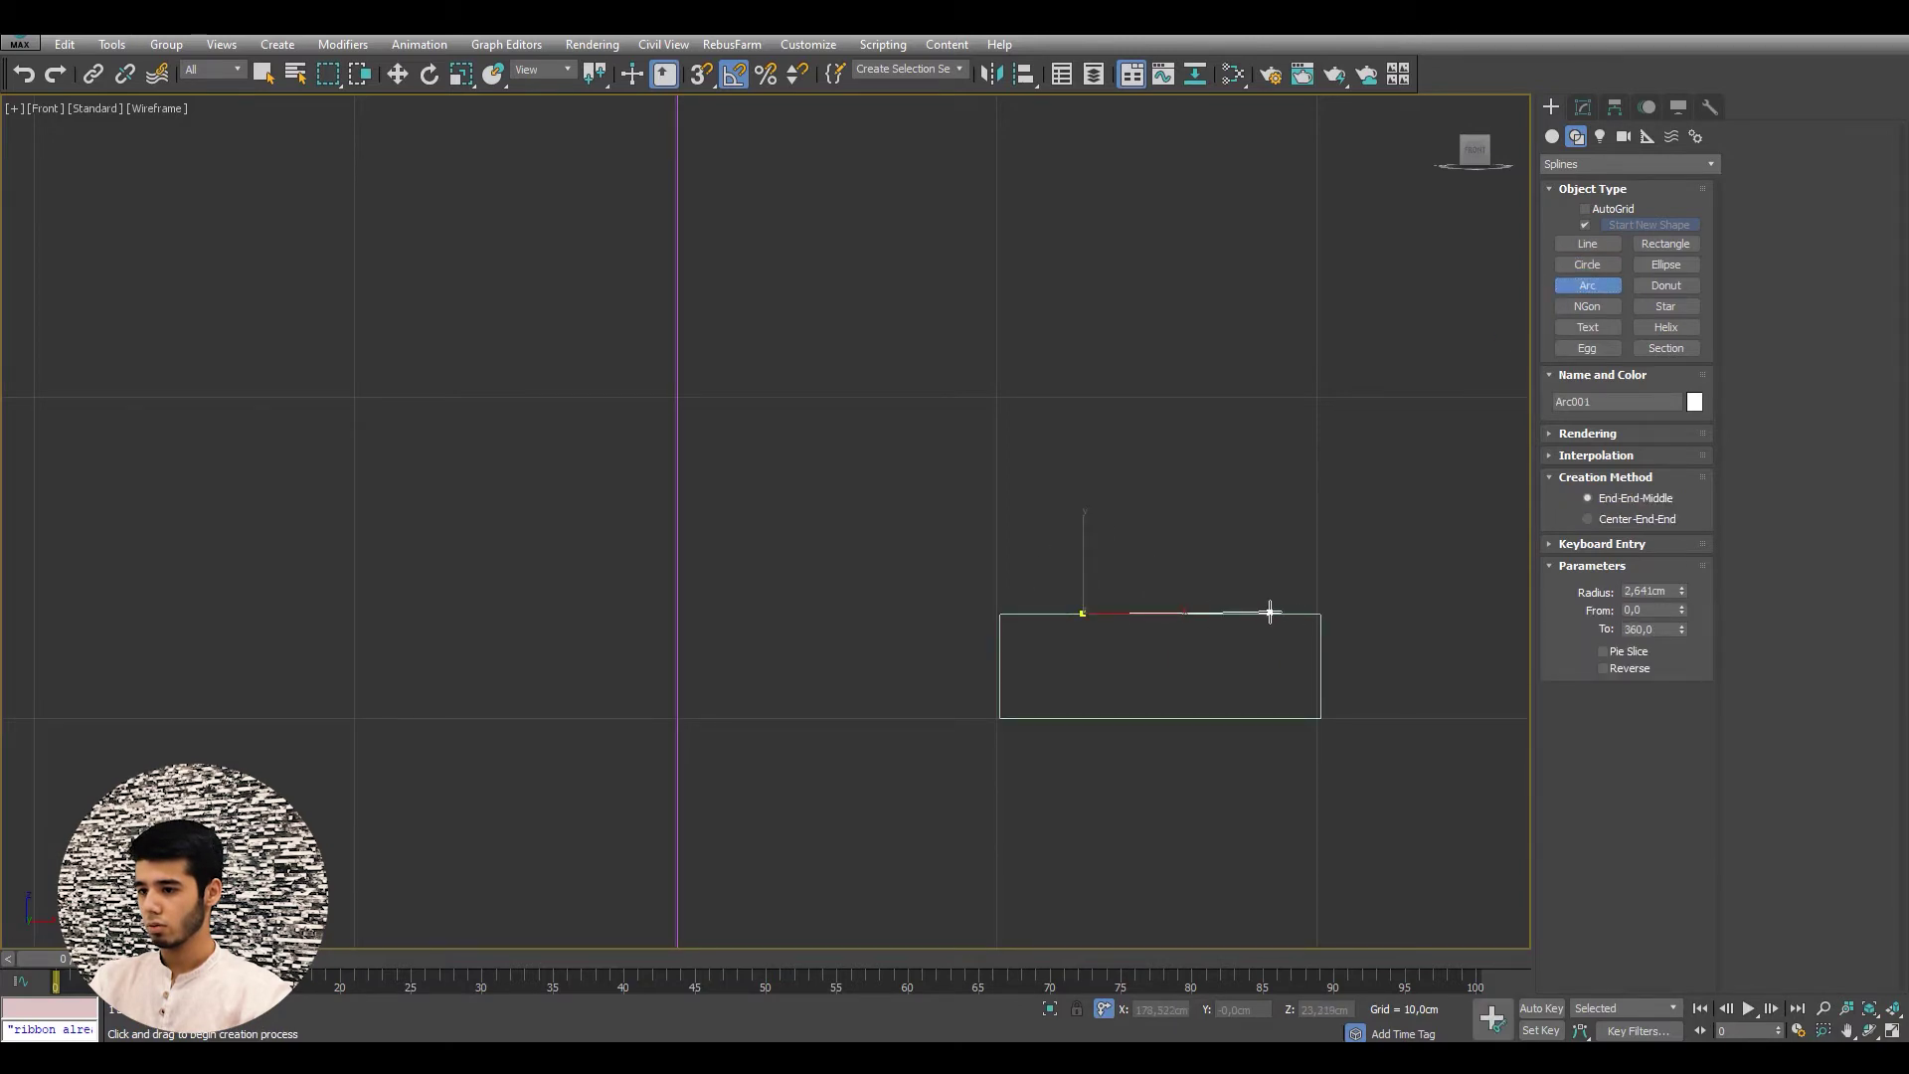
pyautogui.moveTo(1270, 613); pyautogui.dragTo(1271, 613)
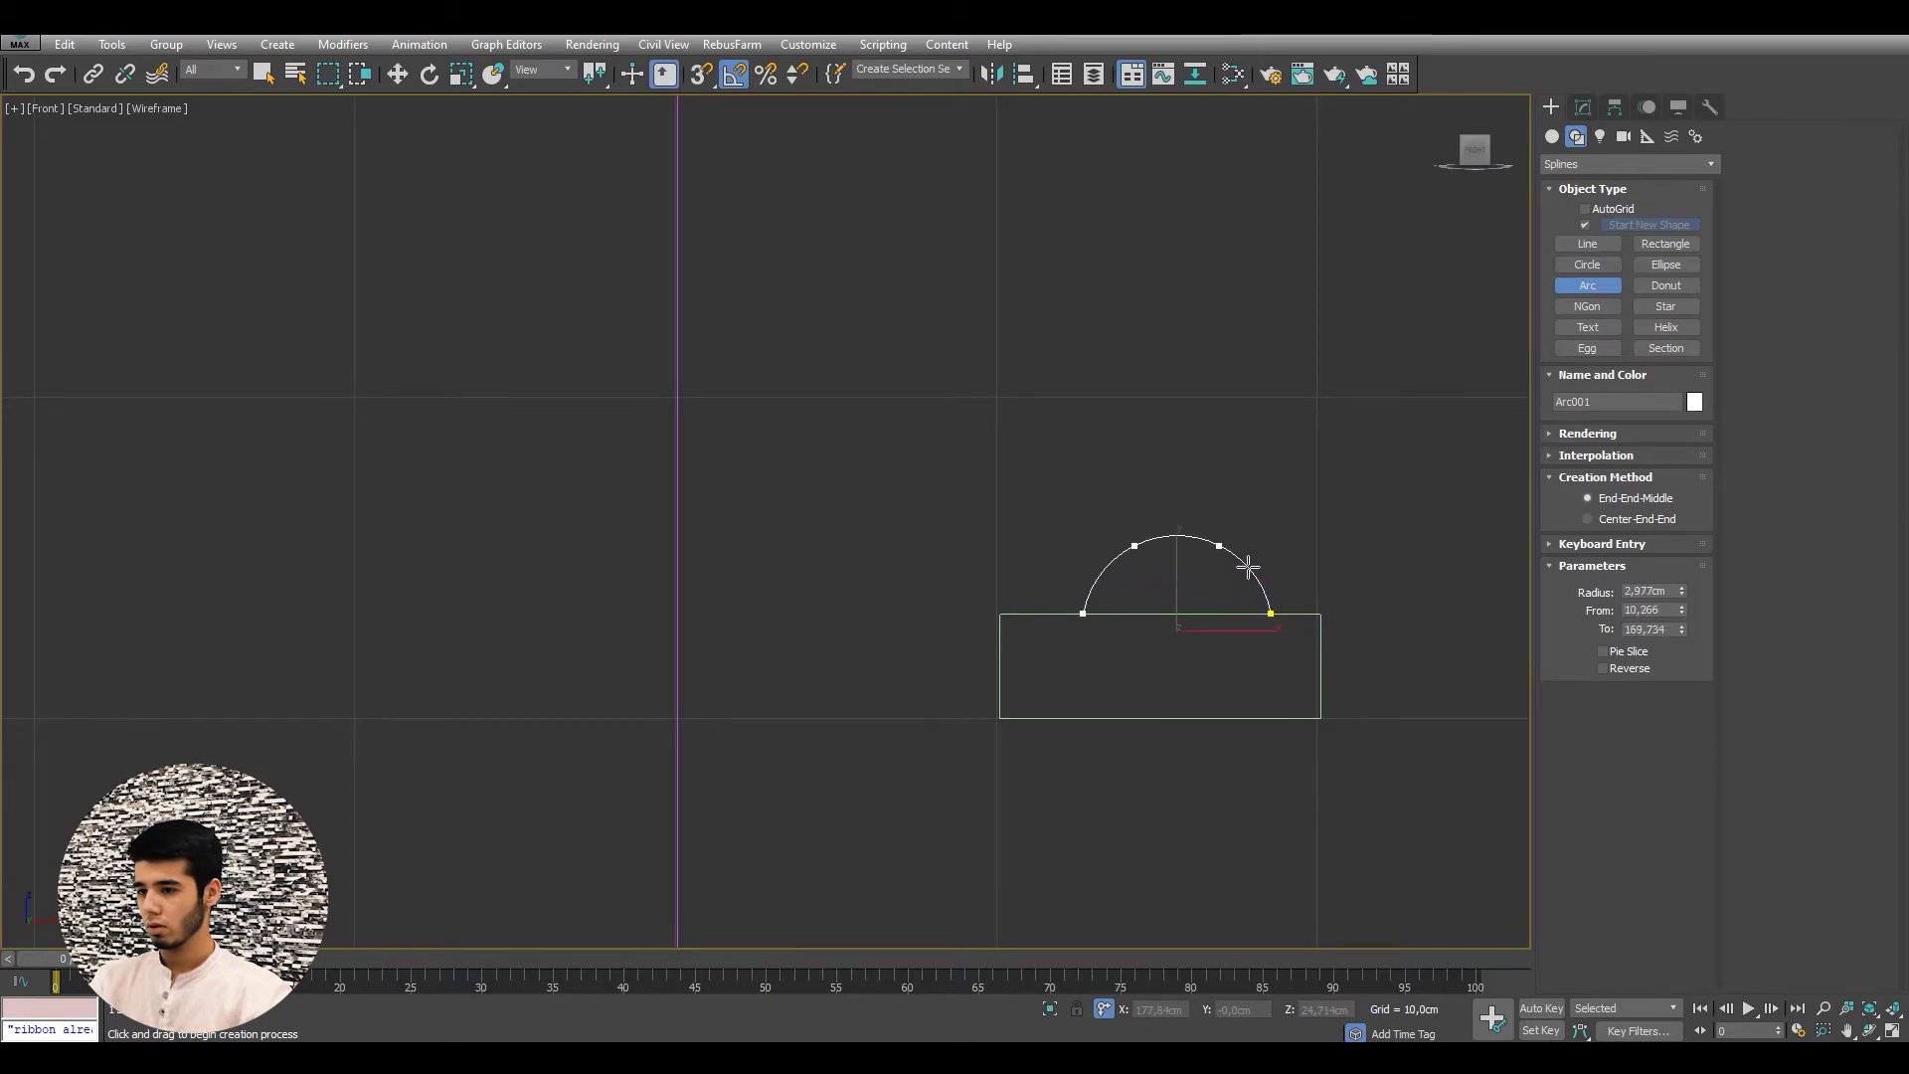
pyautogui.click(1248, 567)
pyautogui.press('w')
pyautogui.press('s')
pyautogui.moveTo(1240, 626); pyautogui.dragTo(1158, 611)
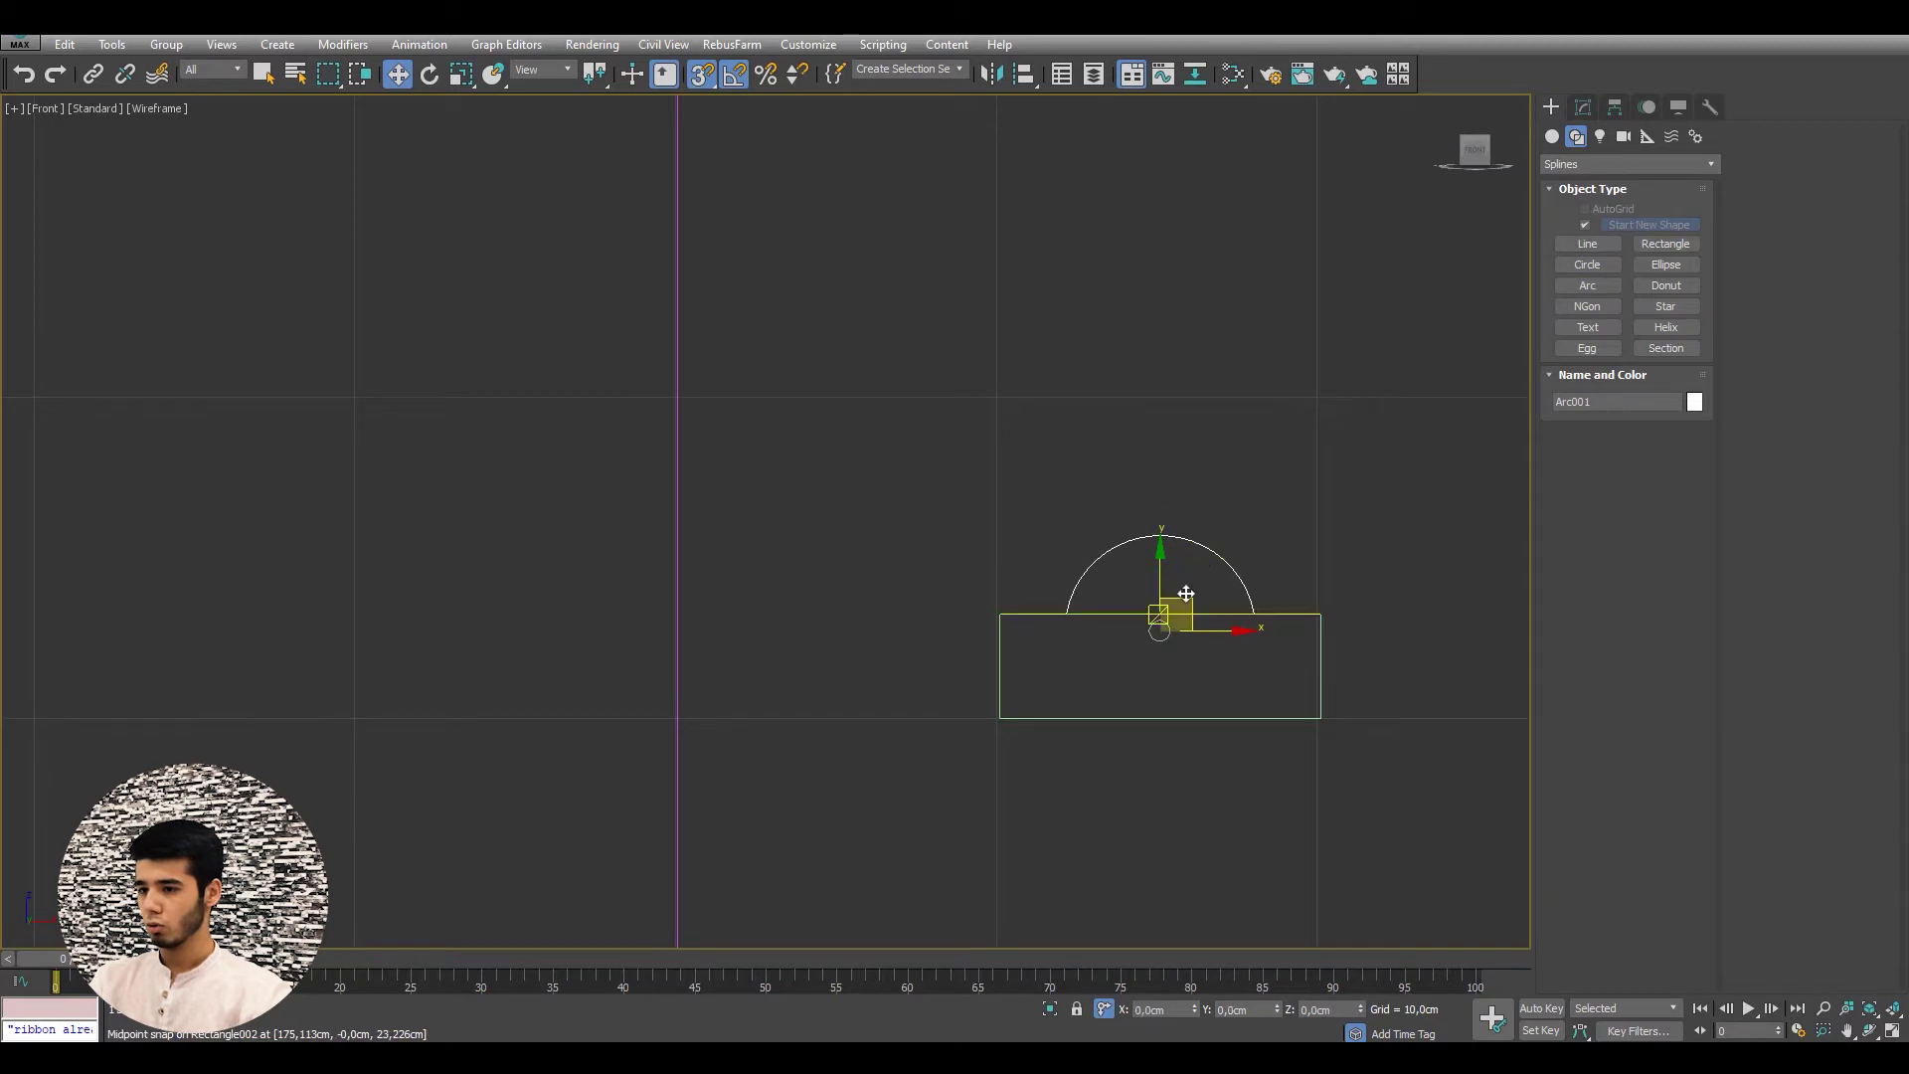
# - Convert Rectangle002 to an Editable Spline and attach the arc
pyautogui.click(1319, 676)
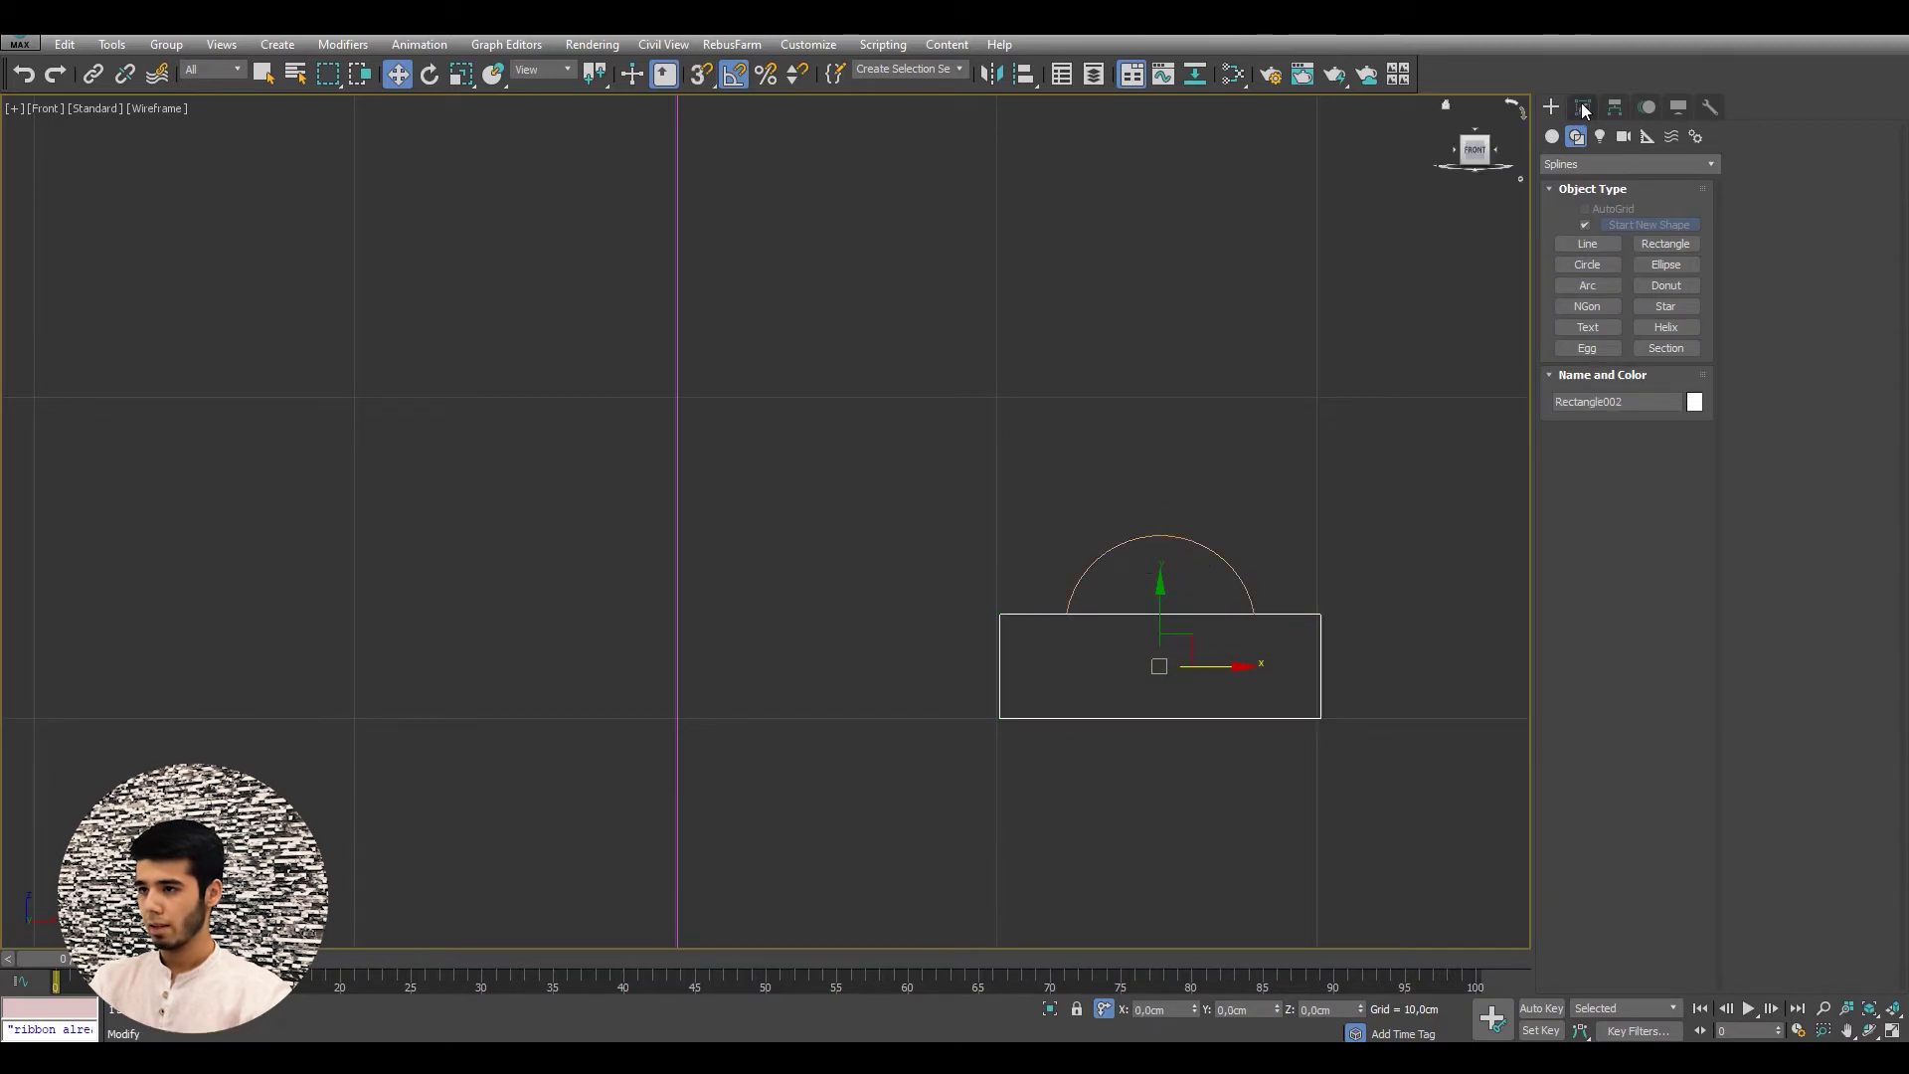
pyautogui.rightClick(1185, 610)
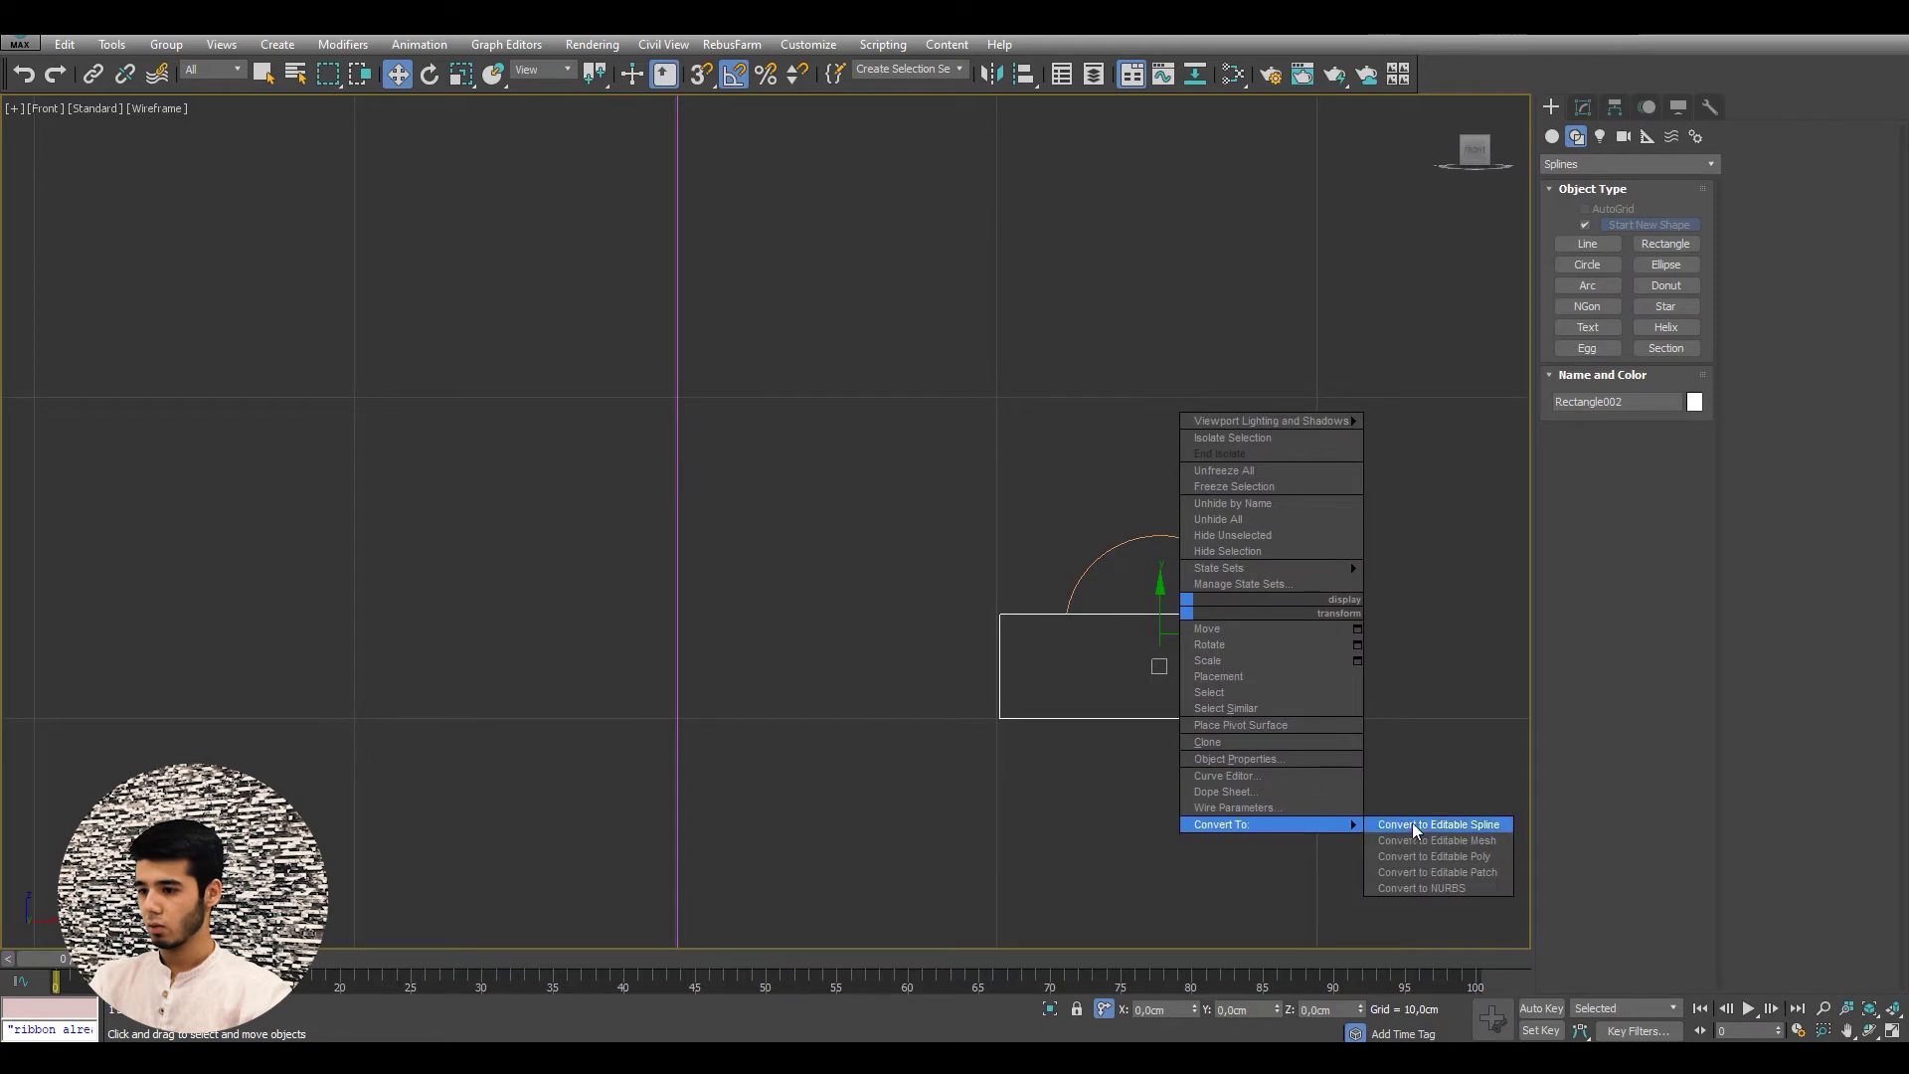
pyautogui.click(1419, 821)
pyautogui.click(1769, 240)
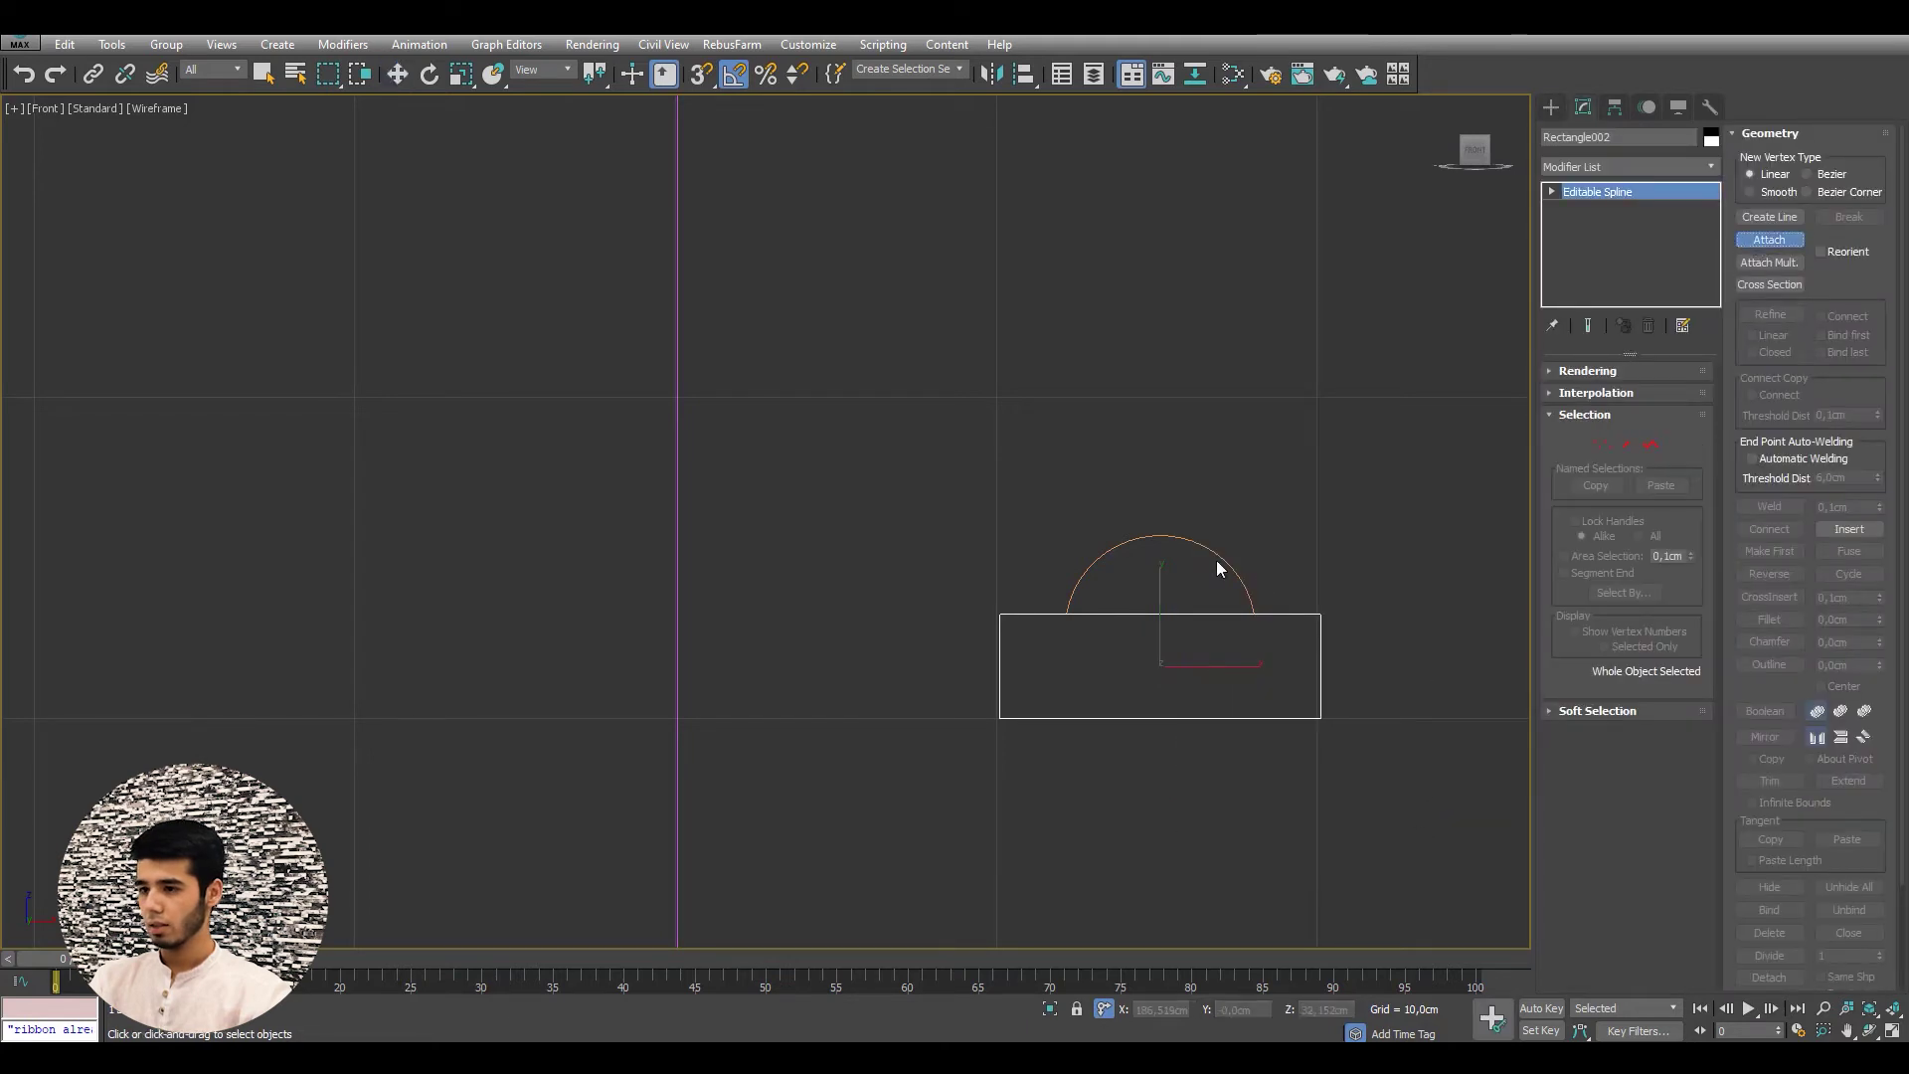
# - At Spline sub-object level, zoom in on where the arc meets the top edge
pyautogui.press('w')
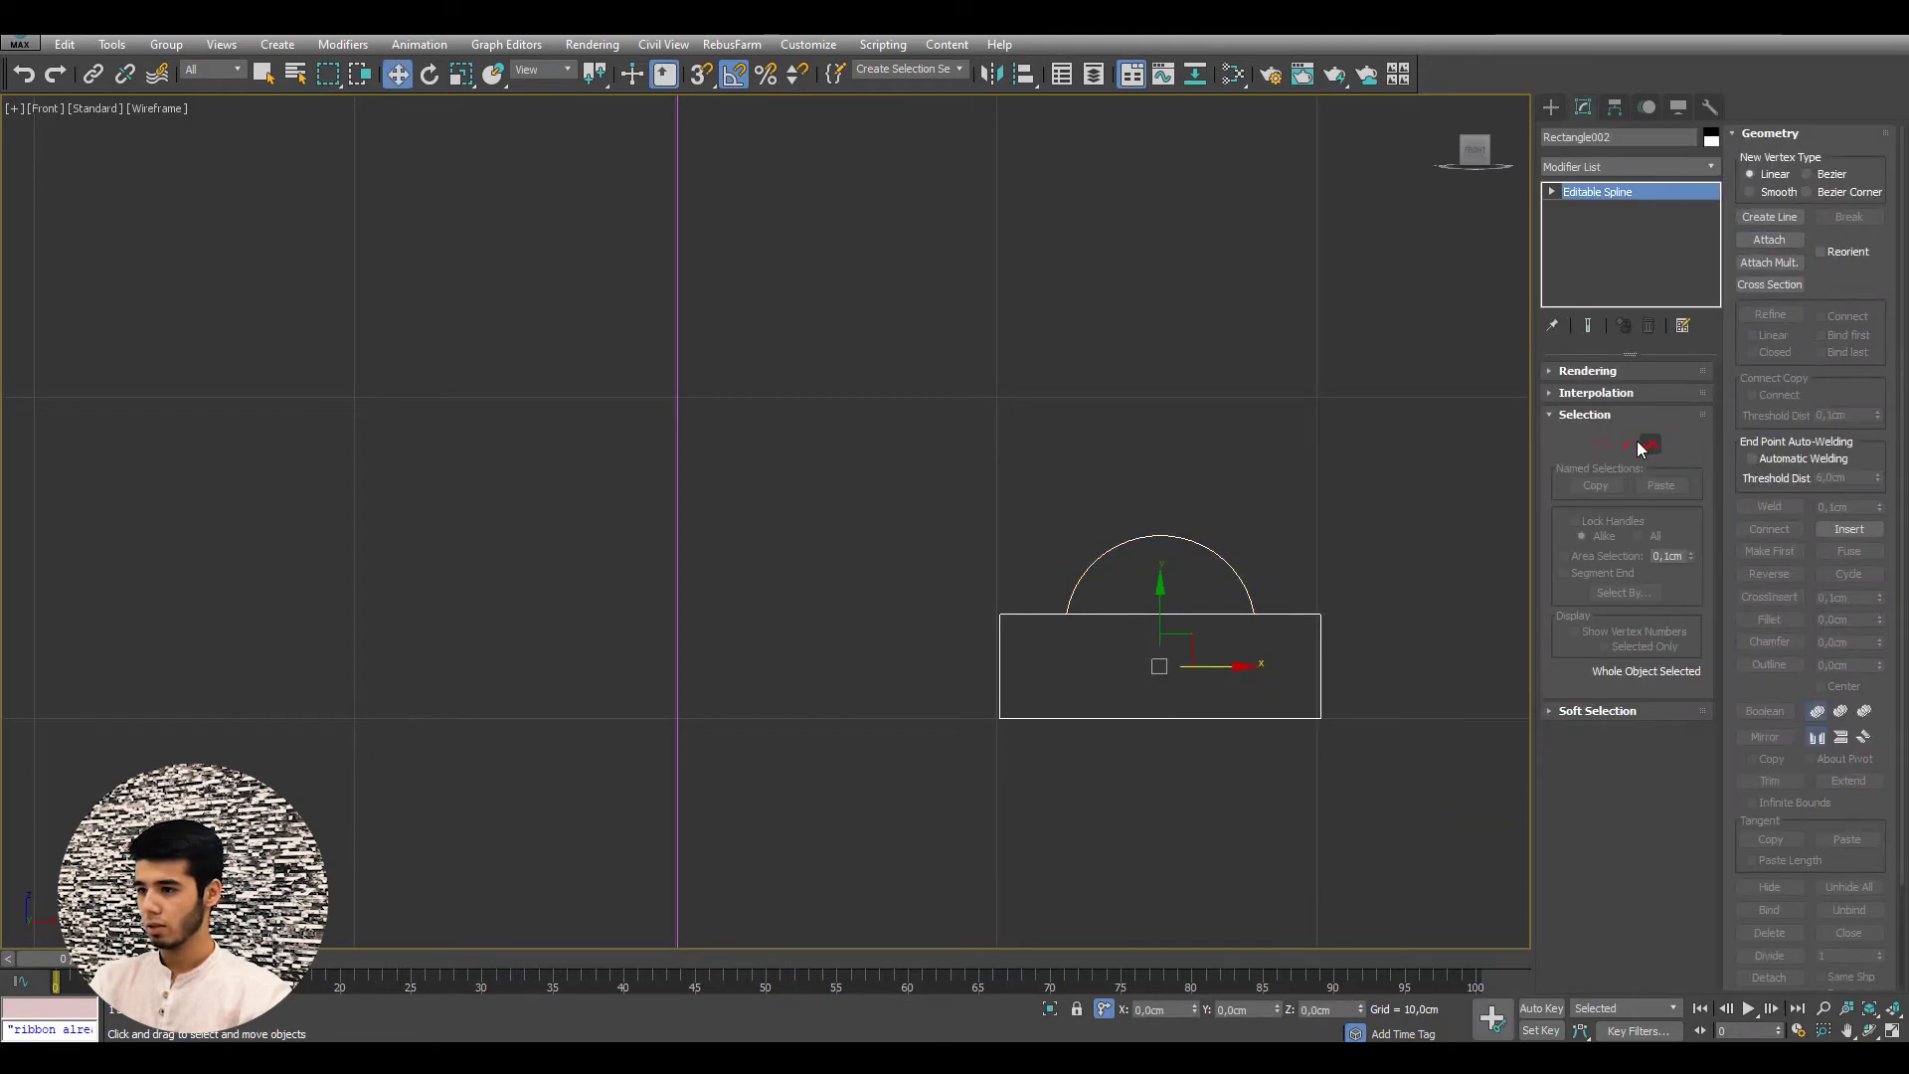
pyautogui.click(1642, 445)
pyautogui.click(1771, 782)
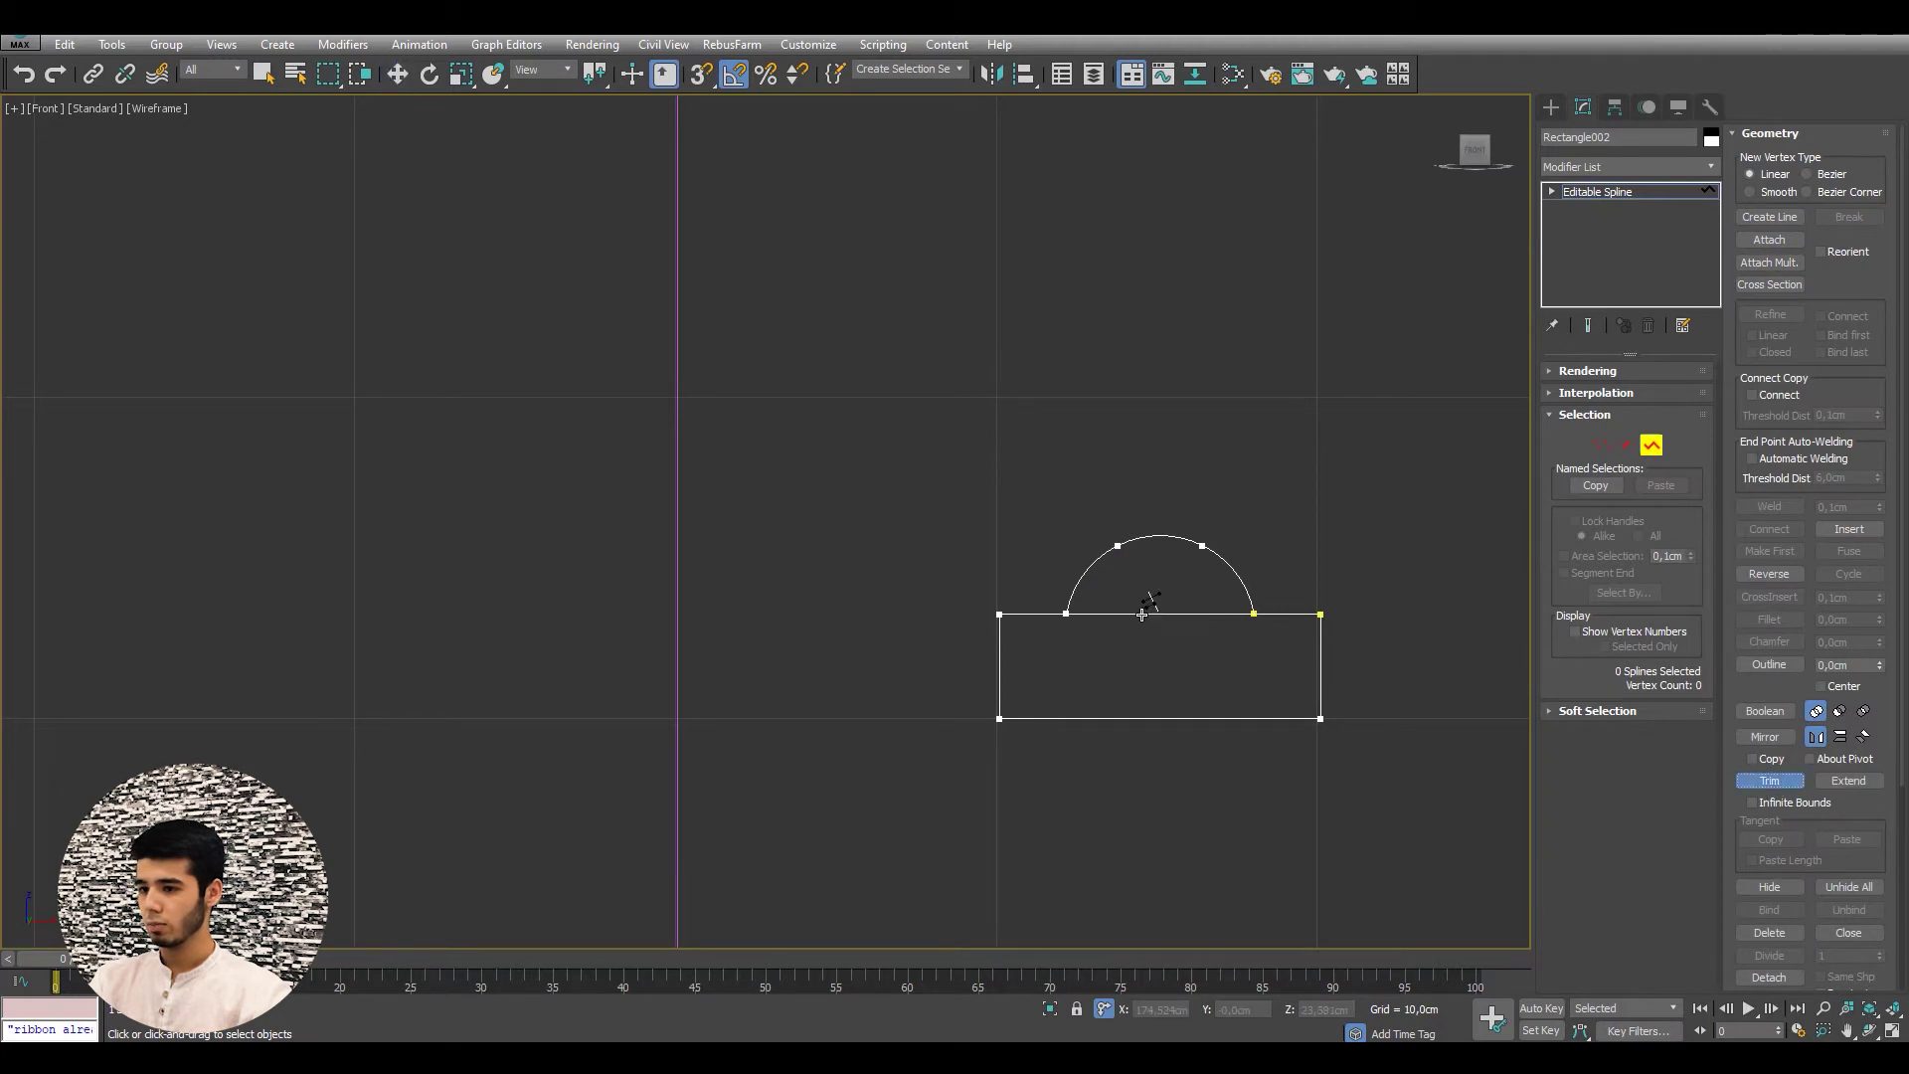
pyautogui.scroll(5, 1244, 615)
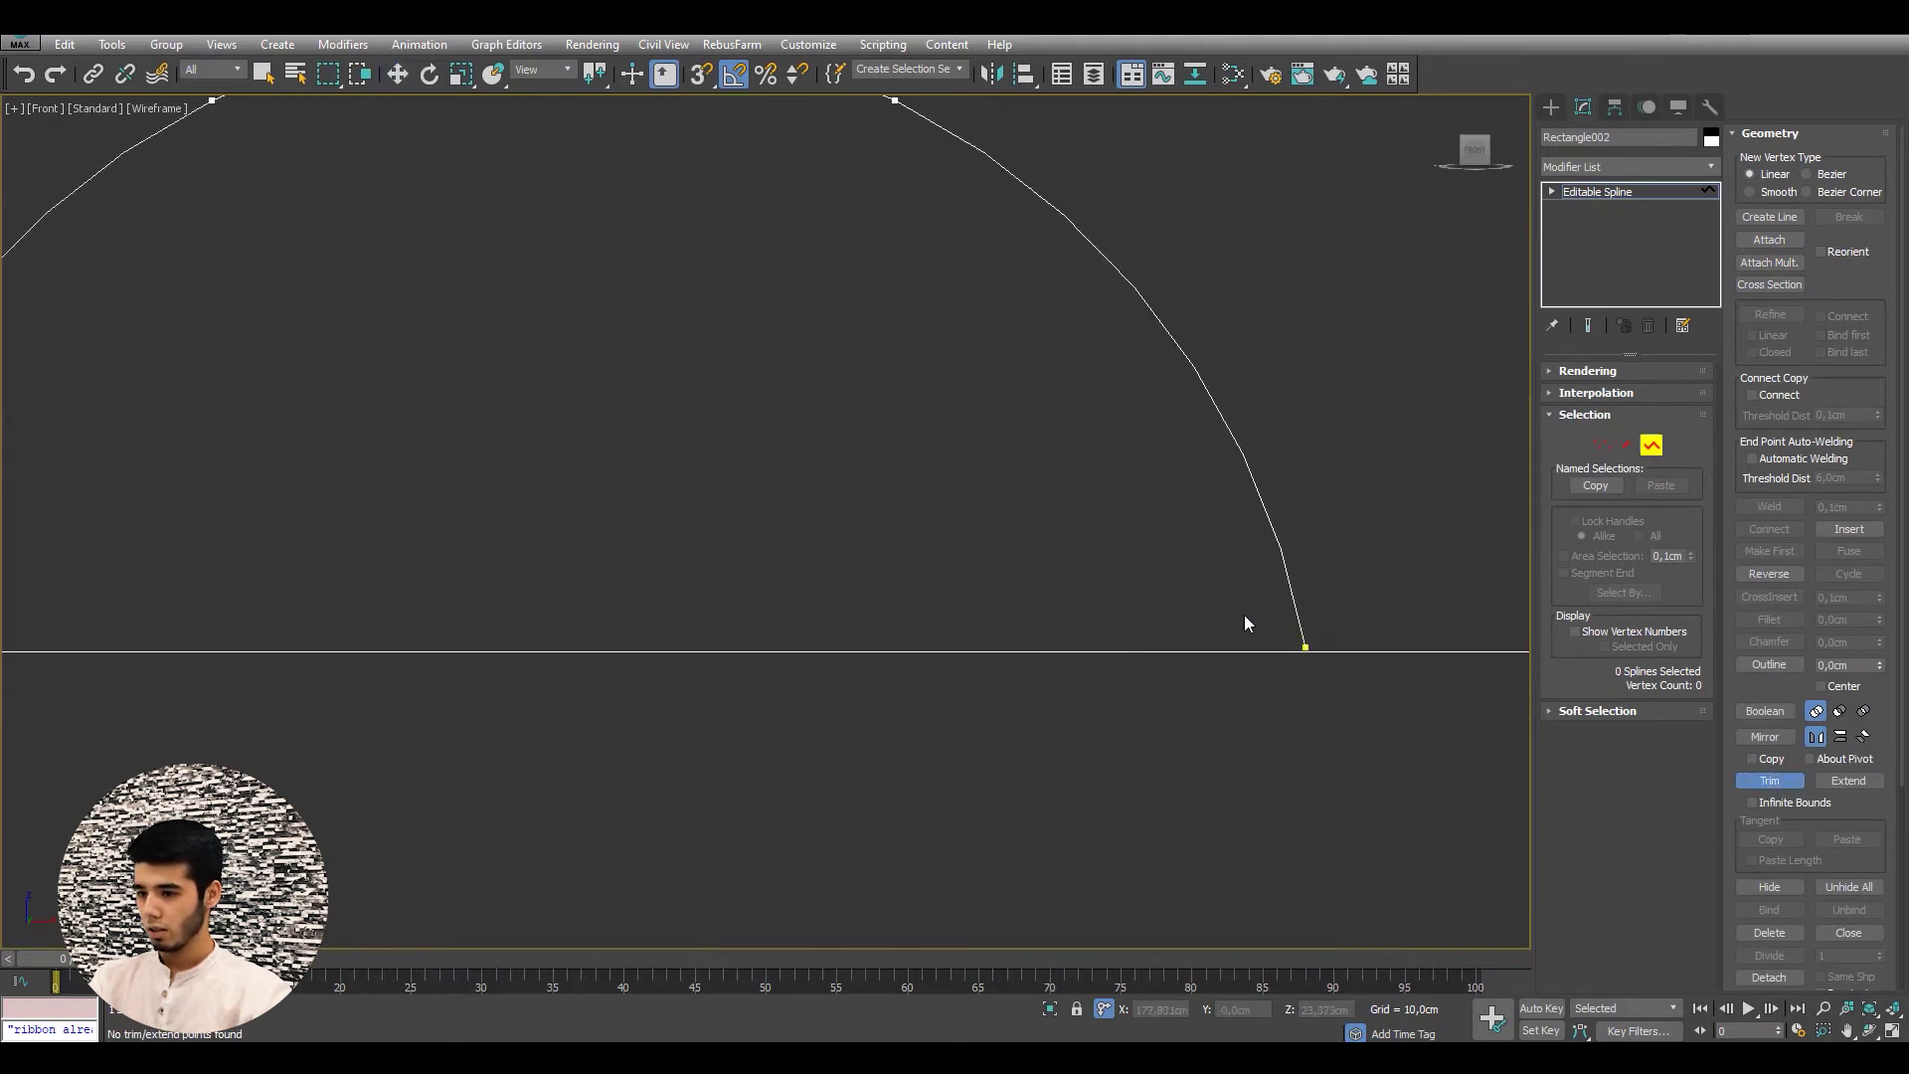
pyautogui.scroll(3, 1249, 617)
pyautogui.scroll(-8, 1248, 616)
pyautogui.scroll(6, 734, 637)
pyautogui.scroll(2, 760, 552)
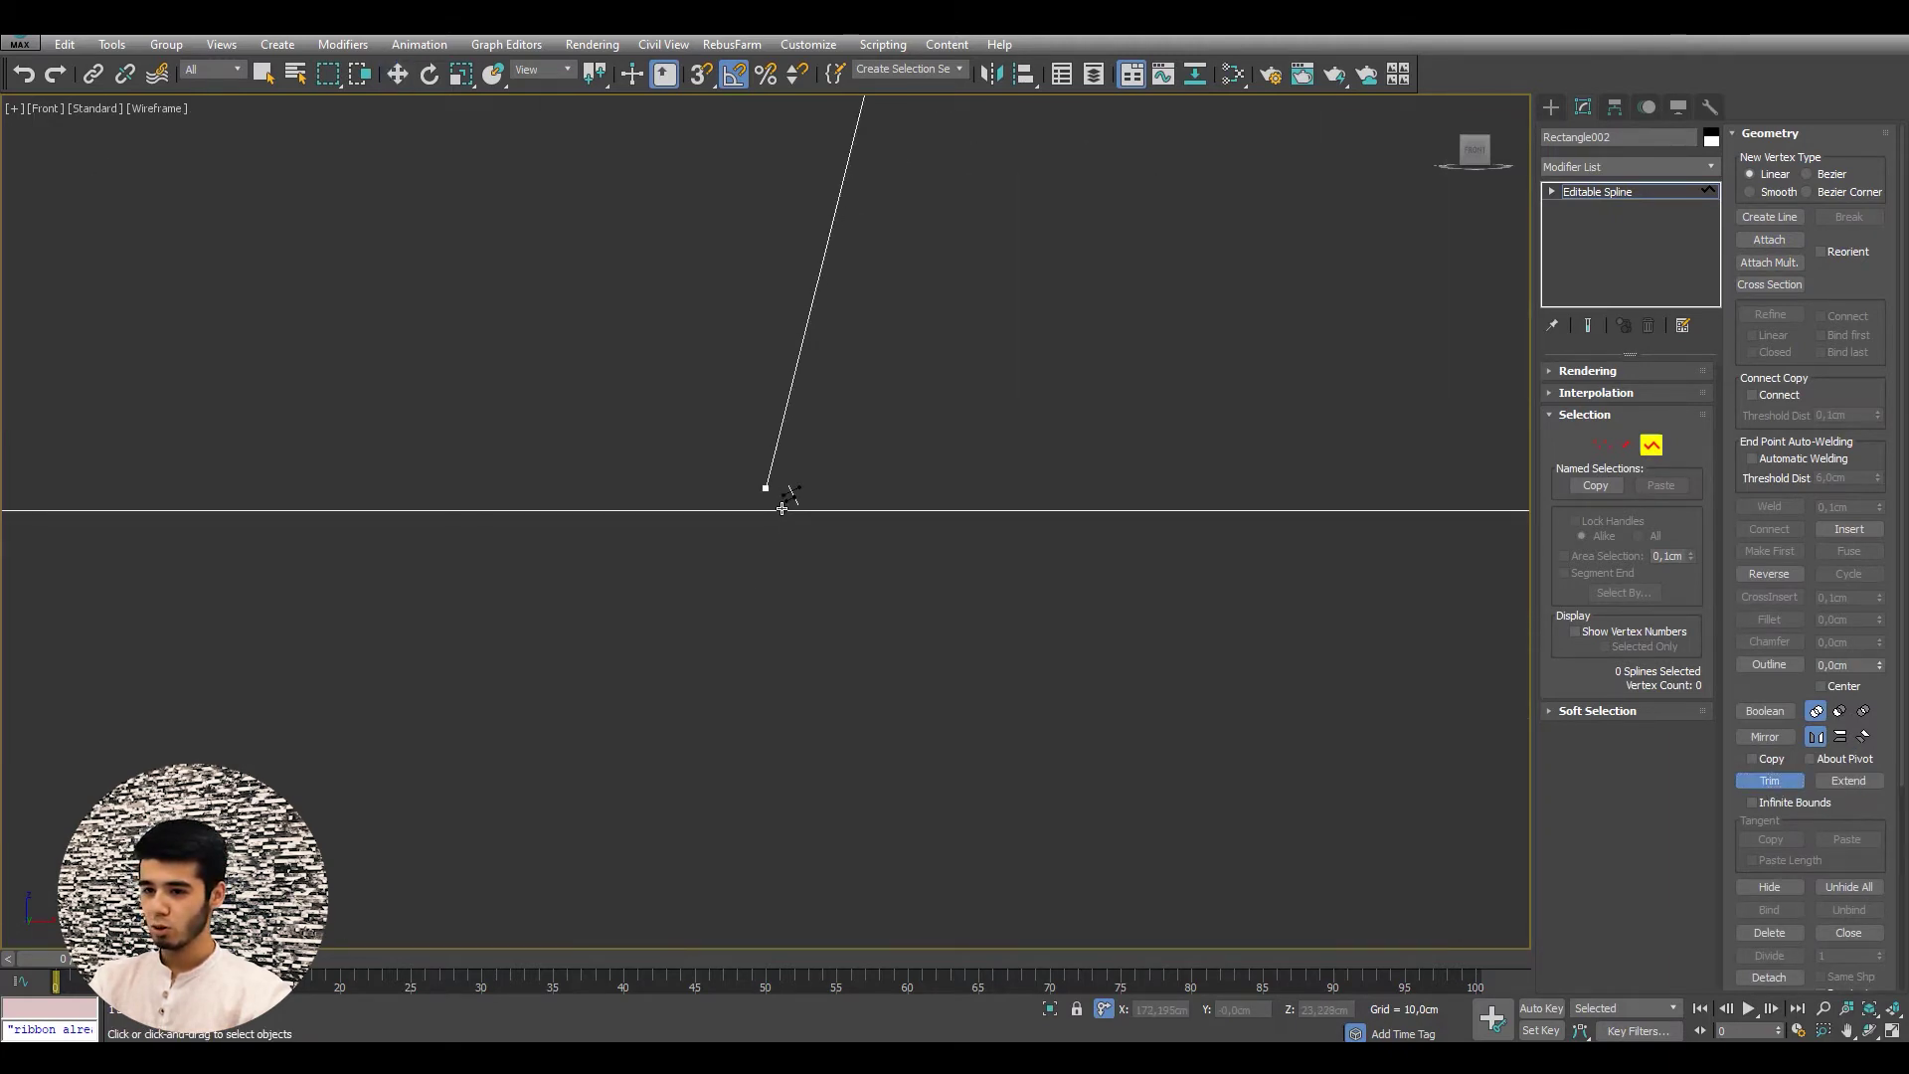
pyautogui.scroll(5, 763, 551)
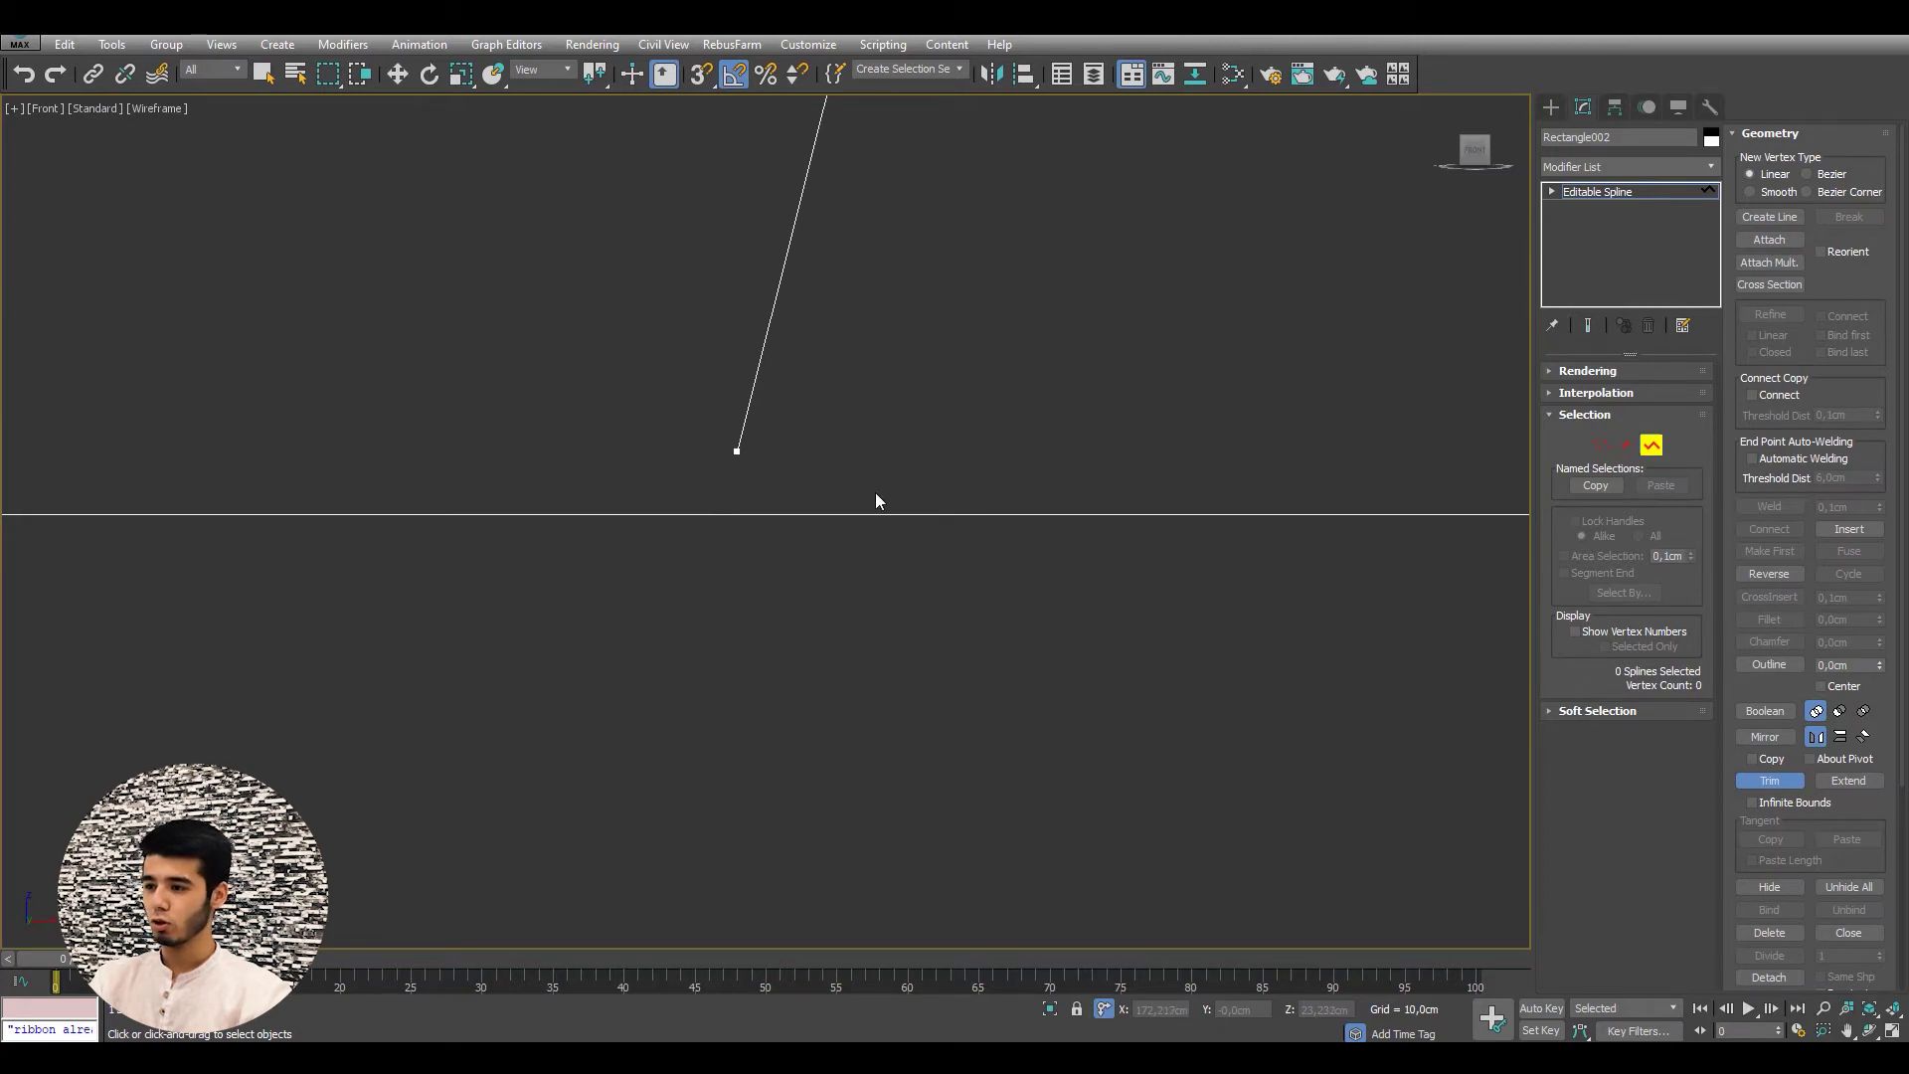
# - Extend the arc's left end past Rectangle002's top edge
pyautogui.click(1849, 781)
pyautogui.click(738, 443)
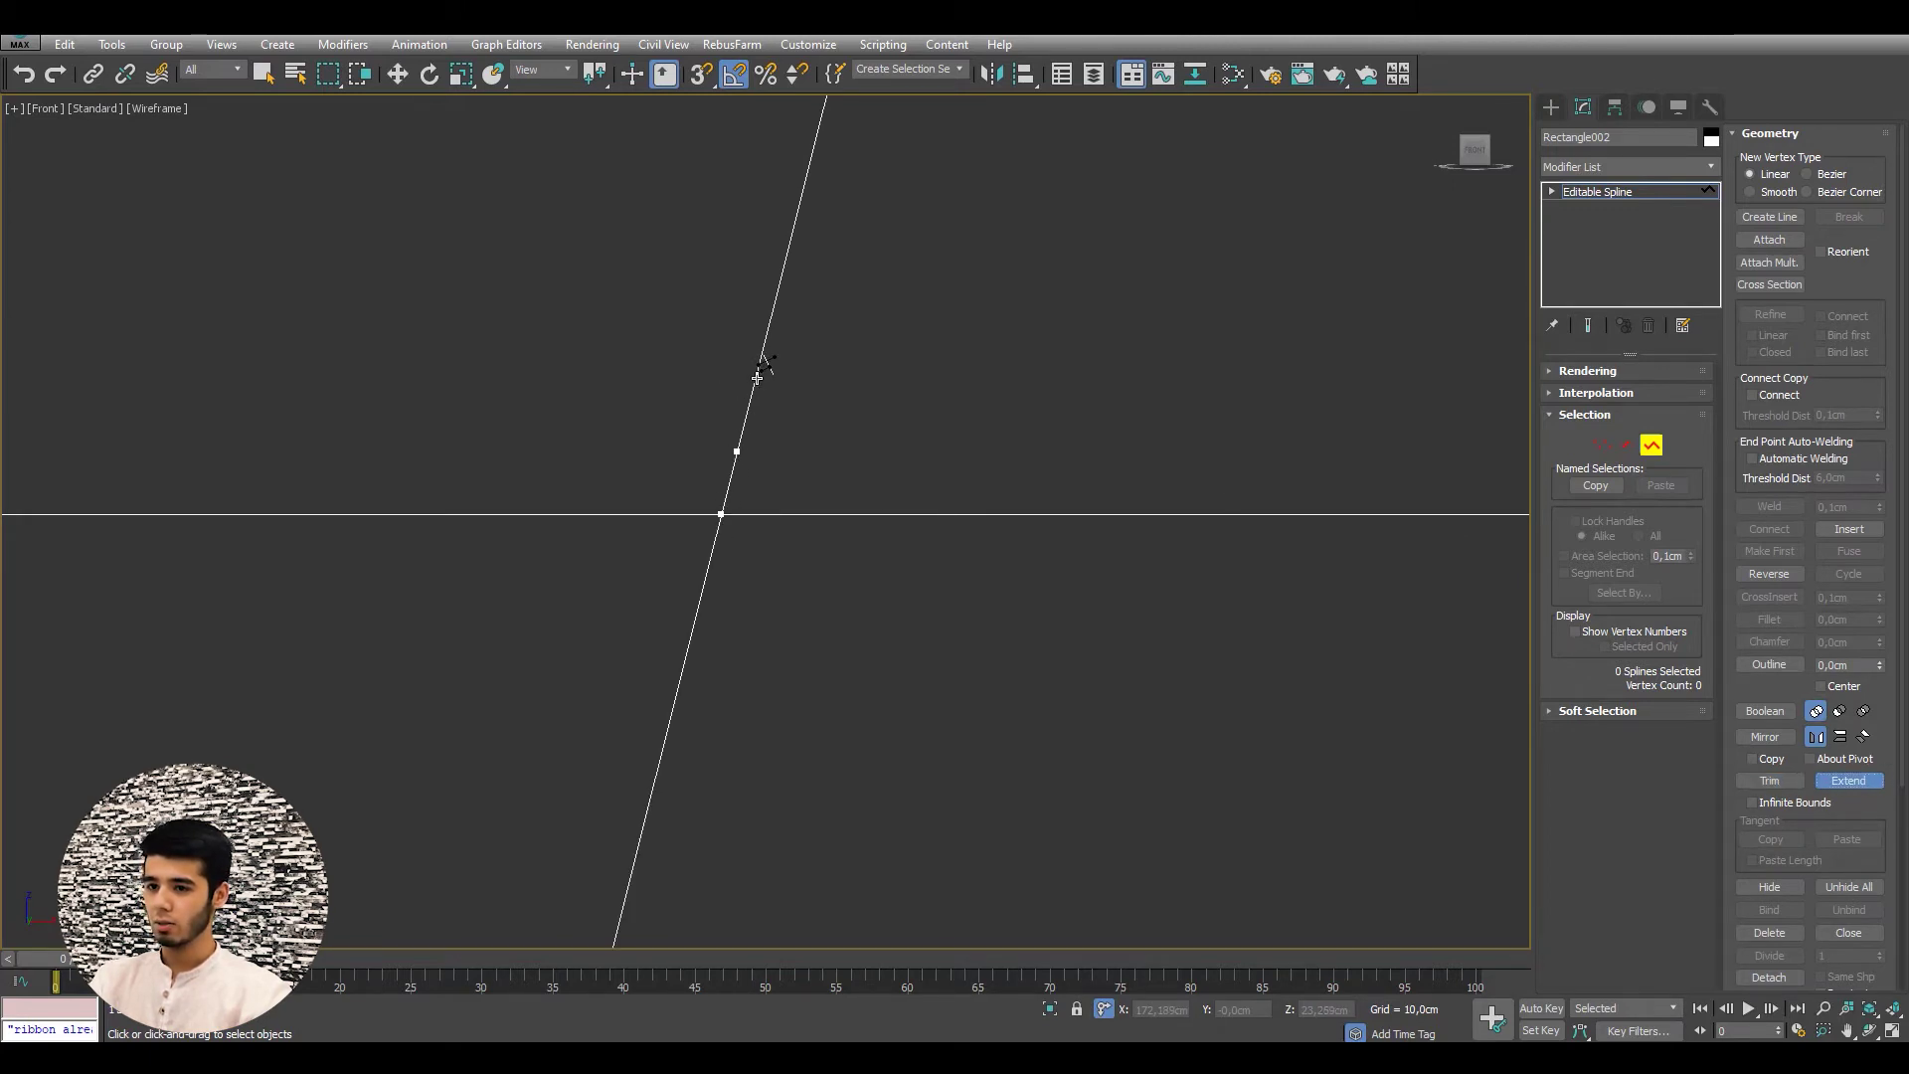
pyautogui.moveTo(697, 494); pyautogui.dragTo(518, 494, button='middle')
pyautogui.scroll(-3, 887, 449)
pyautogui.scroll(-3, 1052, 487)
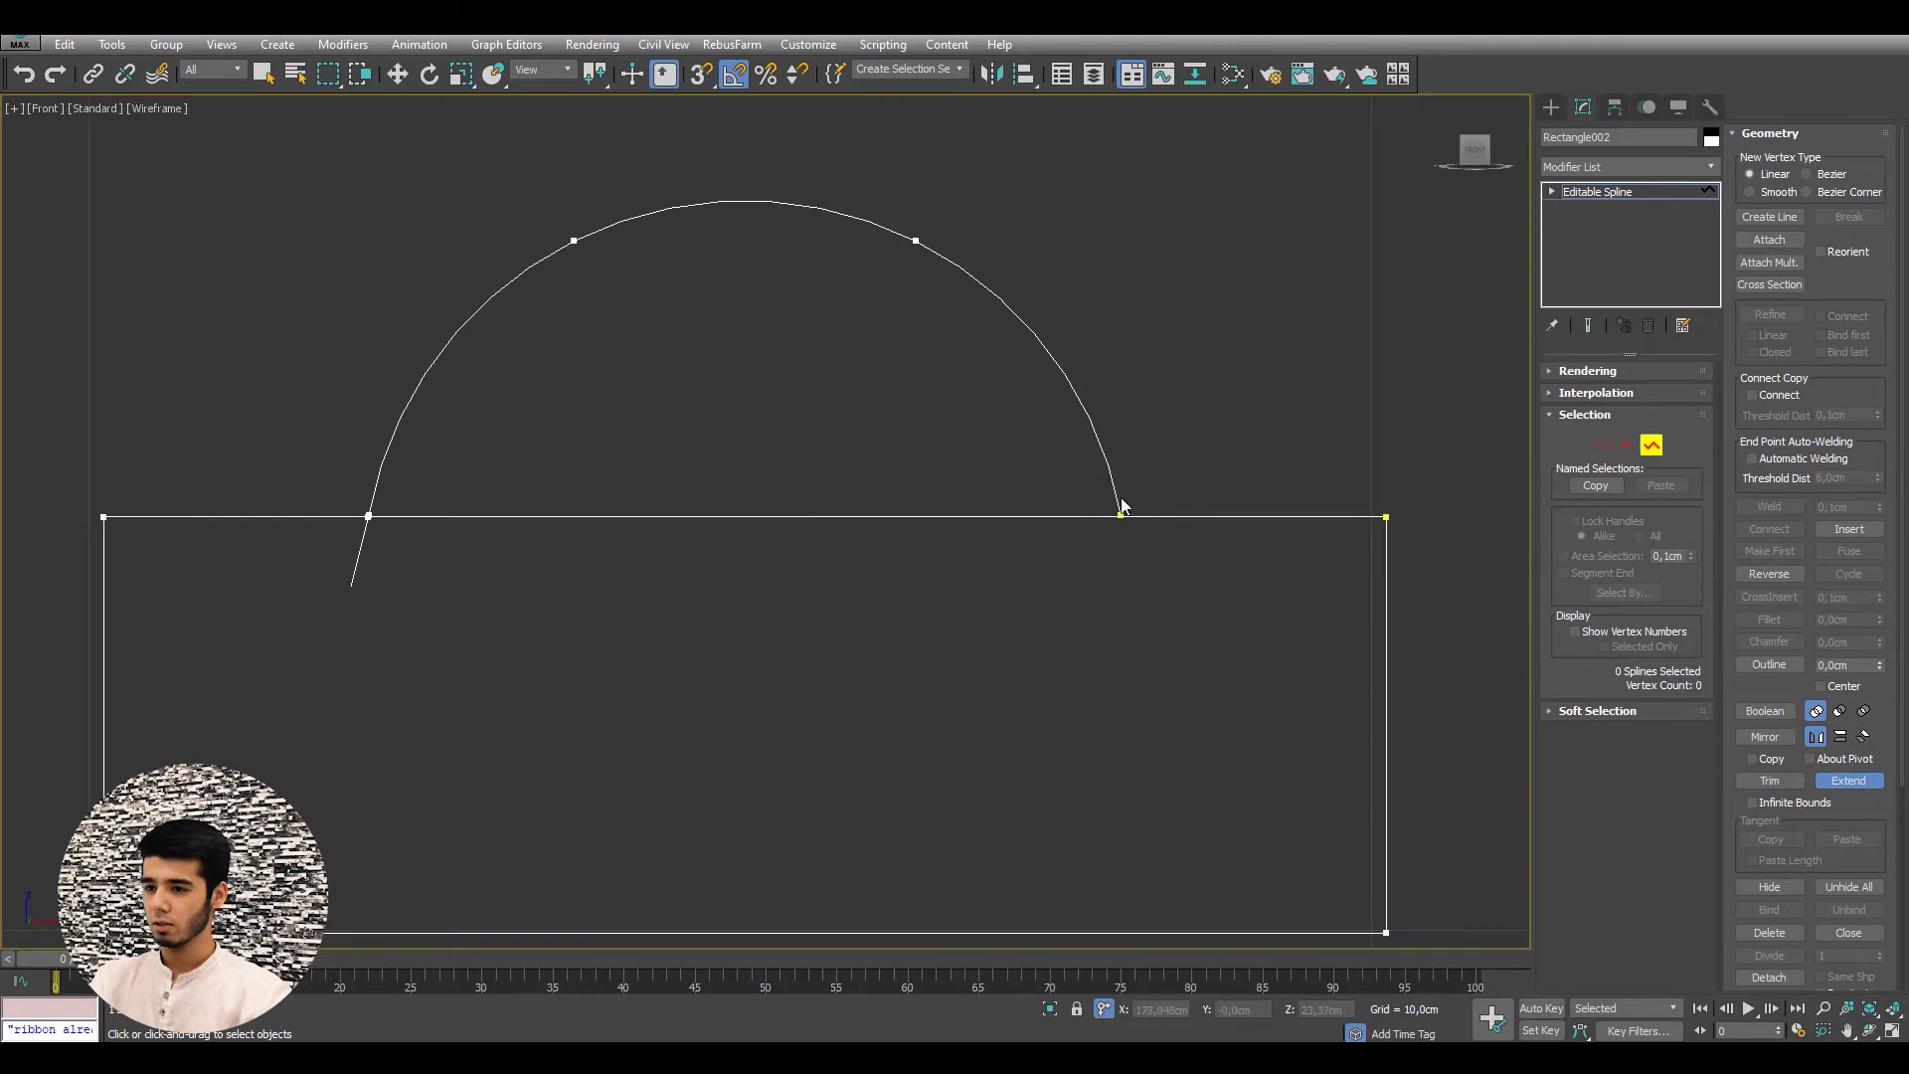
pyautogui.moveTo(680, 457); pyautogui.dragTo(769, 460, button='middle')
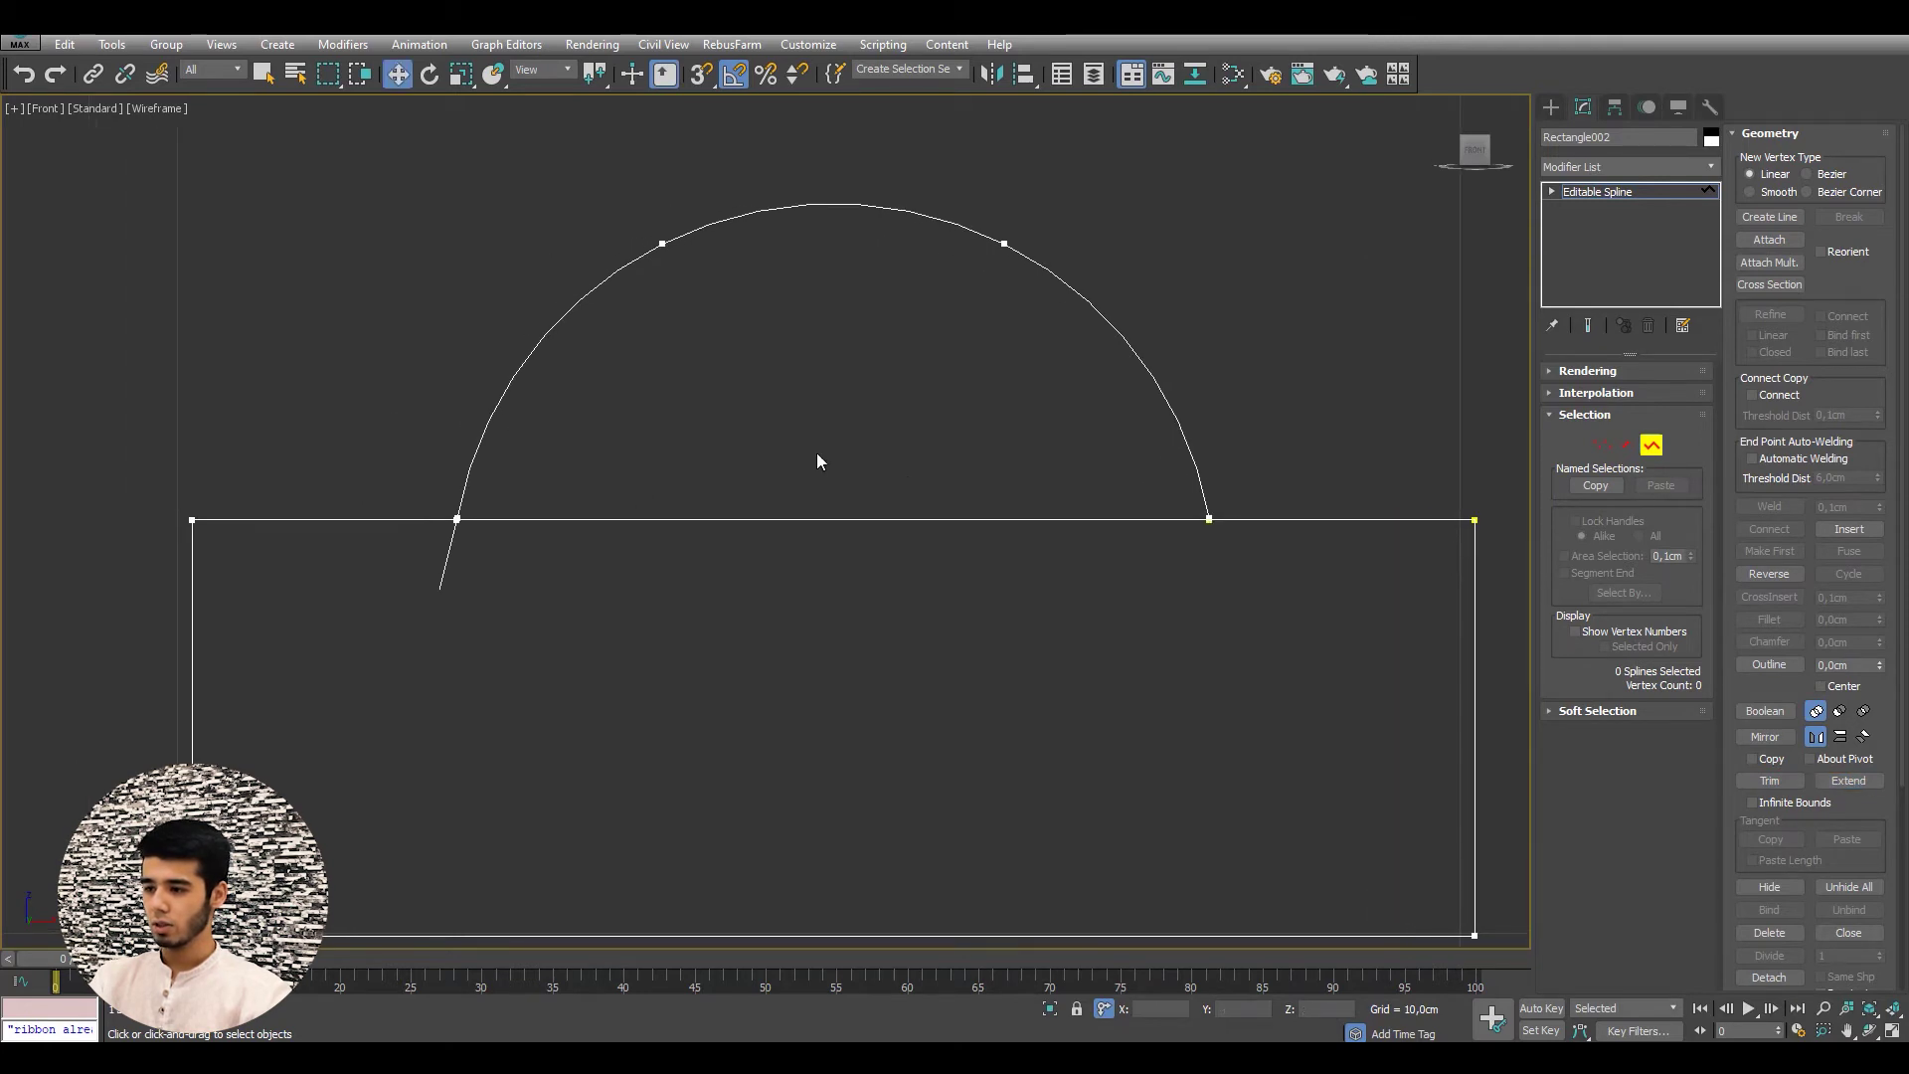
# - Trim away the top-edge segment inside the arc, then switch to Vertex level
pyautogui.click(1770, 781)
pyautogui.click(784, 518)
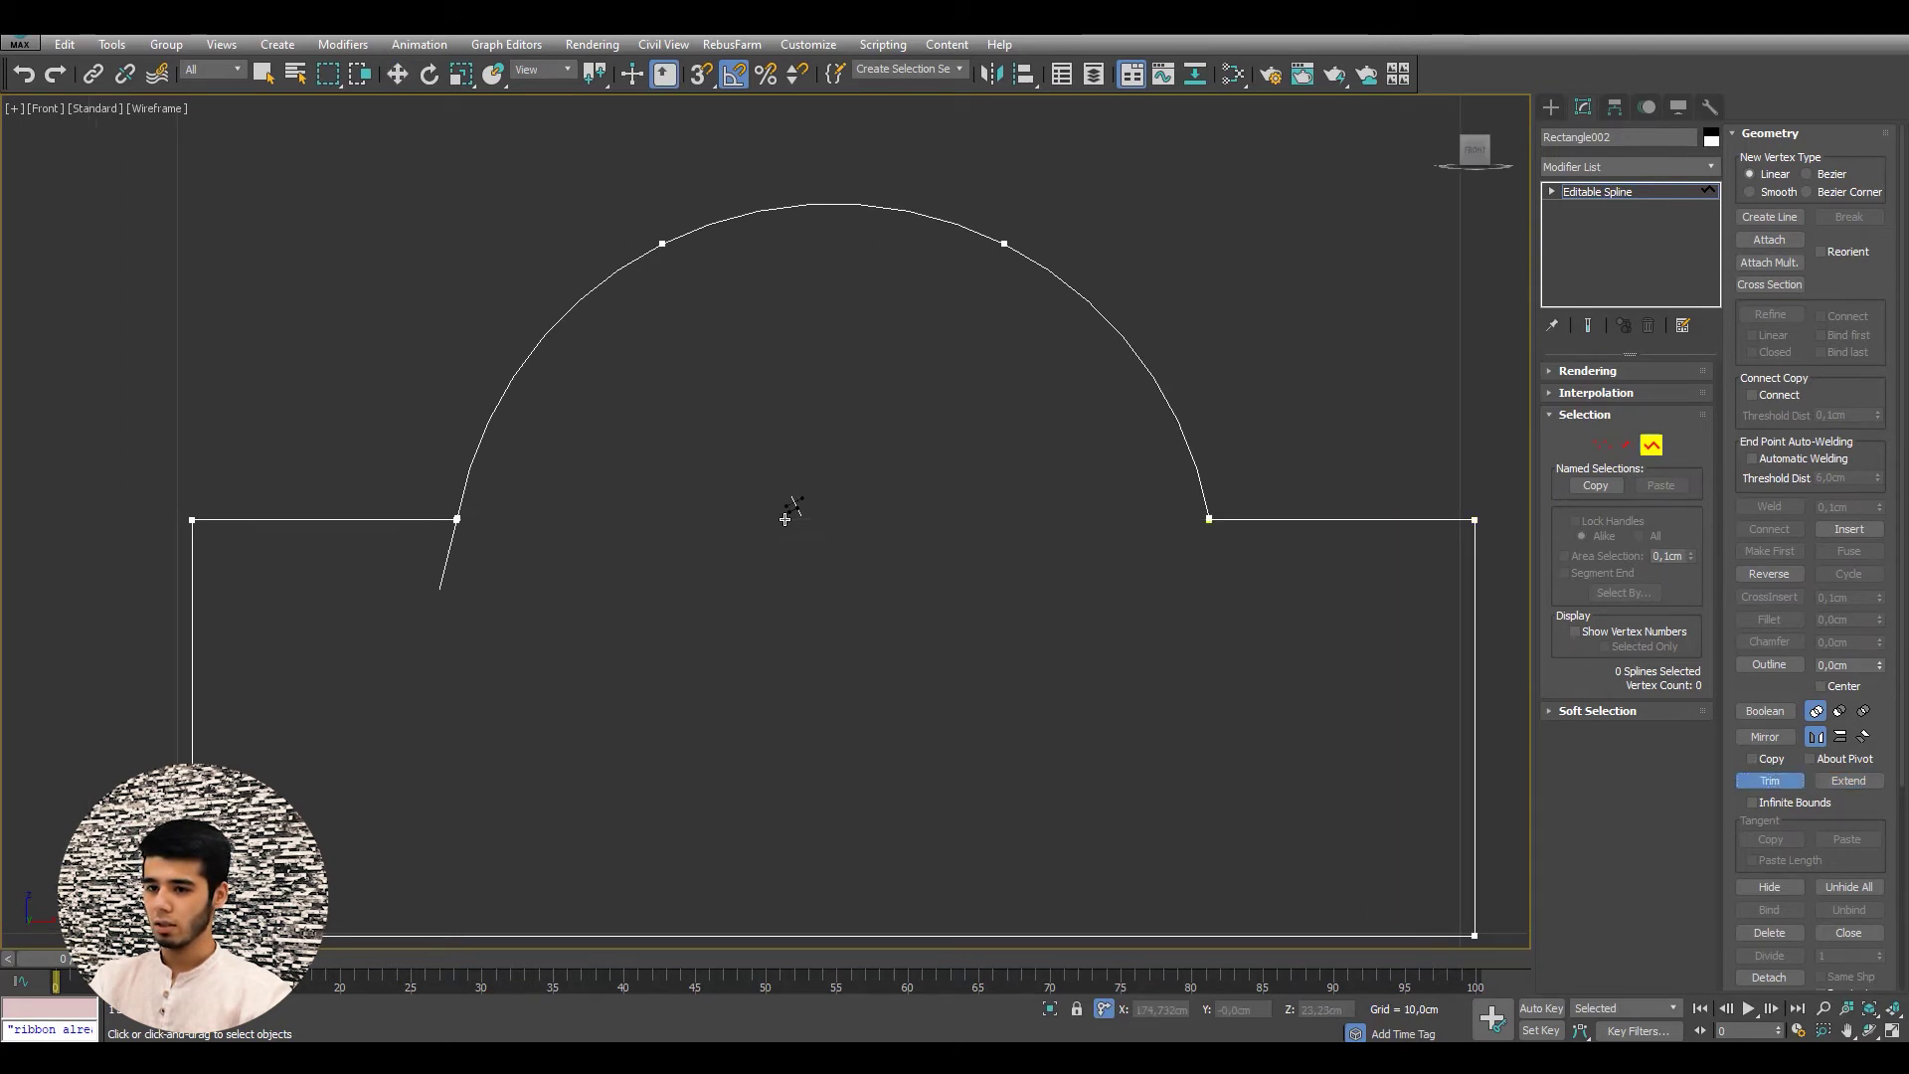
pyautogui.moveTo(468, 537)
pyautogui.mouseDown(button='middle')
pyautogui.moveTo(583, 537)
pyautogui.moveTo(309, 513)
pyautogui.moveTo(467, 457)
pyautogui.mouseUp(button='middle')
pyautogui.press('w')
pyautogui.scroll(5, 557, 507)
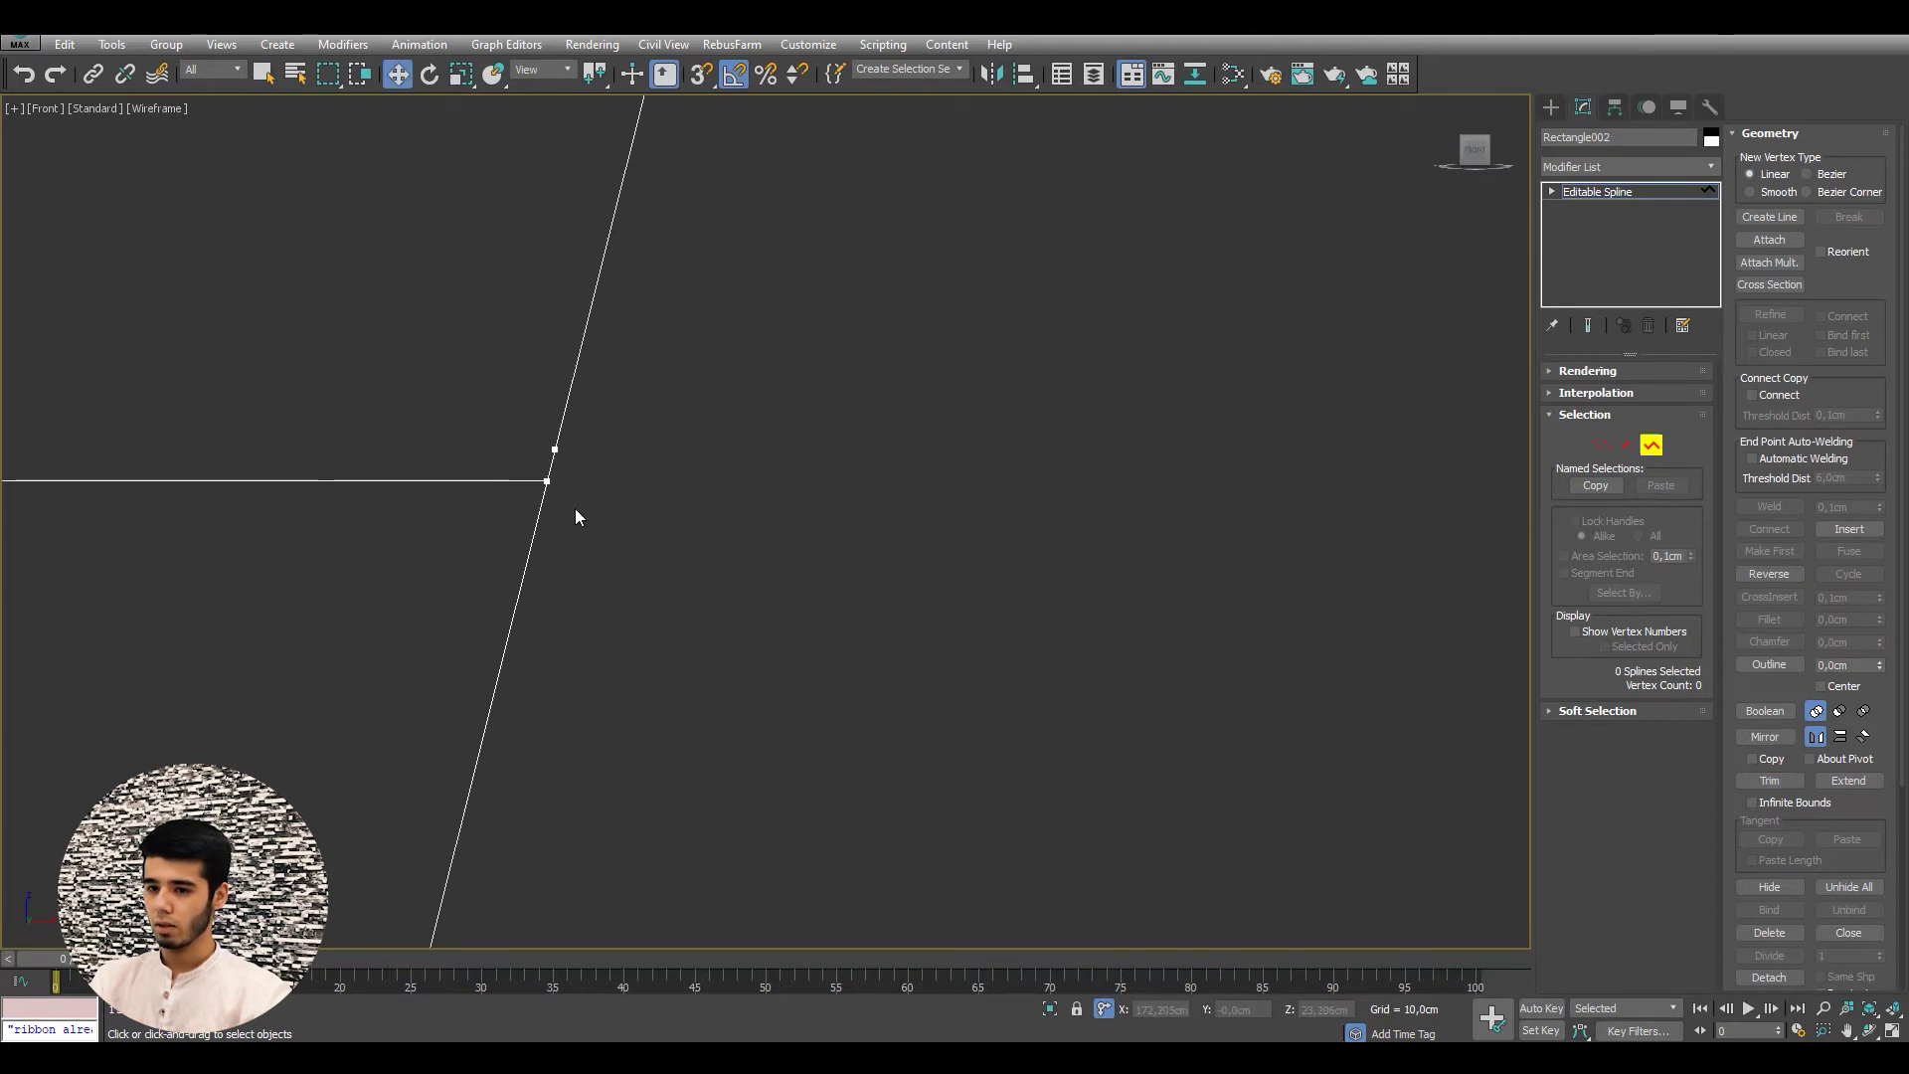
pyautogui.scroll(-5, 577, 487)
pyautogui.press('1')
pyautogui.scroll(5, 600, 521)
# - Weld all coincident vertices of Rectangle002's shape, then clear the vertex selection
pyautogui.scroll(3, 623, 515)
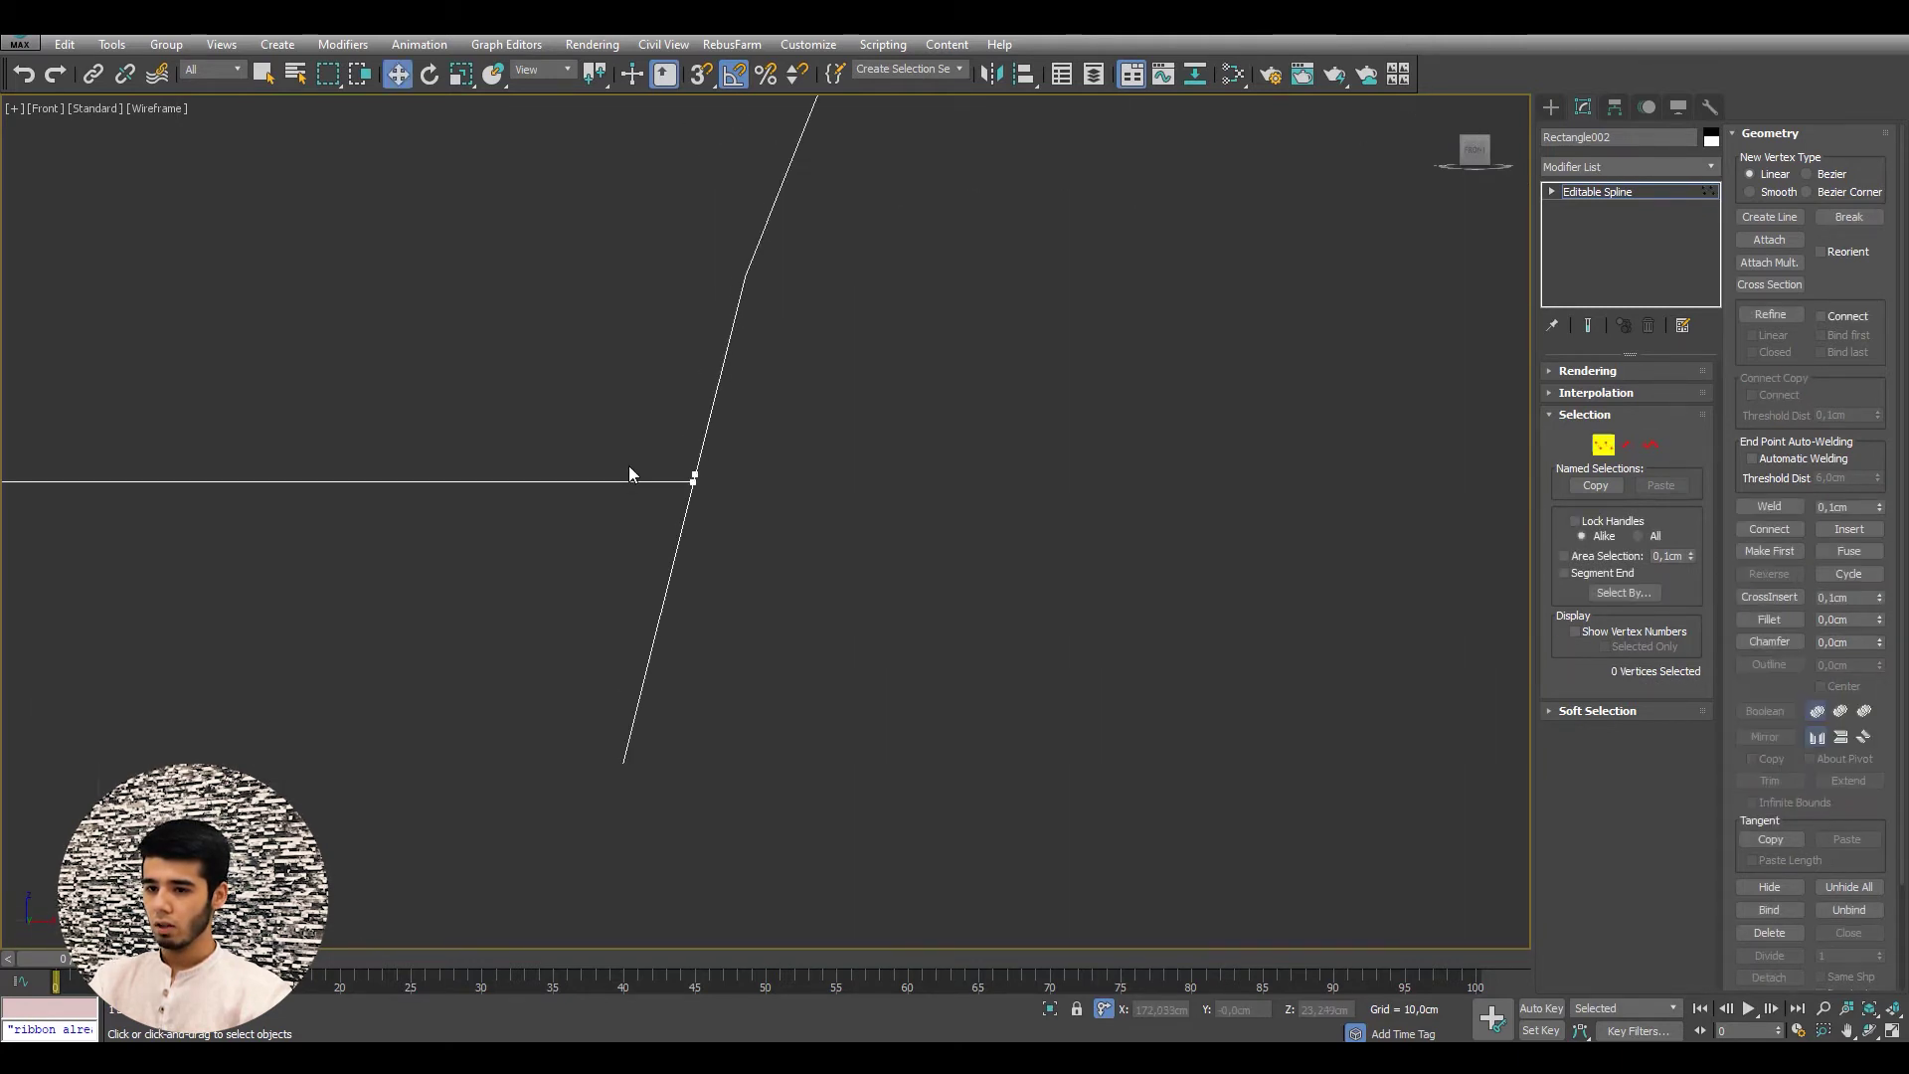
pyautogui.scroll(-5, 630, 473)
pyautogui.hotkey('ctrl', 'a')
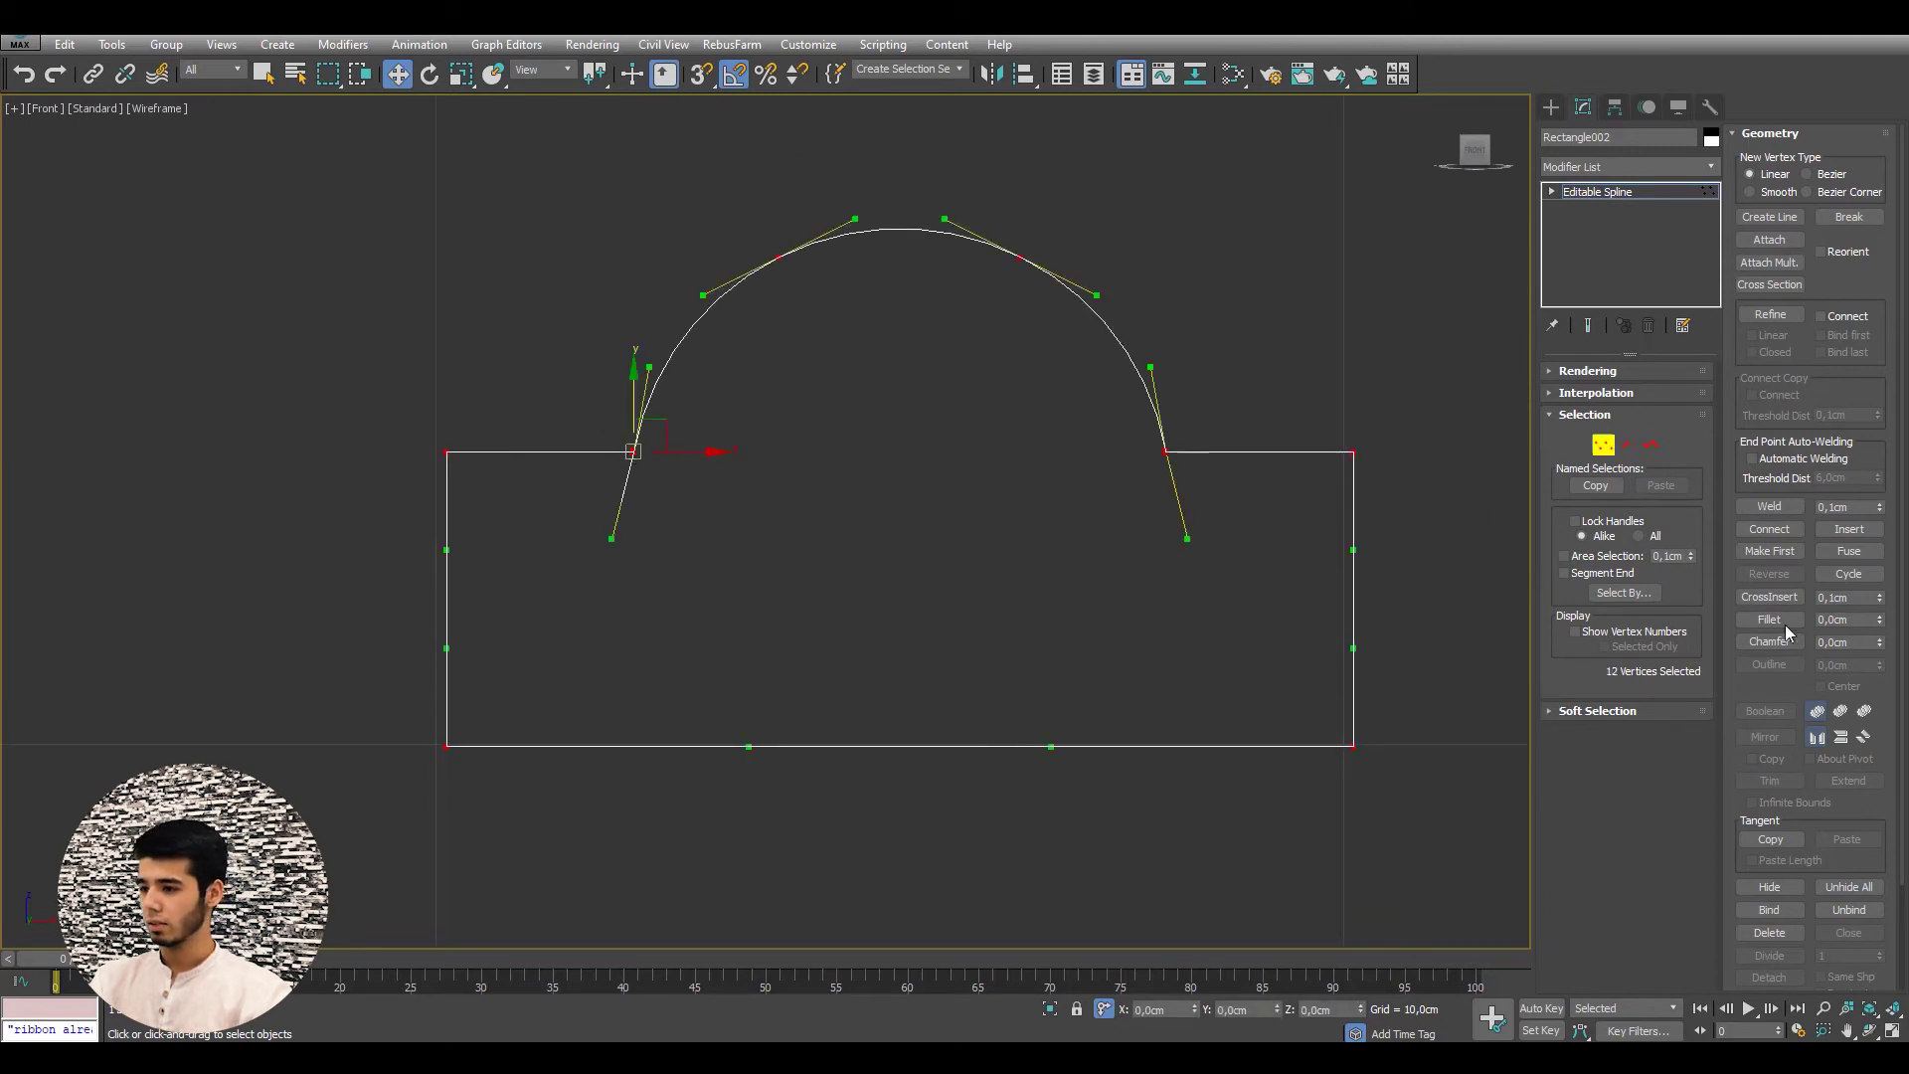
pyautogui.click(1770, 507)
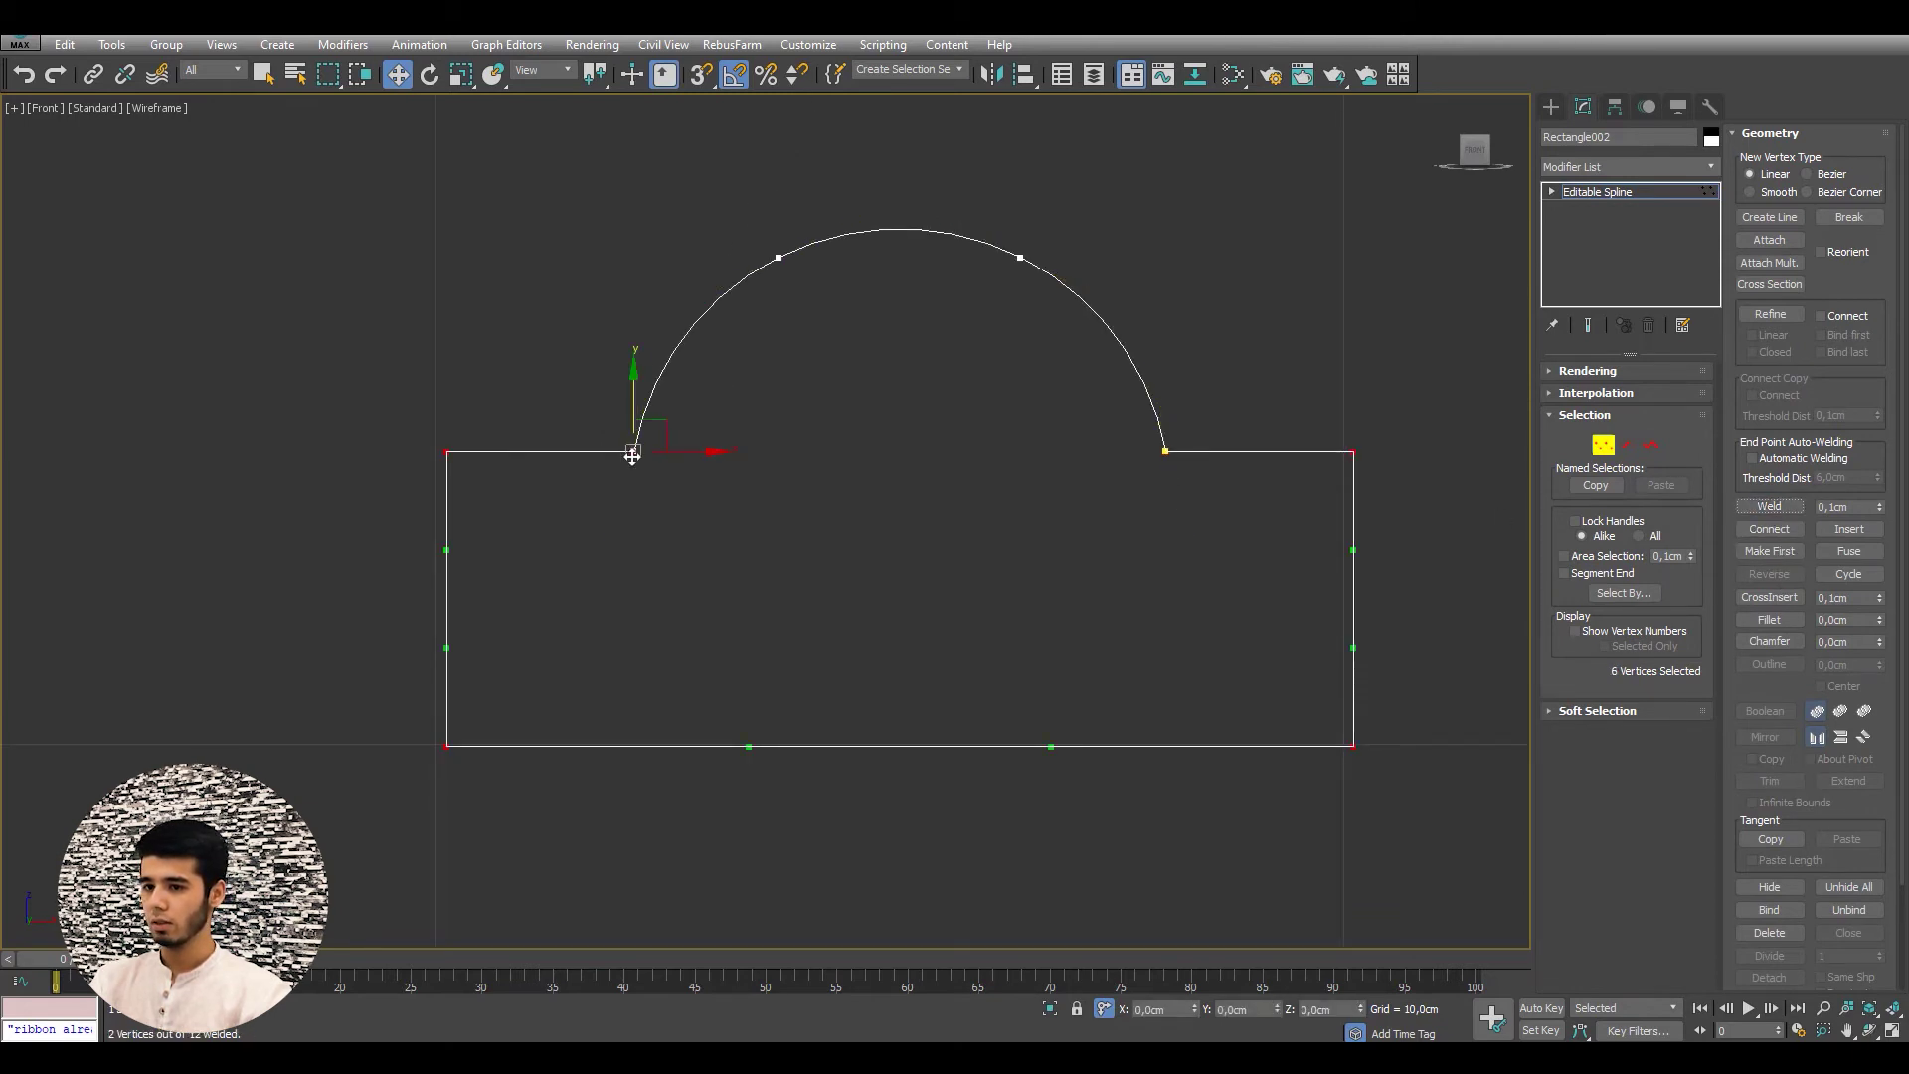
pyautogui.scroll(5, 634, 450)
pyautogui.scroll(-5, 637, 445)
pyautogui.hotkey('ctrl', 'a')
pyautogui.scroll(5, 643, 505)
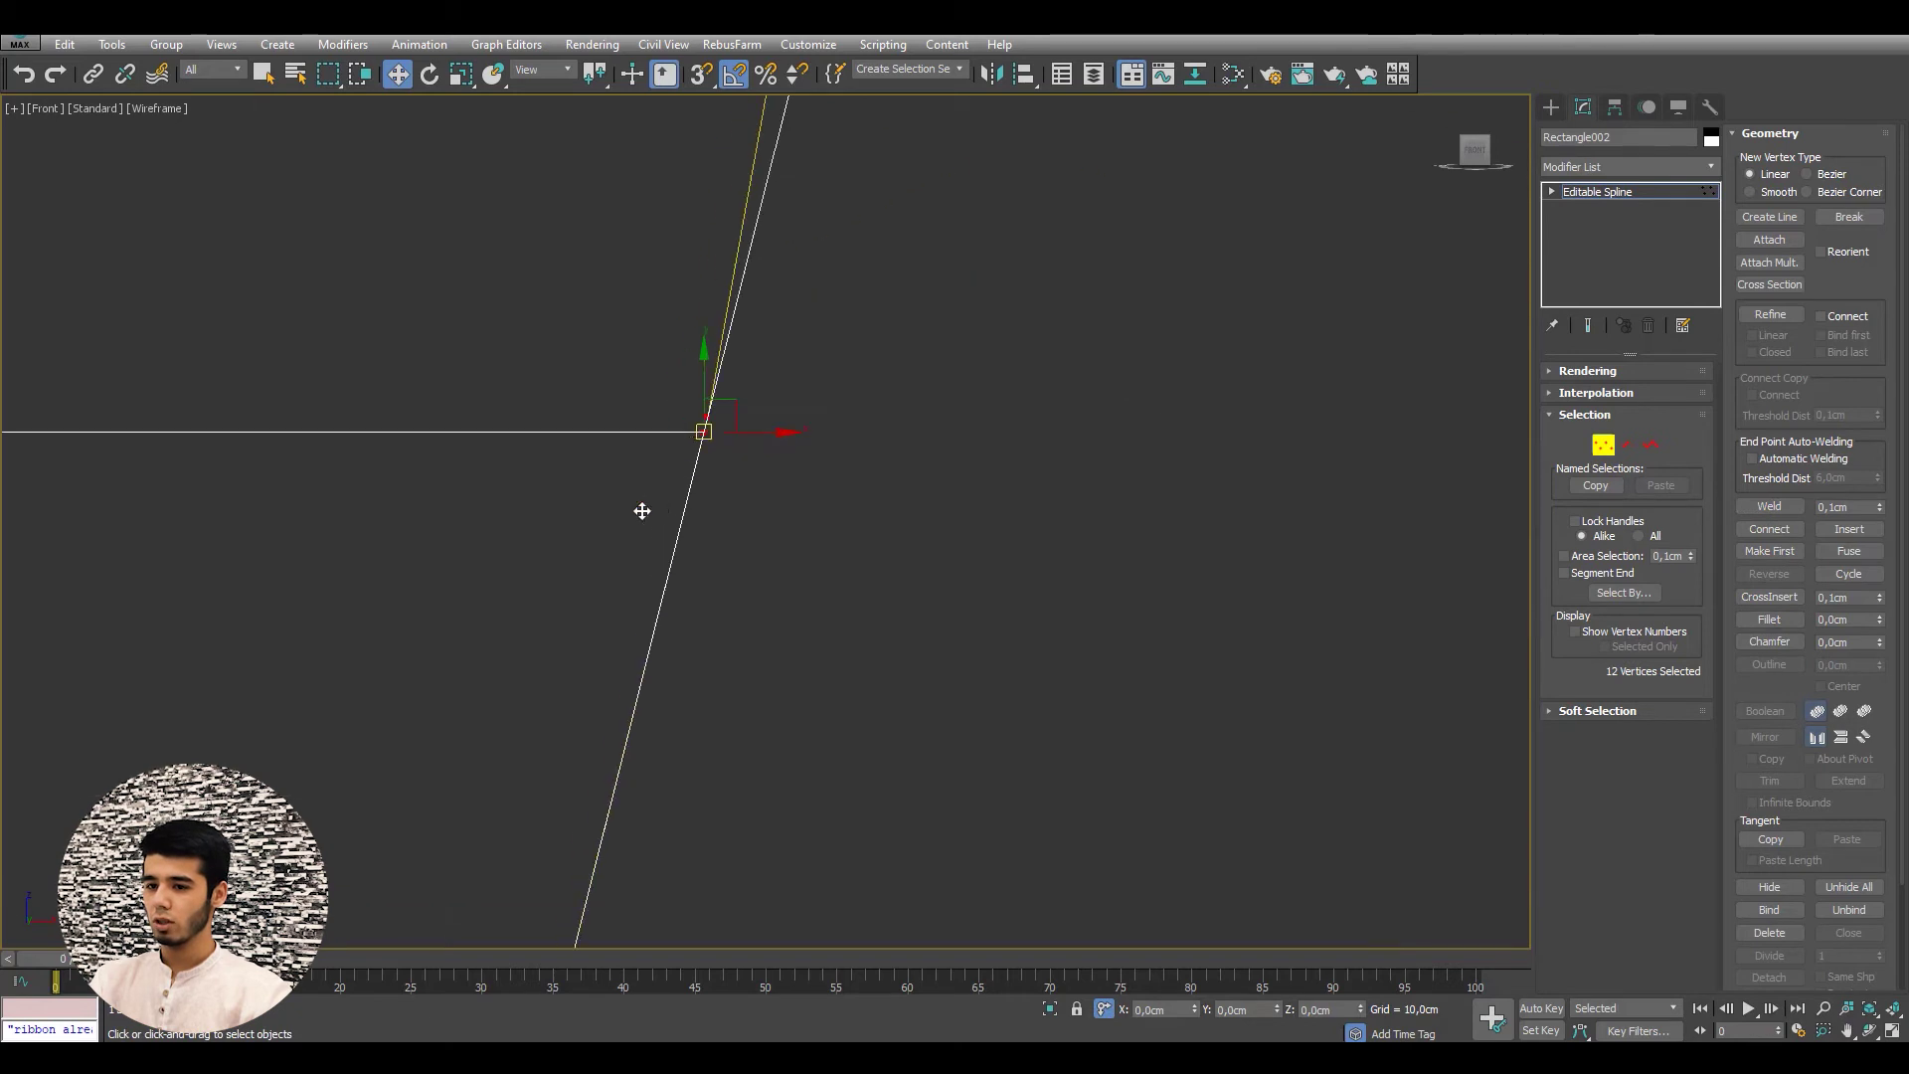
pyautogui.click(815, 537)
pyautogui.scroll(-2, 725, 450)
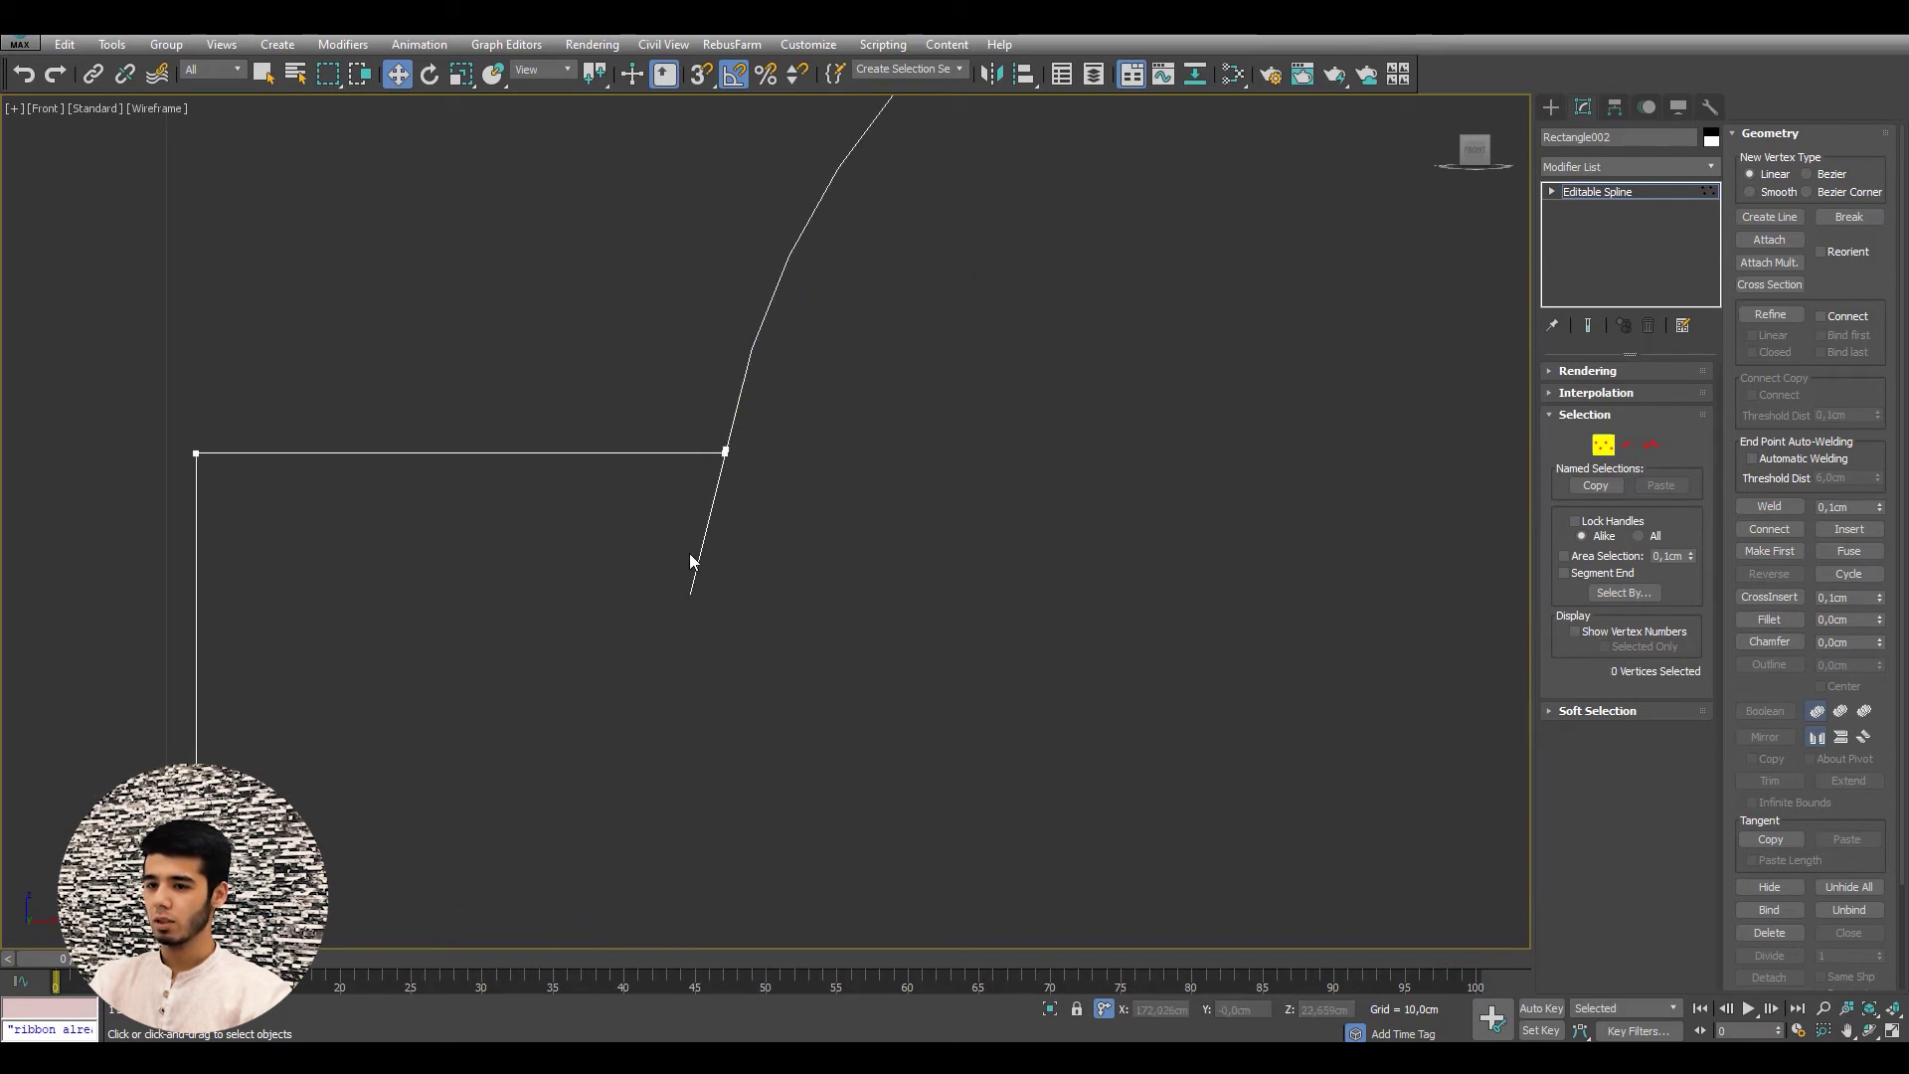
# - Select the left-intersection vertices and try a tangent adjustment, undoing it afterward
pyautogui.scroll(2, 736, 477)
pyautogui.click(729, 482)
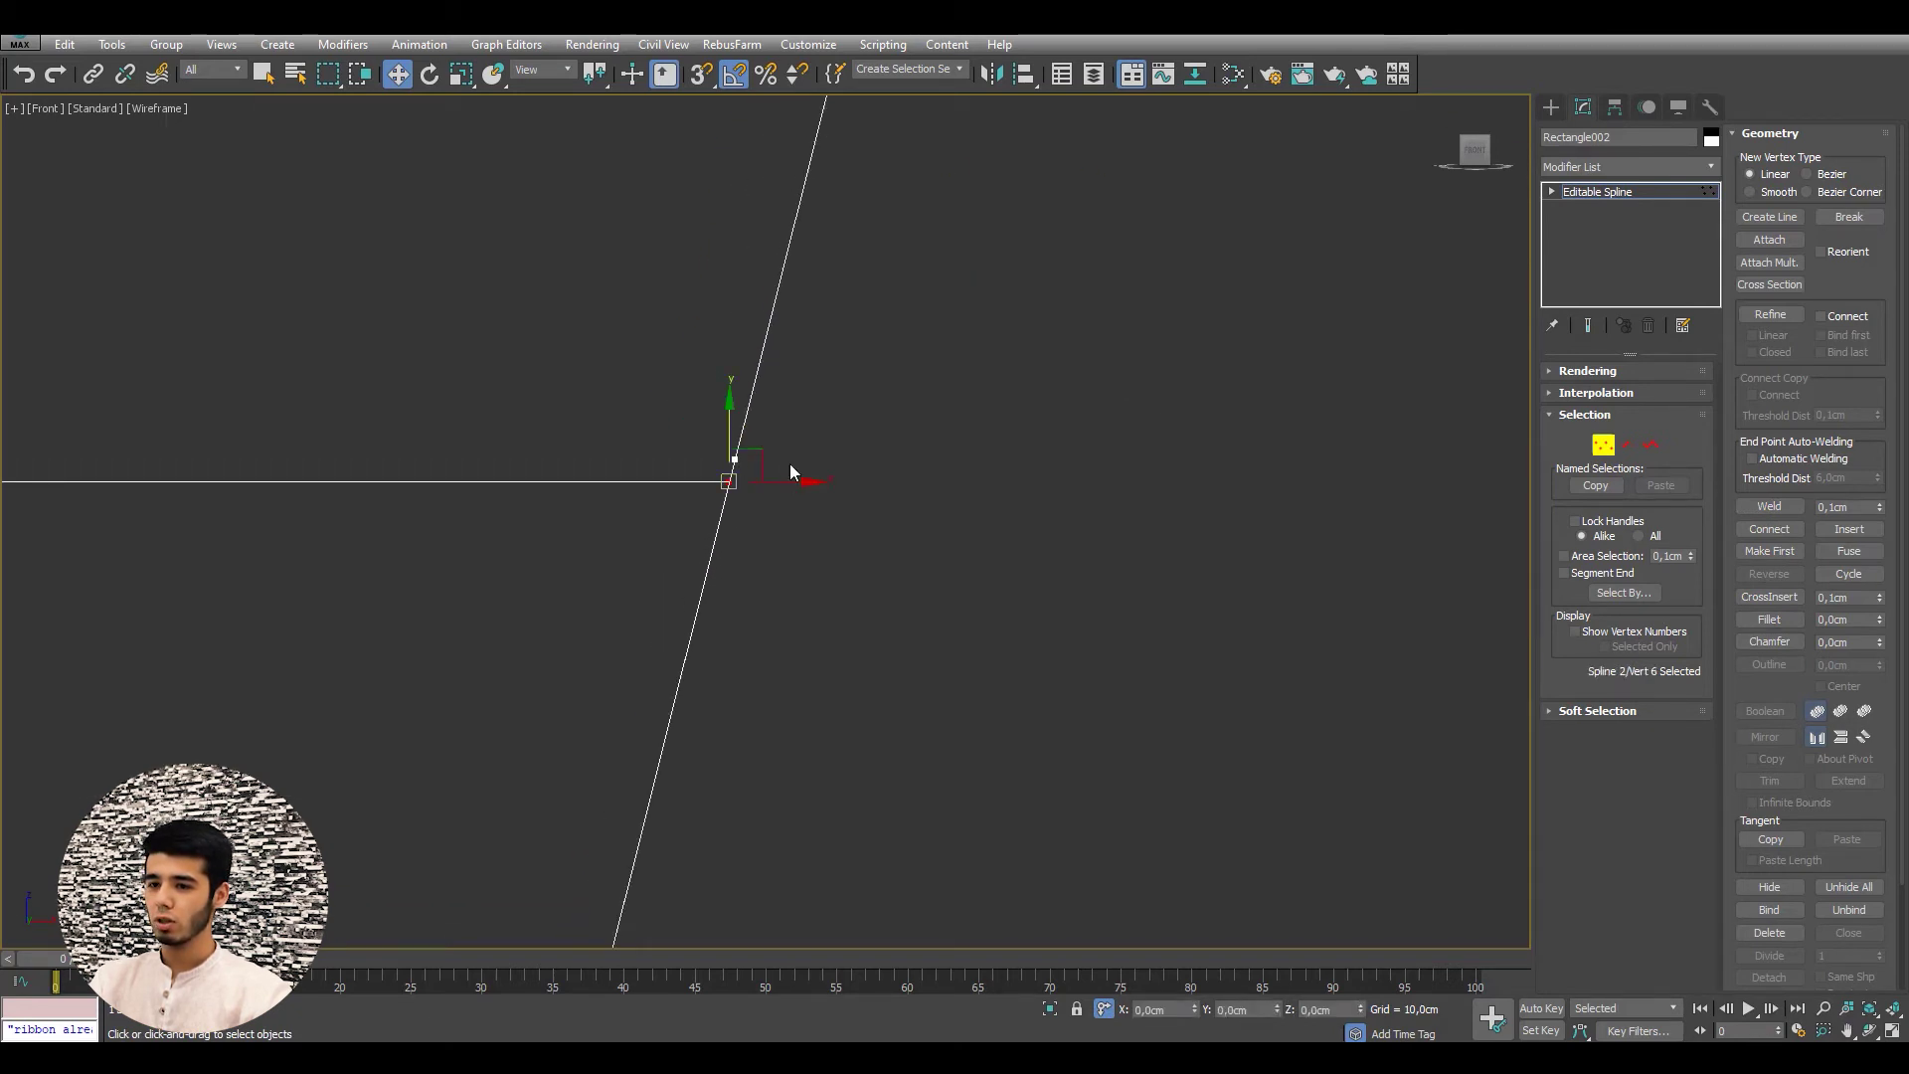
pyautogui.click(847, 388)
pyautogui.click(734, 459)
pyautogui.scroll(-1, 809, 319)
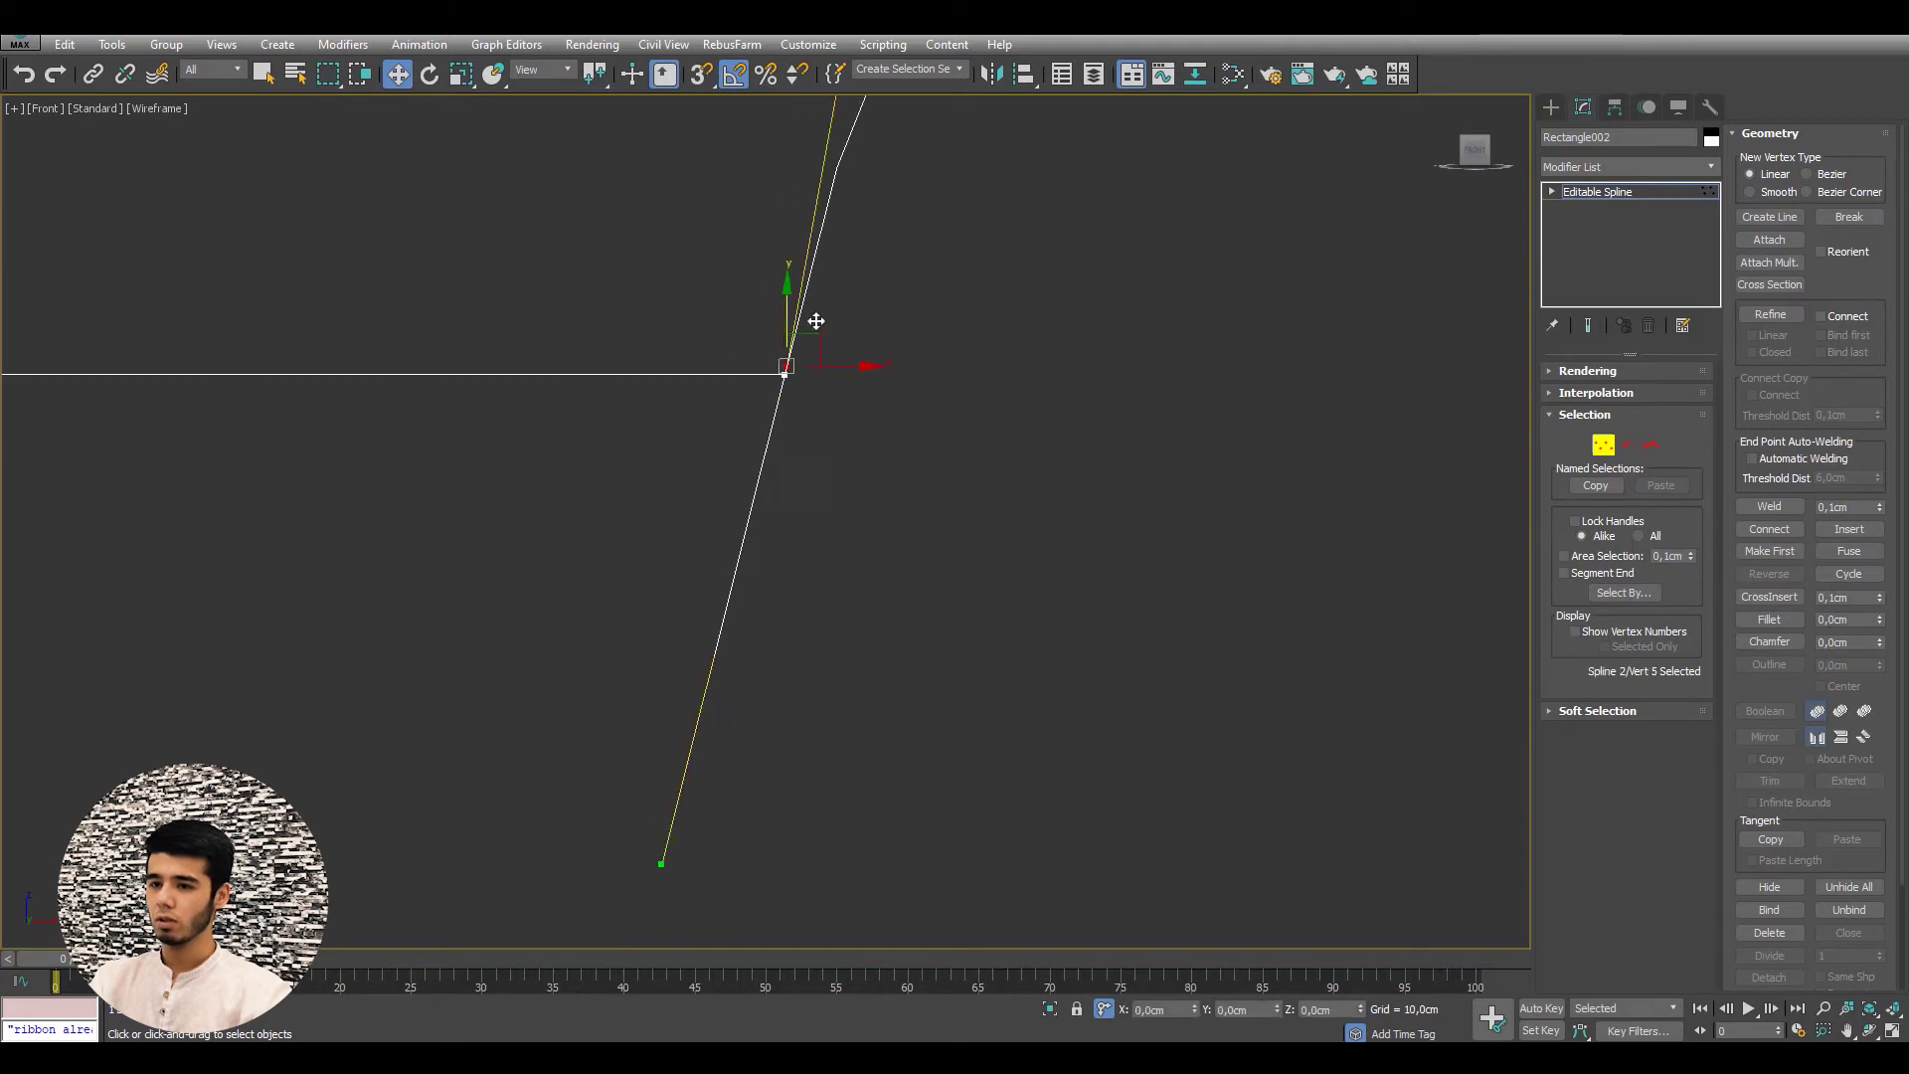
pyautogui.scroll(-2, 785, 455)
pyautogui.scroll(-1, 768, 460)
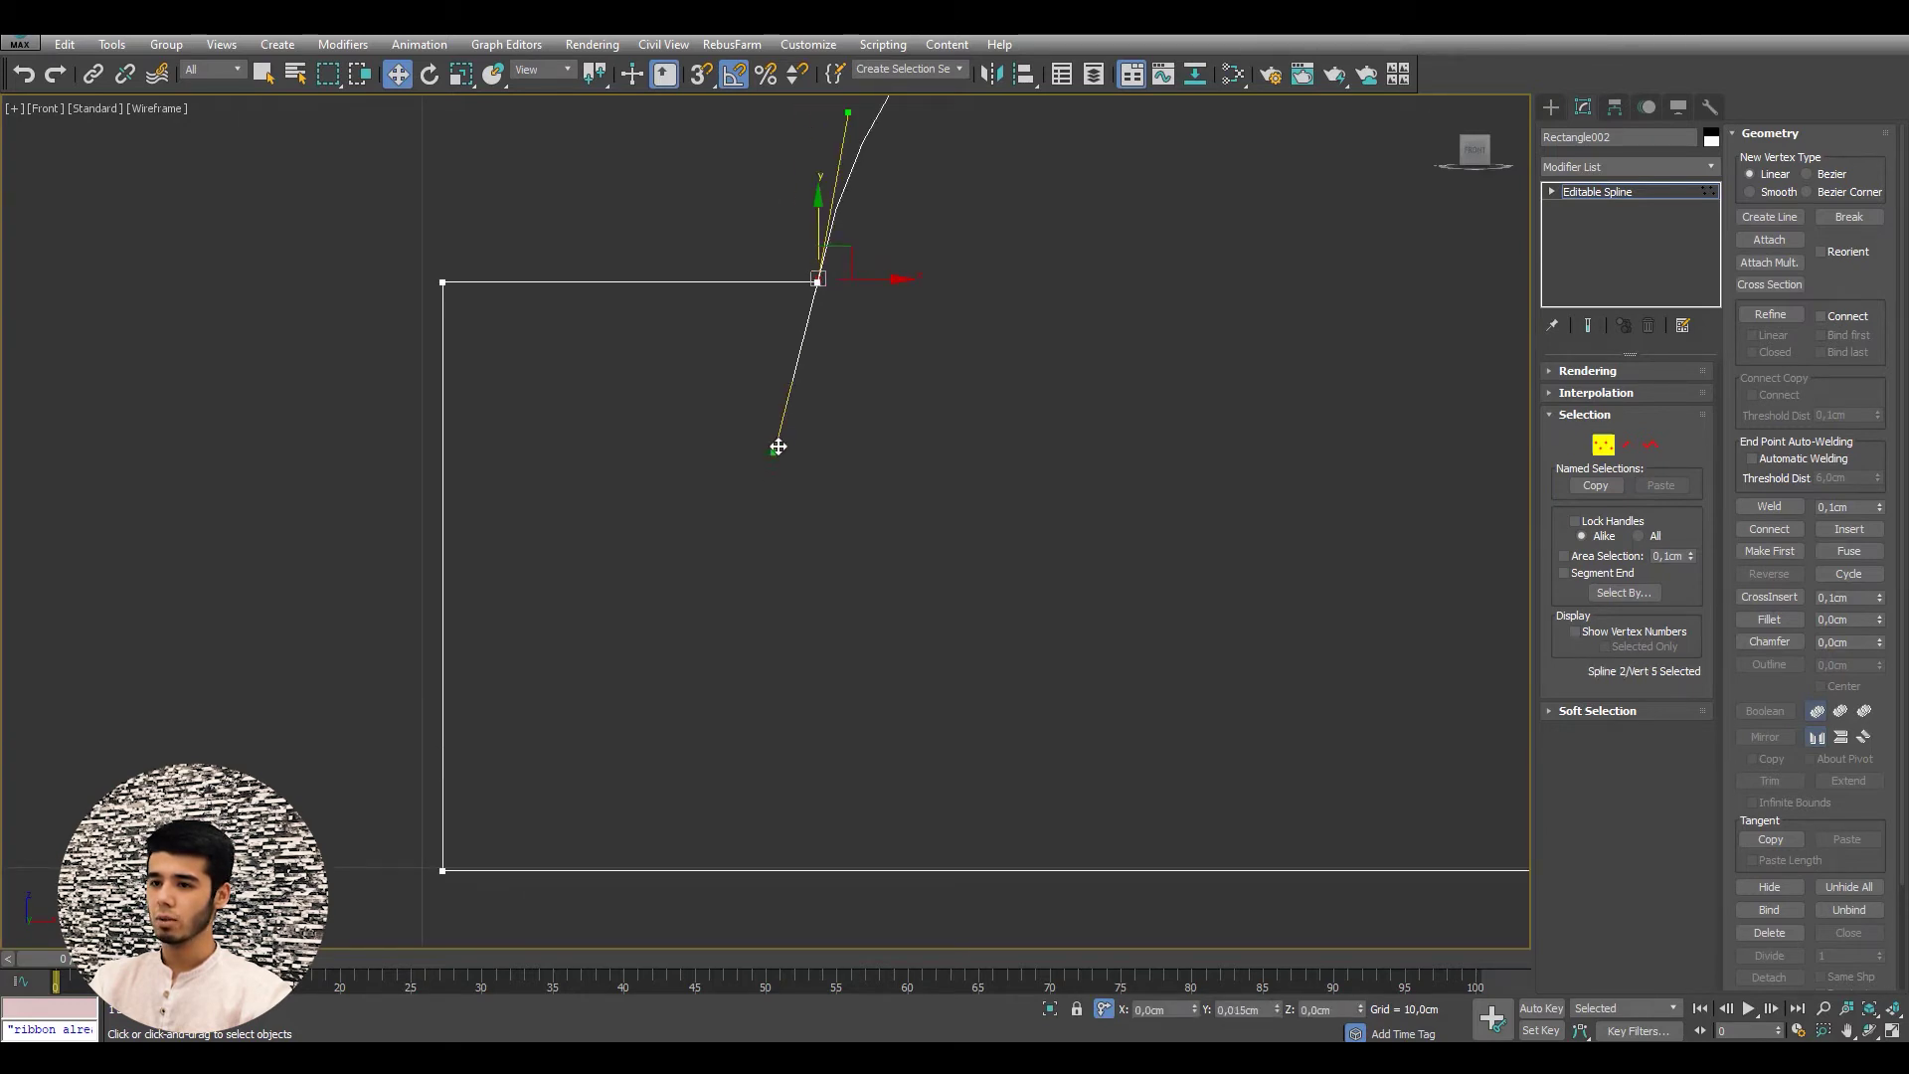
pyautogui.moveTo(778, 446)
pyautogui.mouseDown()
pyautogui.moveTo(842, 315)
pyautogui.moveTo(821, 387)
pyautogui.mouseUp()
pyautogui.hotkey('ctrl', 'z')
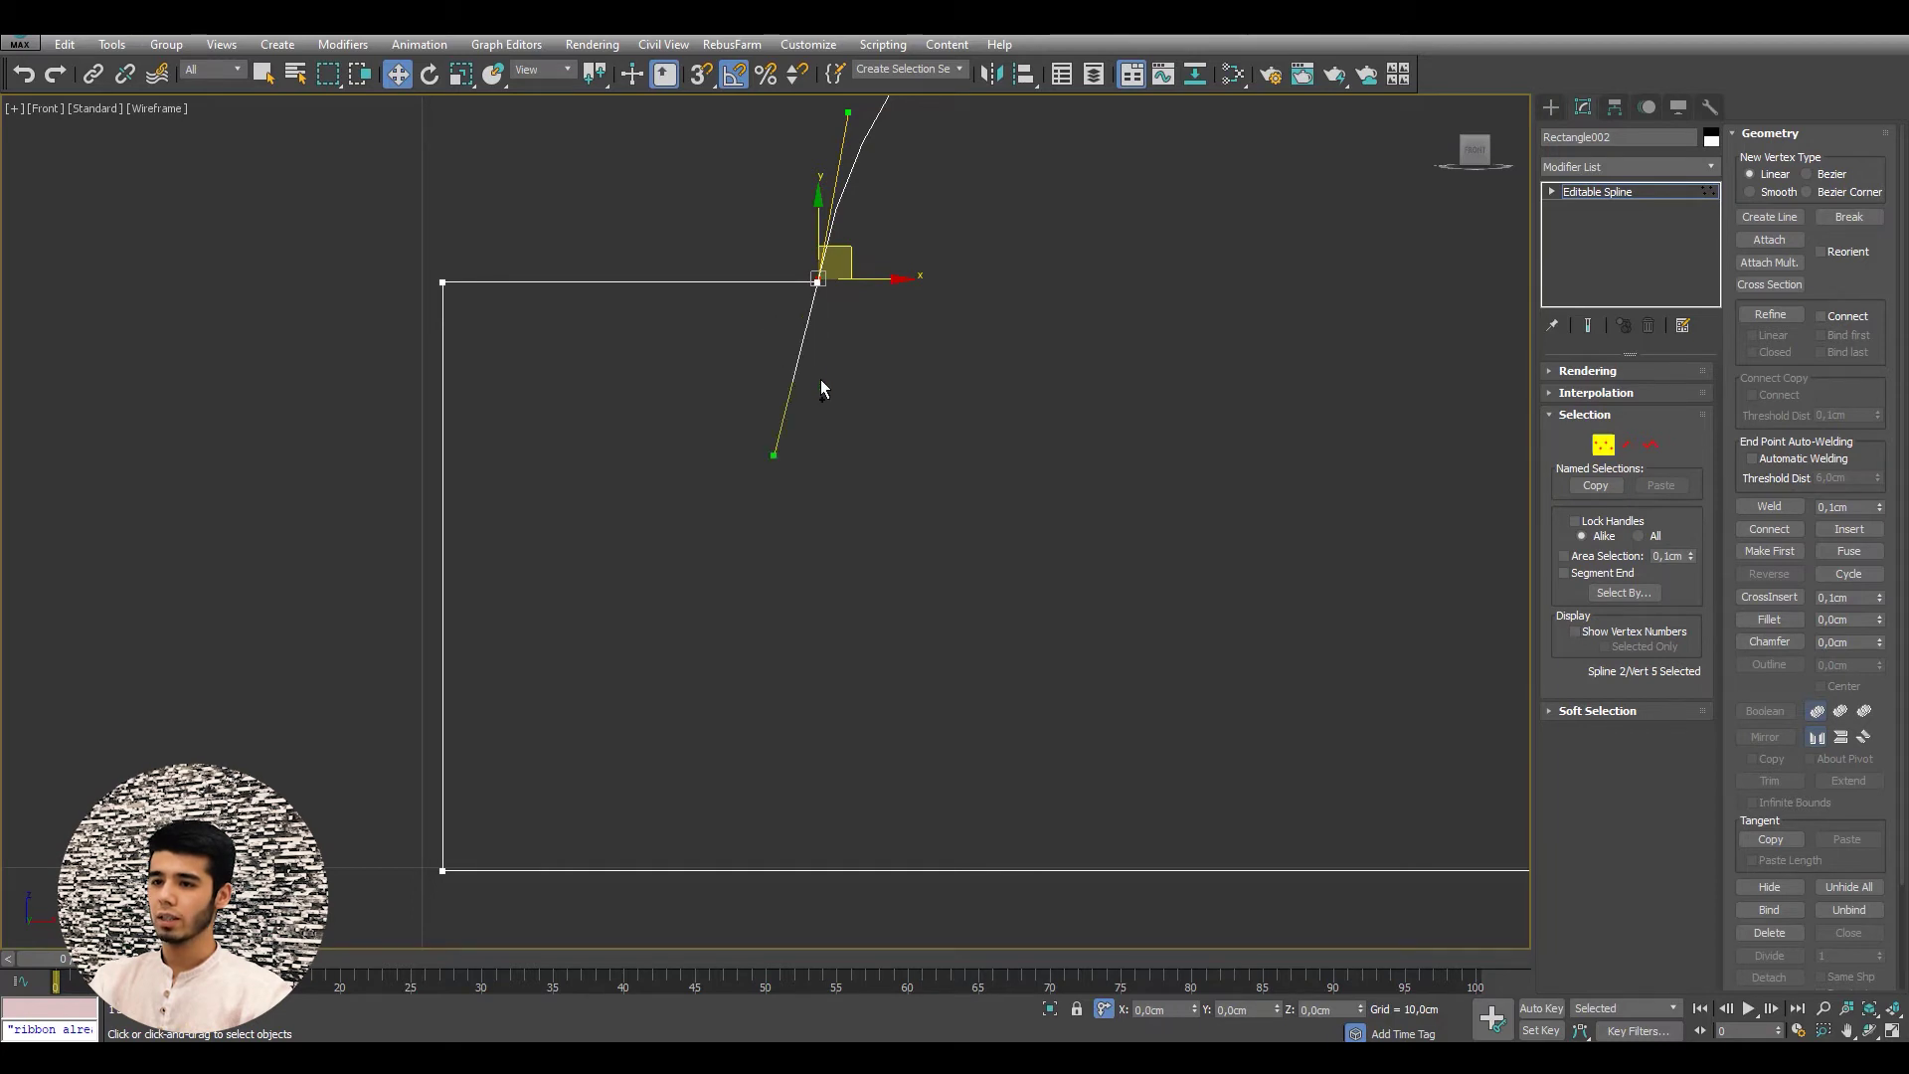
# - Box-select the stacked vertices at the intersection and weld them together
pyautogui.scroll(4, 783, 284)
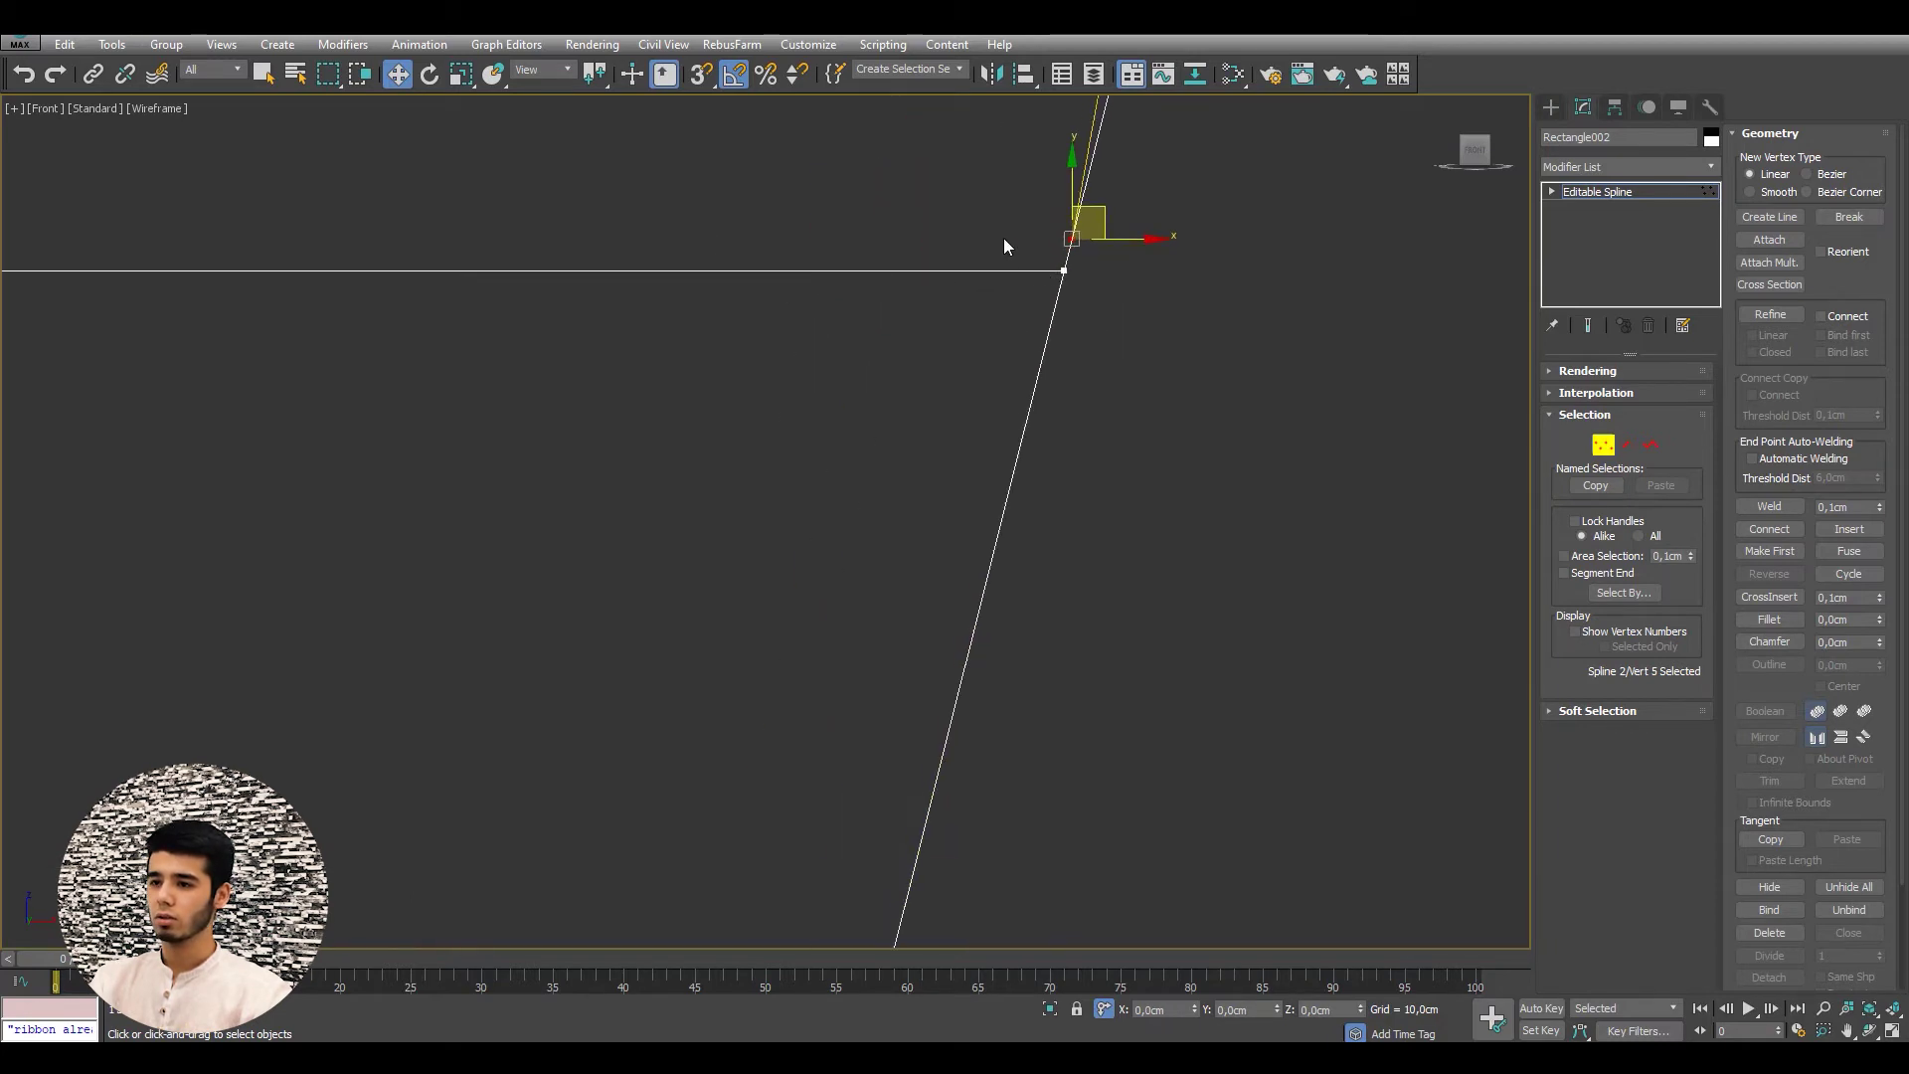
pyautogui.moveTo(1004, 236); pyautogui.dragTo(1096, 308)
pyautogui.scroll(-3, 1094, 303)
pyautogui.moveTo(1094, 304); pyautogui.dragTo(631, 393, button='middle')
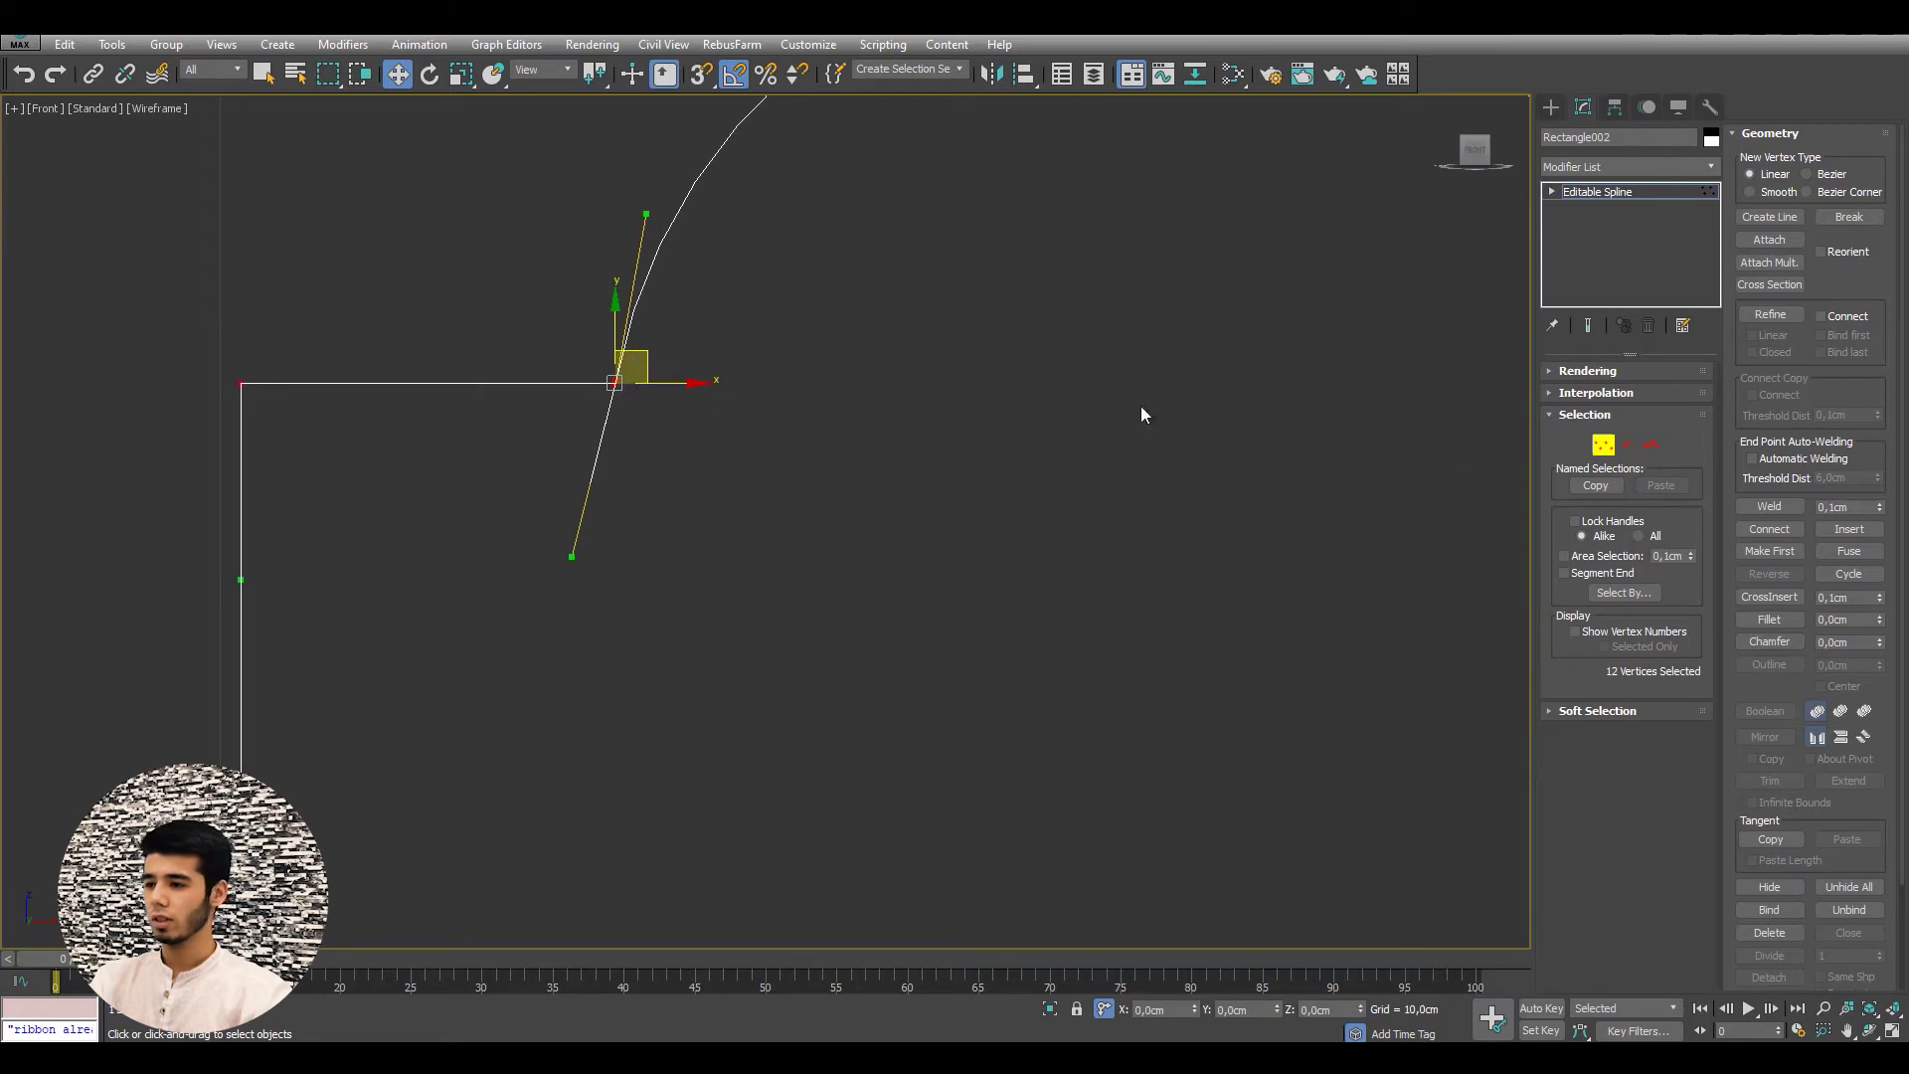
pyautogui.click(1769, 506)
# - Box-select both end vertices where the arc meets the rectangle and weld them
pyautogui.press('z')
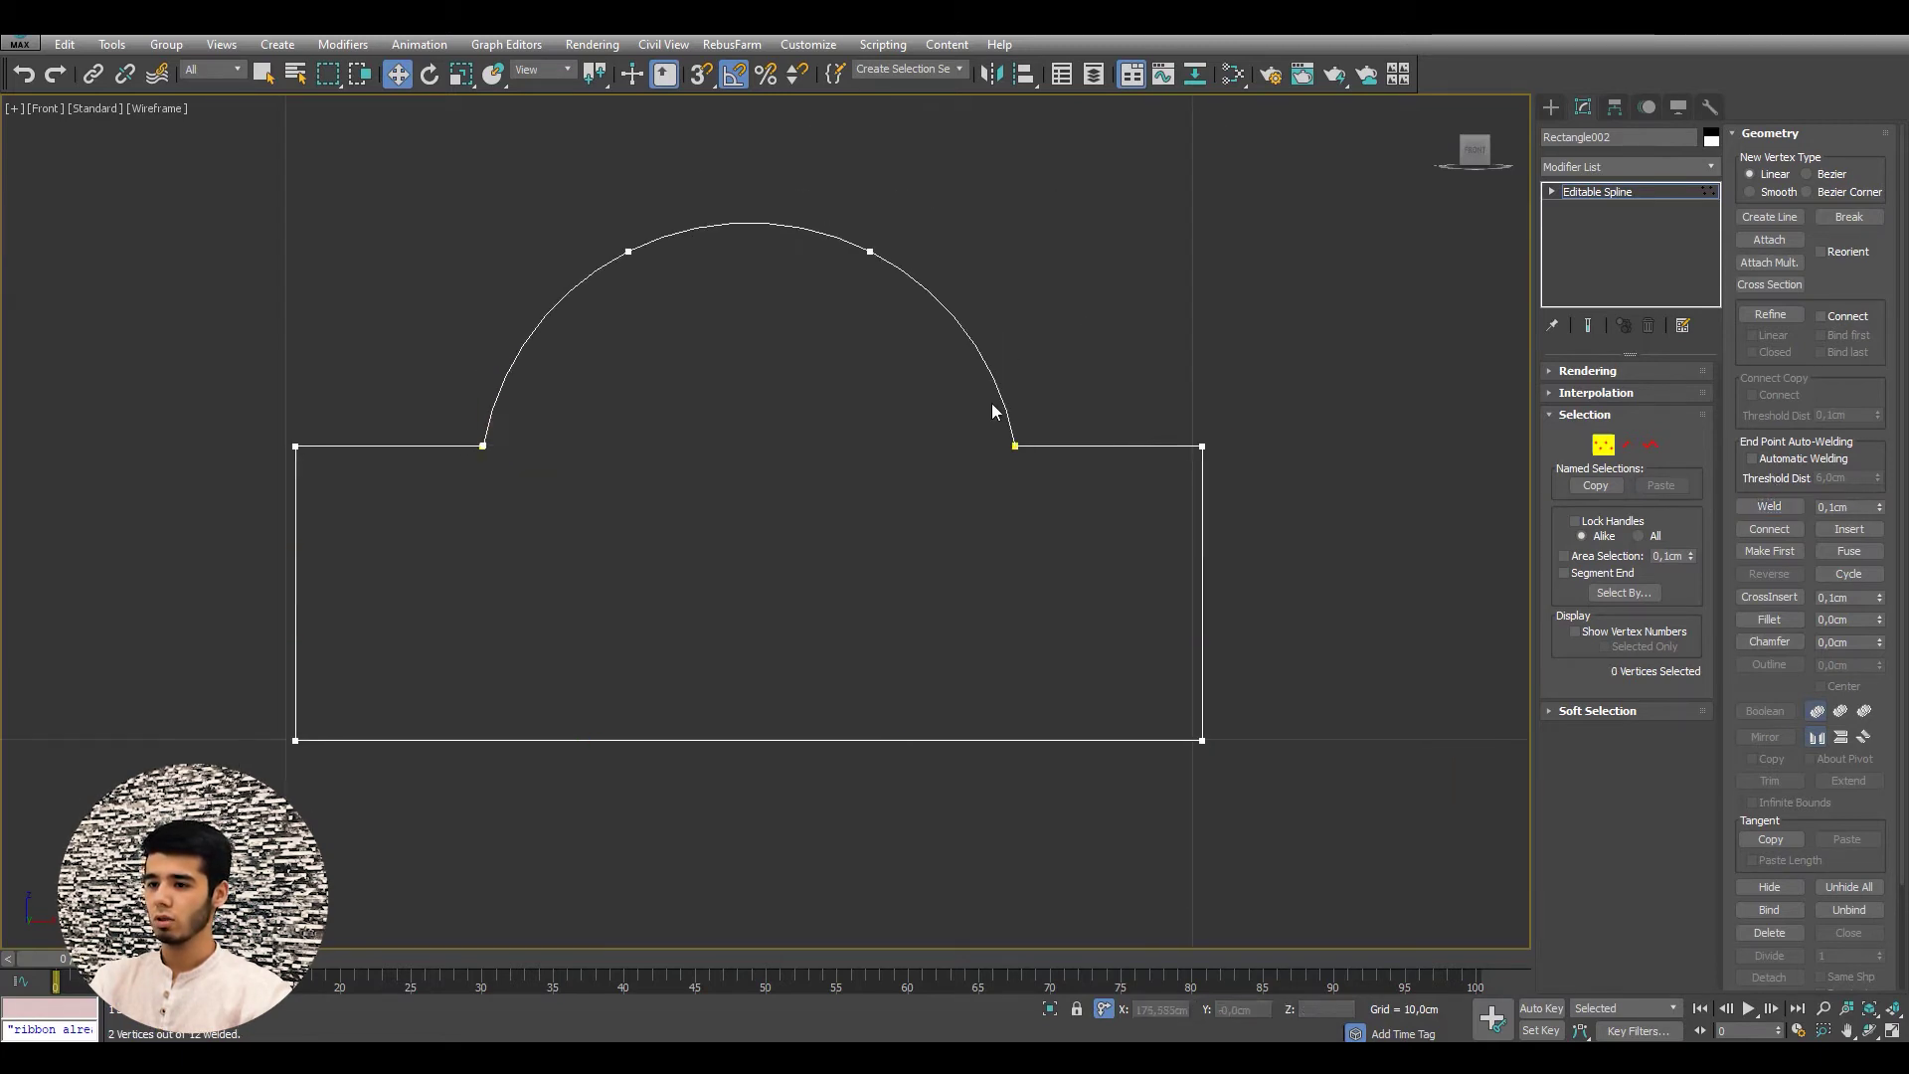
pyautogui.scroll(5, 1023, 431)
pyautogui.moveTo(511, 460); pyautogui.dragTo(659, 563, button='middle')
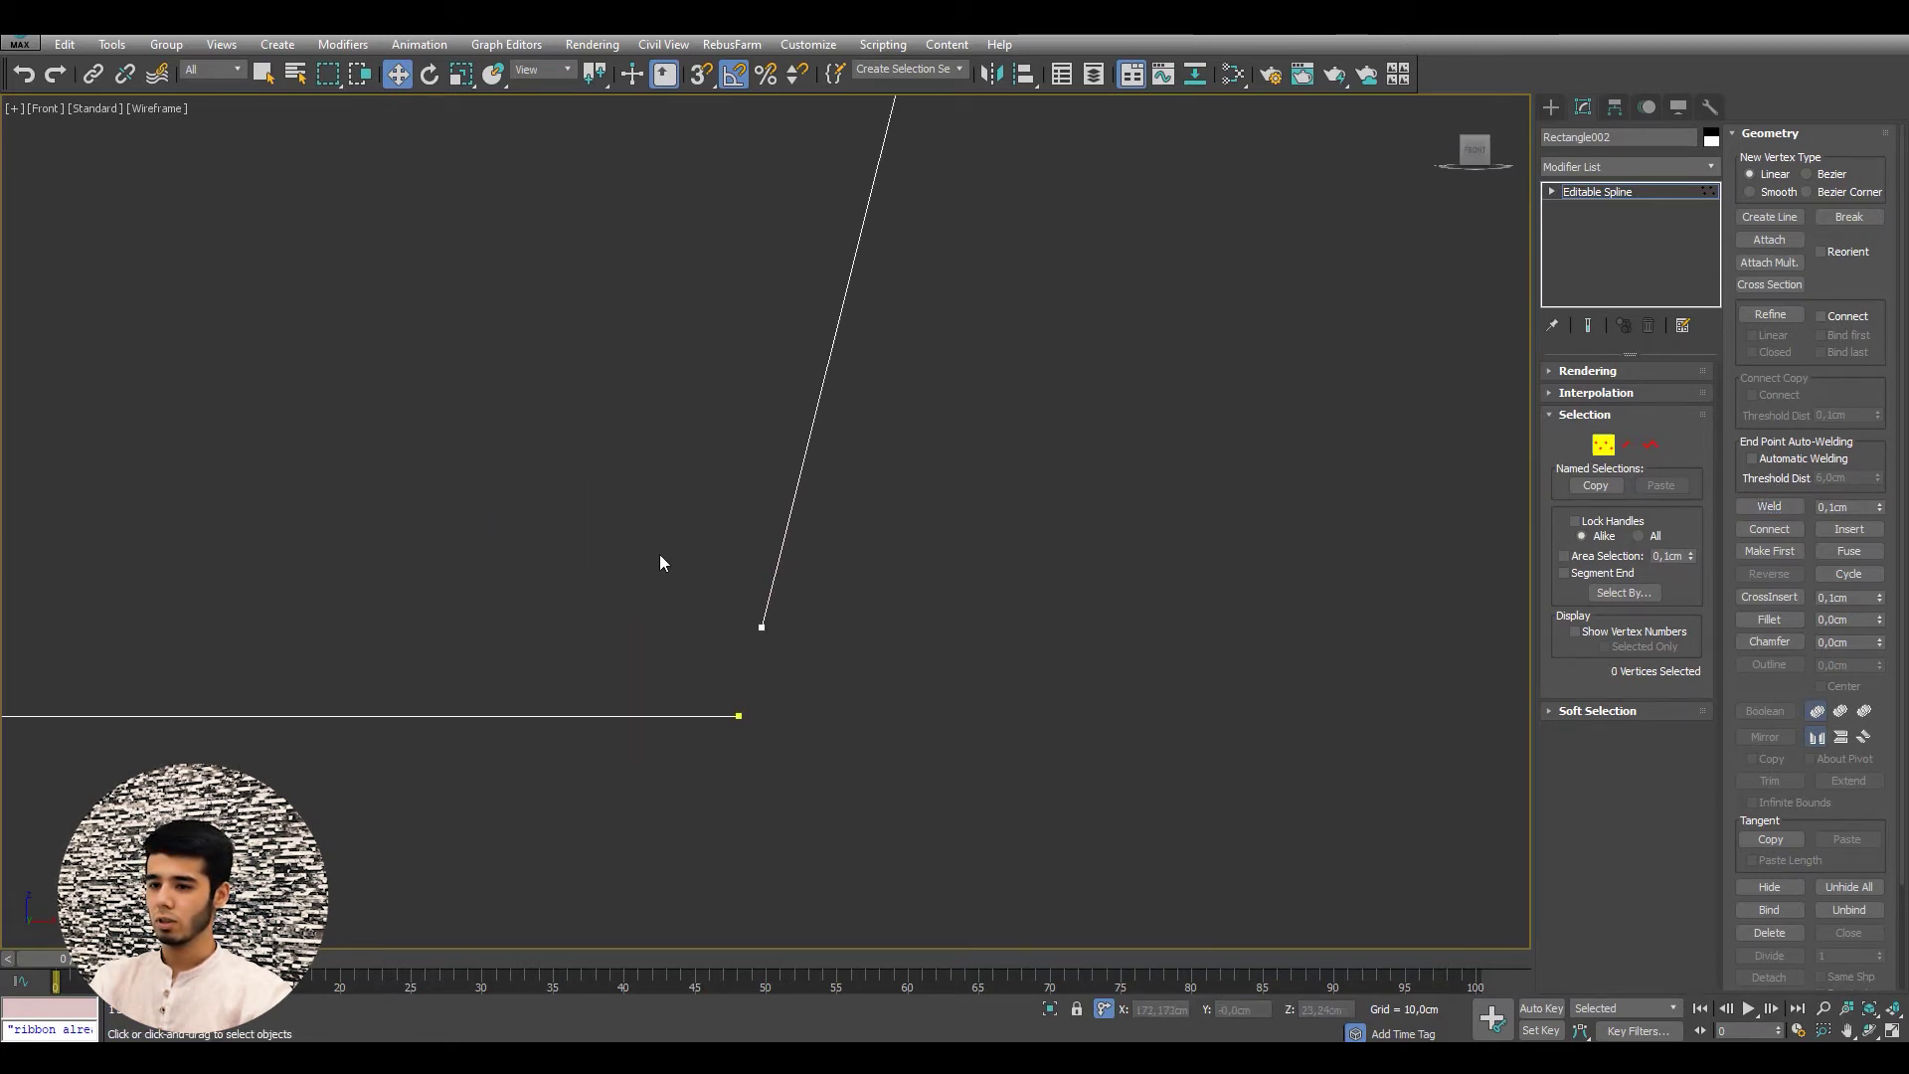
pyautogui.scroll(-3, 741, 566)
pyautogui.scroll(-3, 711, 549)
pyautogui.scroll(2, 711, 549)
pyautogui.scroll(1, 711, 549)
pyautogui.moveTo(709, 584); pyautogui.dragTo(863, 731)
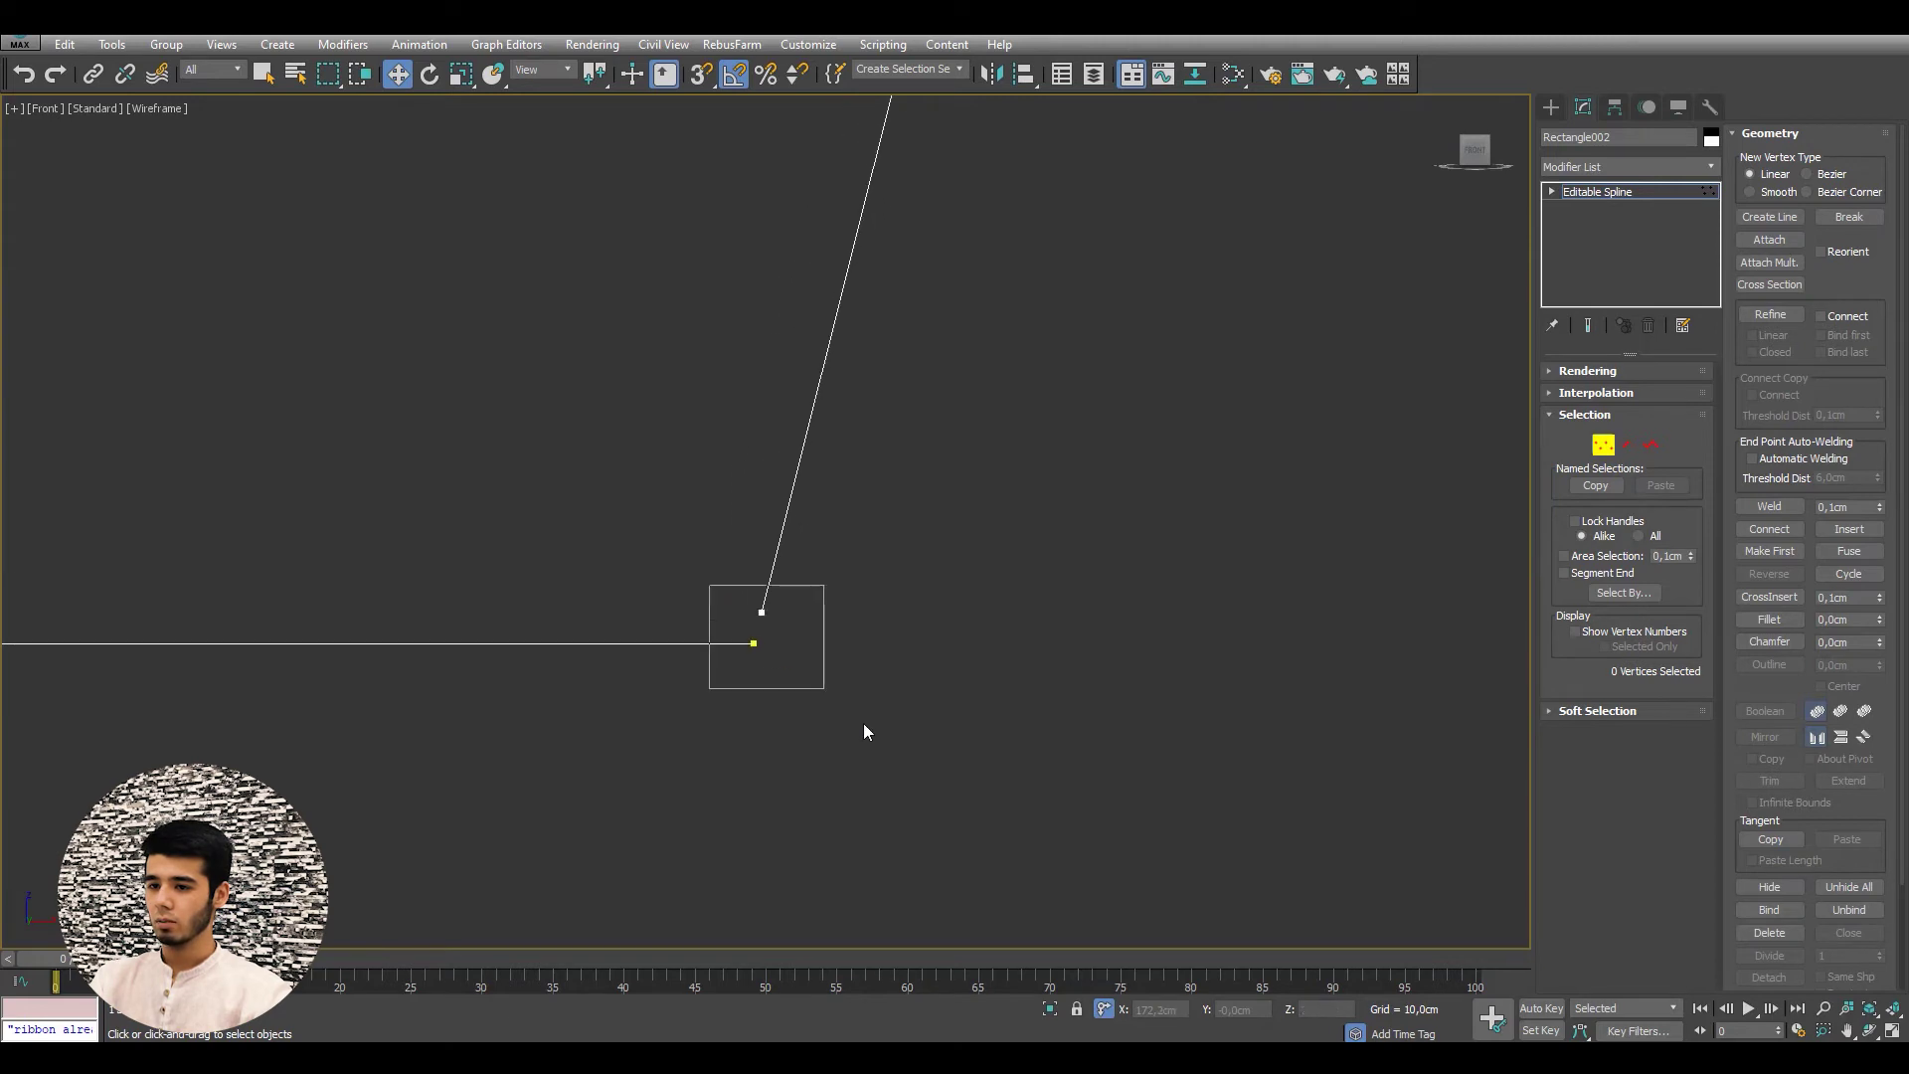
pyautogui.click(1786, 508)
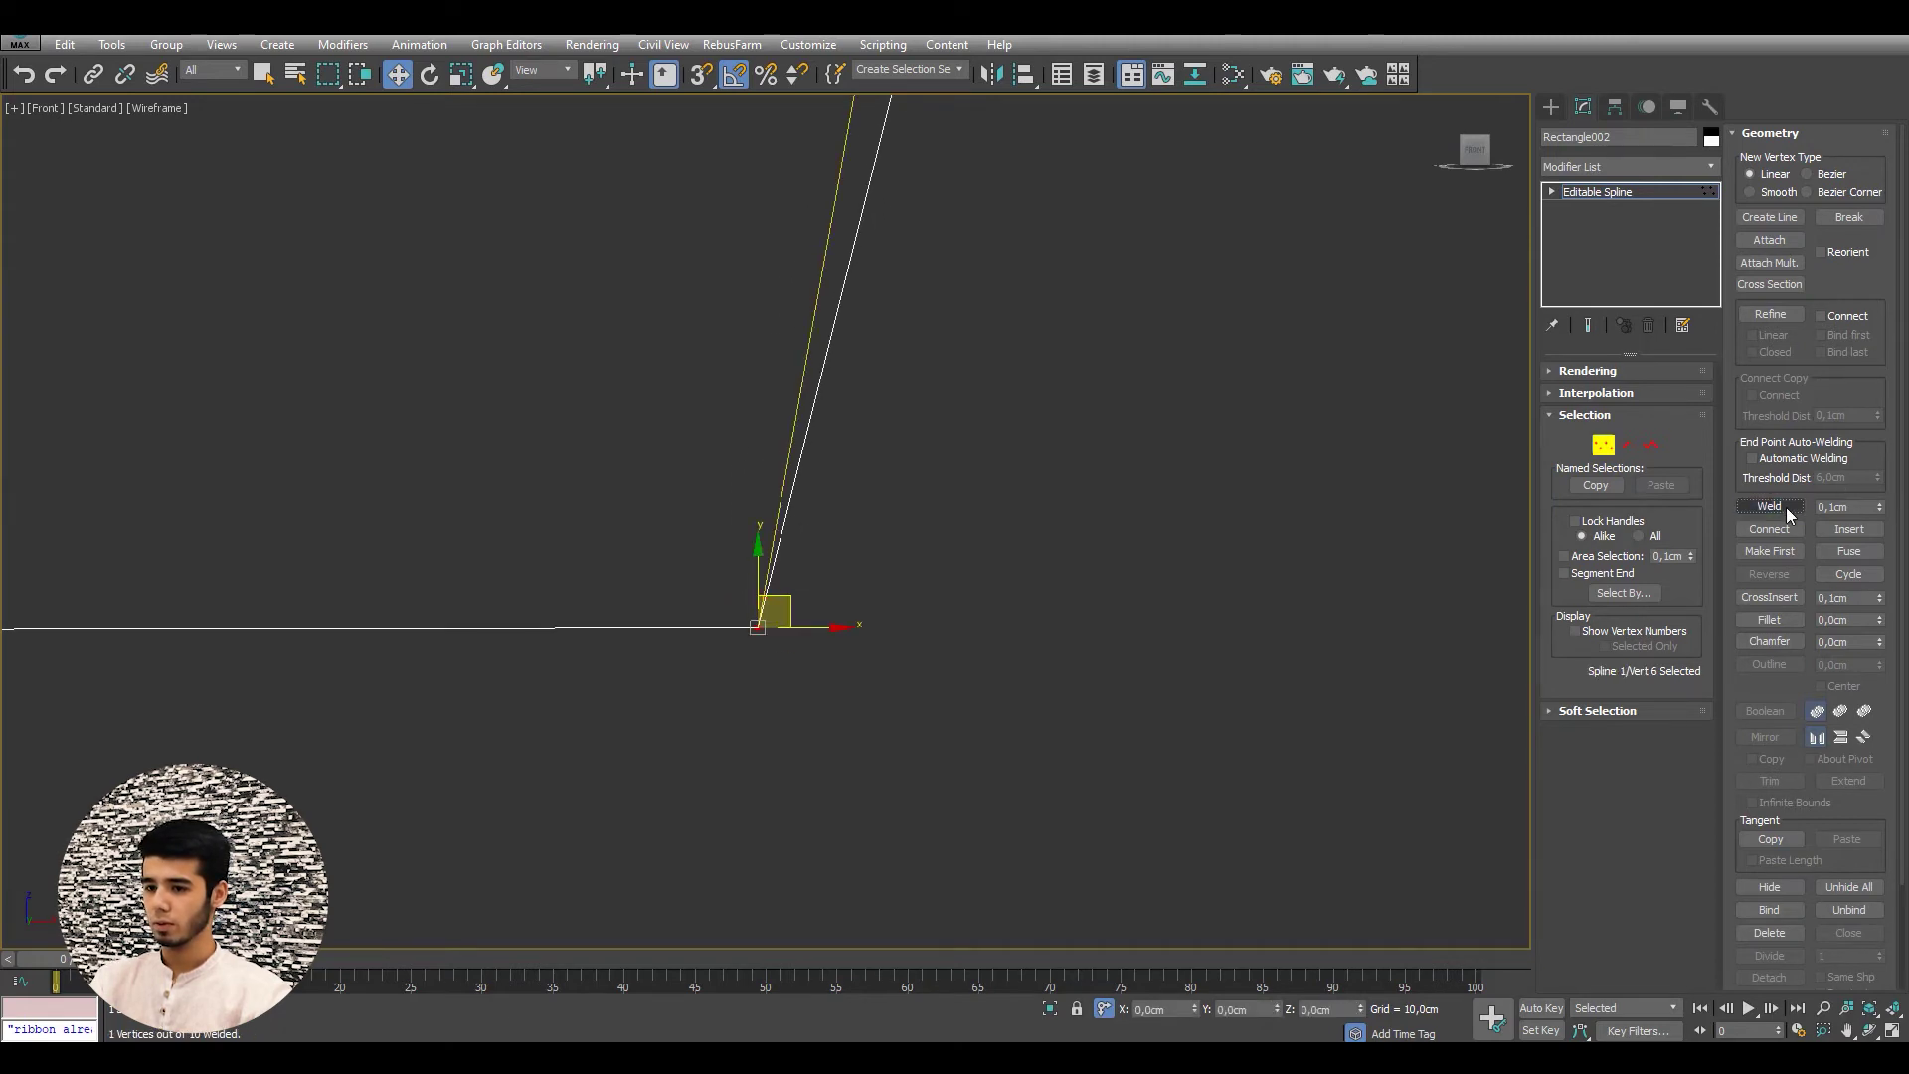
# - With snaps on, move the joined vertex onto the rectangle's top edge and exit vertex level
pyautogui.moveTo(758, 629); pyautogui.dragTo(905, 544, button='middle')
pyautogui.scroll(-5, 905, 544)
pyautogui.scroll(3, 904, 545)
pyautogui.moveTo(908, 512)
pyautogui.mouseDown()
pyautogui.moveTo(845, 557)
pyautogui.moveTo(716, 554)
pyautogui.mouseUp()
pyautogui.press('s')
pyautogui.scroll(-3, 945, 498)
pyautogui.moveTo(945, 498); pyautogui.dragTo(591, 498, button='middle')
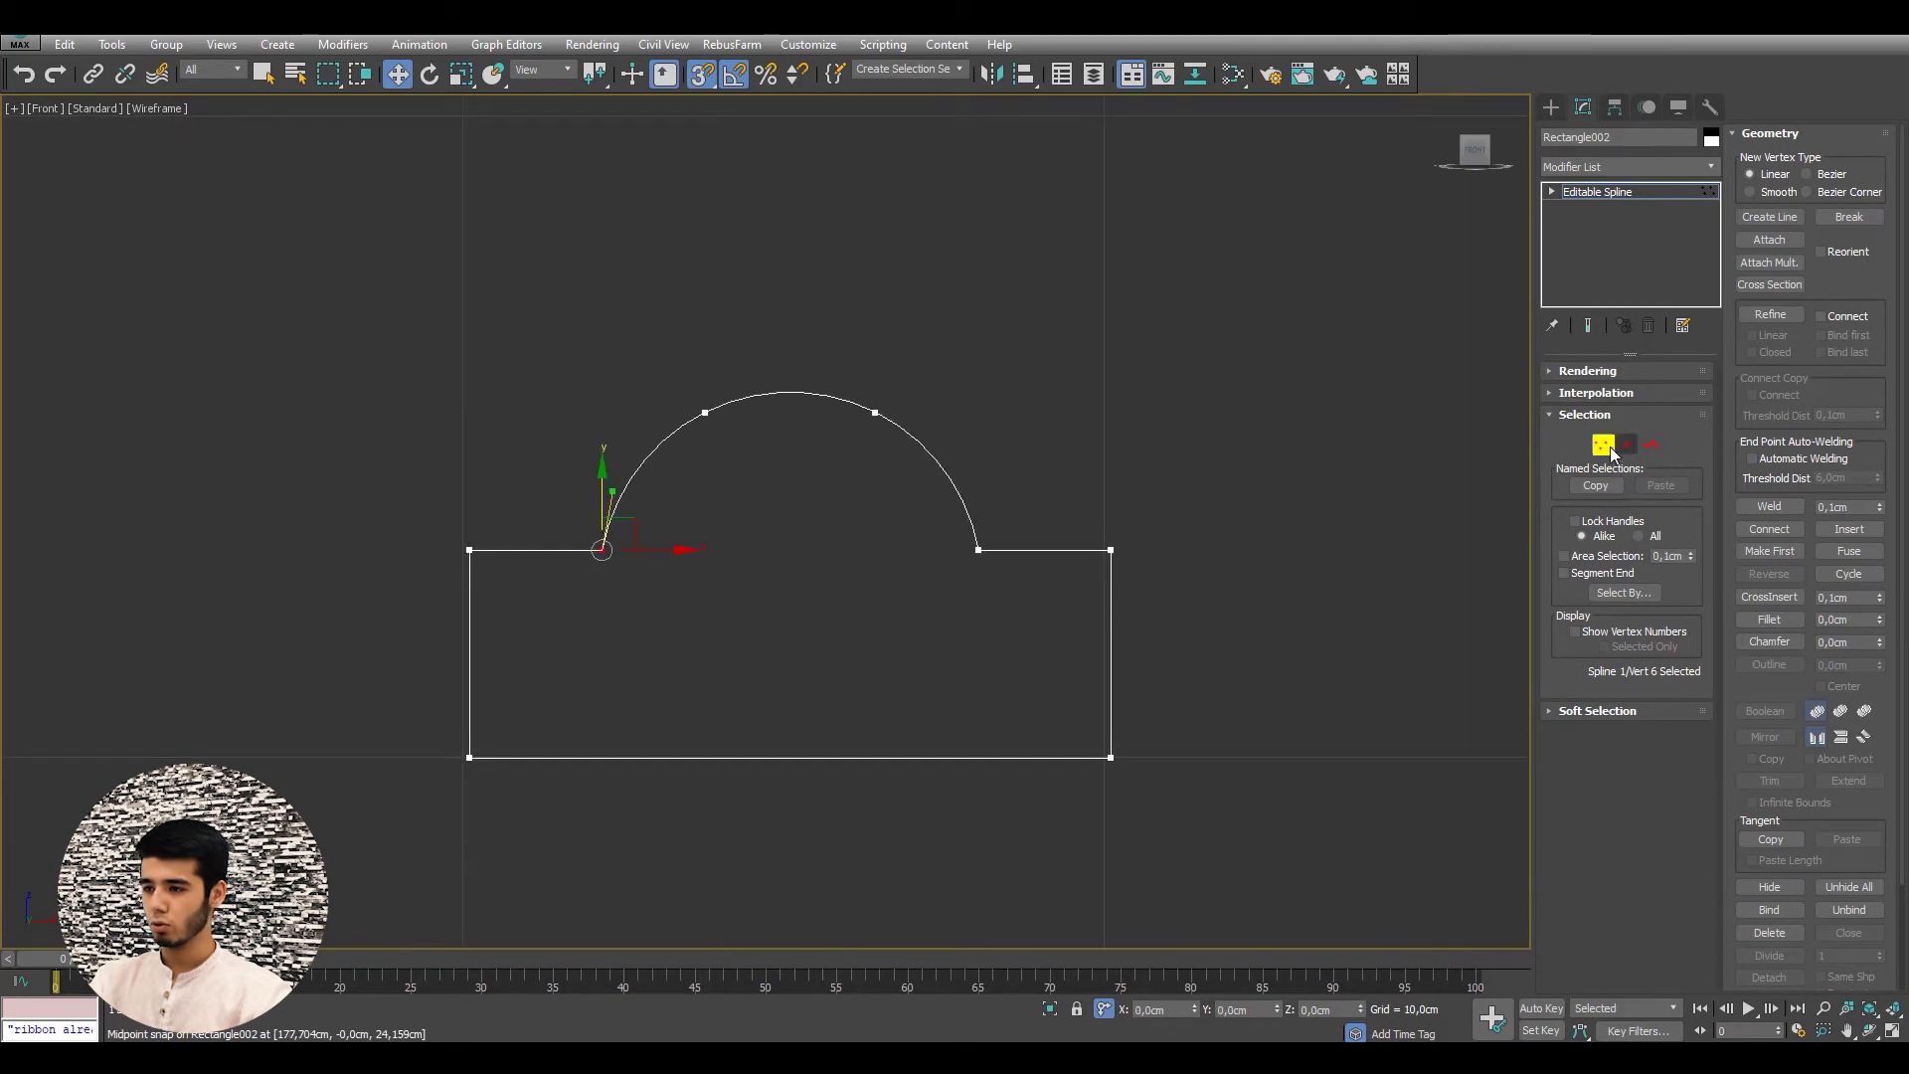
pyautogui.hotkey('ctrl', 'b')
pyautogui.scroll(-3, 1280, 445)
pyautogui.scroll(1, 1087, 512)
# - Give Rectangle001 a Classic Bevel Profile modifier using Rectangle002 as the profile
pyautogui.press('s')
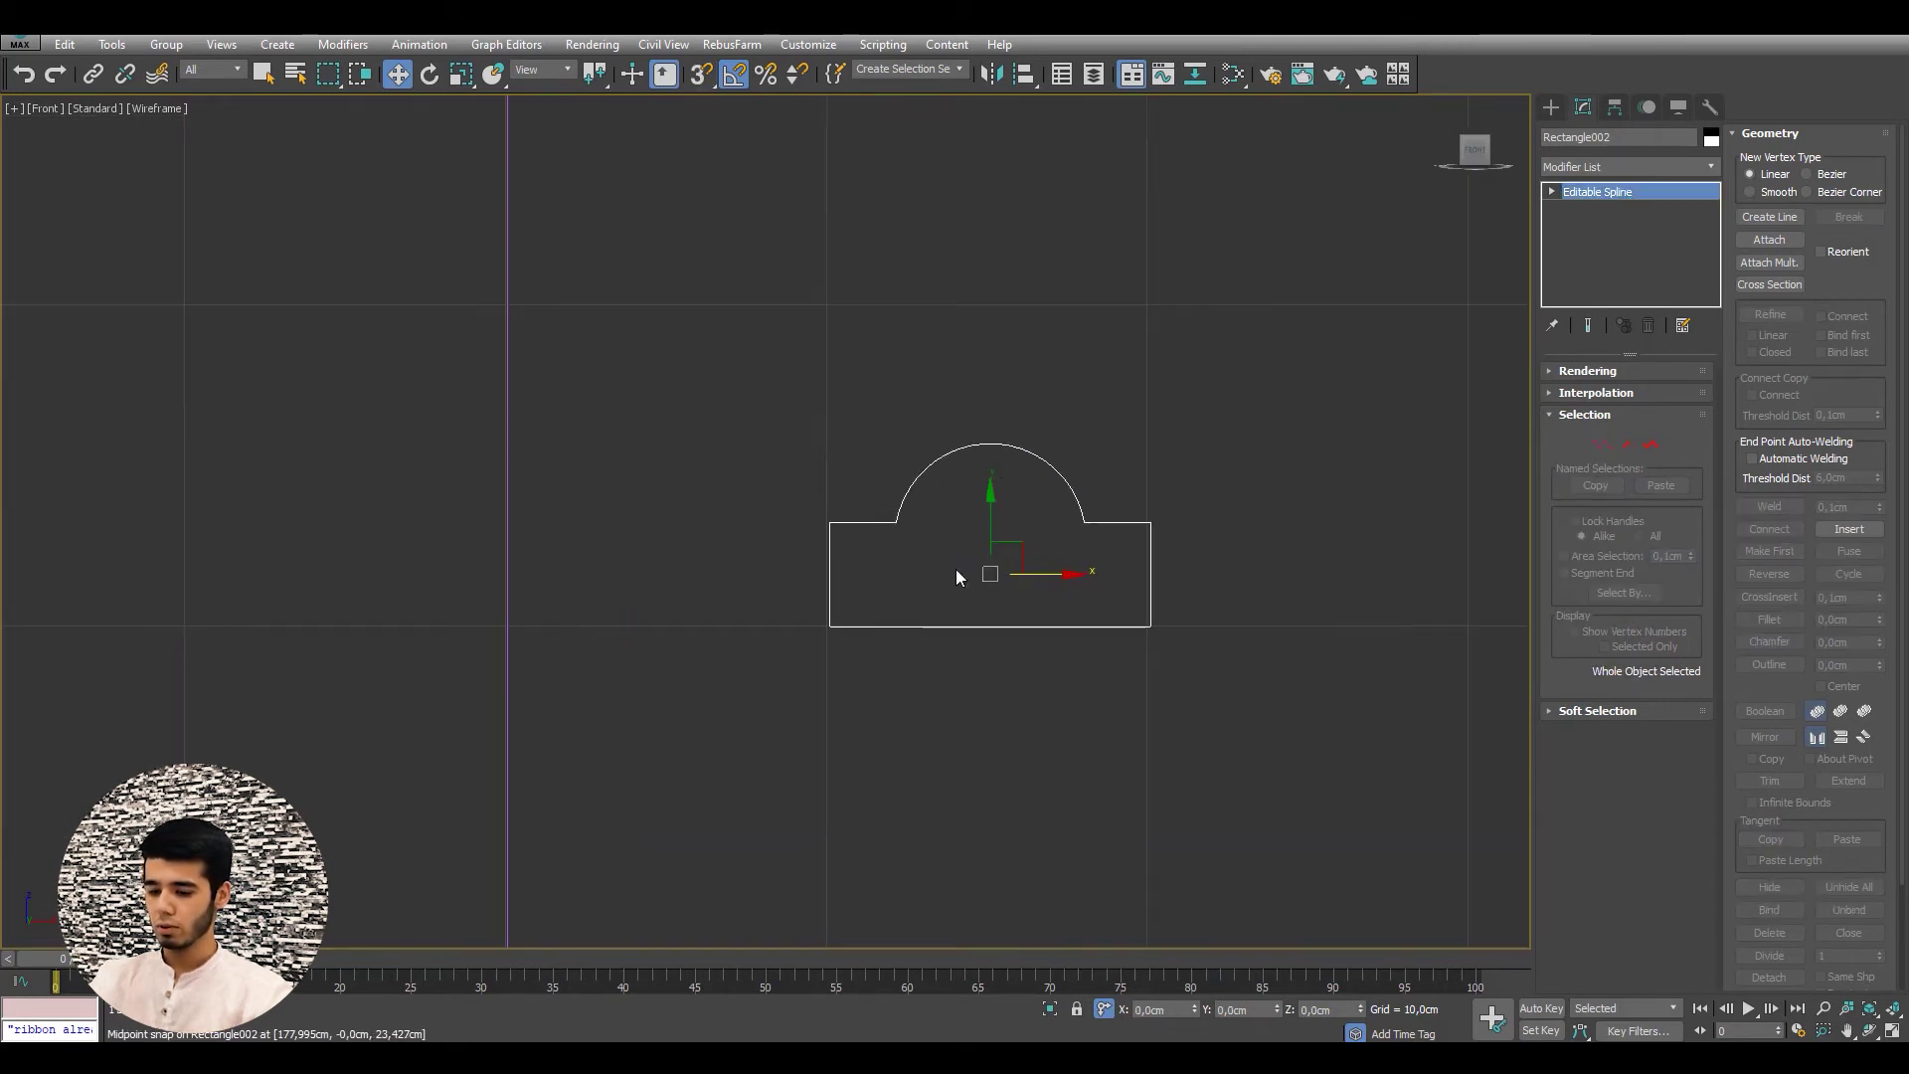
pyautogui.press('p')
pyautogui.moveTo(957, 572)
pyautogui.keyDown('alt'); pyautogui.mouseDown(button='middle')
pyautogui.moveTo(1014, 481)
pyautogui.moveTo(853, 387)
pyautogui.mouseUp(button='middle'); pyautogui.keyUp('alt')
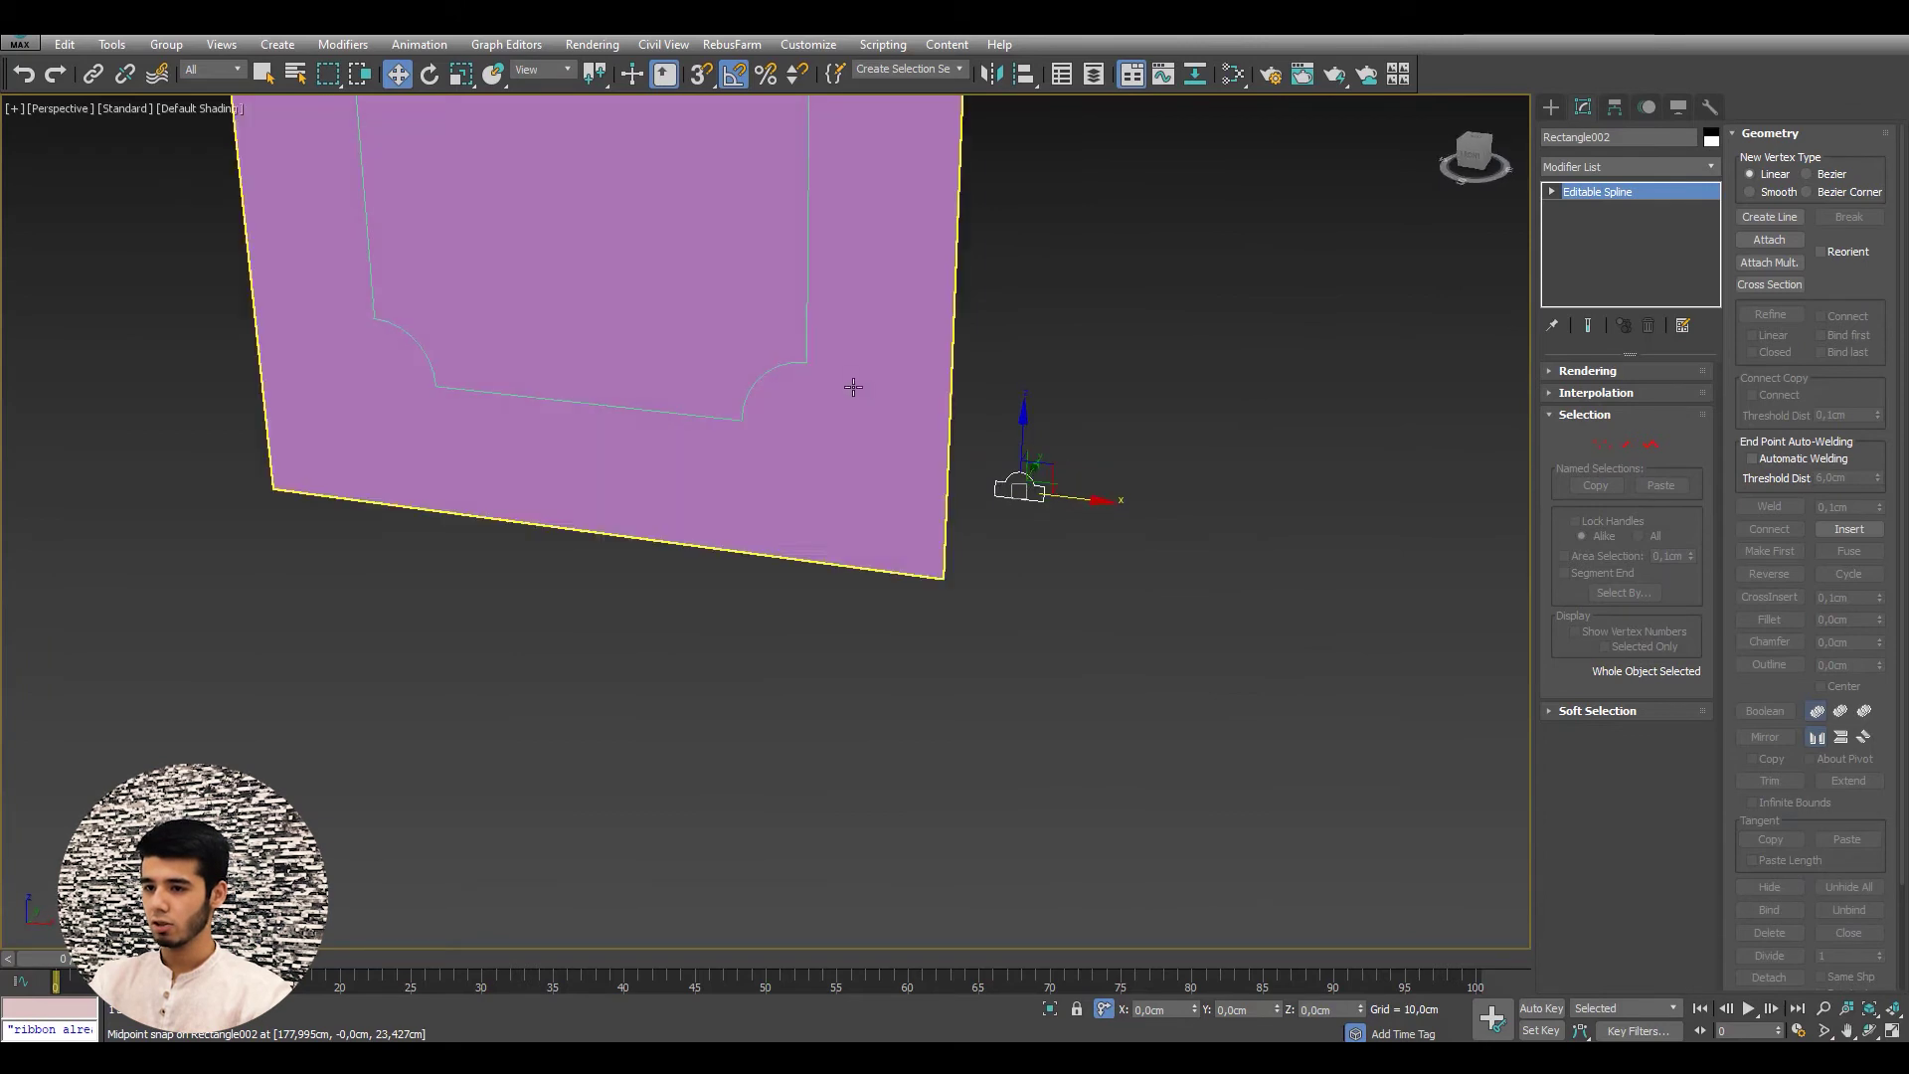
pyautogui.scroll(-3, 1057, 558)
pyautogui.scroll(5, 1057, 542)
pyautogui.click(1054, 520)
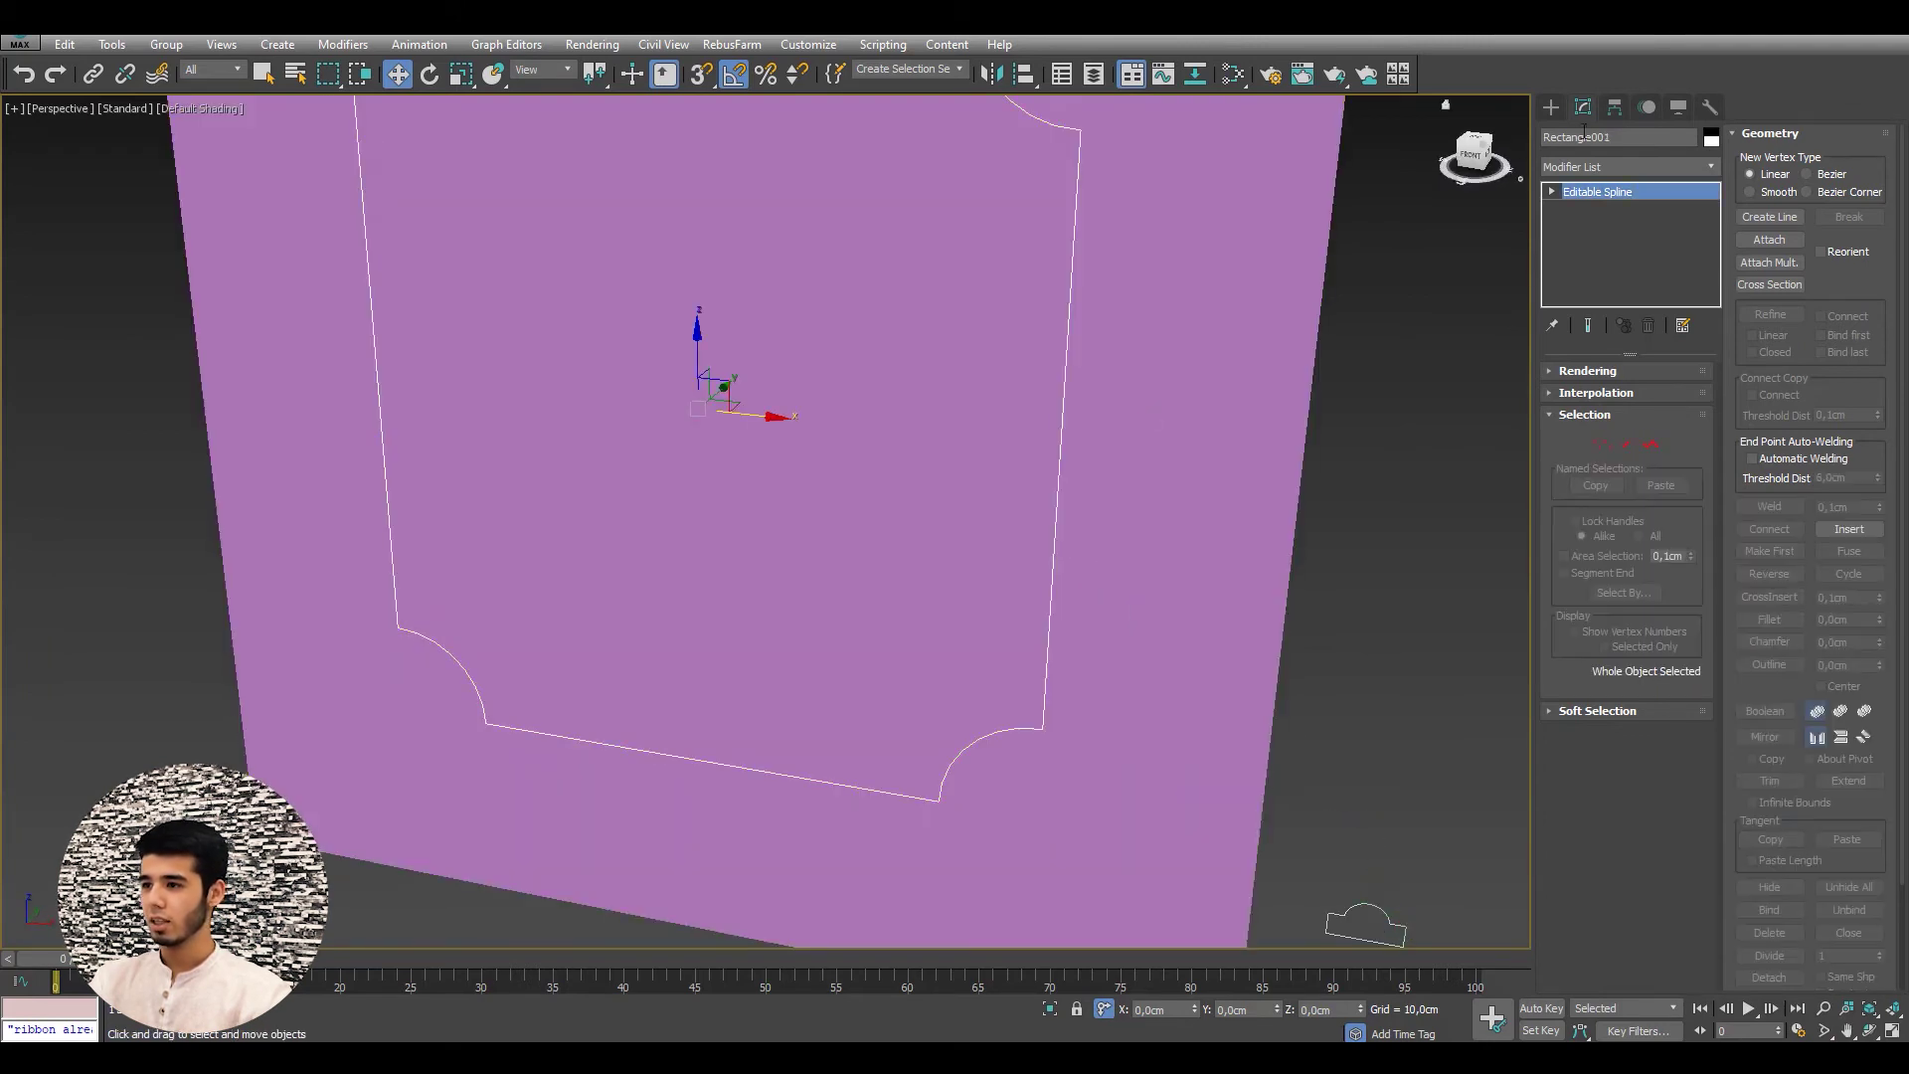
pyautogui.click(1603, 165)
pyautogui.write('bev')
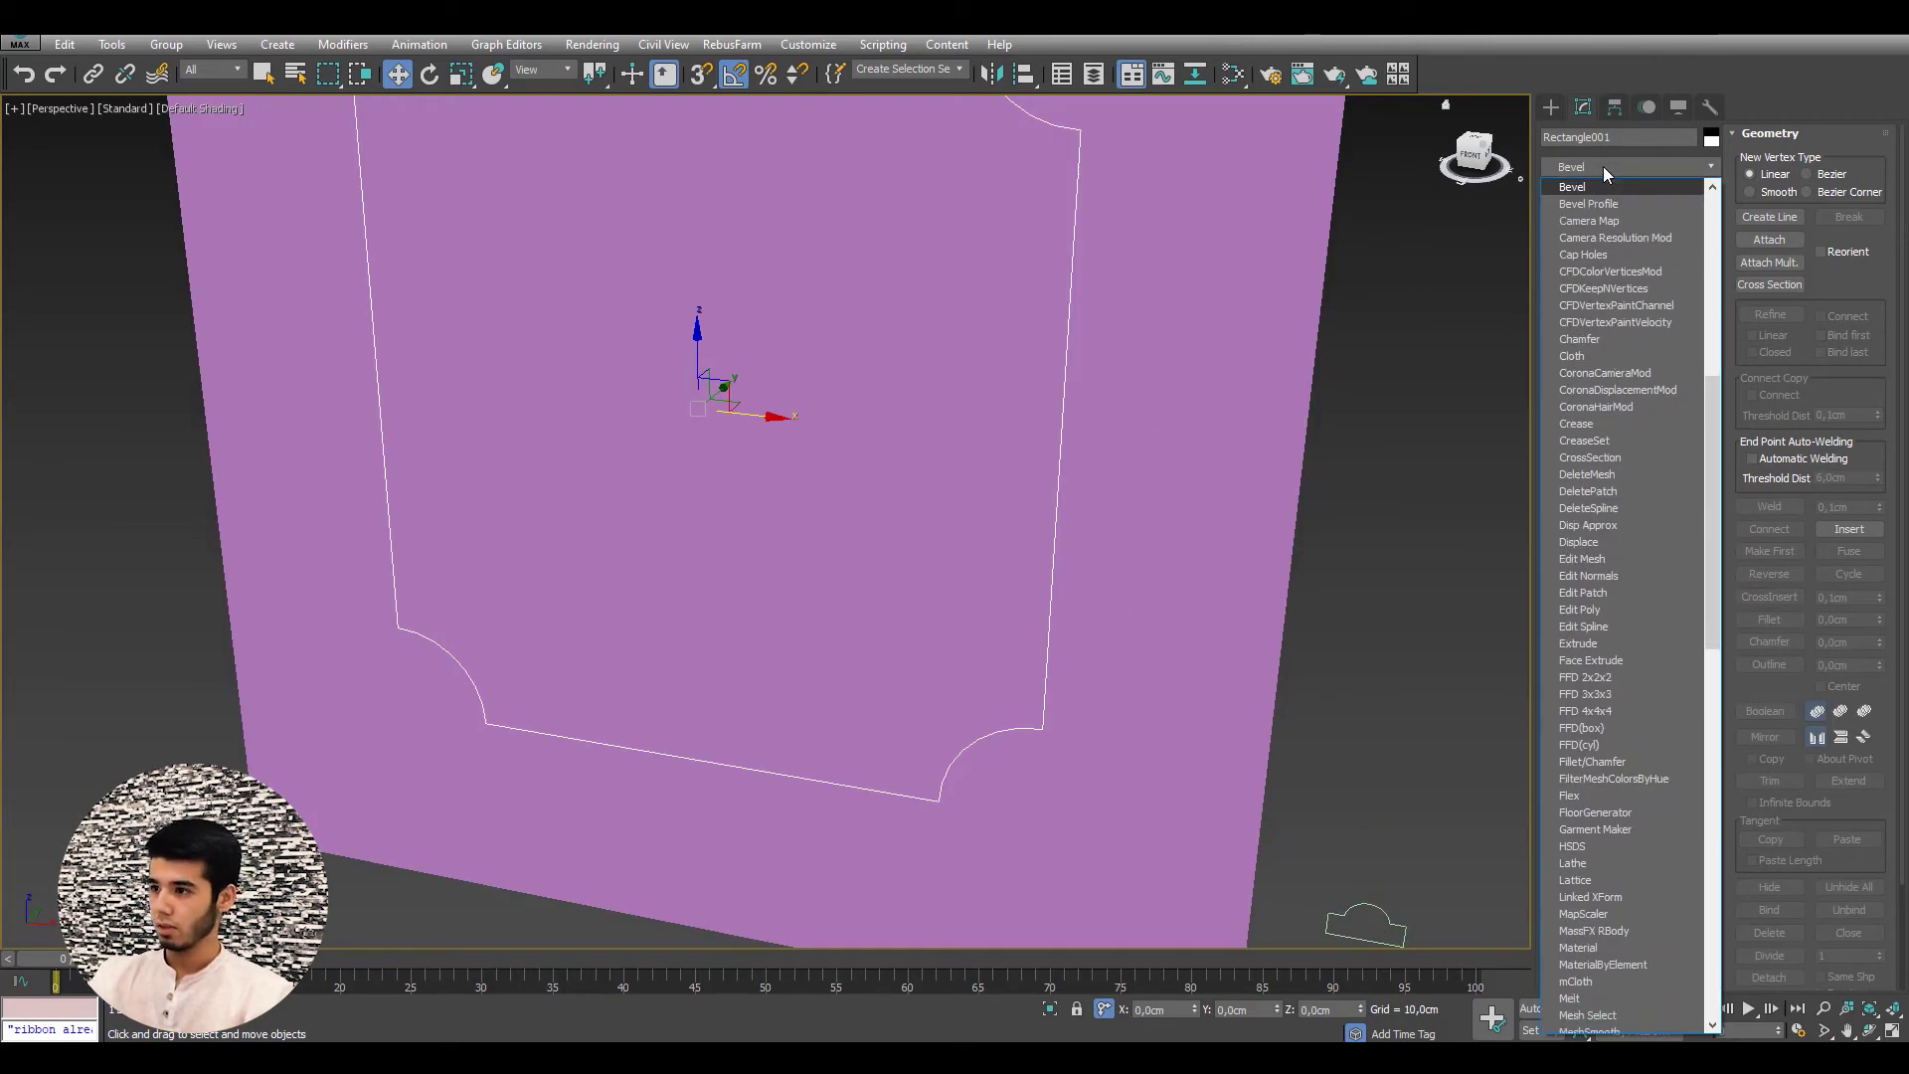
pyautogui.click(1623, 202)
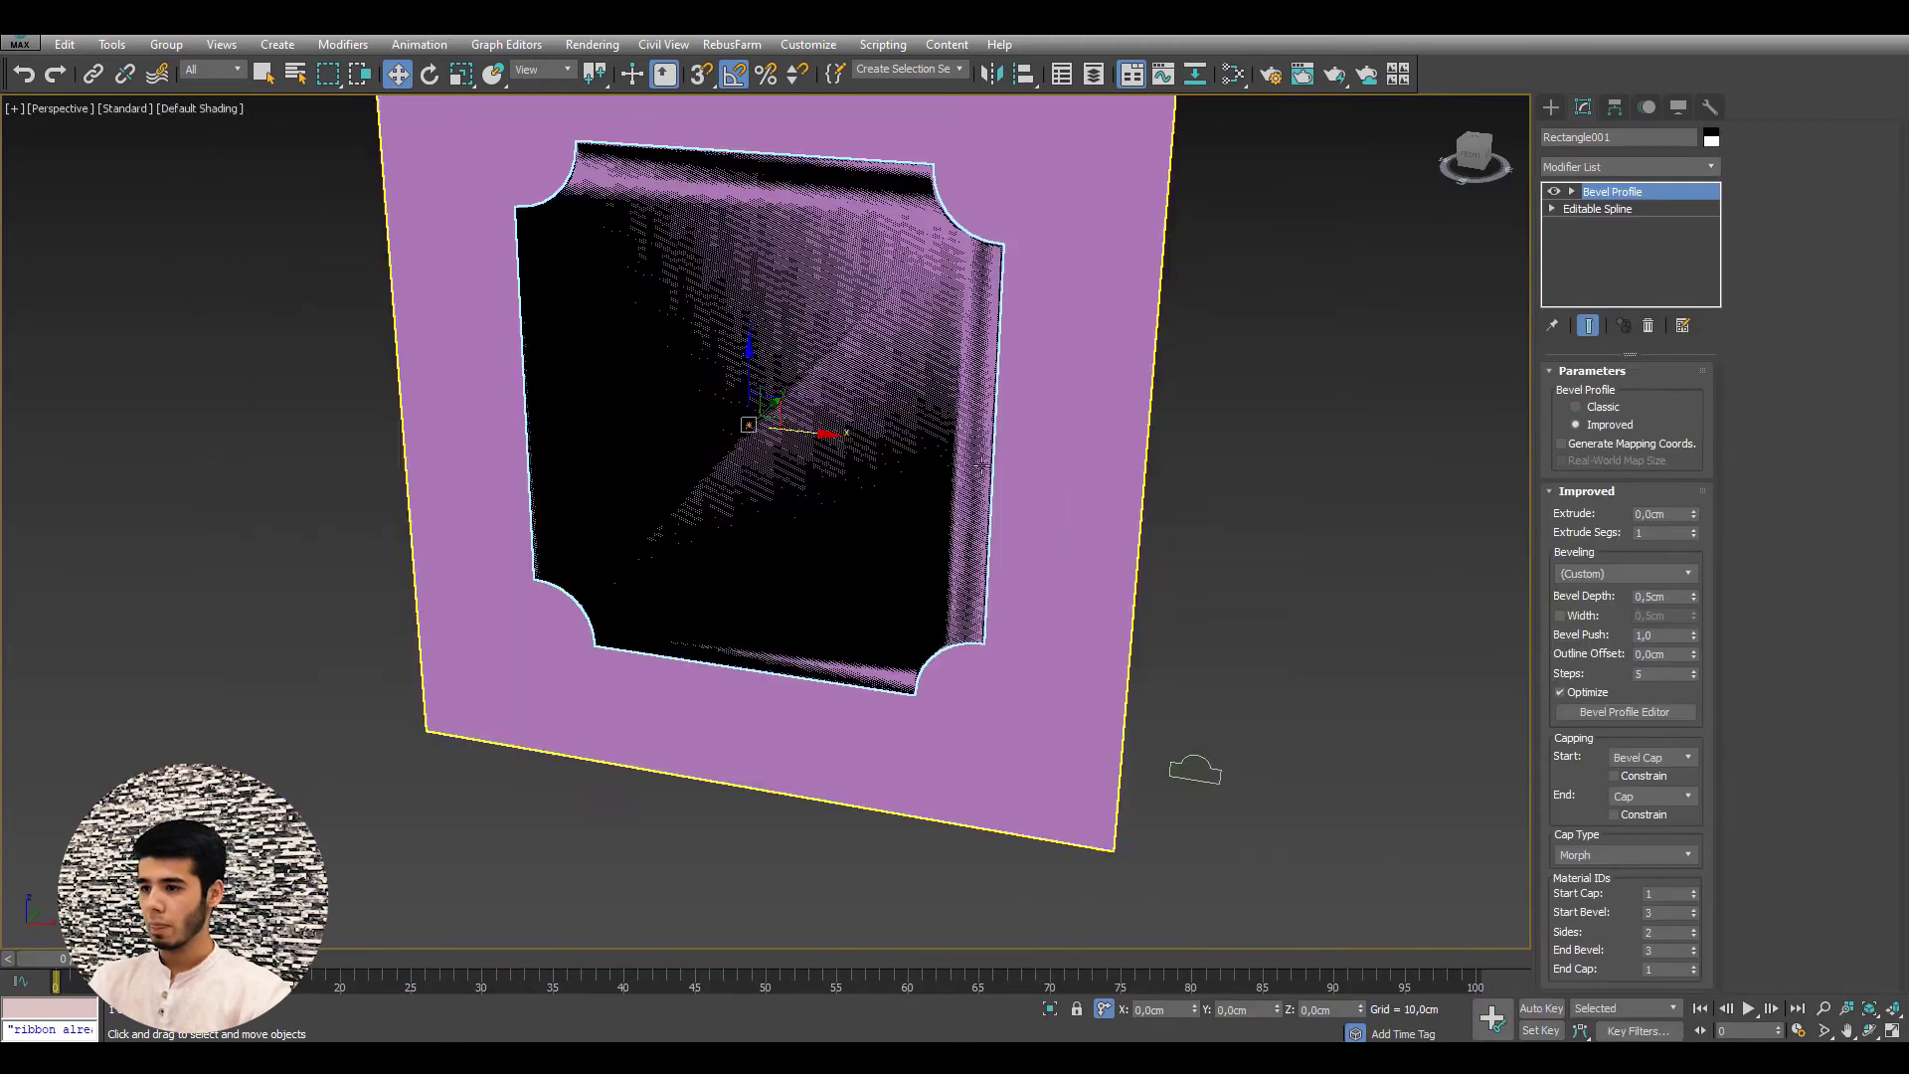
pyautogui.click(1577, 407)
pyautogui.click(1624, 547)
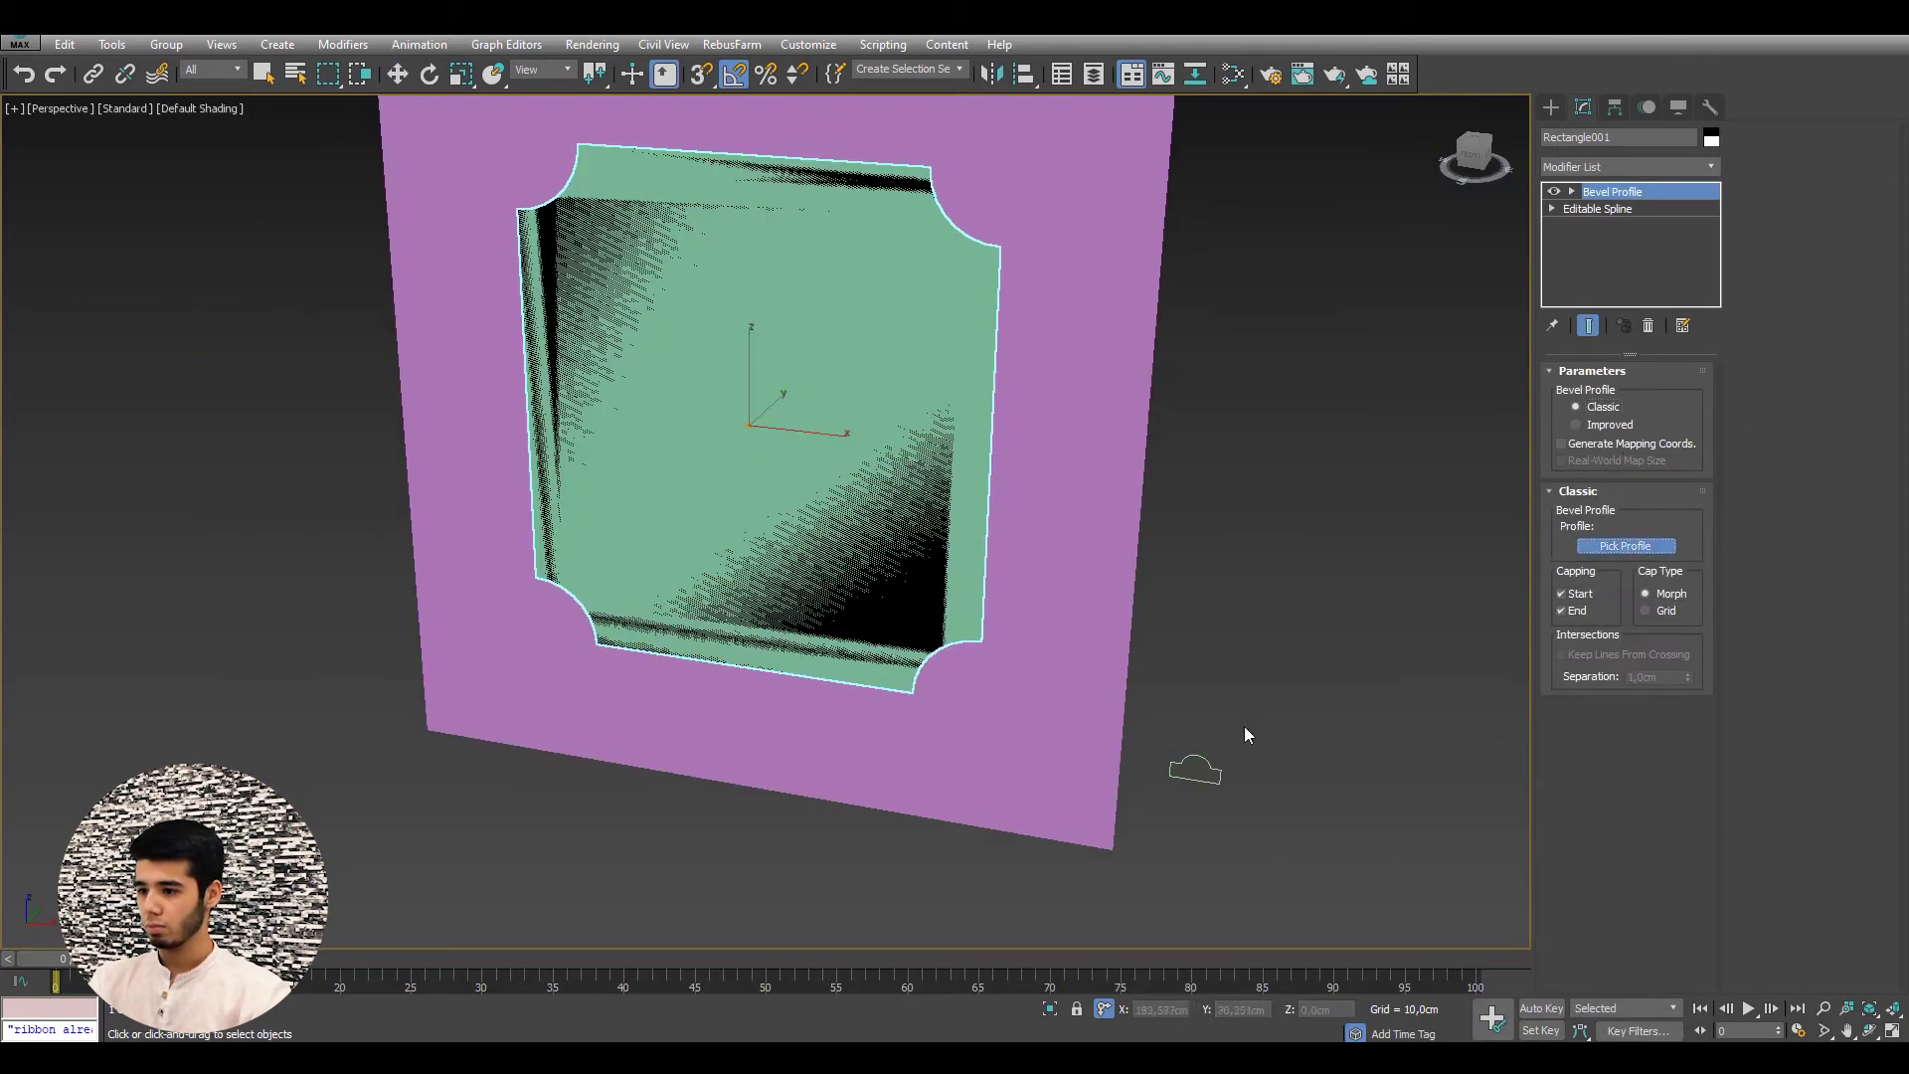
pyautogui.click(1198, 771)
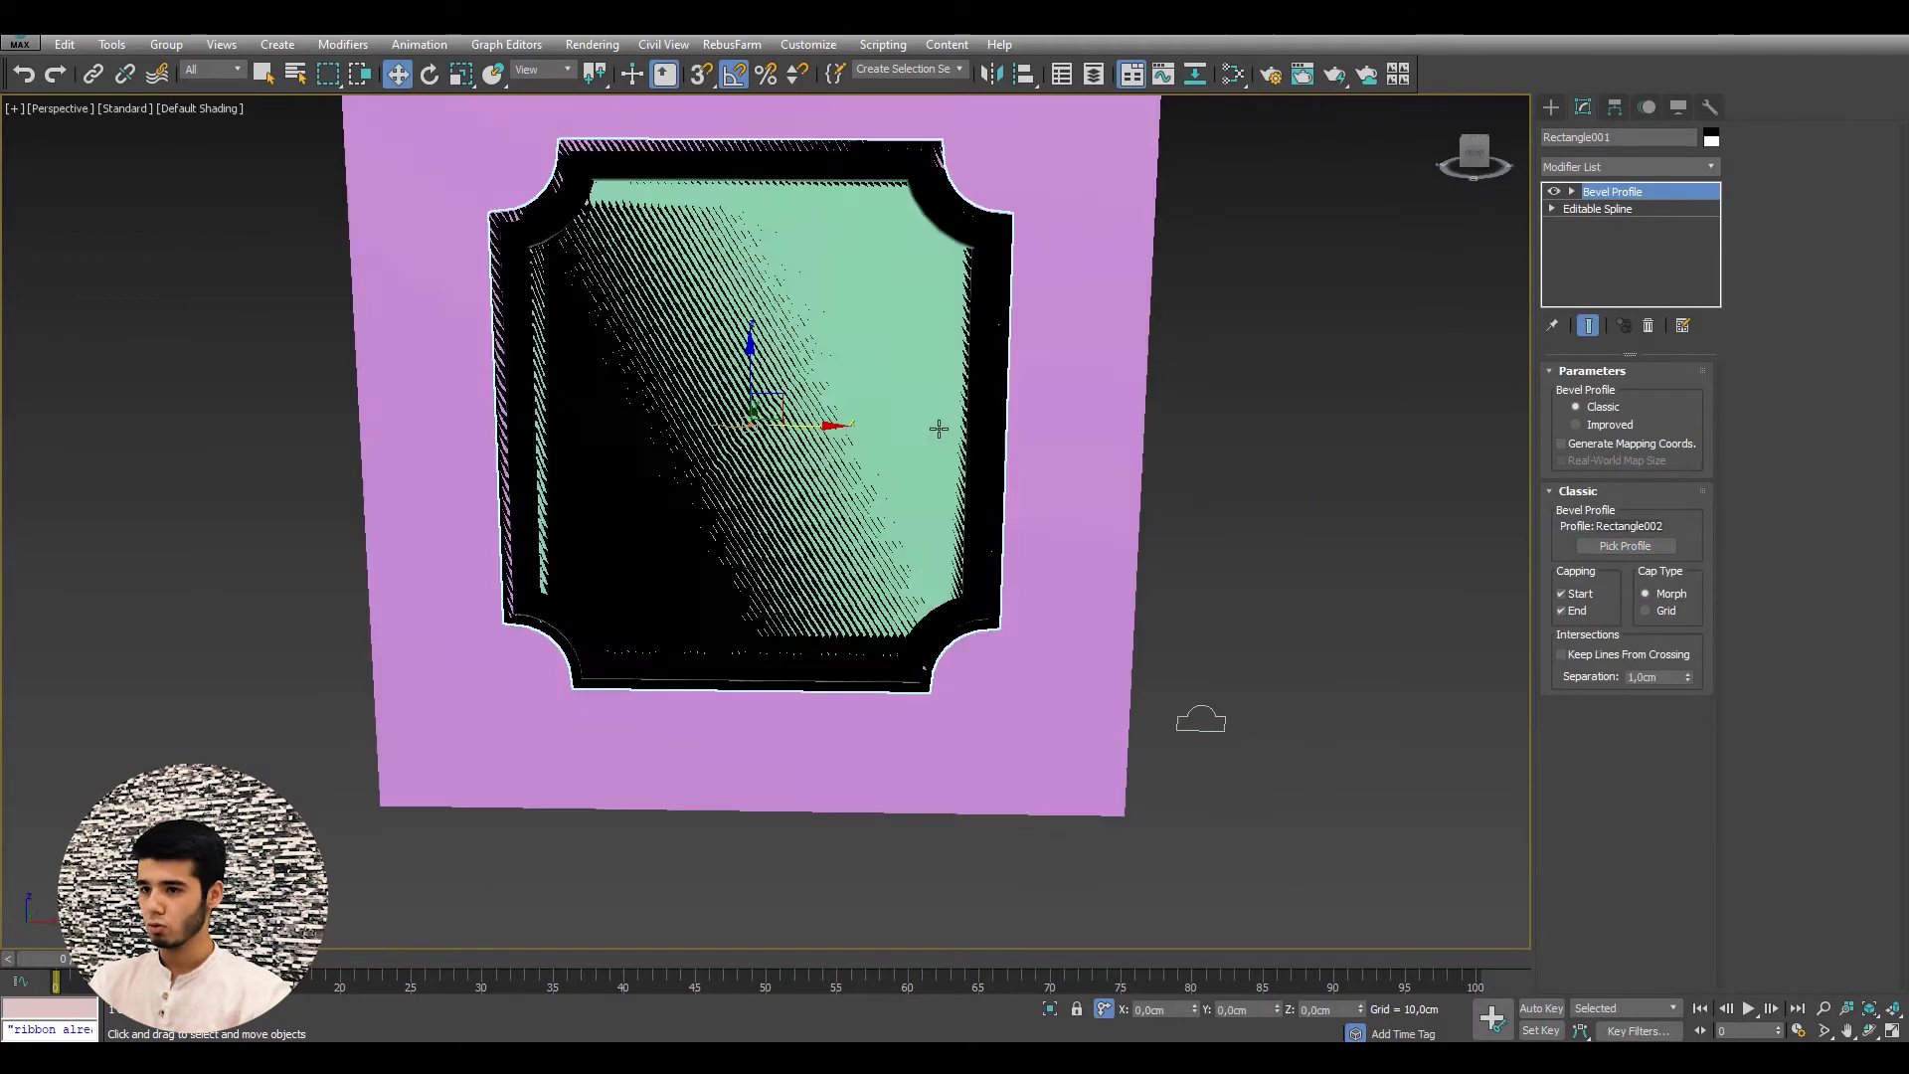
# - Orbit around the frame, toggling wireframe and shaded display to check it
pyautogui.keyDown('alt'); pyautogui.moveTo(899, 443); pyautogui.dragTo(916, 312, button='middle'); pyautogui.keyUp('alt')
pyautogui.press('F3')
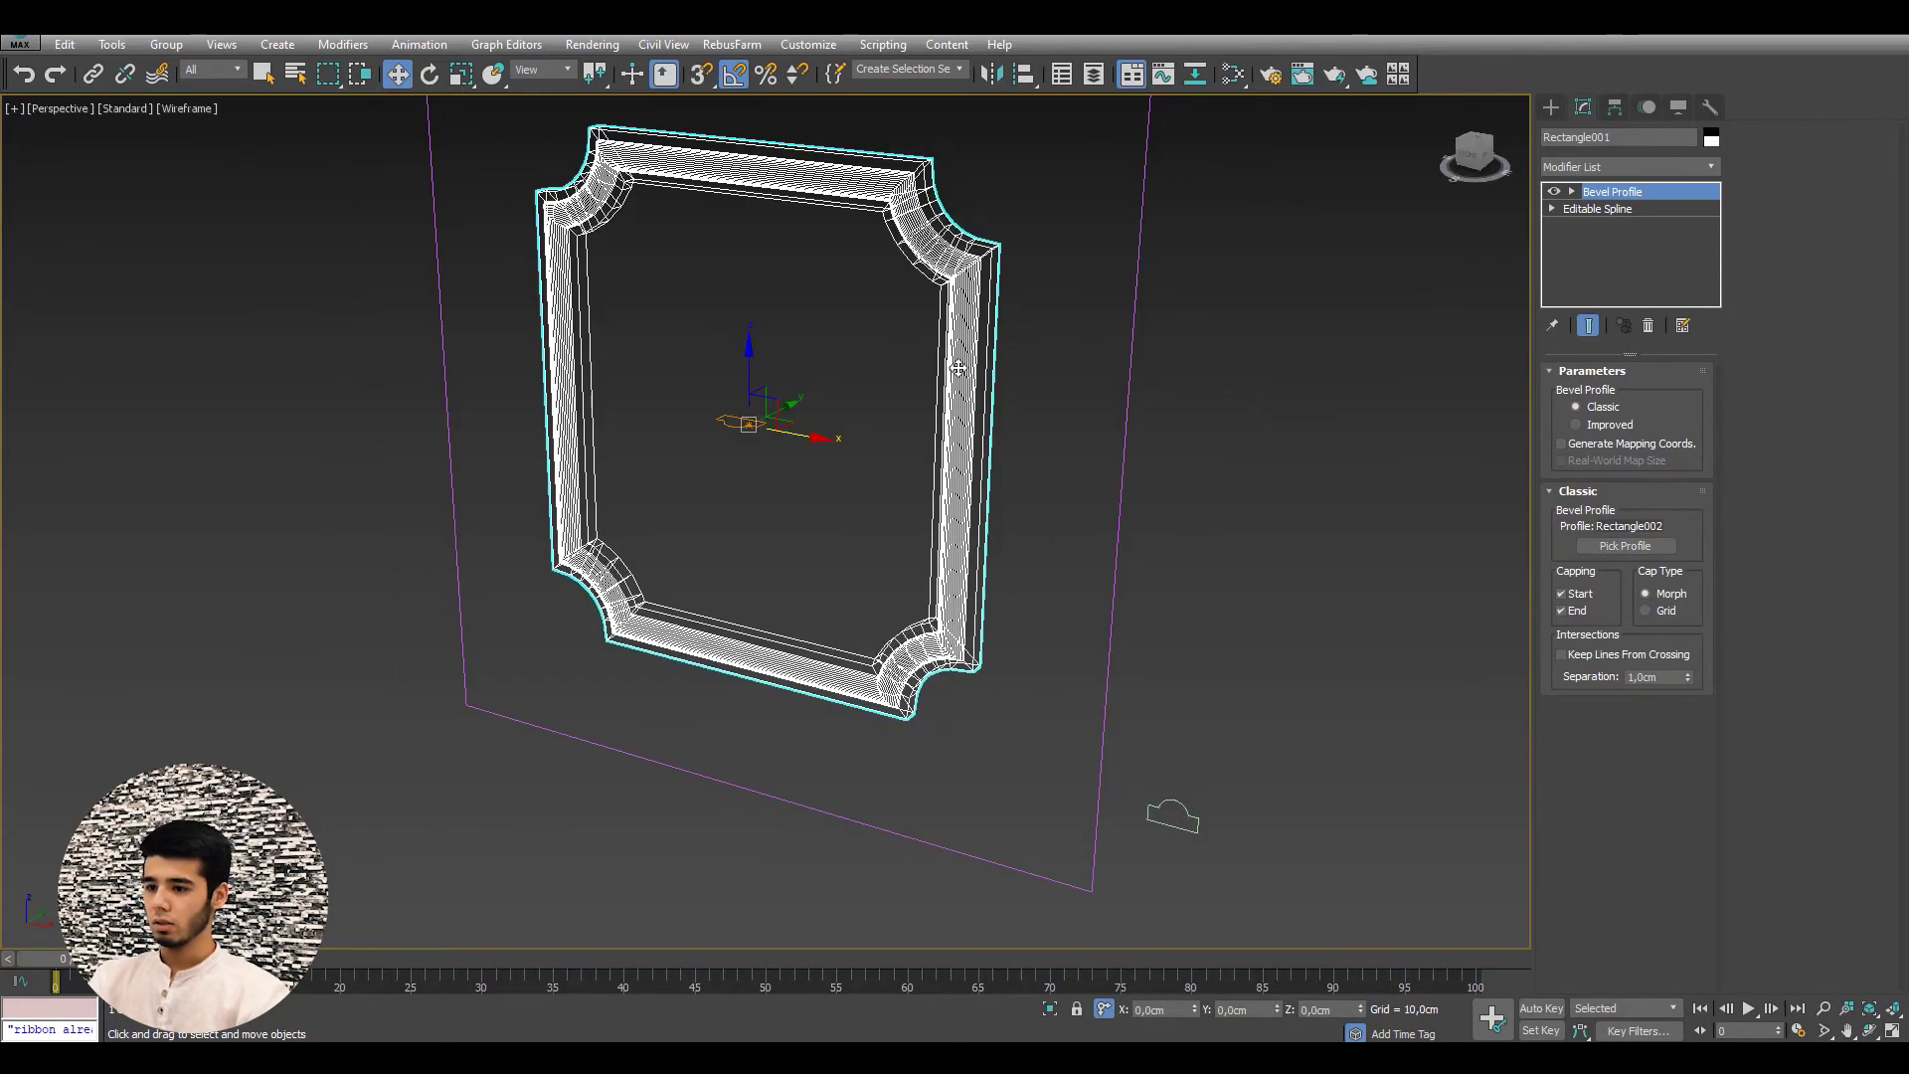
pyautogui.press('F3')
pyautogui.press('F3')
pyautogui.moveTo(959, 537)
pyautogui.keyDown('alt'); pyautogui.mouseDown(button='middle')
pyautogui.moveTo(937, 590)
pyautogui.moveTo(903, 604)
pyautogui.moveTo(1079, 887)
pyautogui.moveTo(1014, 691)
pyautogui.moveTo(925, 725)
pyautogui.mouseUp(button='middle'); pyautogui.keyUp('alt')
pyautogui.press('F3')
pyautogui.scroll(5, 822, 444)
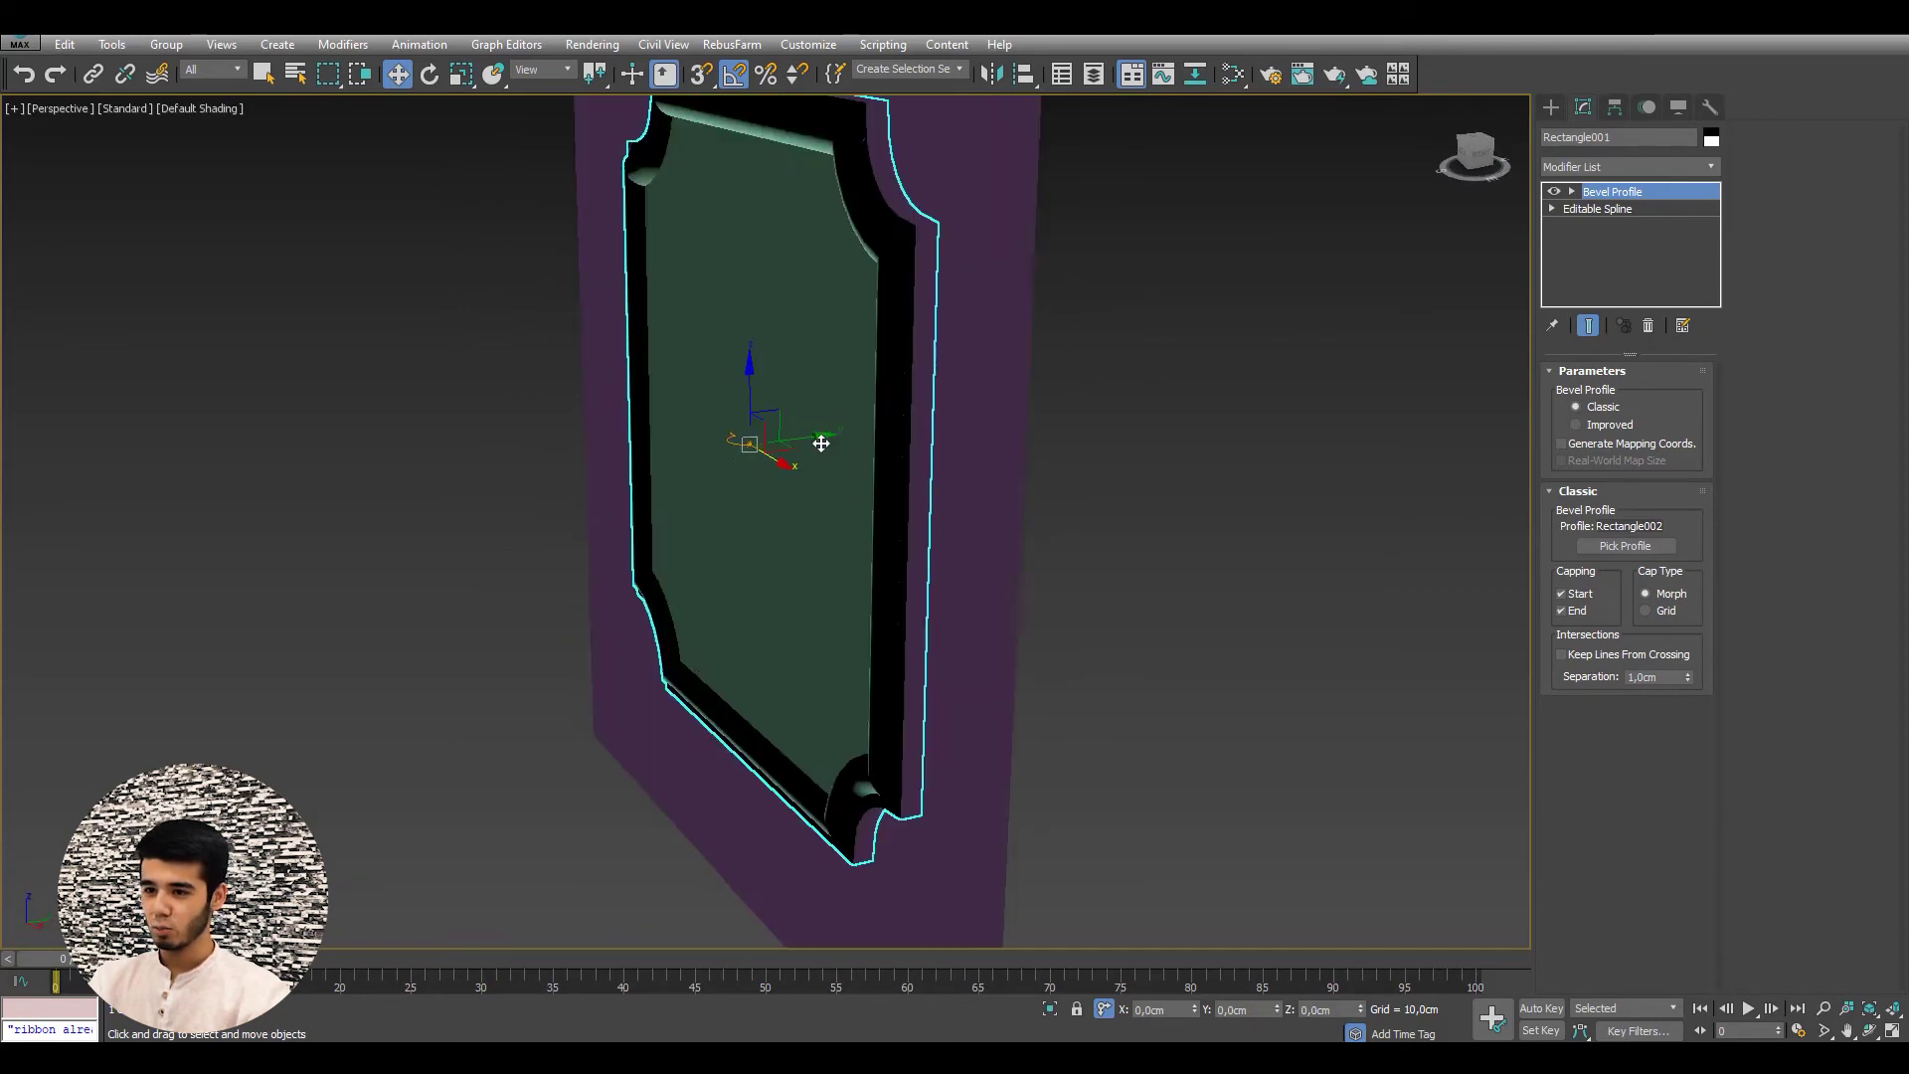
pyautogui.moveTo(821, 443)
pyautogui.keyDown('alt'); pyautogui.mouseDown(button='middle')
pyautogui.moveTo(780, 439)
pyautogui.moveTo(1087, 618)
pyautogui.moveTo(1067, 616)
pyautogui.mouseUp(button='middle'); pyautogui.keyUp('alt')
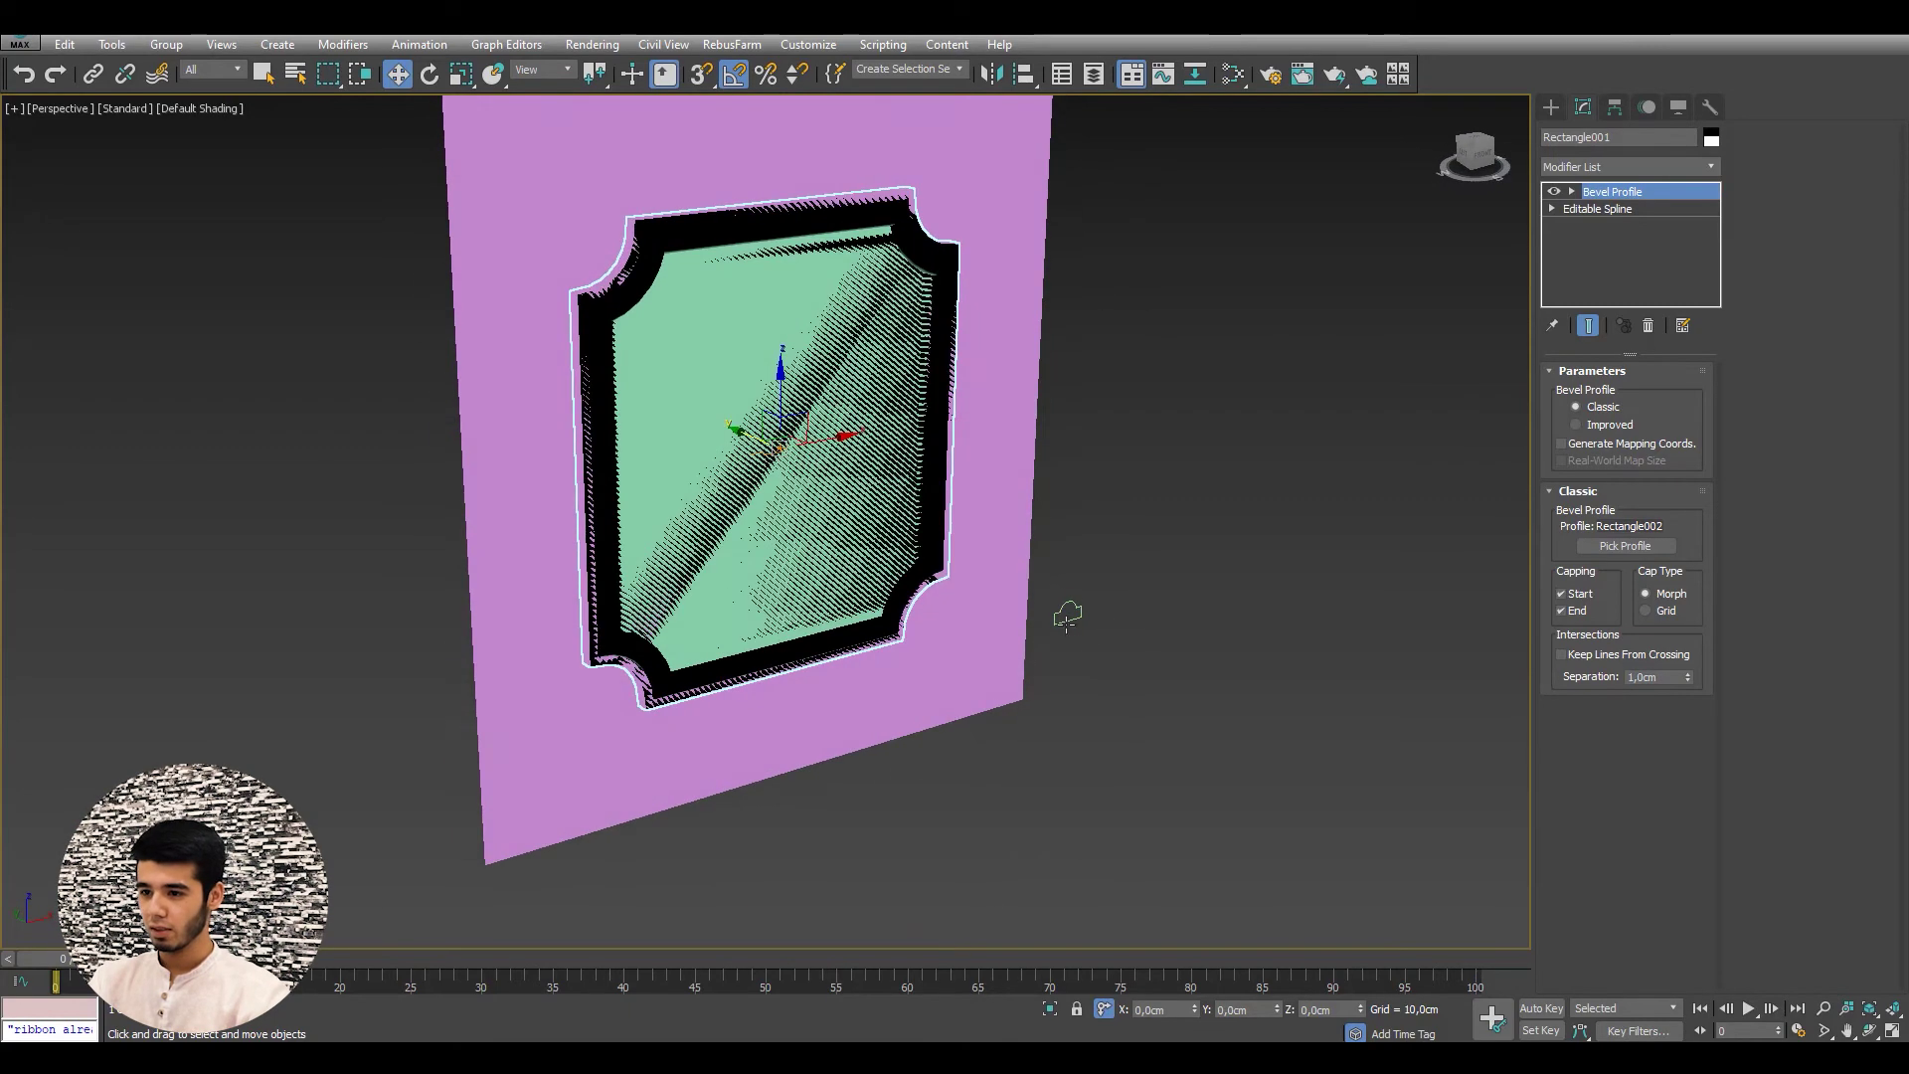
# - Zoom on the arched profile shape, then select the beveled frame and view it obliquely and edge-on
pyautogui.click(1067, 617)
pyautogui.press('z')
pyautogui.moveTo(878, 468); pyautogui.dragTo(960, 514, button='middle')
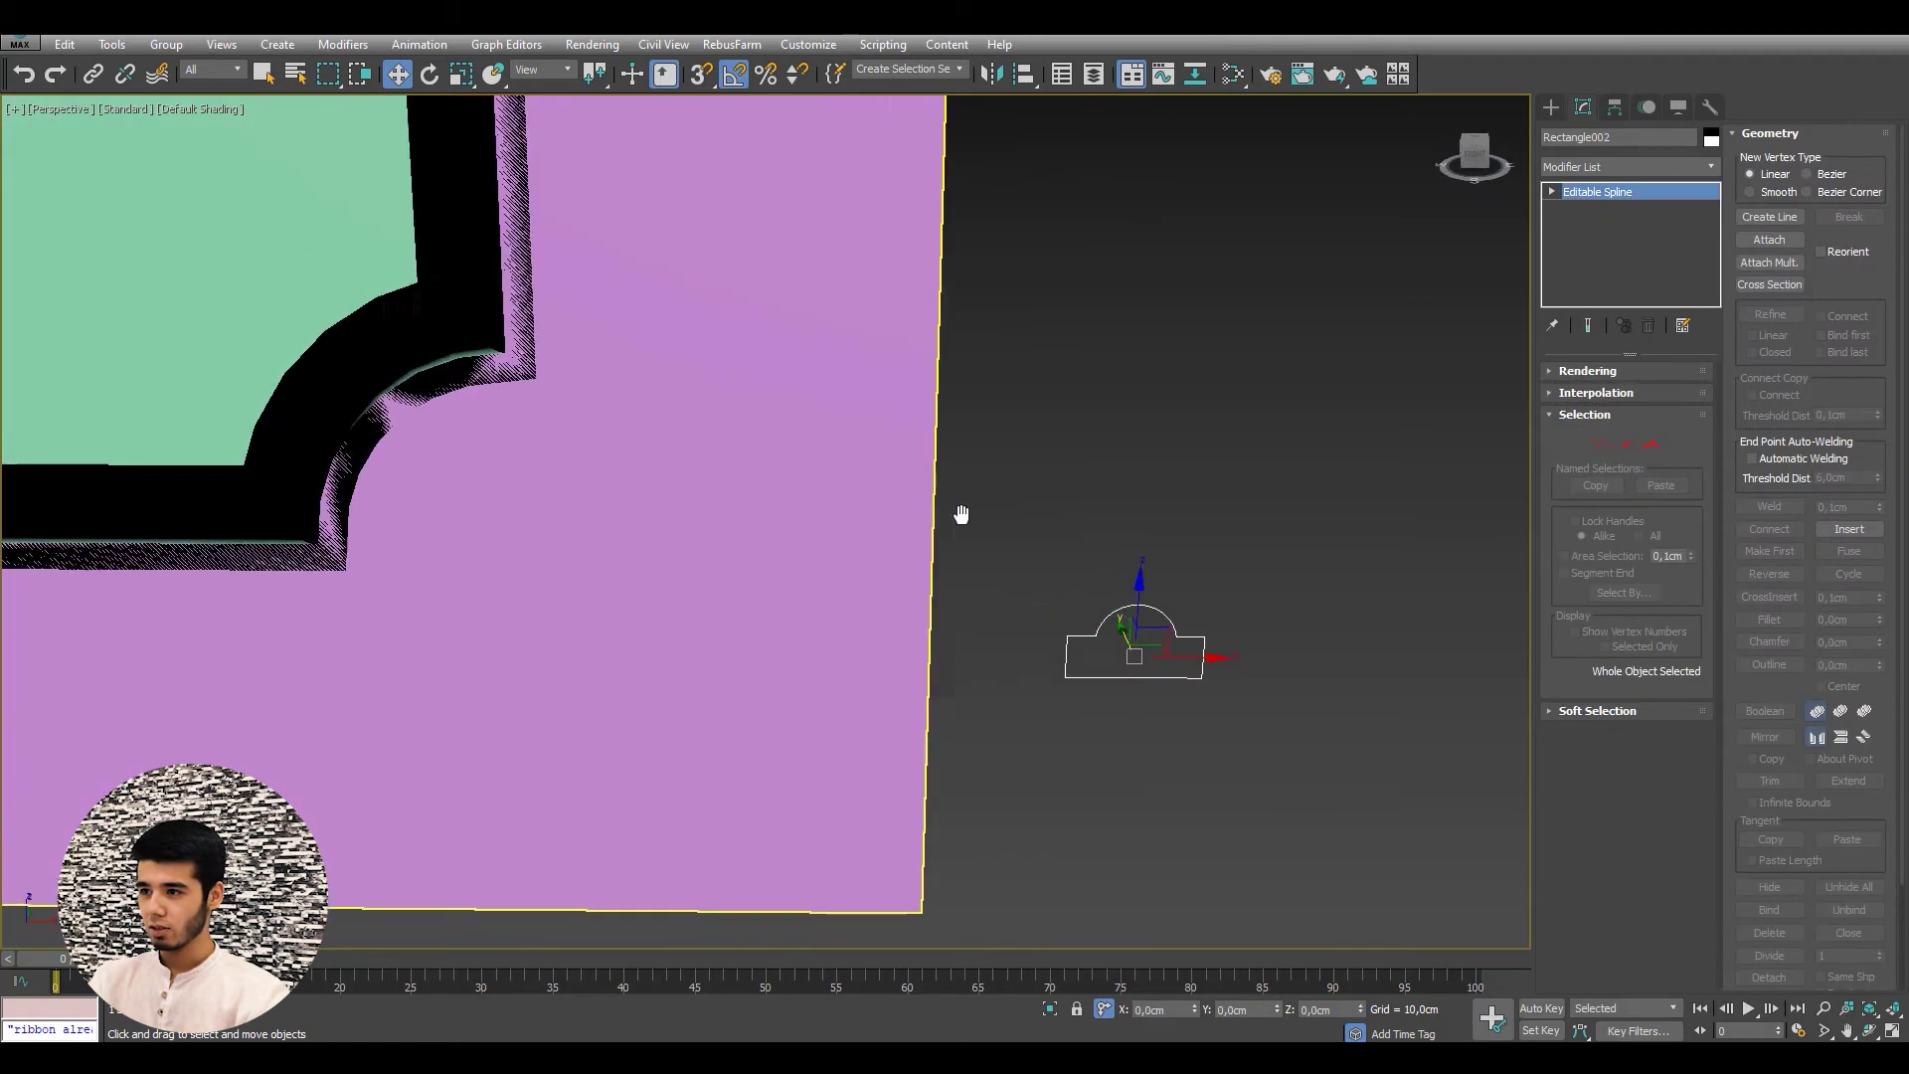
pyautogui.press('F3')
pyautogui.scroll(-5, 1016, 437)
pyautogui.scroll(5, 750, 188)
pyautogui.moveTo(750, 188); pyautogui.dragTo(799, 230, button='middle')
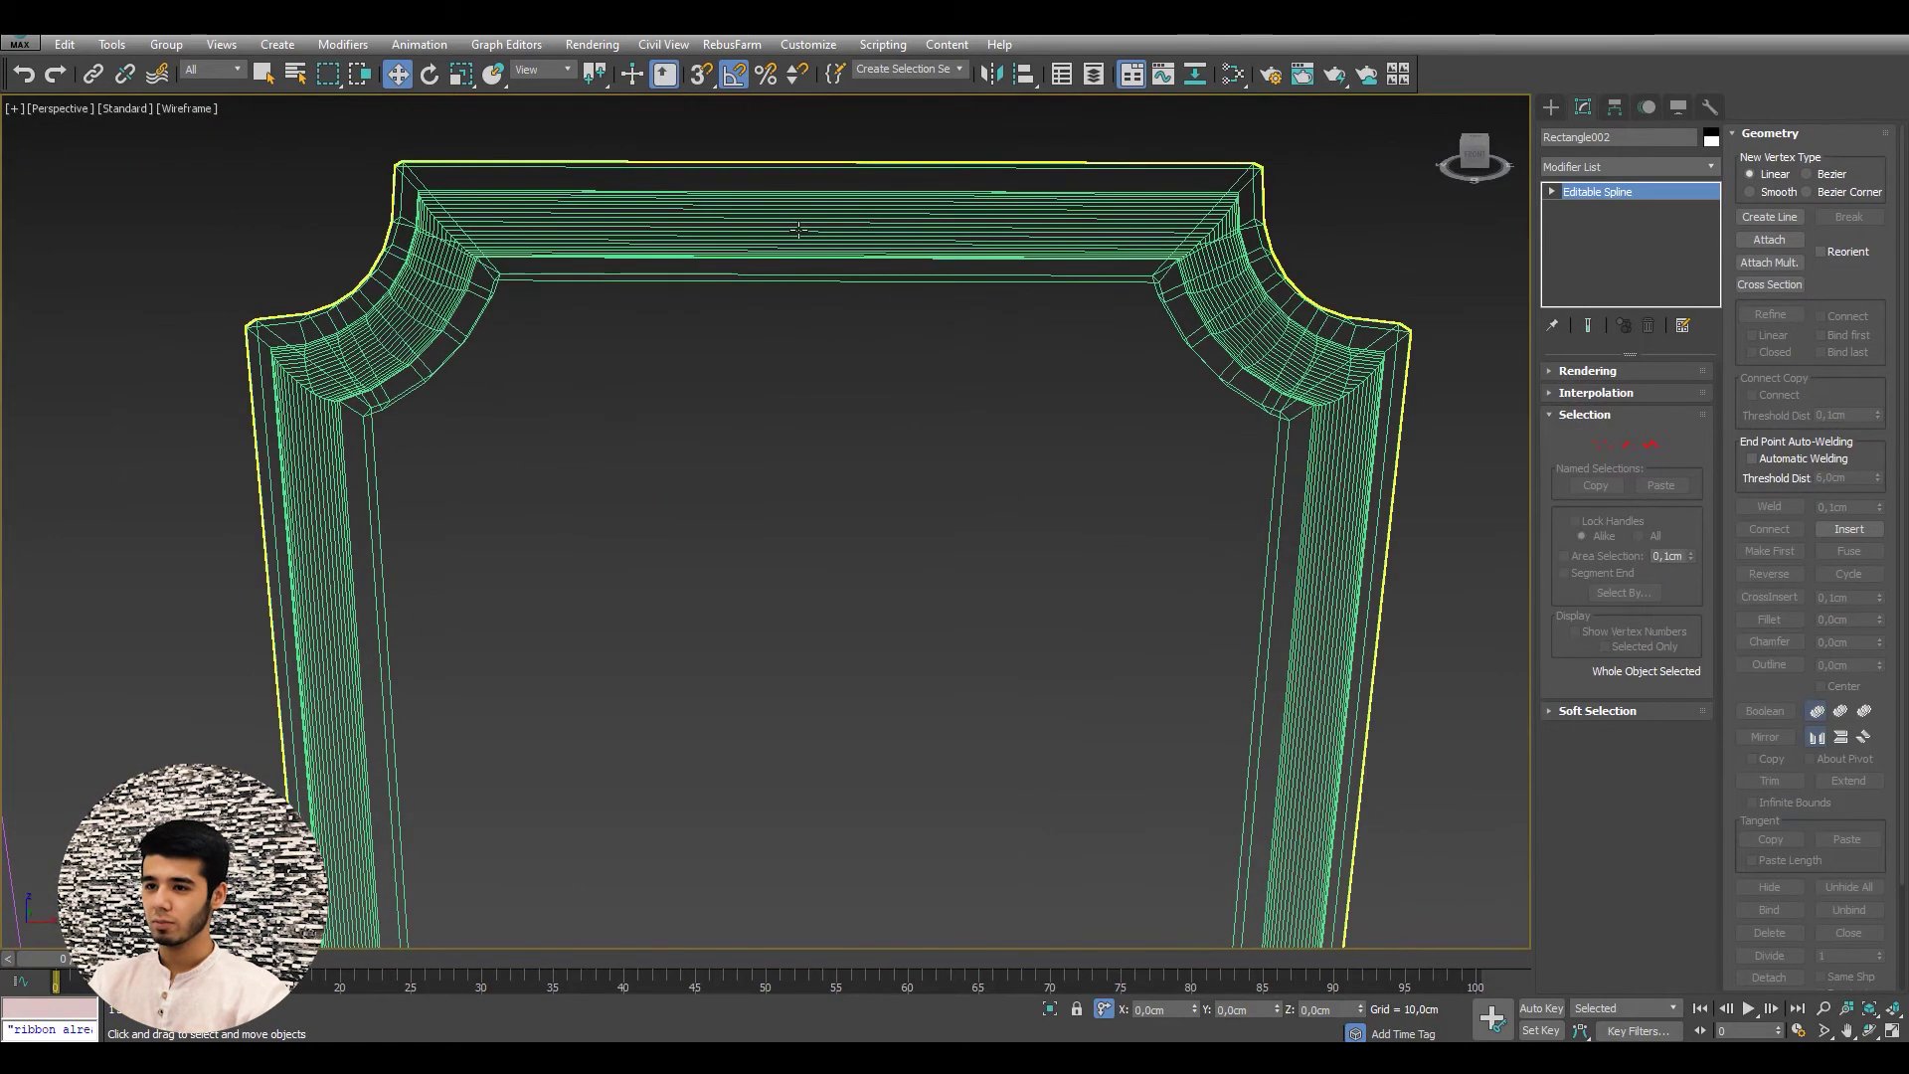
pyautogui.click(798, 230)
pyautogui.scroll(-5, 798, 230)
pyautogui.keyDown('alt'); pyautogui.moveTo(798, 299); pyautogui.dragTo(831, 379, button='middle'); pyautogui.keyUp('alt')
pyautogui.scroll(4, 954, 269)
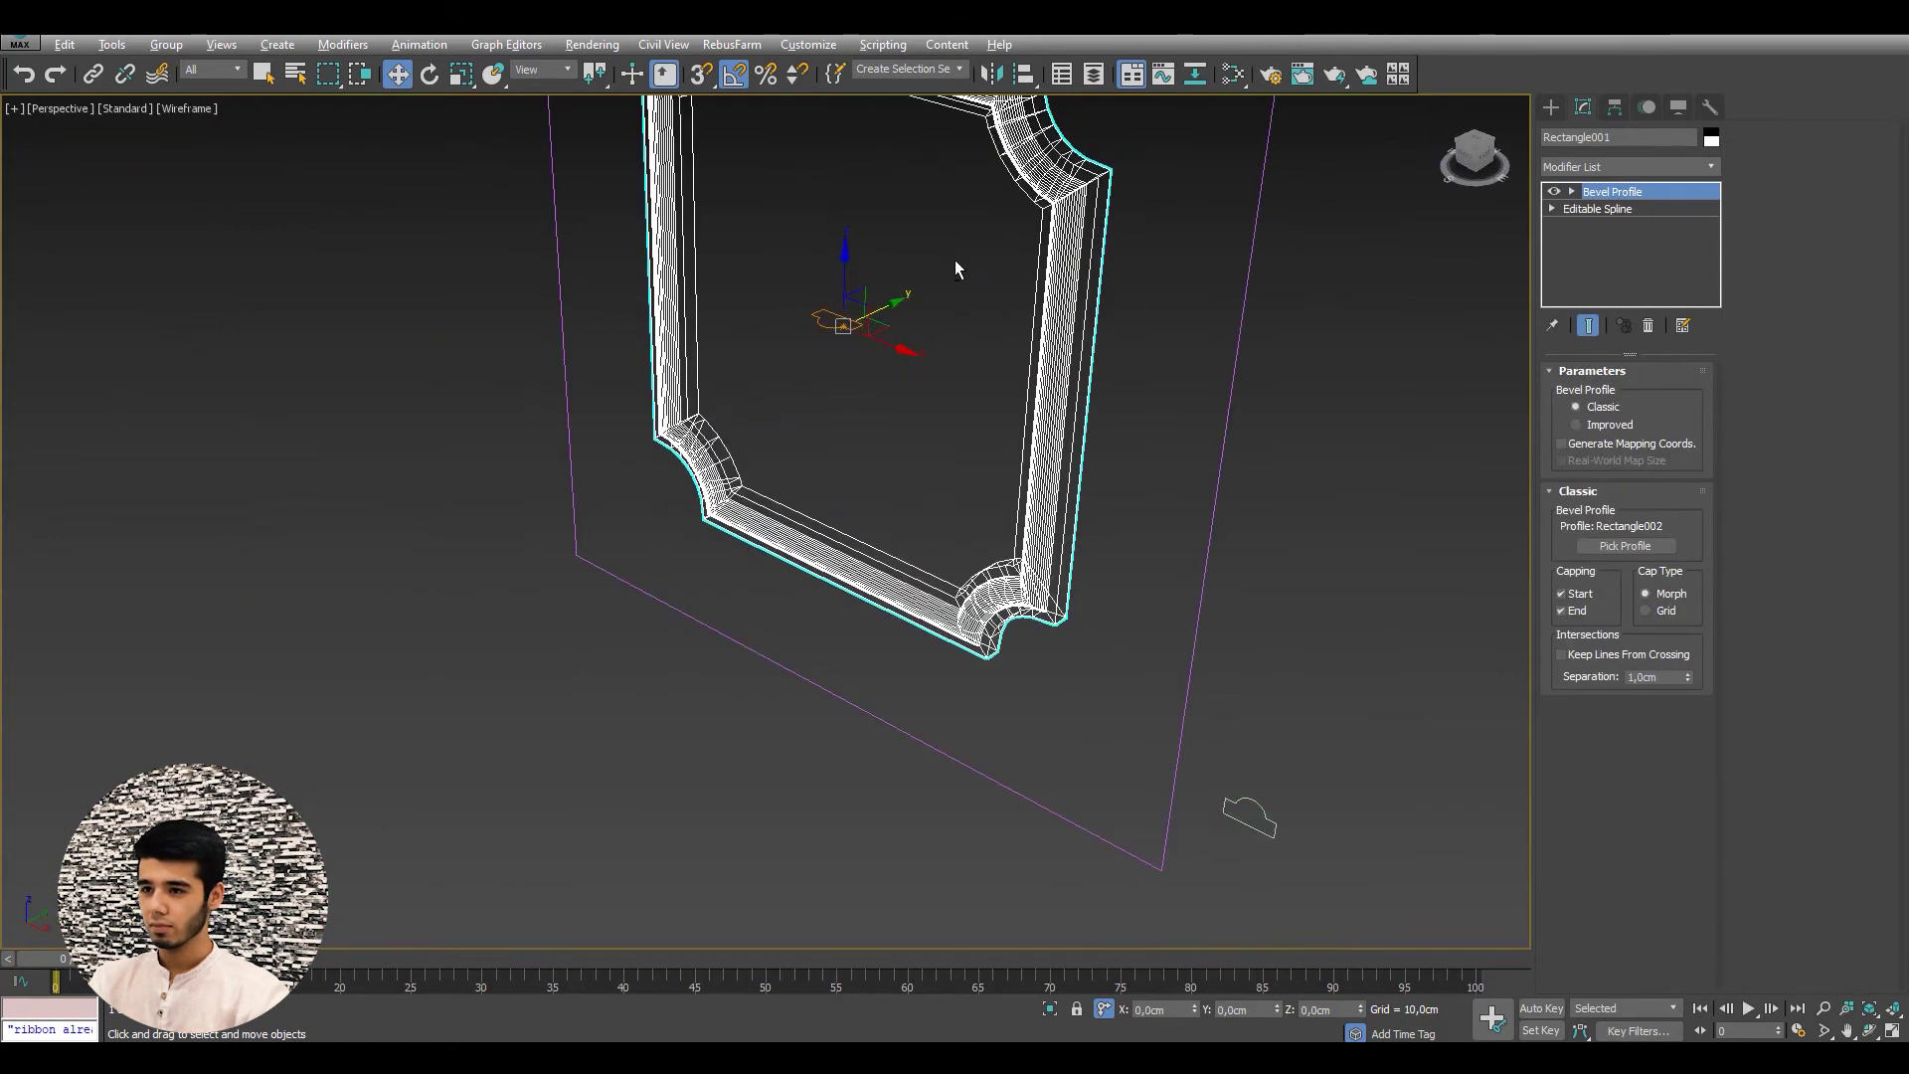
pyautogui.keyDown('alt'); pyautogui.moveTo(955, 269); pyautogui.dragTo(861, 299, button='middle'); pyautogui.keyUp('alt')
# - Check the frame in Top view, return to shaded perspective, and select its Editable Spline level
pyautogui.press('t')
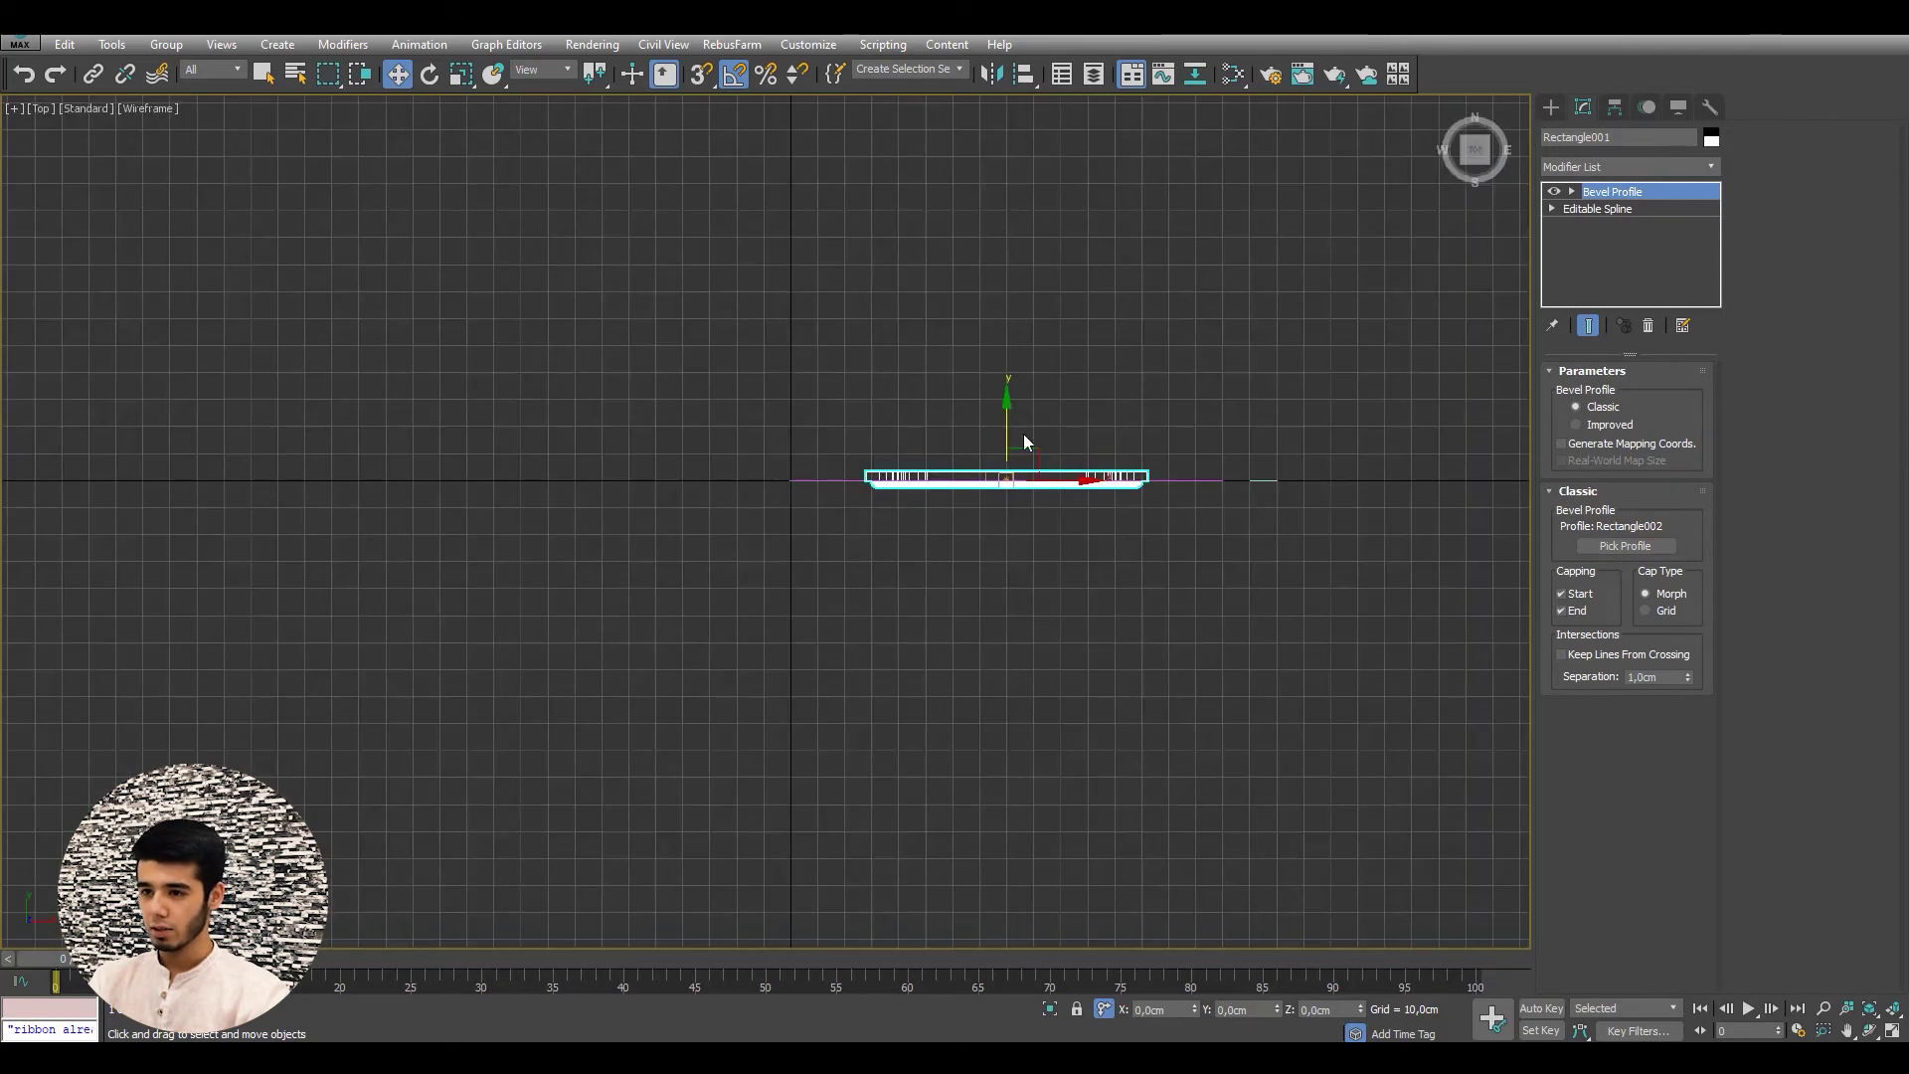
pyautogui.scroll(3, 1023, 434)
pyautogui.scroll(-2, 1028, 427)
pyautogui.moveTo(1028, 428)
pyautogui.mouseDown(button='middle')
pyautogui.moveTo(889, 438)
pyautogui.moveTo(983, 317)
pyautogui.mouseUp(button='middle')
pyautogui.hotkey('shift', 'z')
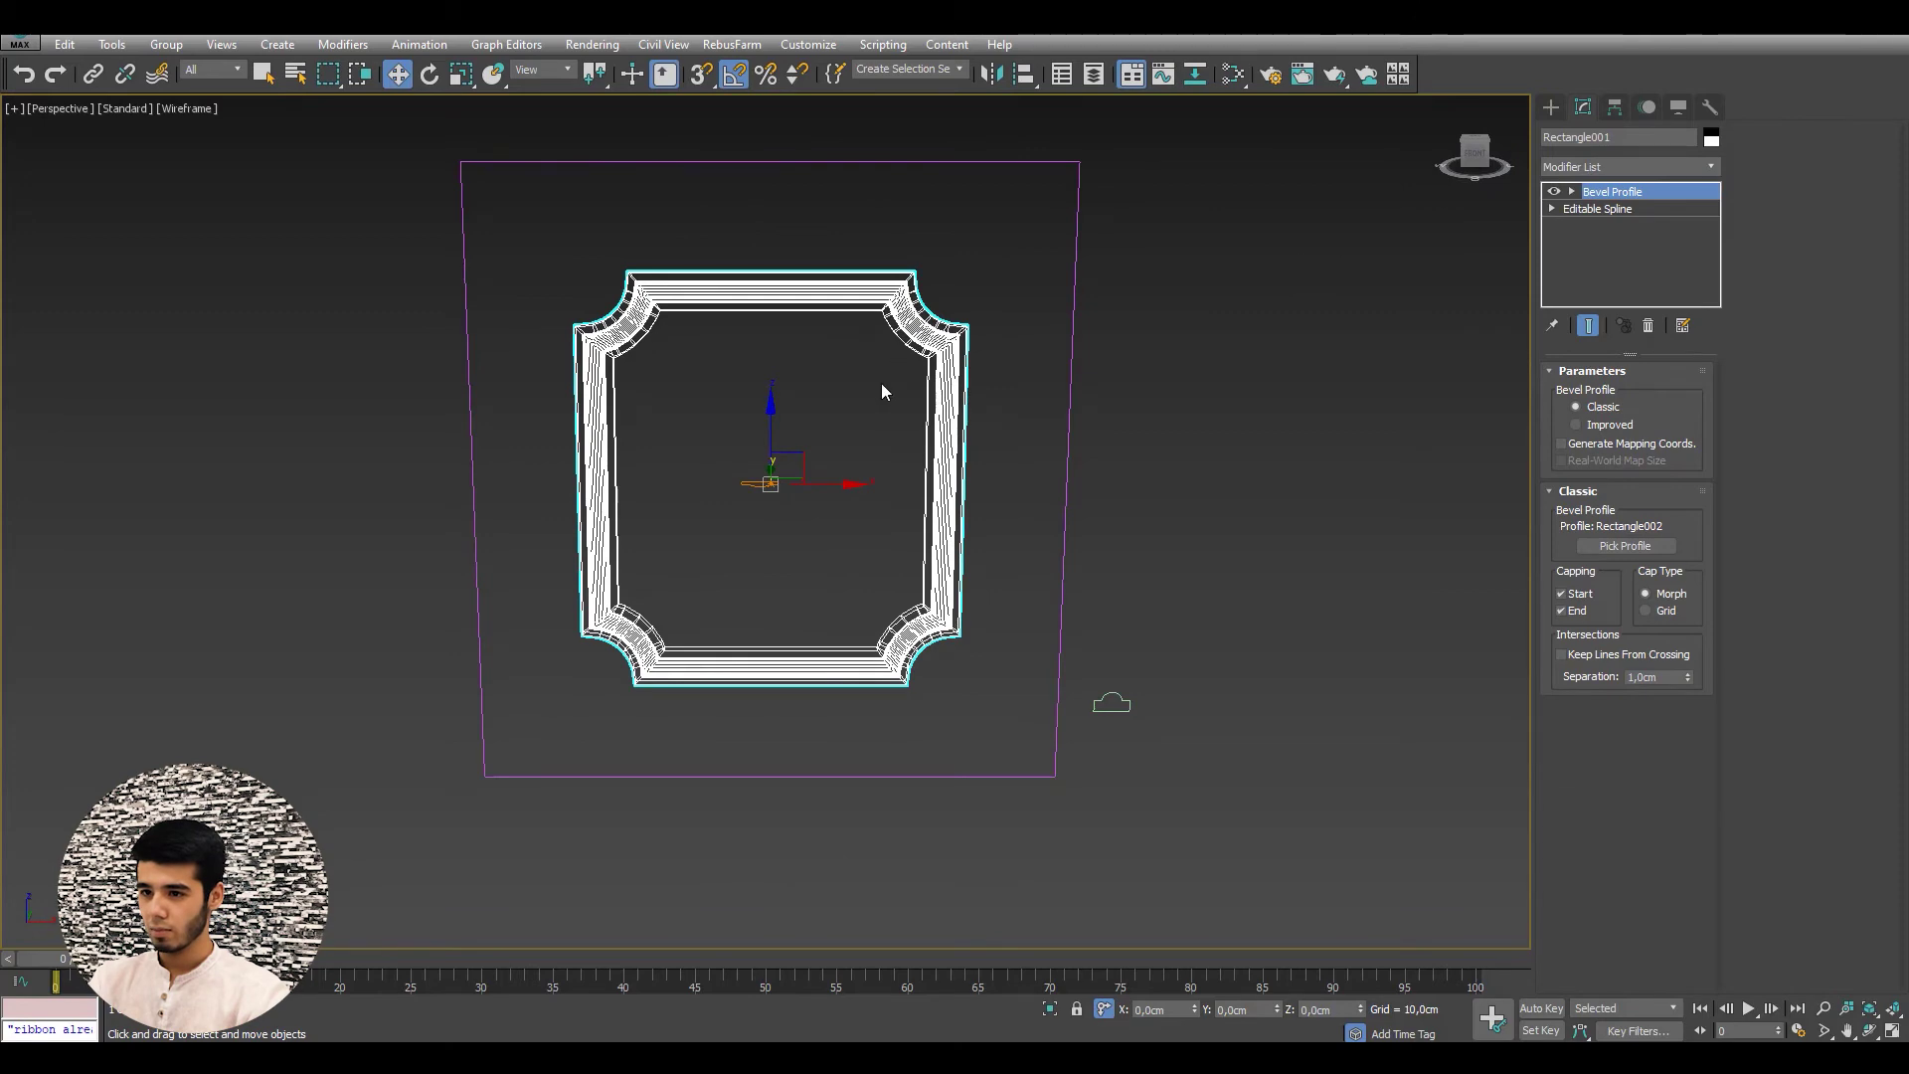
pyautogui.press('F3')
pyautogui.keyDown('alt'); pyautogui.moveTo(896, 379); pyautogui.dragTo(811, 464, button='middle'); pyautogui.keyUp('alt')
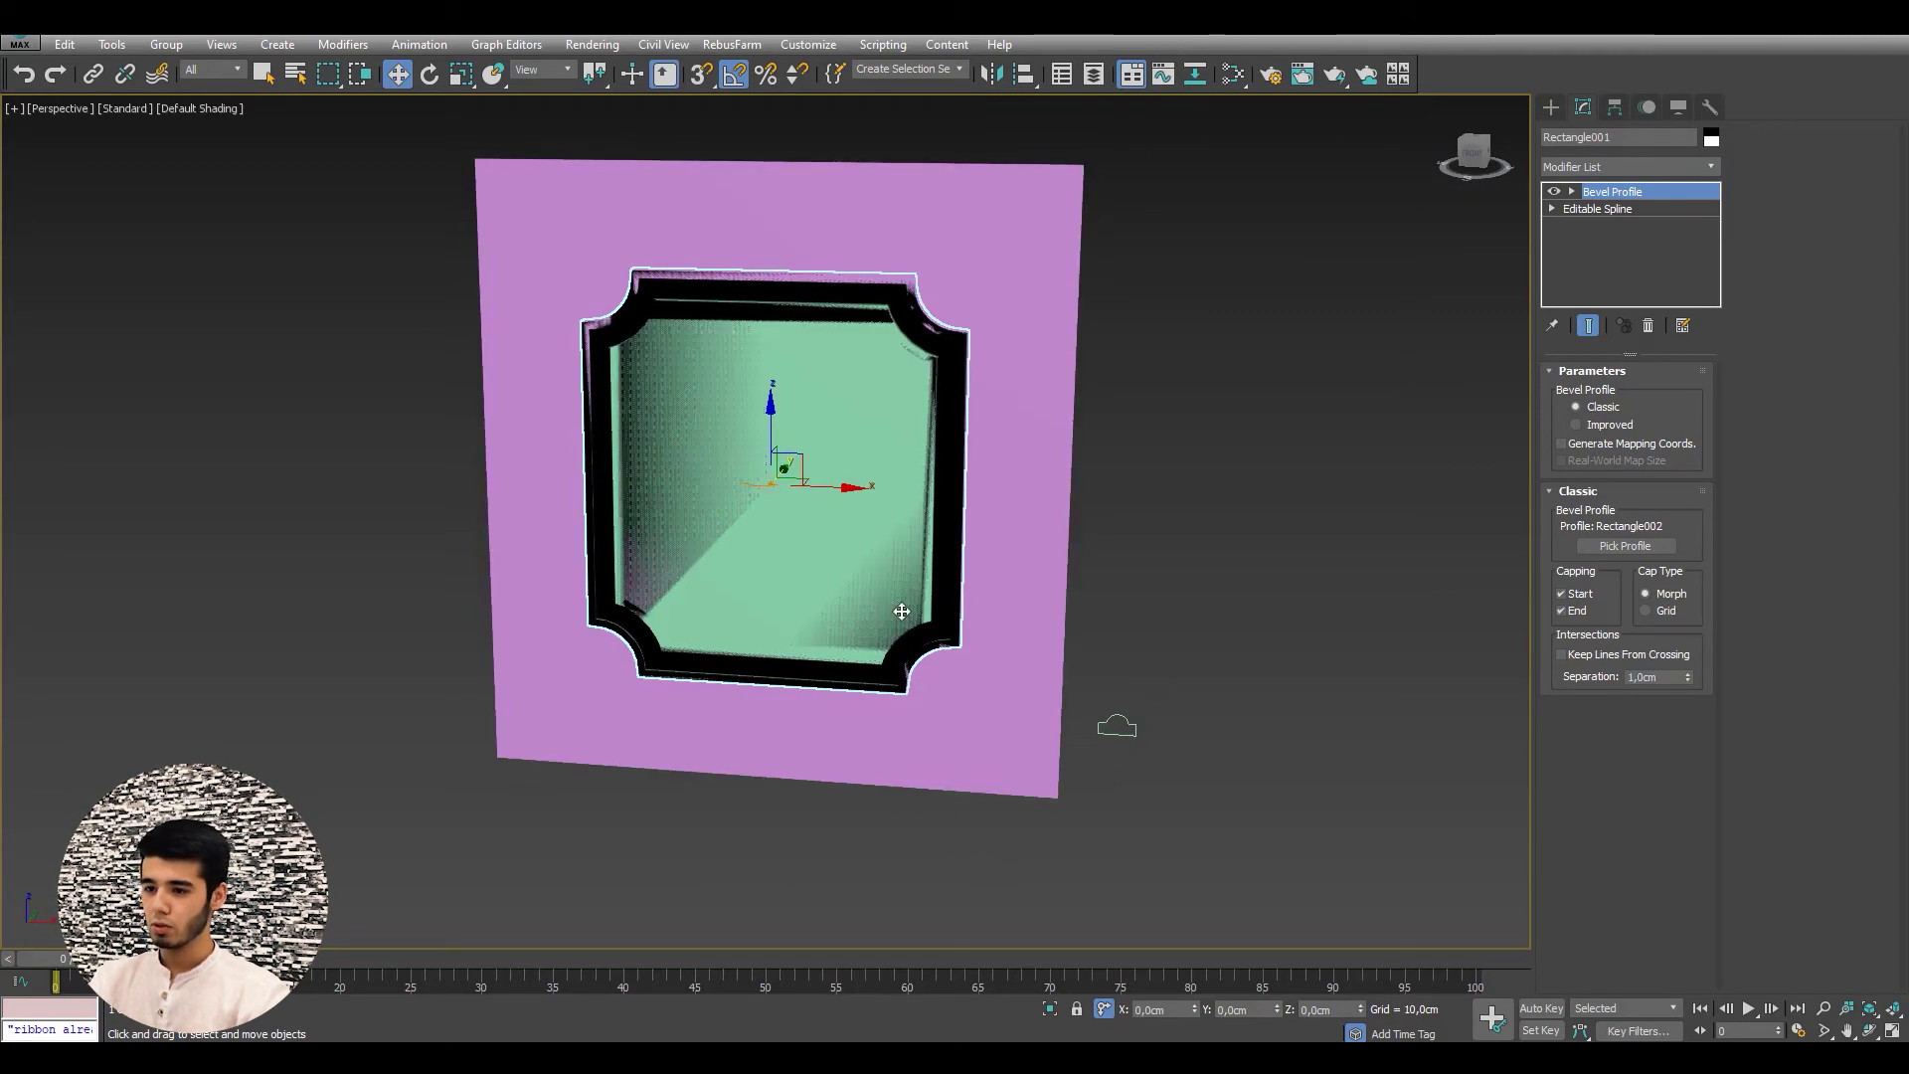
pyautogui.click(1645, 207)
# - Select all eight vertices of Rectangle001's outline, then return to the Bevel Profile result
pyautogui.click(1655, 443)
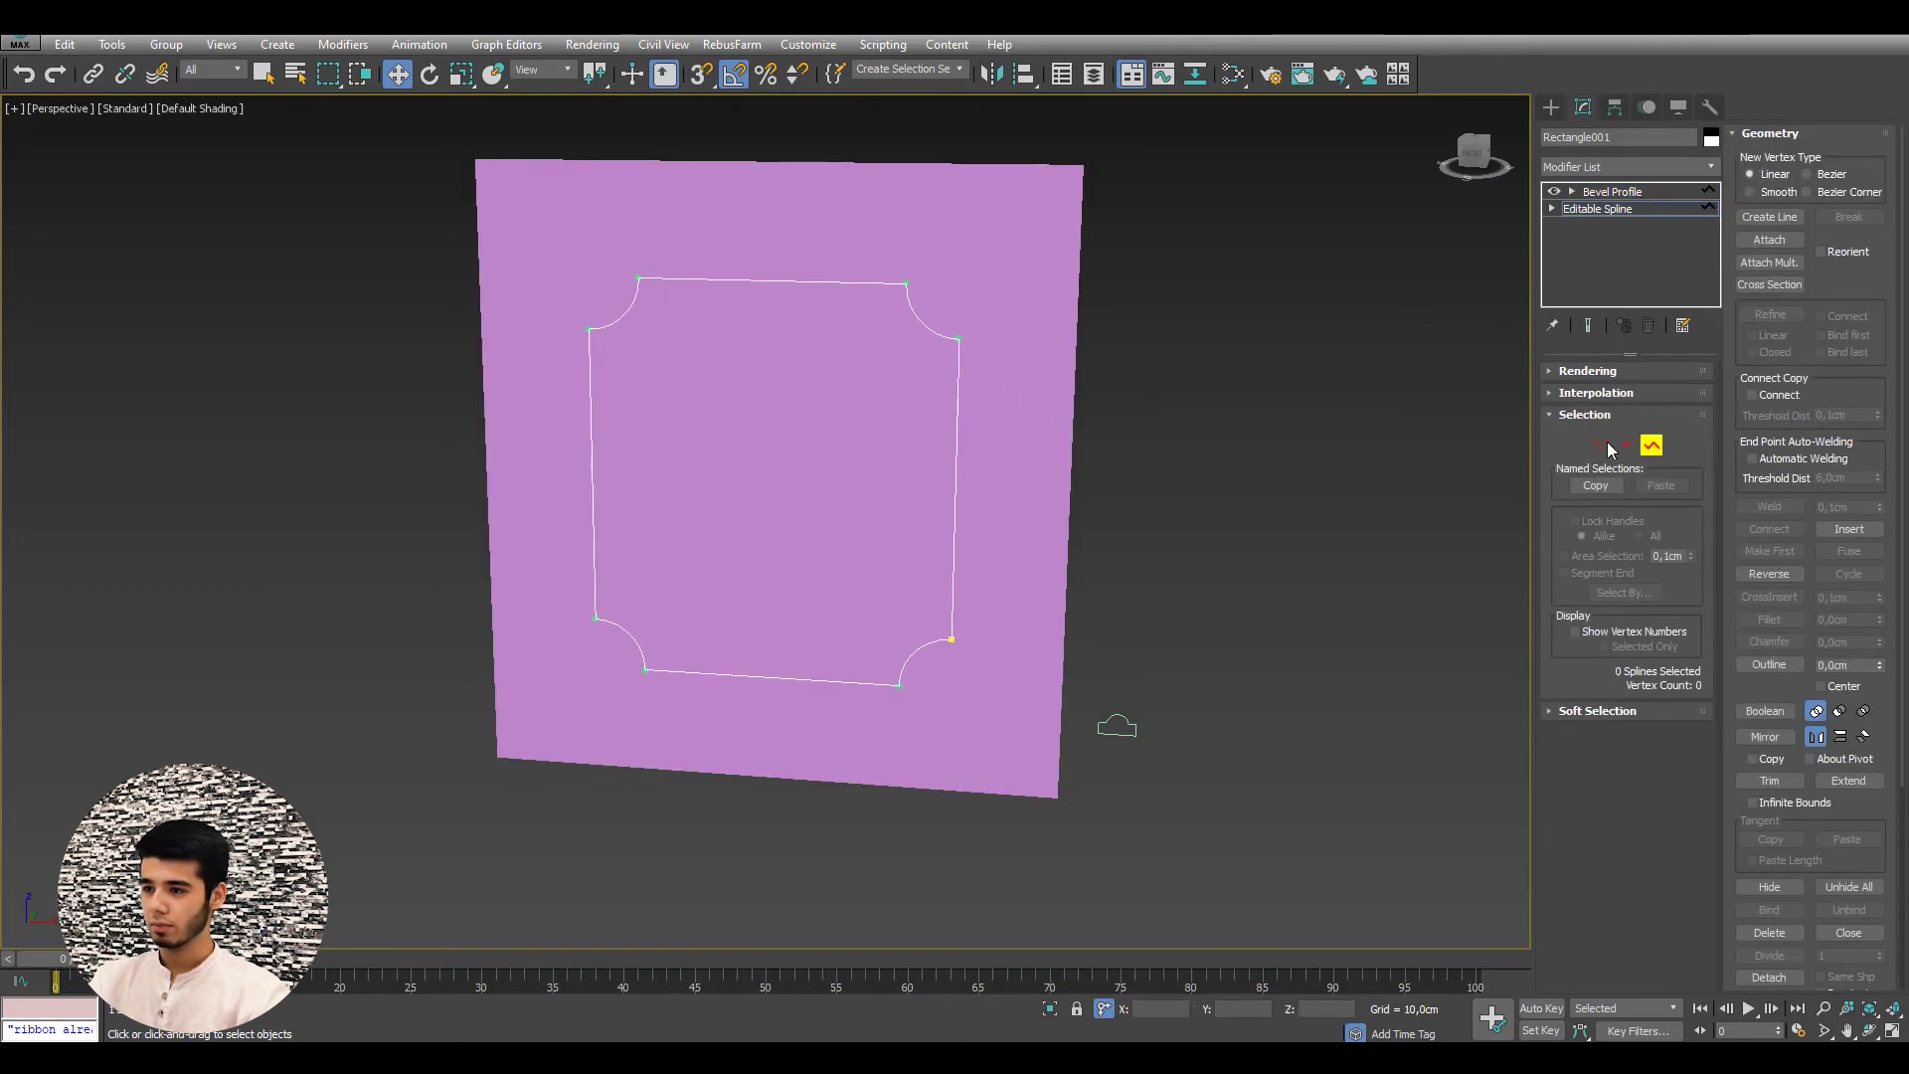
pyautogui.hotkey('ctrl', 'a')
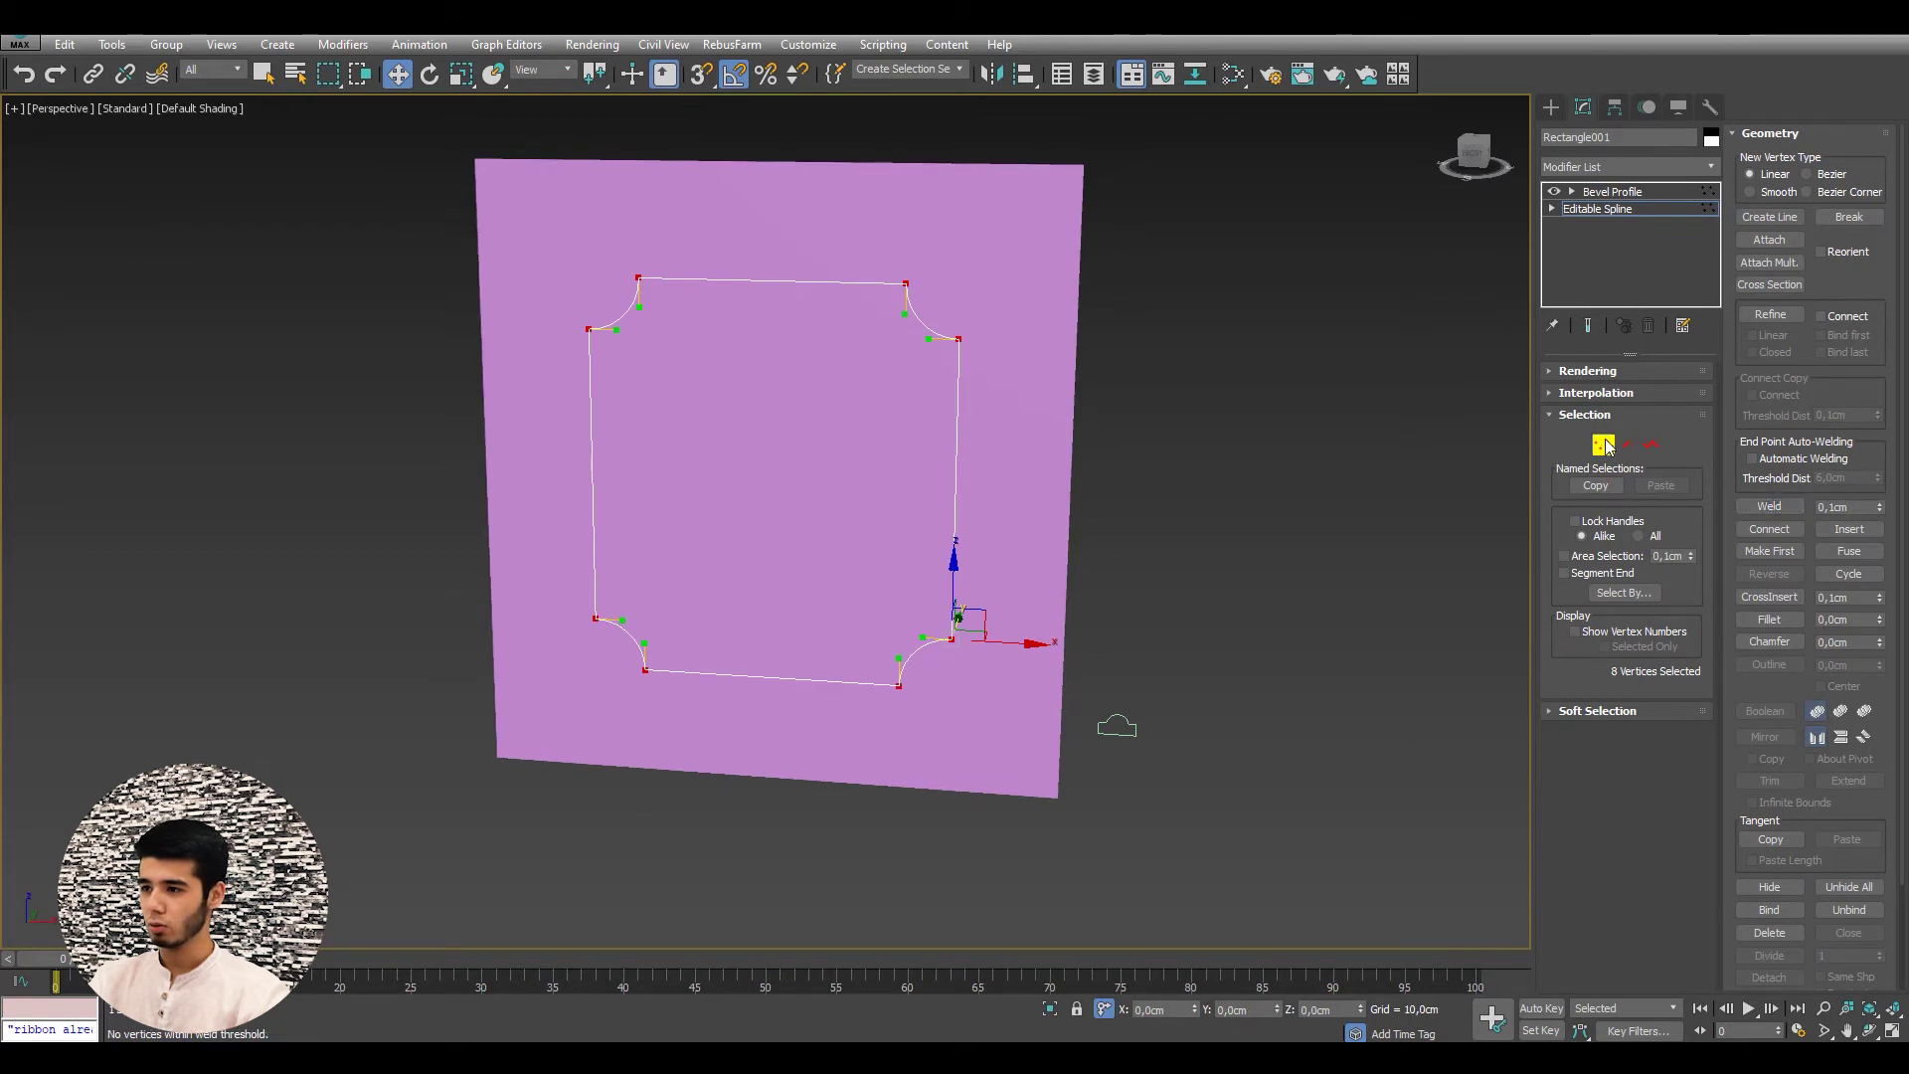
pyautogui.click(1613, 205)
pyautogui.click(1615, 190)
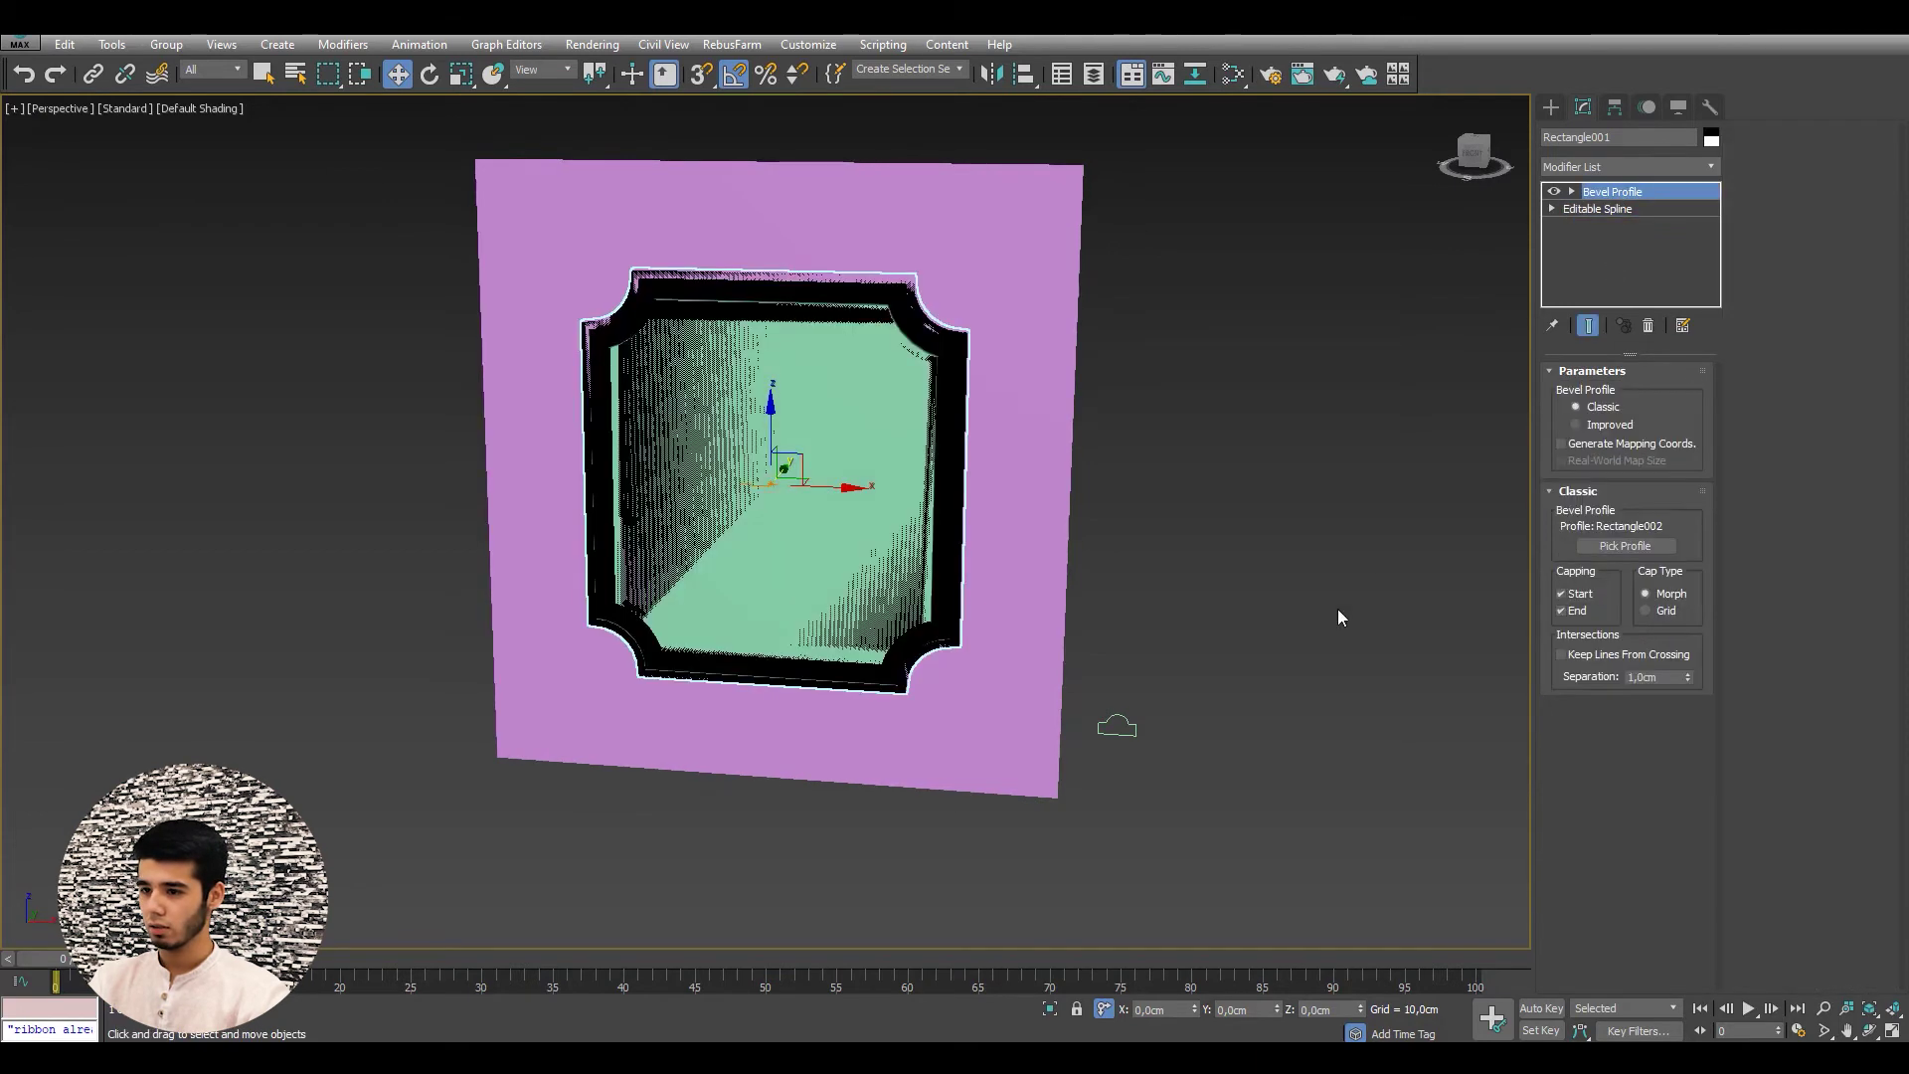
# - Set all of Rectangle002's profile vertices to Smooth and exit vertex level
pyautogui.click(1132, 717)
pyautogui.click(1603, 446)
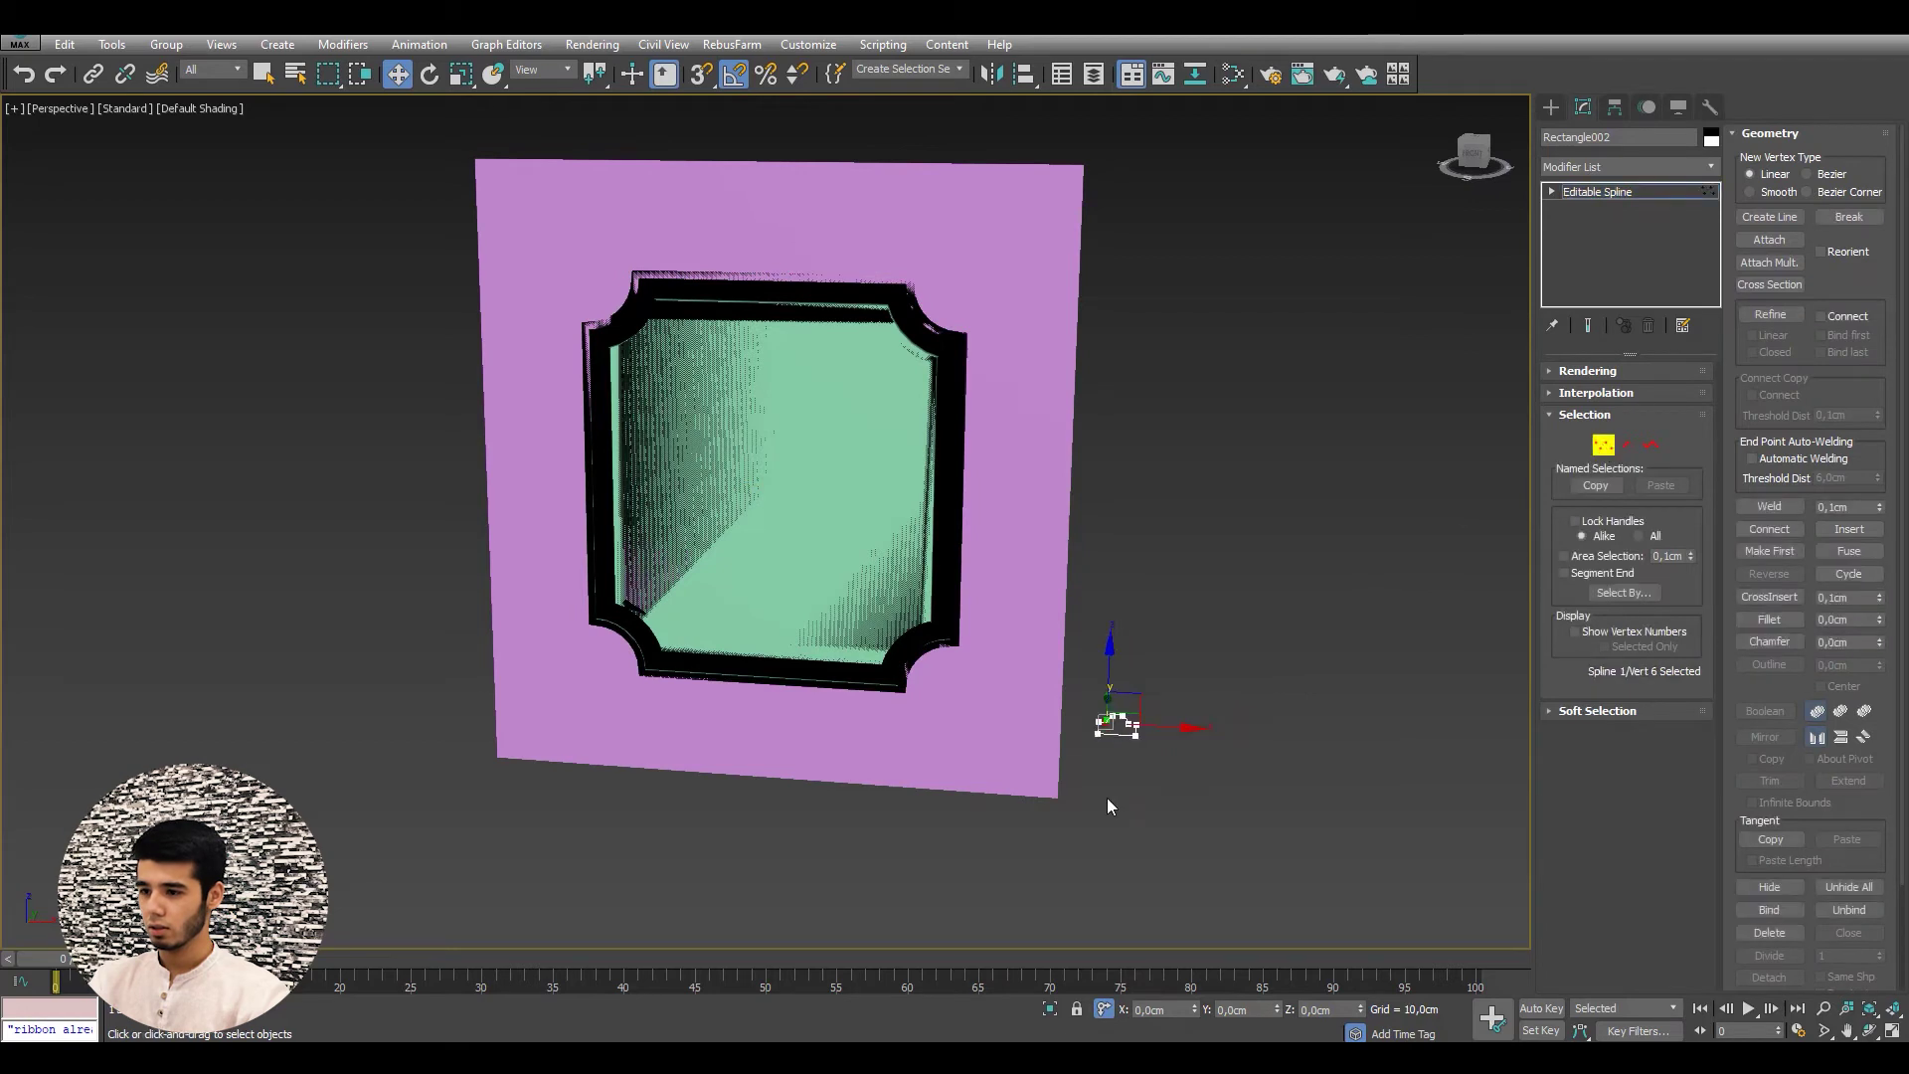
pyautogui.scroll(4, 1107, 798)
pyautogui.scroll(4, 1133, 739)
pyautogui.hotkey('ctrl', 'a')
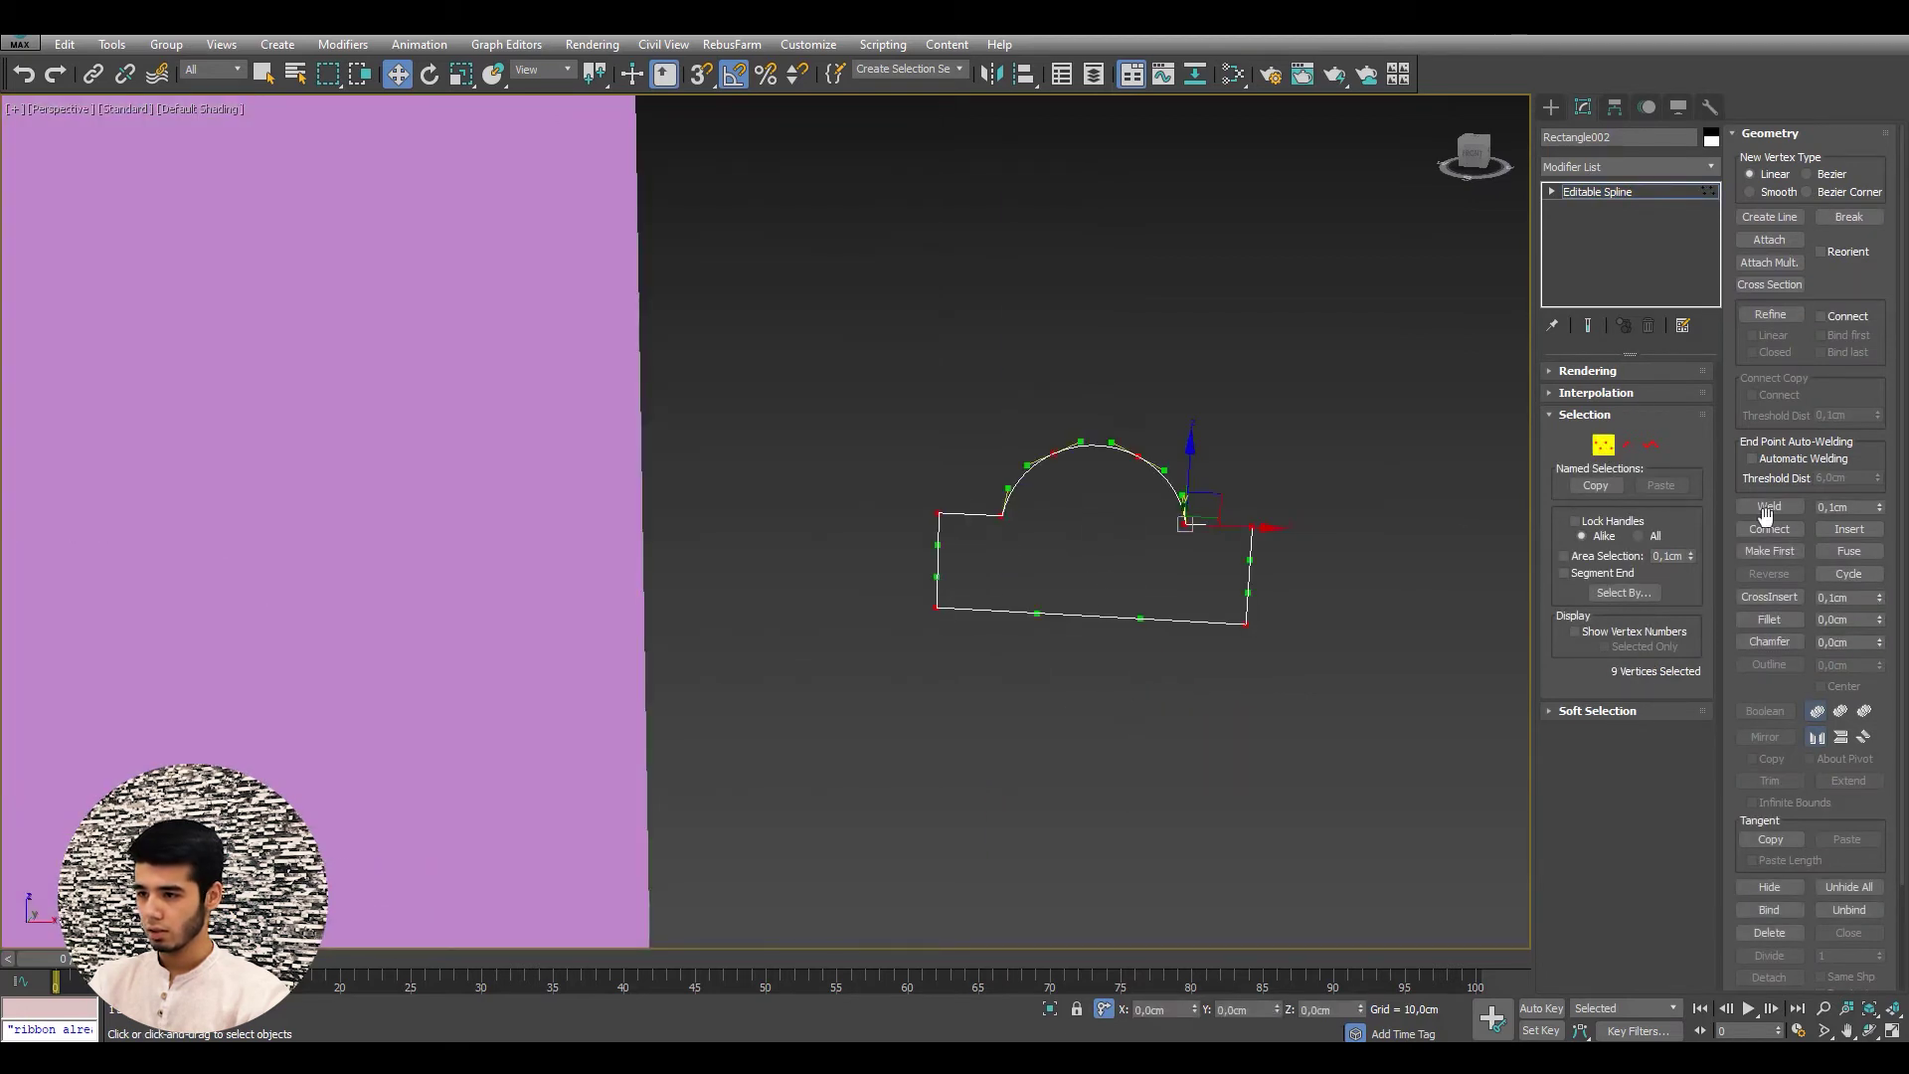
pyautogui.click(1781, 509)
pyautogui.click(1602, 445)
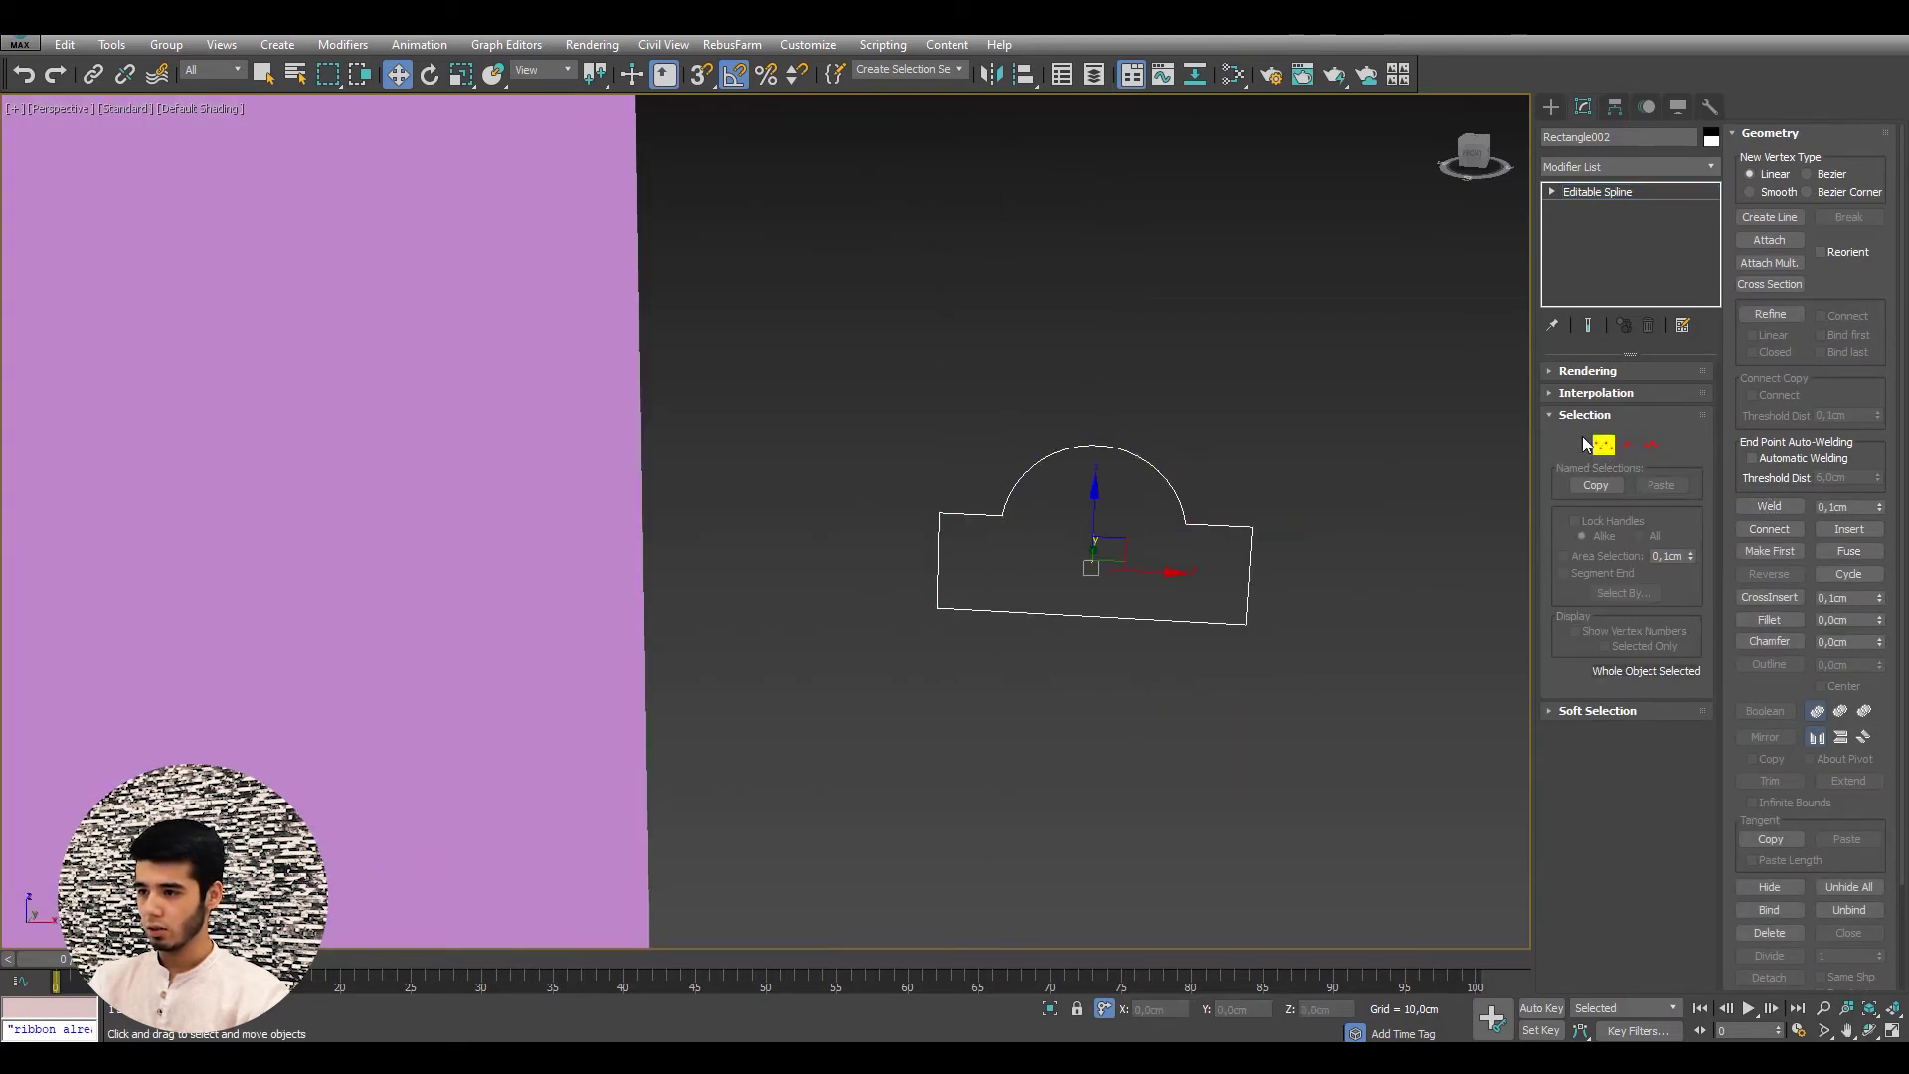
pyautogui.scroll(-5, 1044, 426)
pyautogui.moveTo(895, 537)
pyautogui.mouseDown(button='middle')
pyautogui.moveTo(1044, 426)
pyautogui.moveTo(1168, 655)
pyautogui.mouseUp(button='middle')
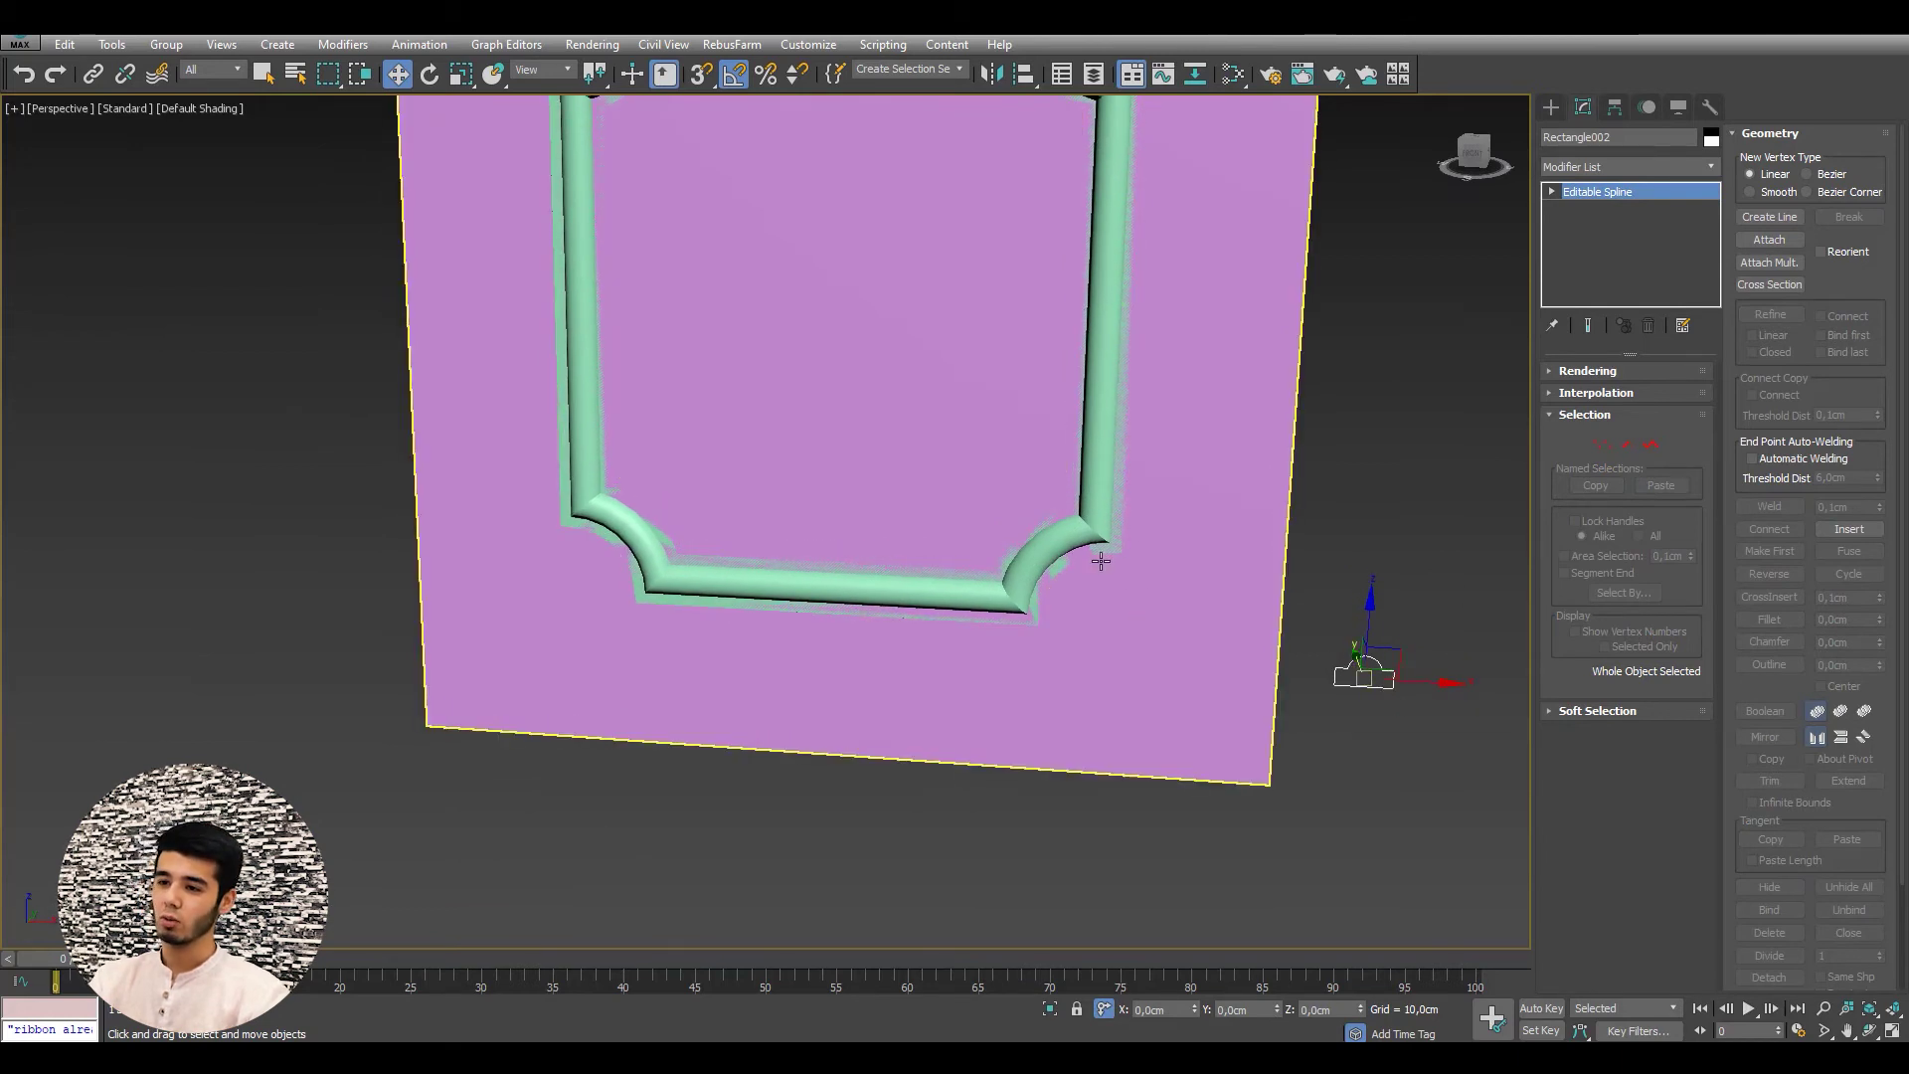
# - Reselect the frame, zoom into its top-right concave corner, and turn on Edged Faces
pyautogui.click(1097, 527)
pyautogui.scroll(-2, 984, 490)
pyautogui.scroll(-2, 980, 448)
pyautogui.scroll(-2, 974, 467)
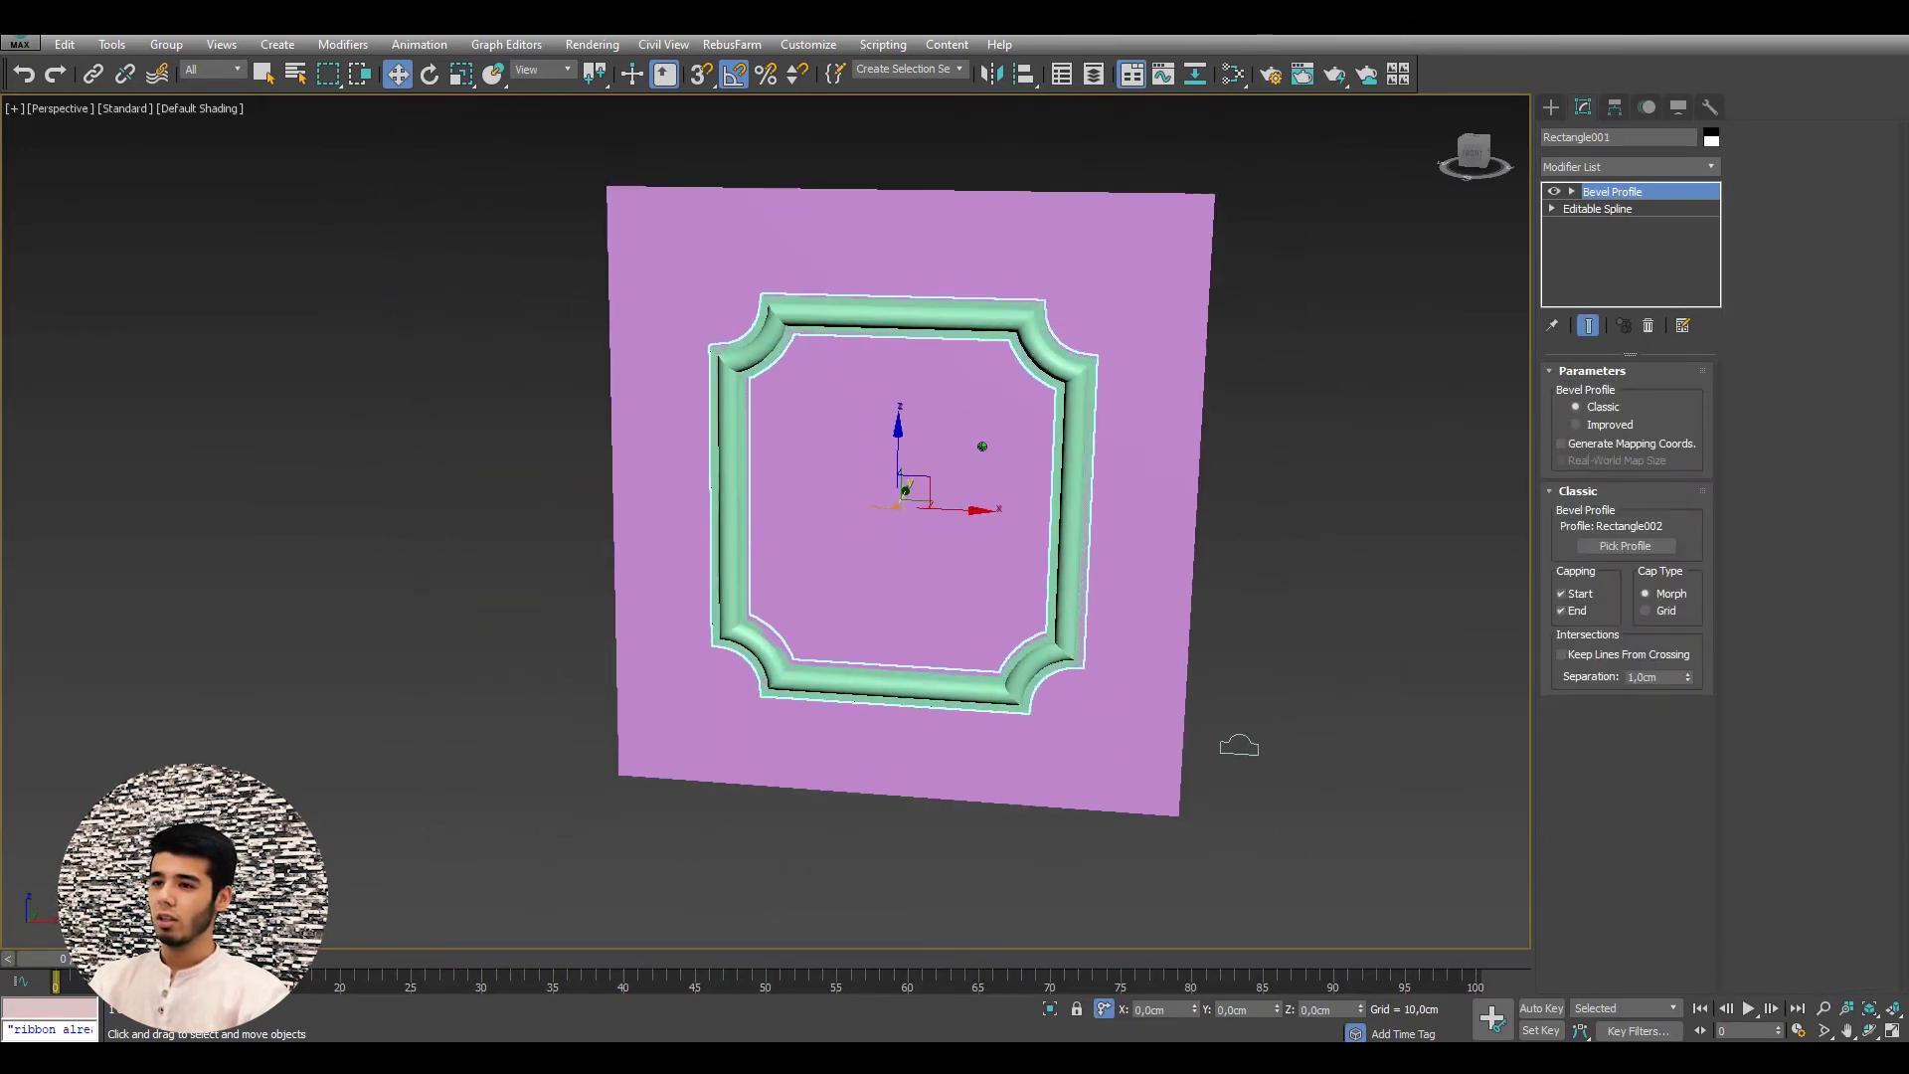
pyautogui.moveTo(975, 526)
pyautogui.keyDown('alt'); pyautogui.mouseDown(button='middle')
pyautogui.moveTo(914, 502)
pyautogui.moveTo(941, 478)
pyautogui.mouseUp(button='middle'); pyautogui.keyUp('alt')
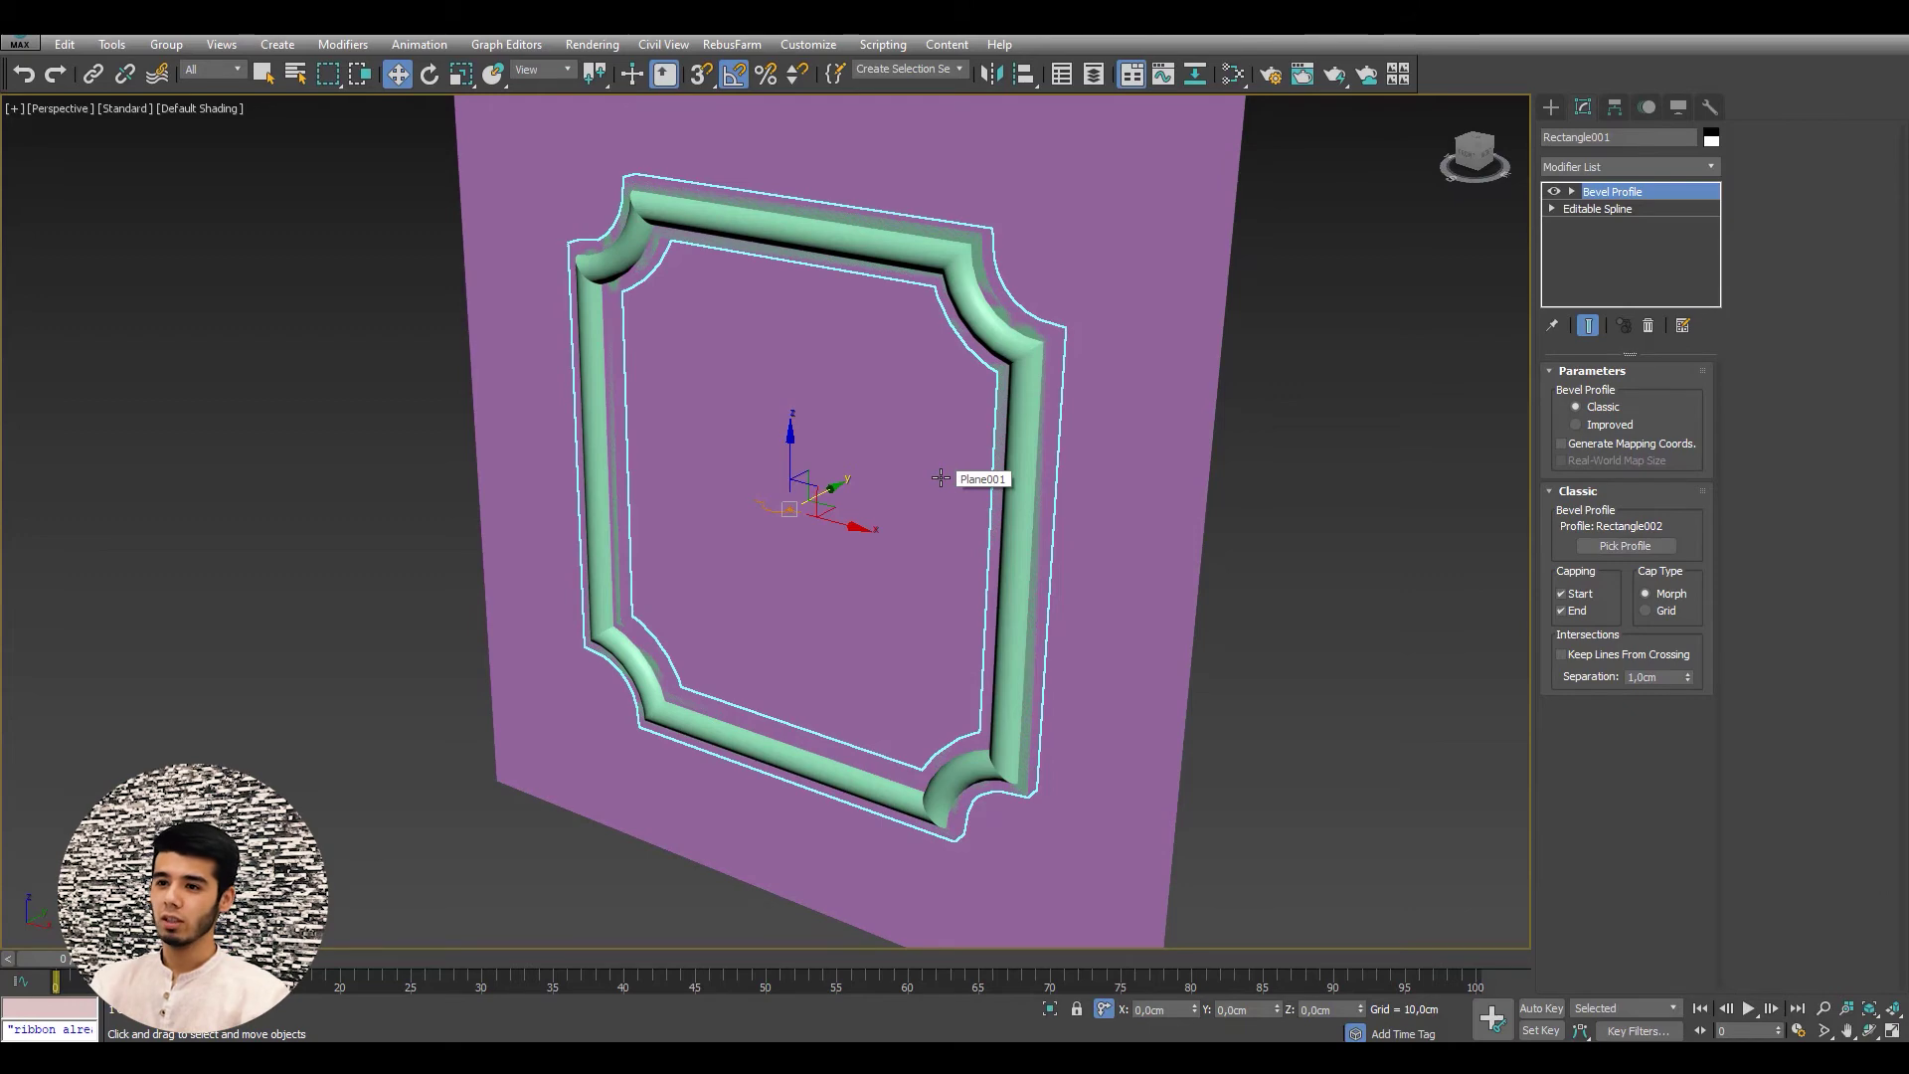
pyautogui.moveTo(841, 474)
pyautogui.keyDown('alt'); pyautogui.mouseDown(button='middle')
pyautogui.moveTo(892, 415)
pyautogui.moveTo(912, 435)
pyautogui.mouseUp(button='middle'); pyautogui.keyUp('alt')
pyautogui.scroll(5, 1023, 264)
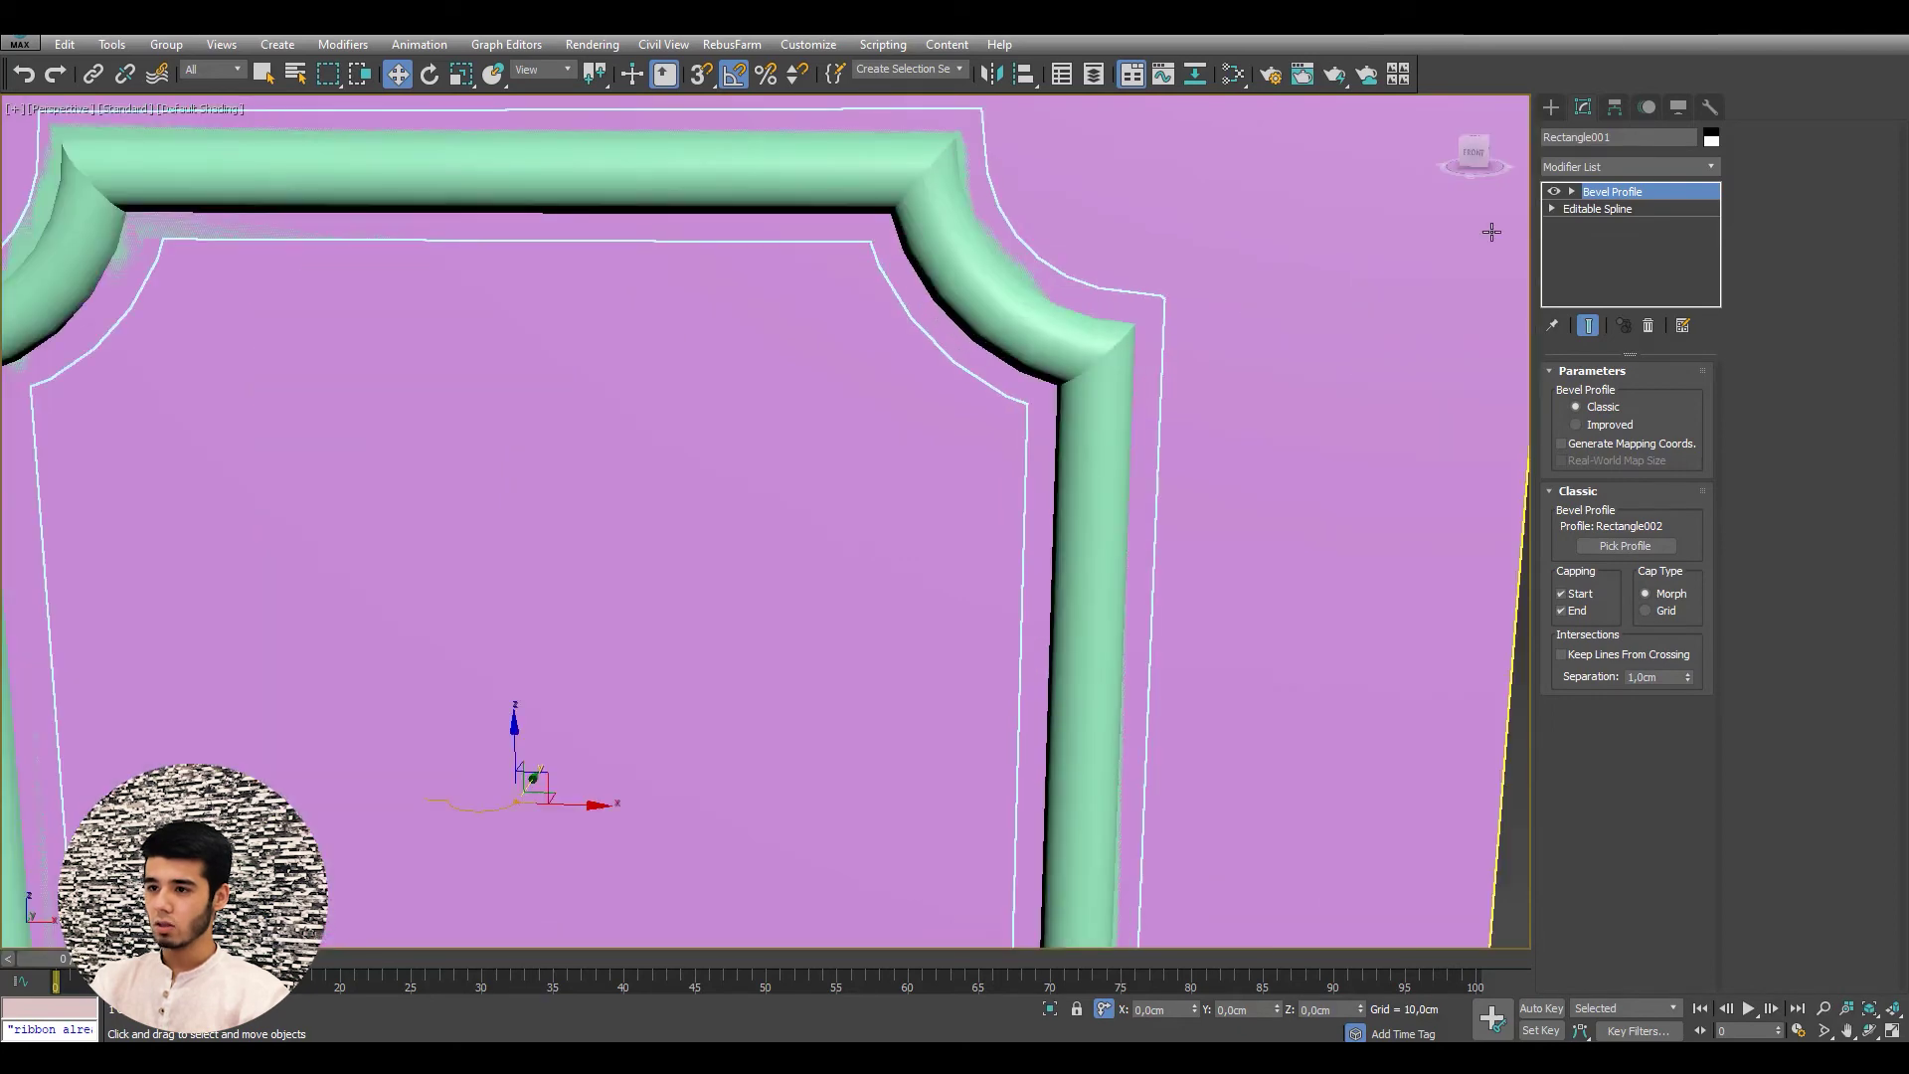
pyautogui.scroll(2, 986, 306)
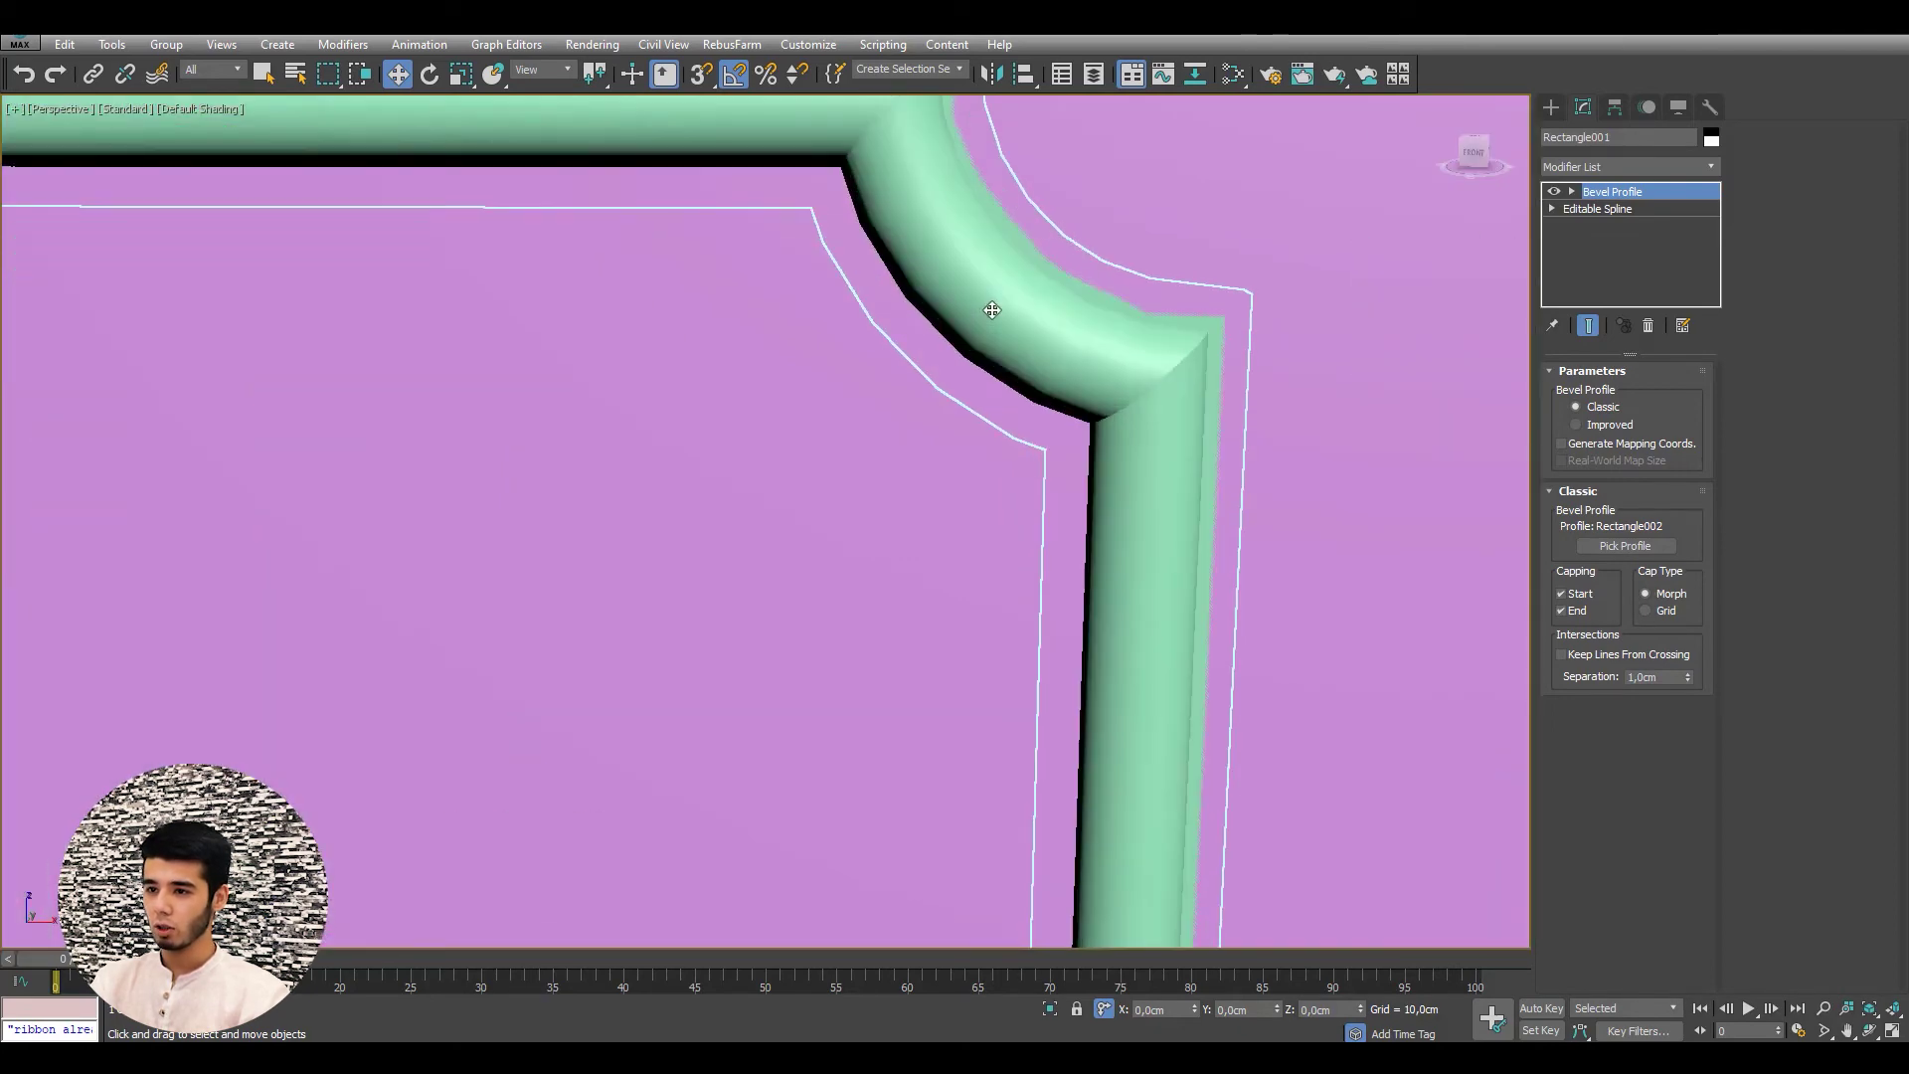
pyautogui.scroll(2, 993, 307)
pyautogui.scroll(2, 968, 277)
pyautogui.press('F4')
# - On Rectangle001's Editable Spline, enable Show End Result and set Interpolation Steps to 20
pyautogui.keyDown('alt'); pyautogui.moveTo(907, 241); pyautogui.dragTo(874, 273, button='middle'); pyautogui.keyUp('alt')
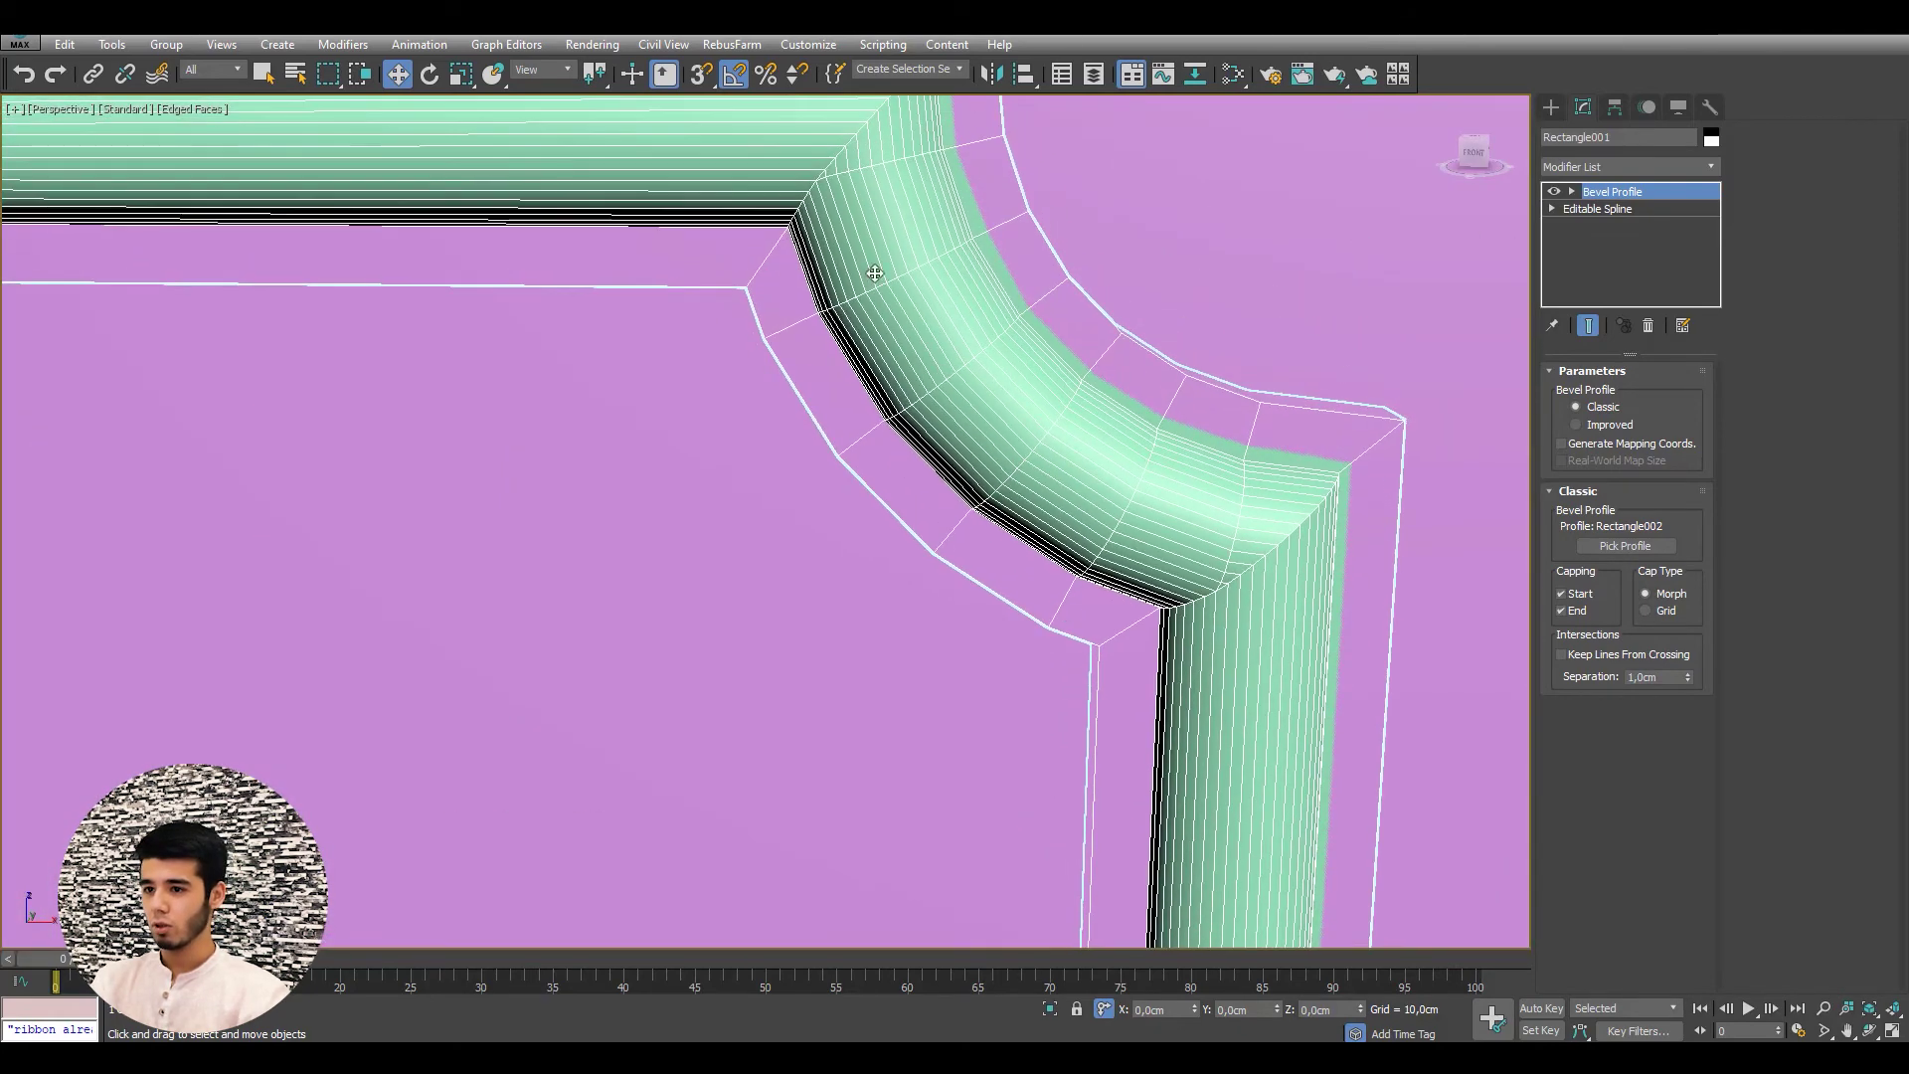
pyautogui.click(1602, 212)
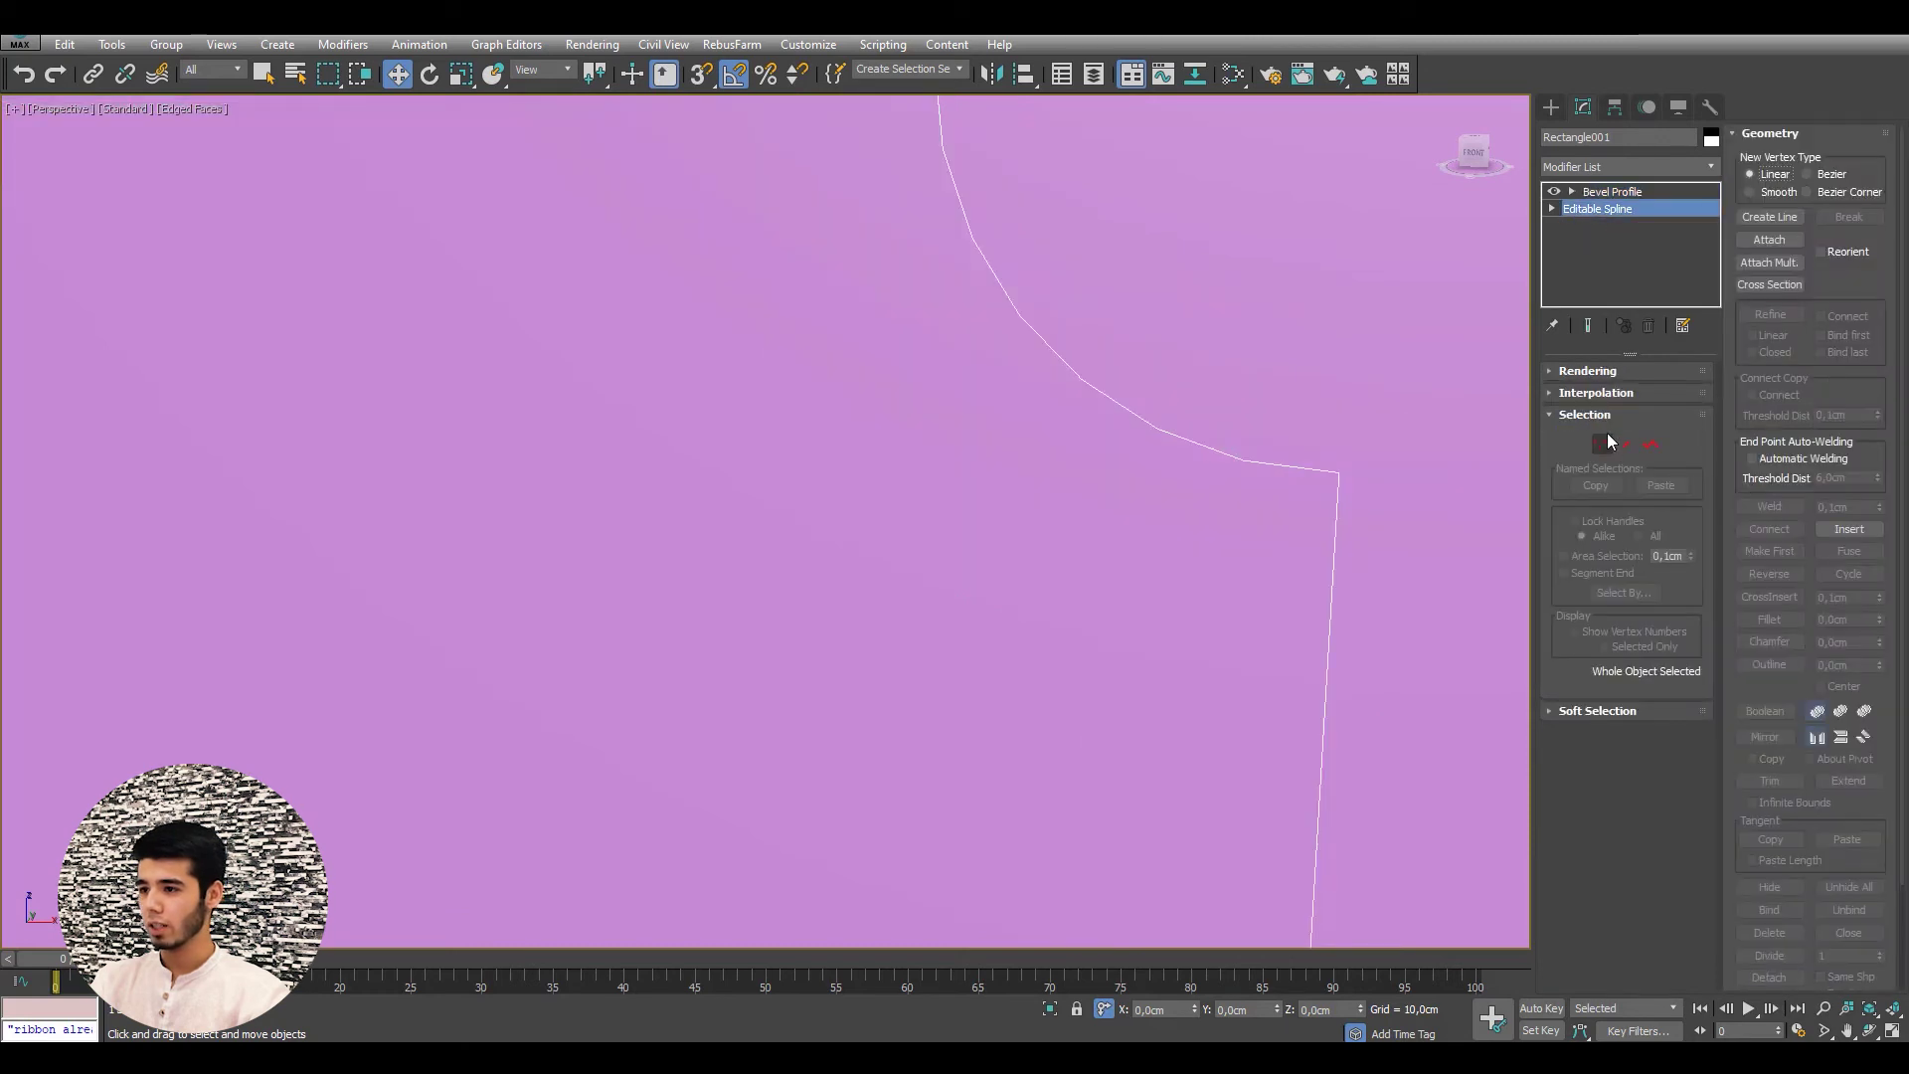
pyautogui.click(1587, 326)
pyautogui.click(1569, 394)
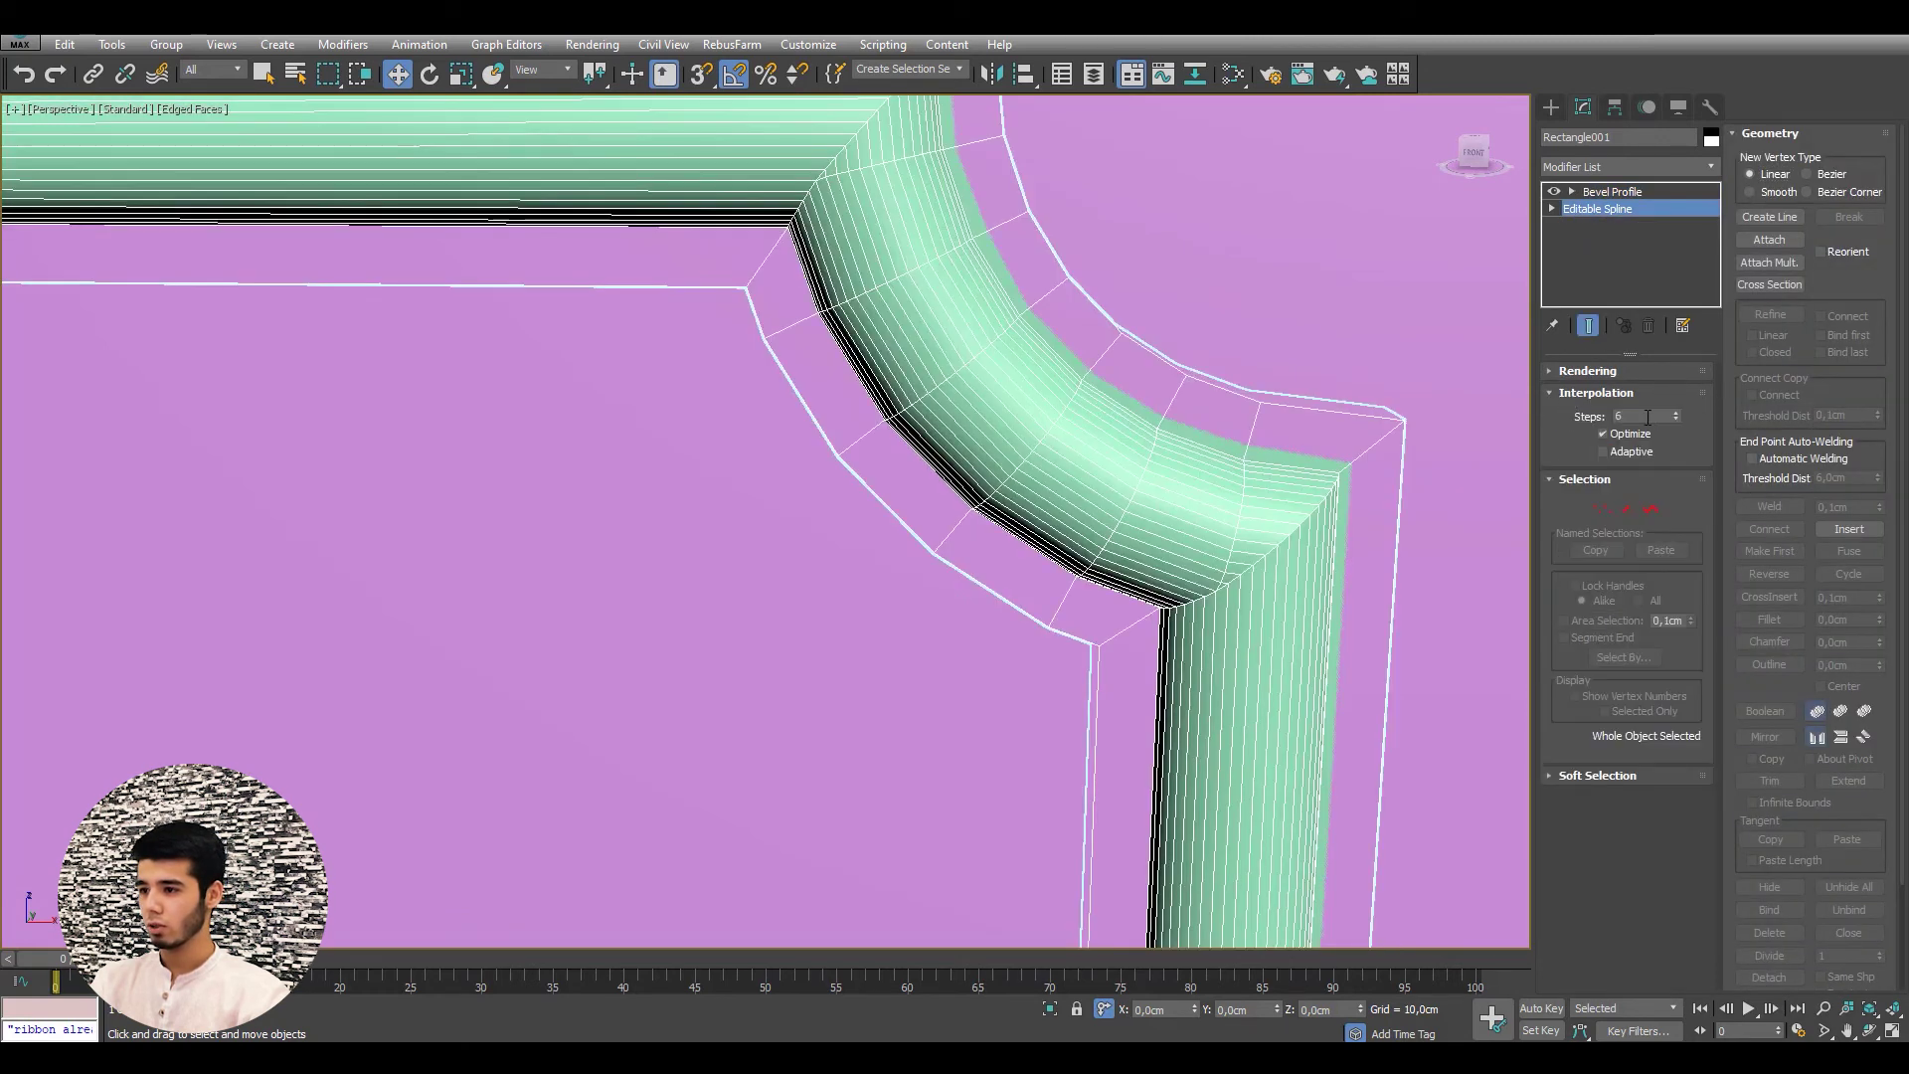
pyautogui.write('6')
pyautogui.press('Return')
pyautogui.press('Return')
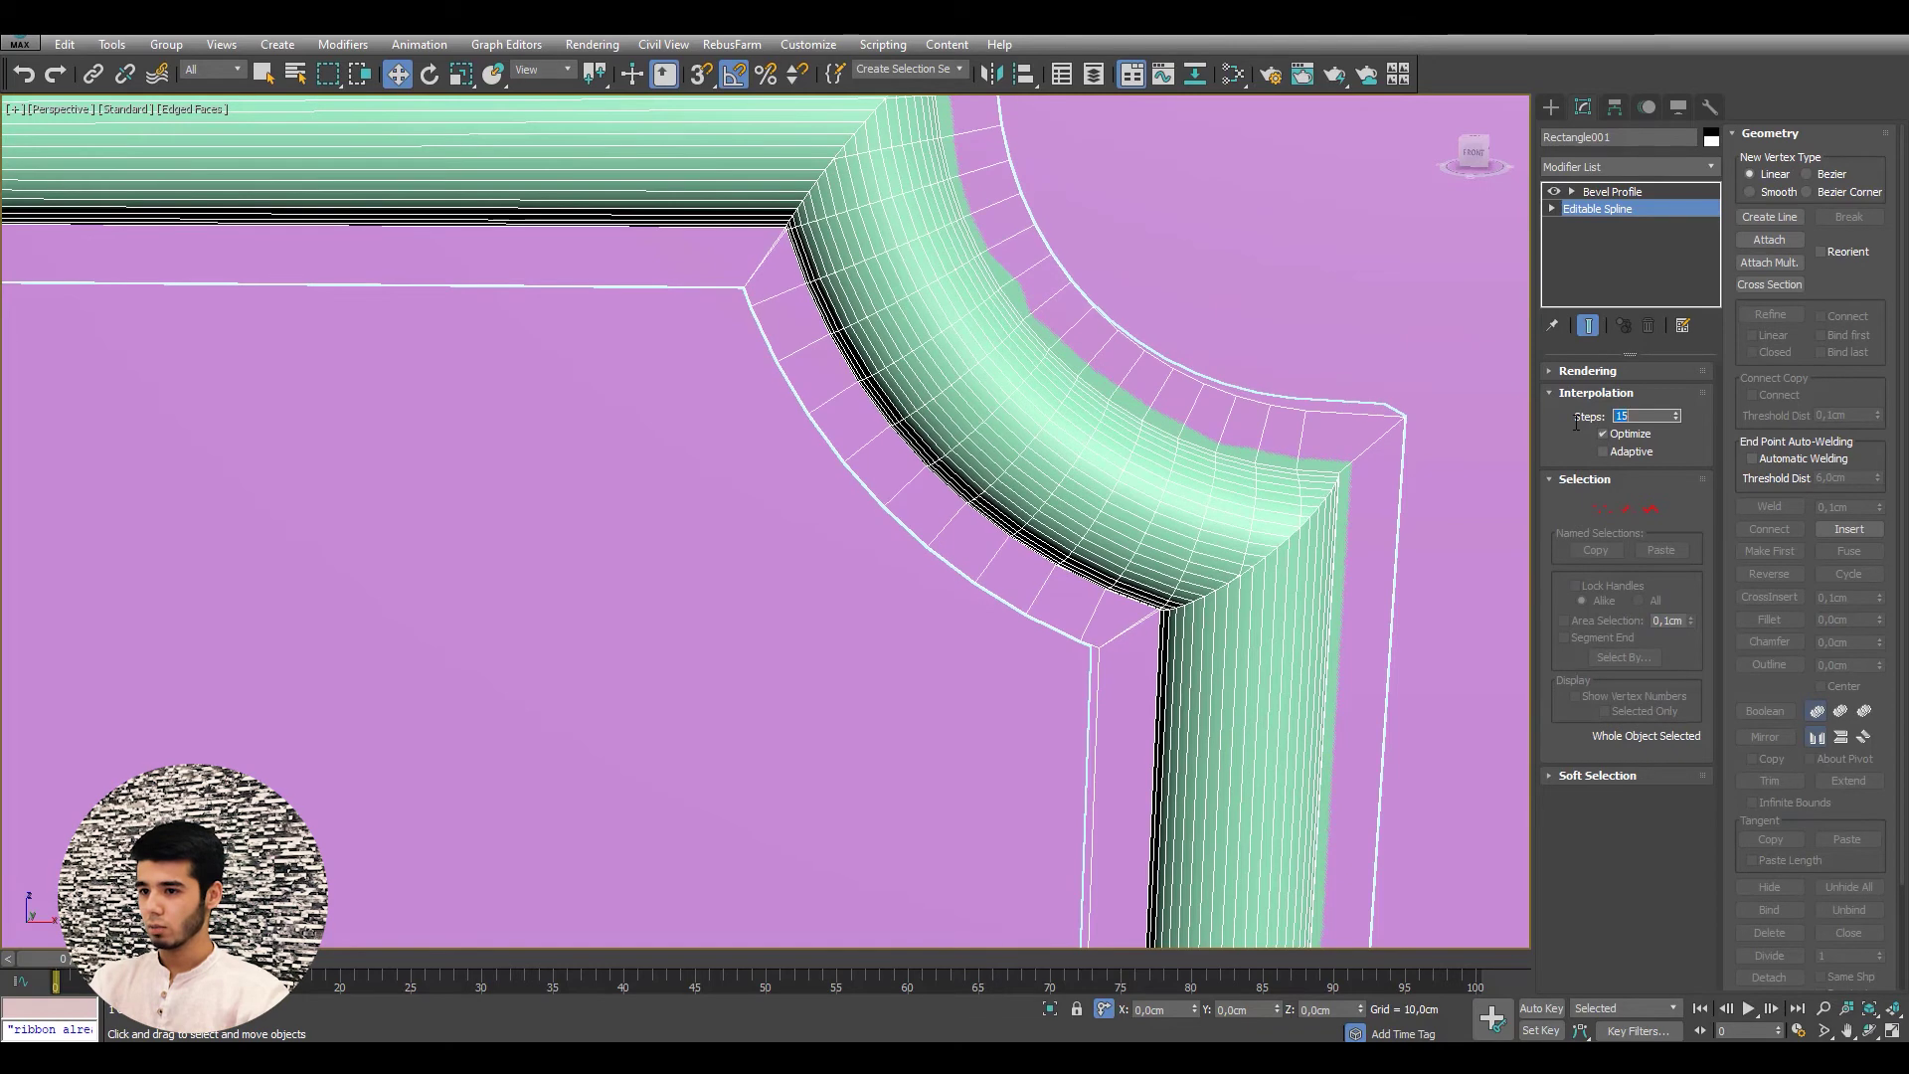
pyautogui.write('0')
pyautogui.press('Return')
# - Turn Edged Faces off and return to the Bevel Profile level of the stack
pyautogui.scroll(-5, 818, 448)
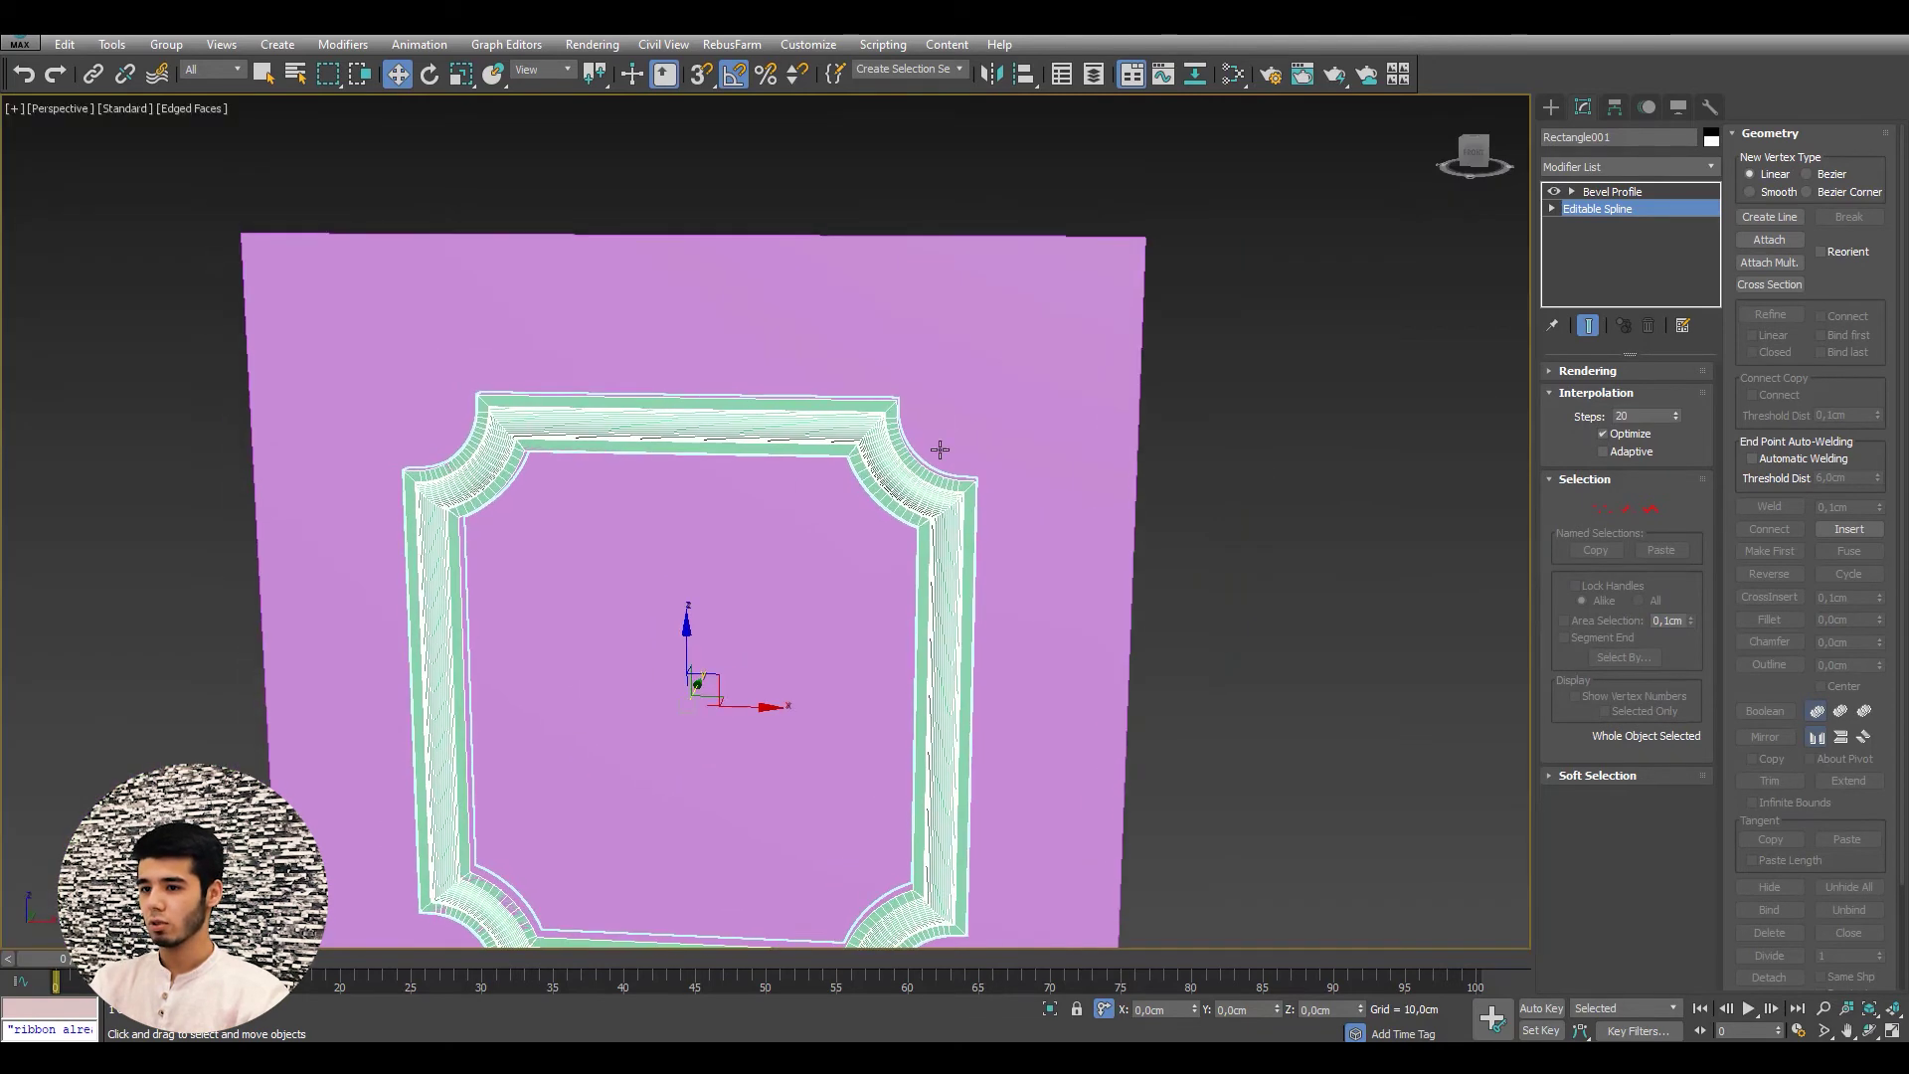
pyautogui.scroll(4, 790, 440)
pyautogui.press('F4')
pyautogui.scroll(3, 836, 428)
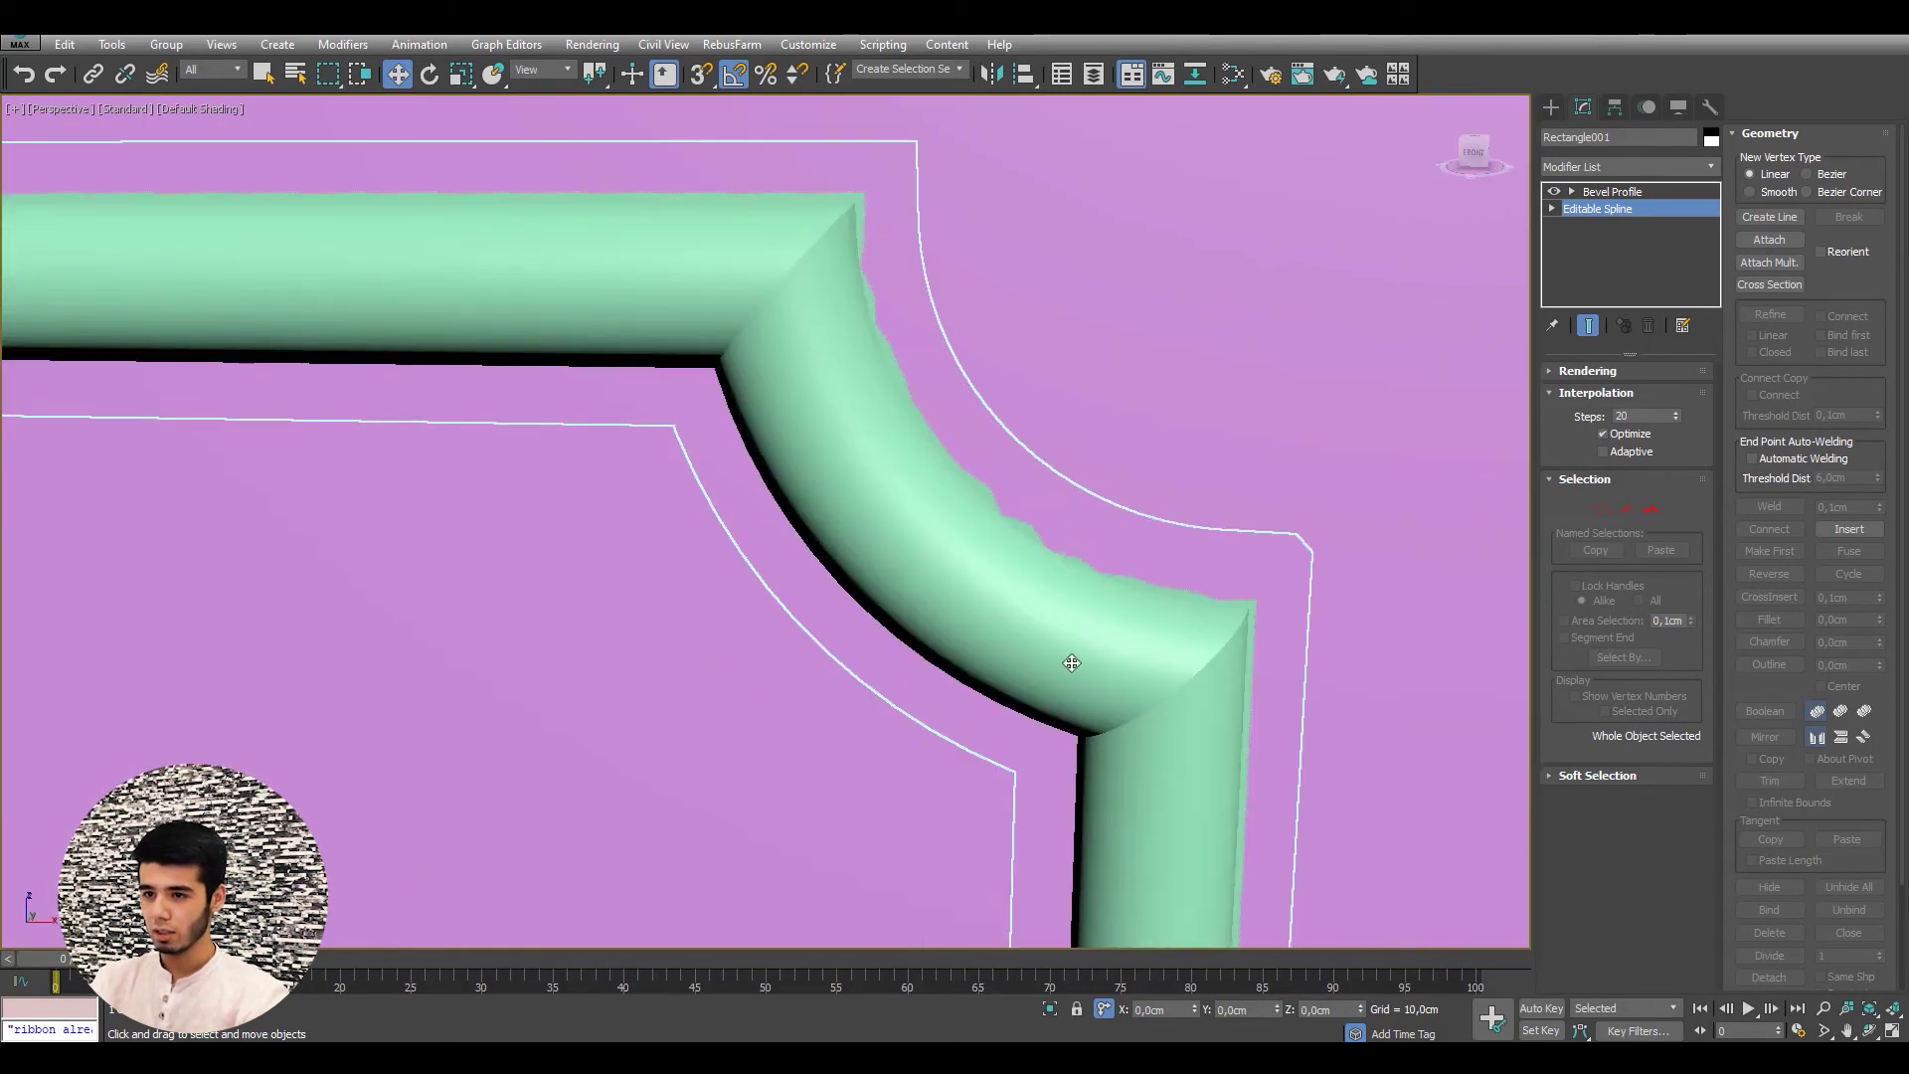
pyautogui.scroll(-3, 848, 443)
pyautogui.scroll(-2, 848, 443)
pyautogui.scroll(-3, 1005, 626)
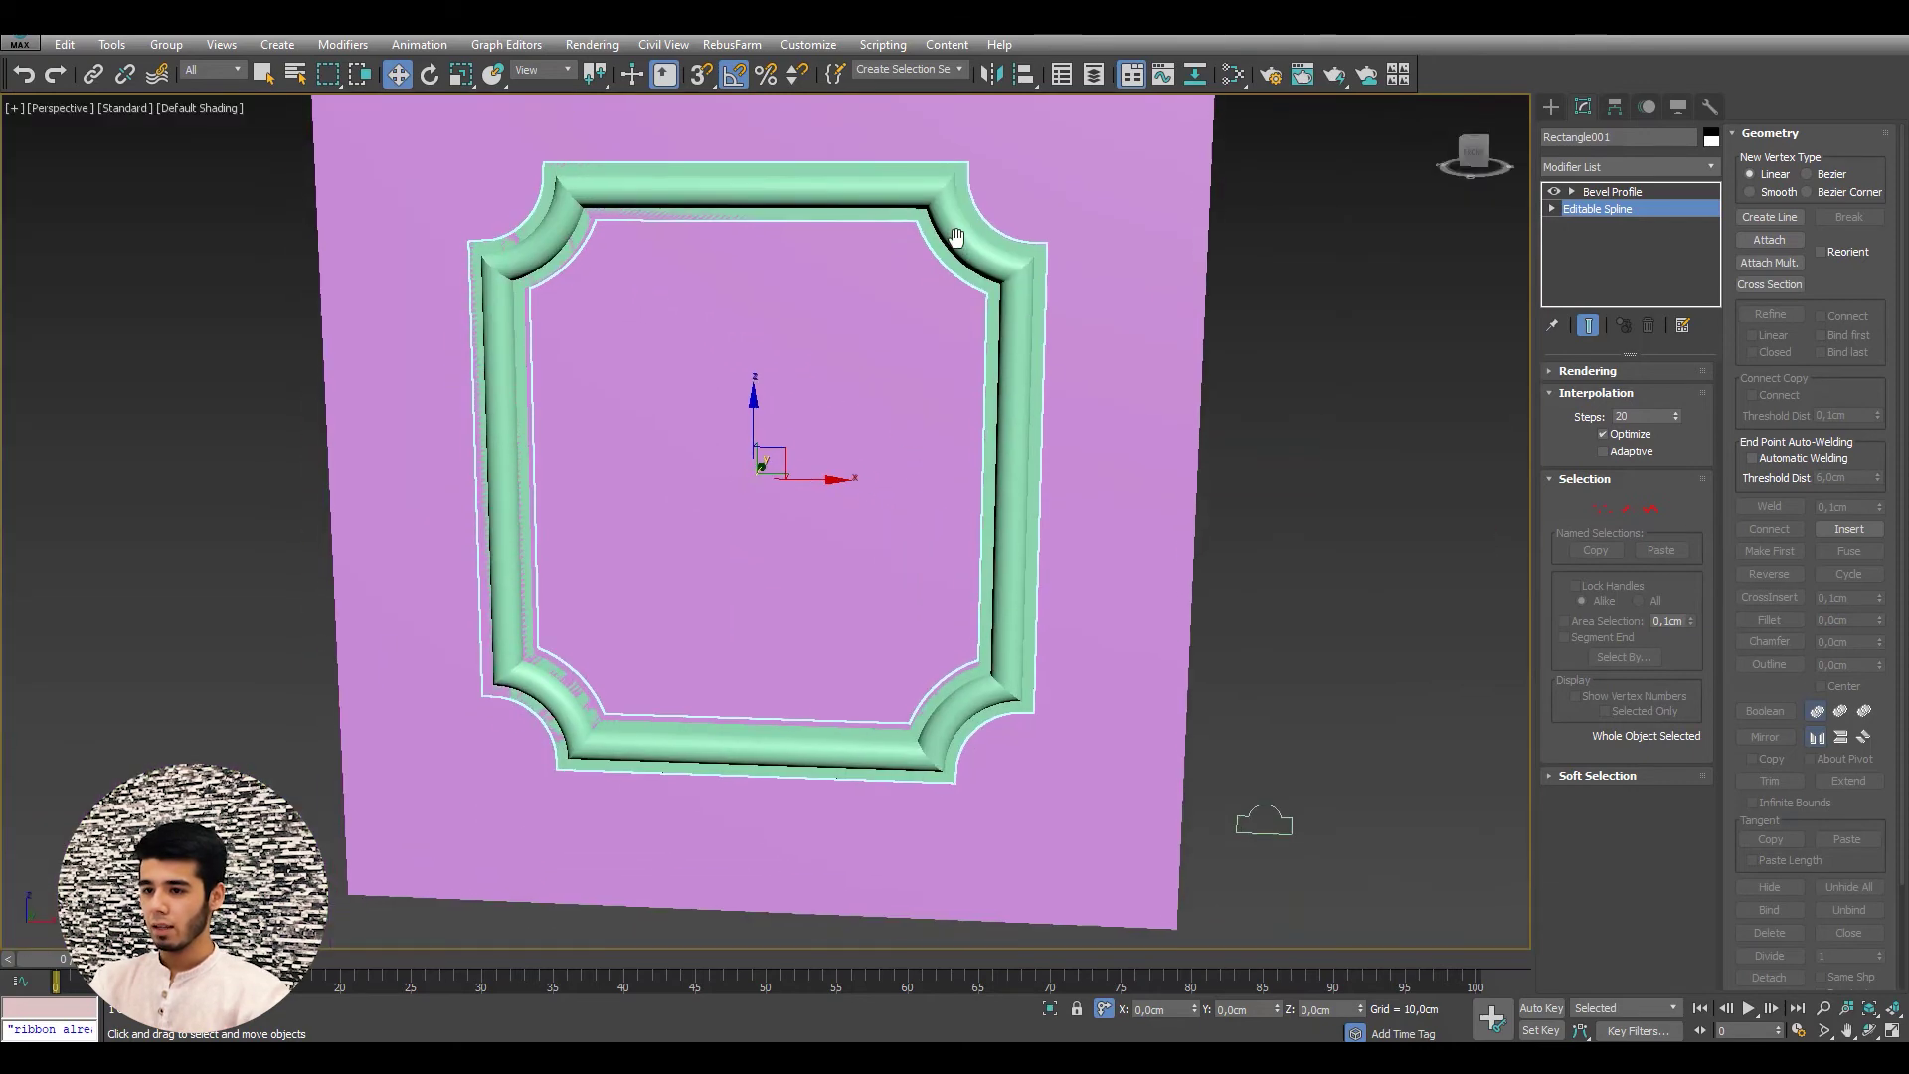
pyautogui.click(1620, 193)
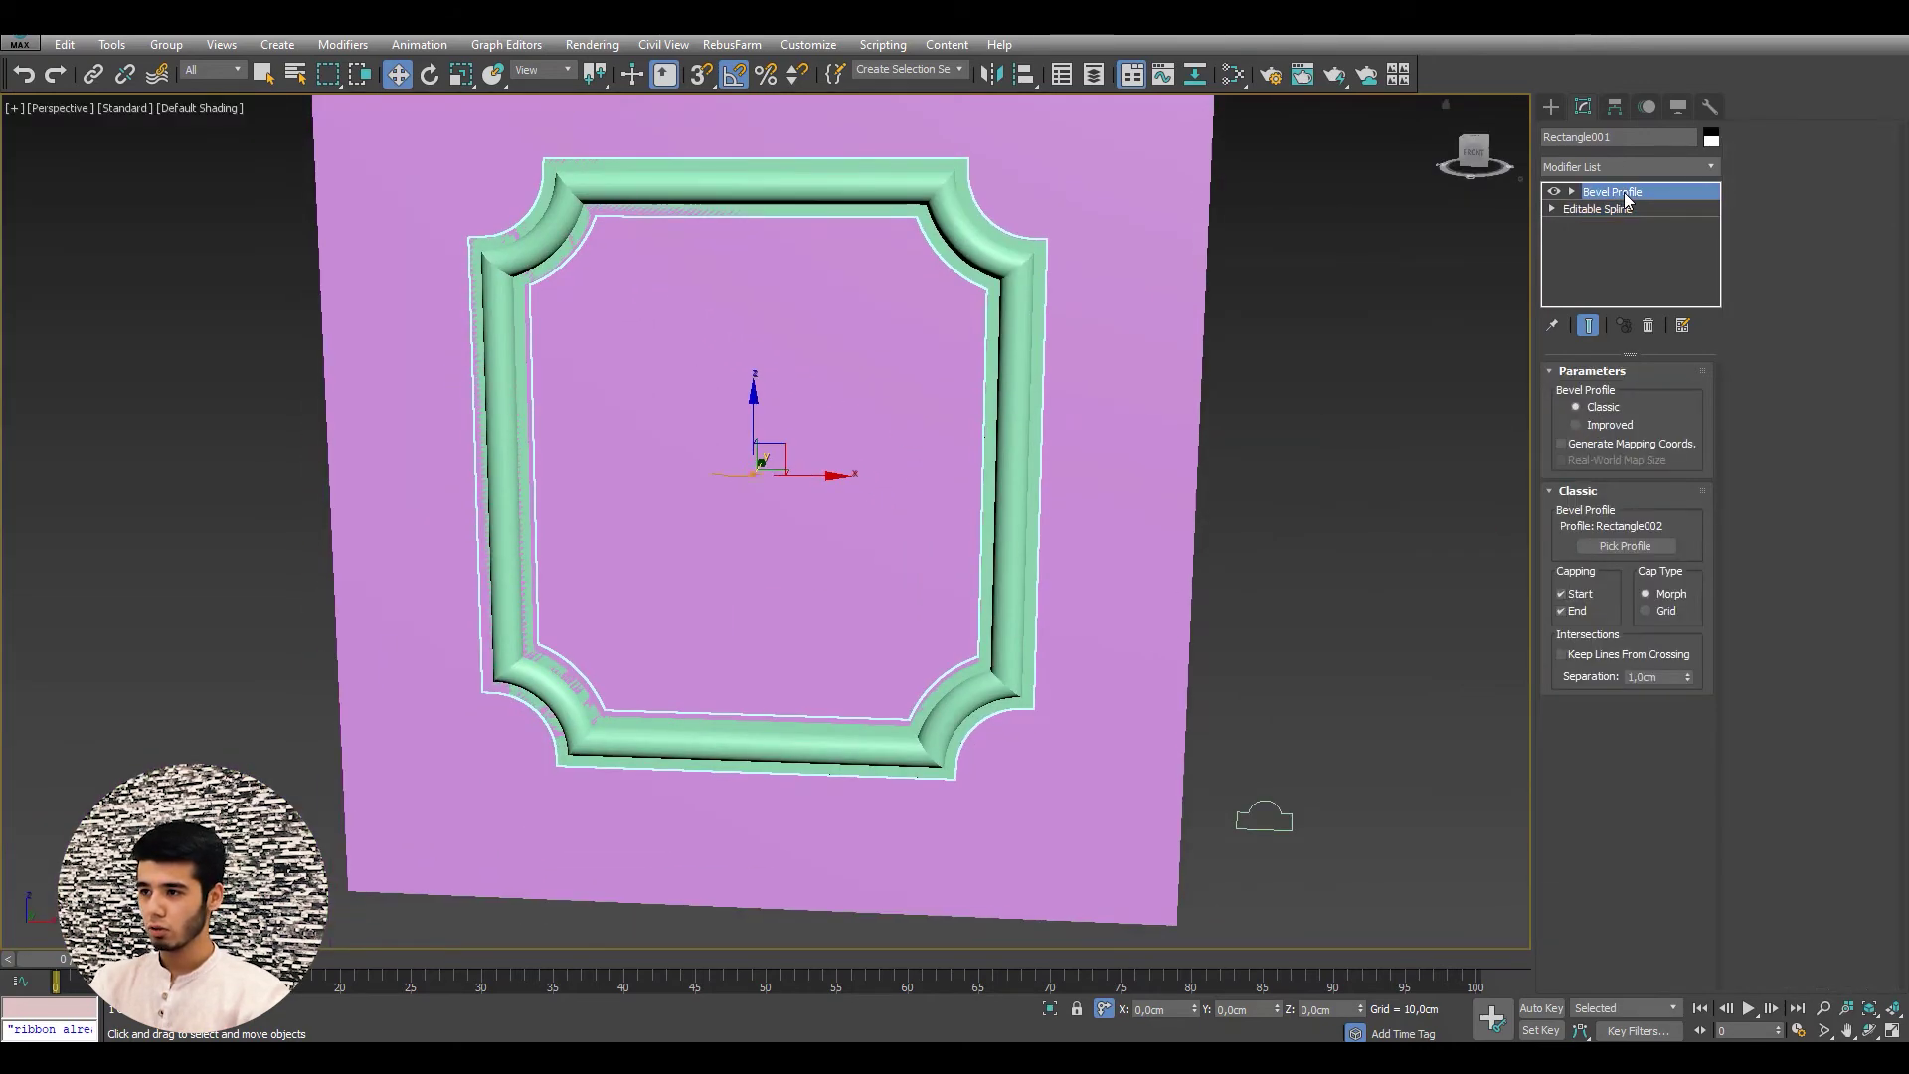
# - Scale the molding's Bevel Profile gizmo down to about 39%
pyautogui.moveTo(1205, 551); pyautogui.dragTo(1245, 521, button='middle')
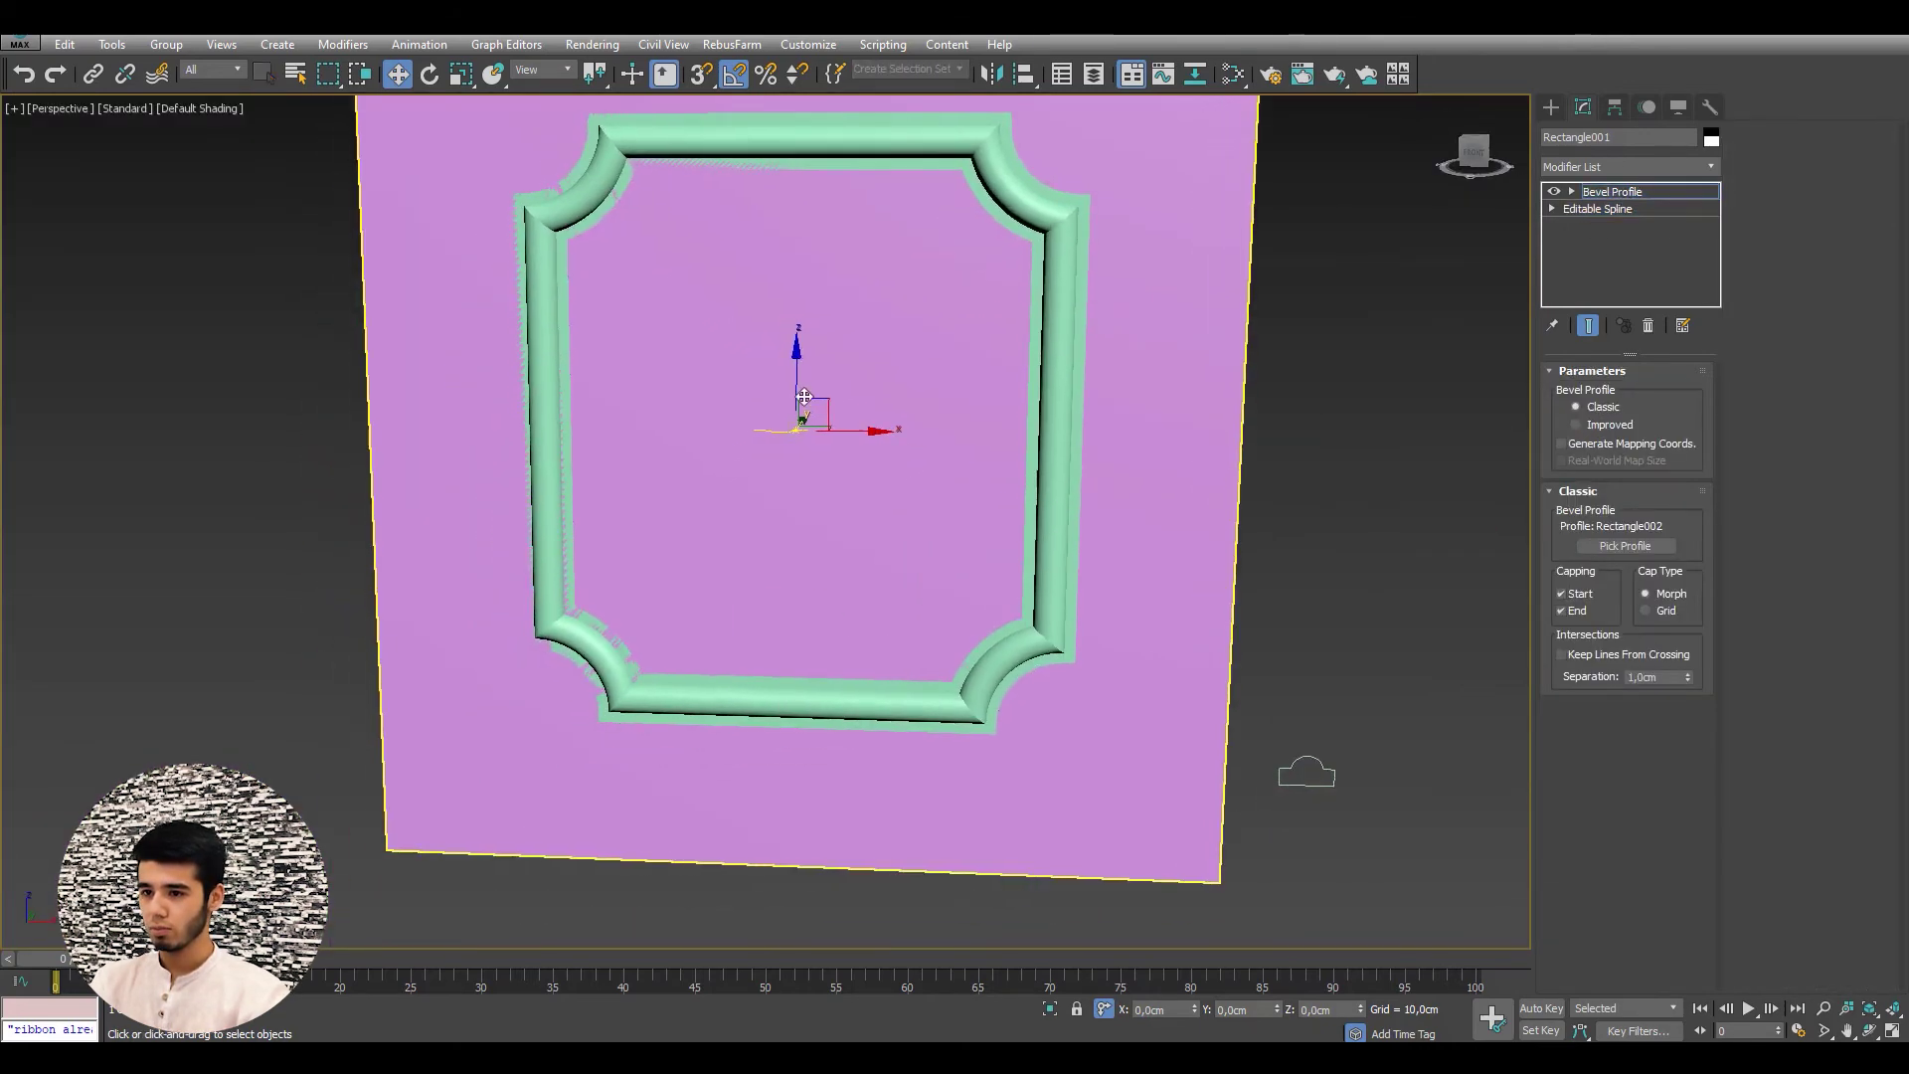
pyautogui.scroll(2, 813, 429)
pyautogui.press('r')
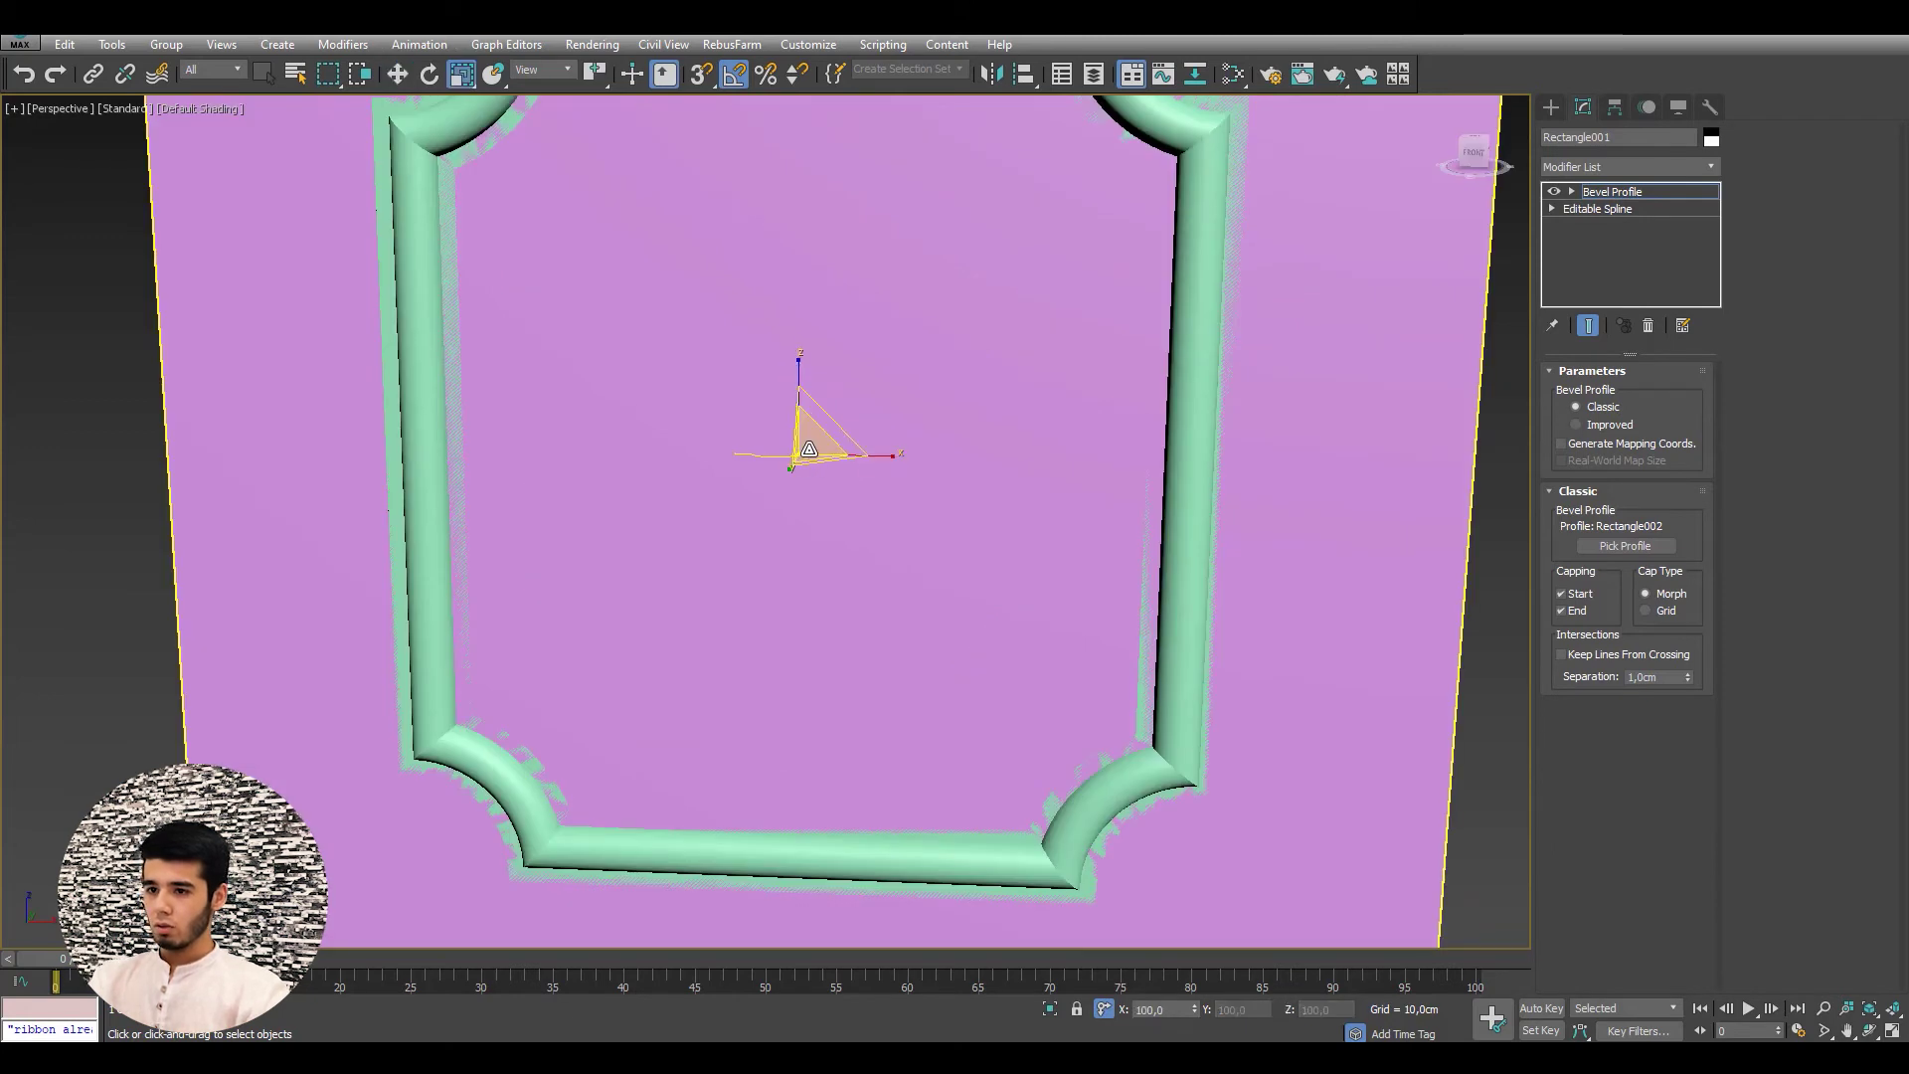
pyautogui.moveTo(811, 447); pyautogui.dragTo(880, 619)
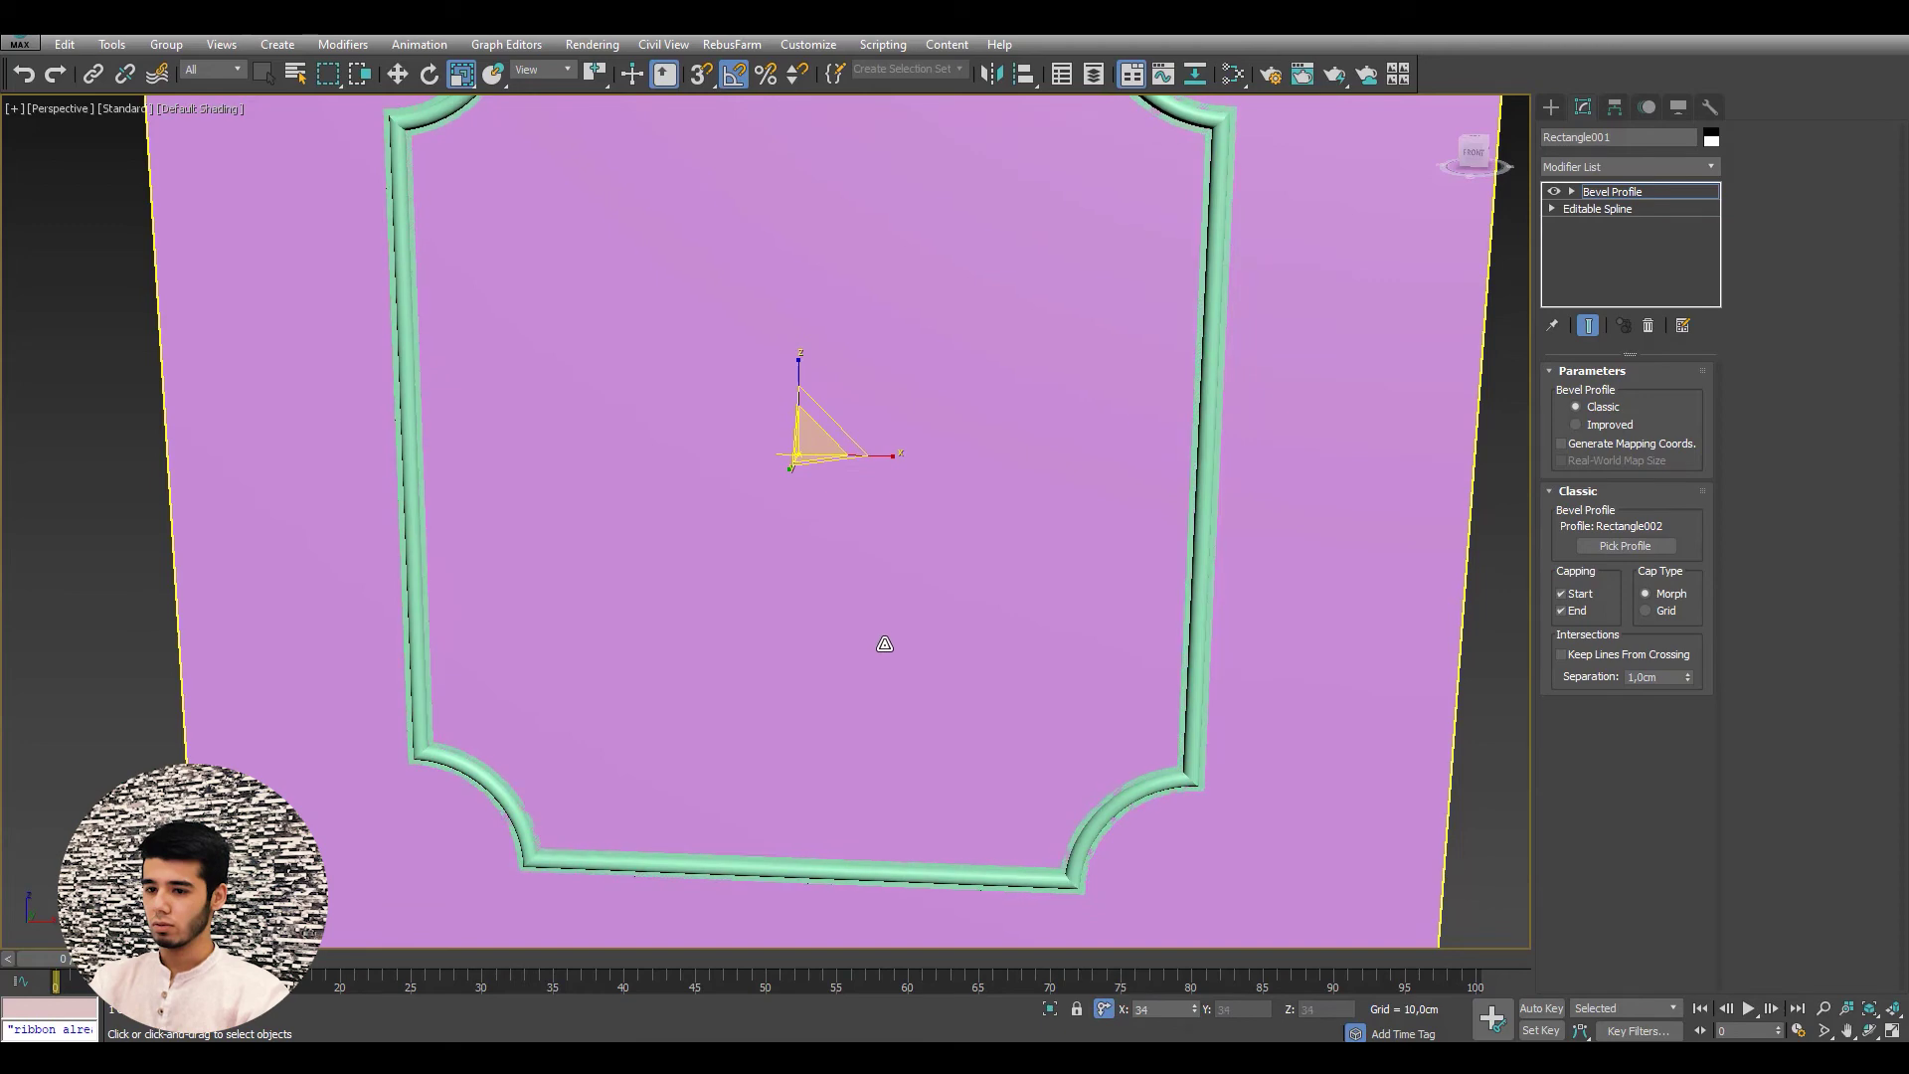
# - In wireframe Top view, move the profile gizmo along Y onto the pink wall plane
pyautogui.moveTo(970, 455)
pyautogui.keyDown('alt'); pyautogui.mouseDown(button='middle')
pyautogui.moveTo(775, 480)
pyautogui.moveTo(808, 452)
pyautogui.mouseUp(button='middle'); pyautogui.keyUp('alt')
pyautogui.press('w')
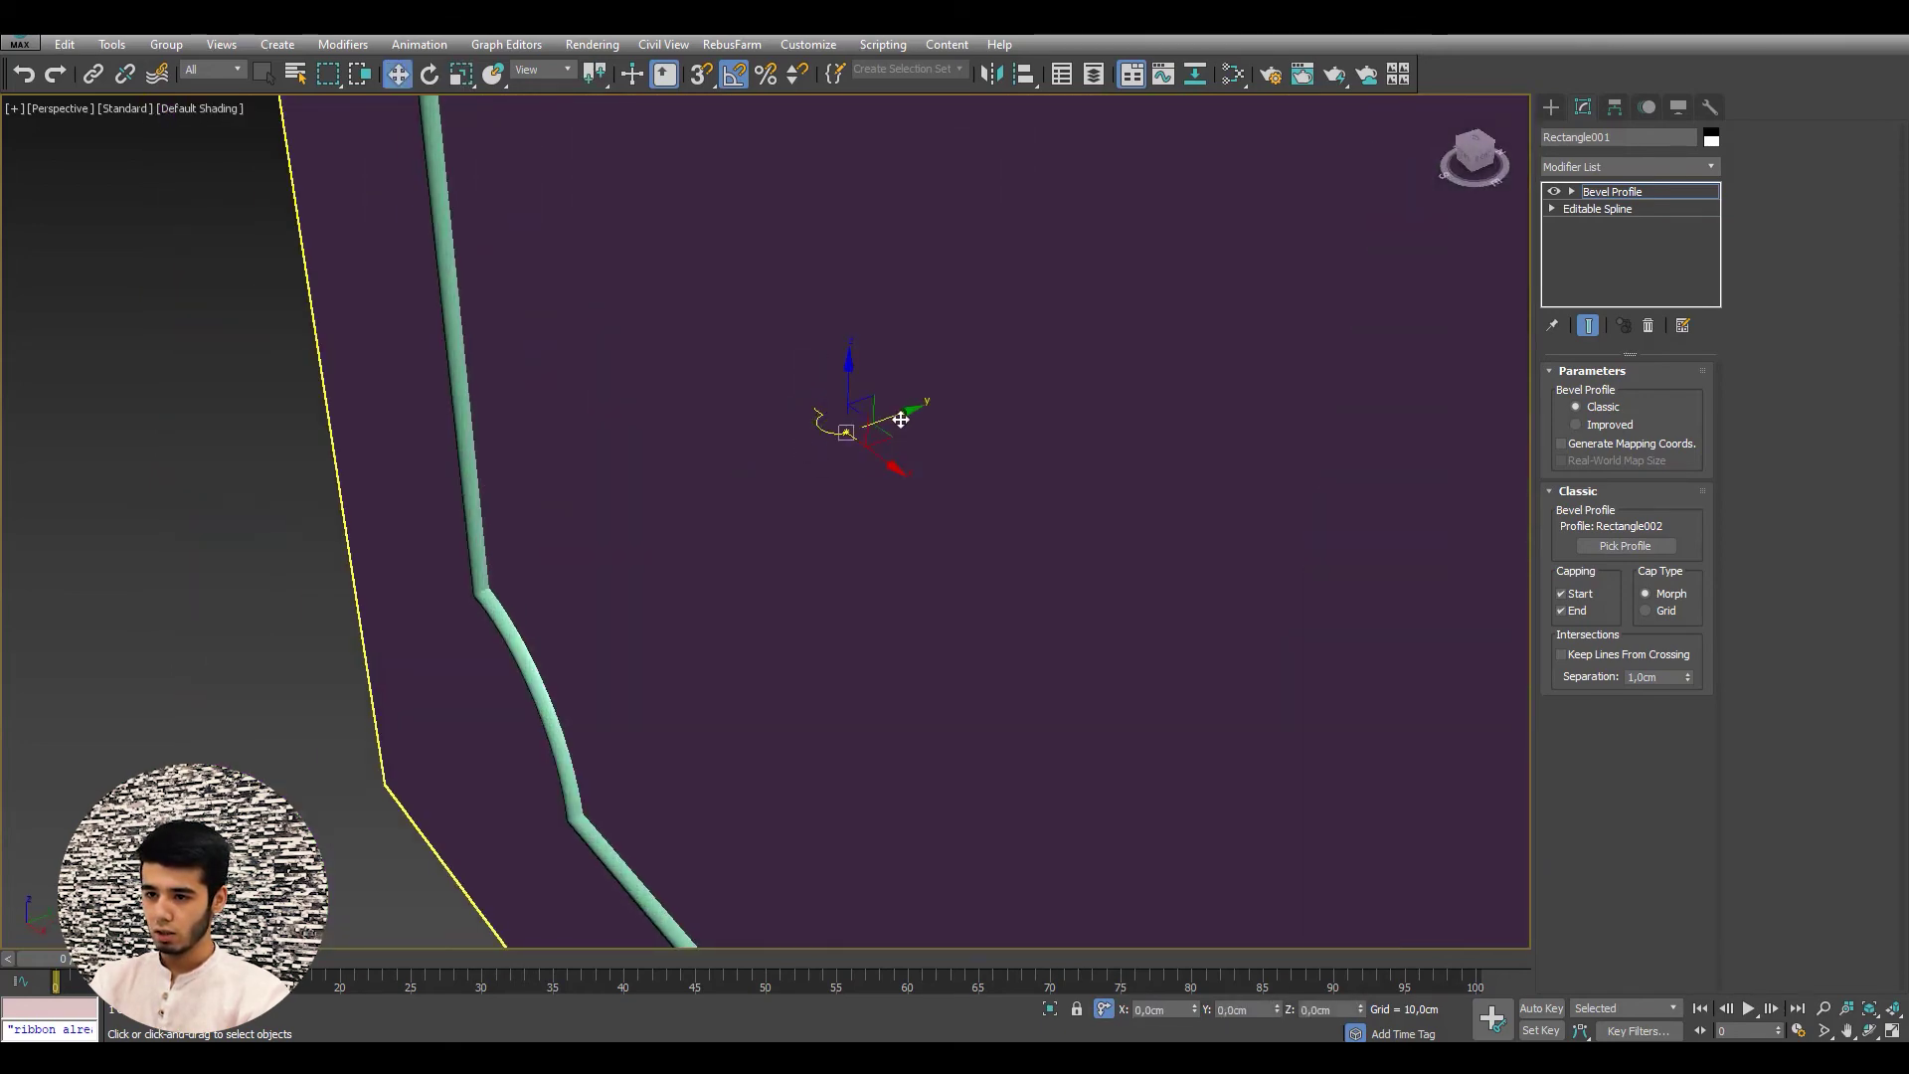
pyautogui.moveTo(898, 417); pyautogui.dragTo(889, 420)
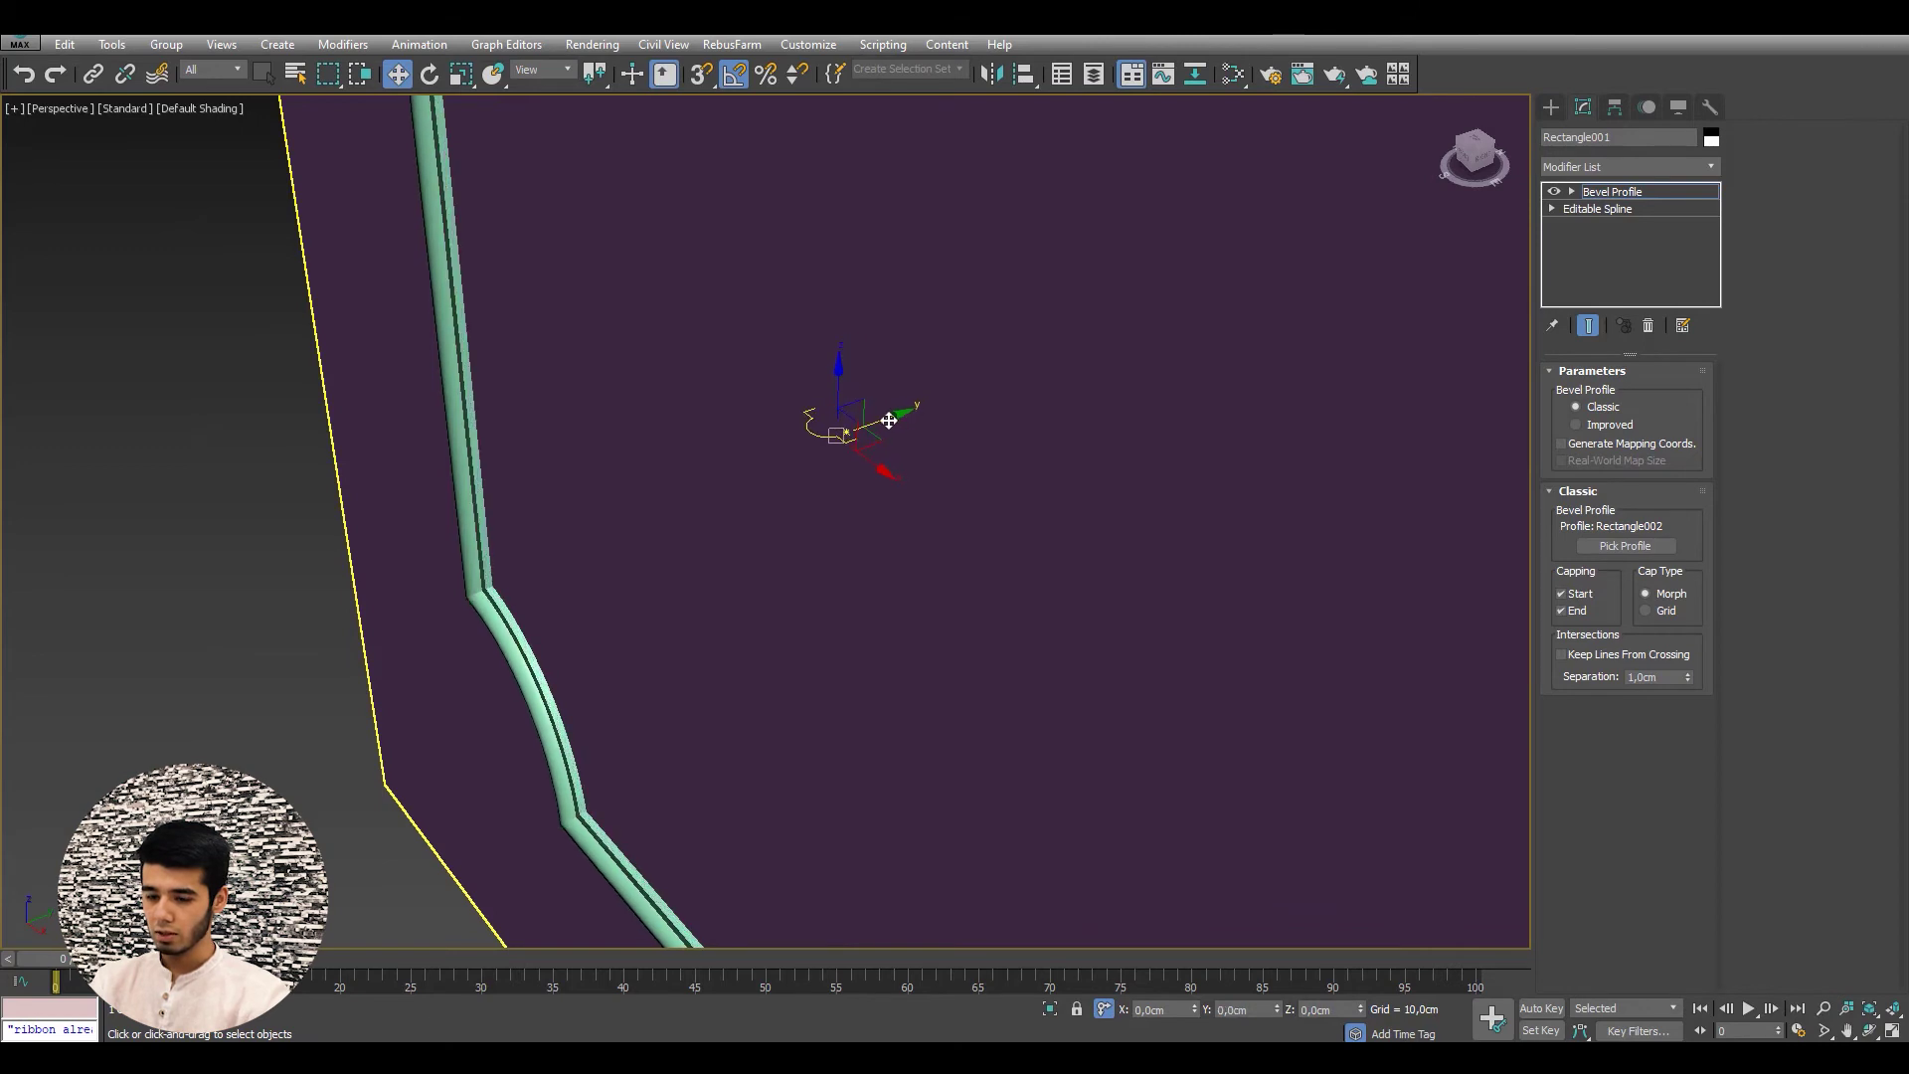
pyautogui.press('t')
pyautogui.press('F3')
pyautogui.scroll(3, 1134, 473)
pyautogui.scroll(3, 831, 447)
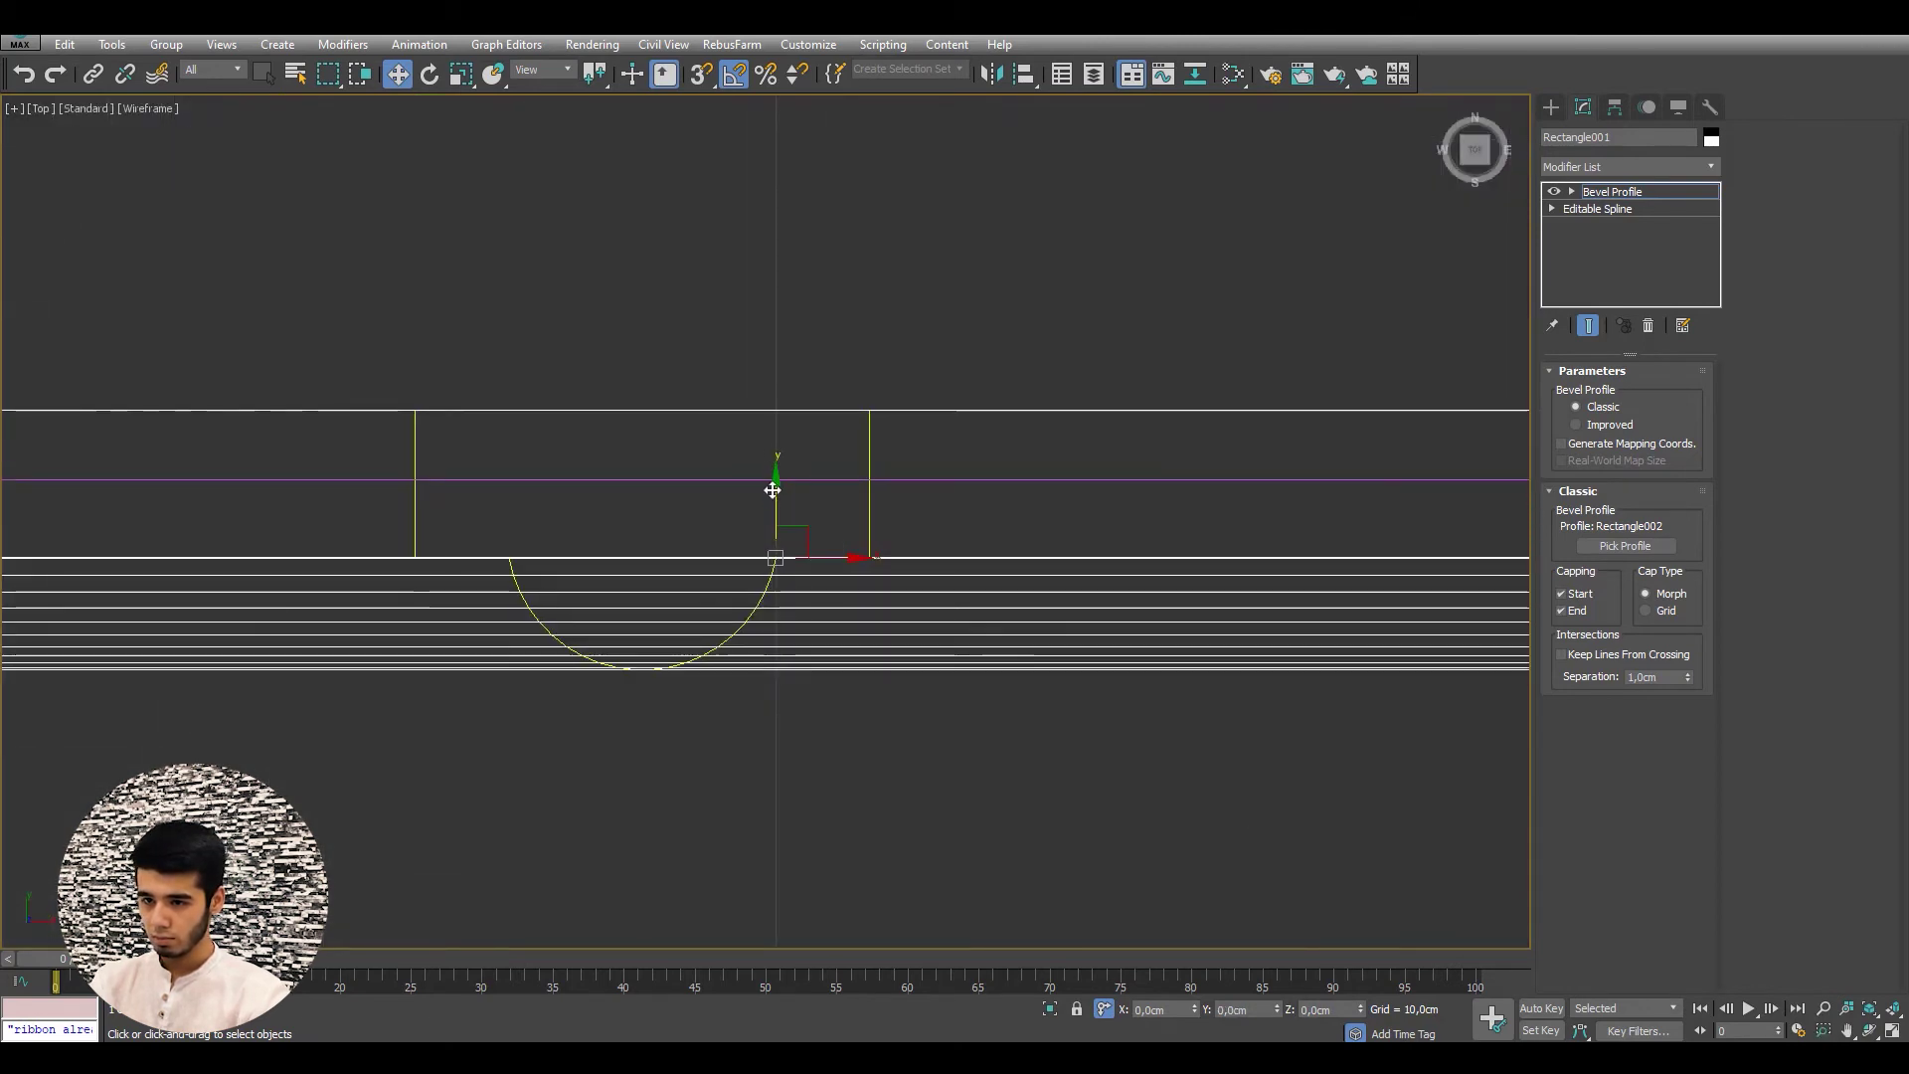
pyautogui.moveTo(772, 490); pyautogui.dragTo(778, 560)
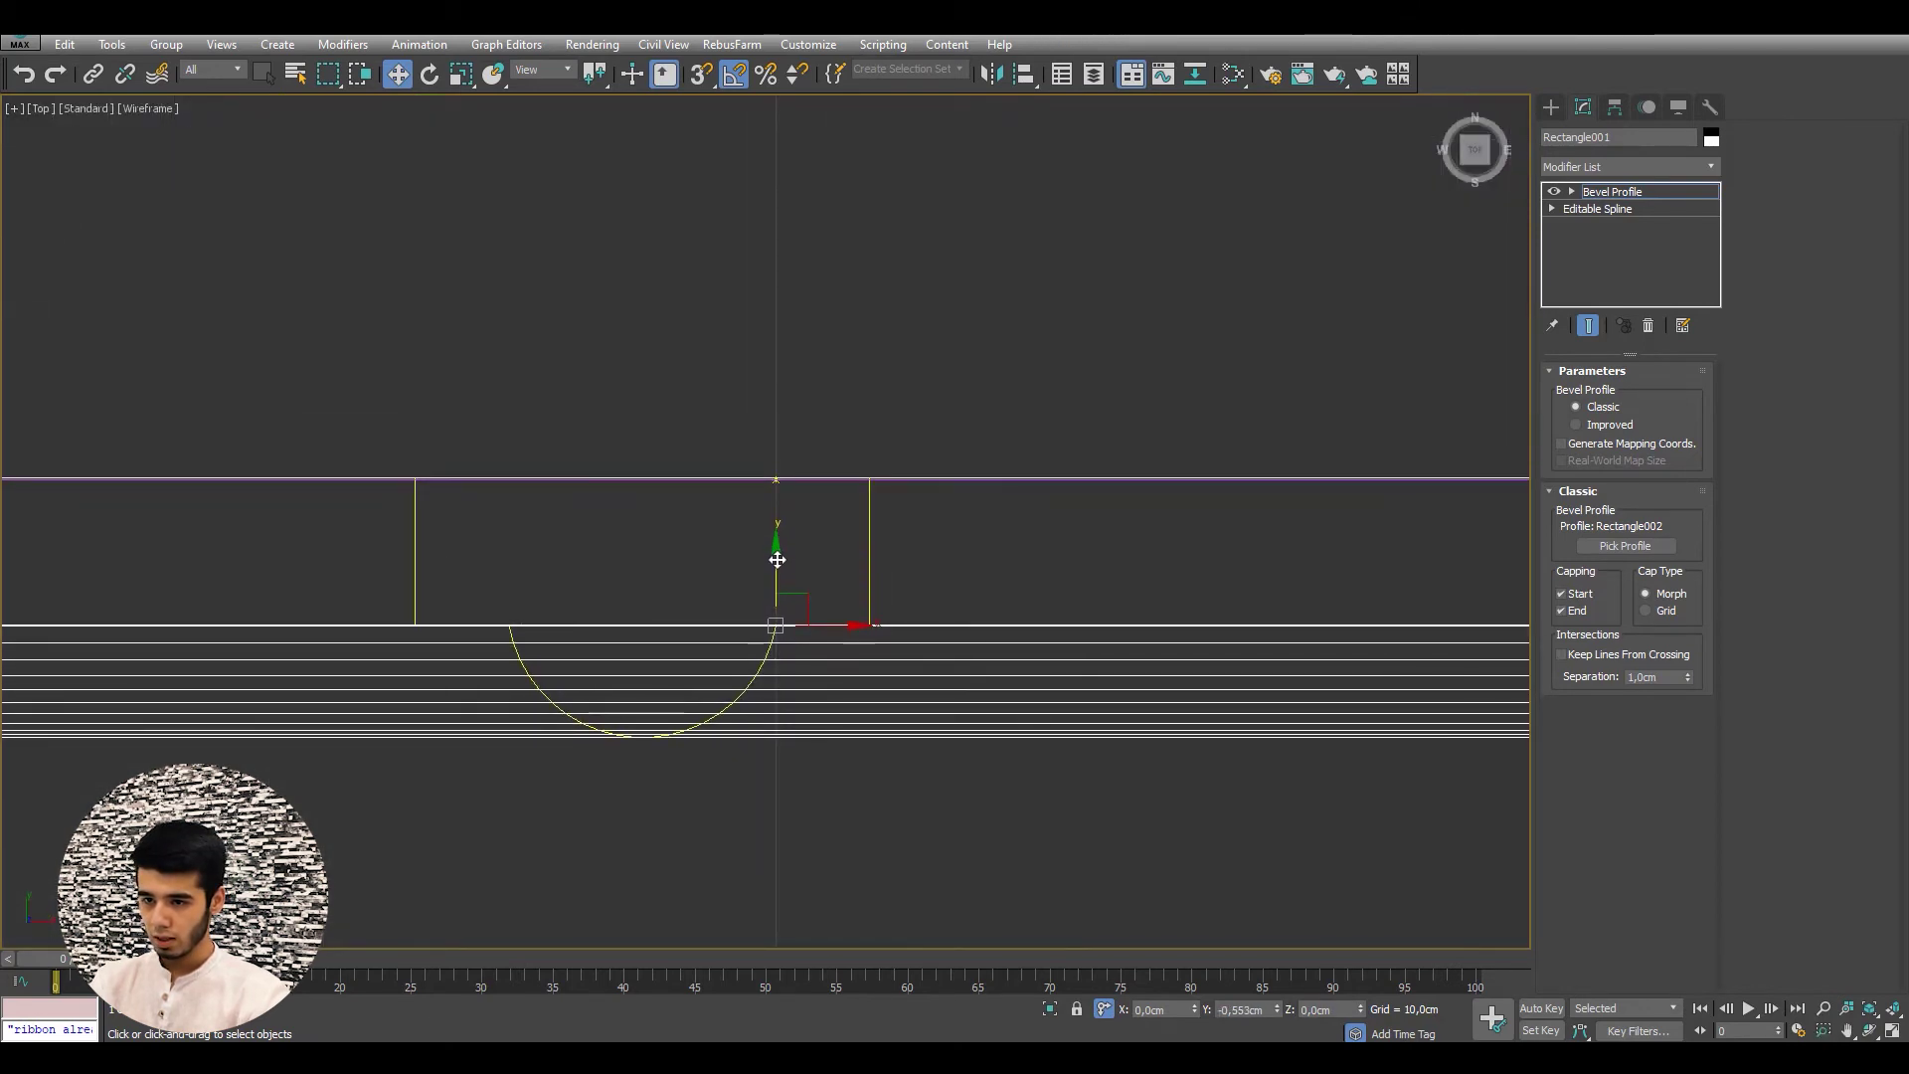
pyautogui.scroll(1, 791, 464)
pyautogui.scroll(1, 792, 464)
pyautogui.scroll(-4, 893, 360)
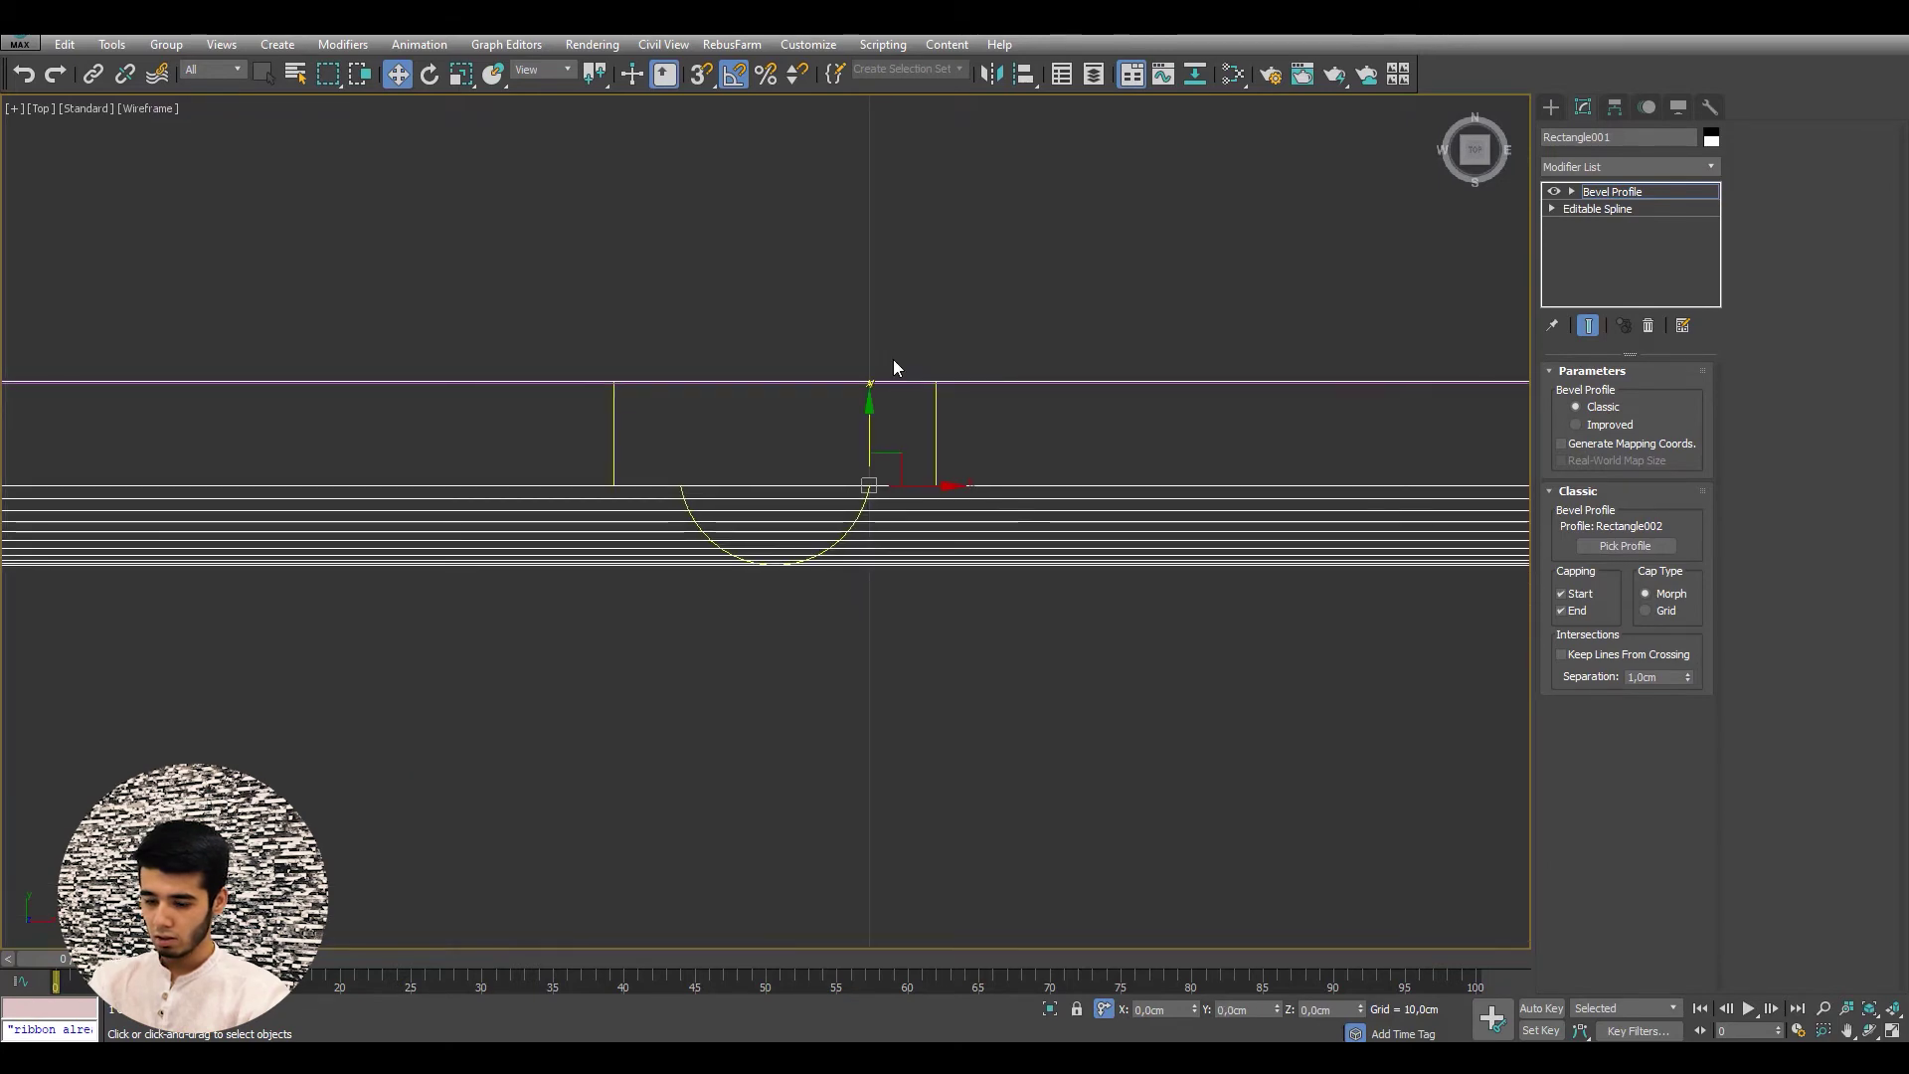
# - Back in shaded Perspective, narrow the molding profile slightly more along Y
pyautogui.press('p')
pyautogui.press('F3')
pyautogui.moveTo(893, 360)
pyautogui.keyDown('alt'); pyautogui.mouseDown(button='middle')
pyautogui.moveTo(1013, 354)
pyautogui.moveTo(972, 338)
pyautogui.moveTo(973, 431)
pyautogui.moveTo(895, 477)
pyautogui.moveTo(624, 505)
pyautogui.mouseUp(button='middle'); pyautogui.keyUp('alt')
pyautogui.scroll(3, 895, 477)
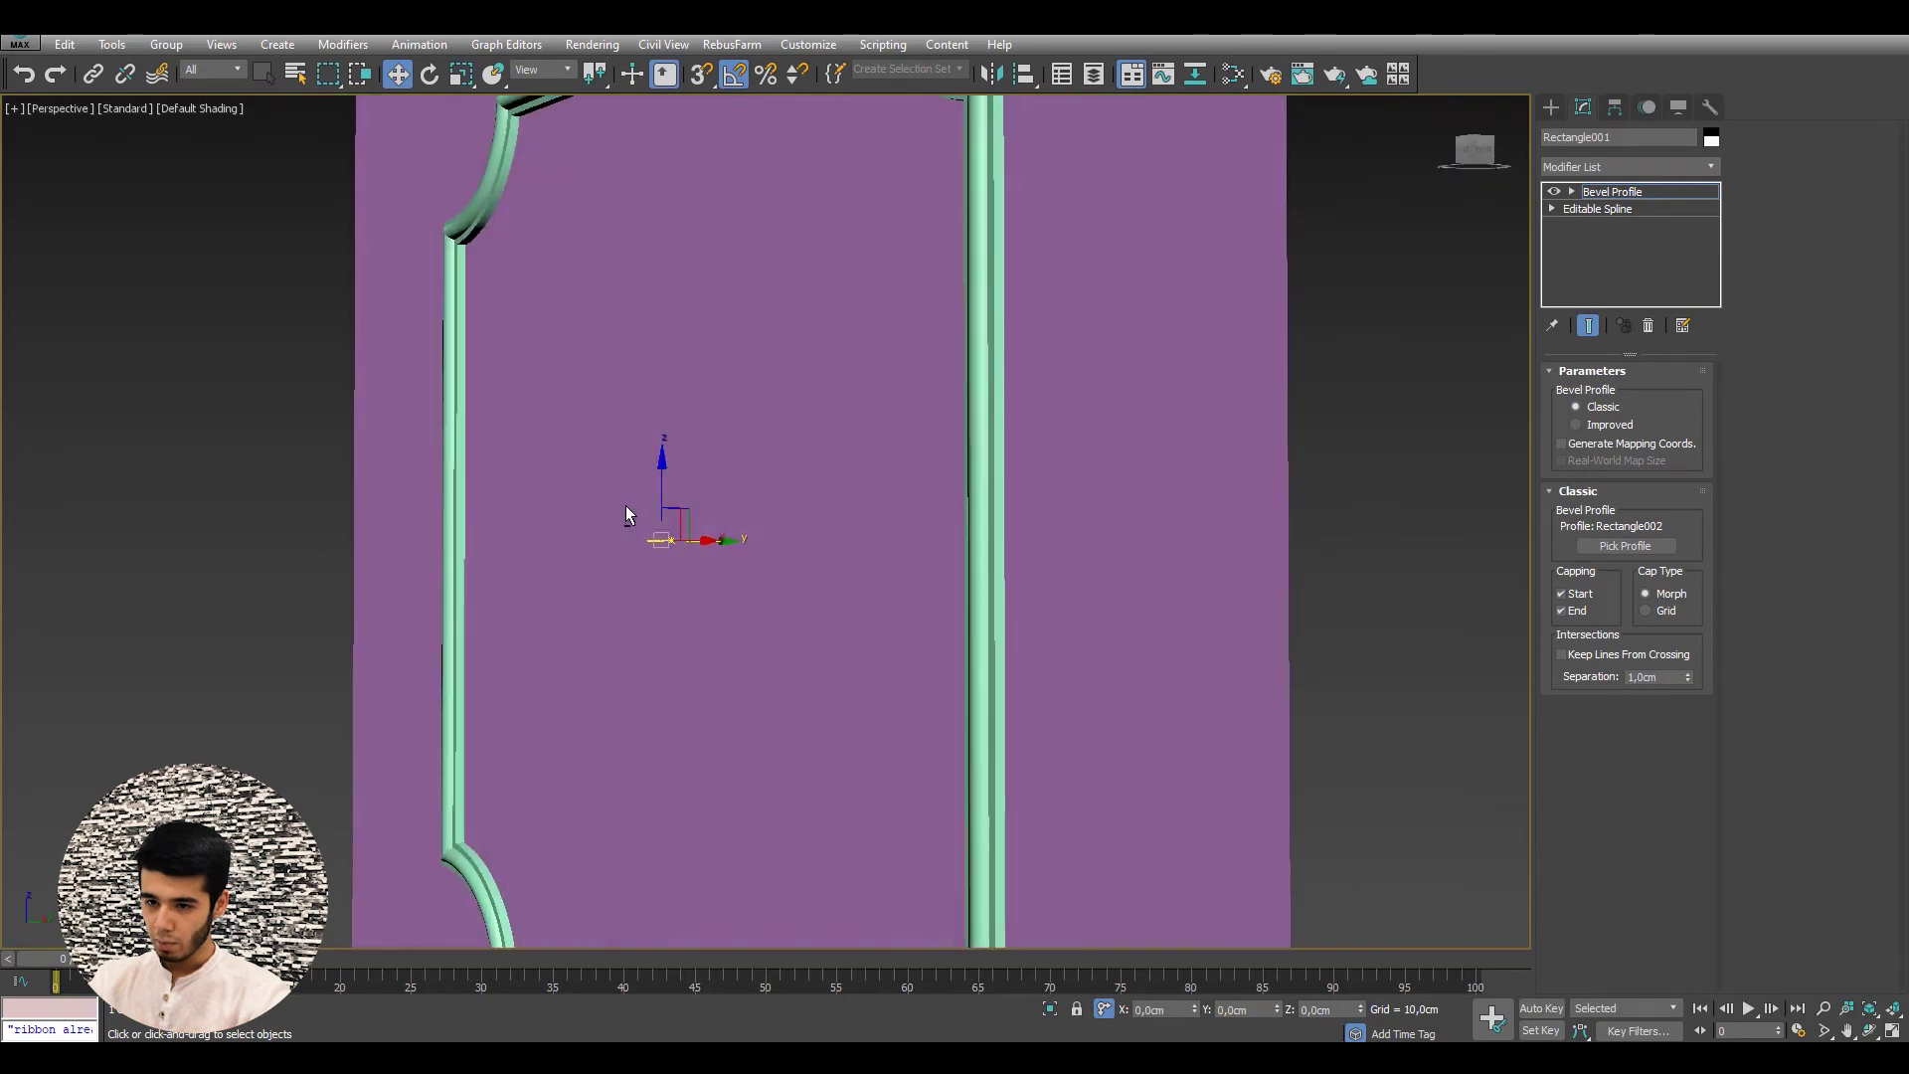
pyautogui.scroll(-3, 783, 438)
pyautogui.moveTo(783, 439)
pyautogui.keyDown('alt'); pyautogui.mouseDown(button='middle')
pyautogui.moveTo(809, 508)
pyautogui.moveTo(988, 283)
pyautogui.moveTo(952, 341)
pyautogui.mouseUp(button='middle'); pyautogui.keyUp('alt')
pyautogui.press('r')
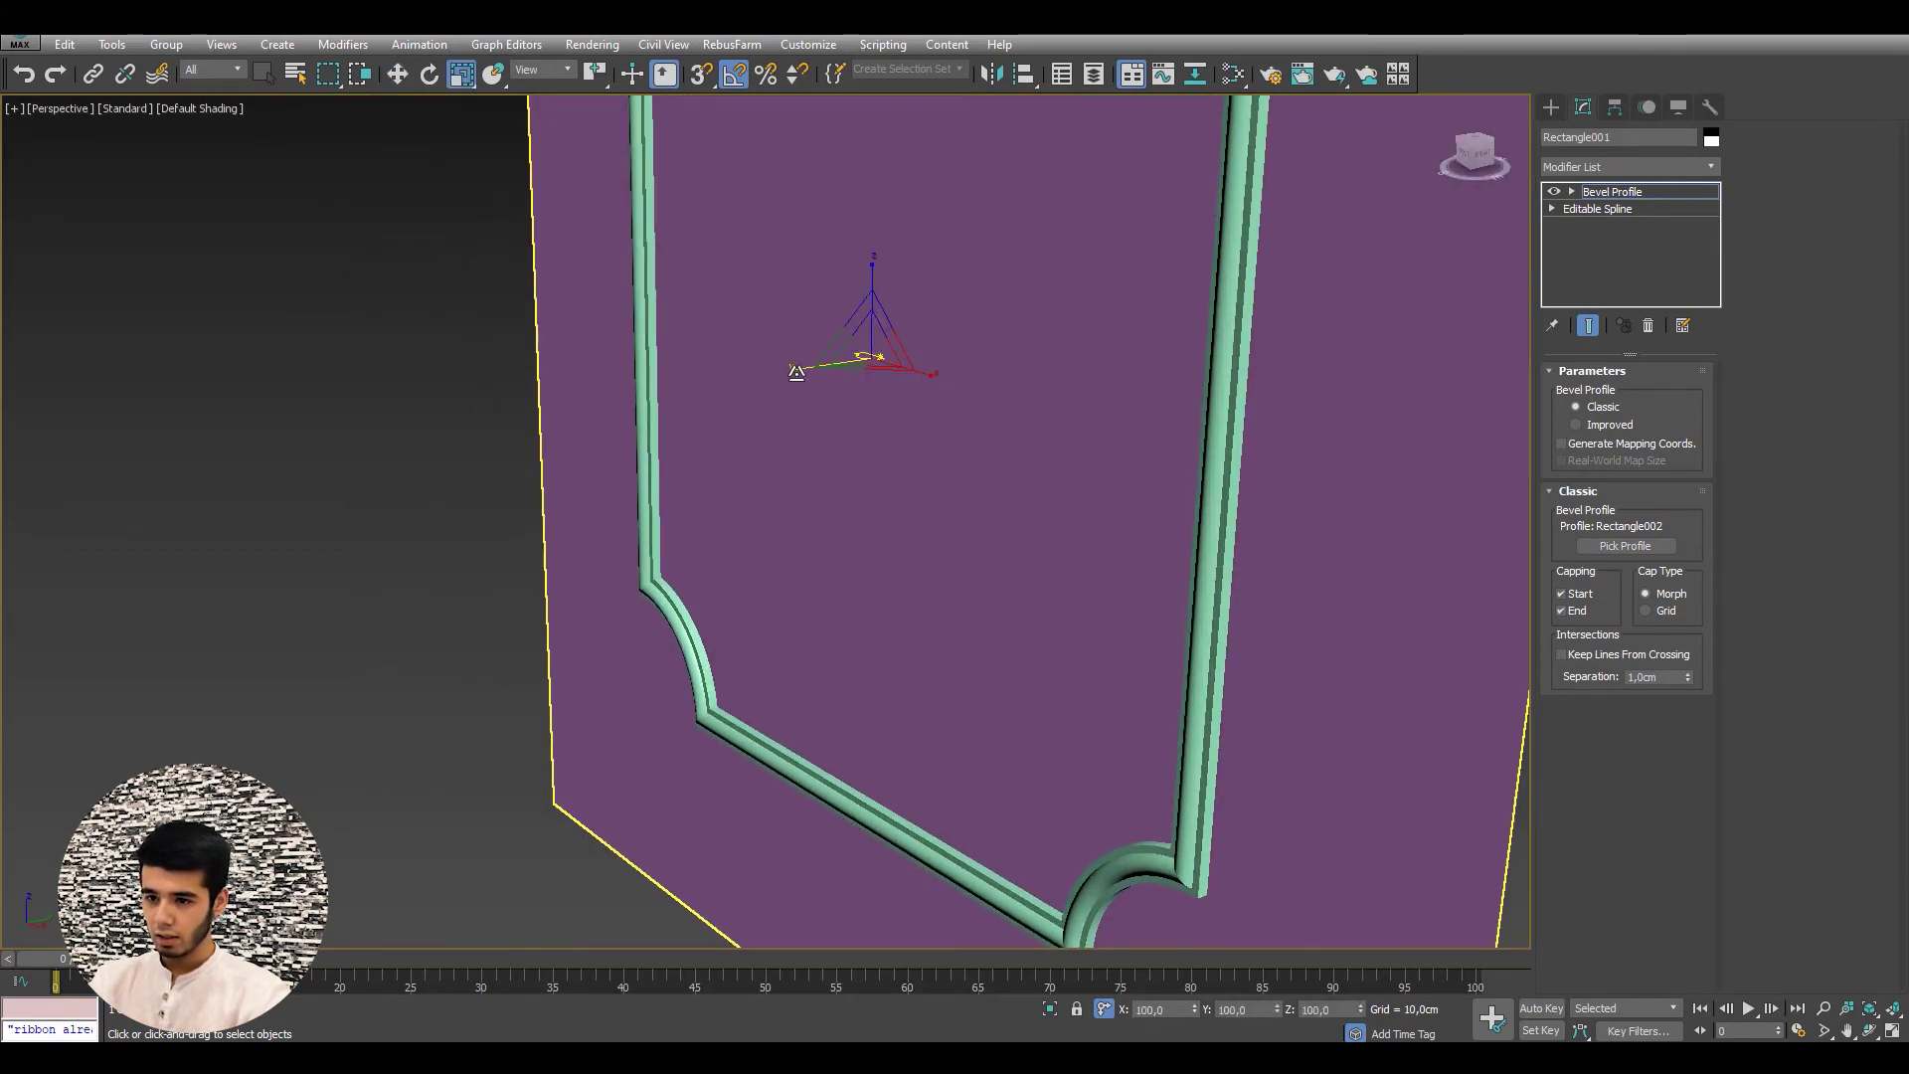
pyautogui.moveTo(797, 372); pyautogui.dragTo(809, 378)
pyautogui.keyDown('alt'); pyautogui.moveTo(810, 378); pyautogui.dragTo(833, 404, button='middle'); pyautogui.keyUp('alt')
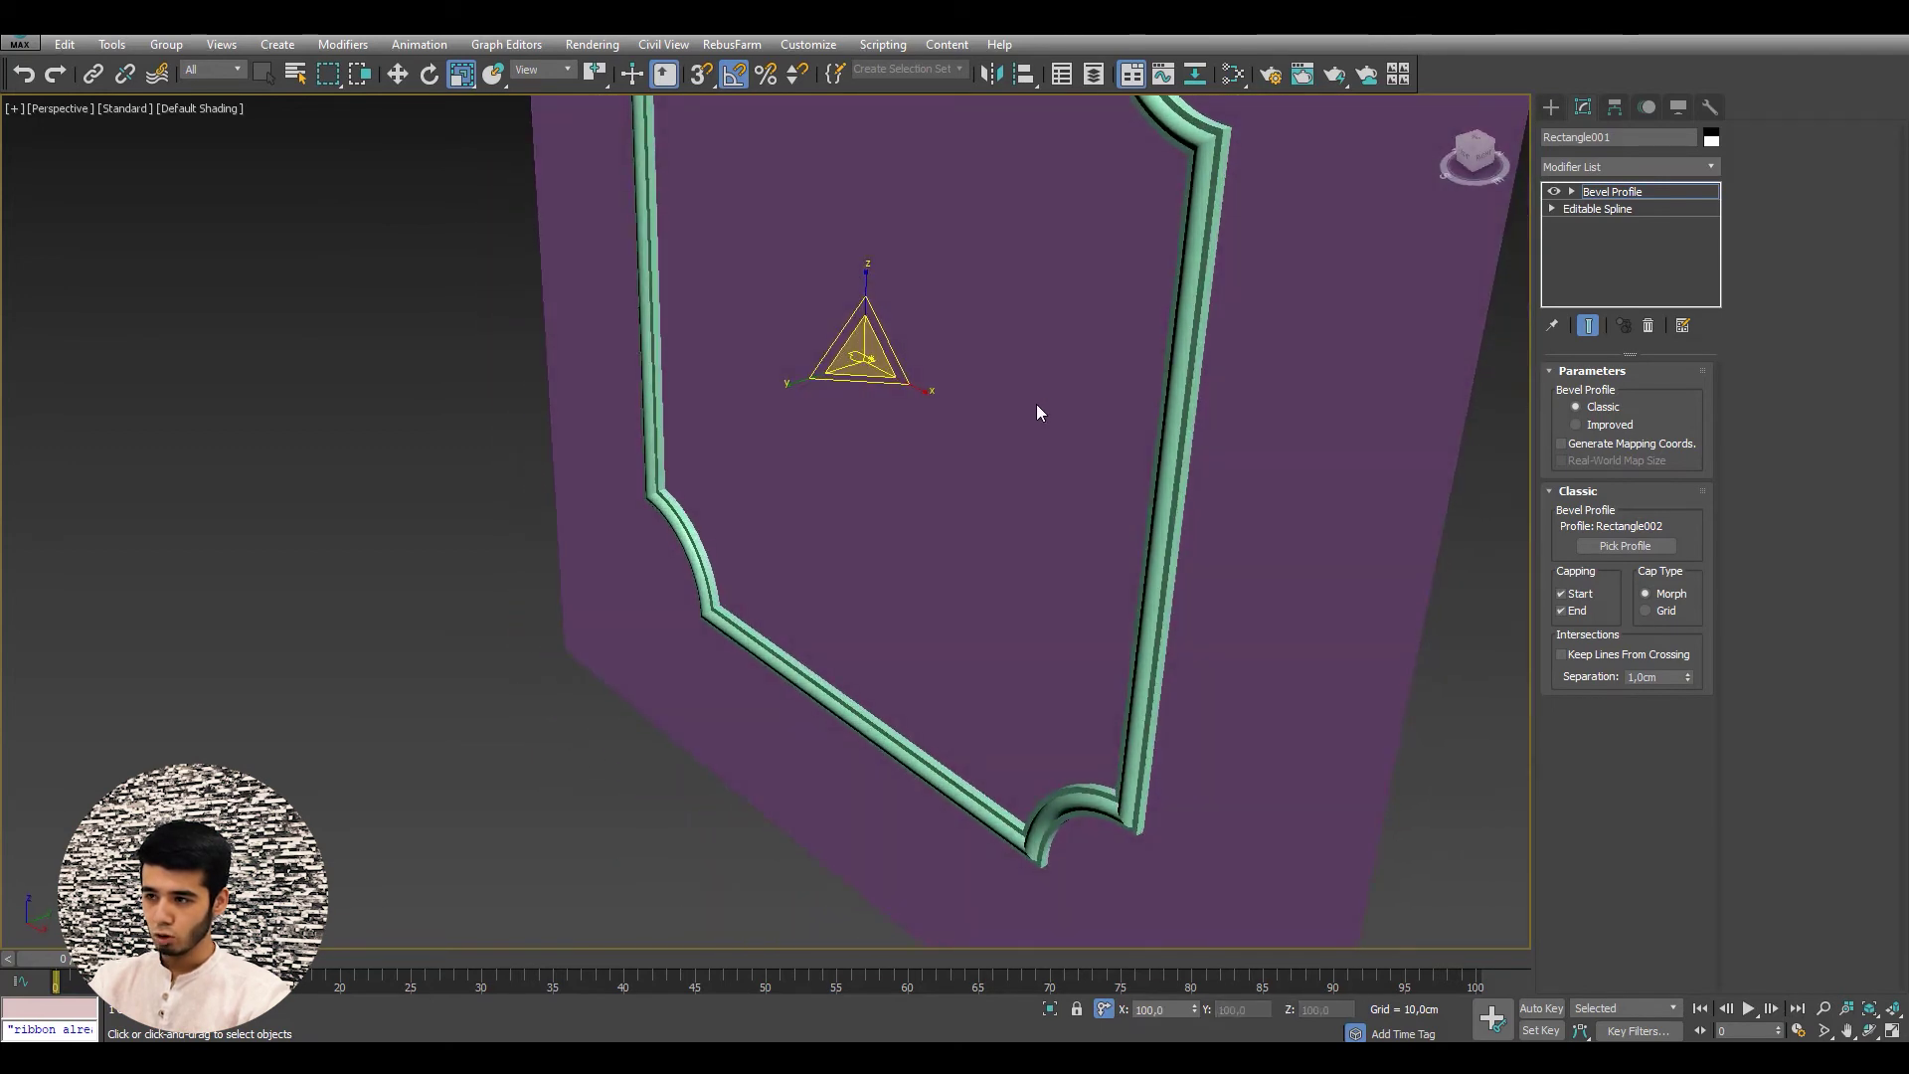
pyautogui.moveTo(1037, 412); pyautogui.dragTo(977, 382, button='middle')
pyautogui.moveTo(1321, 850)
pyautogui.mouseDown(button='middle')
pyautogui.moveTo(1223, 699)
pyautogui.moveTo(1132, 610)
pyautogui.mouseUp(button='middle')
# - In Rectangle002's Vertex mode, raise two profile vertices slightly along Z
pyautogui.click(1231, 833)
pyautogui.keyDown('alt'); pyautogui.moveTo(1231, 833); pyautogui.dragTo(1313, 696, button='middle'); pyautogui.keyUp('alt')
pyautogui.click(1617, 512)
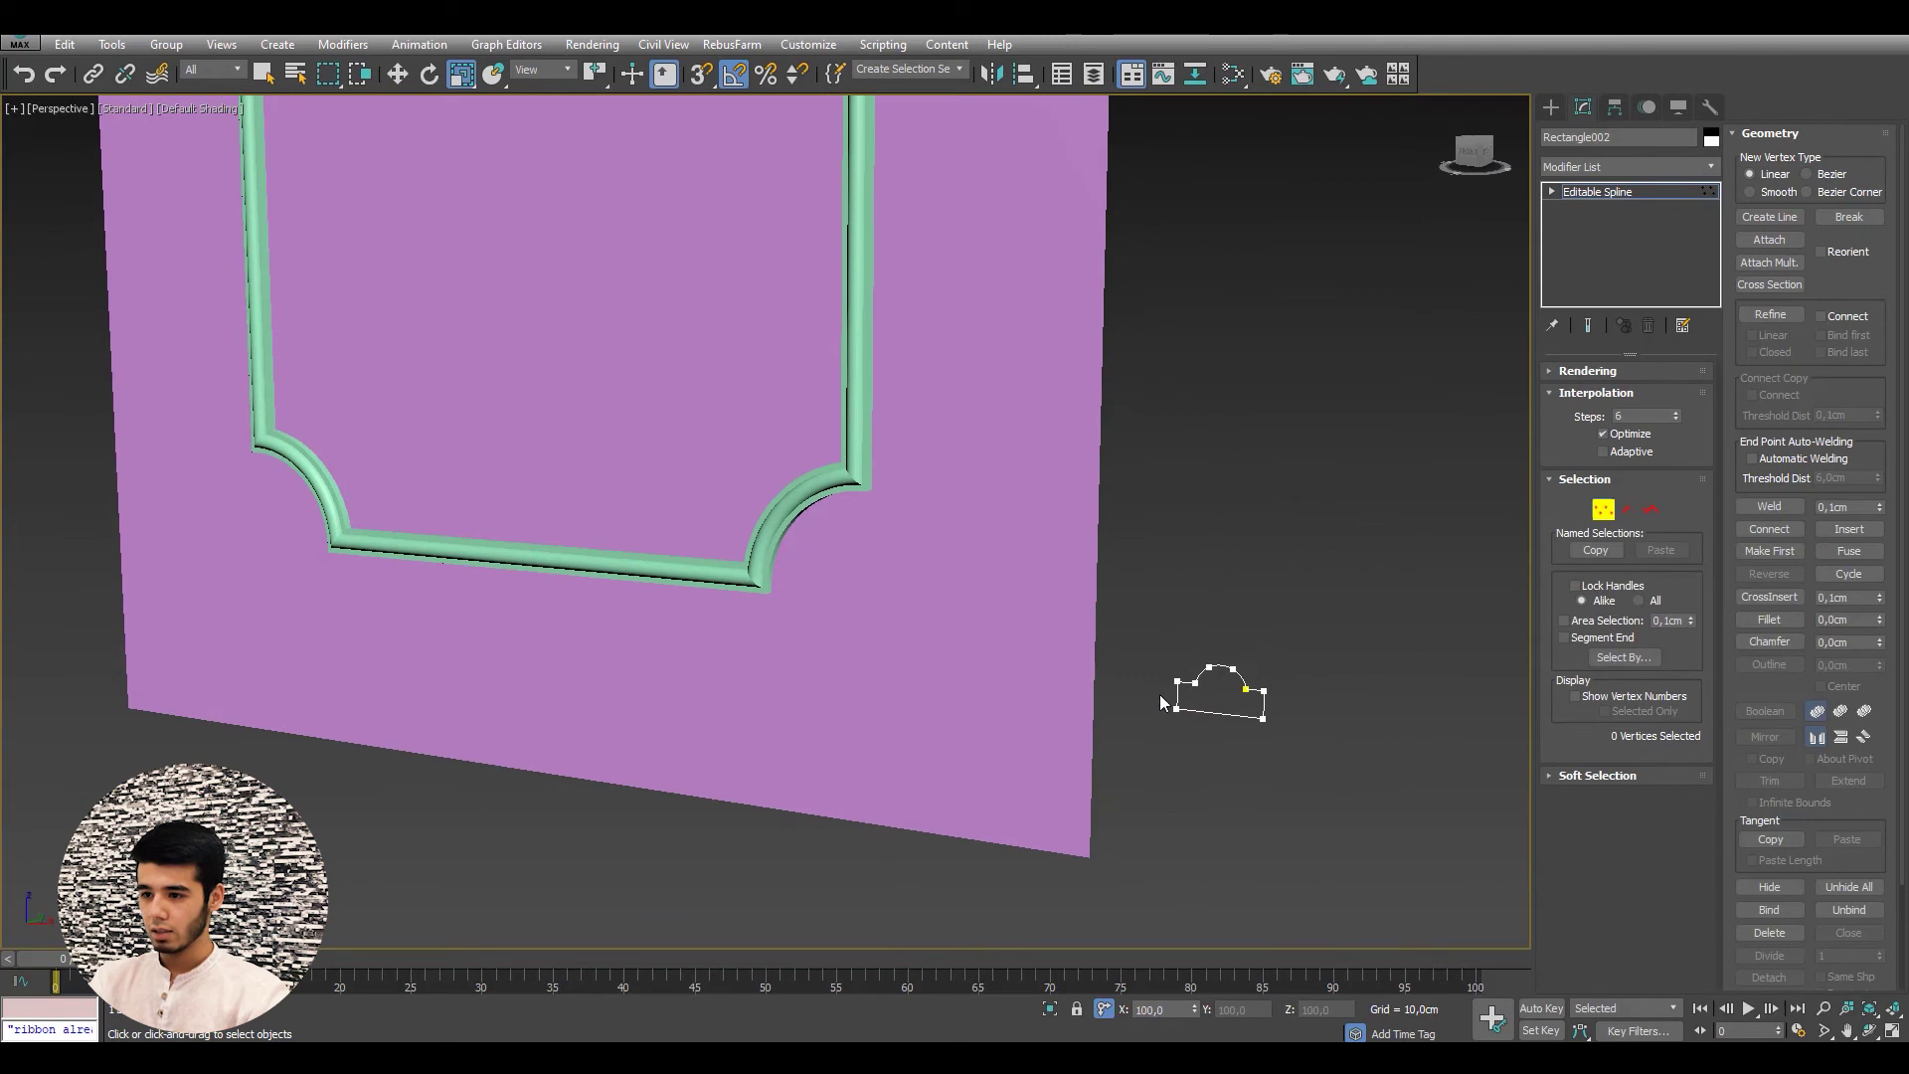
pyautogui.moveTo(1304, 746); pyautogui.dragTo(1253, 681)
pyautogui.press('w')
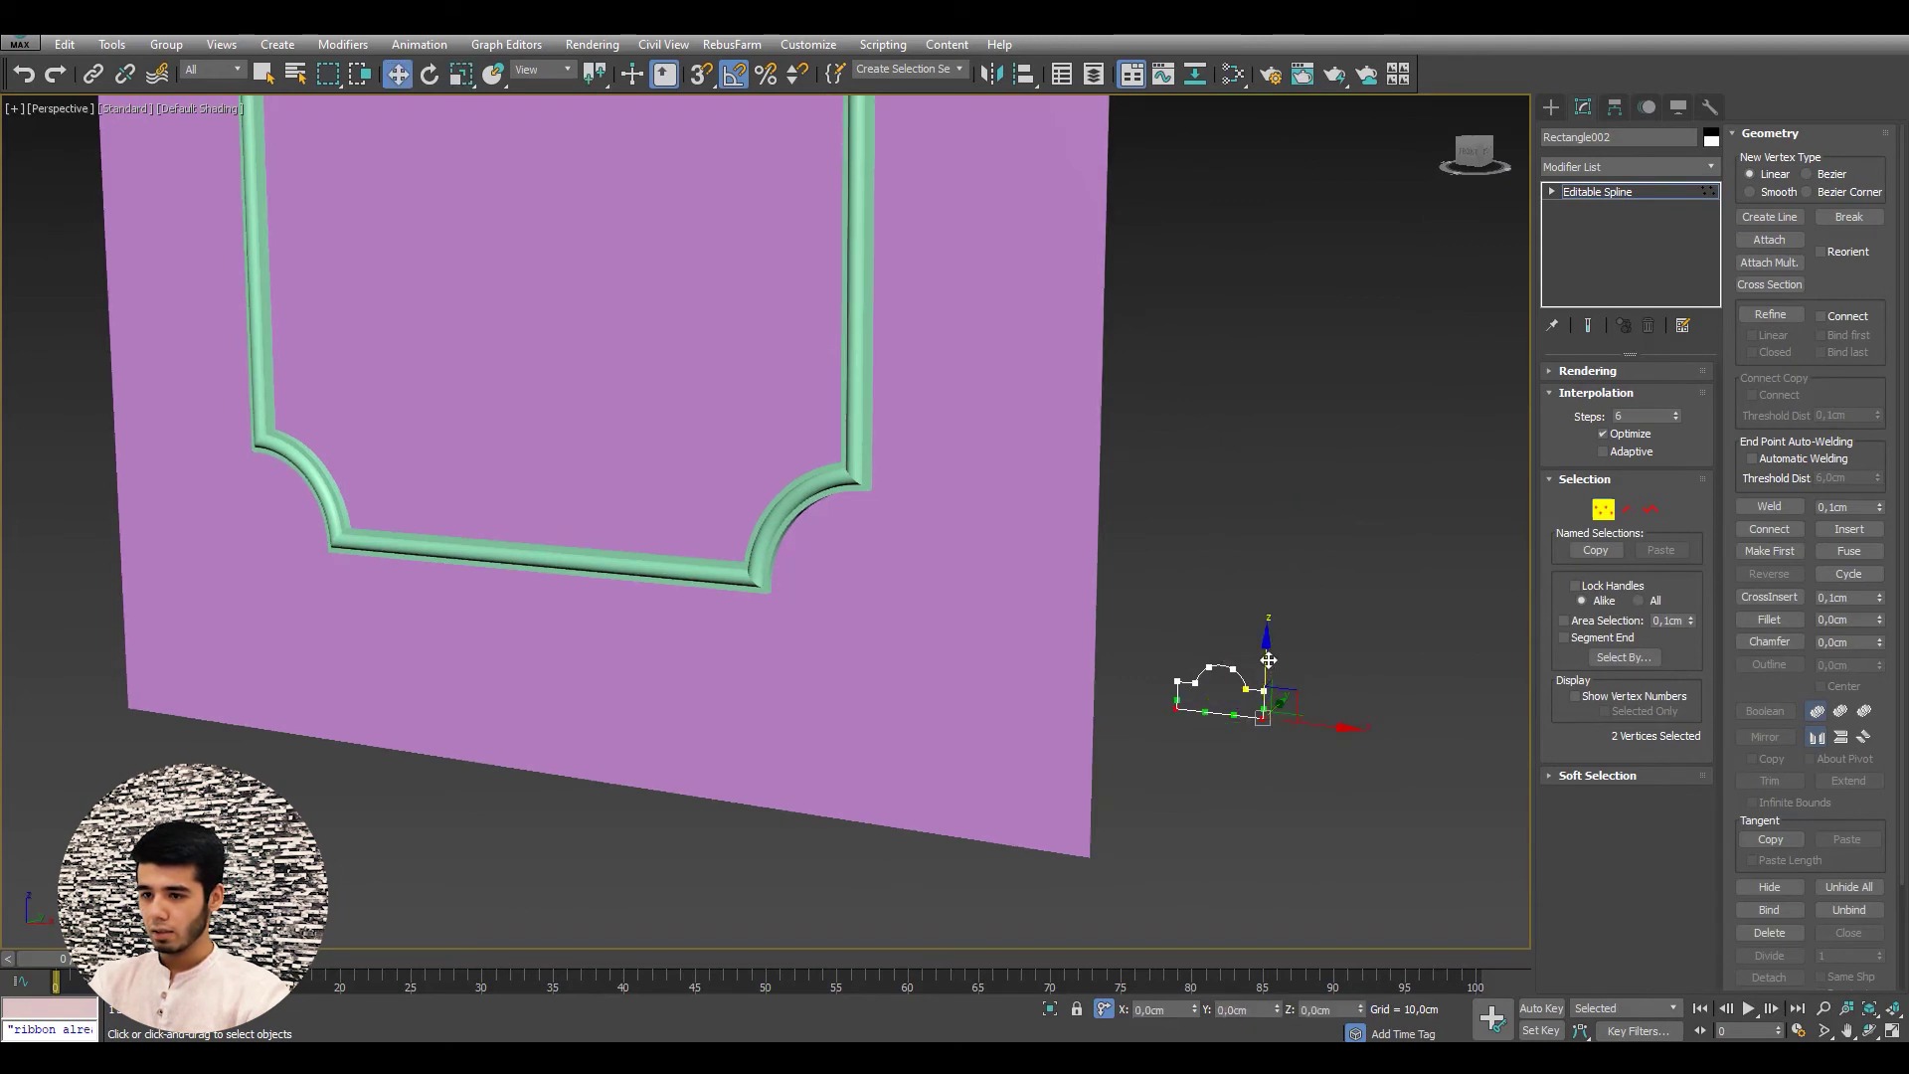
pyautogui.moveTo(1269, 660); pyautogui.dragTo(1269, 652)
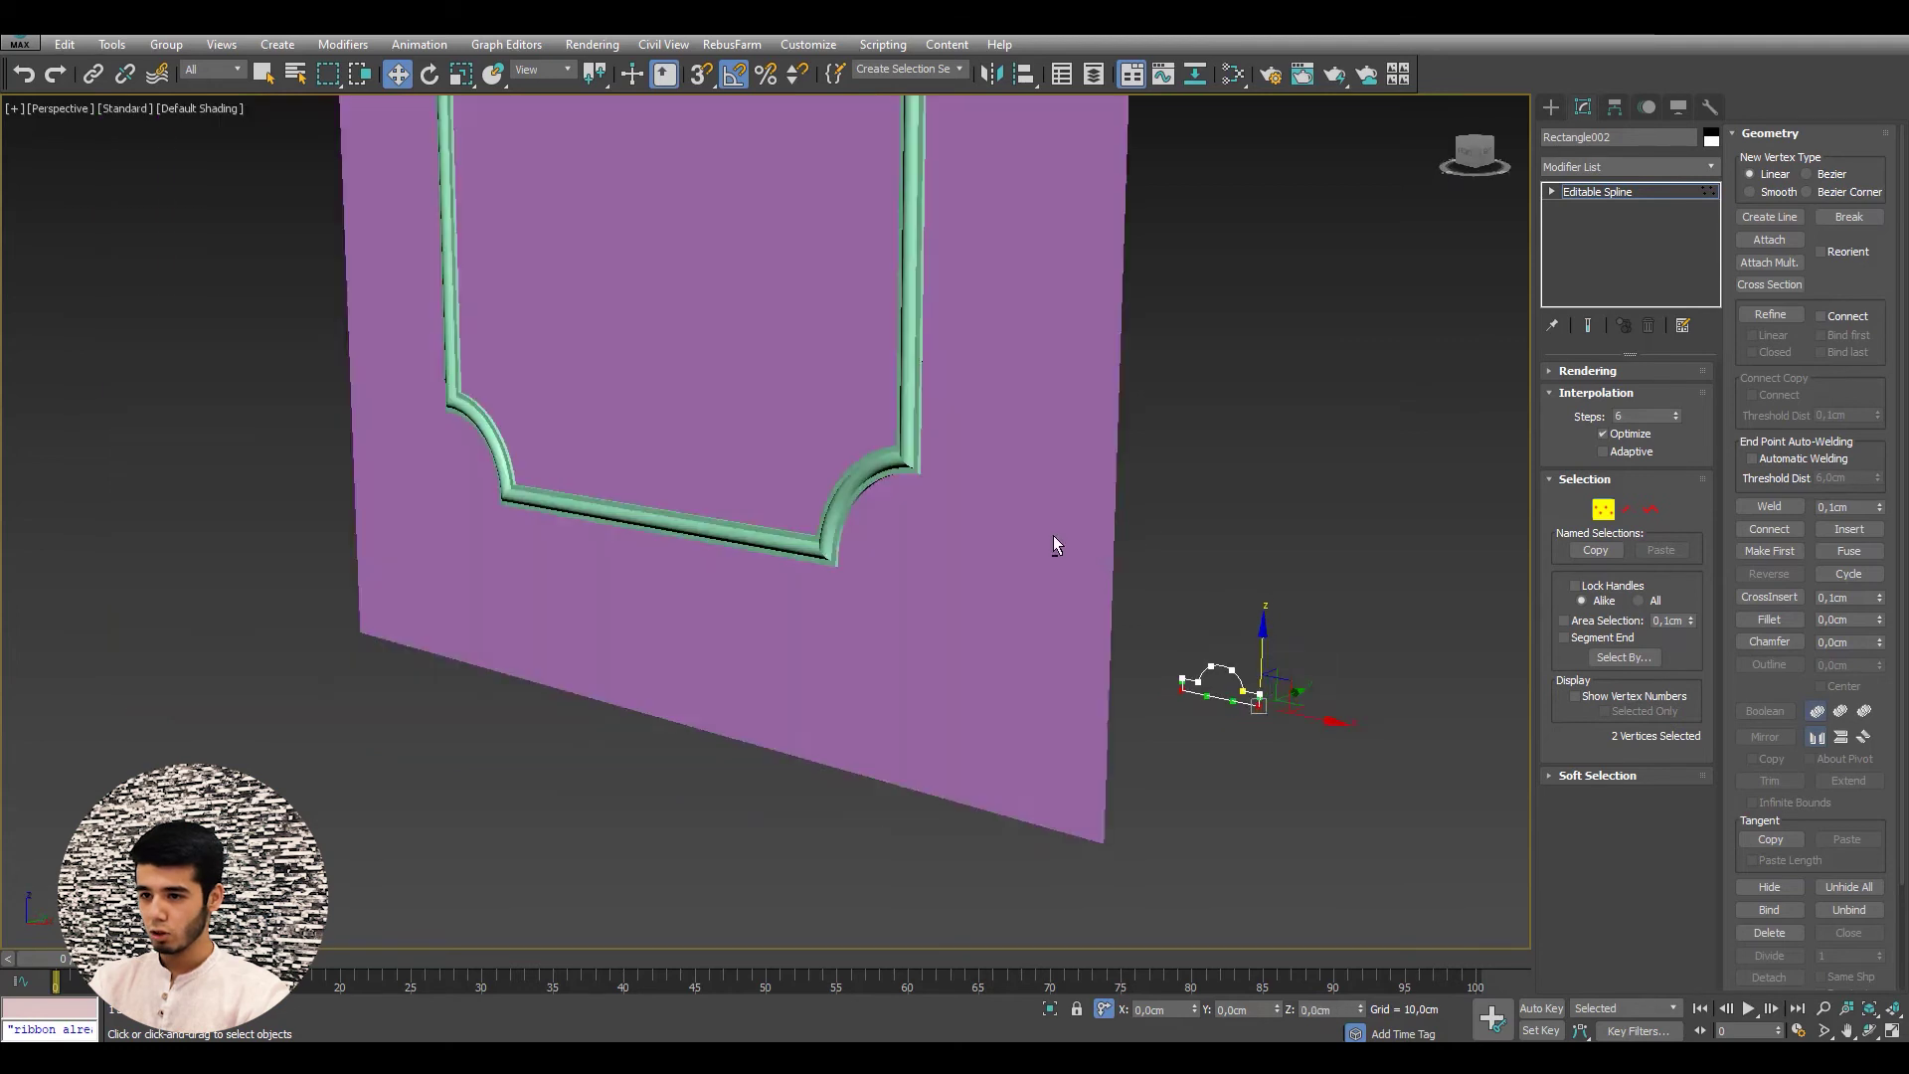
pyautogui.moveTo(1057, 546)
pyautogui.keyDown('alt'); pyautogui.mouseDown(button='middle')
pyautogui.moveTo(1100, 426)
pyautogui.moveTo(1173, 426)
pyautogui.moveTo(1100, 491)
pyautogui.mouseUp(button='middle'); pyautogui.keyUp('alt')
pyautogui.moveTo(1140, 677); pyautogui.dragTo(1159, 660)
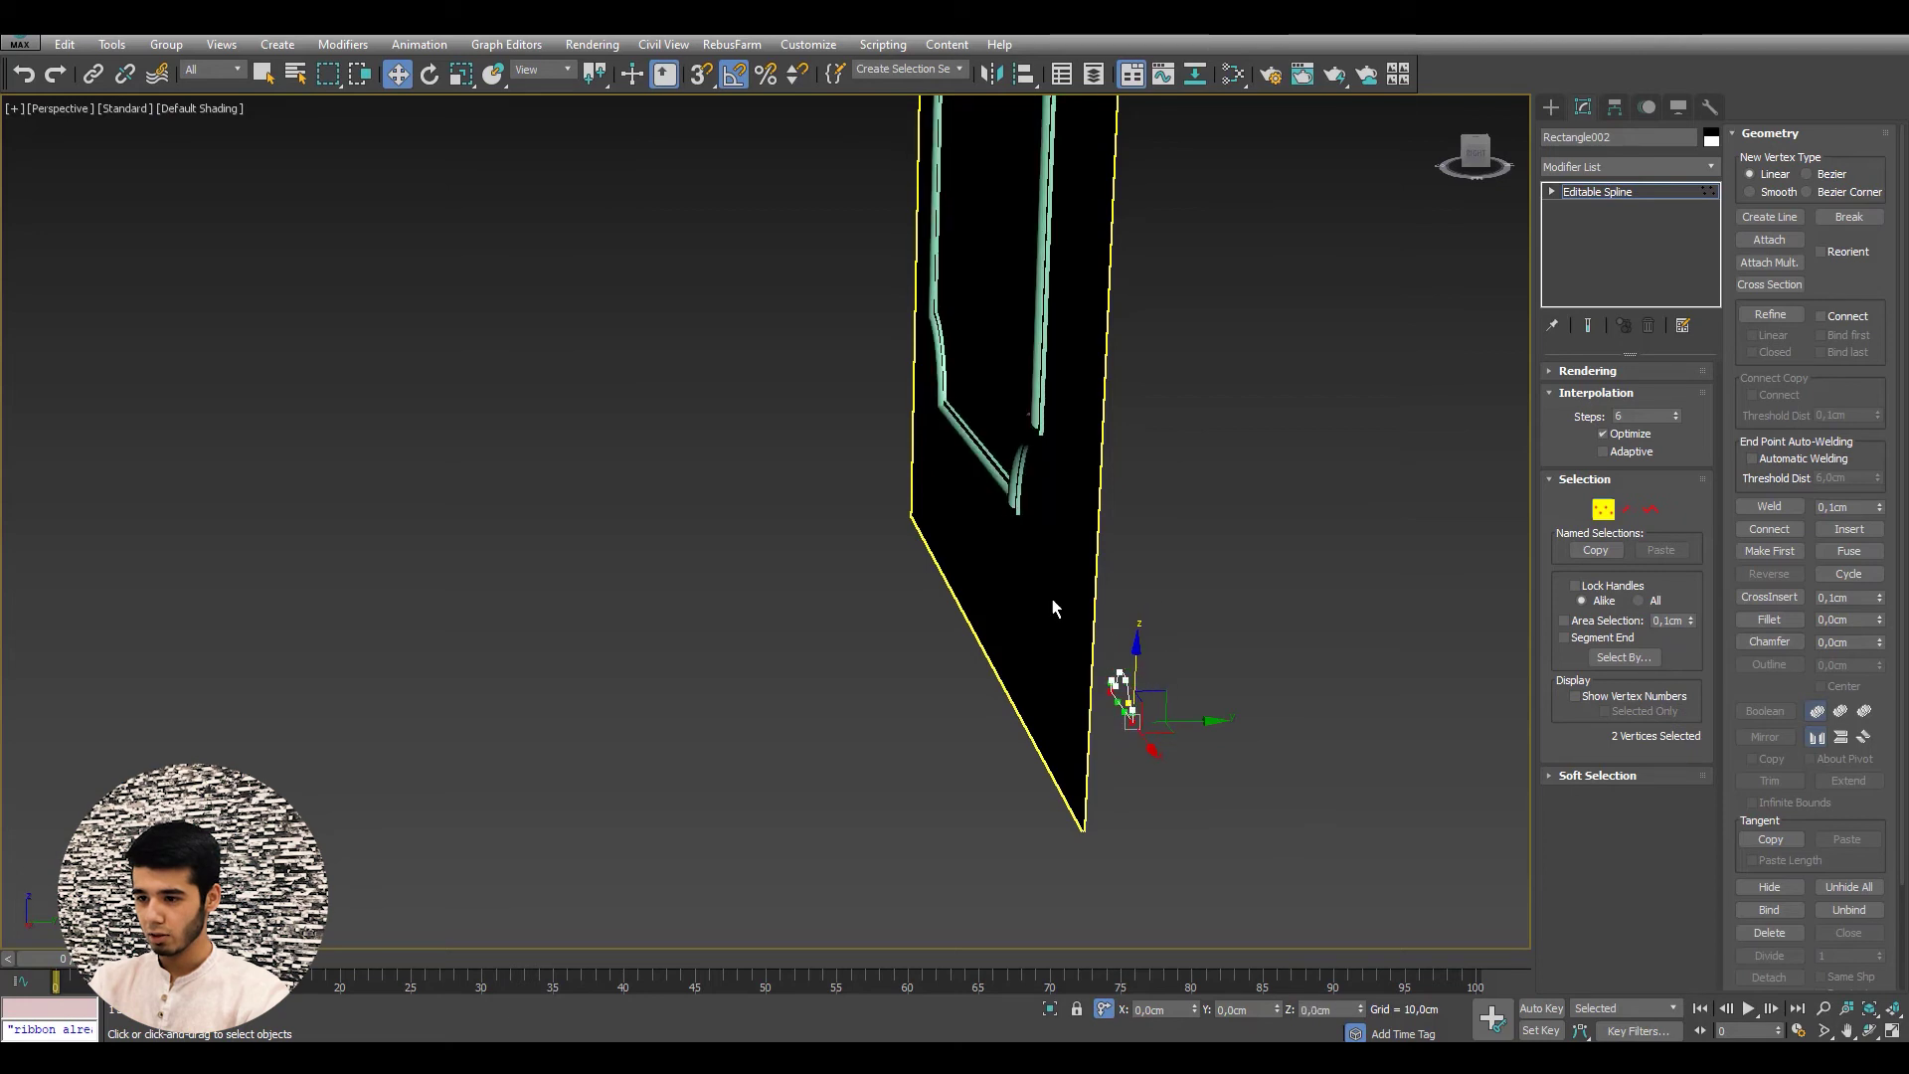
pyautogui.moveTo(1052, 599)
pyautogui.keyDown('alt'); pyautogui.mouseDown(button='middle')
pyautogui.moveTo(1125, 512)
pyautogui.moveTo(1155, 511)
pyautogui.moveTo(1146, 525)
pyautogui.mouseUp(button='middle'); pyautogui.keyUp('alt')
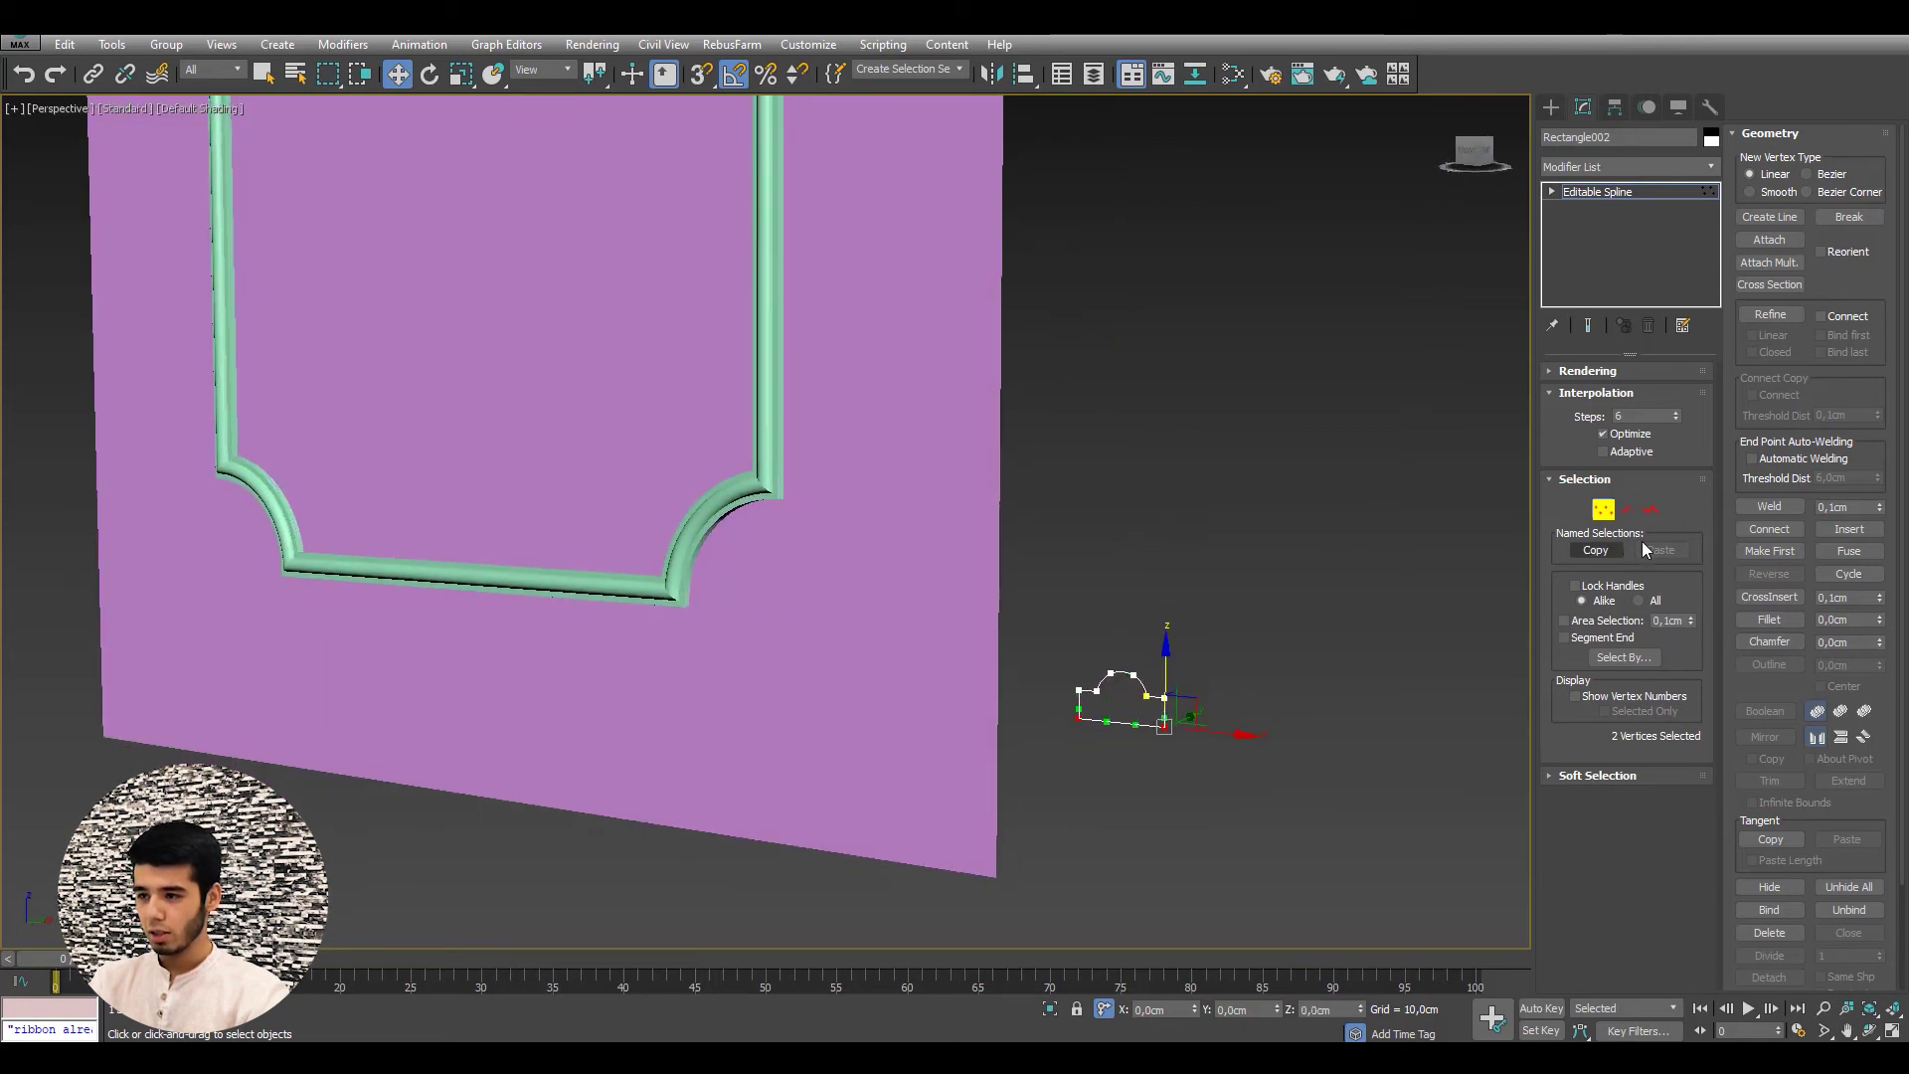
# - Exit vertex editing, reselect Rectangle001 and zoom to fit the molded frame
pyautogui.click(1601, 191)
pyautogui.scroll(-5, 897, 511)
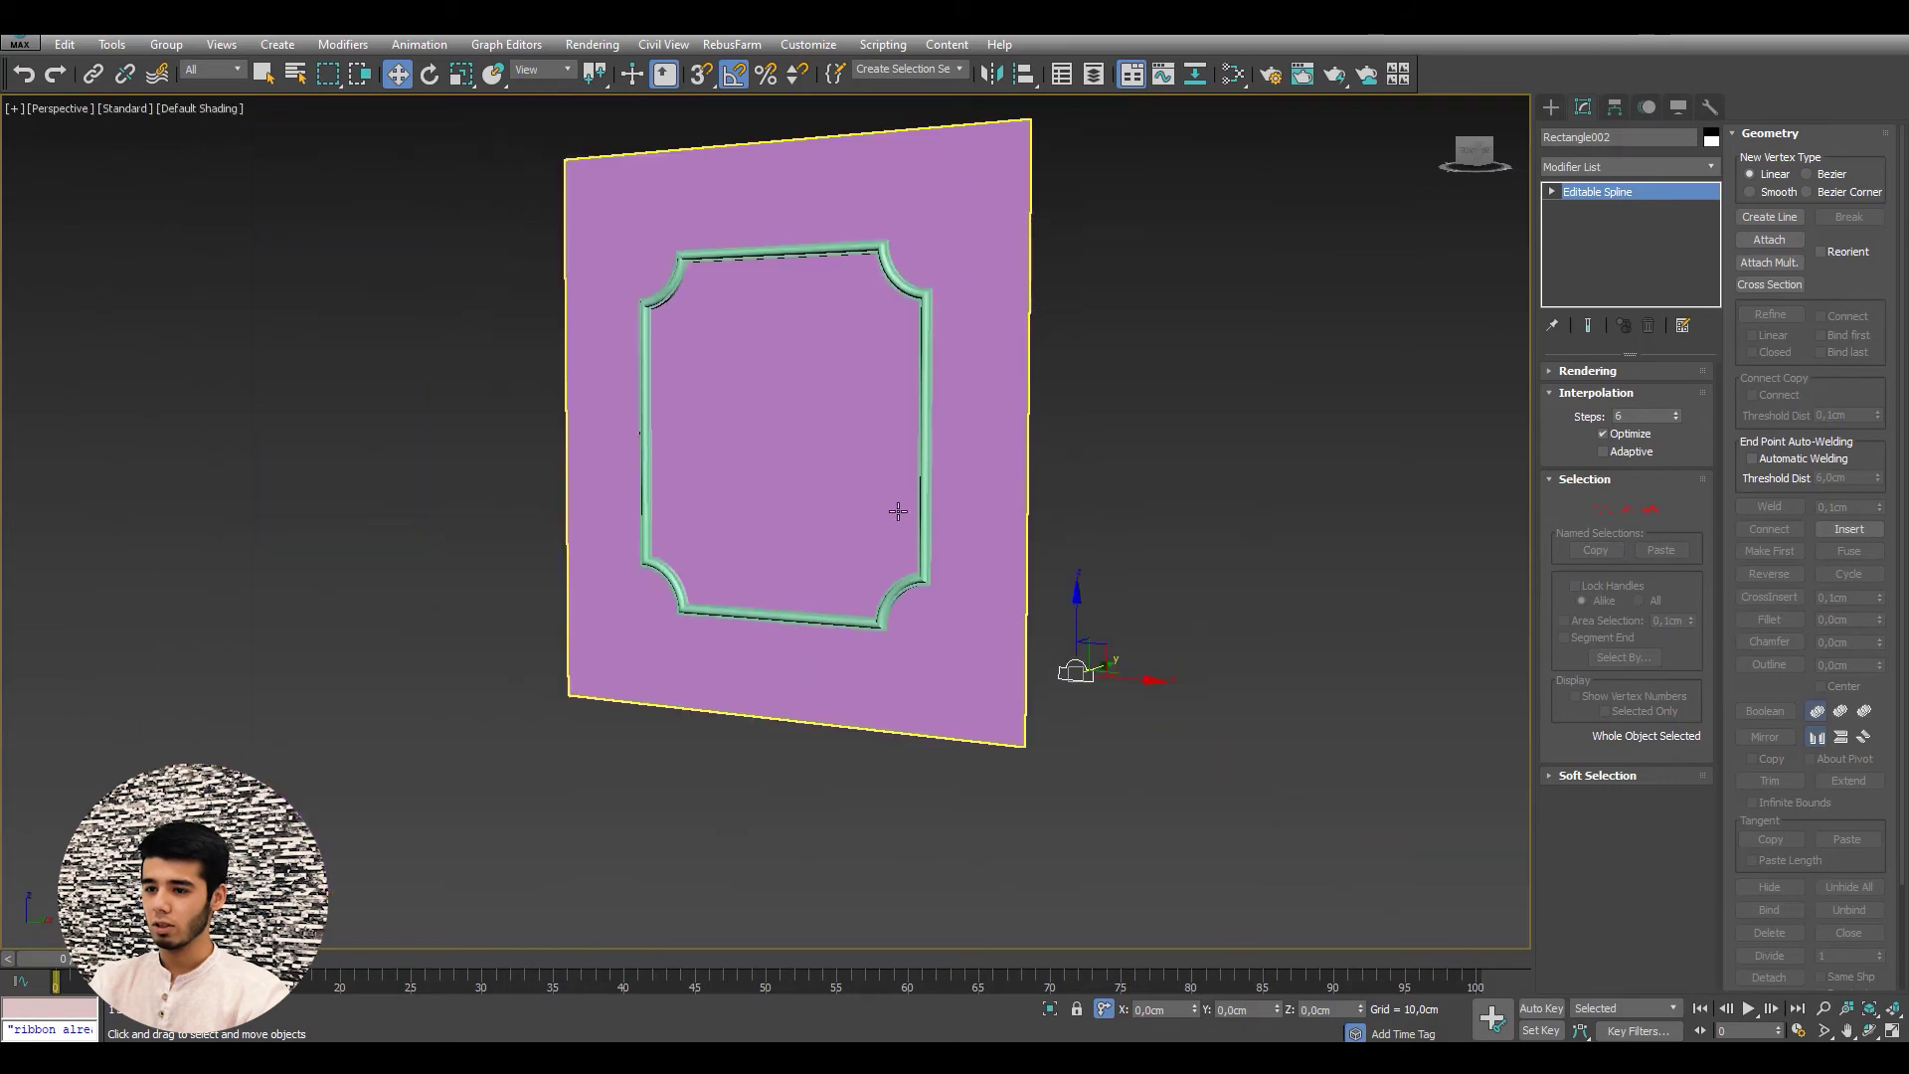
pyautogui.scroll(2, 900, 511)
pyautogui.scroll(3, 903, 512)
pyautogui.click(906, 512)
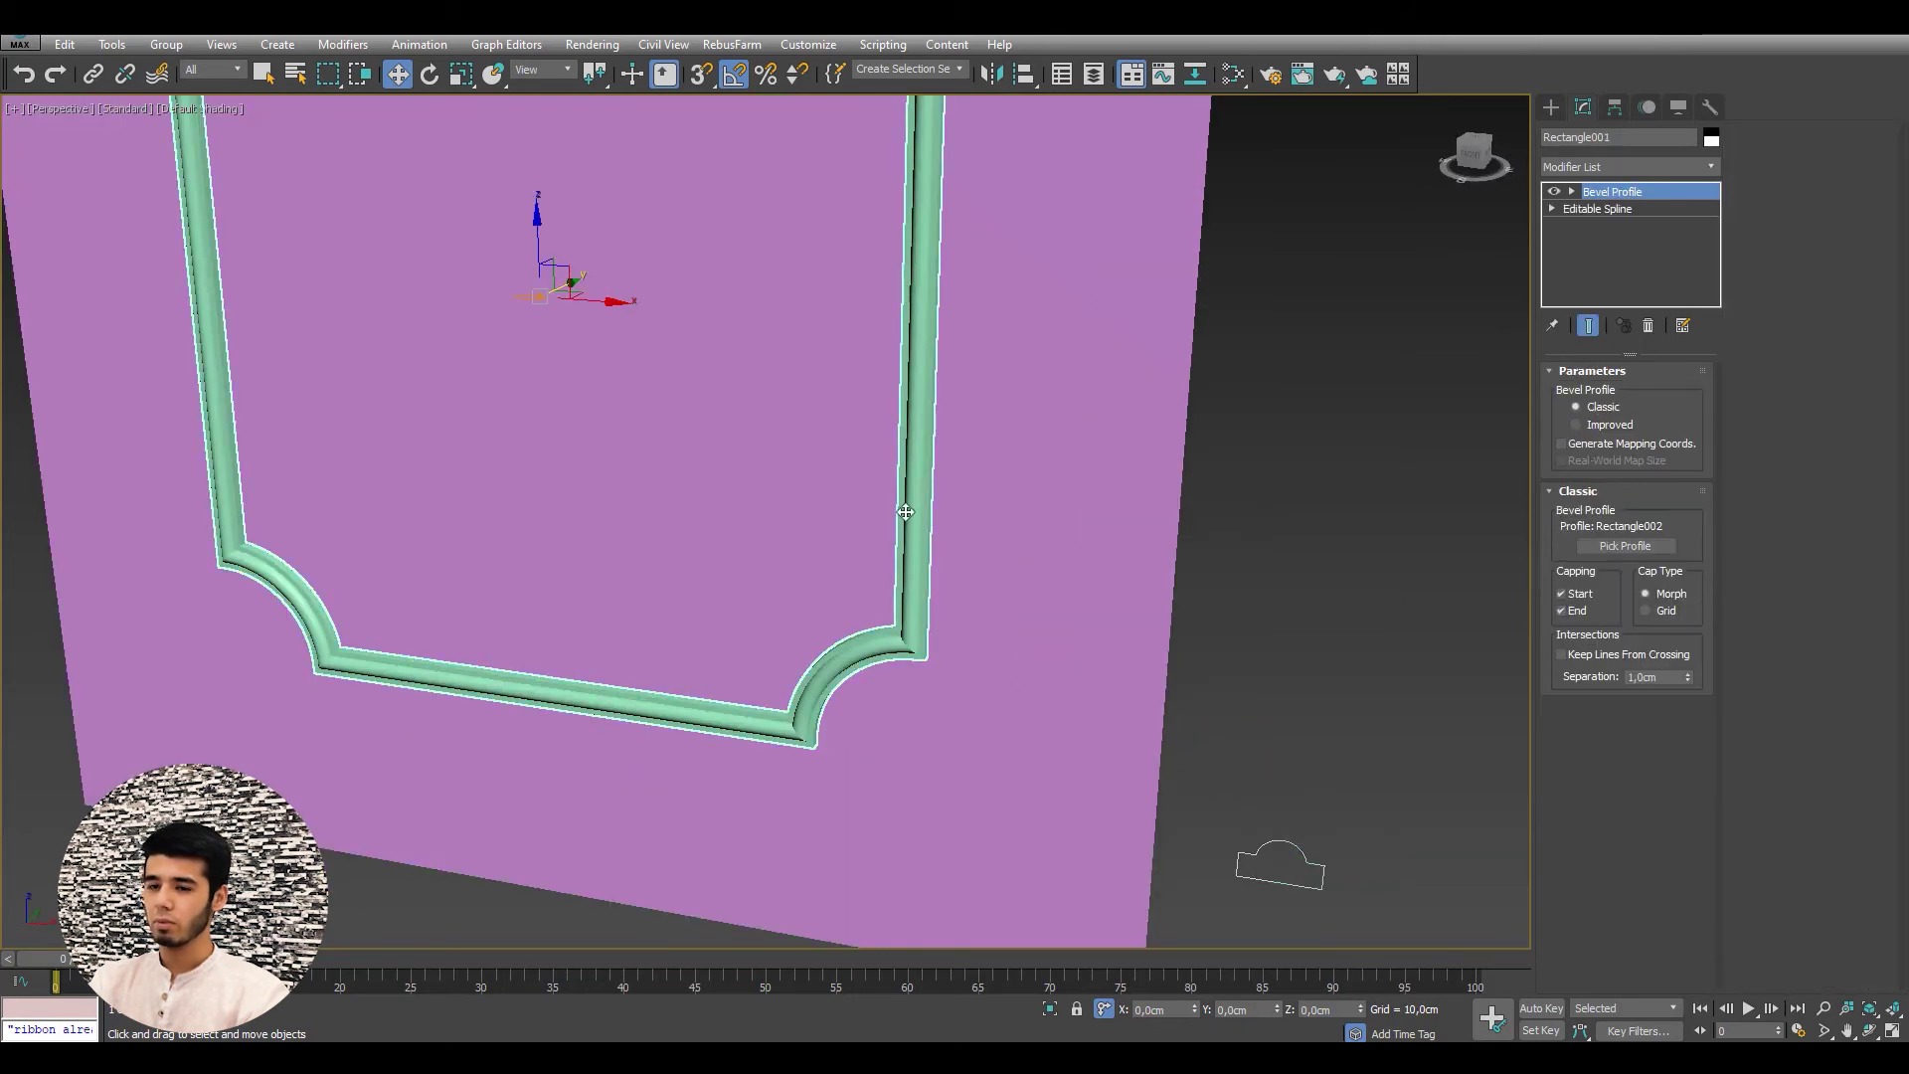
pyautogui.press('z')
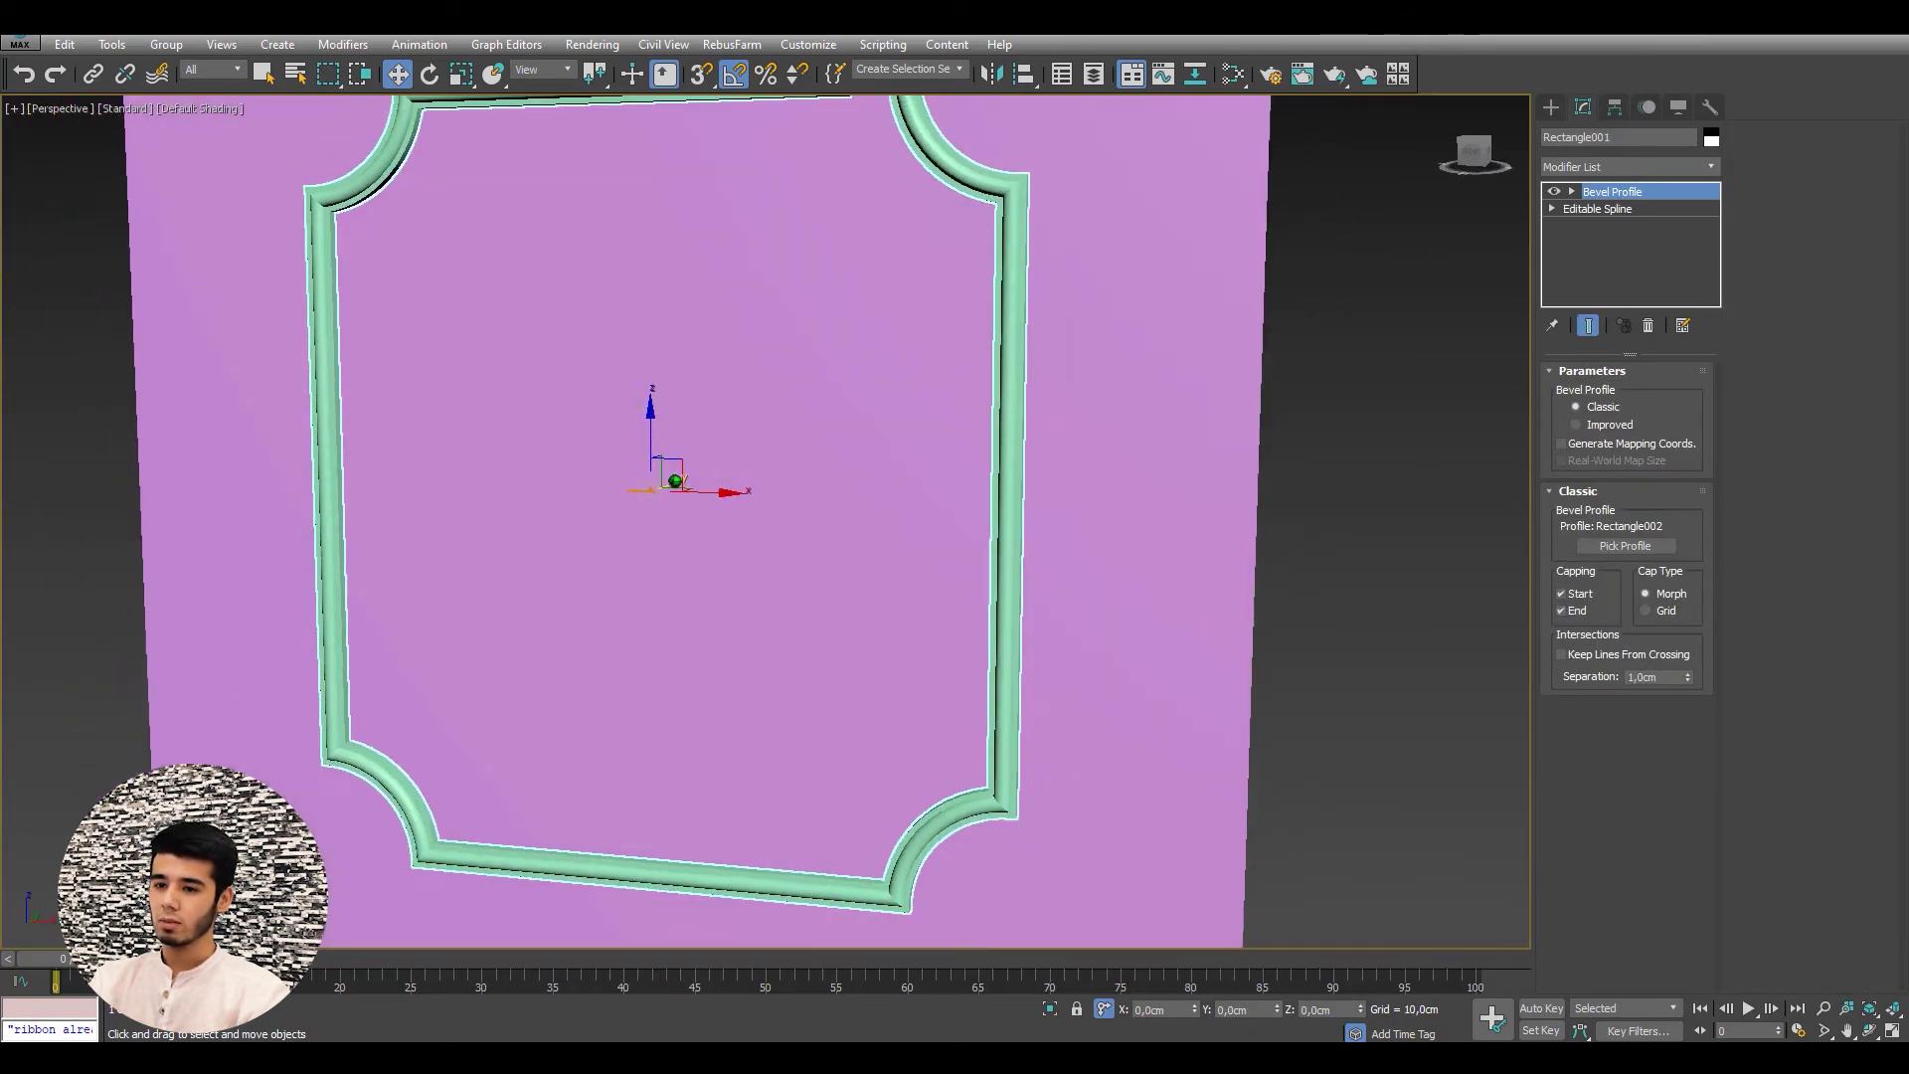
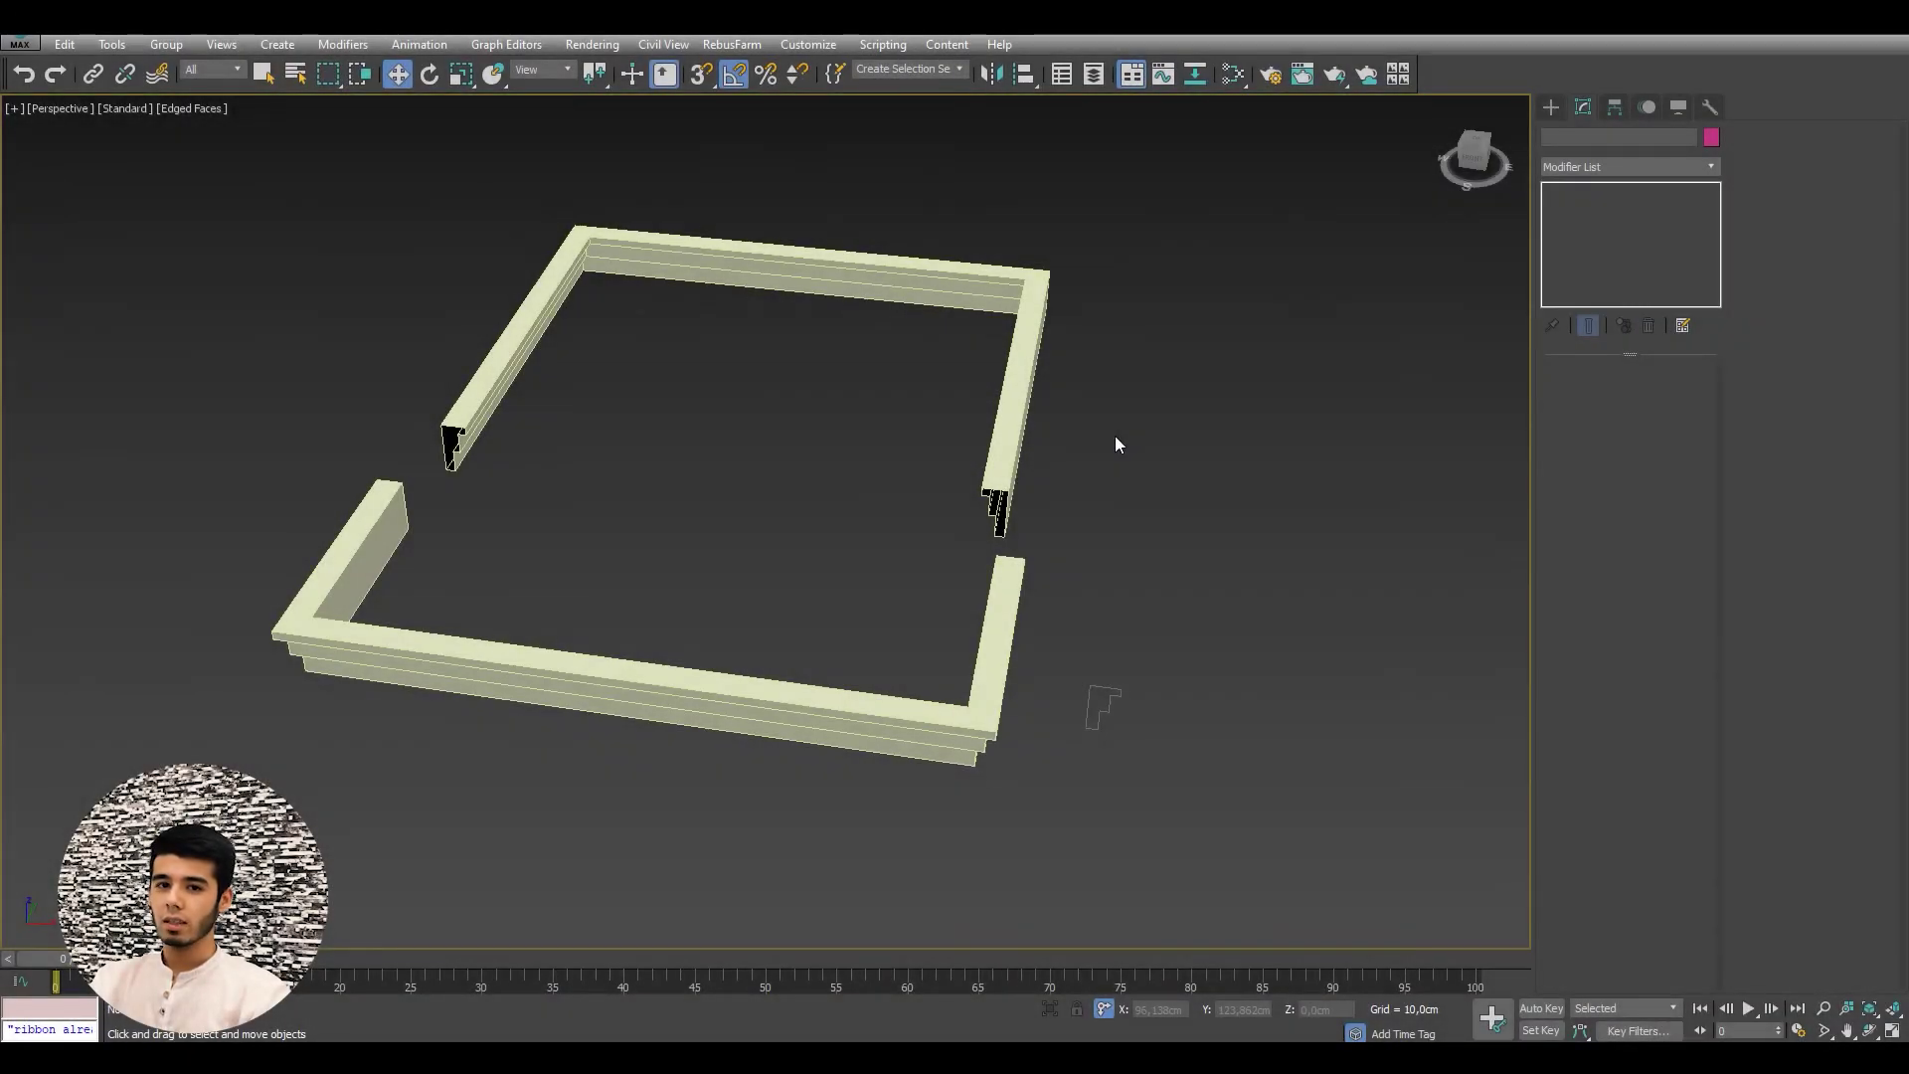
# - Hide the frame's Bevel Profile to inspect the bare open spline, then turn it back on
pyautogui.keyDown('alt'); pyautogui.moveTo(956, 463); pyautogui.dragTo(961, 439, button='middle'); pyautogui.keyUp('alt')
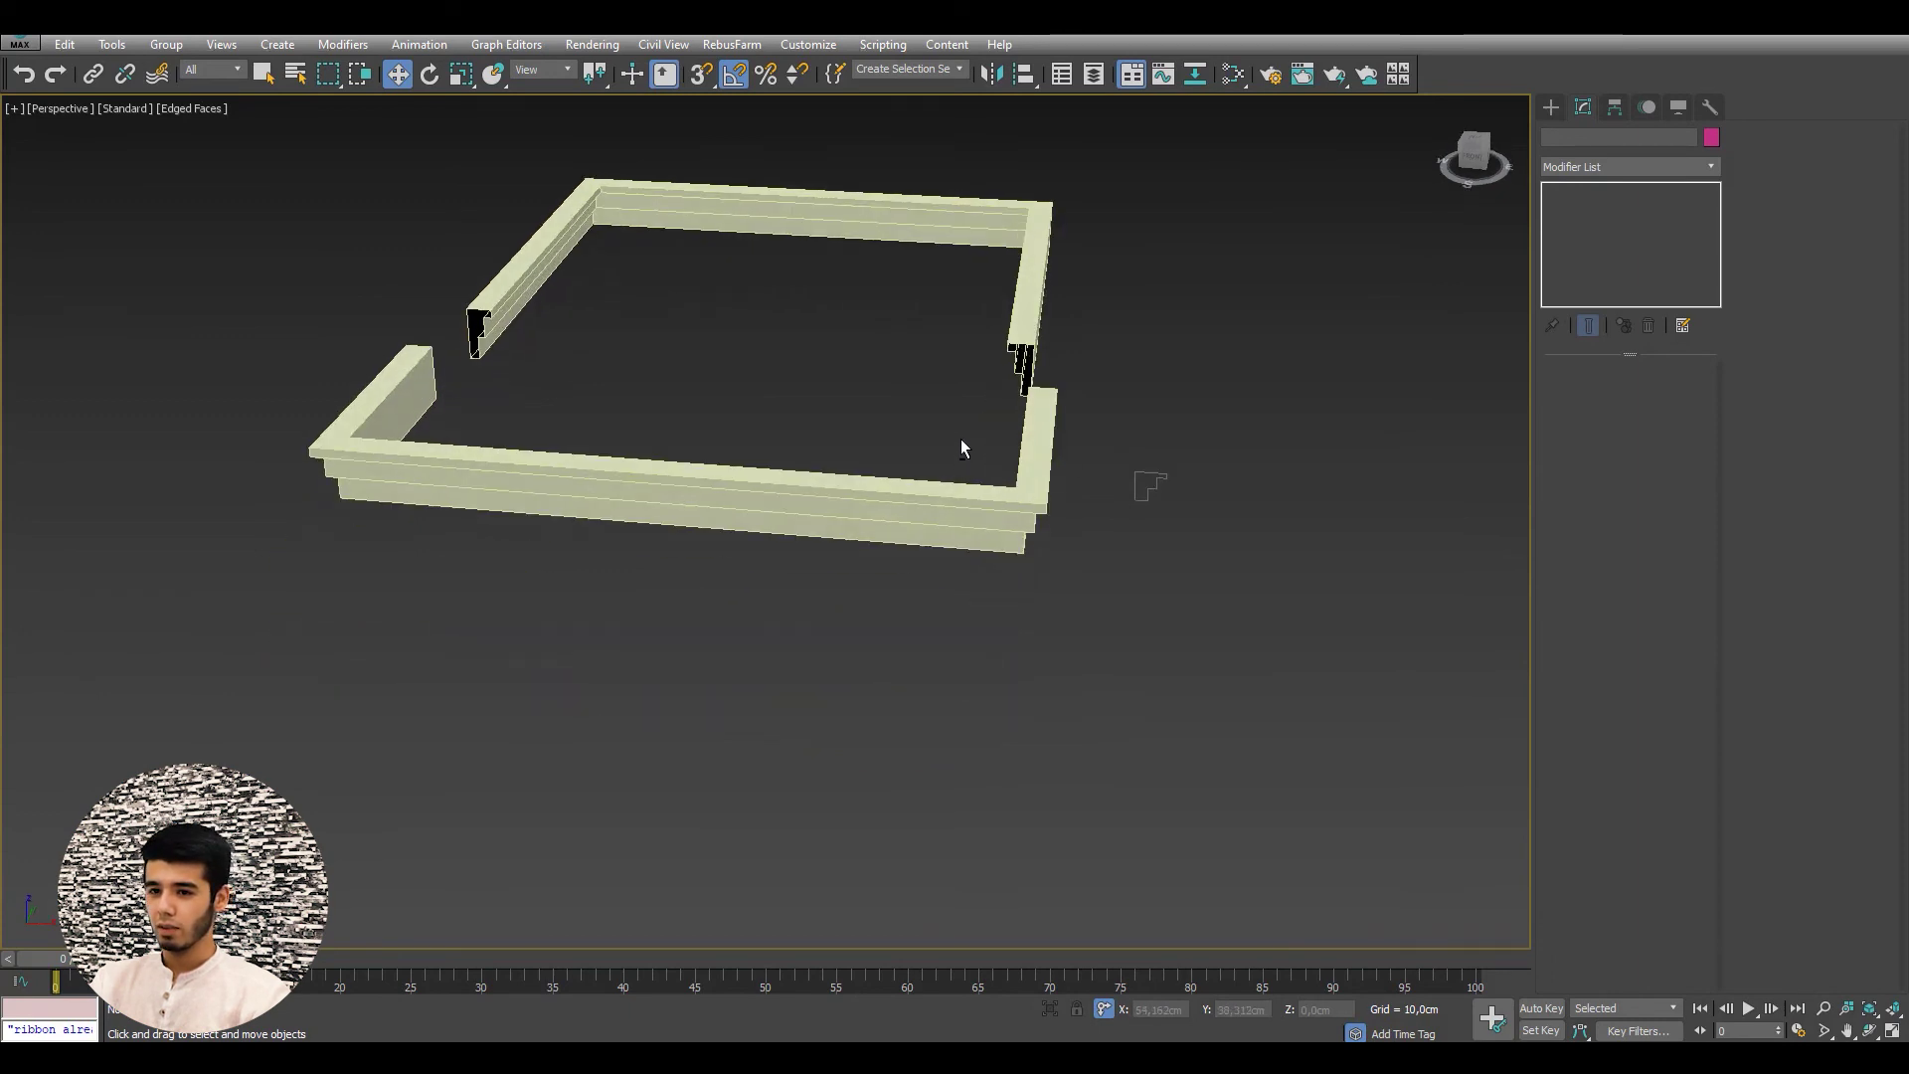
pyautogui.click(1030, 367)
pyautogui.click(1030, 367)
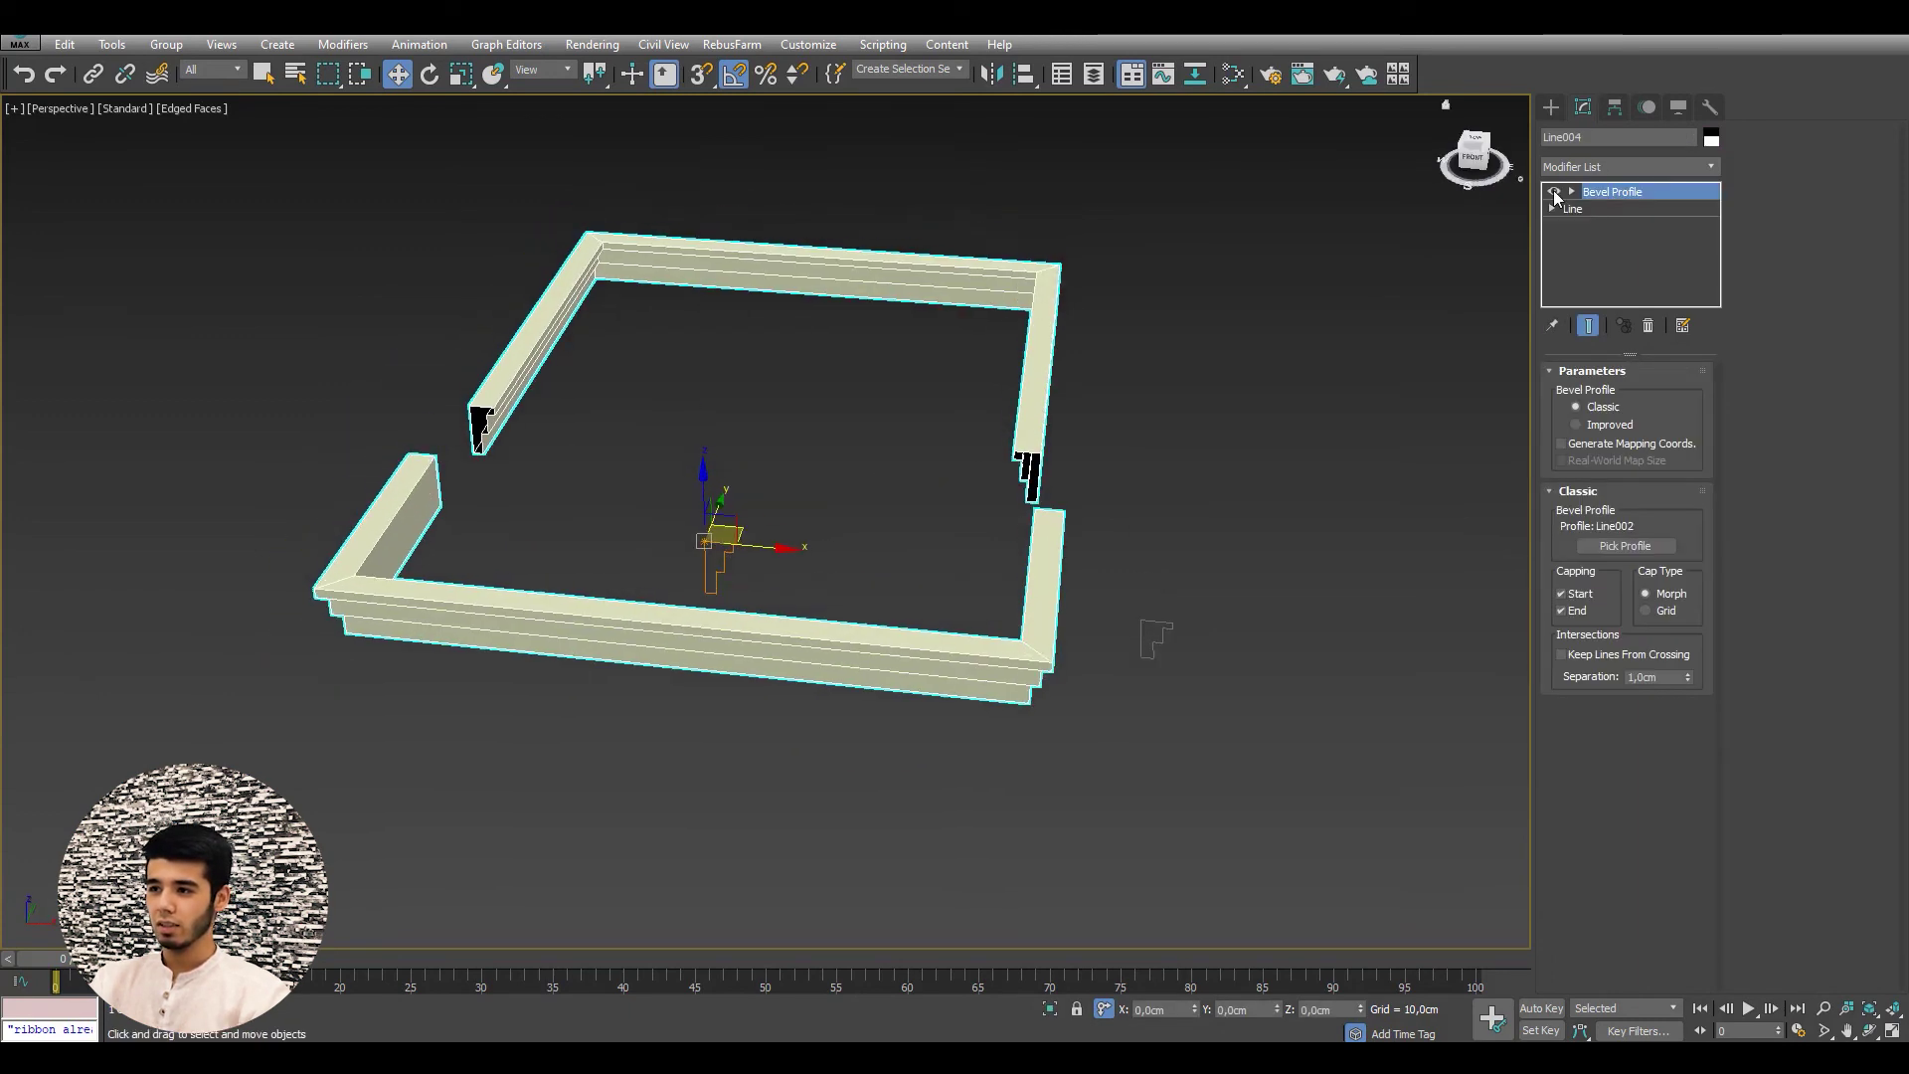
pyautogui.click(1553, 191)
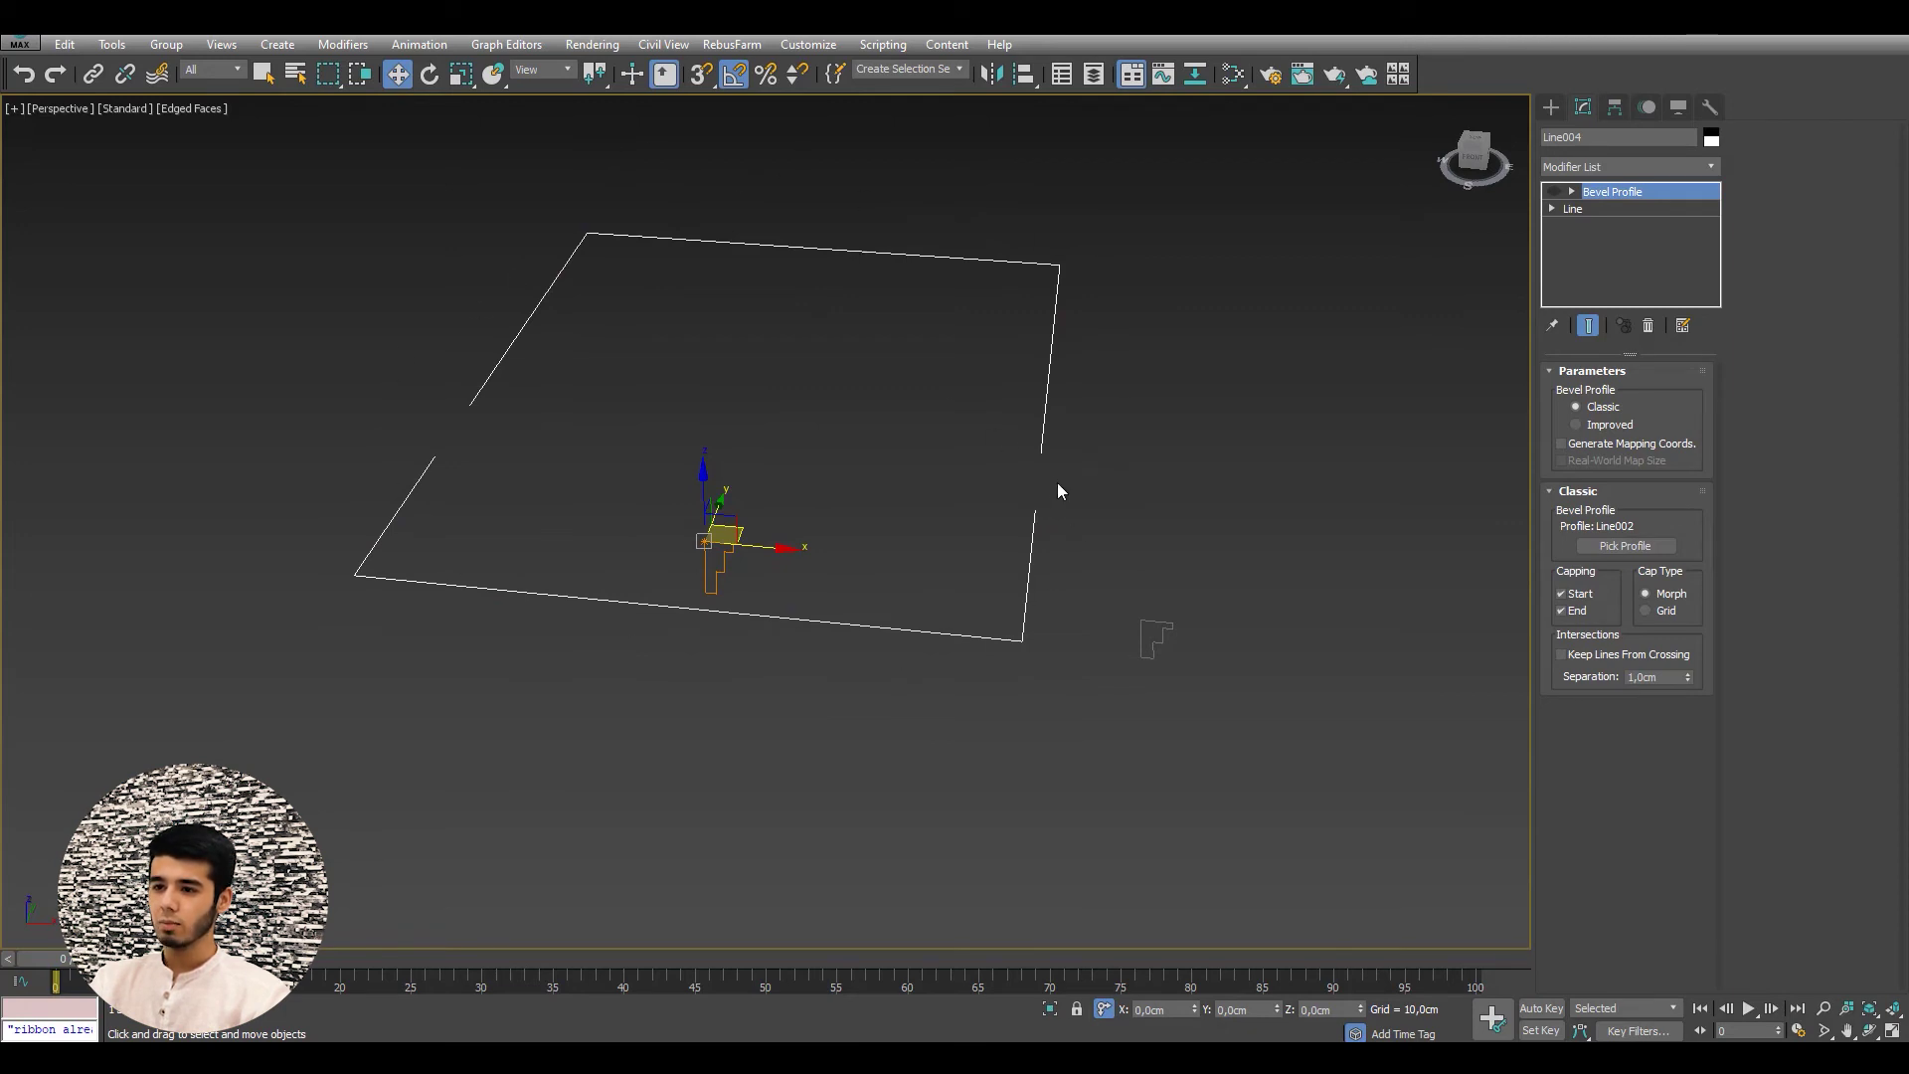
pyautogui.moveTo(641, 421)
pyautogui.keyDown('alt'); pyautogui.mouseDown(button='middle')
pyautogui.moveTo(767, 481)
pyautogui.moveTo(1468, 286)
pyautogui.mouseUp(button='middle'); pyautogui.keyUp('alt')
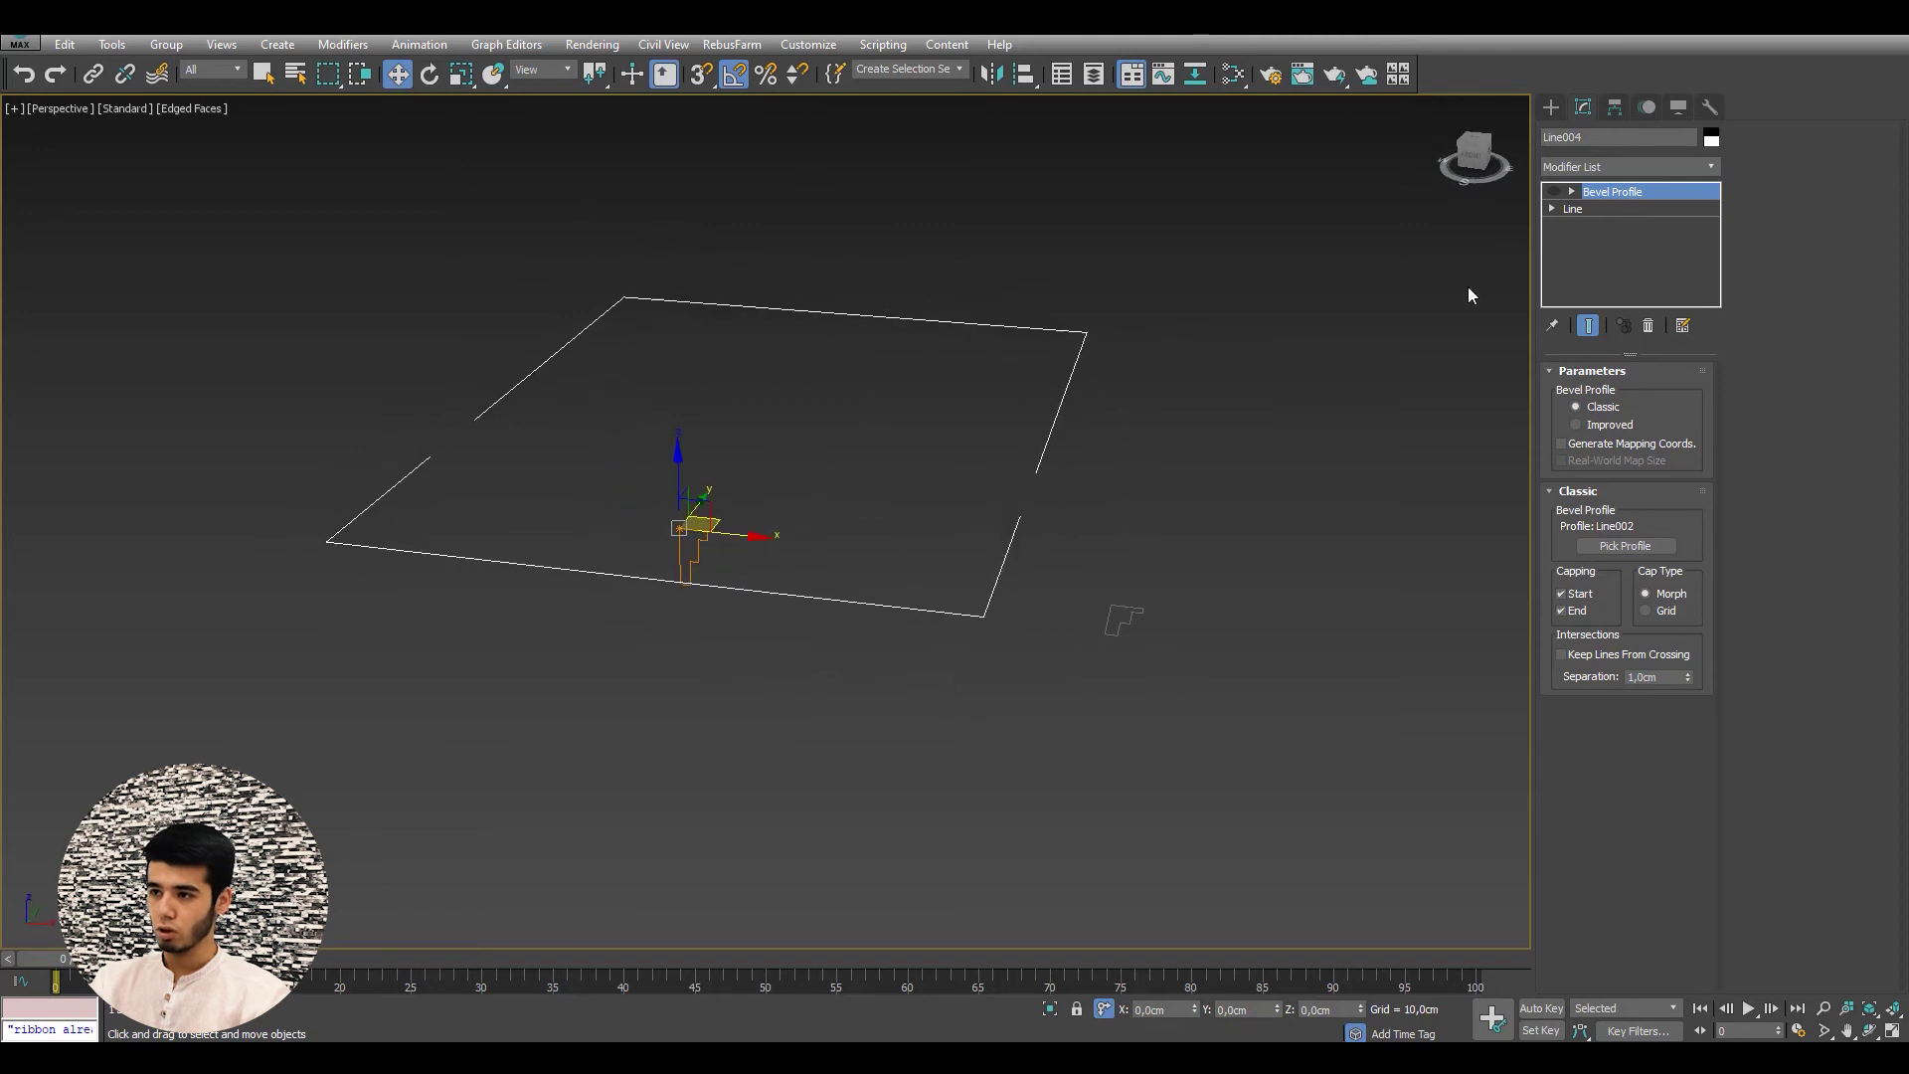
pyautogui.click(1554, 192)
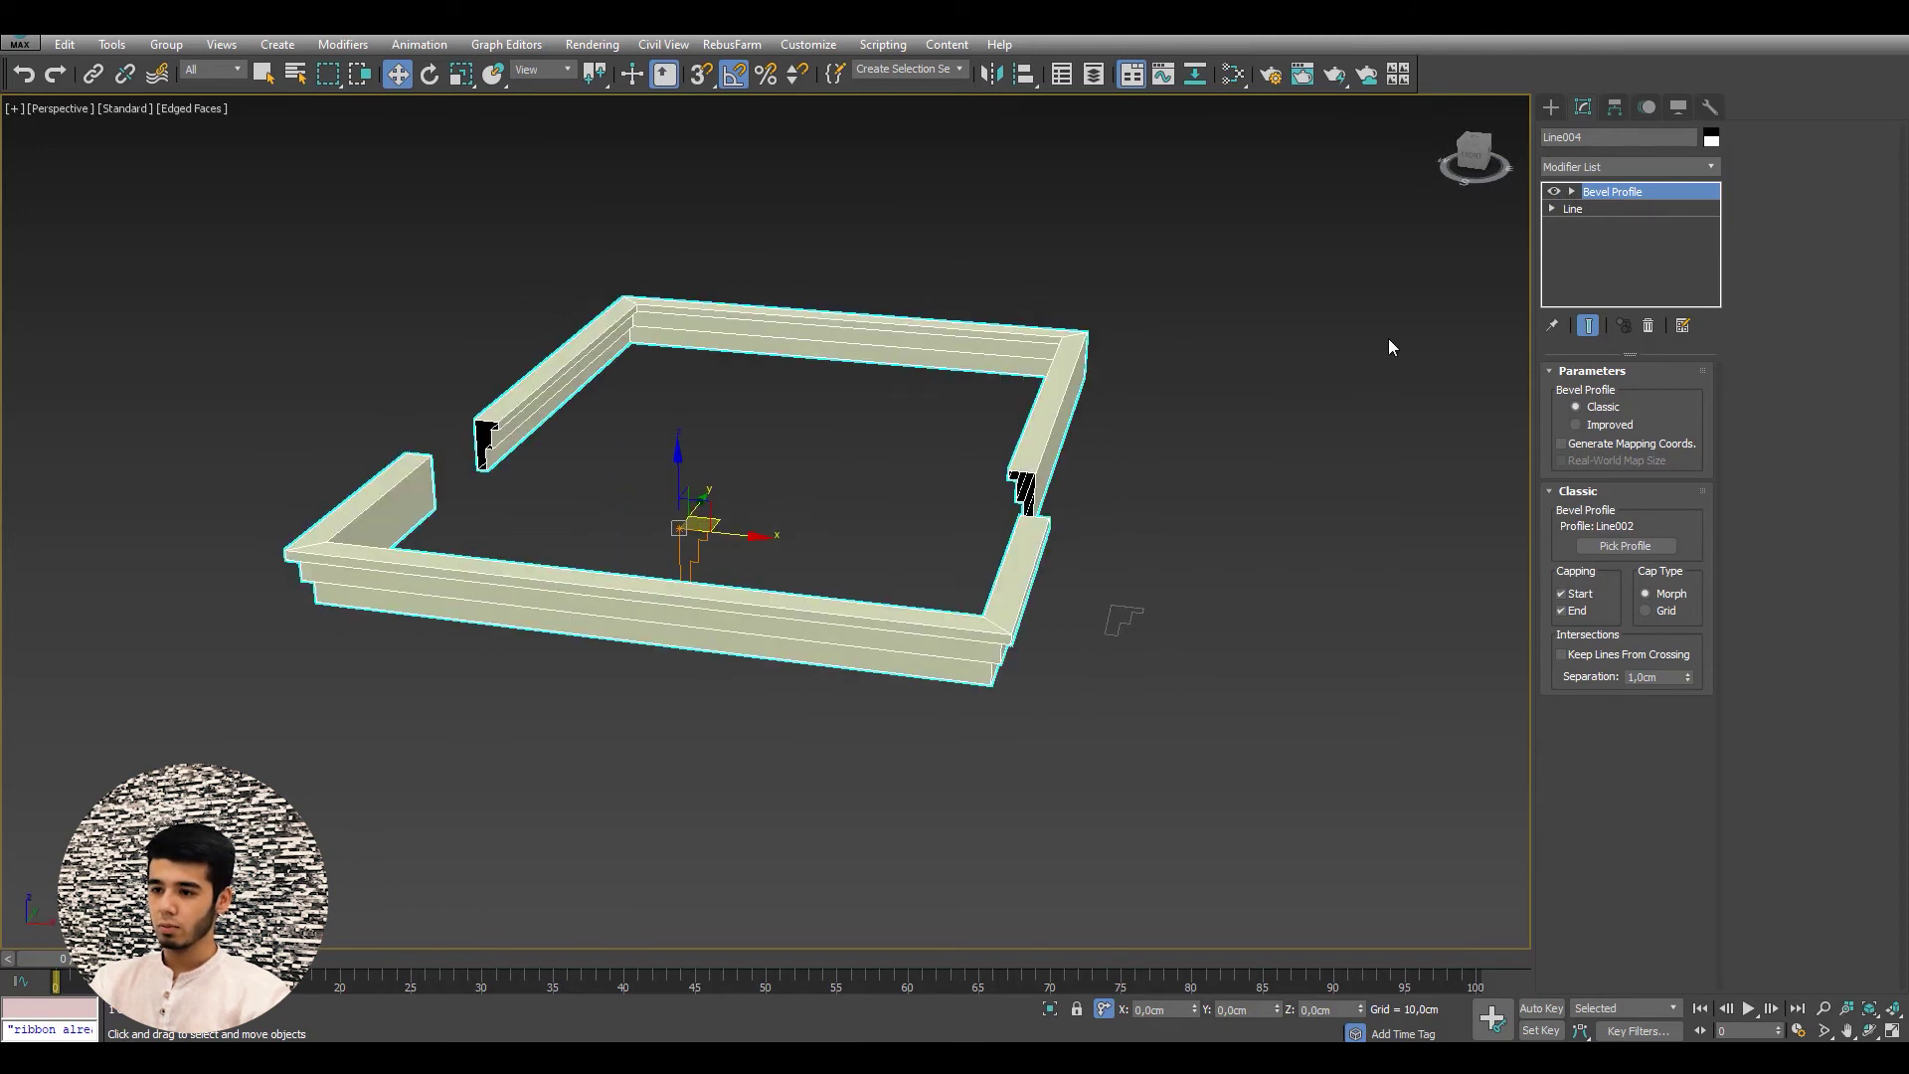
# - Select the L-shaped profile Line002, then reselect the moulding frame Line004
pyautogui.click(1118, 625)
pyautogui.scroll(3, 1065, 573)
pyautogui.scroll(-1, 1034, 527)
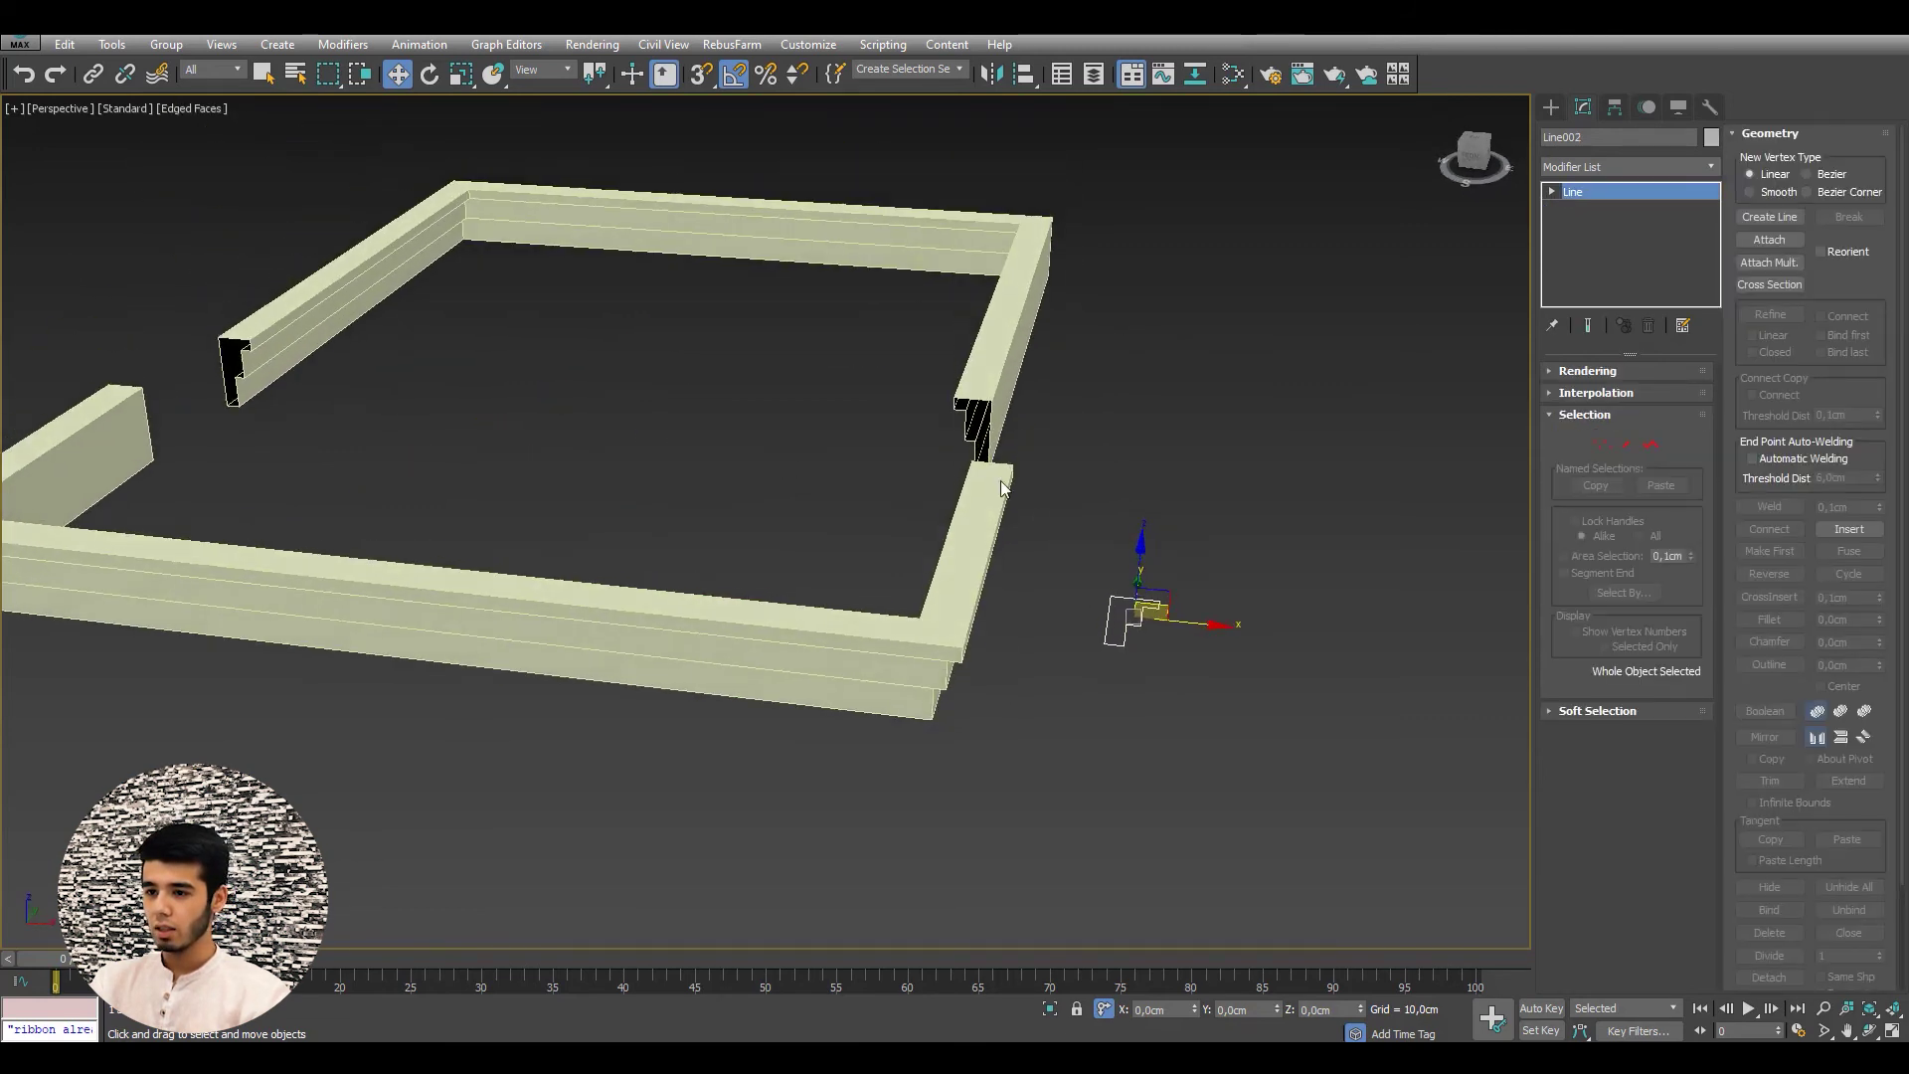
pyautogui.scroll(-2, 1119, 479)
pyautogui.moveTo(1120, 480)
pyautogui.keyDown('alt'); pyautogui.mouseDown(button='middle')
pyautogui.moveTo(1149, 485)
pyautogui.moveTo(1134, 507)
pyautogui.mouseUp(button='middle'); pyautogui.keyUp('alt')
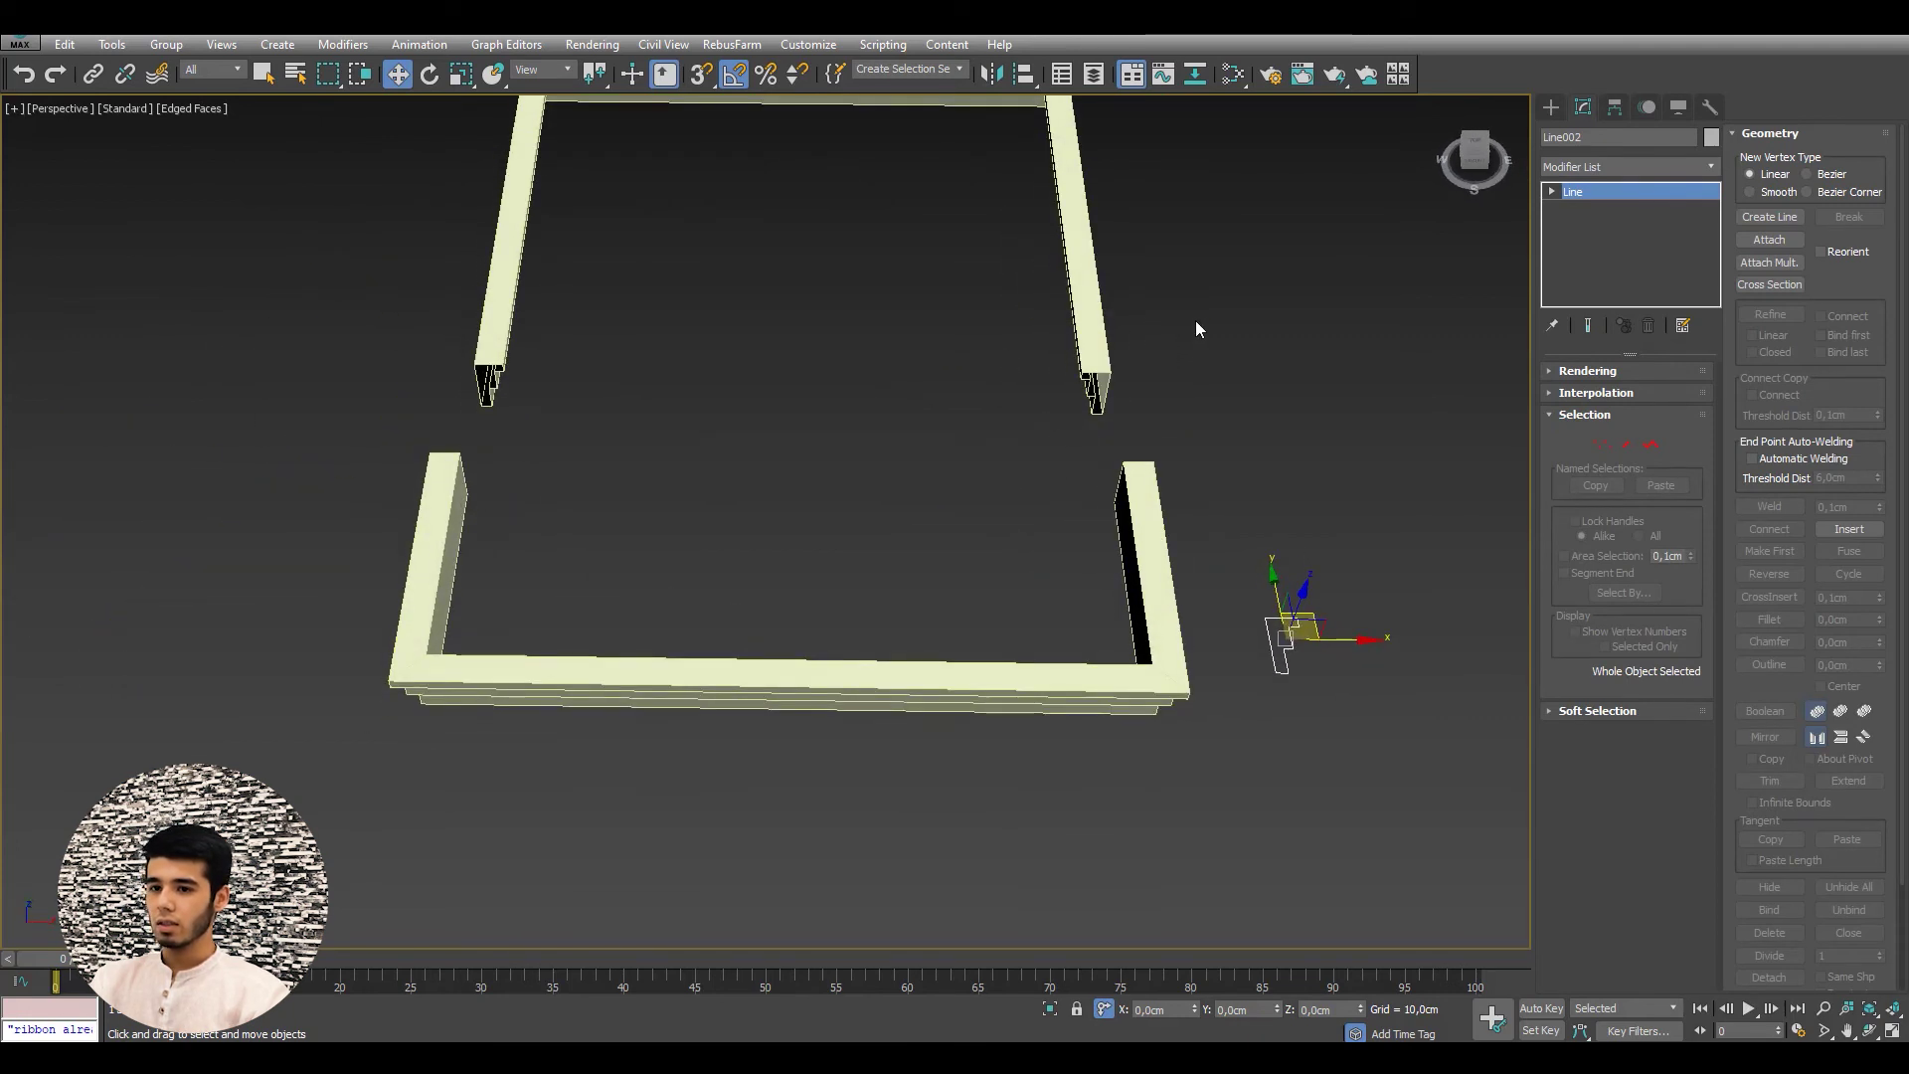
pyautogui.moveTo(1070, 405); pyautogui.dragTo(1107, 446, button='middle')
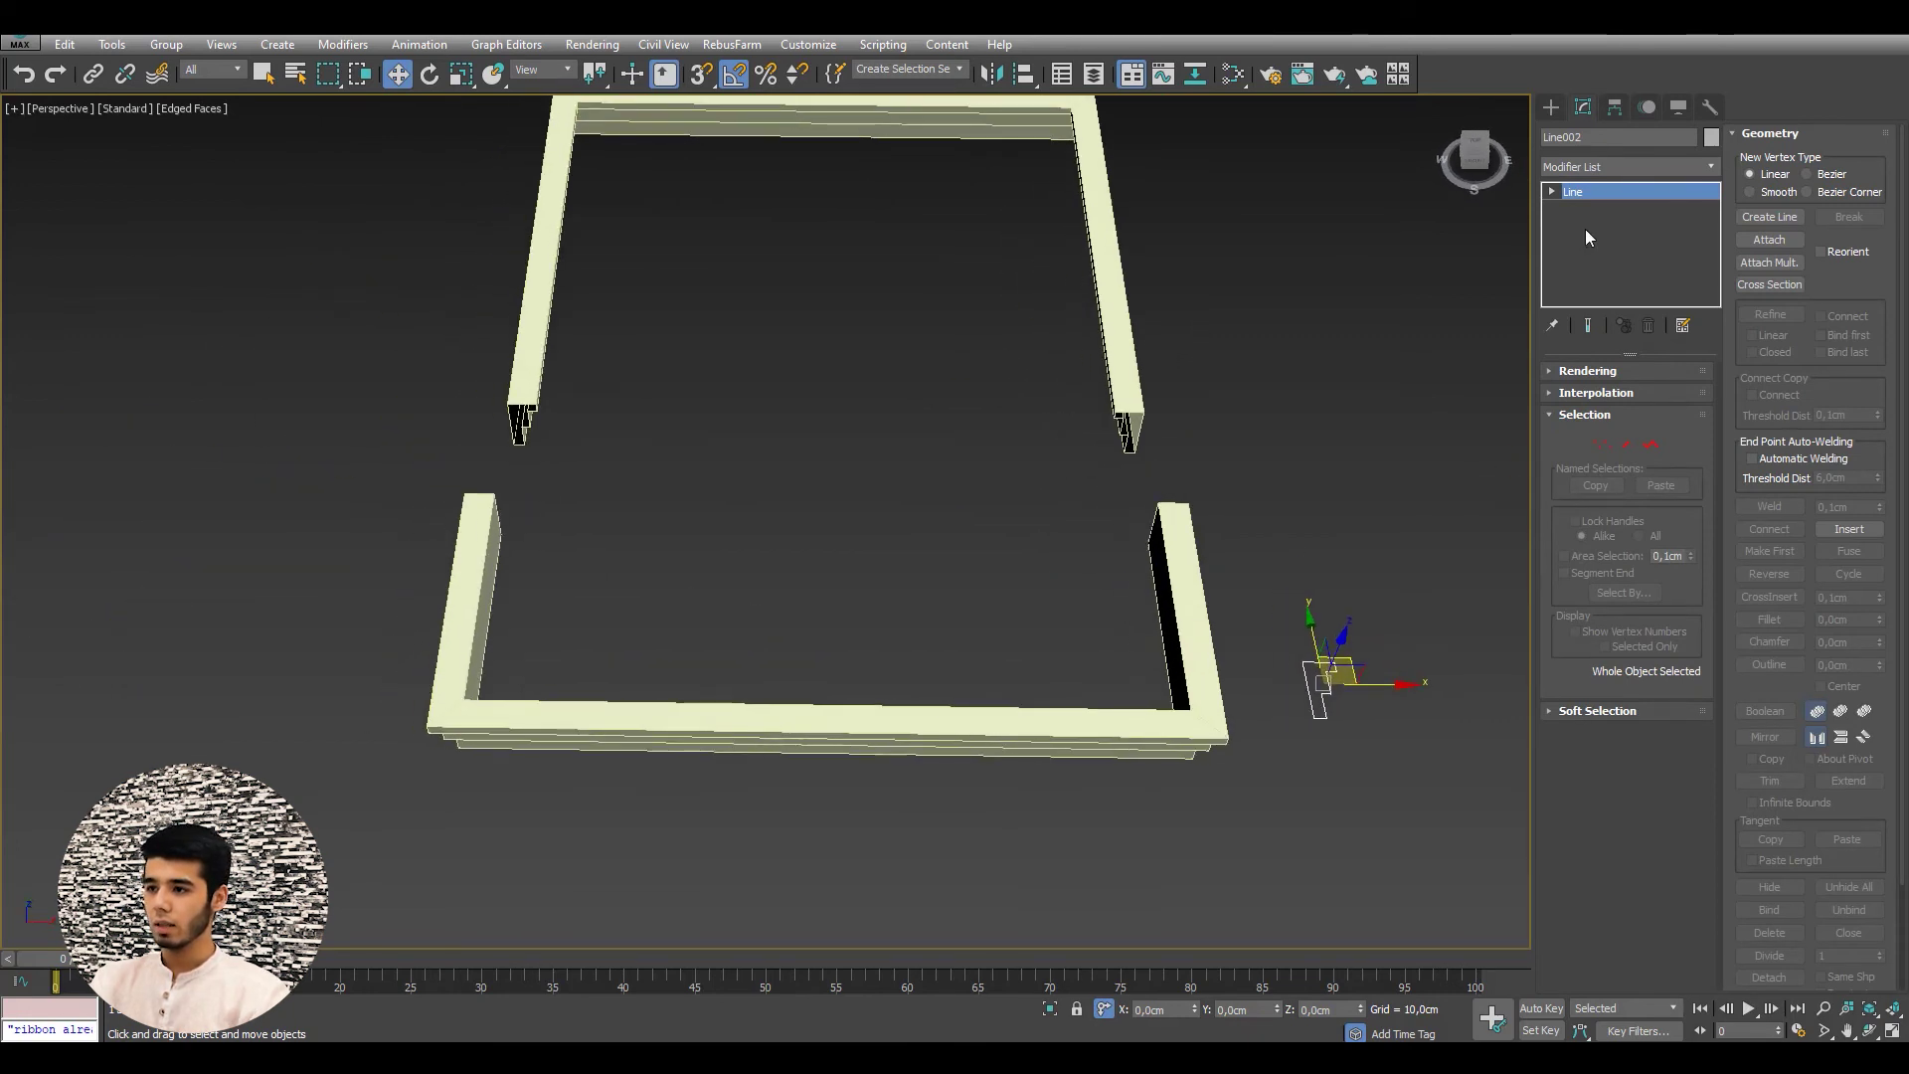
pyautogui.click(1112, 319)
# - Rotate the L-shaped profile about Z to flip the frame's moulding cross-section
pyautogui.click(1625, 189)
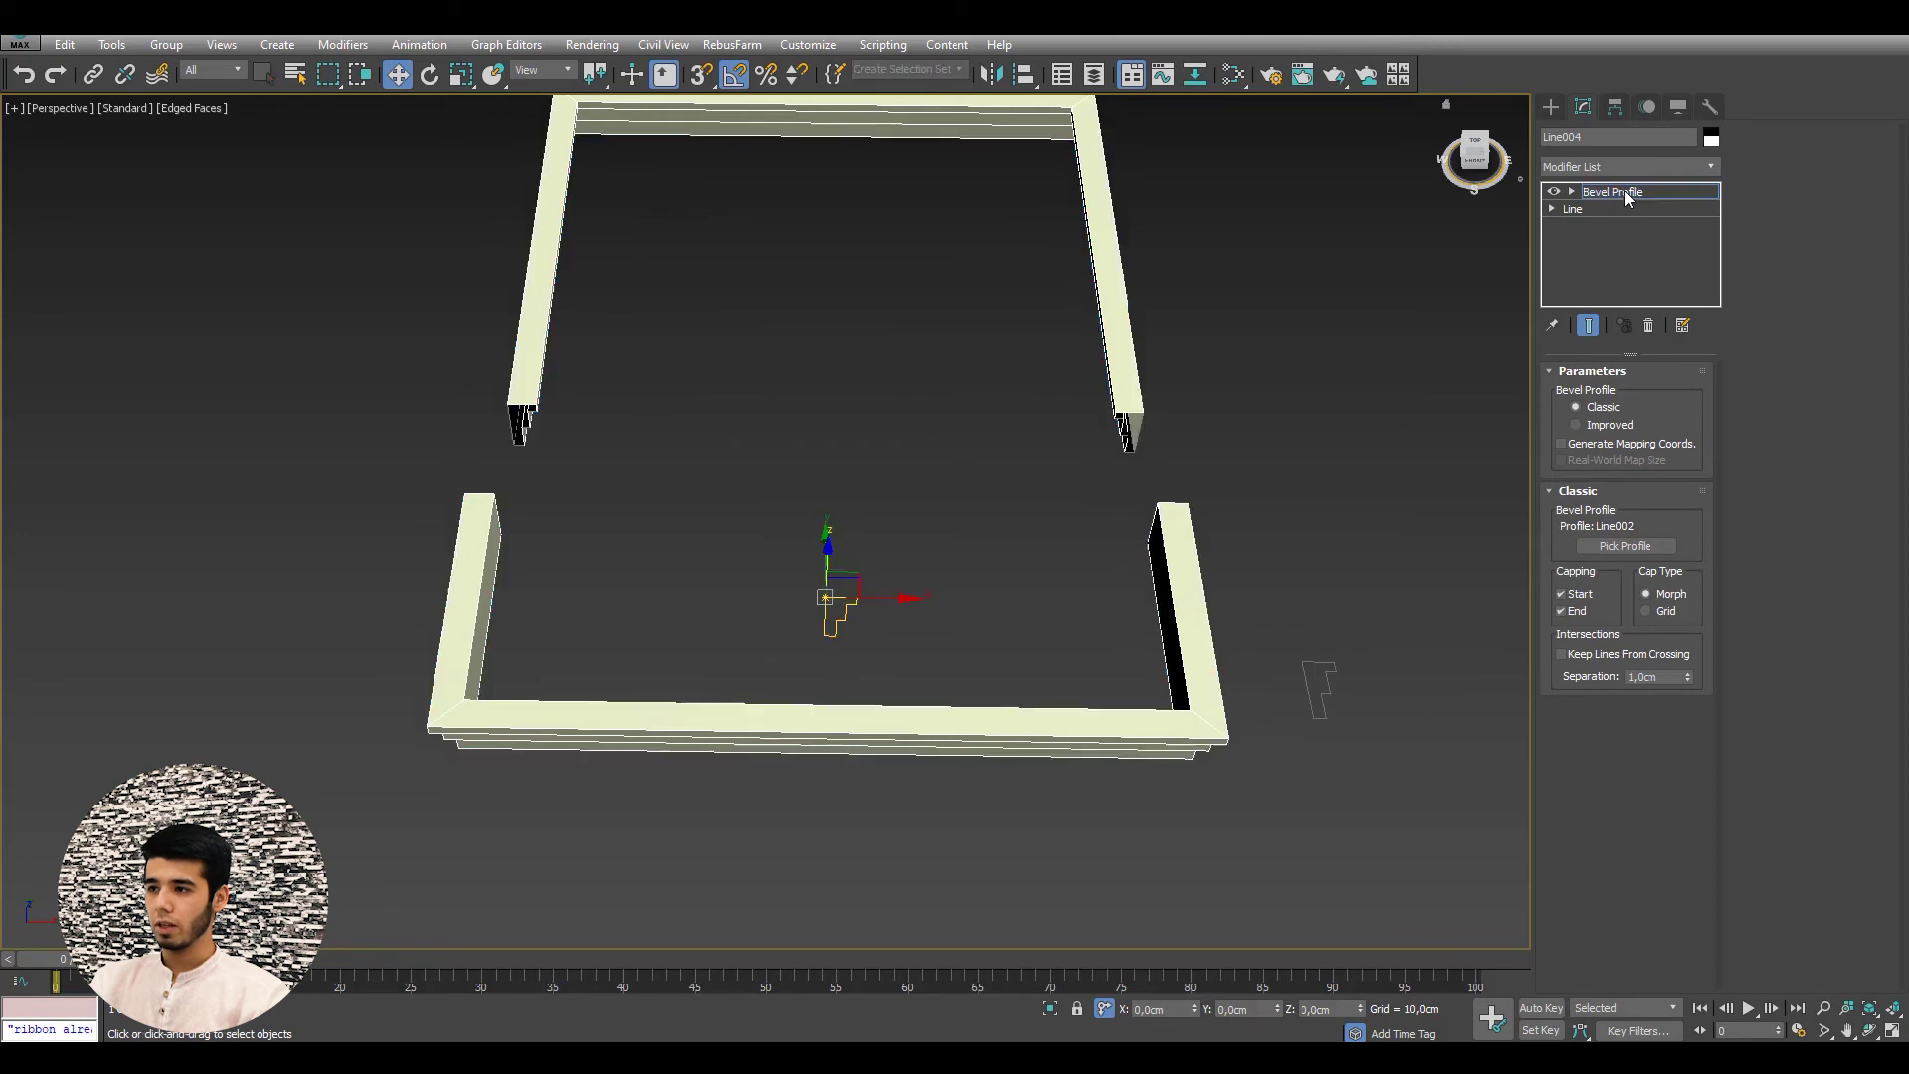
pyautogui.keyDown('alt'); pyautogui.moveTo(873, 492); pyautogui.dragTo(866, 594, button='middle'); pyautogui.keyUp('alt')
pyautogui.press('e')
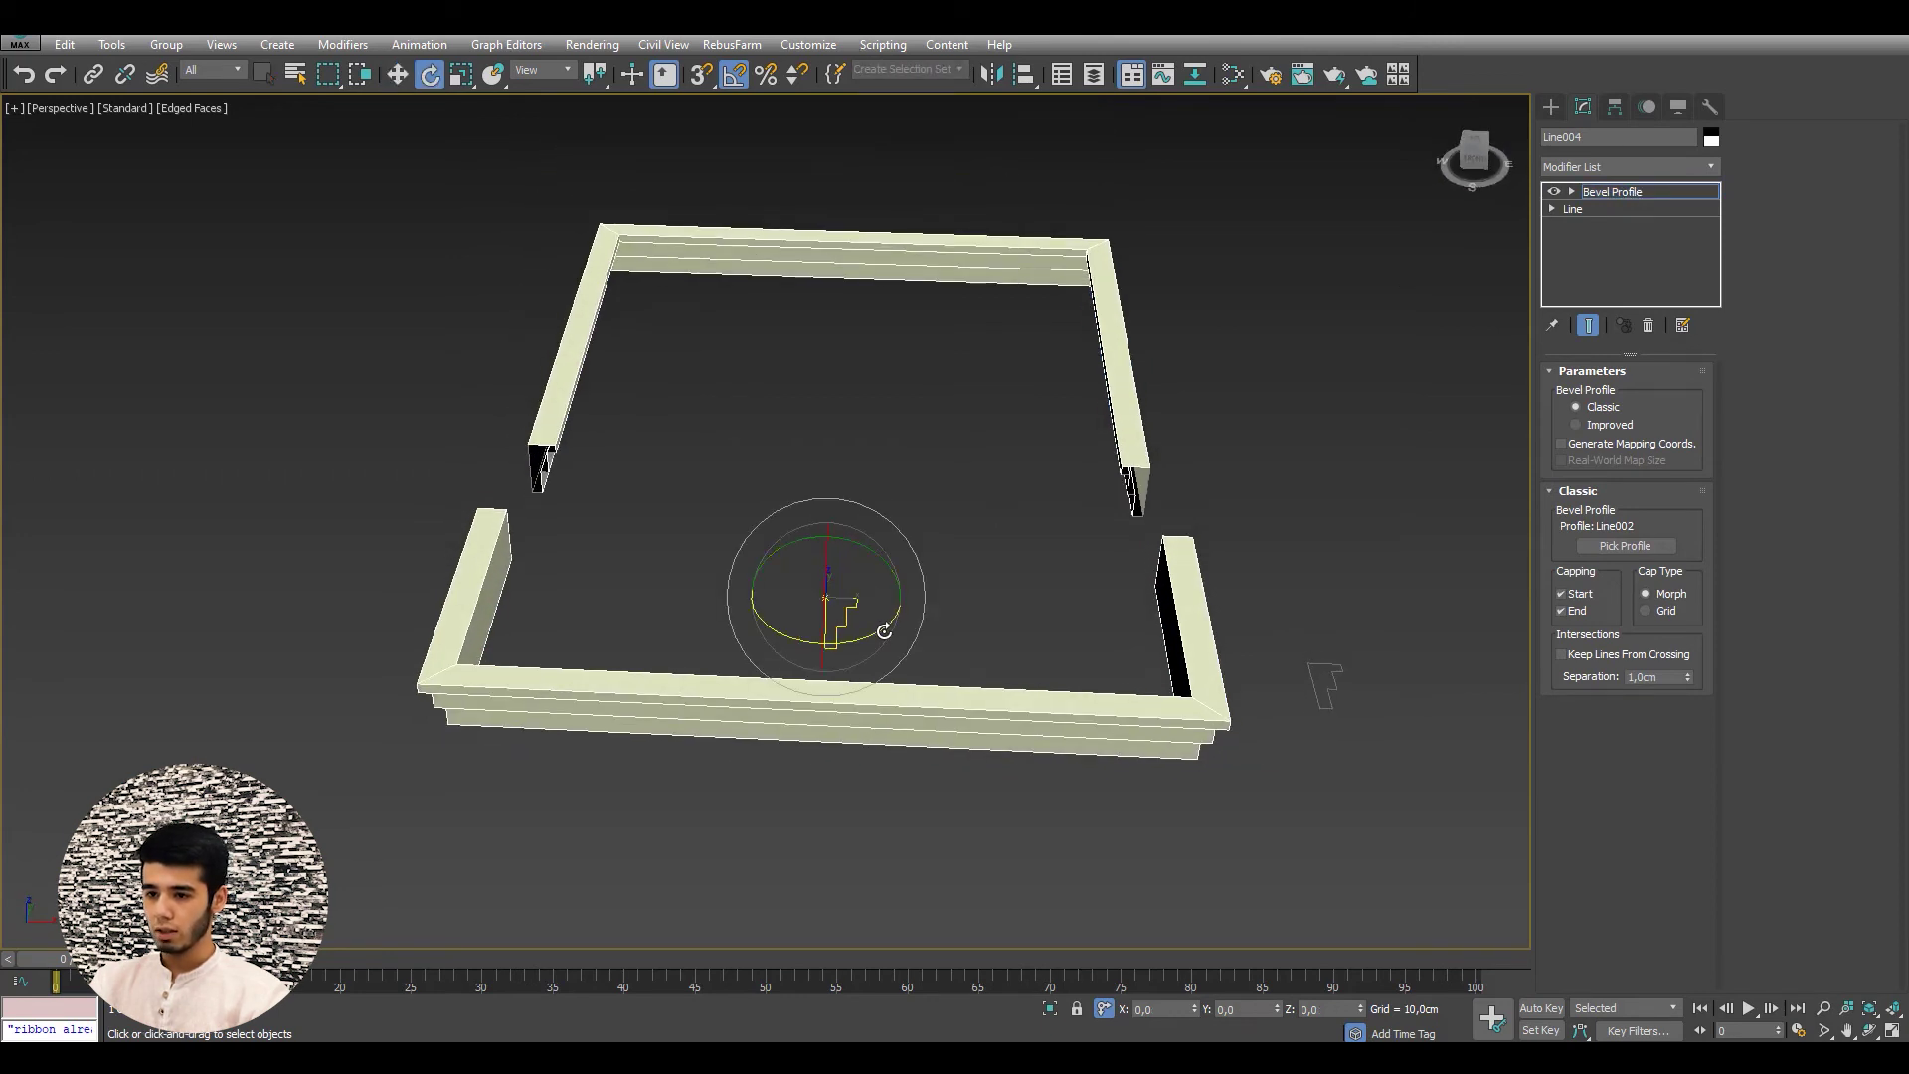
pyautogui.moveTo(884, 631)
pyautogui.mouseDown()
pyautogui.moveTo(839, 617)
pyautogui.moveTo(725, 640)
pyautogui.moveTo(638, 588)
pyautogui.mouseUp()
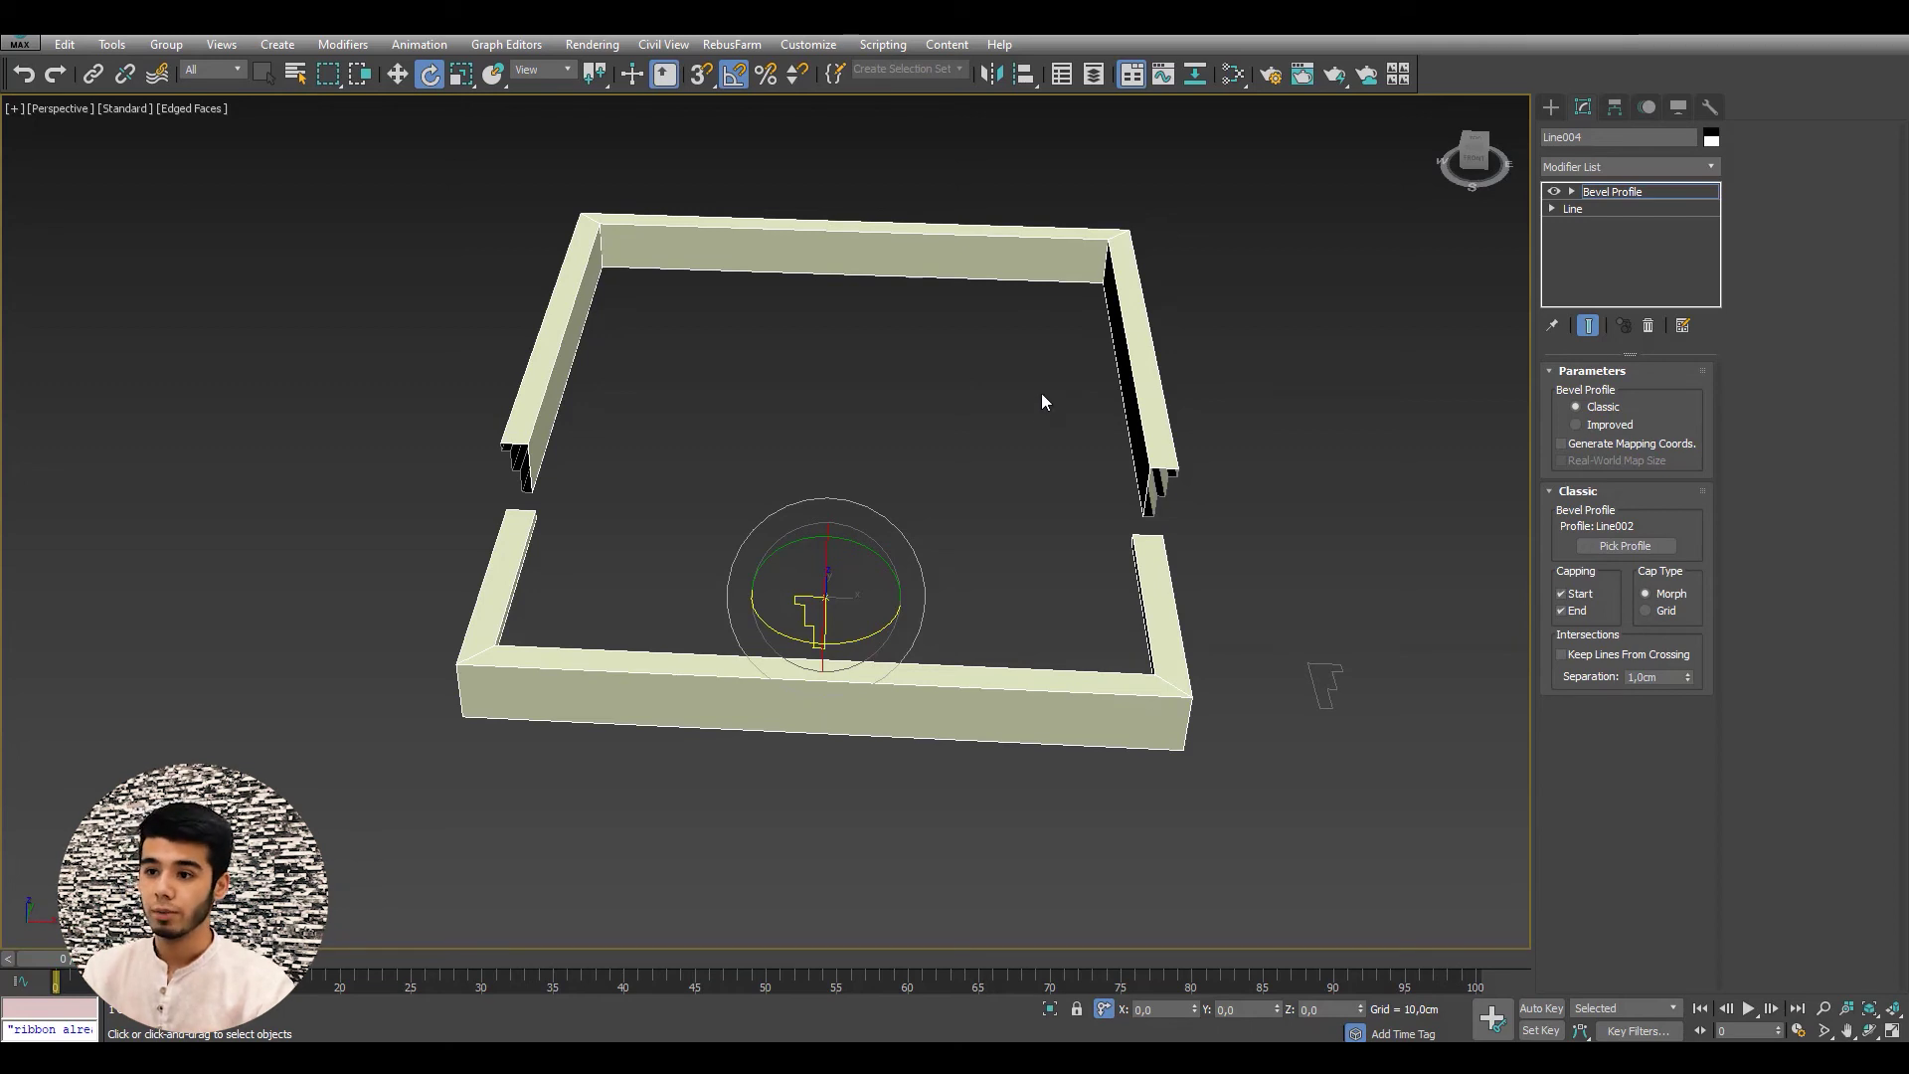
pyautogui.click(1631, 194)
# - In Top view with grid snapping, draw a three-sided open line right of the first frame
pyautogui.press('t')
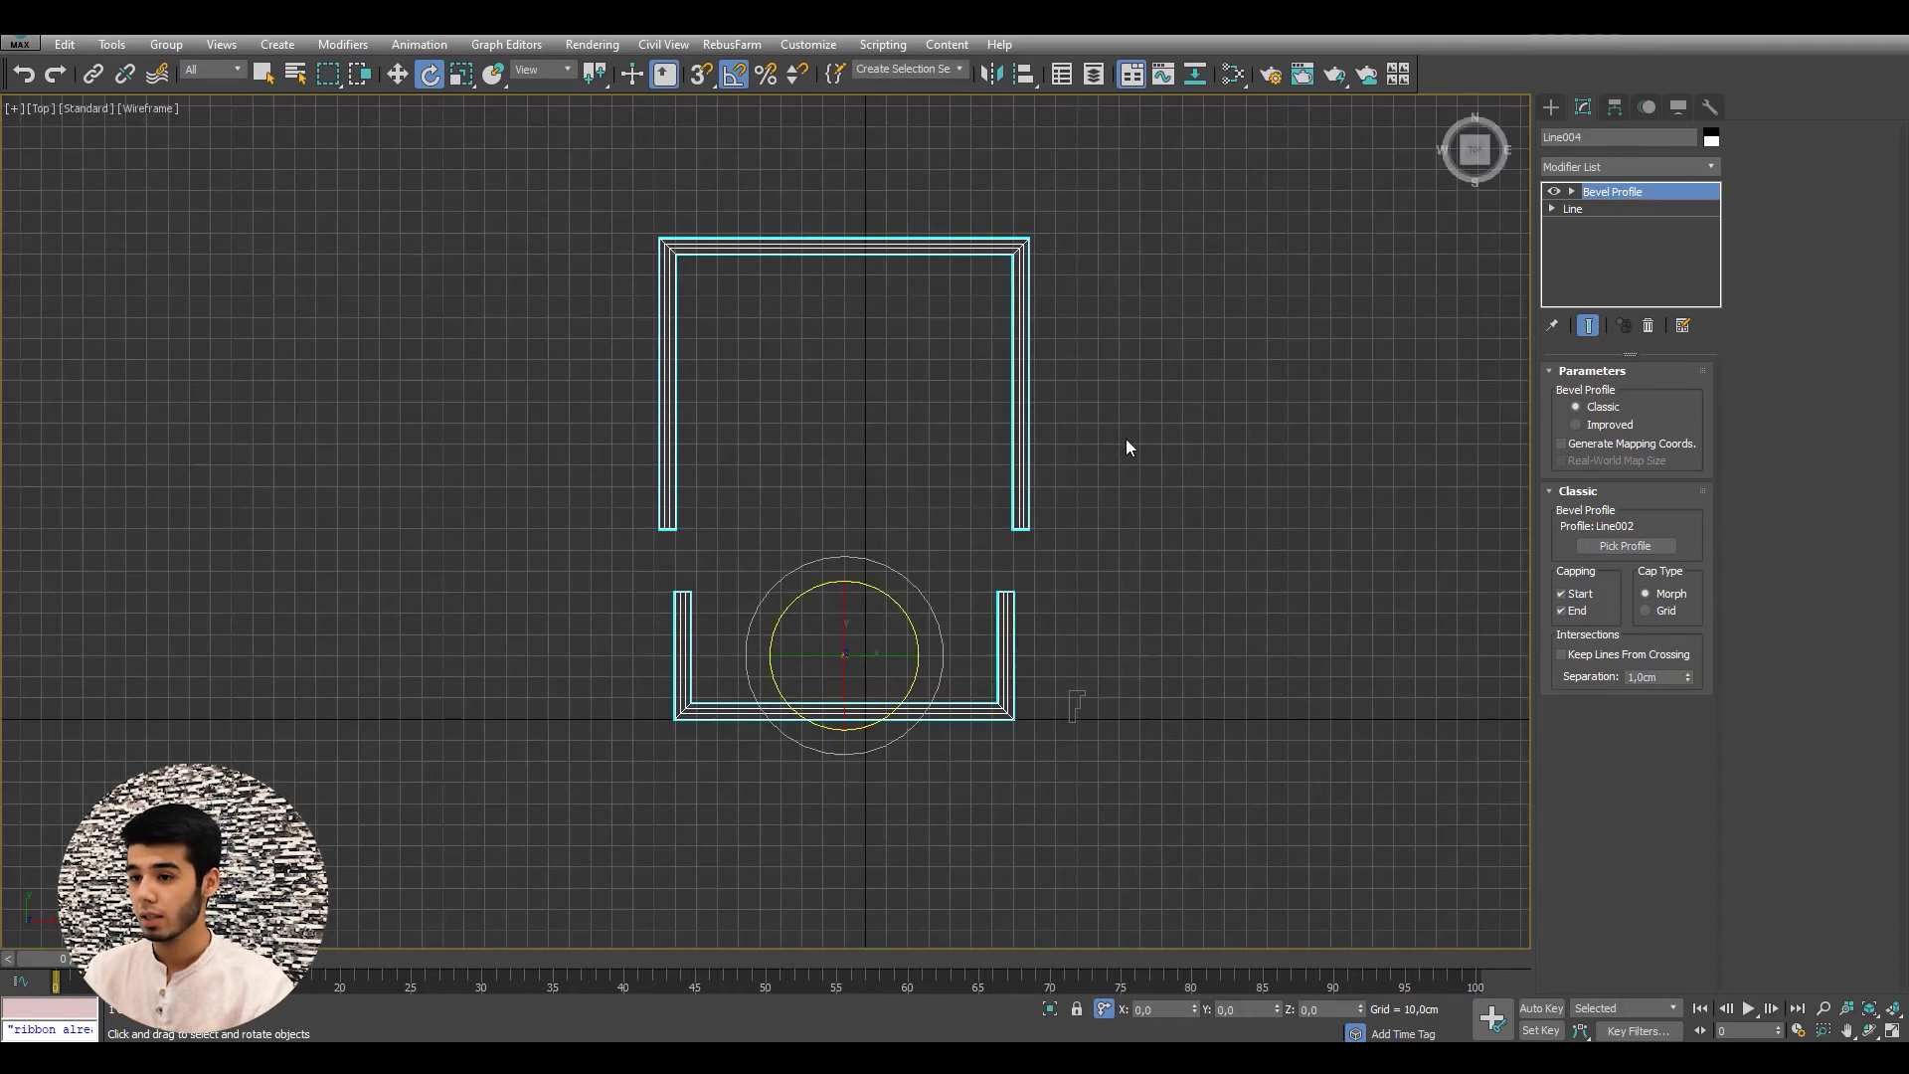
pyautogui.moveTo(1213, 471); pyautogui.dragTo(1146, 427, button='middle')
pyautogui.click(1146, 428)
pyautogui.click(1551, 107)
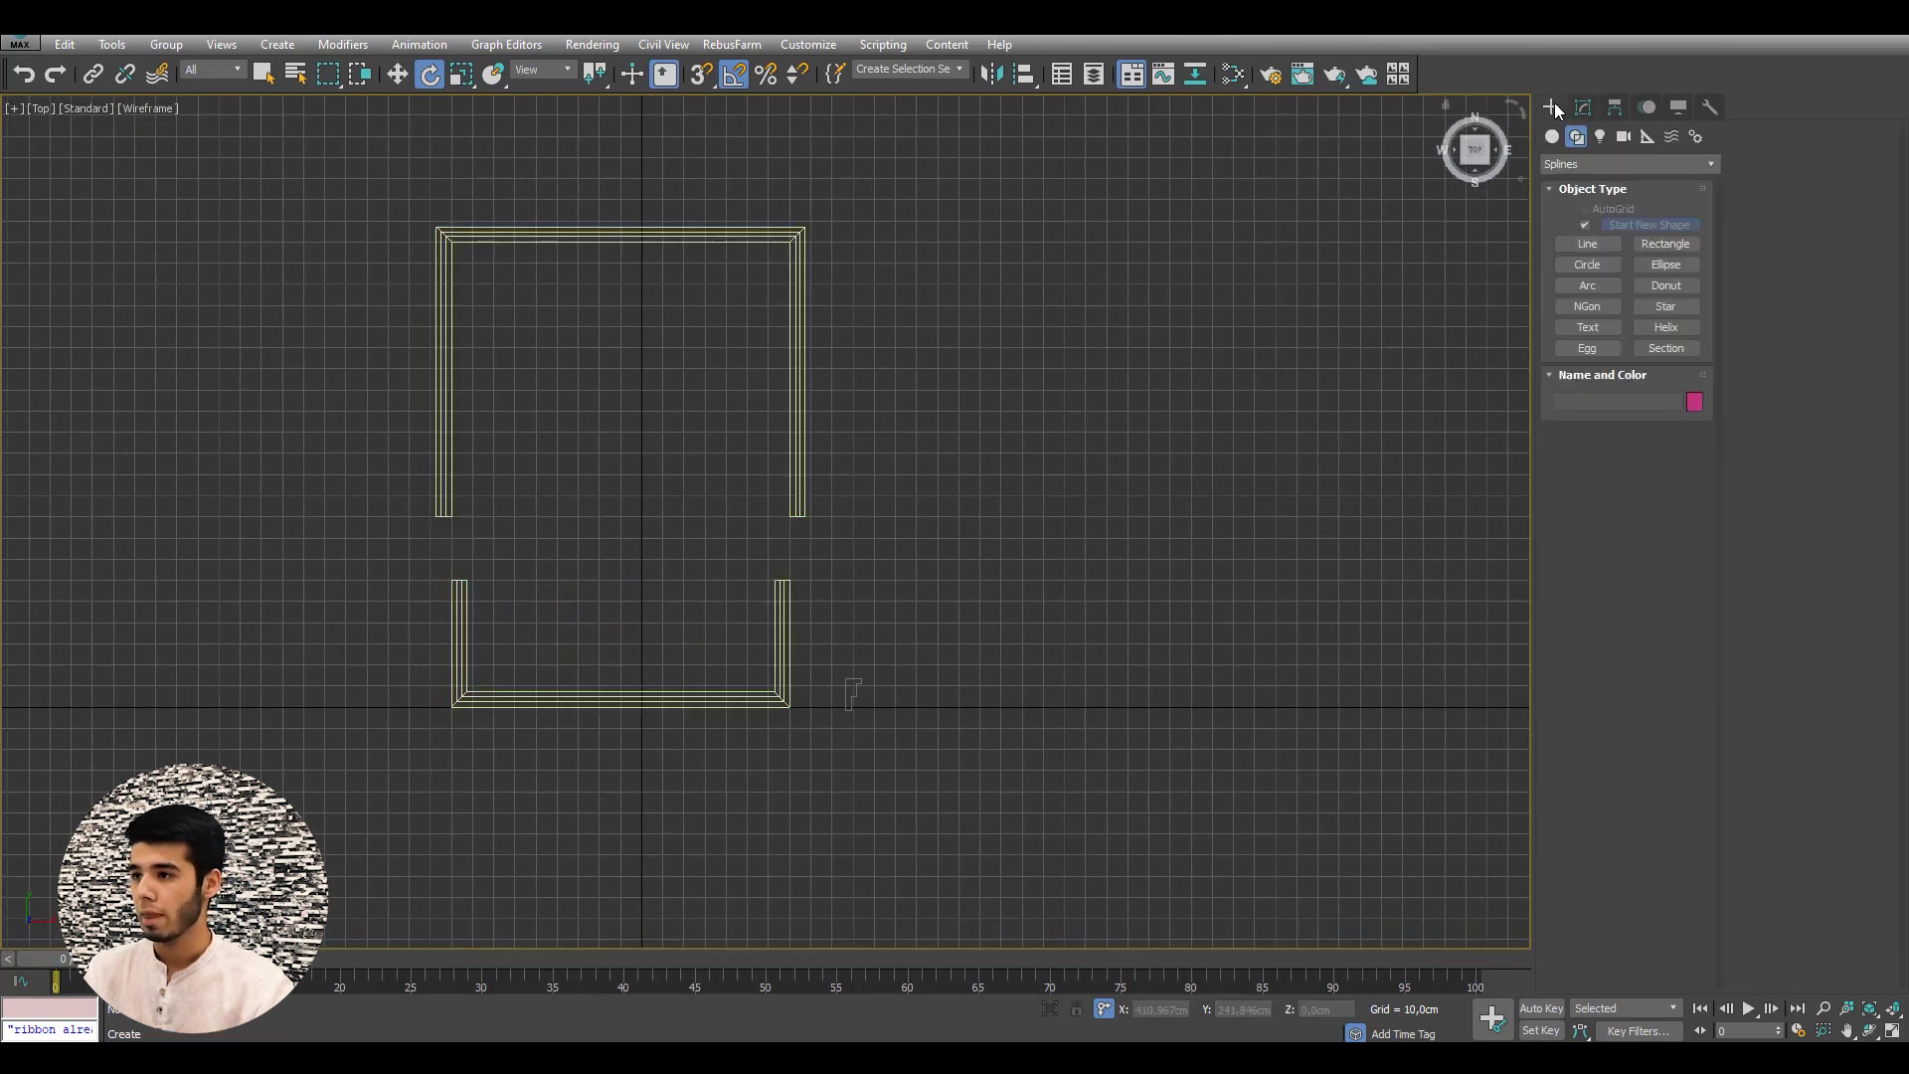
pyautogui.click(1603, 242)
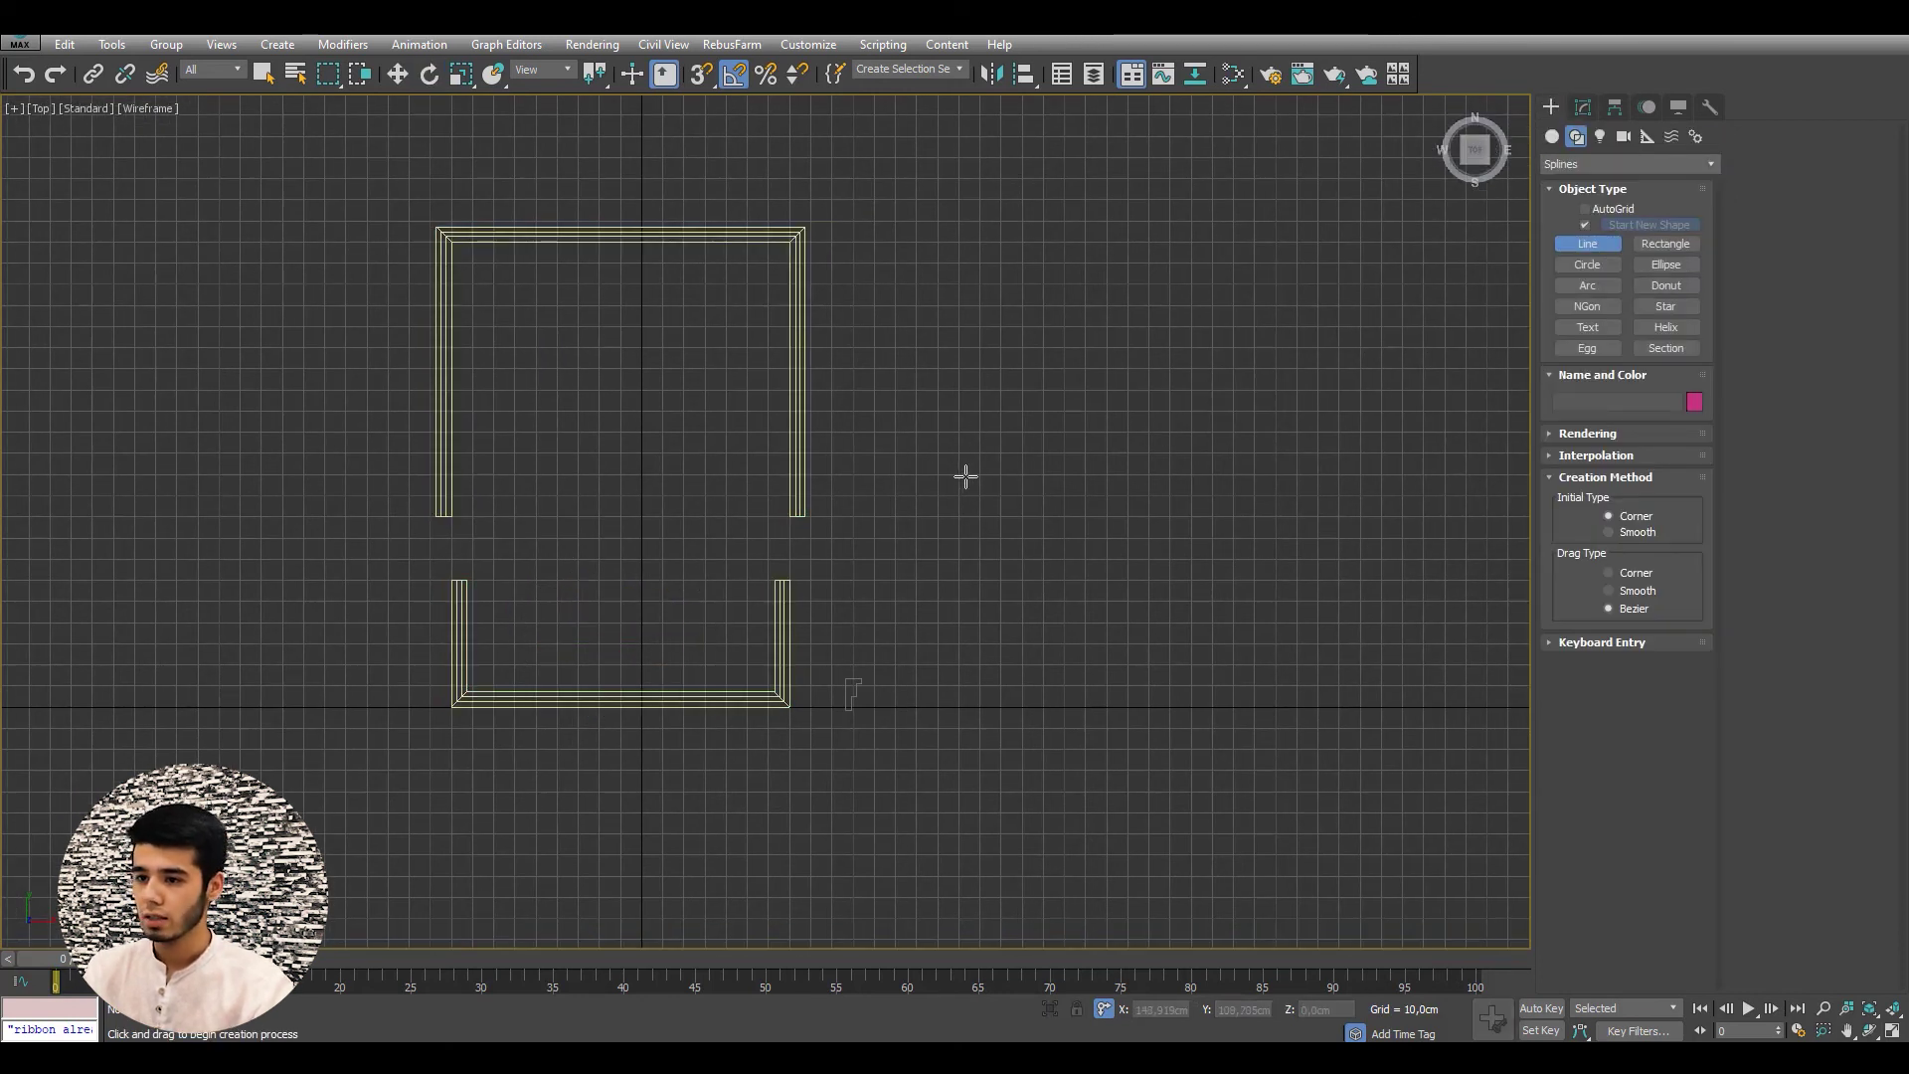
pyautogui.press('s')
pyautogui.click(957, 495)
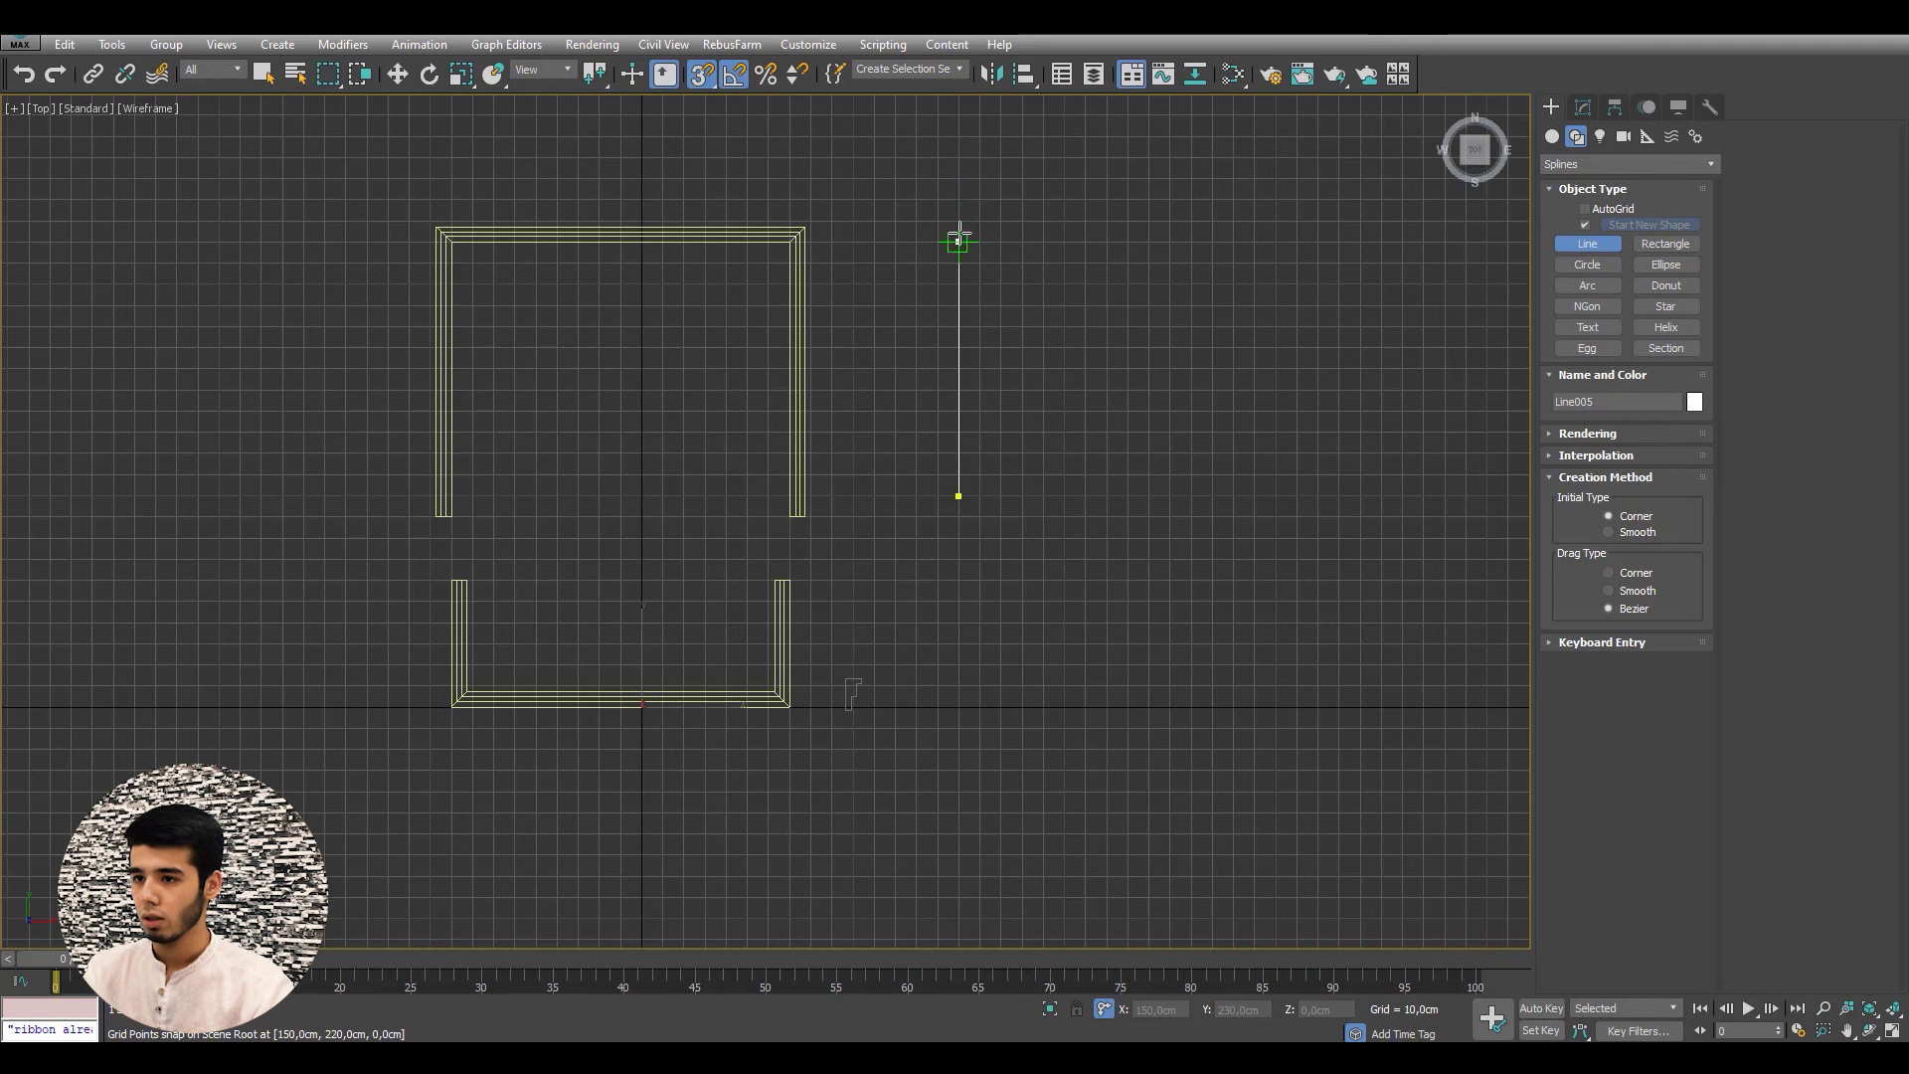
pyautogui.click(958, 221)
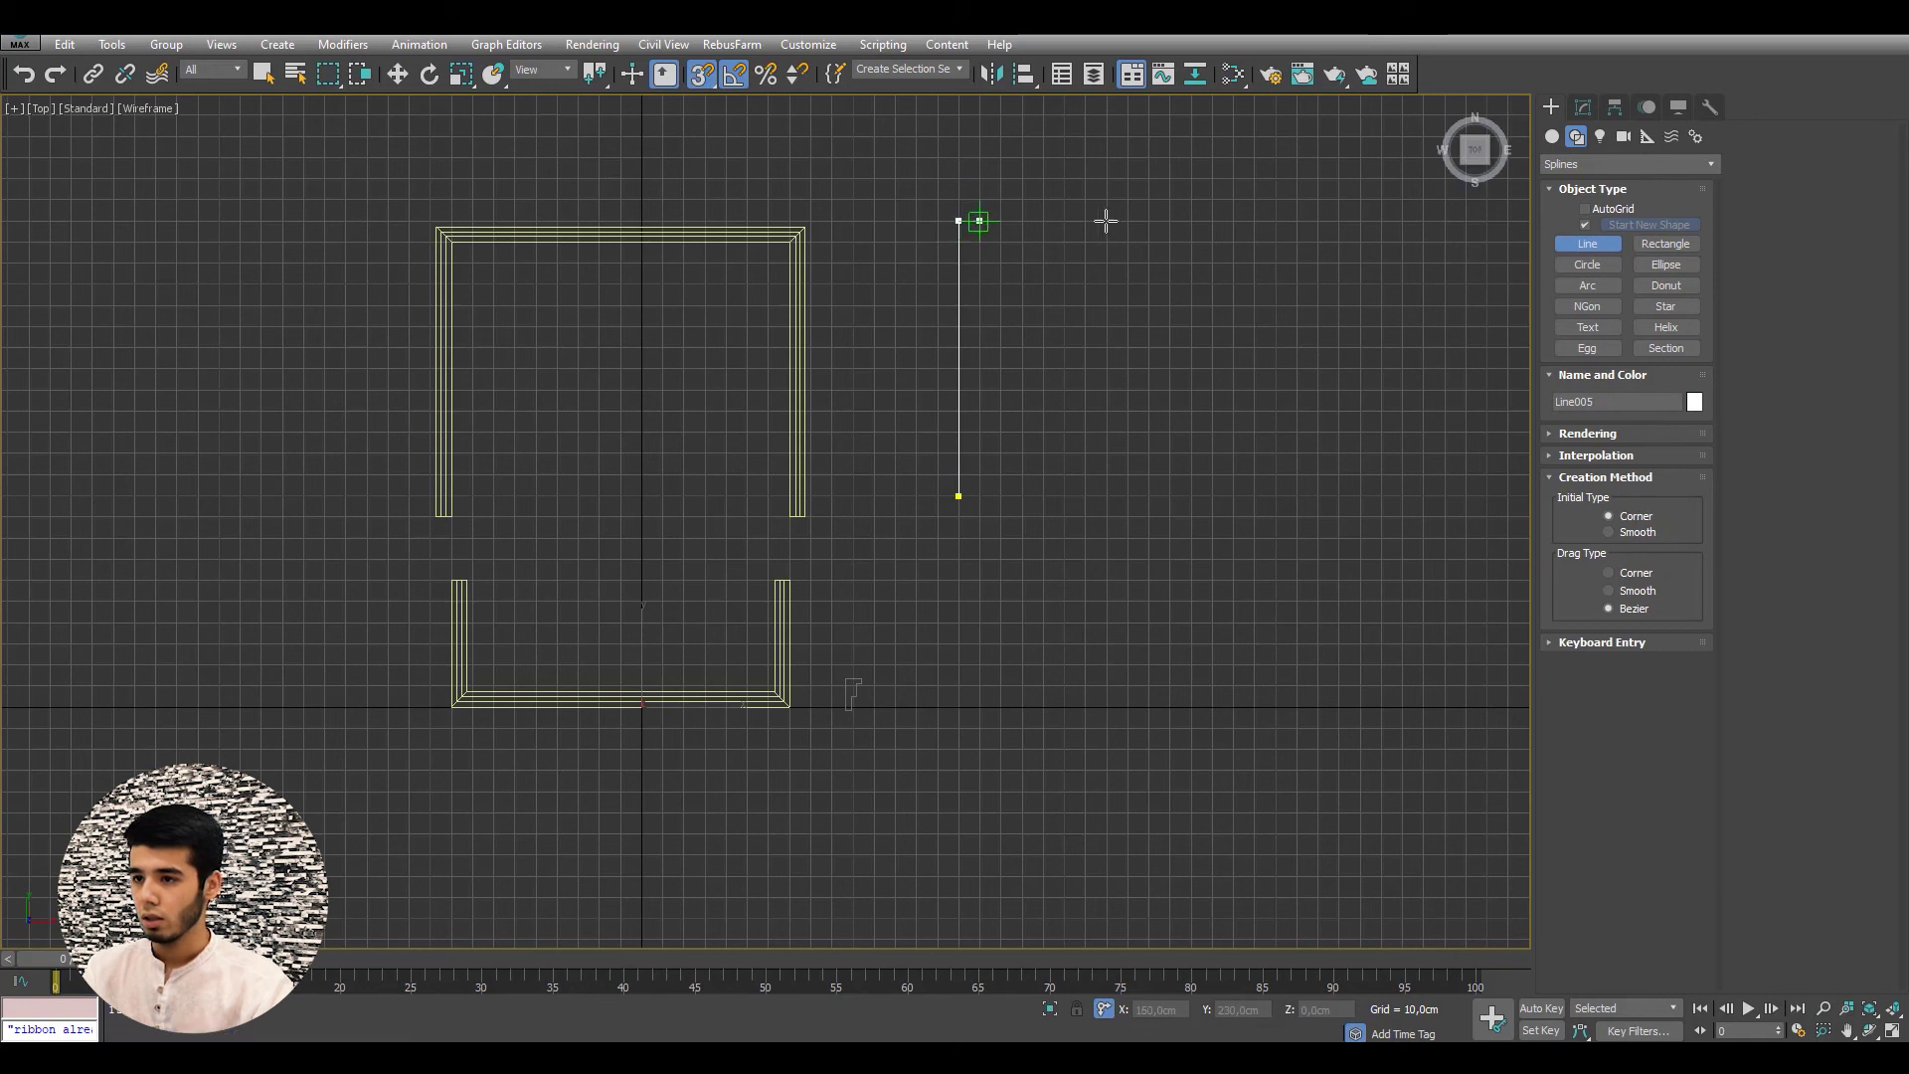
pyautogui.click(1191, 221)
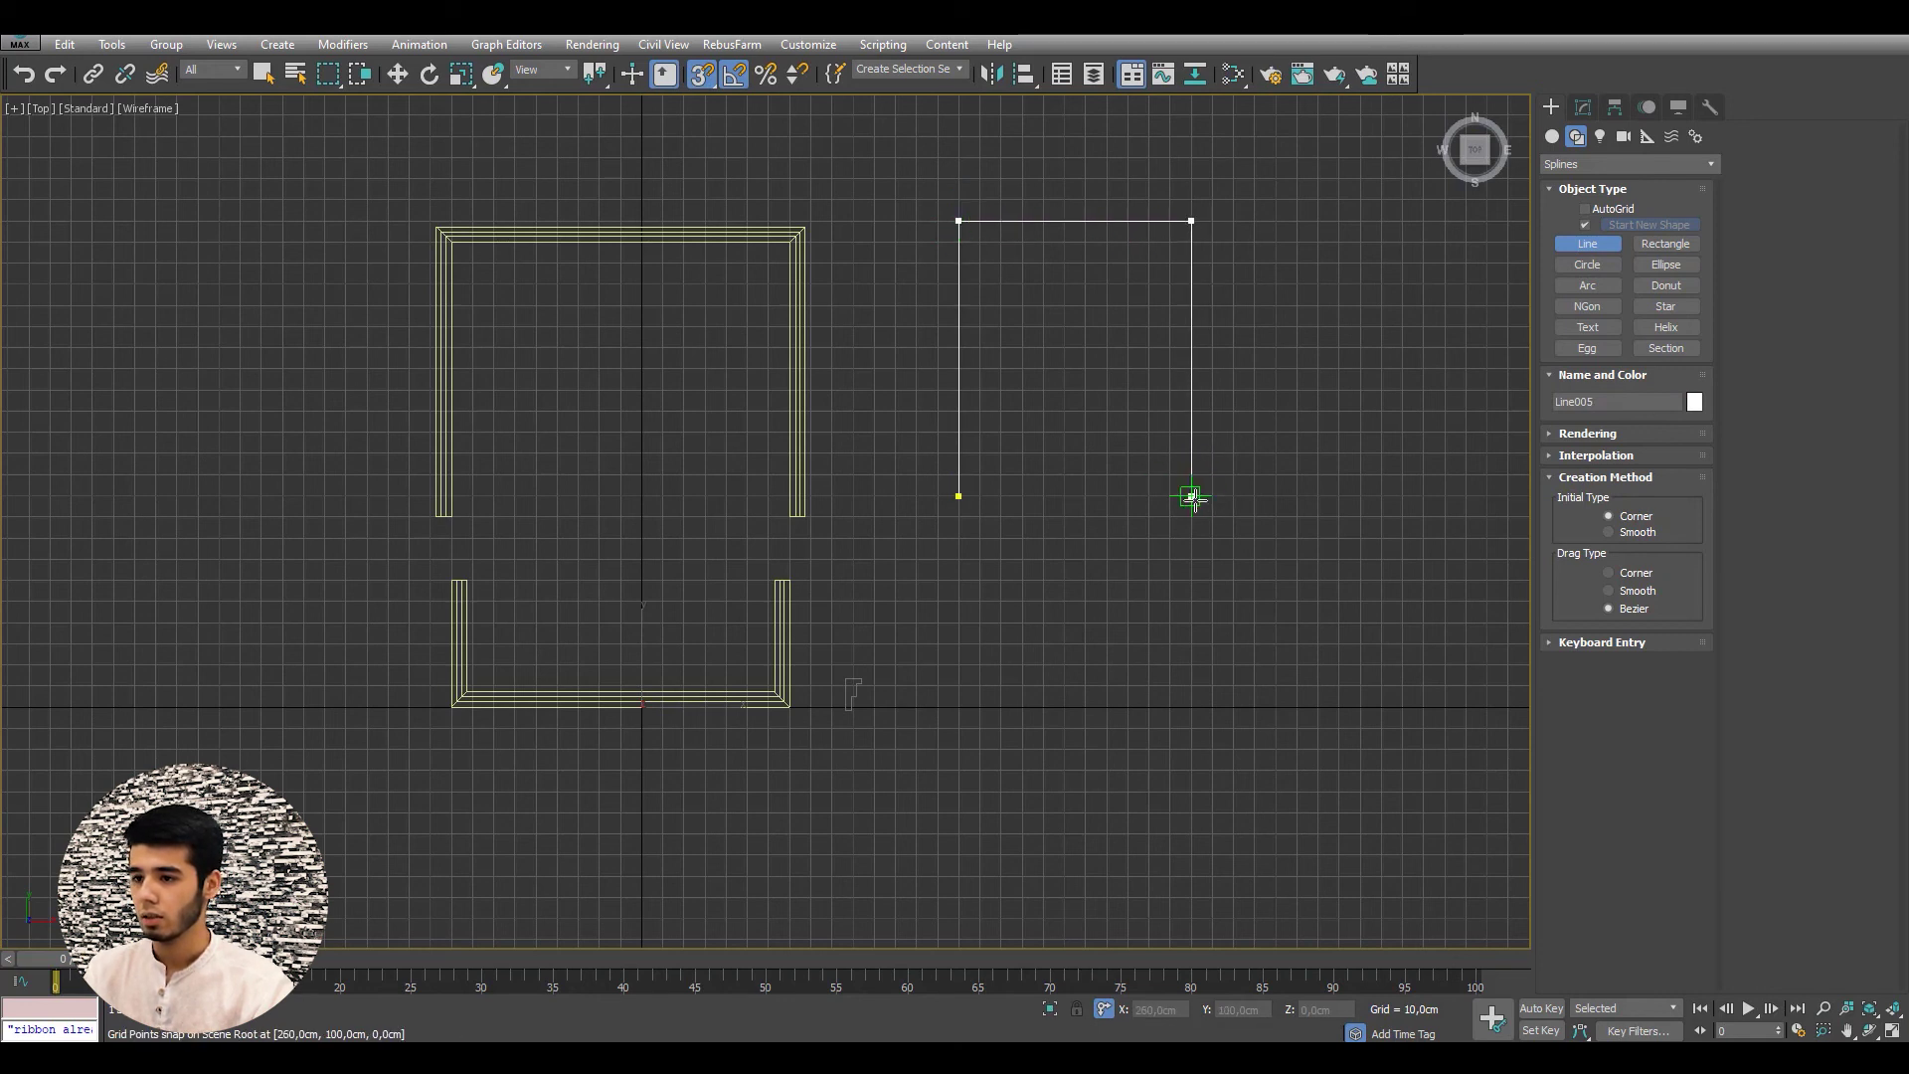
pyautogui.click(1192, 496)
pyautogui.rightClick(1212, 476)
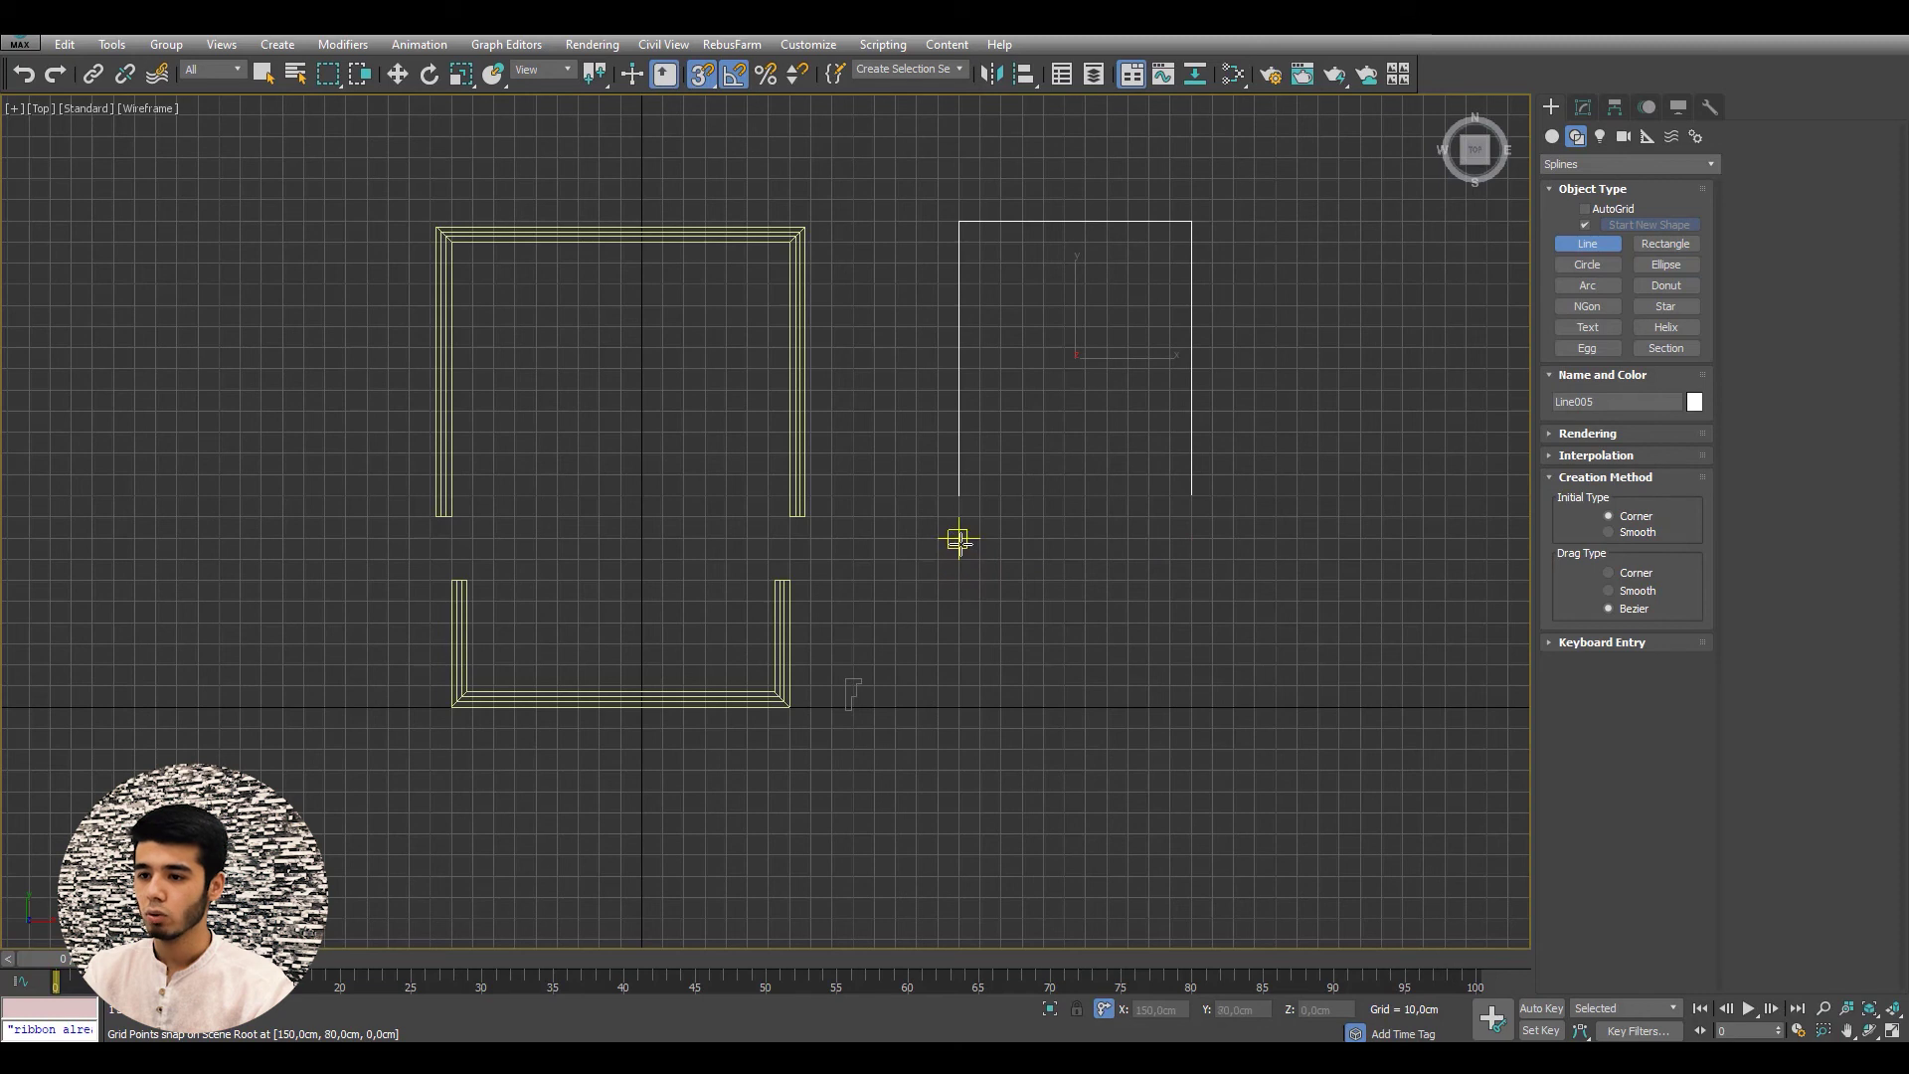
# - Draw a second open line below it, leaving gaps at the sides
pyautogui.click(957, 539)
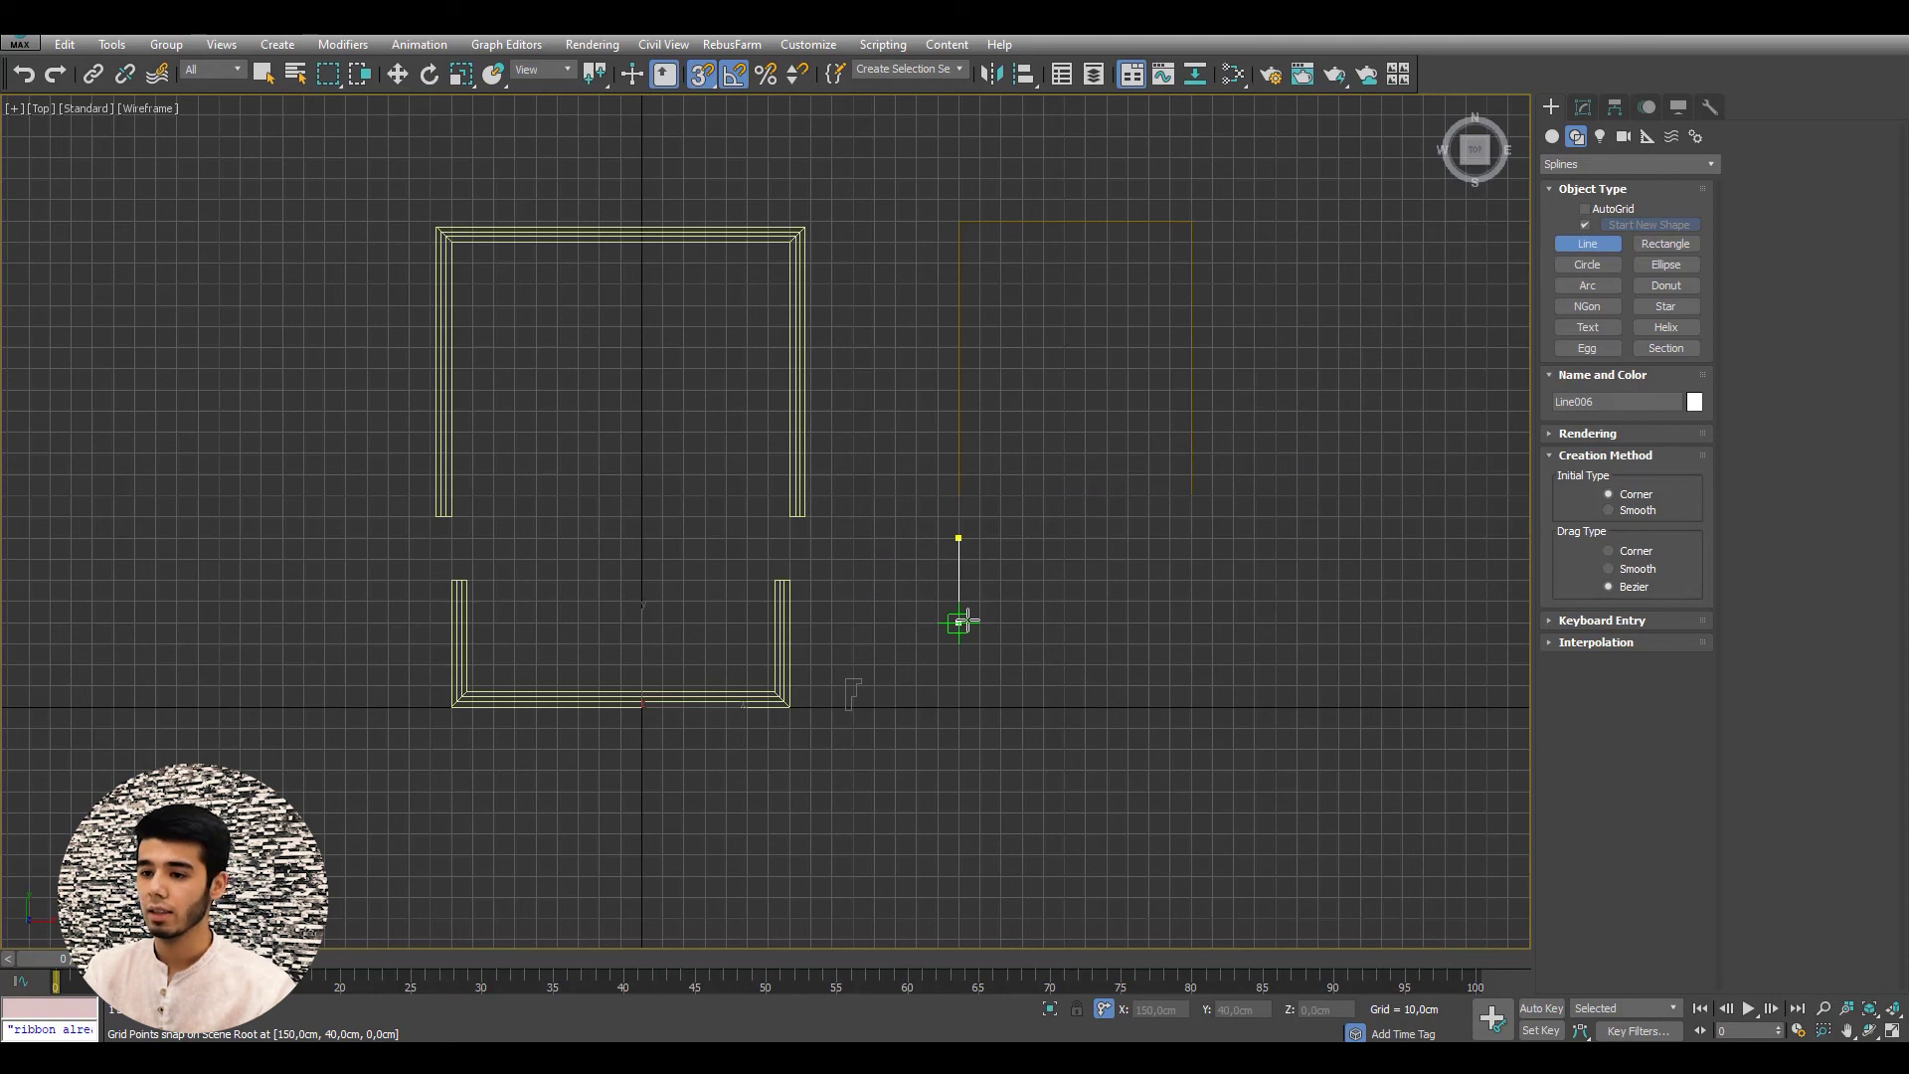
pyautogui.click(957, 621)
pyautogui.click(1191, 621)
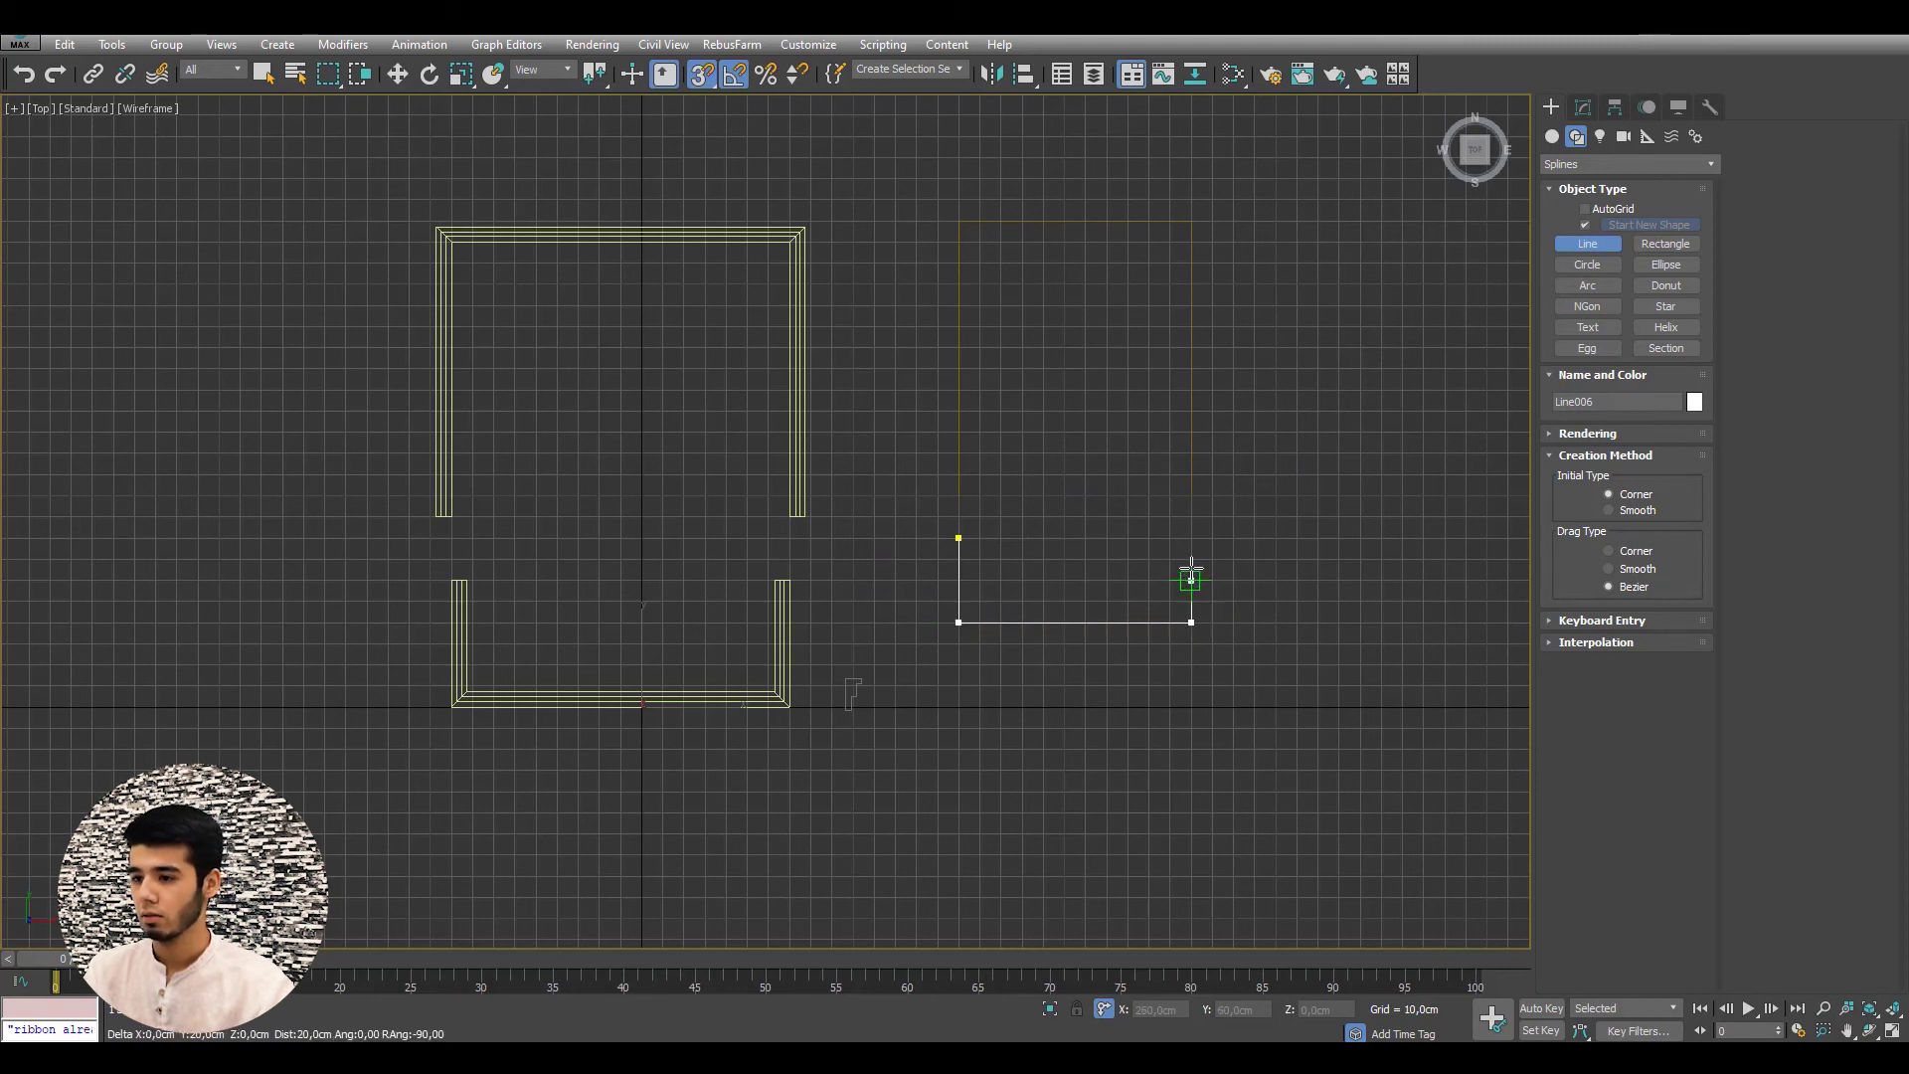
pyautogui.click(1150, 542)
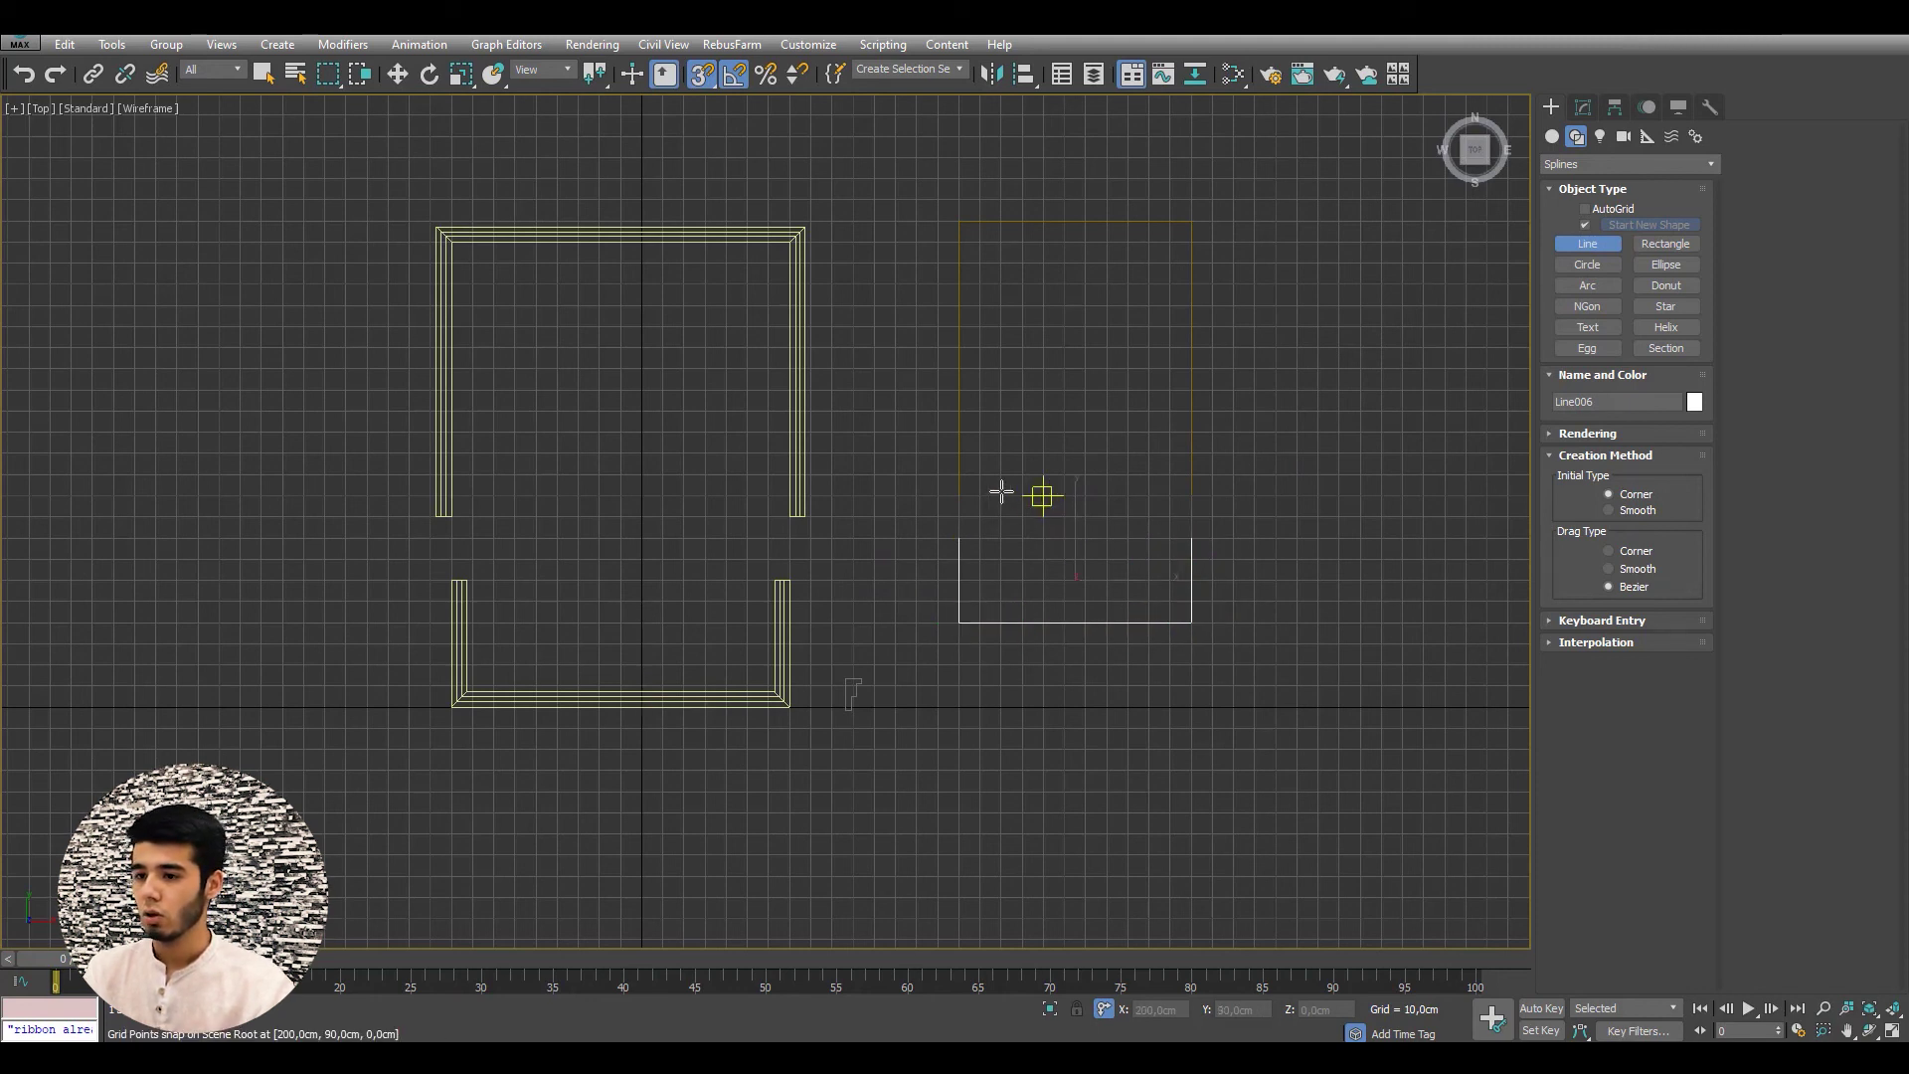
pyautogui.rightClick(985, 512)
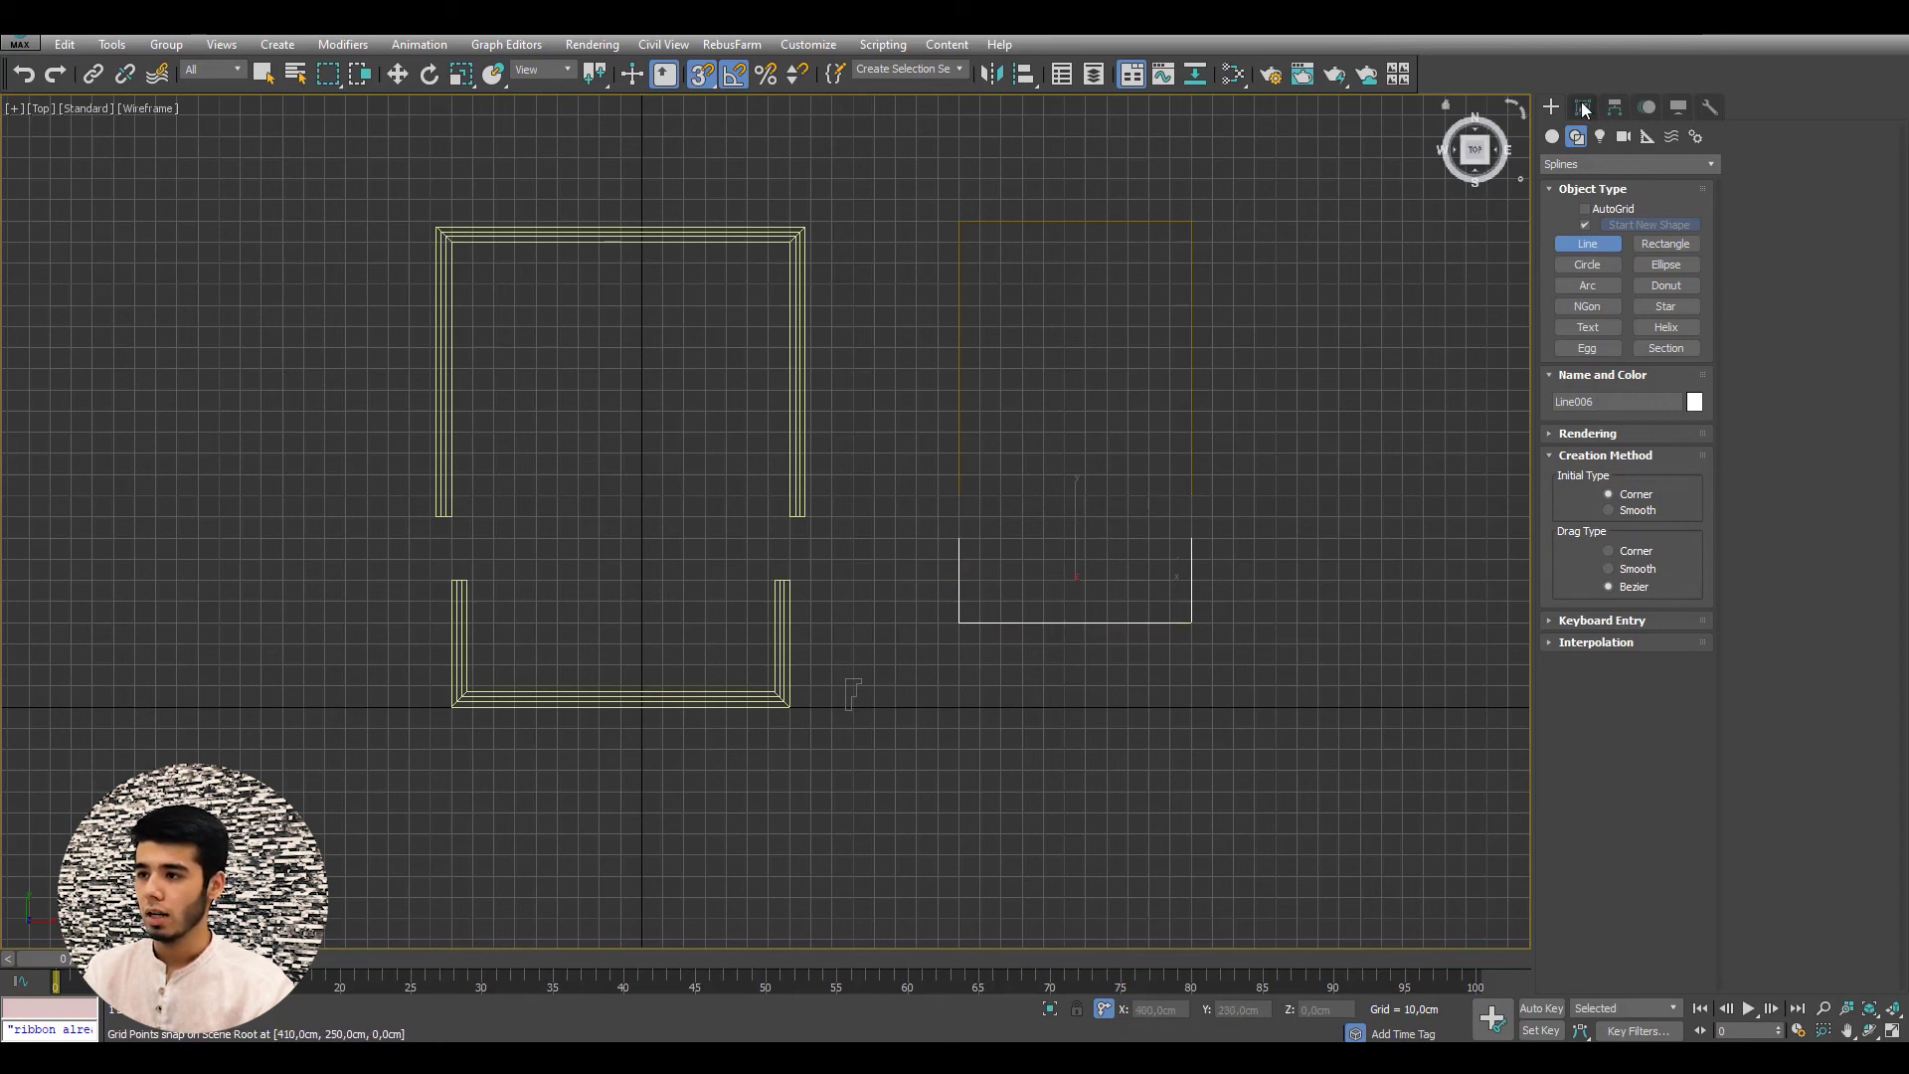
# - Attach the lower line piece to the upper line to form one shape
pyautogui.press('e')
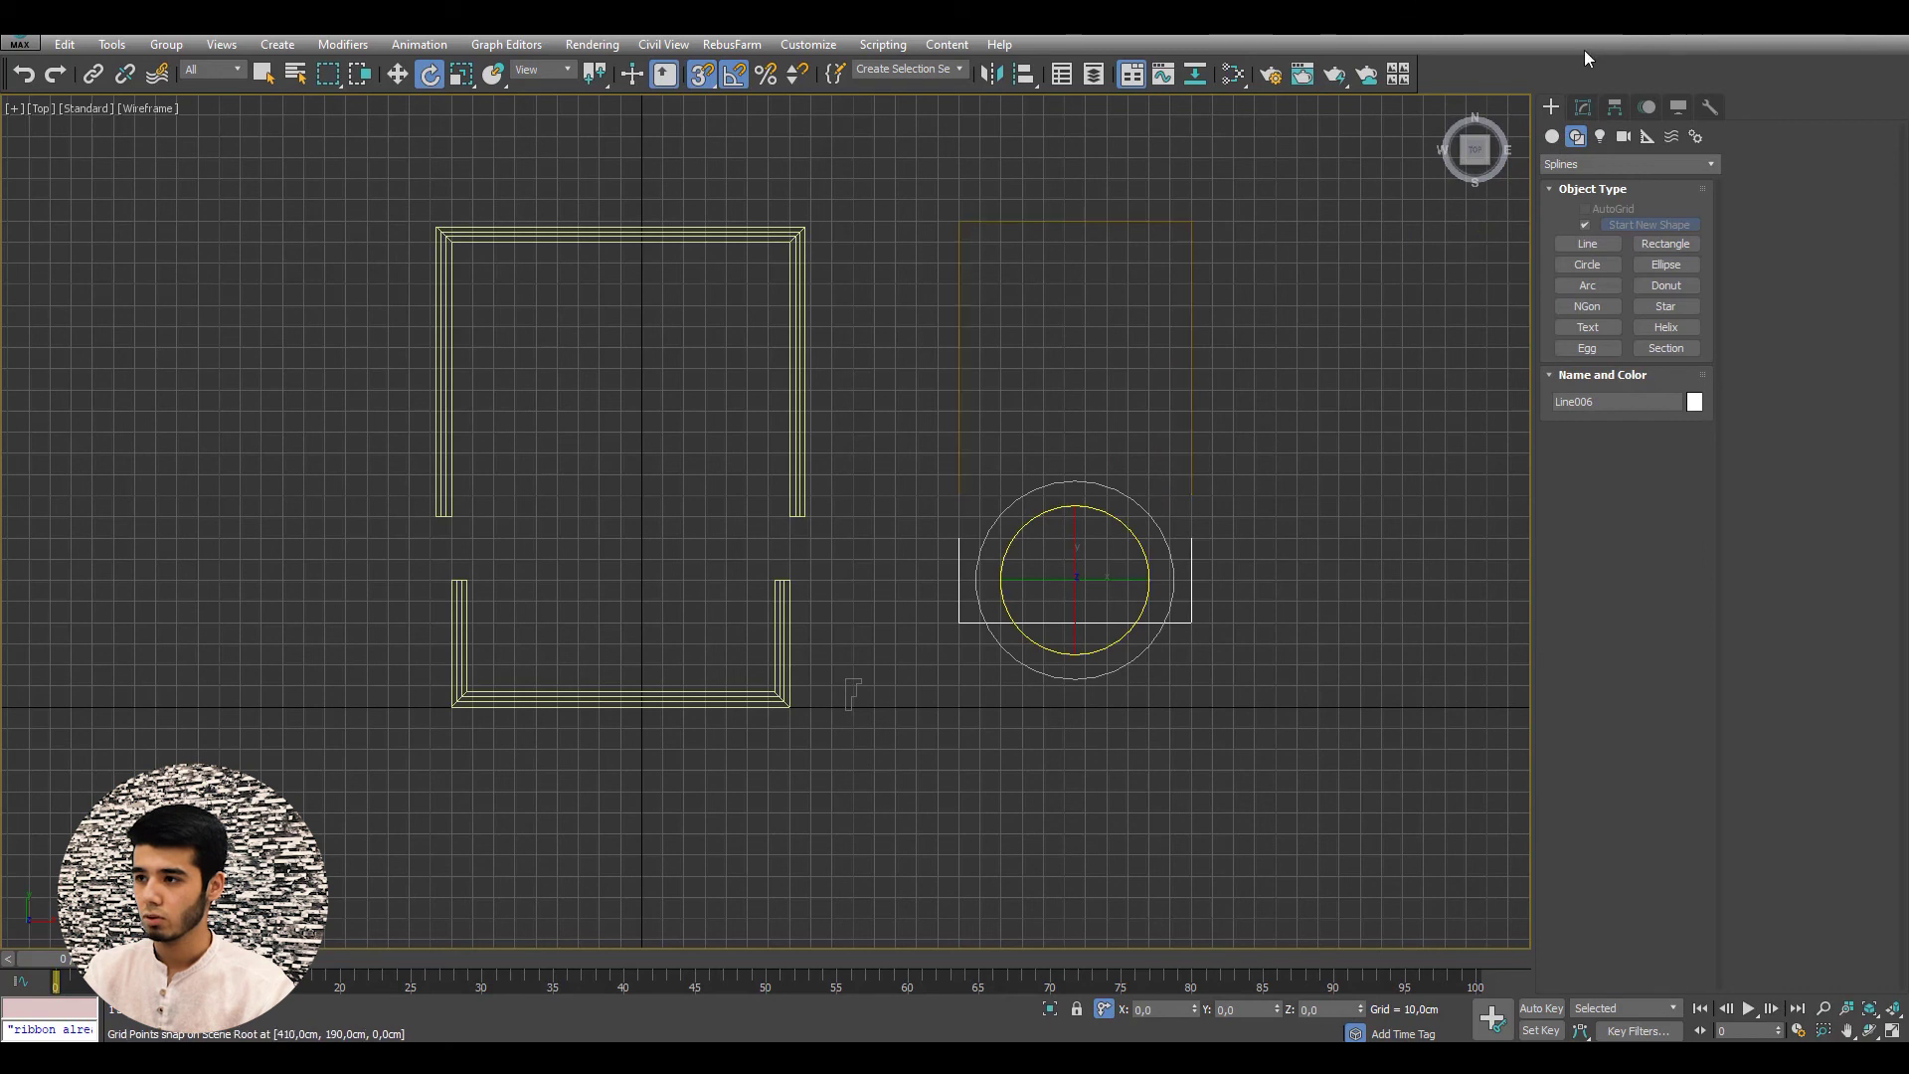
pyautogui.click(1583, 106)
pyautogui.click(1769, 240)
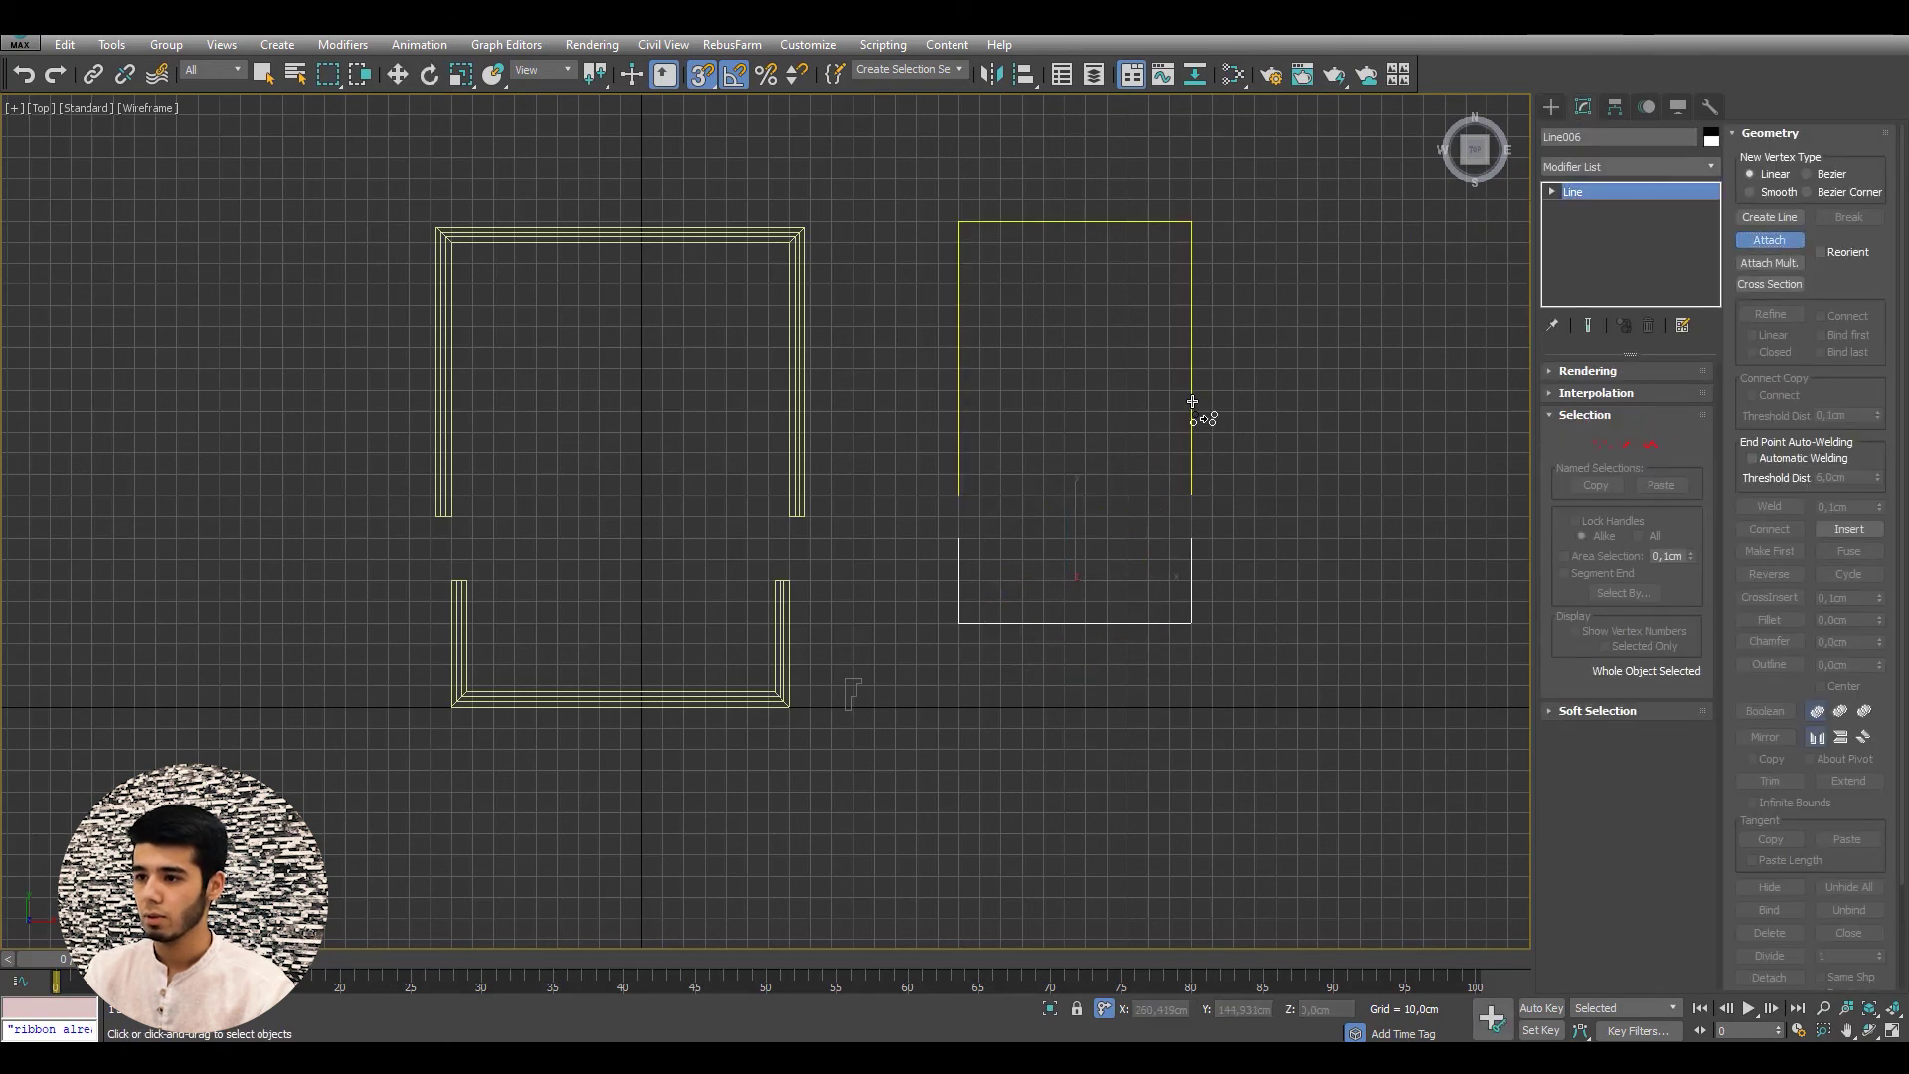
pyautogui.click(1193, 401)
pyautogui.press('w')
pyautogui.moveTo(994, 392); pyautogui.dragTo(1049, 392, button='middle')
# - Apply Bevel Profile using profile Line002 and view the result in shaded Perspective with edges
pyautogui.click(1614, 163)
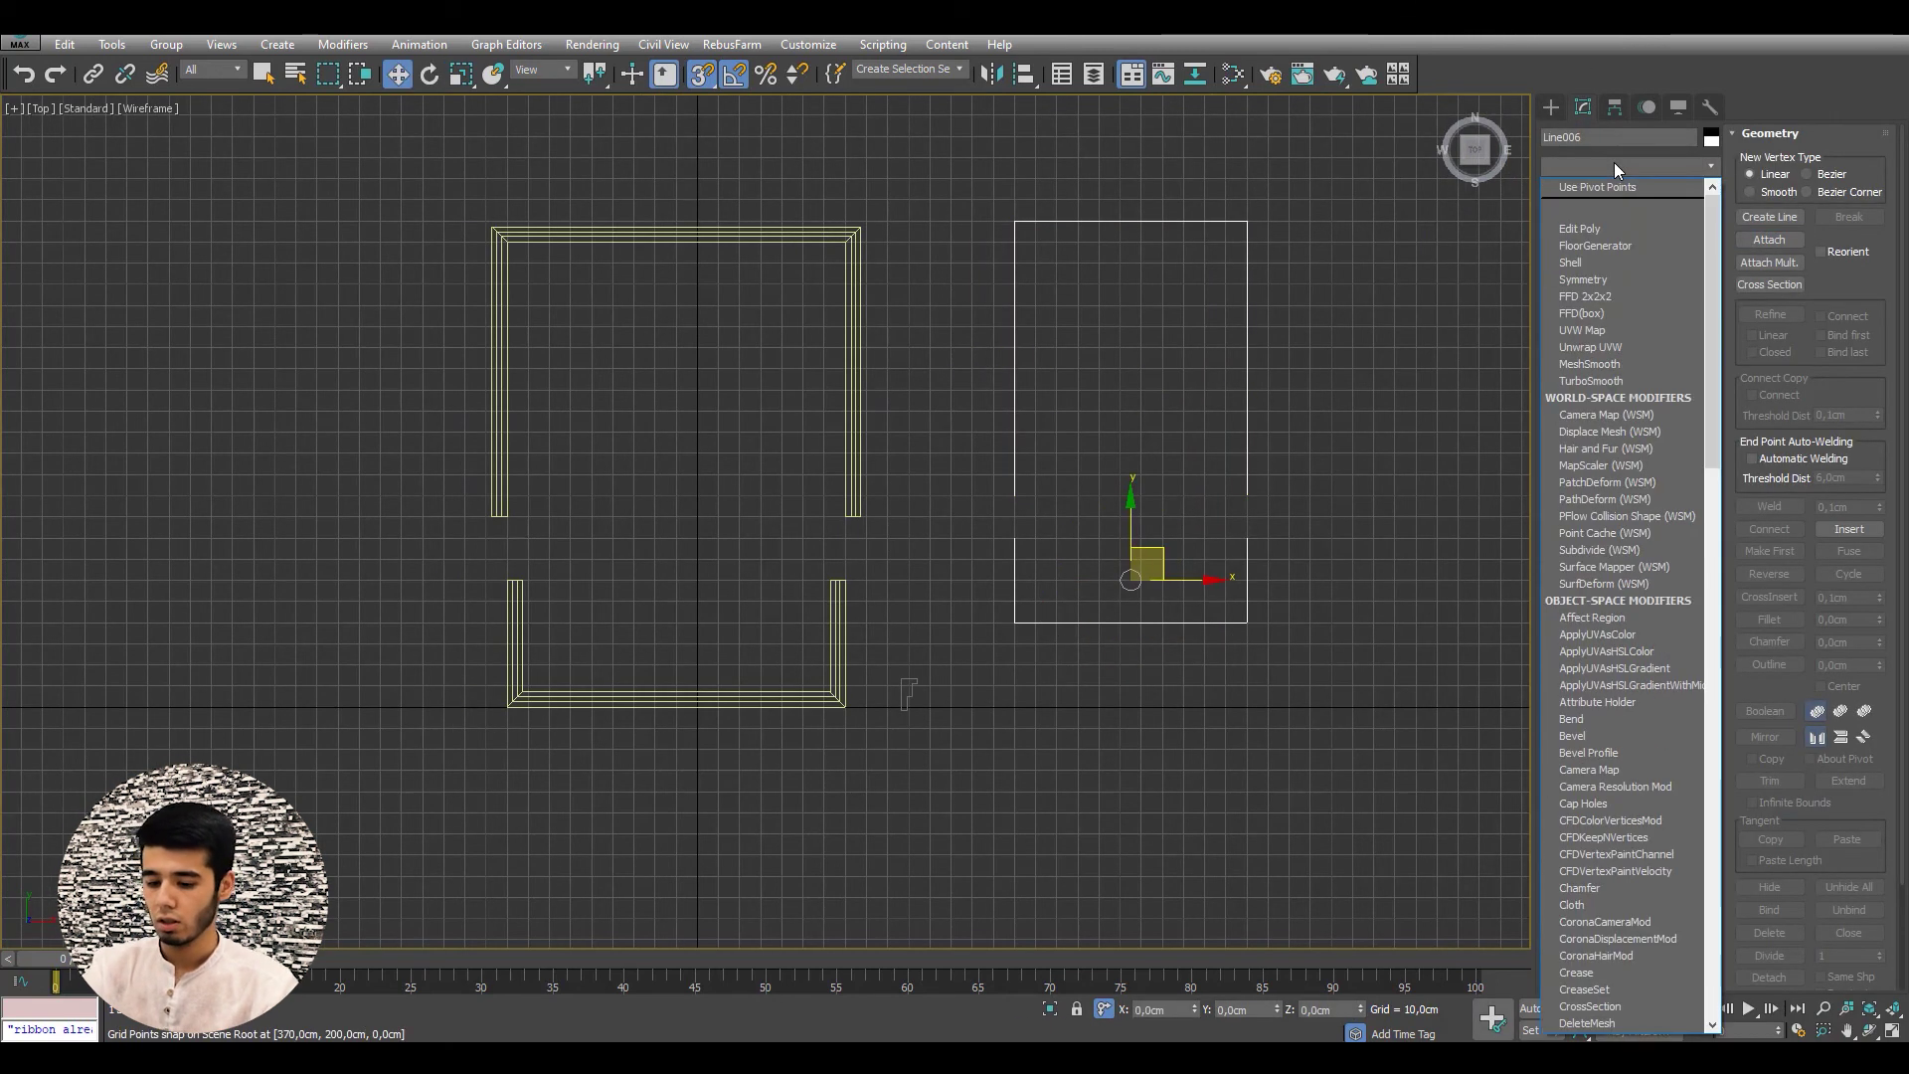
pyautogui.write('bev')
pyautogui.press('Down')
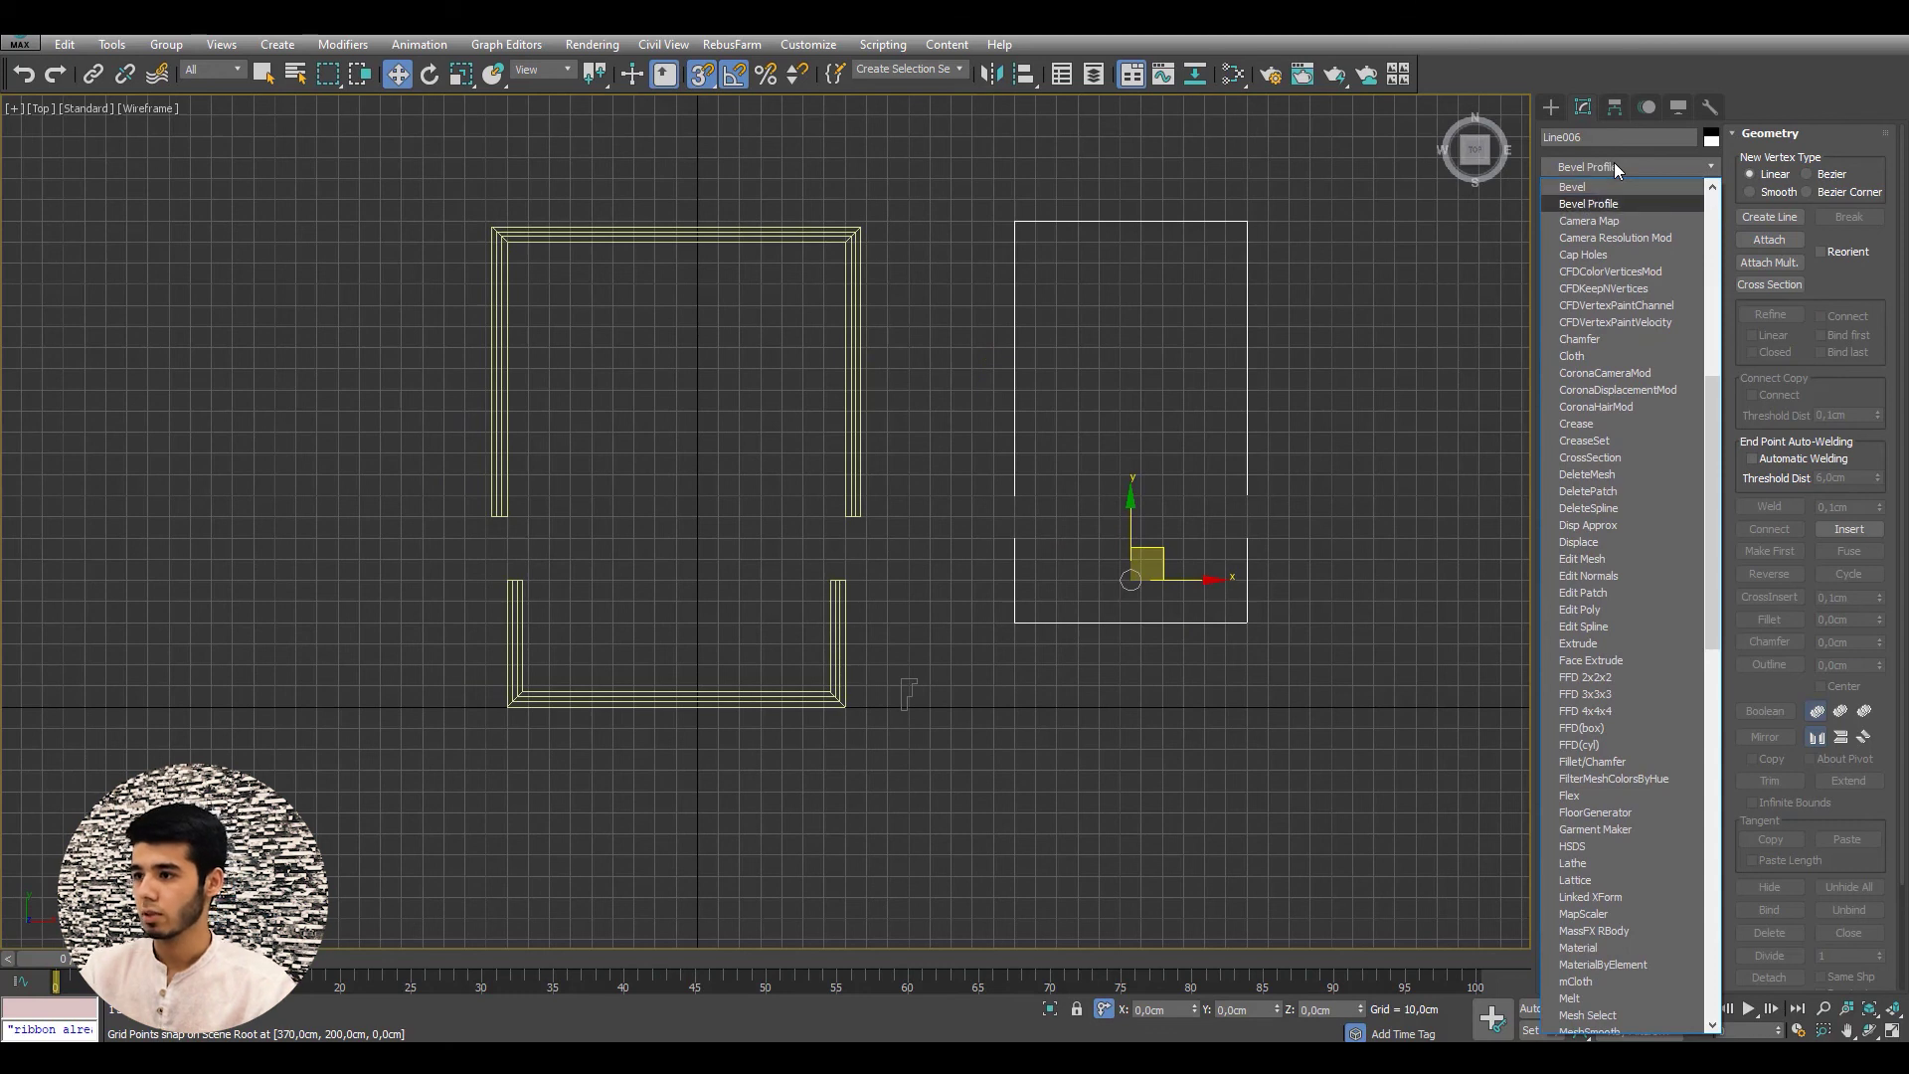
pyautogui.press('Return')
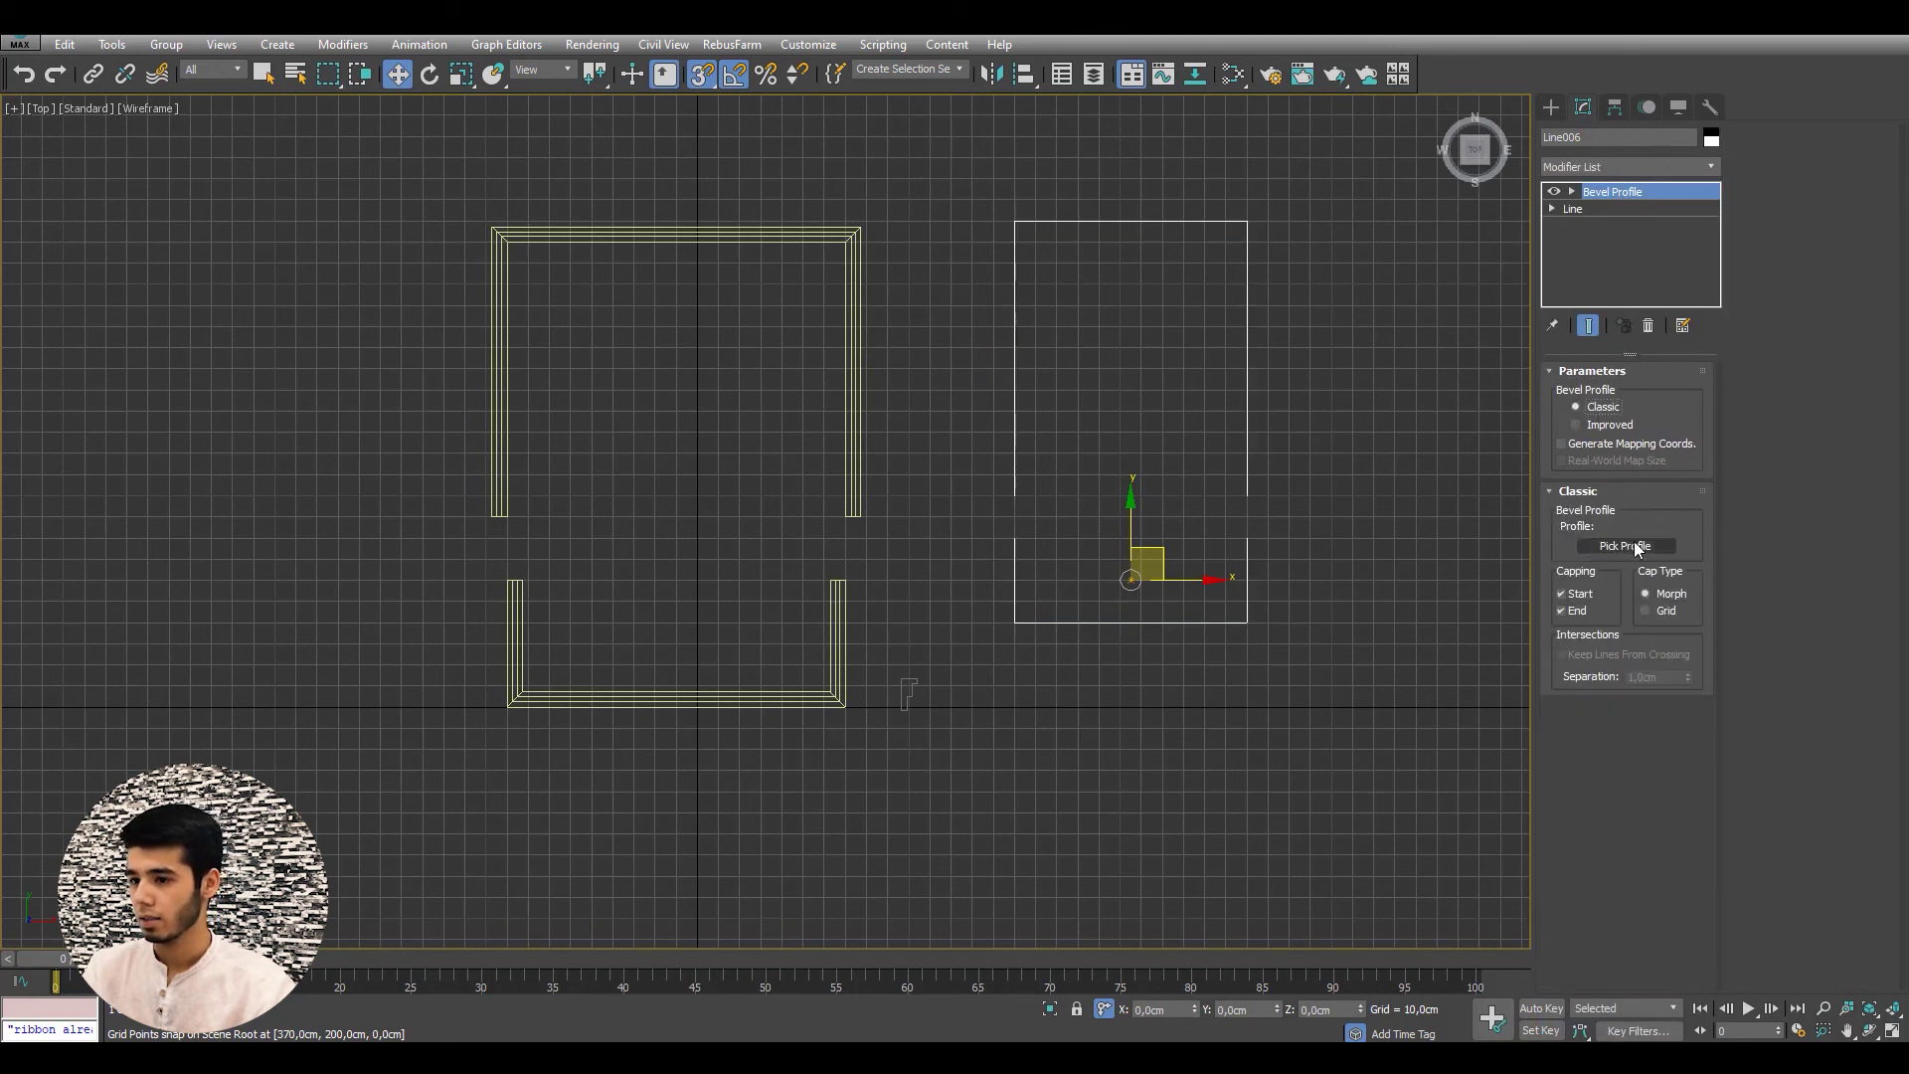
pyautogui.click(1624, 546)
pyautogui.click(908, 691)
pyautogui.rightClick(940, 537)
pyautogui.moveTo(939, 352); pyautogui.dragTo(946, 328, button='middle')
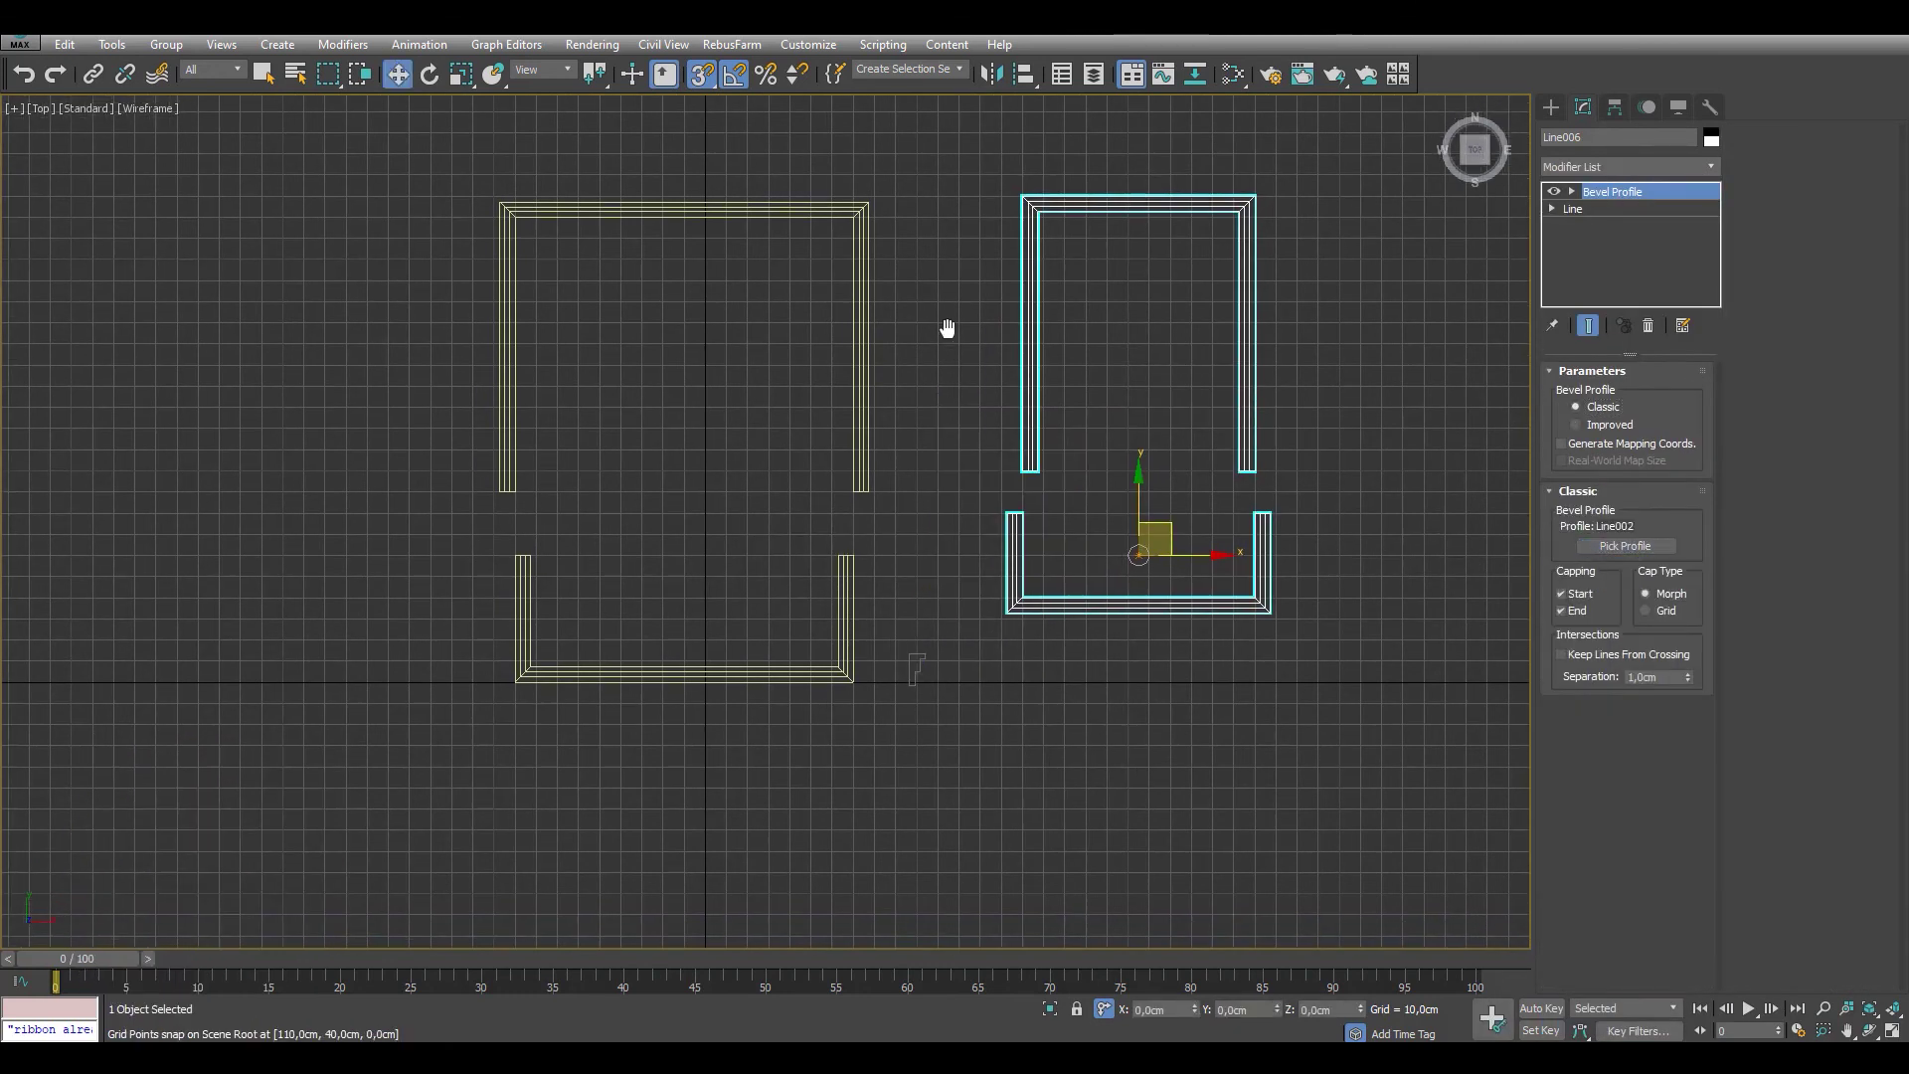
pyautogui.press('p')
pyautogui.press('z')
pyautogui.scroll(-3, 948, 364)
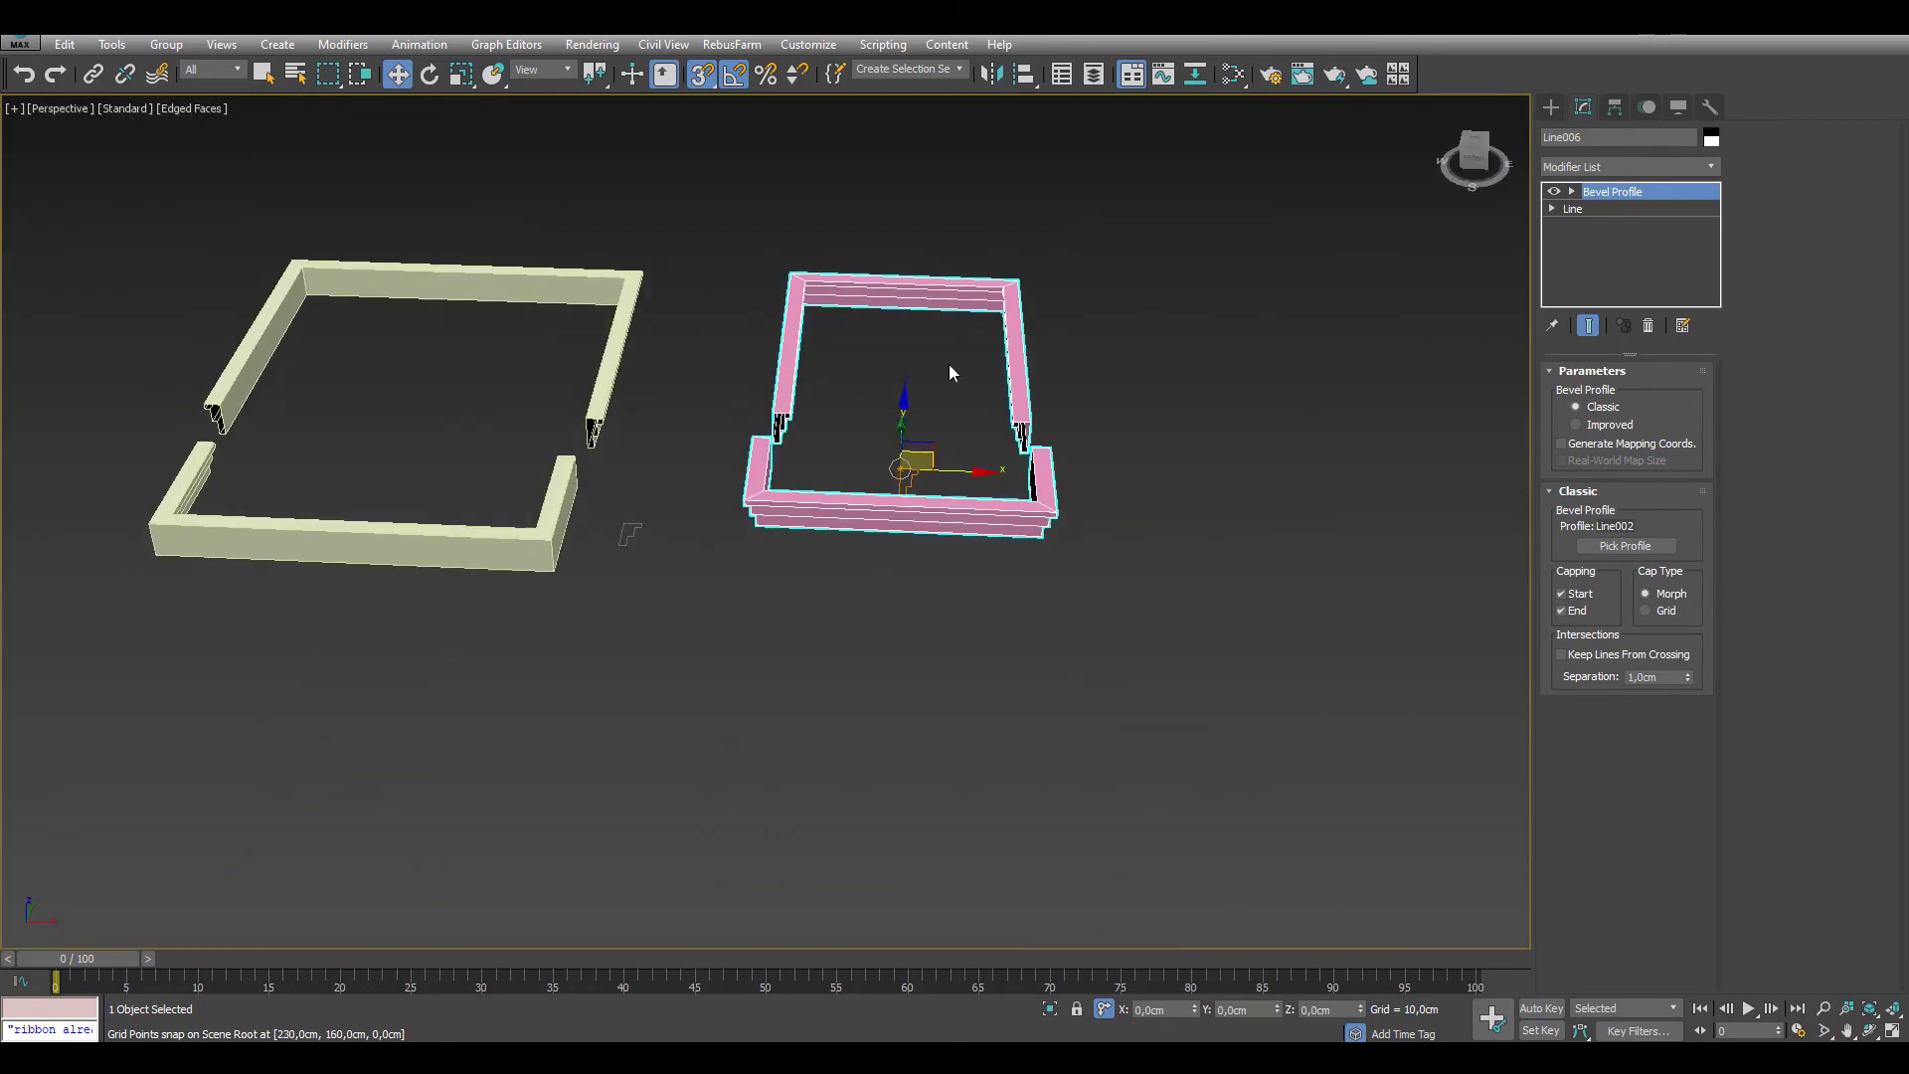
pyautogui.scroll(3, 875, 457)
pyautogui.scroll(2, 873, 455)
pyautogui.scroll(2, 934, 376)
pyautogui.scroll(1, 936, 374)
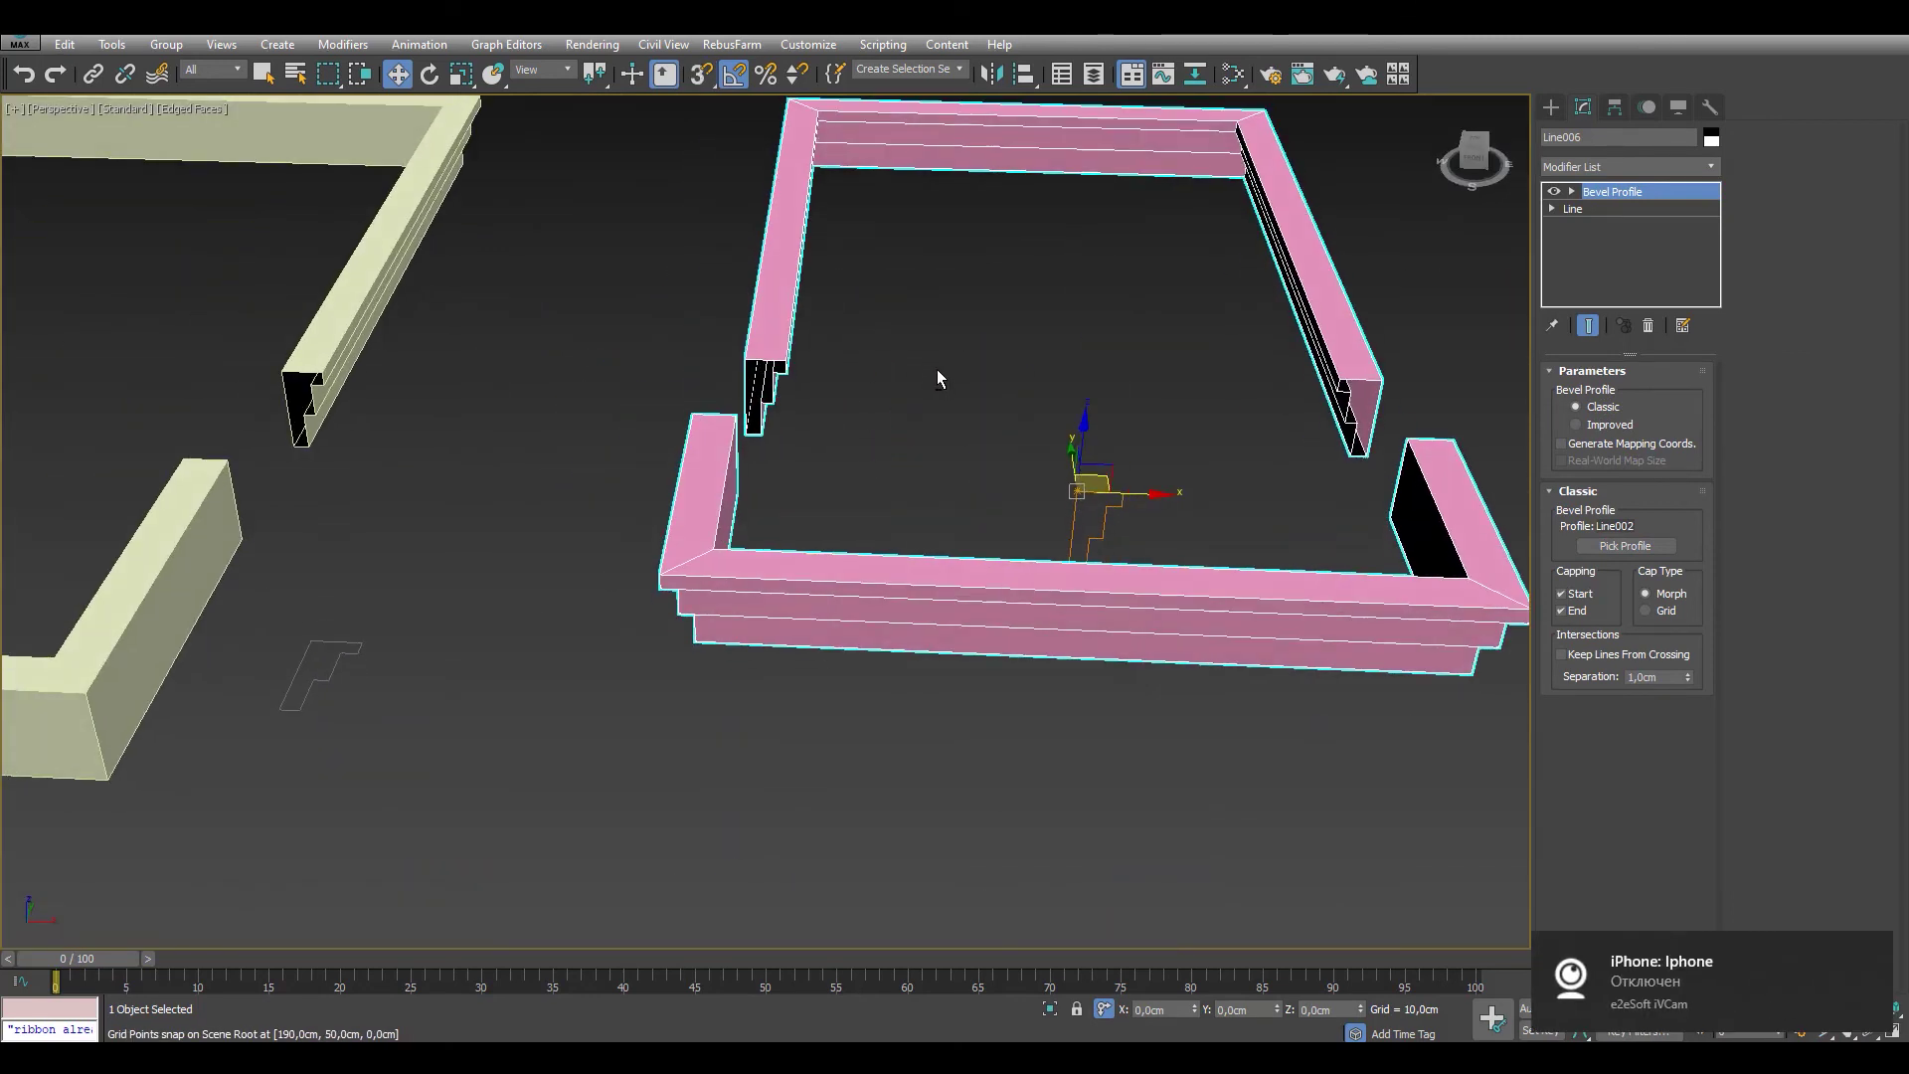
pyautogui.scroll(-2, 945, 378)
pyautogui.moveTo(871, 439)
pyautogui.keyDown('alt'); pyautogui.mouseDown(button='middle')
pyautogui.moveTo(887, 474)
pyautogui.moveTo(849, 450)
pyautogui.mouseUp(button='middle'); pyautogui.keyUp('alt')
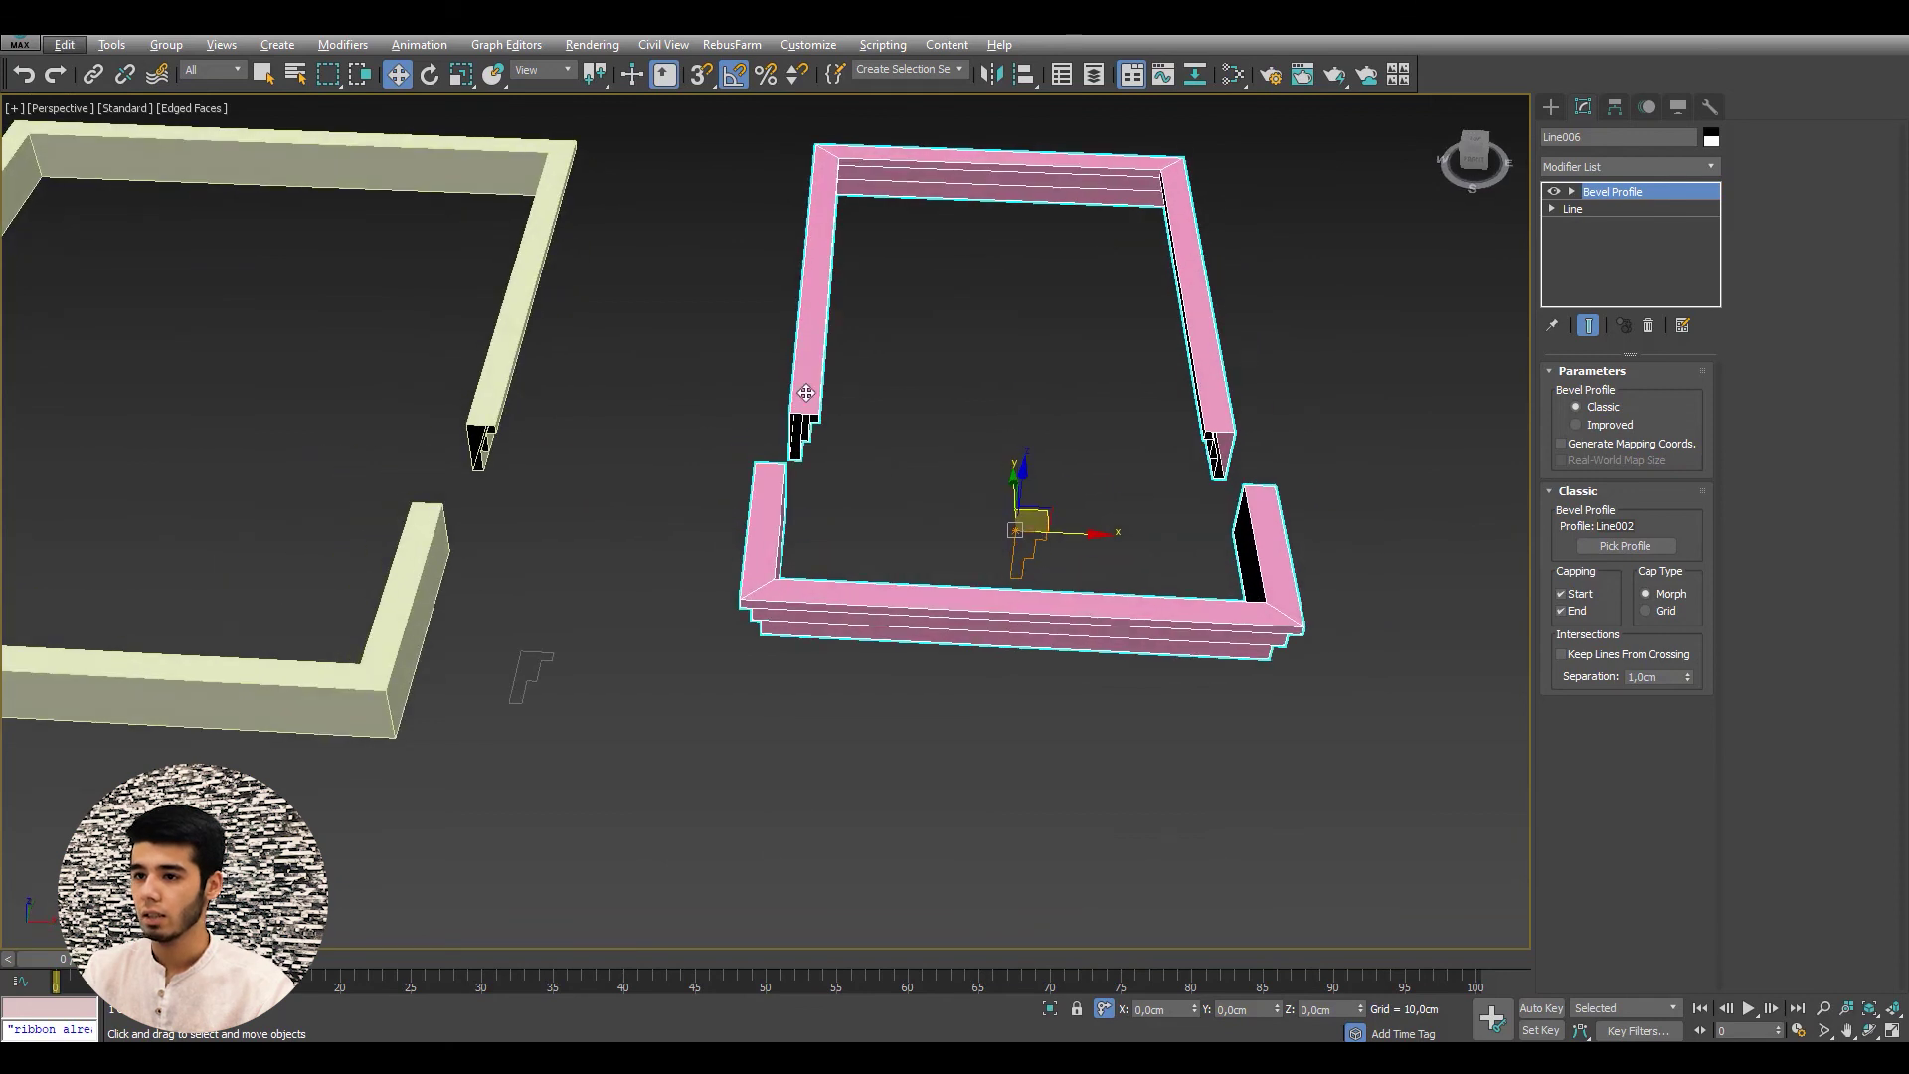
pyautogui.moveTo(1156, 437)
pyautogui.keyDown('alt'); pyautogui.mouseDown(button='middle')
pyautogui.moveTo(1136, 447)
pyautogui.moveTo(1310, 473)
pyautogui.mouseUp(button='middle'); pyautogui.keyUp('alt')
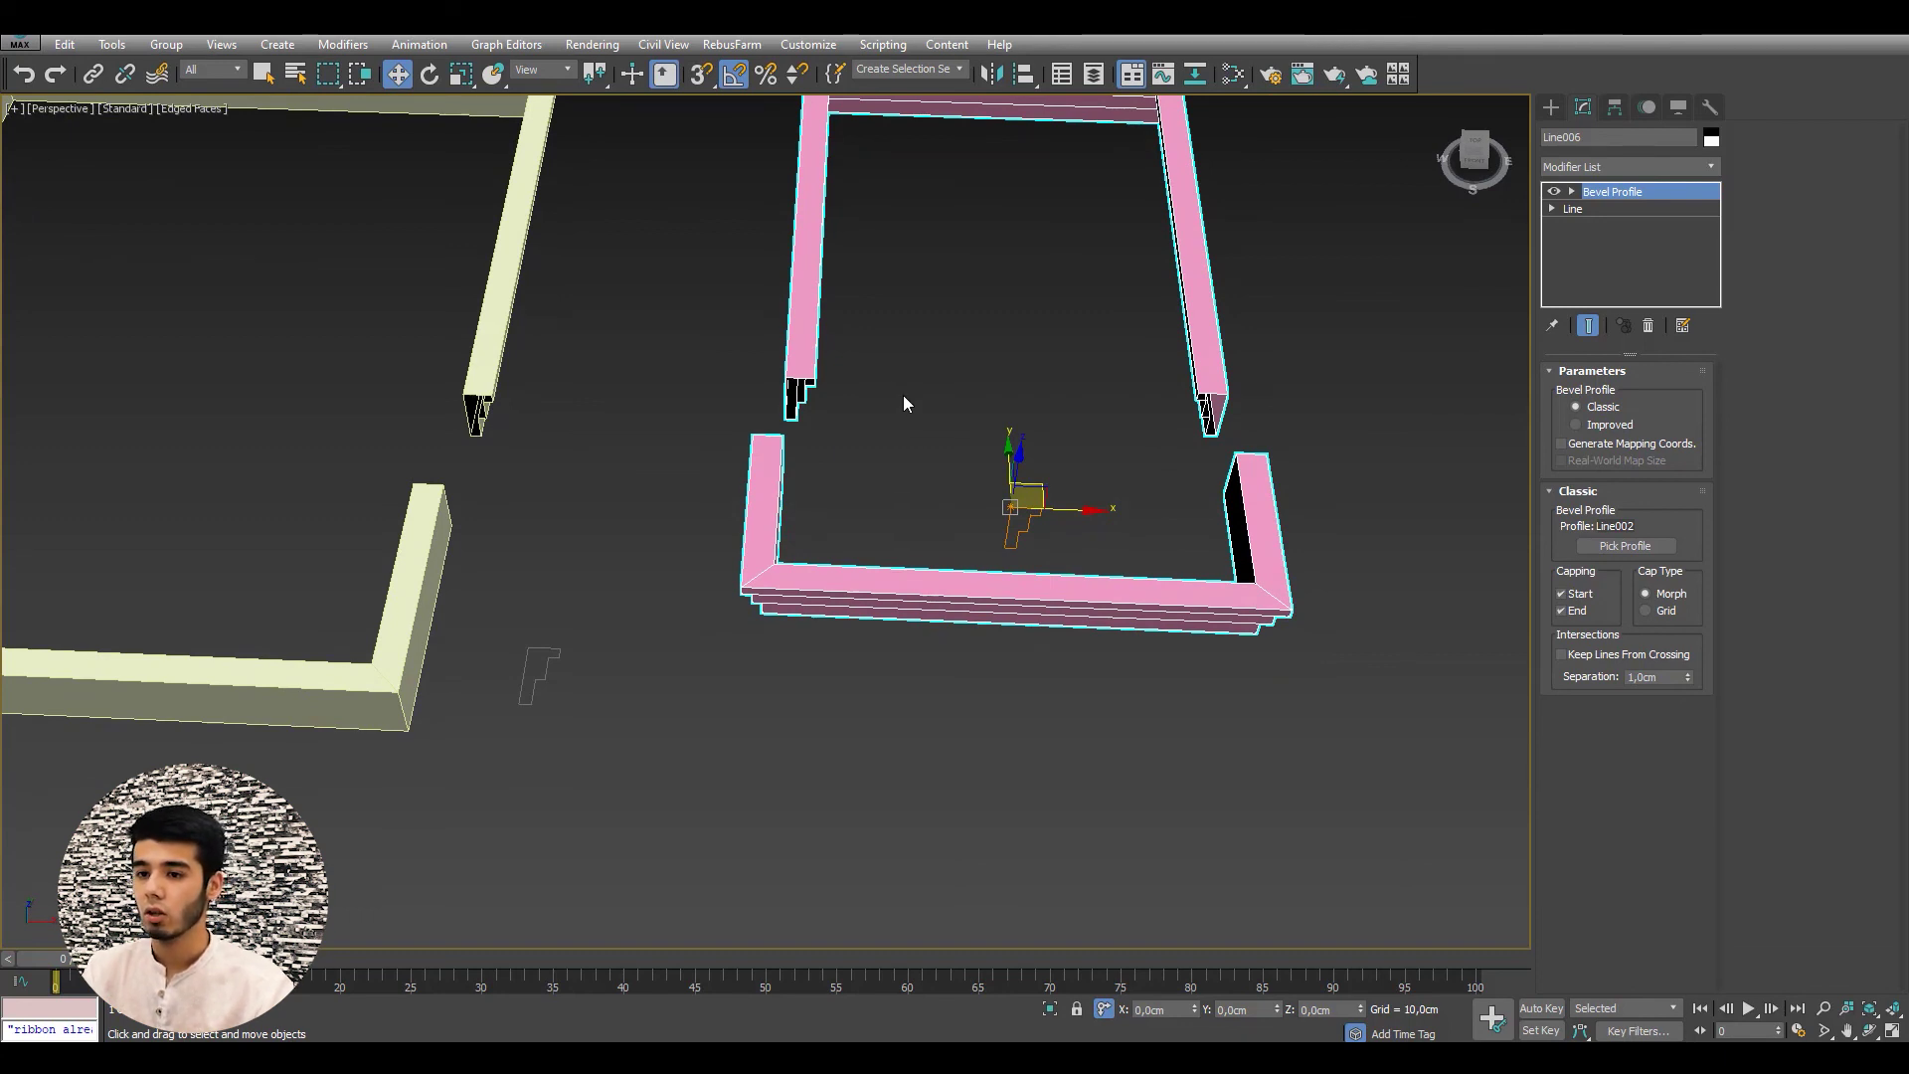
pyautogui.moveTo(1044, 445); pyautogui.dragTo(1233, 472, button='middle')
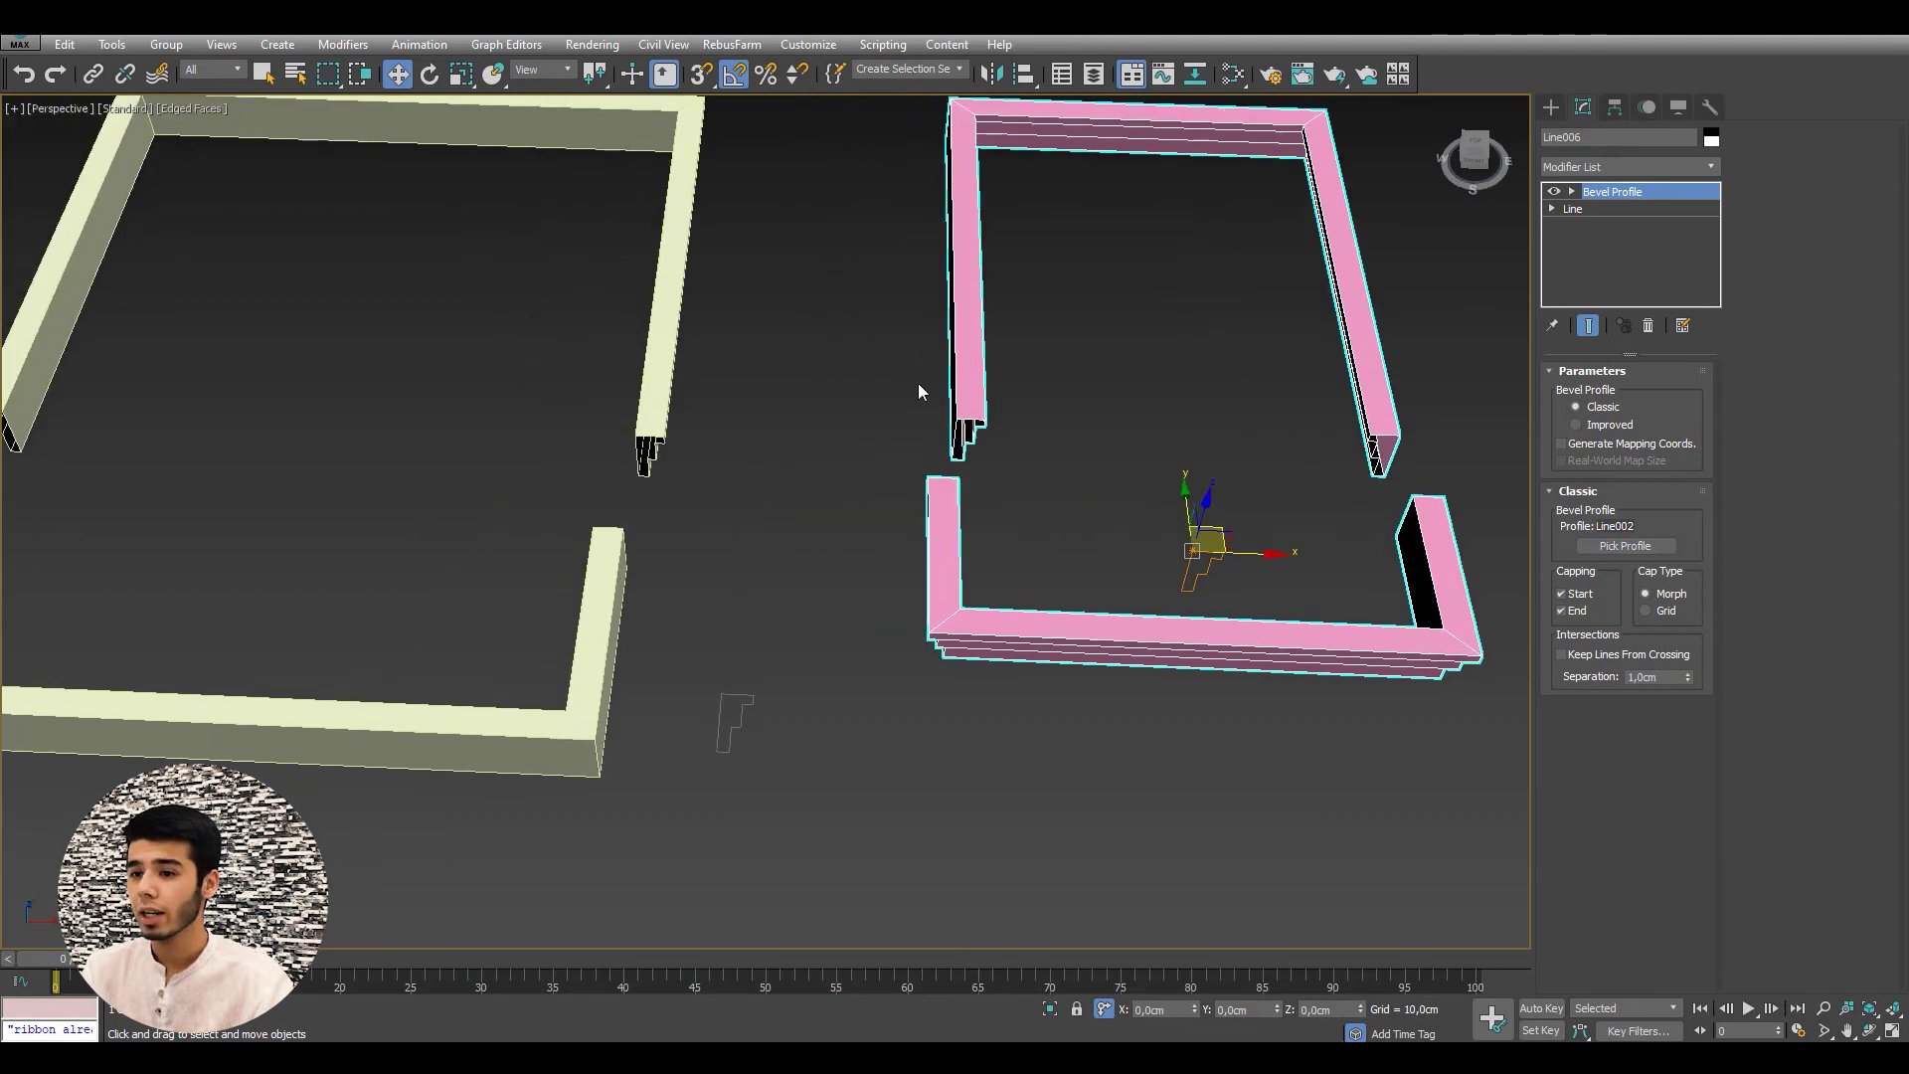
pyautogui.moveTo(933, 394); pyautogui.dragTo(1087, 482, button='middle')
pyautogui.scroll(2, 1074, 554)
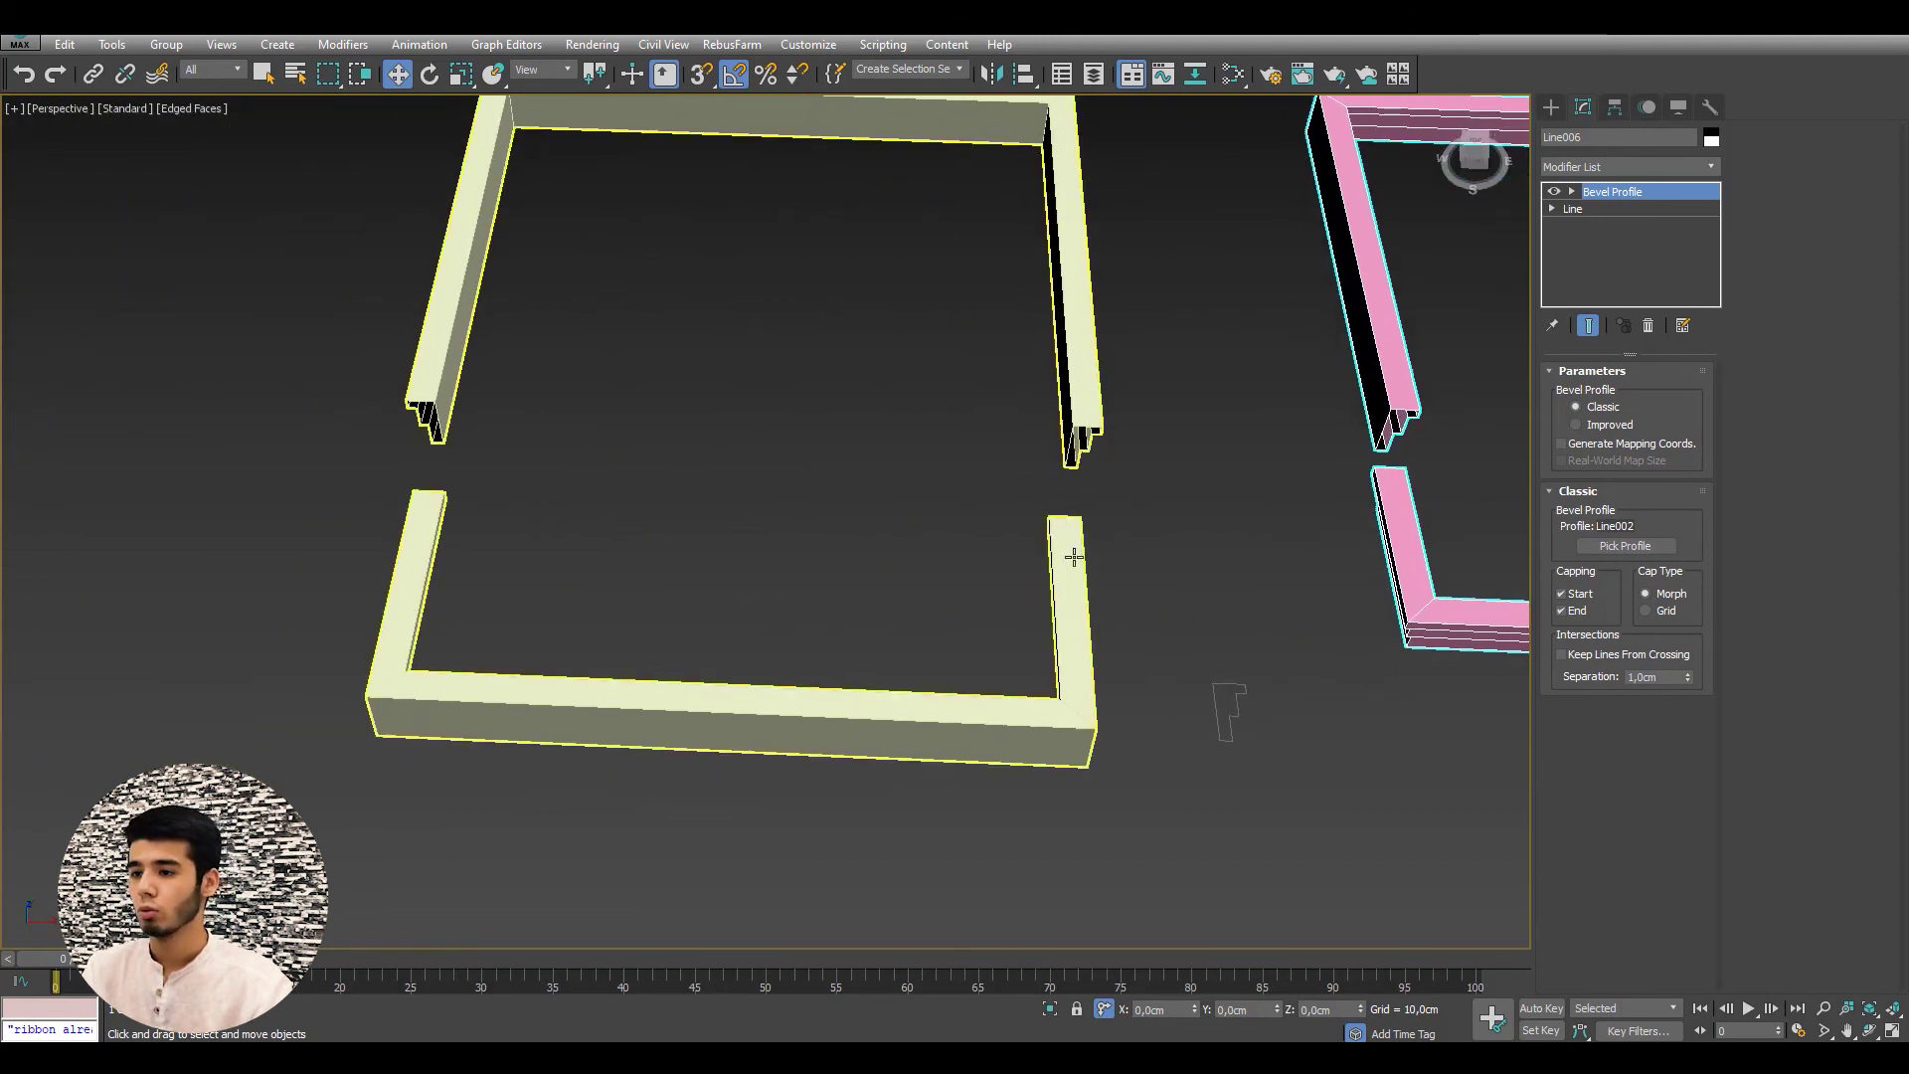
pyautogui.click(1074, 555)
pyautogui.scroll(-2, 1130, 408)
pyautogui.scroll(-1, 1116, 375)
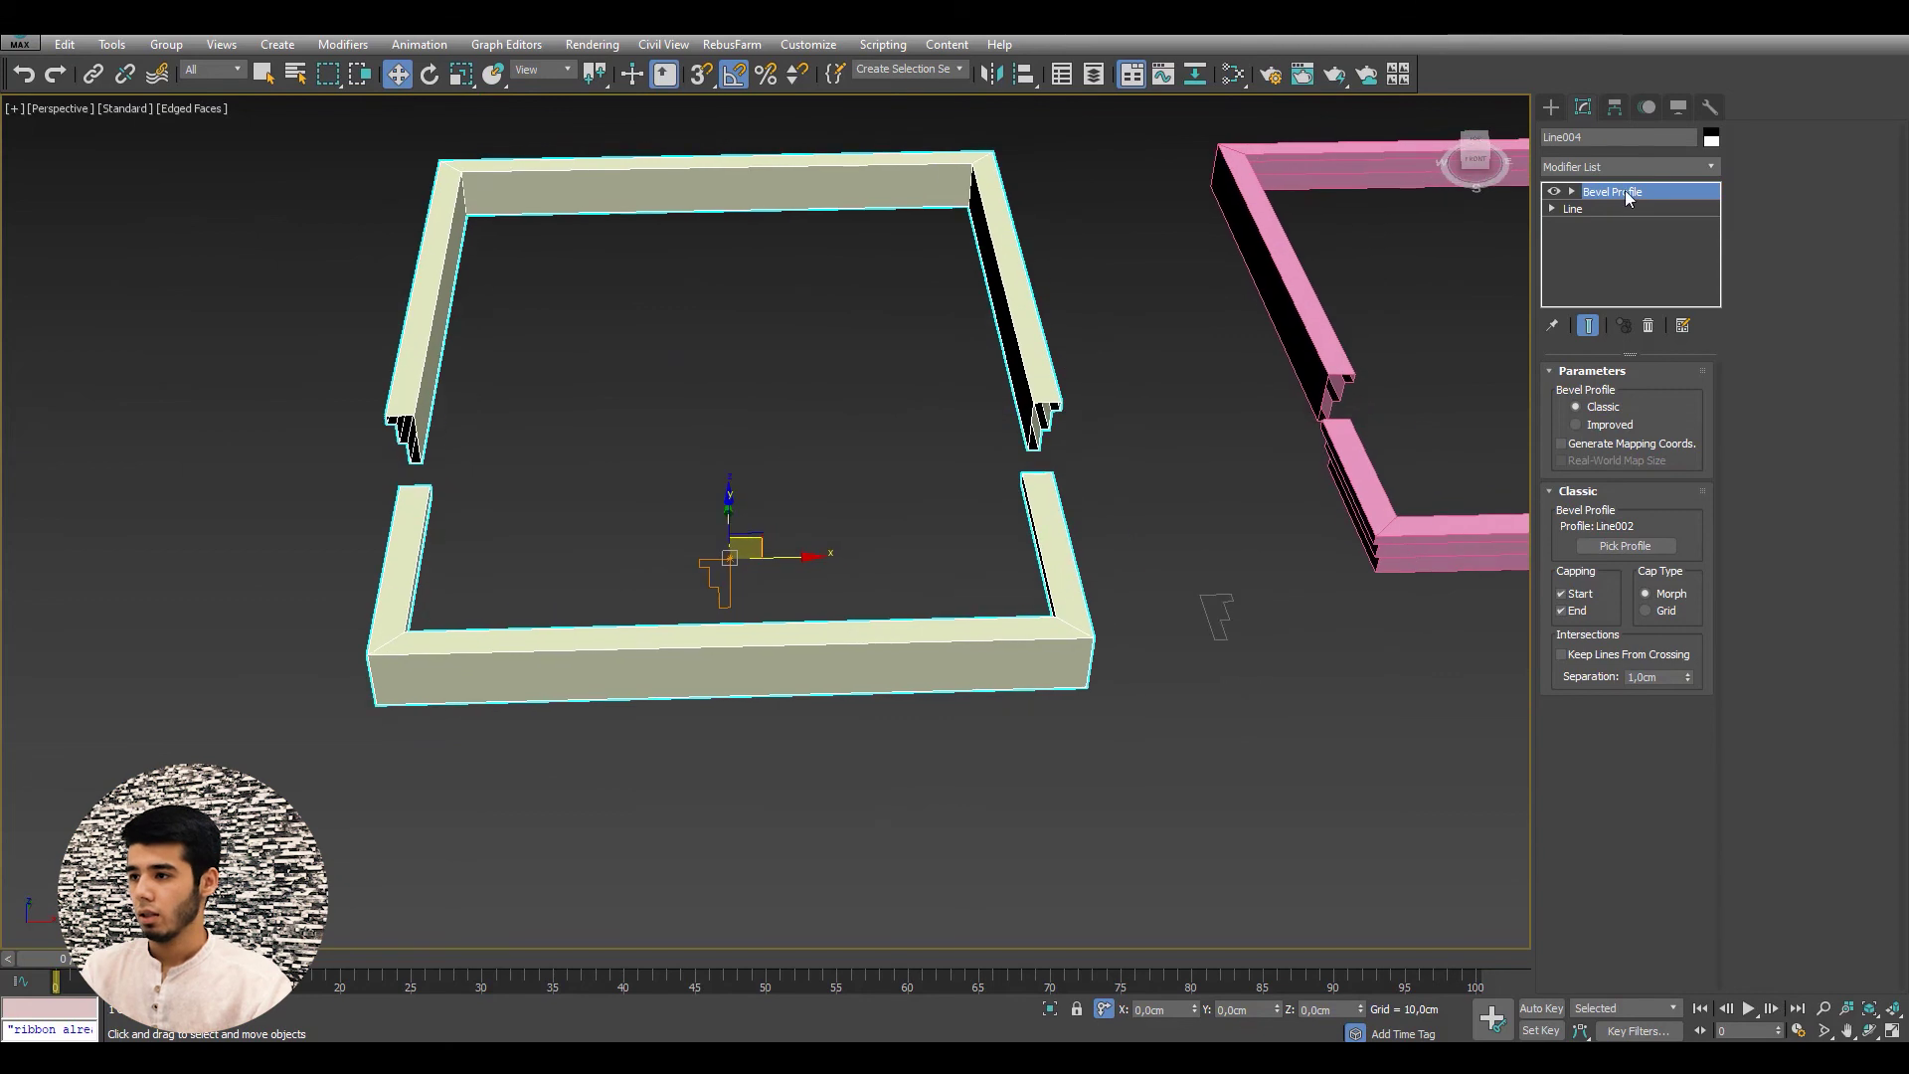
# - At the Line's Spline sub-object level, select the upper open spline and Reverse it
pyautogui.click(1603, 205)
pyautogui.click(1652, 445)
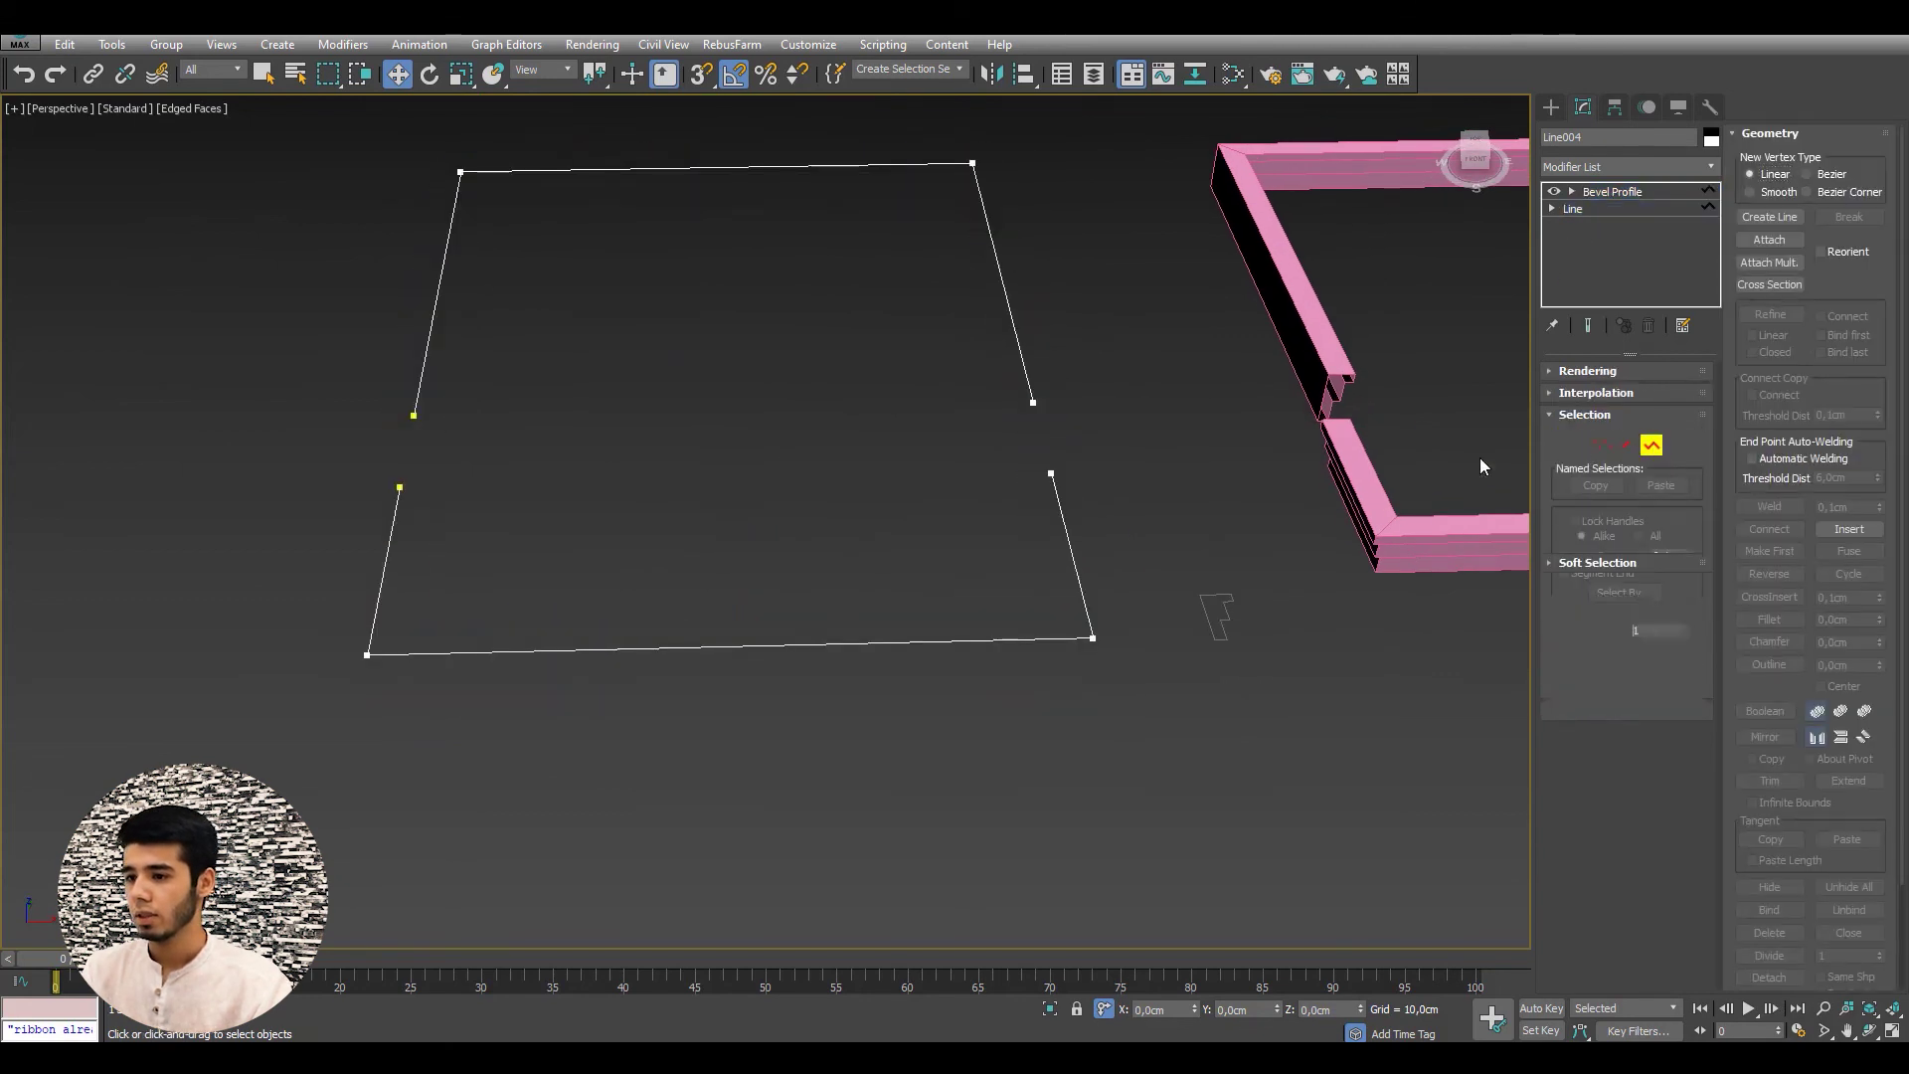
pyautogui.click(1591, 324)
pyautogui.click(1591, 324)
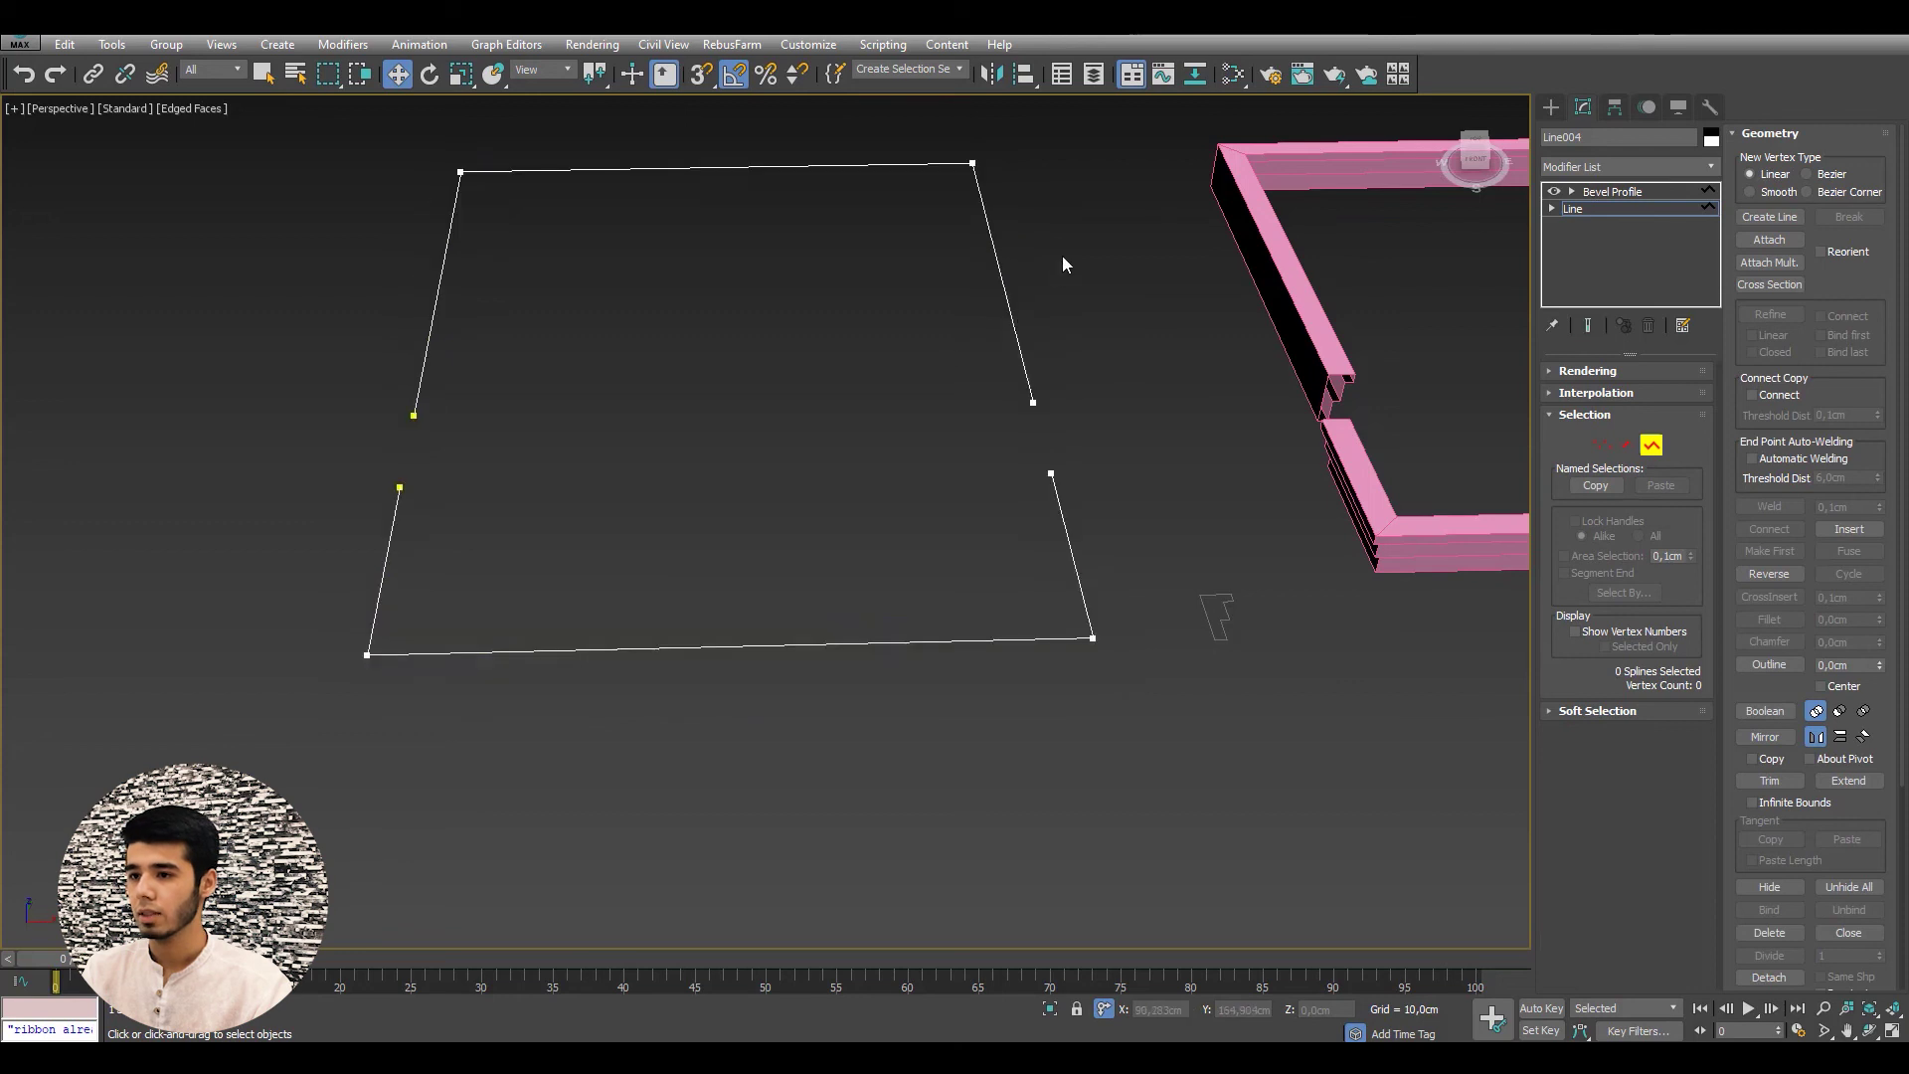
pyautogui.click(997, 308)
pyautogui.moveTo(1065, 183); pyautogui.dragTo(1065, 175, button='middle')
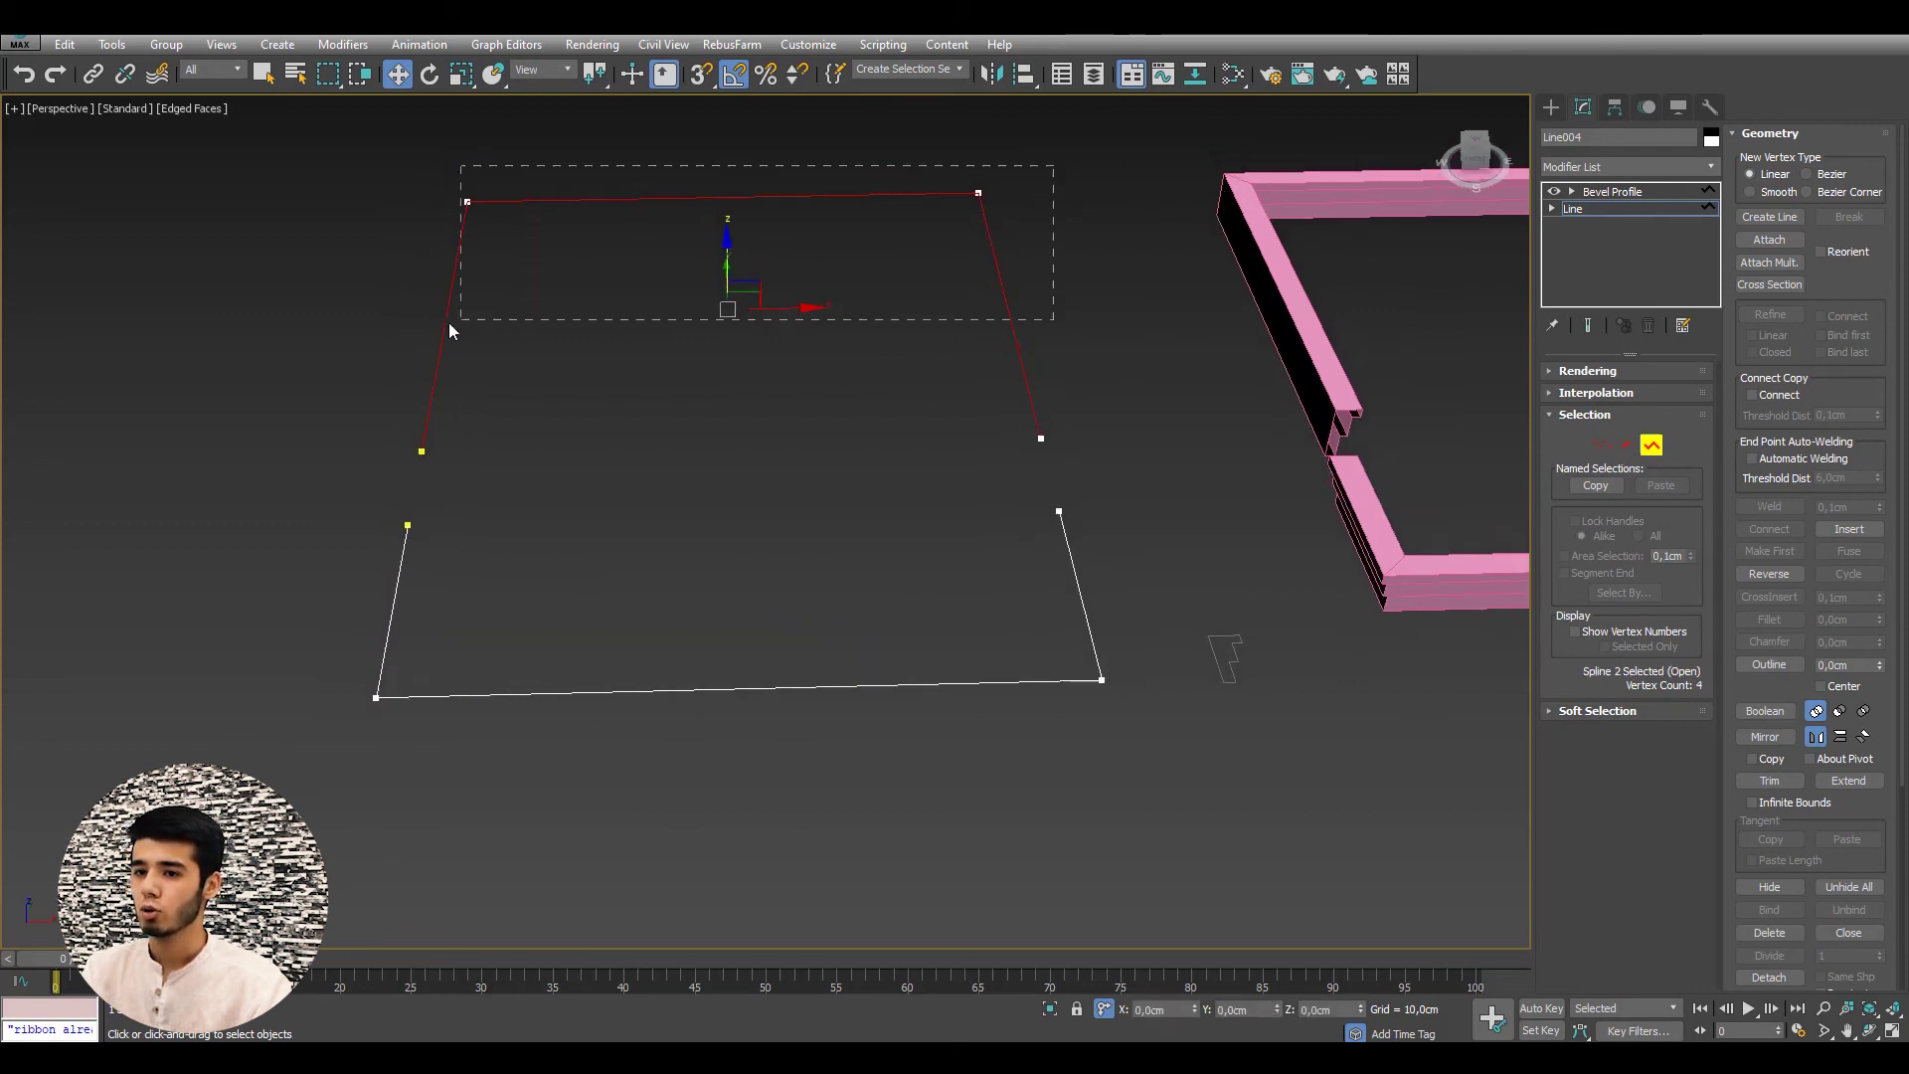
pyautogui.moveTo(1054, 166); pyautogui.dragTo(452, 324)
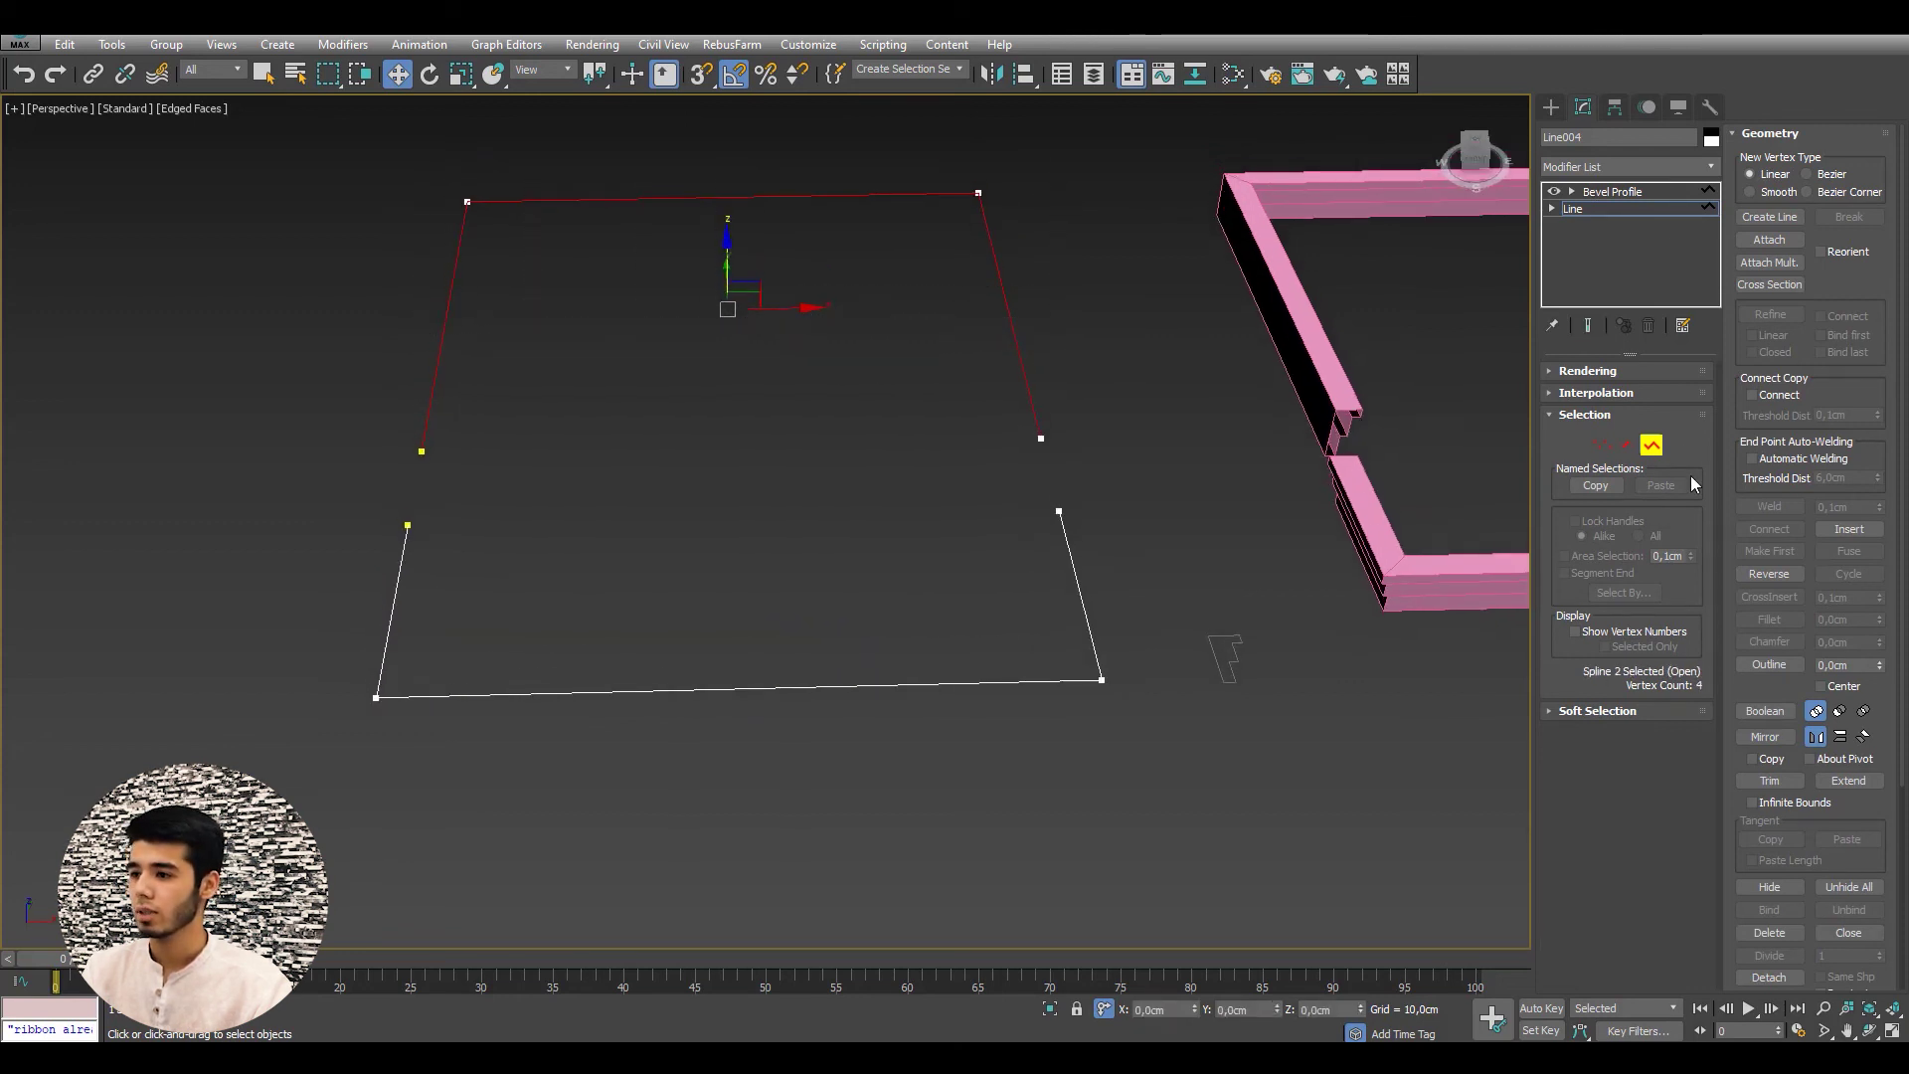
pyautogui.click(1786, 577)
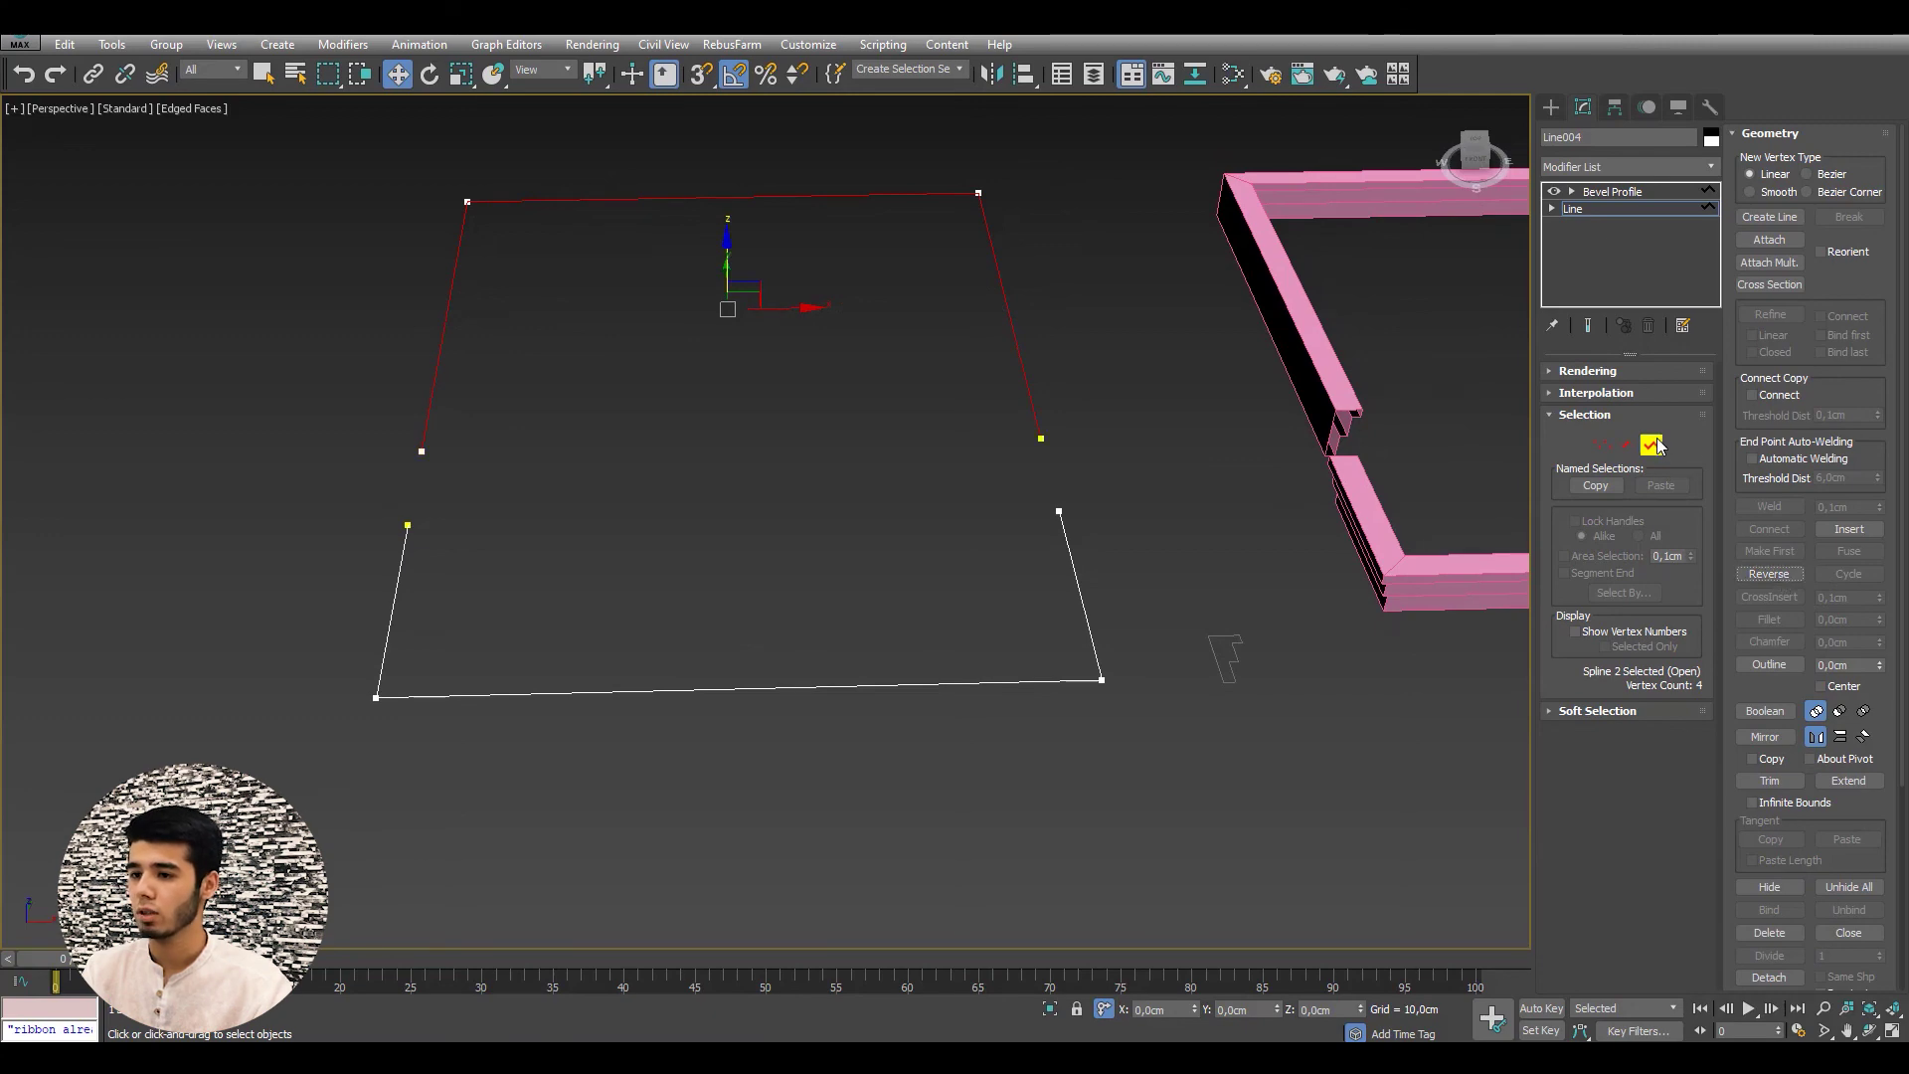
# - Return to the Bevel Profile result and orbit to check the consistent moulding profile
pyautogui.click(1657, 447)
pyautogui.click(1612, 191)
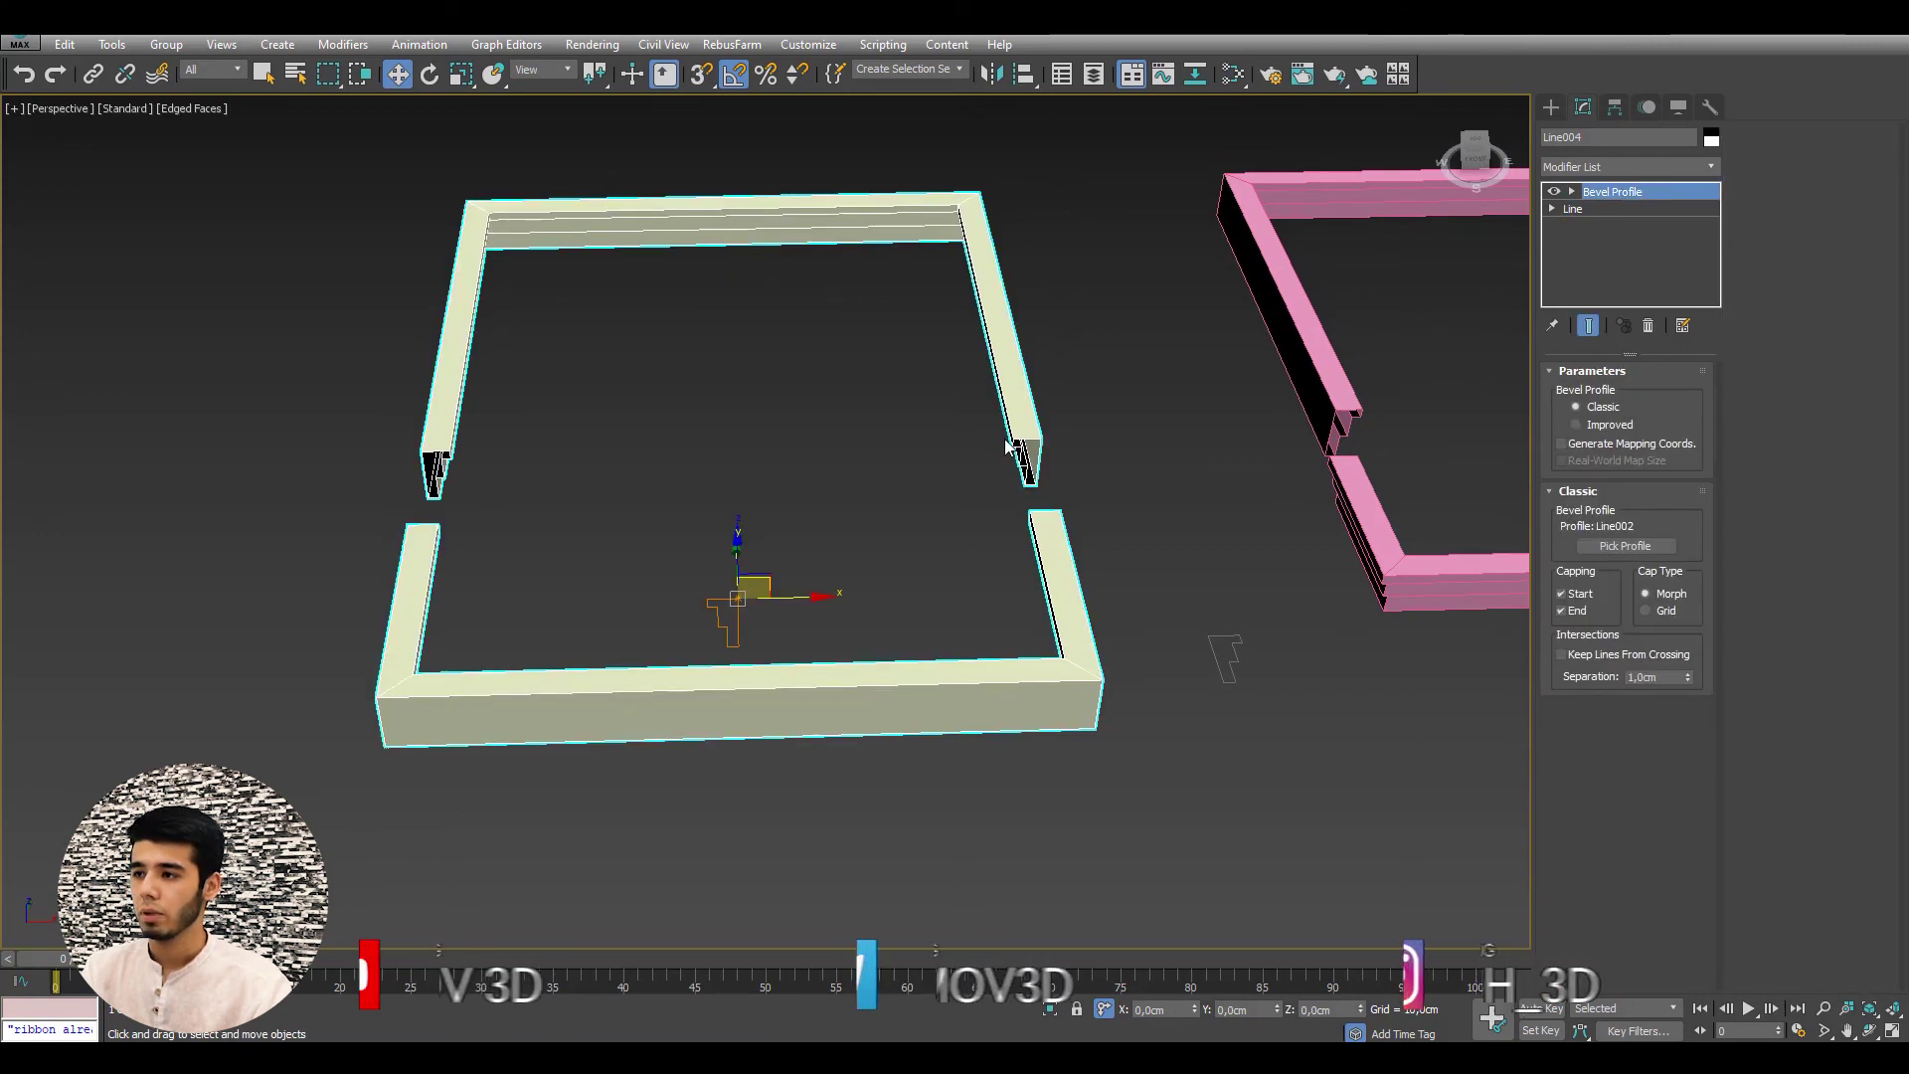
pyautogui.moveTo(987, 403)
pyautogui.keyDown('alt'); pyautogui.mouseDown(button='middle')
pyautogui.moveTo(983, 376)
pyautogui.moveTo(974, 396)
pyautogui.moveTo(708, 400)
pyautogui.moveTo(941, 408)
pyautogui.moveTo(903, 522)
pyautogui.moveTo(904, 362)
pyautogui.moveTo(741, 405)
pyautogui.mouseUp(button='middle'); pyautogui.keyUp('alt')
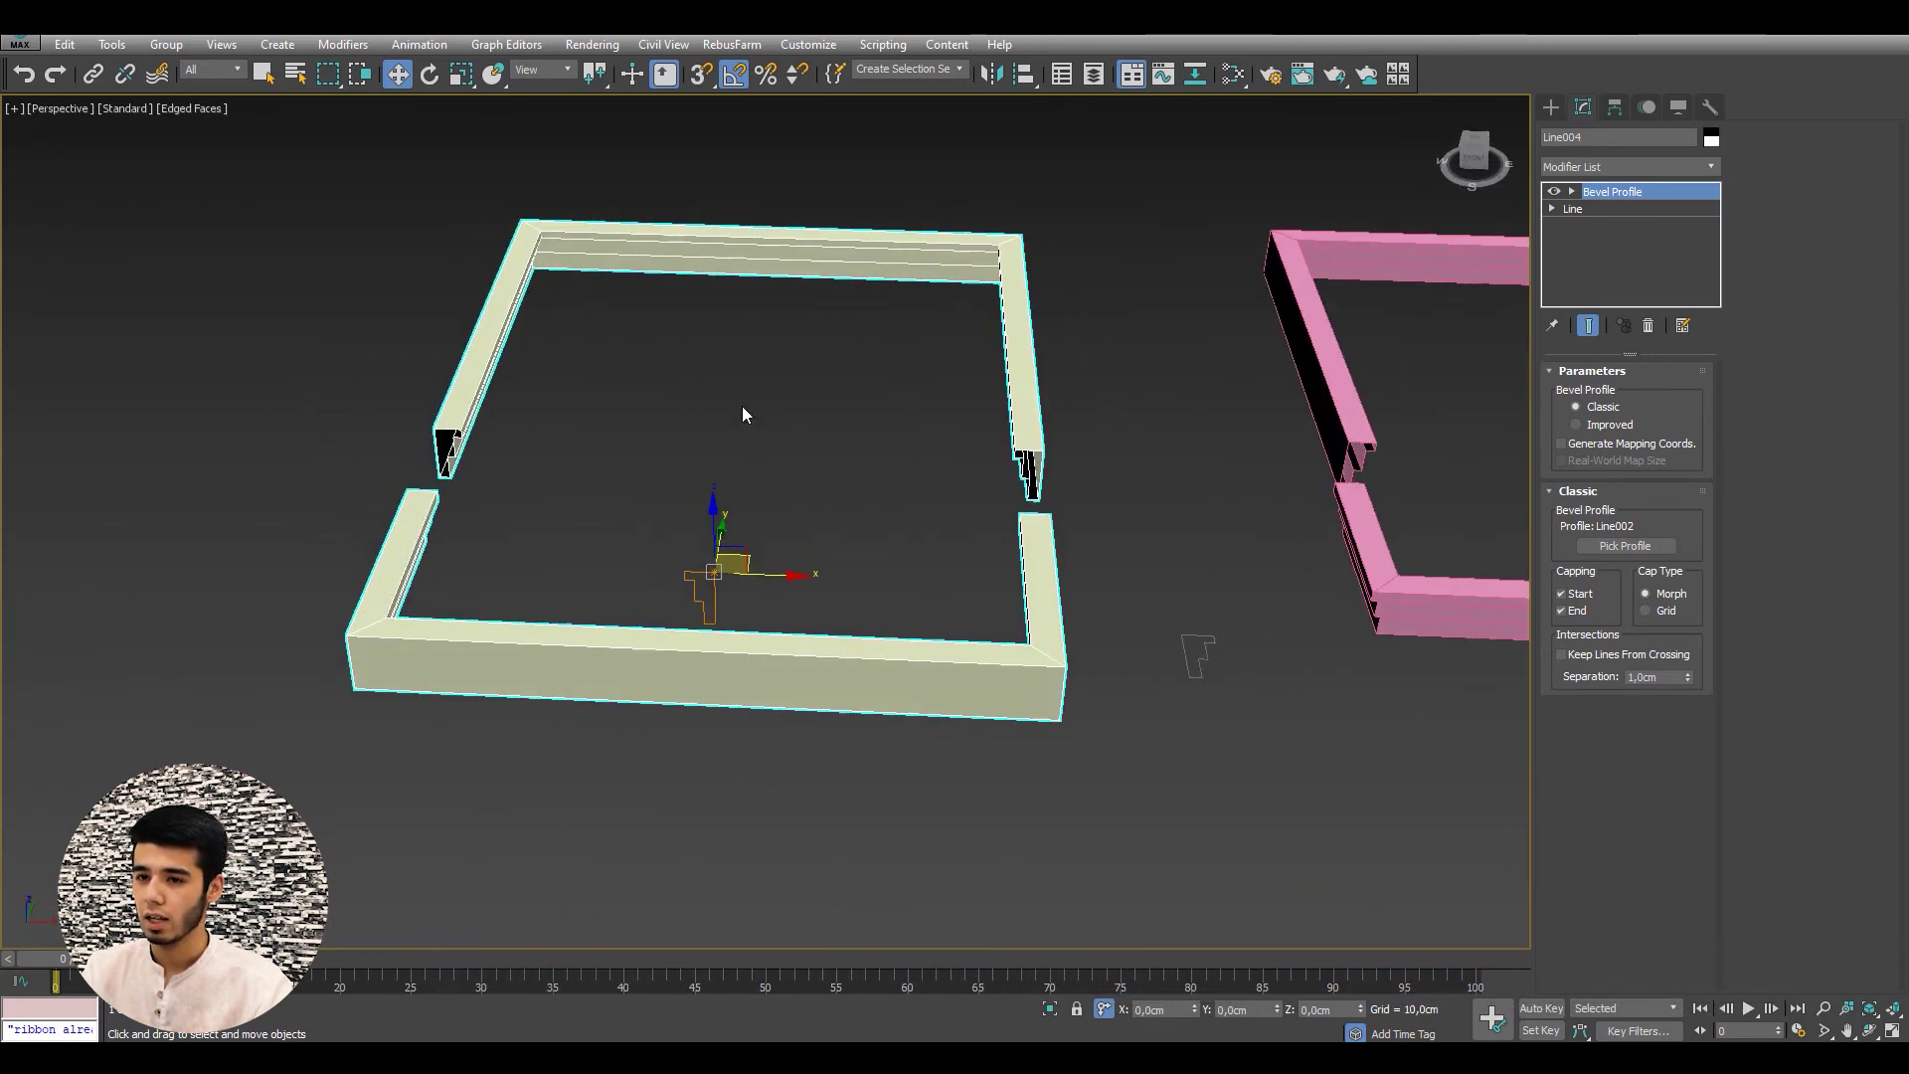
pyautogui.moveTo(1020, 432)
pyautogui.mouseDown(button='middle')
pyautogui.moveTo(754, 467)
pyautogui.moveTo(831, 442)
pyautogui.mouseUp(button='middle')
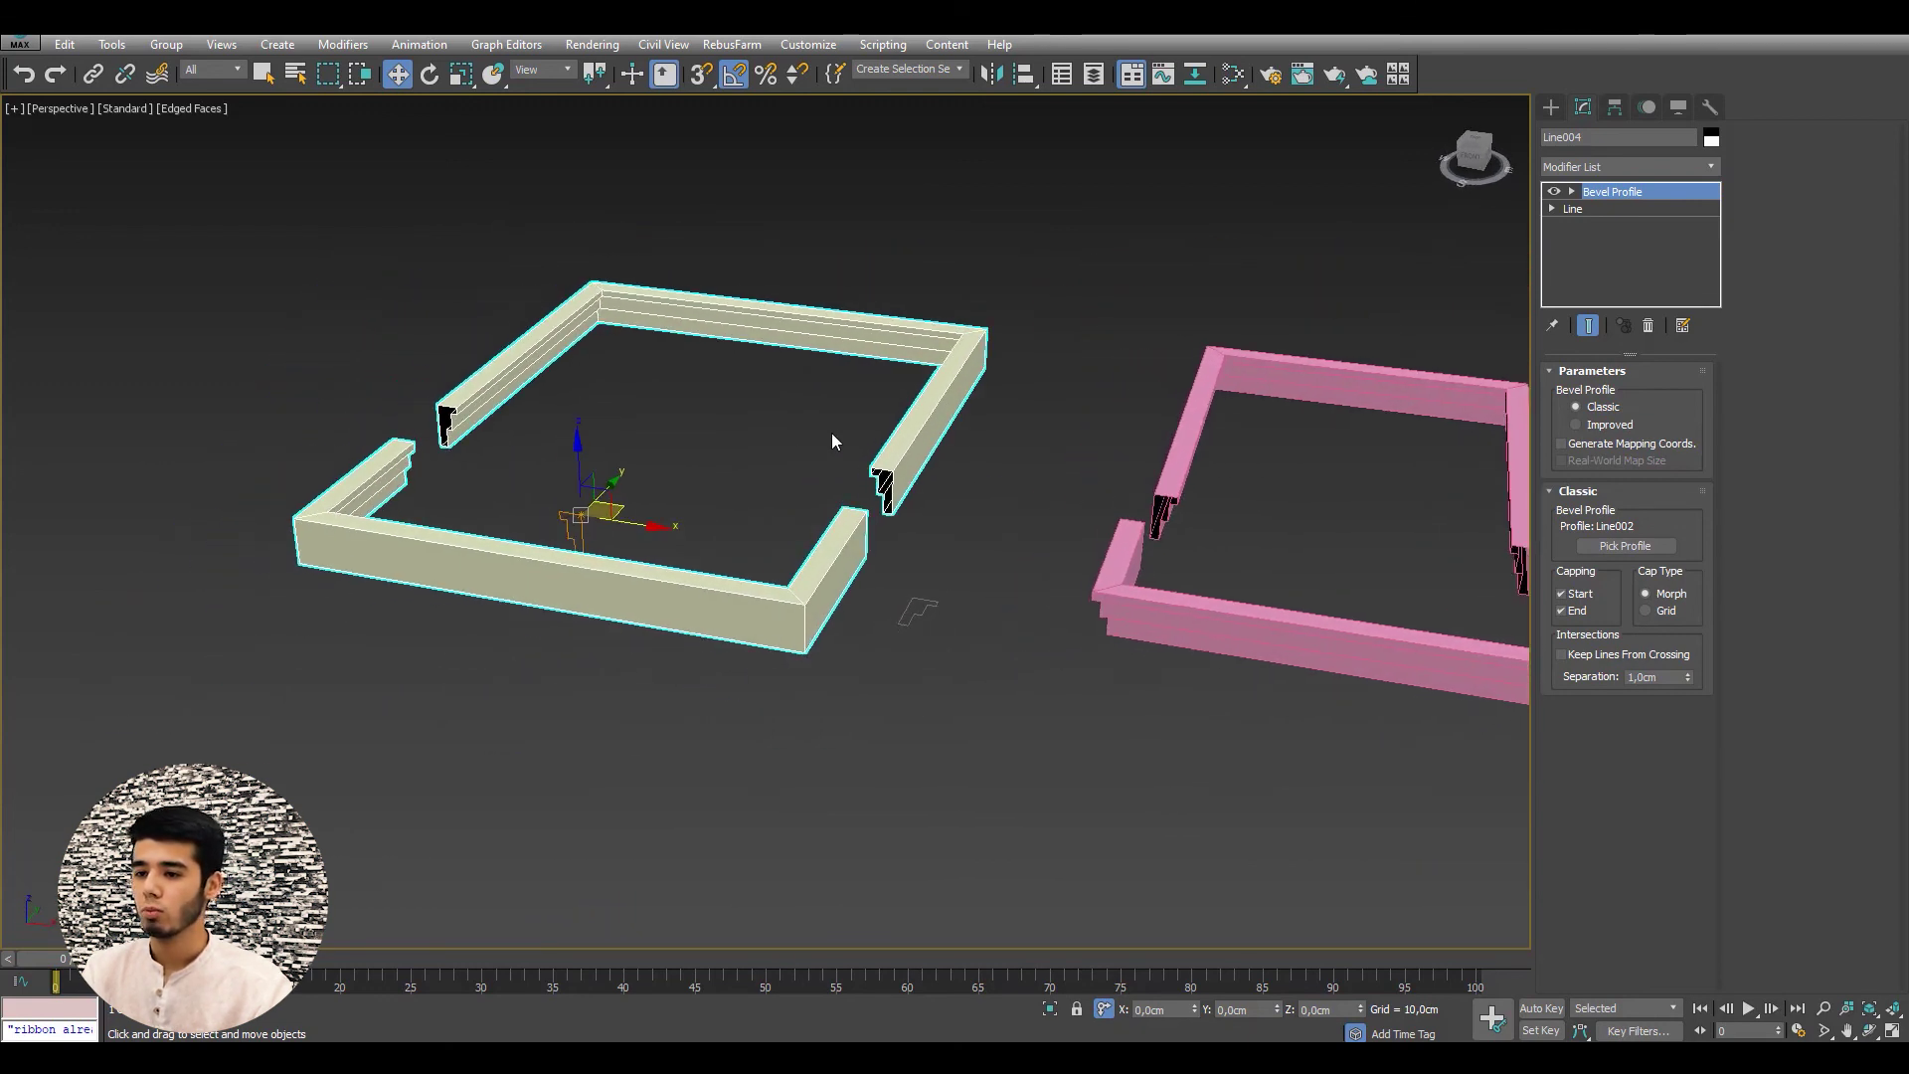